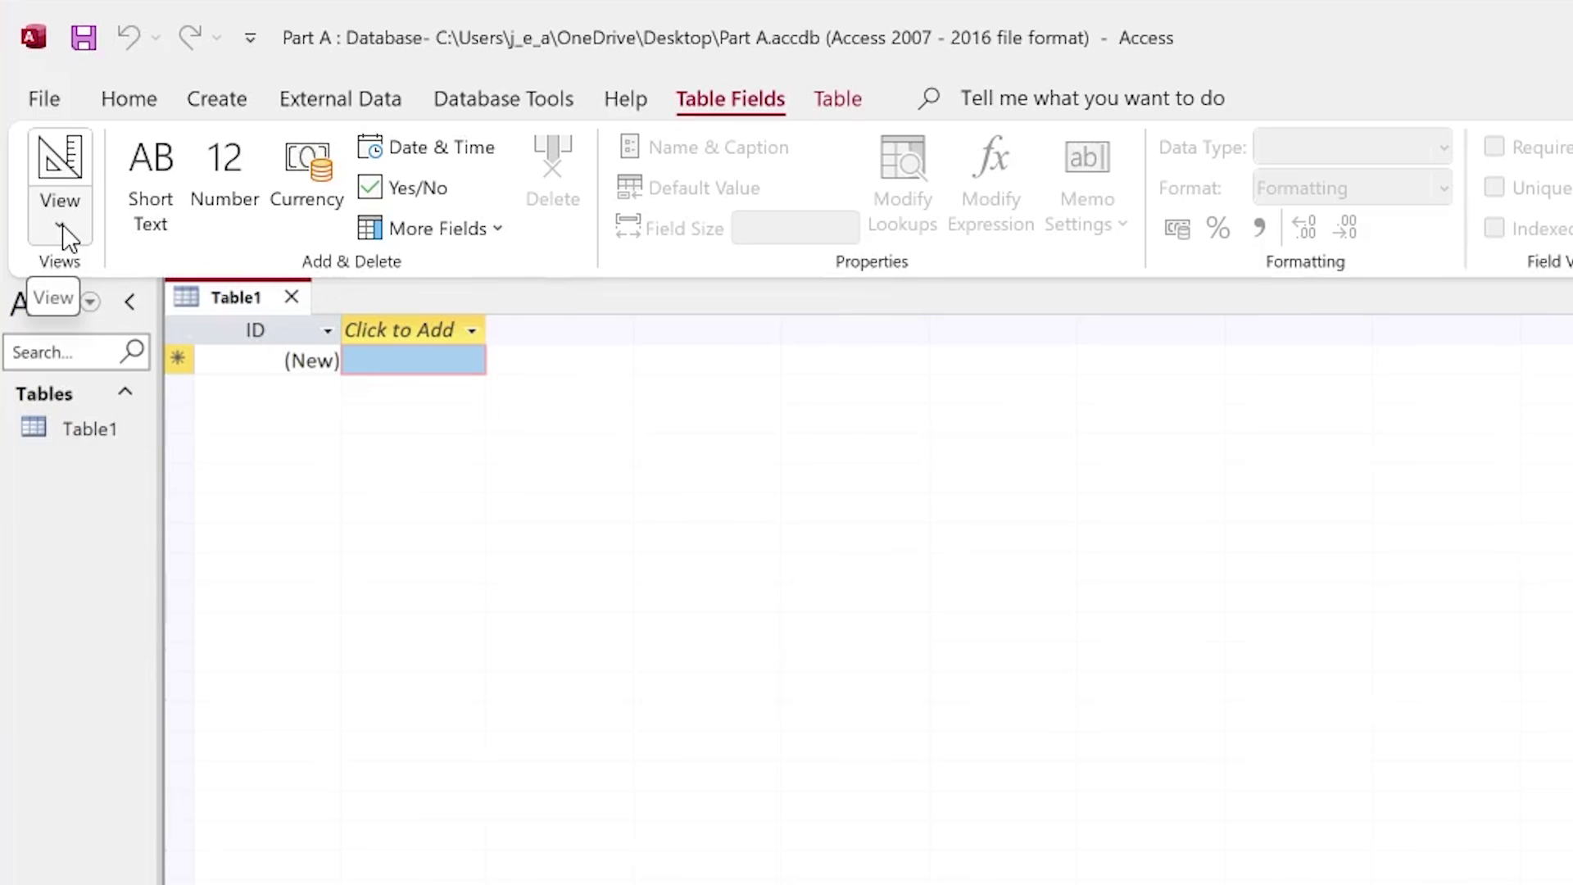
- Switch the new blank table to Design View, saving it as tbl_Manufacturers
{"action": "left_click", "coordinate": [60, 223]}
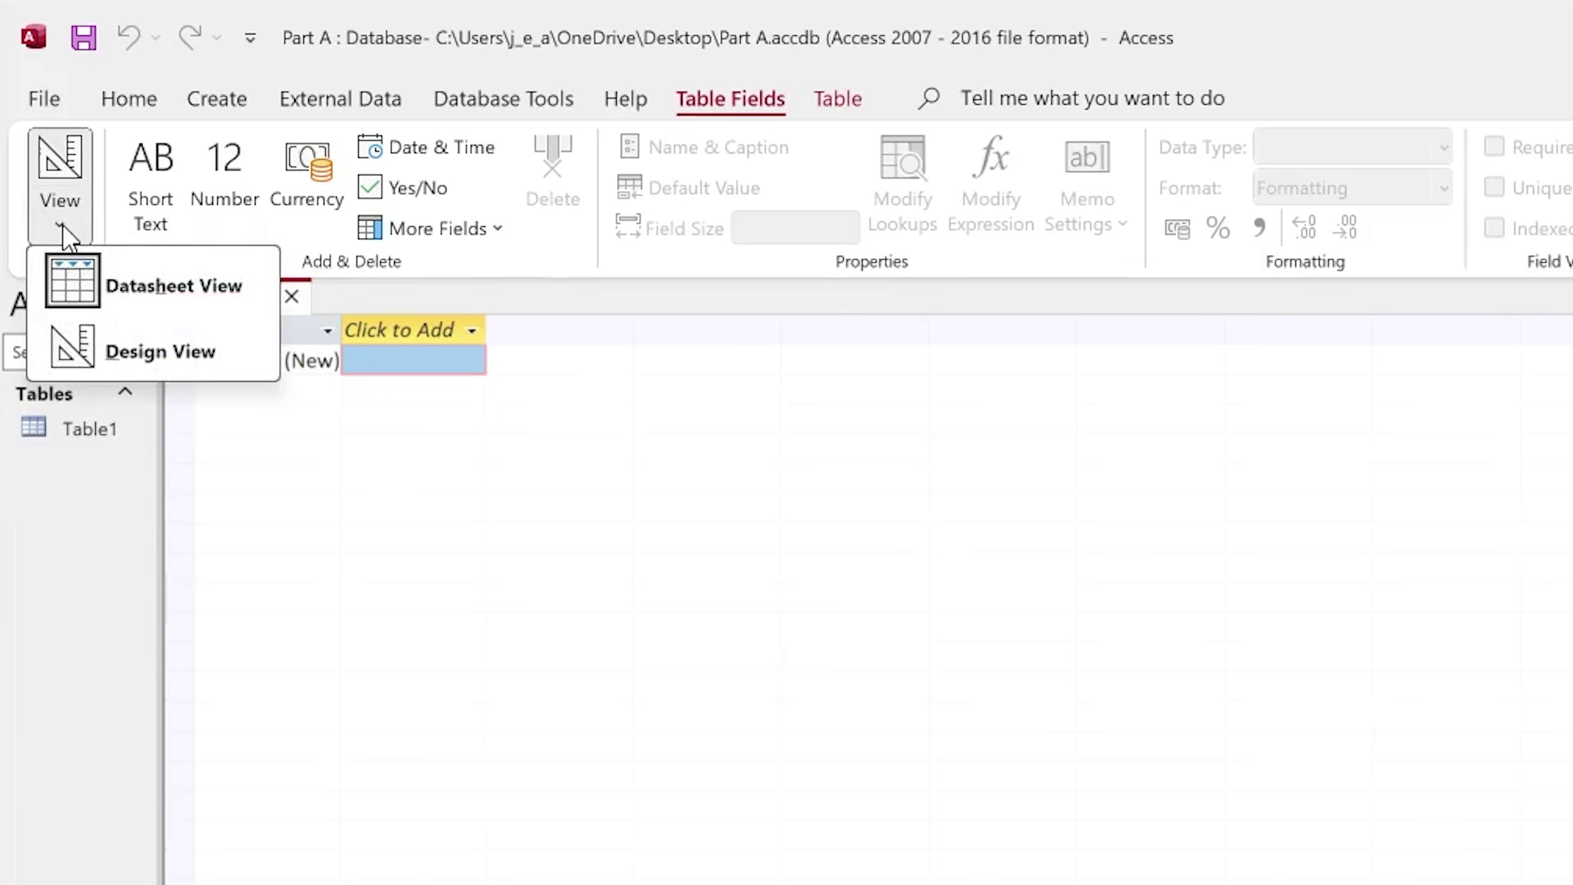
{"action": "left_click", "coordinate": [131, 358]}
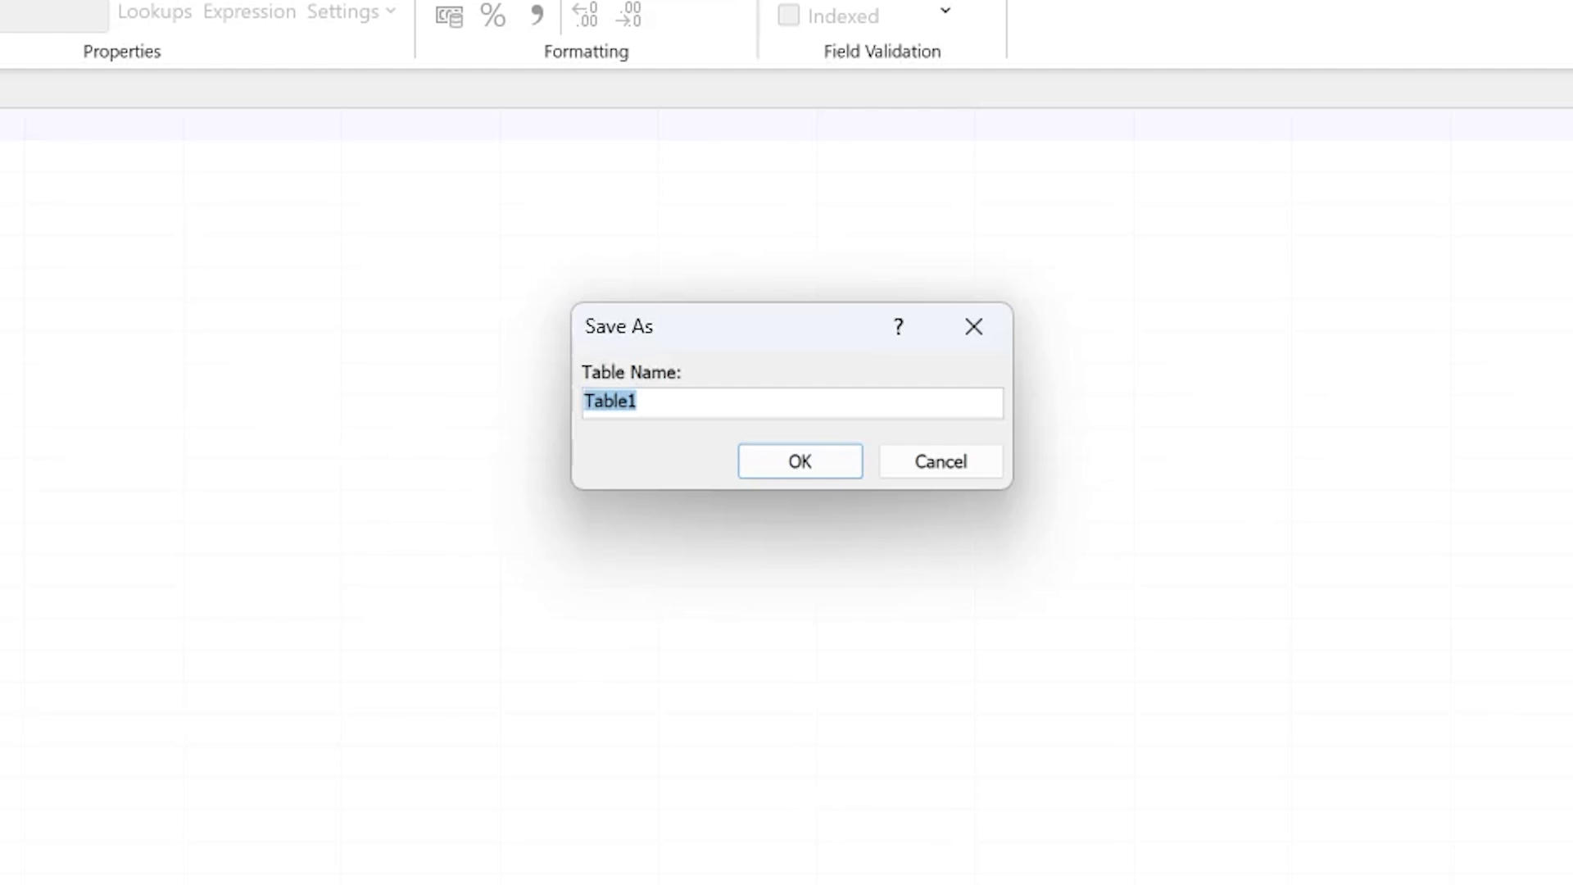
{"action": "type", "text": "tbl"}
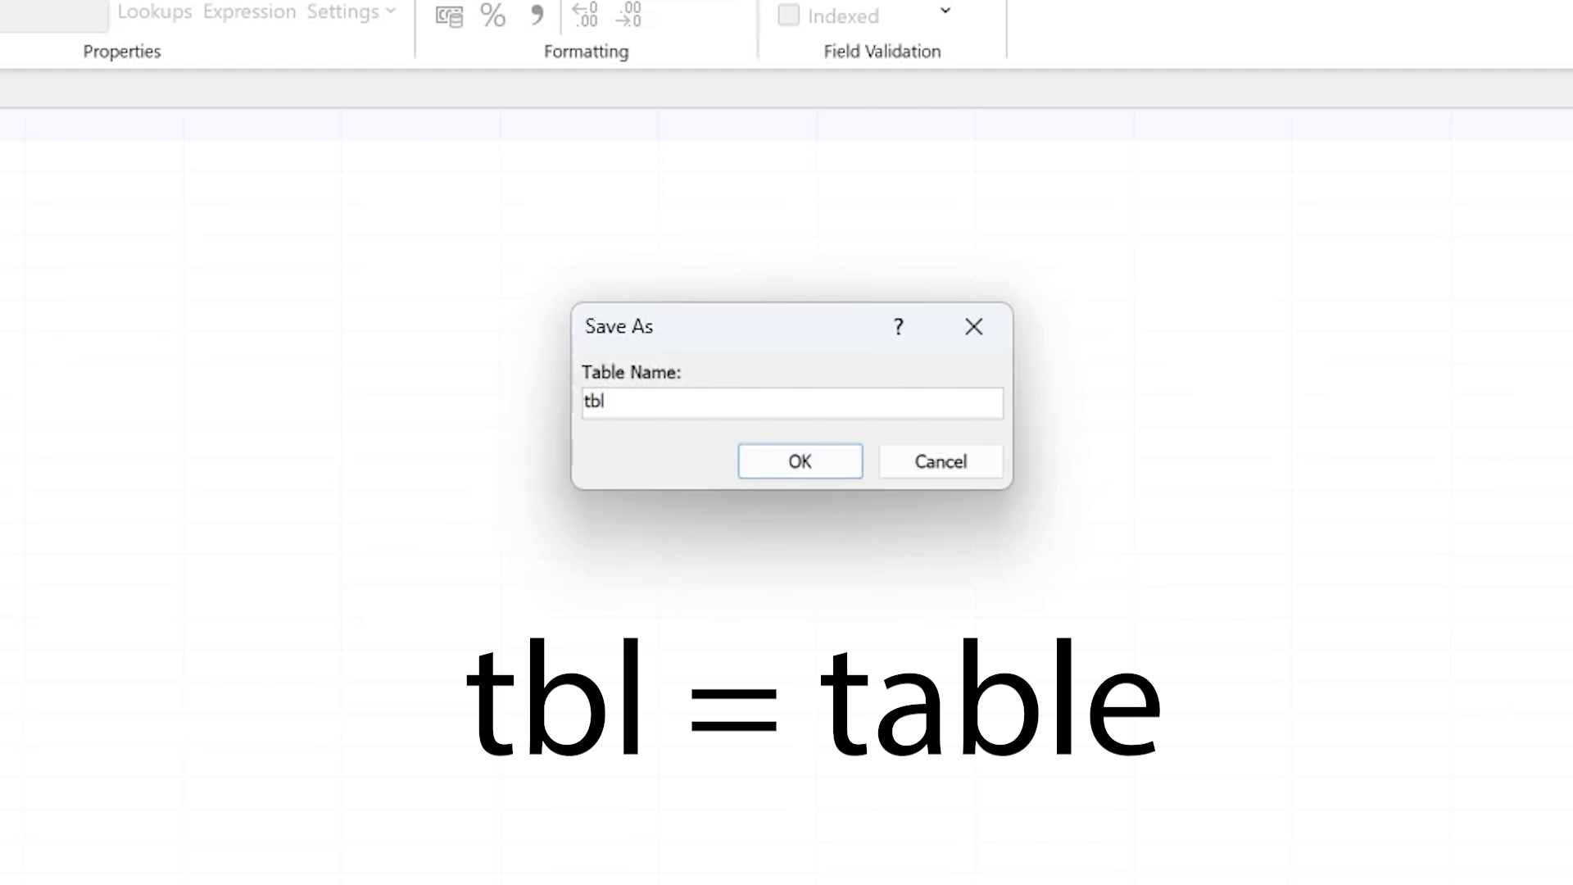
{"action": "type", "text": "_"}
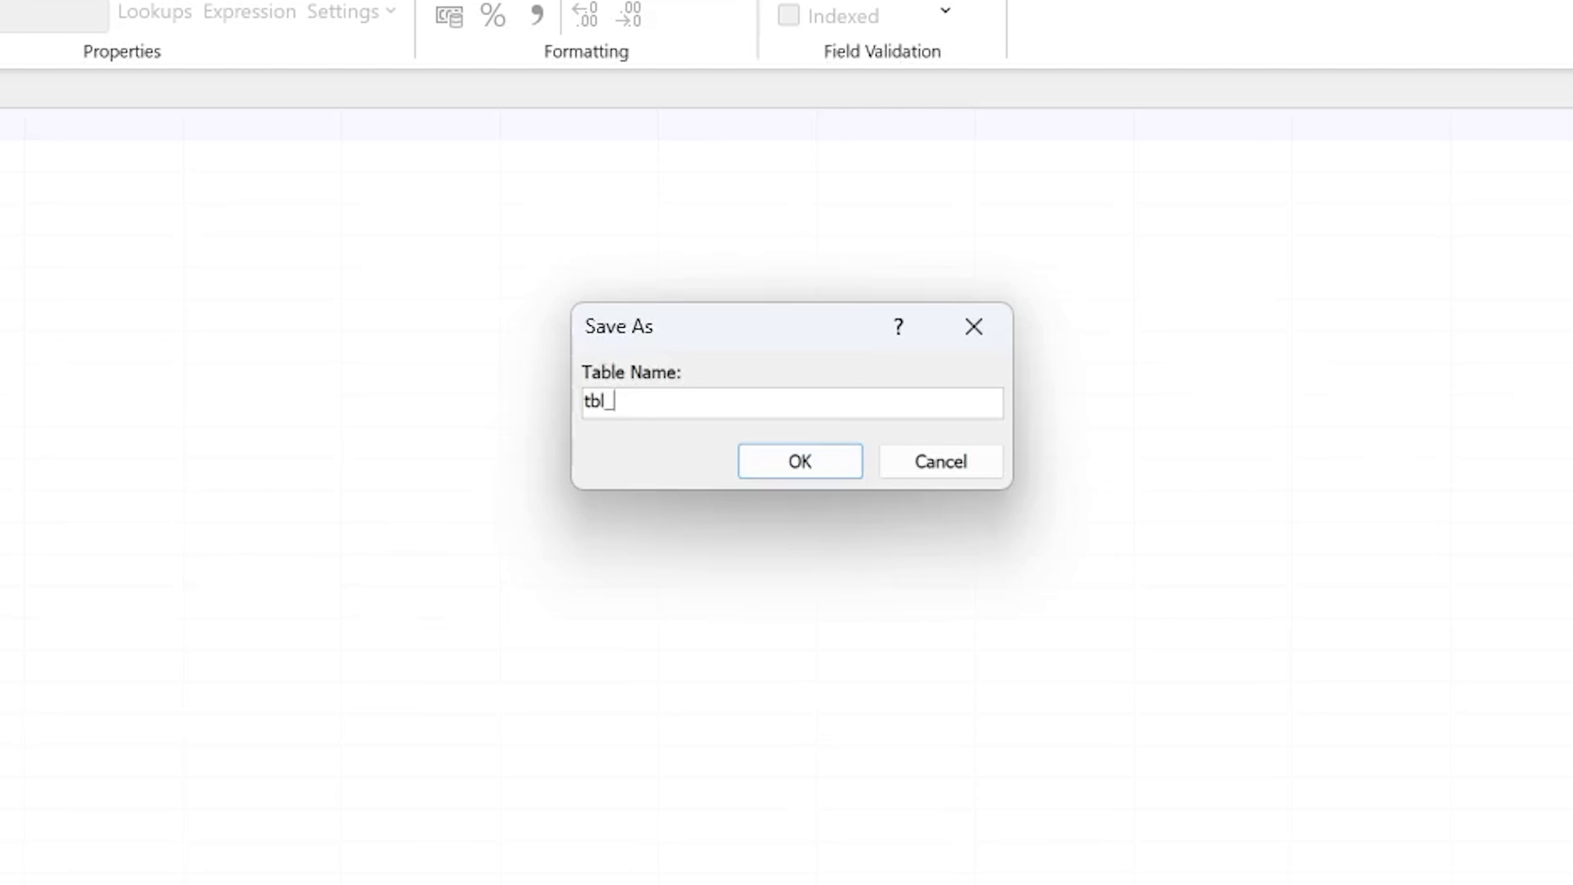
{"action": "type", "text": "Manufacturers"}
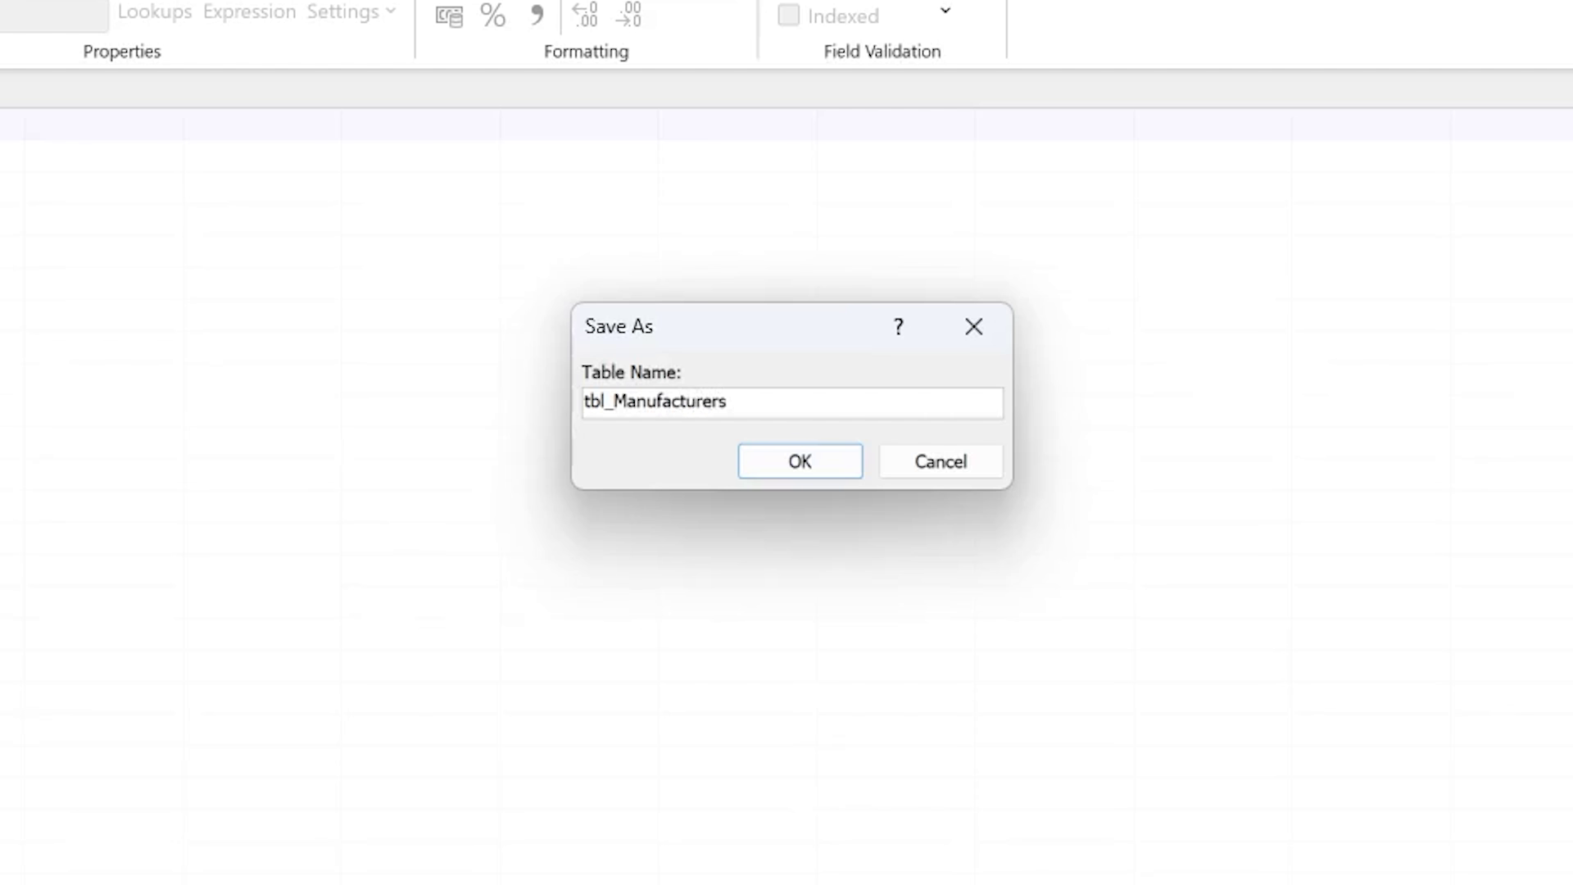
{"action": "key", "text": "Return"}
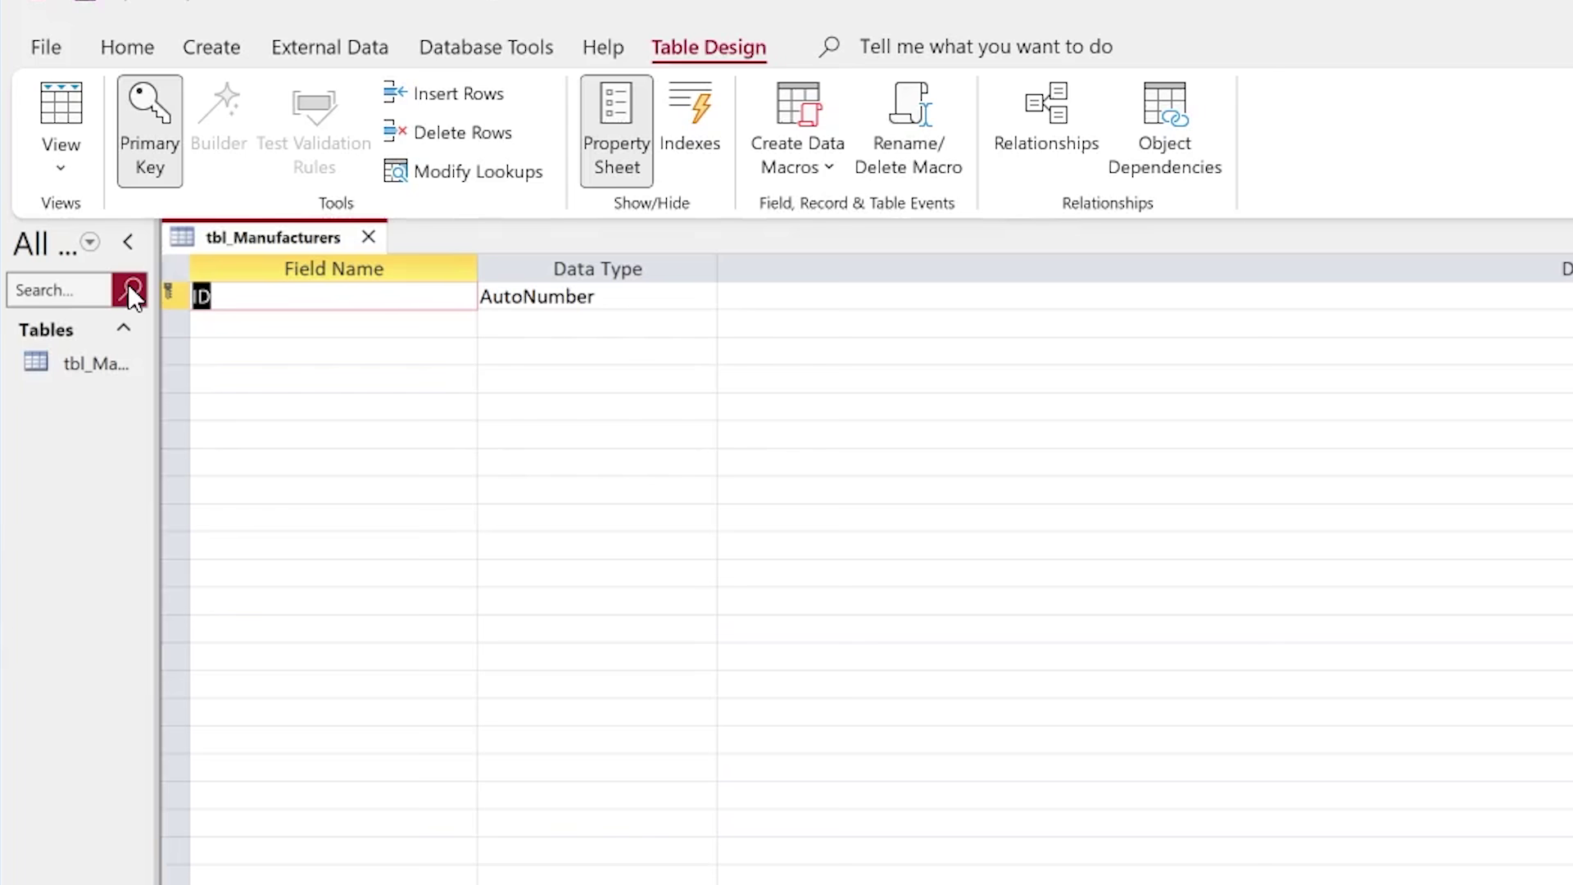
- Rename the ID field of tbl_Manufacturers to Manufacture_ID
{"action": "left_click", "coordinate": [263, 302]}
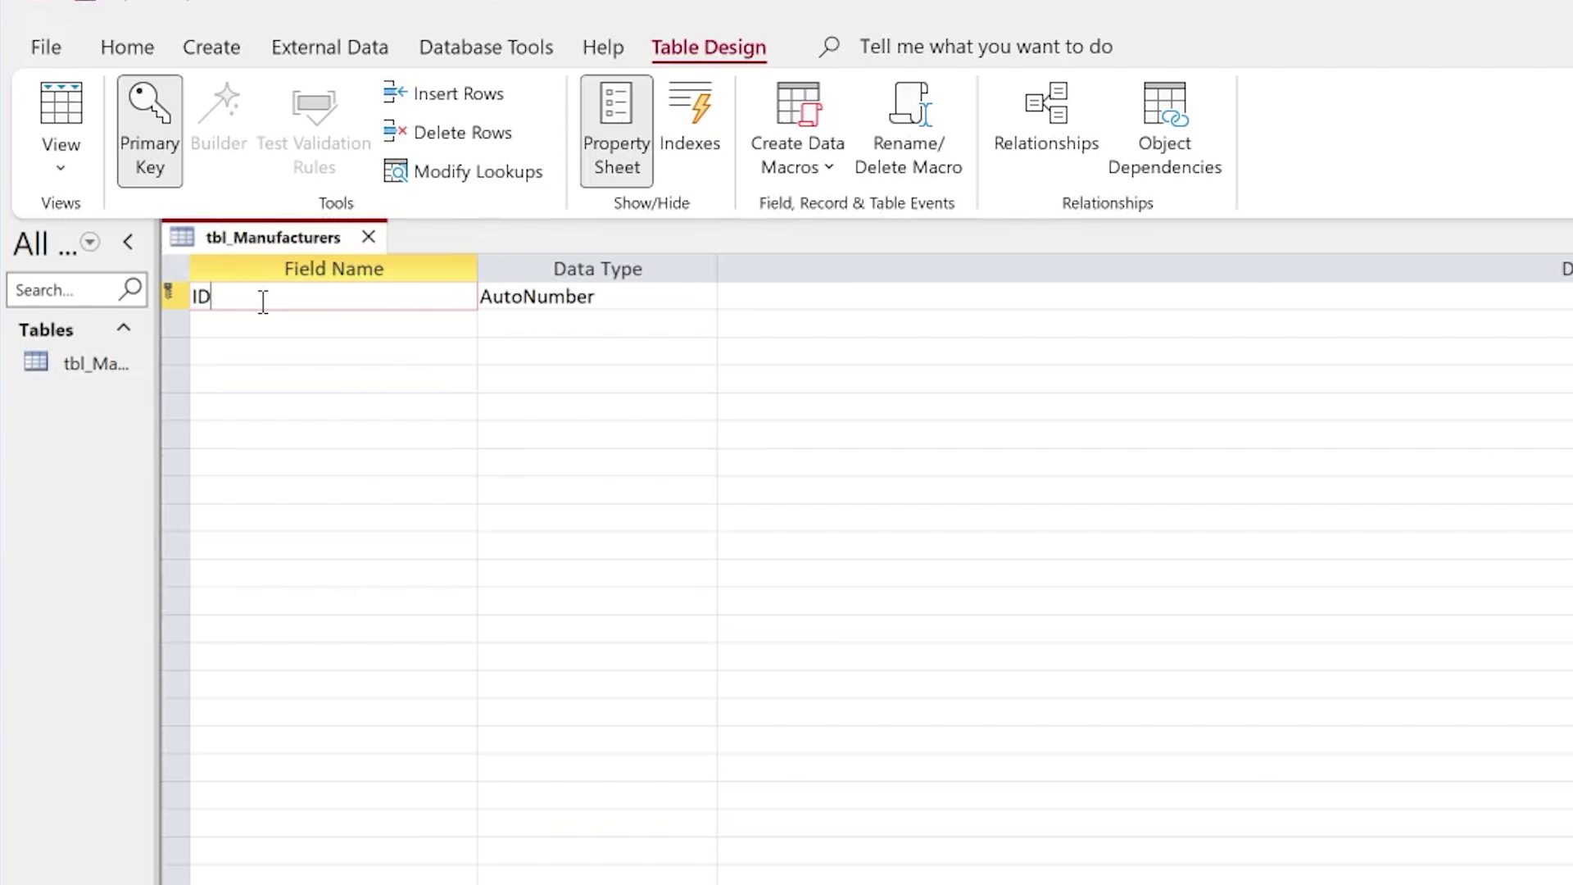
{"action": "key", "text": "Home"}
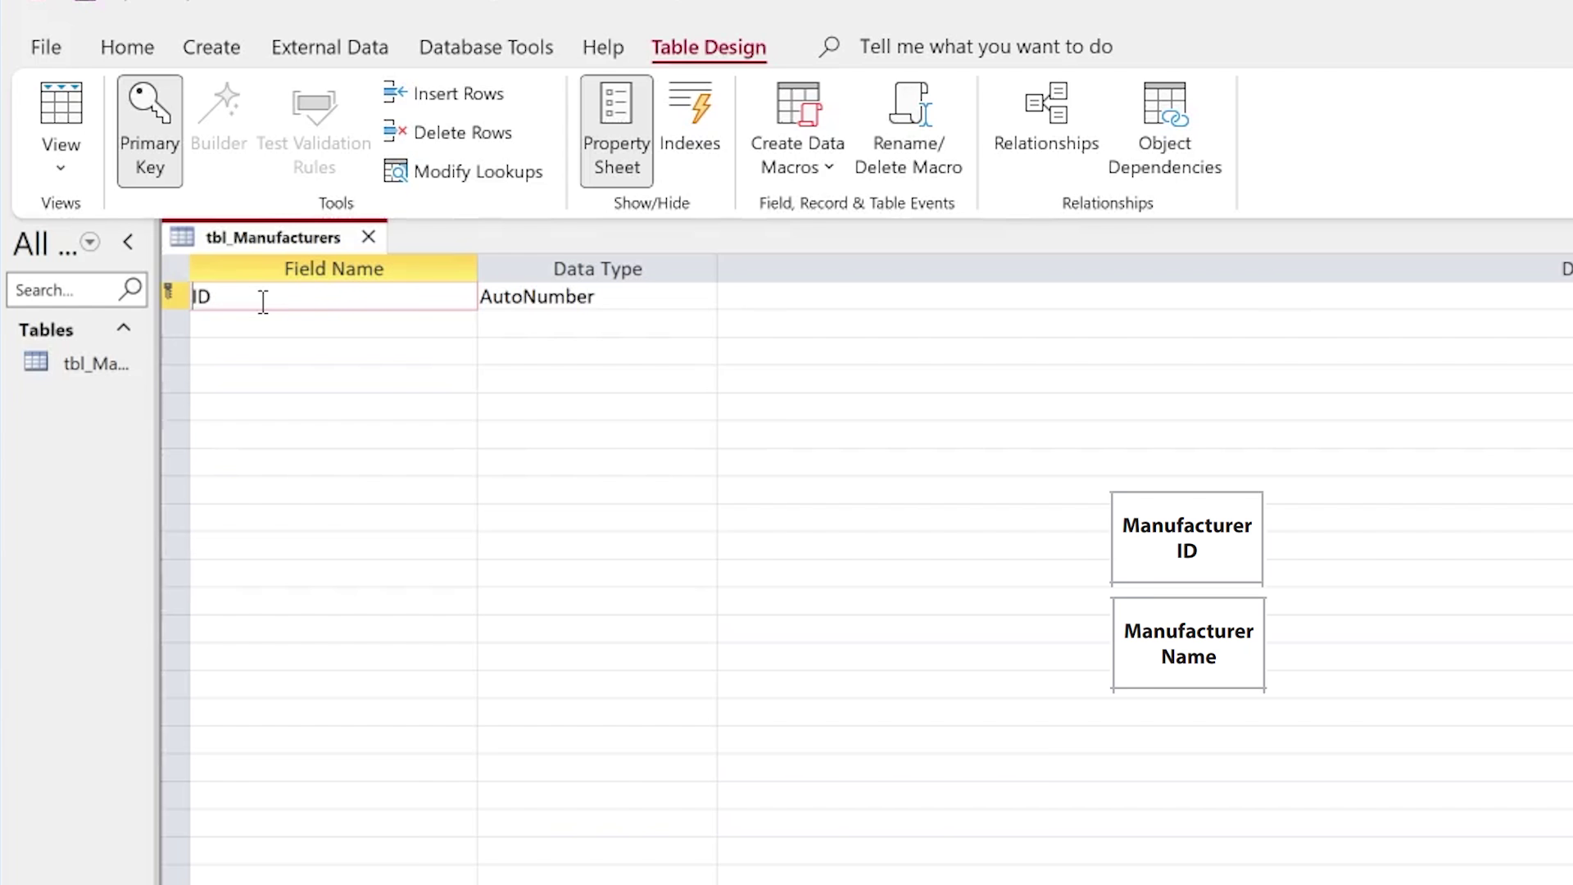
{"action": "type", "text": "Mau"}
{"action": "key", "text": "BackSpace"}
{"action": "type", "text": "nufac"}
{"action": "key", "text": "BackSpace"}
{"action": "key", "text": "BackSpace"}
{"action": "key", "text": "BackSpace"}
{"action": "type", "text": "facture_"}
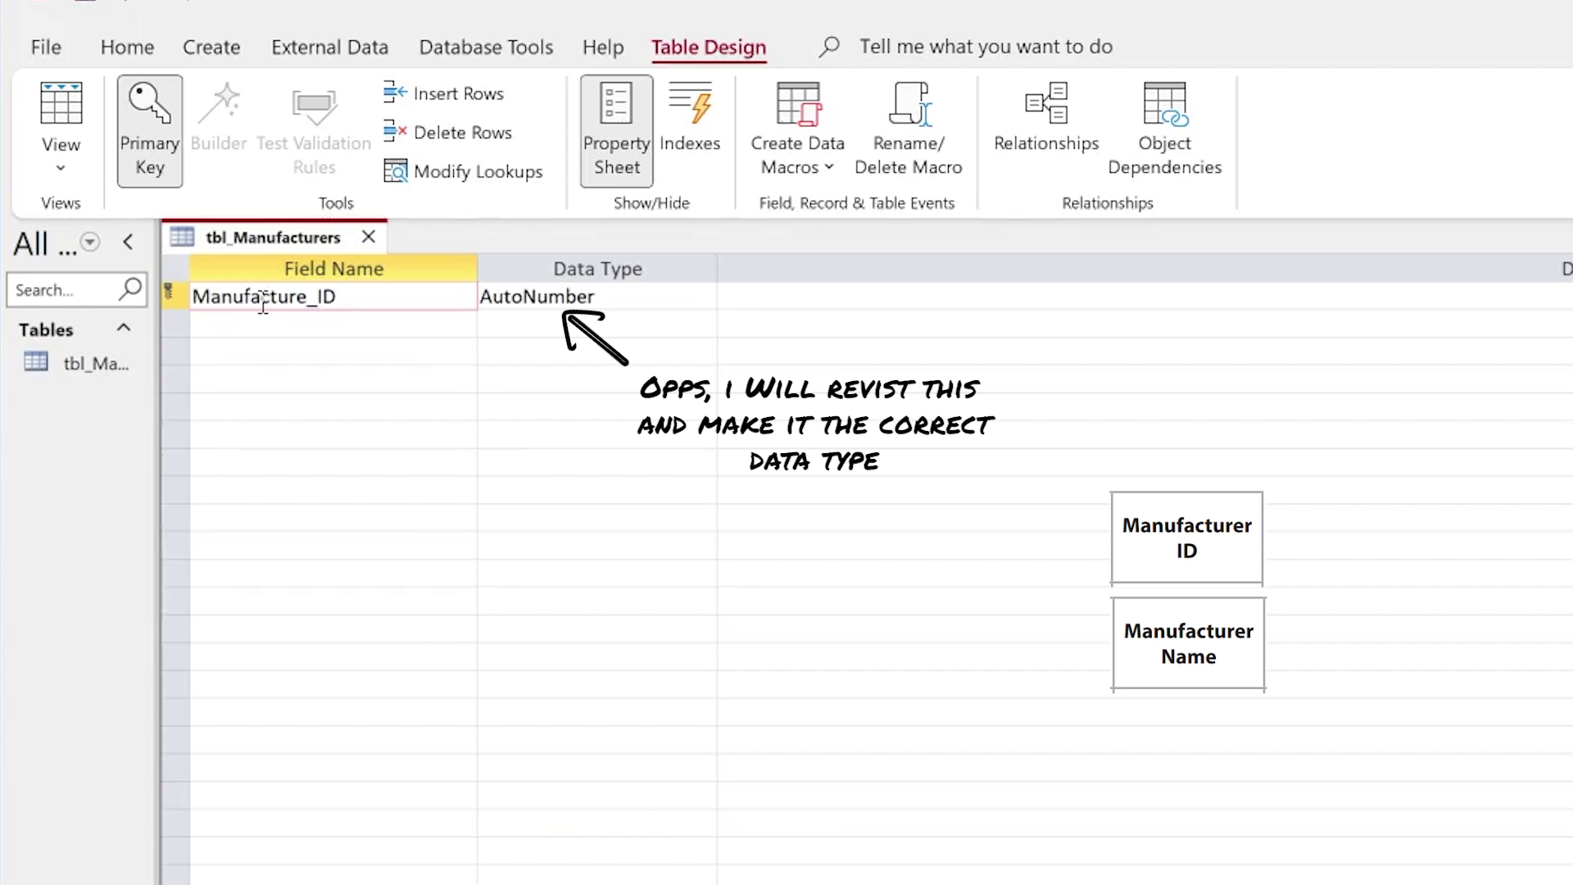
{"action": "left_click", "coordinate": [654, 288]}
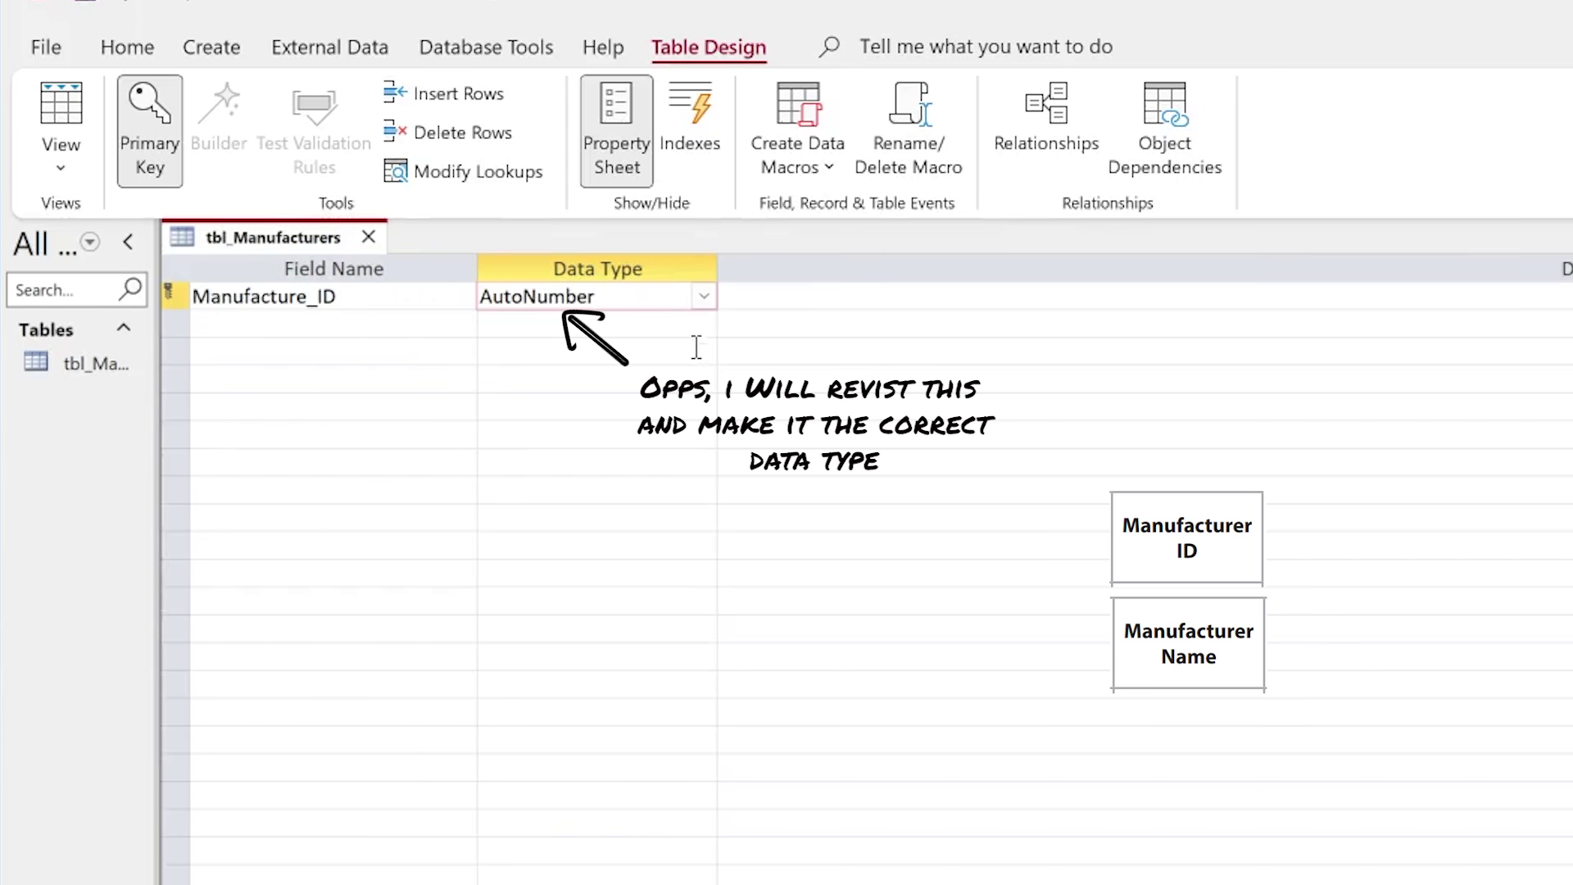
- Add a Short Text field named Manufacture_Name below the key field and set its field size to 25
{"action": "left_click", "coordinate": [408, 325]}
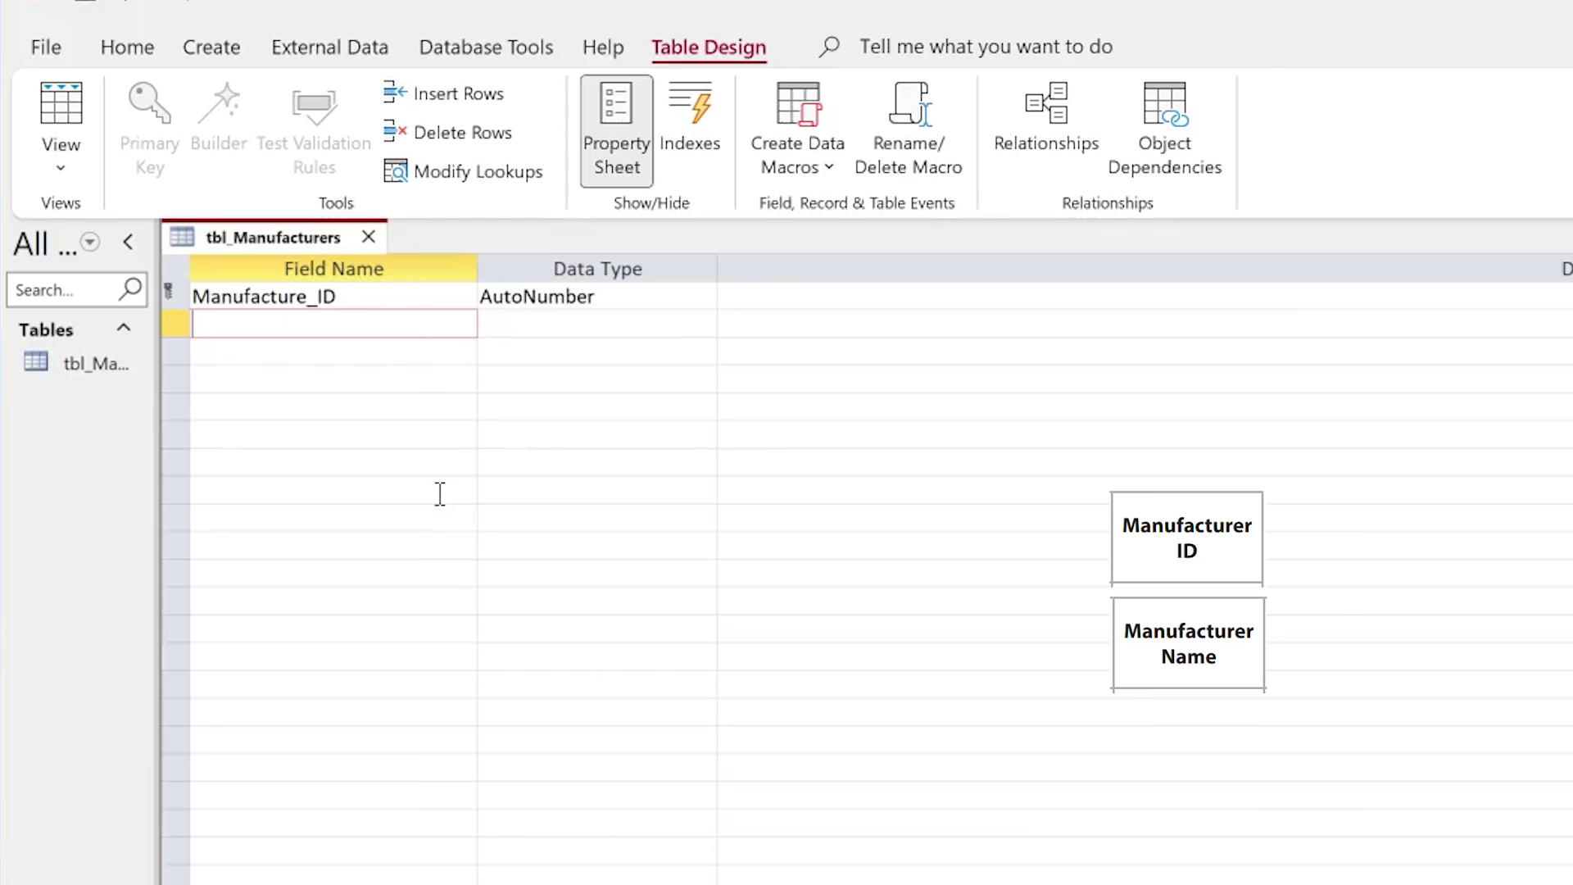
{"action": "type", "text": "Manufacture"}
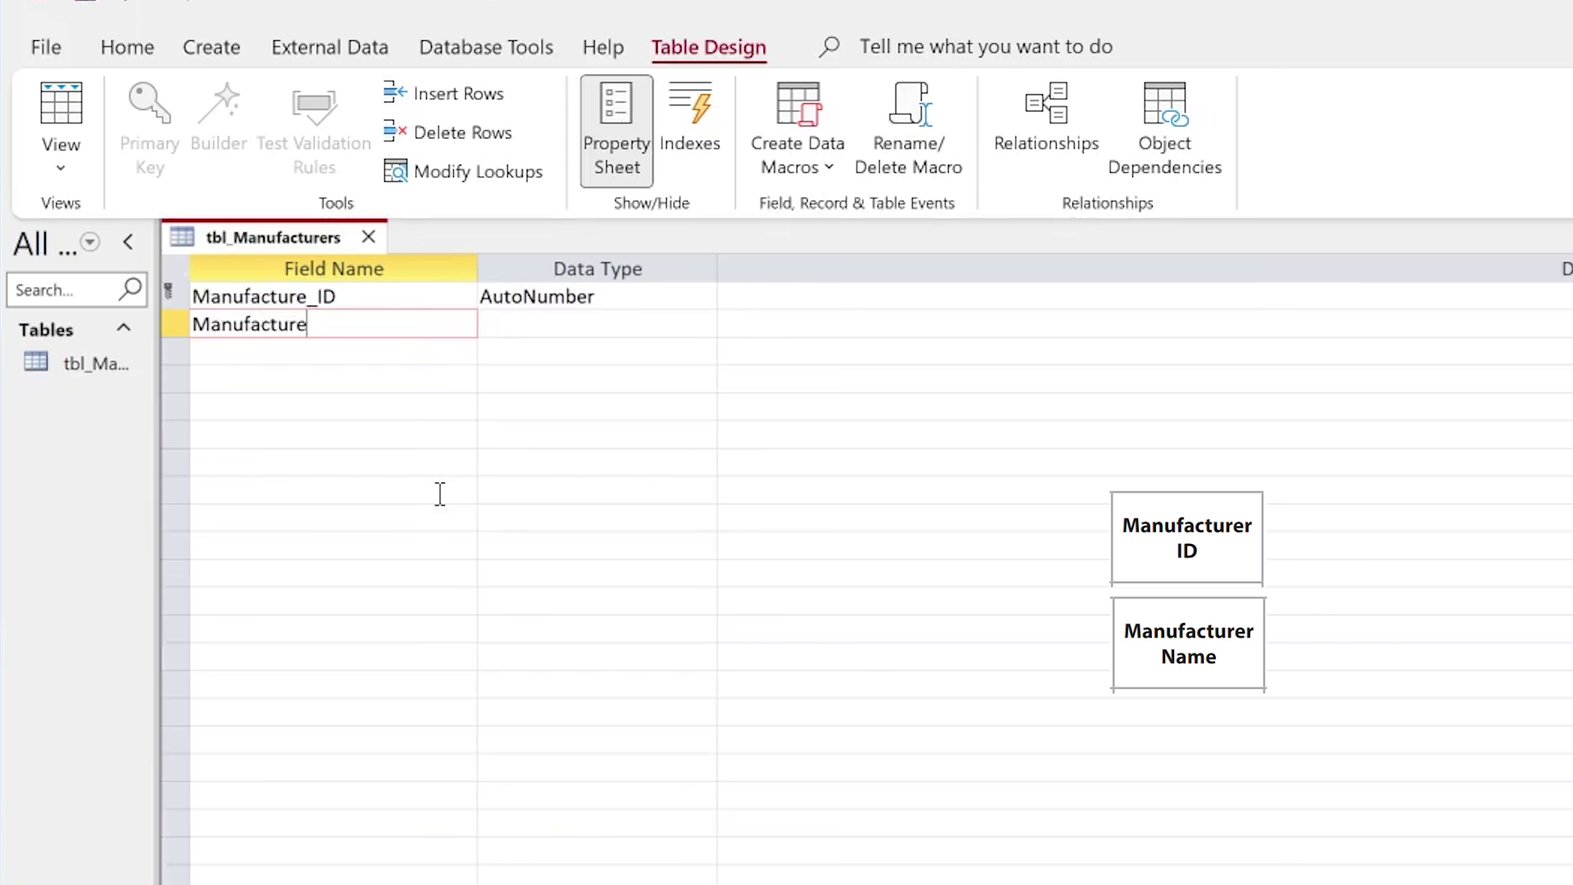
{"action": "type", "text": "_Name"}
{"action": "left_click", "coordinate": [675, 324]}
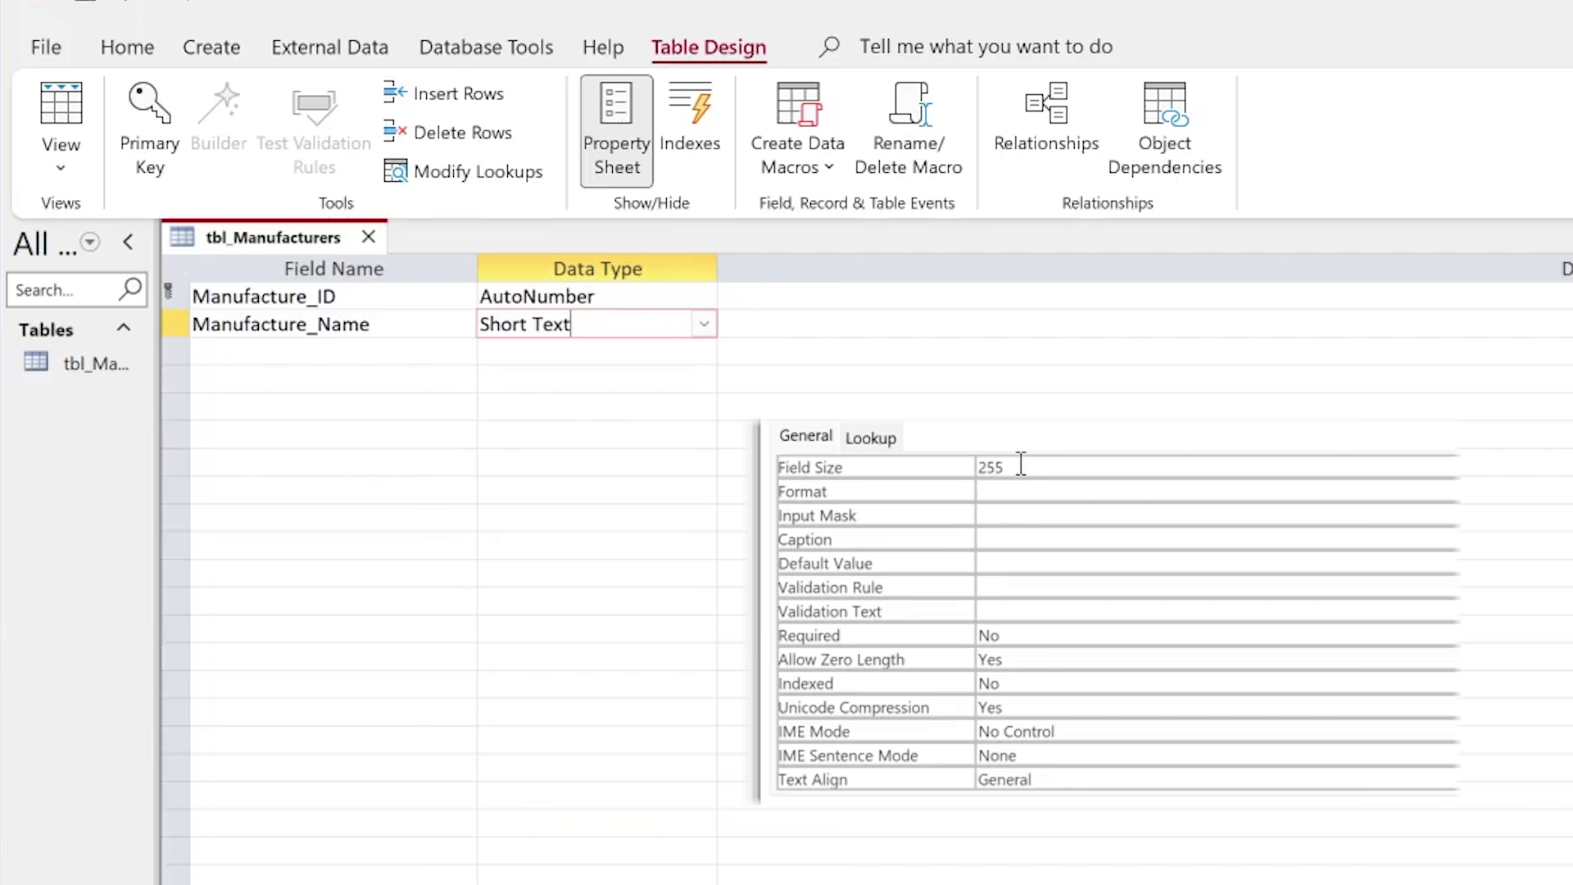
{"action": "left_click", "coordinate": [1021, 464]}
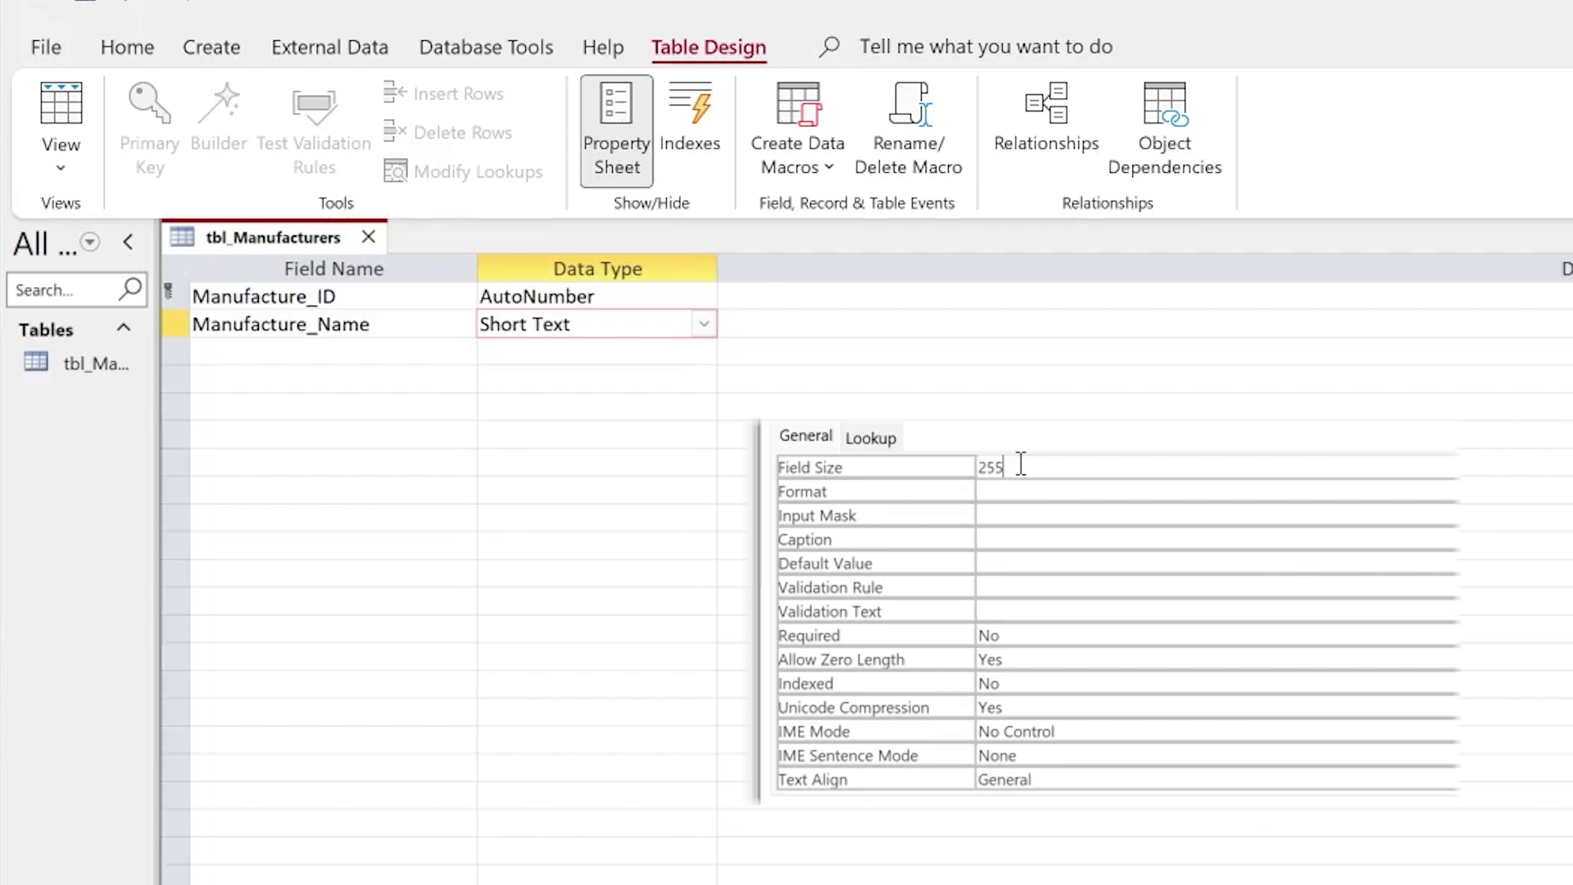
{"action": "key", "text": "BackSpace"}
- Switch tbl_Manufacturers to Datasheet View, saving the table's design changes
{"action": "left_click", "coordinate": [65, 174]}
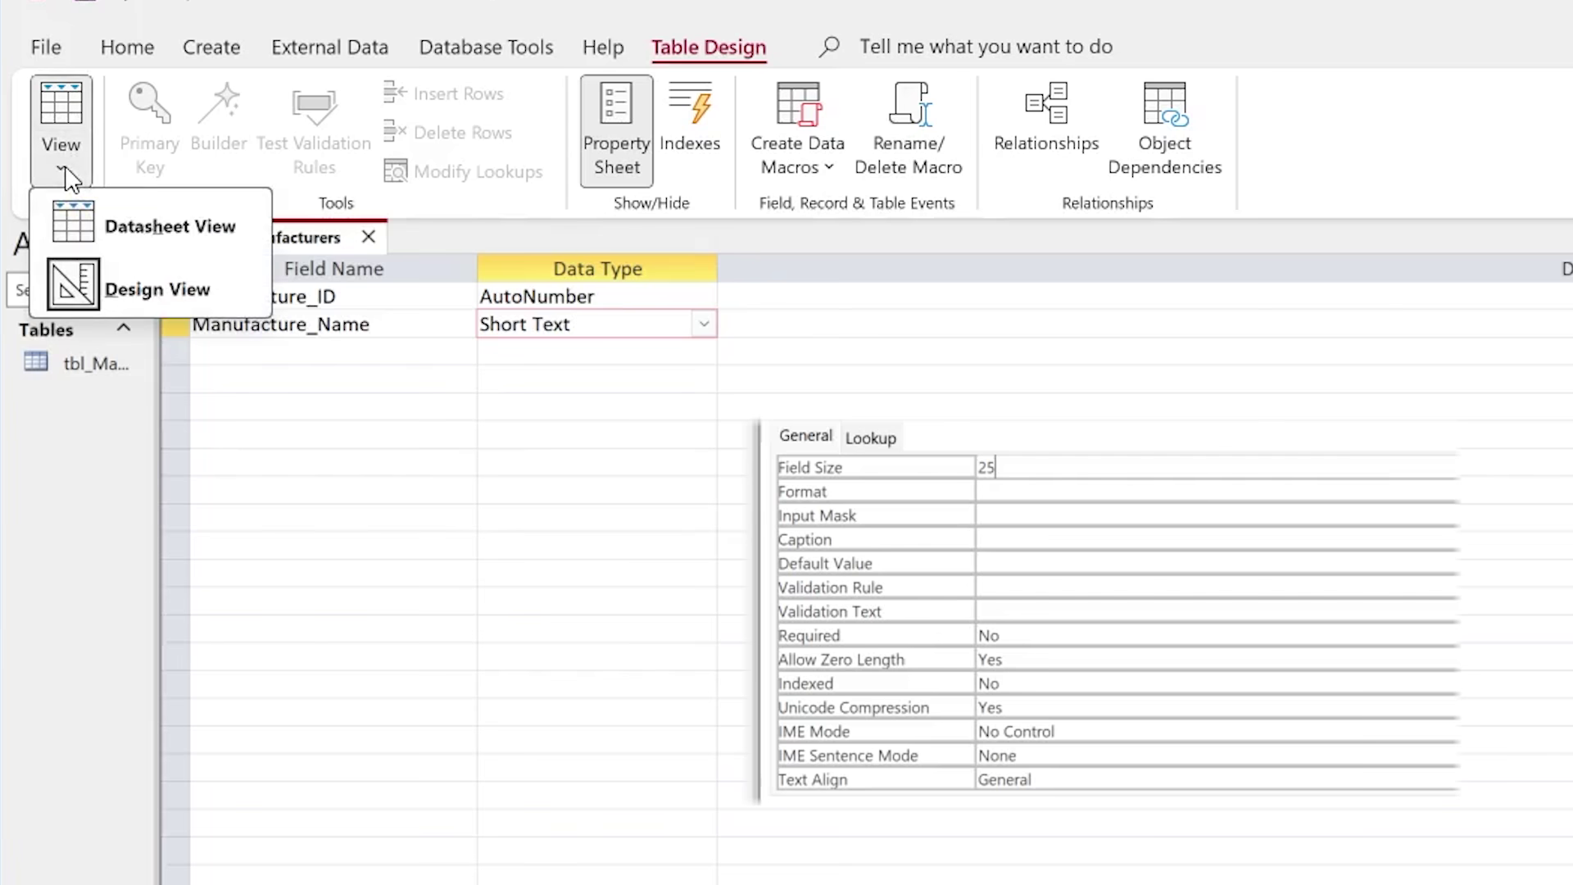
{"action": "left_click", "coordinate": [166, 230]}
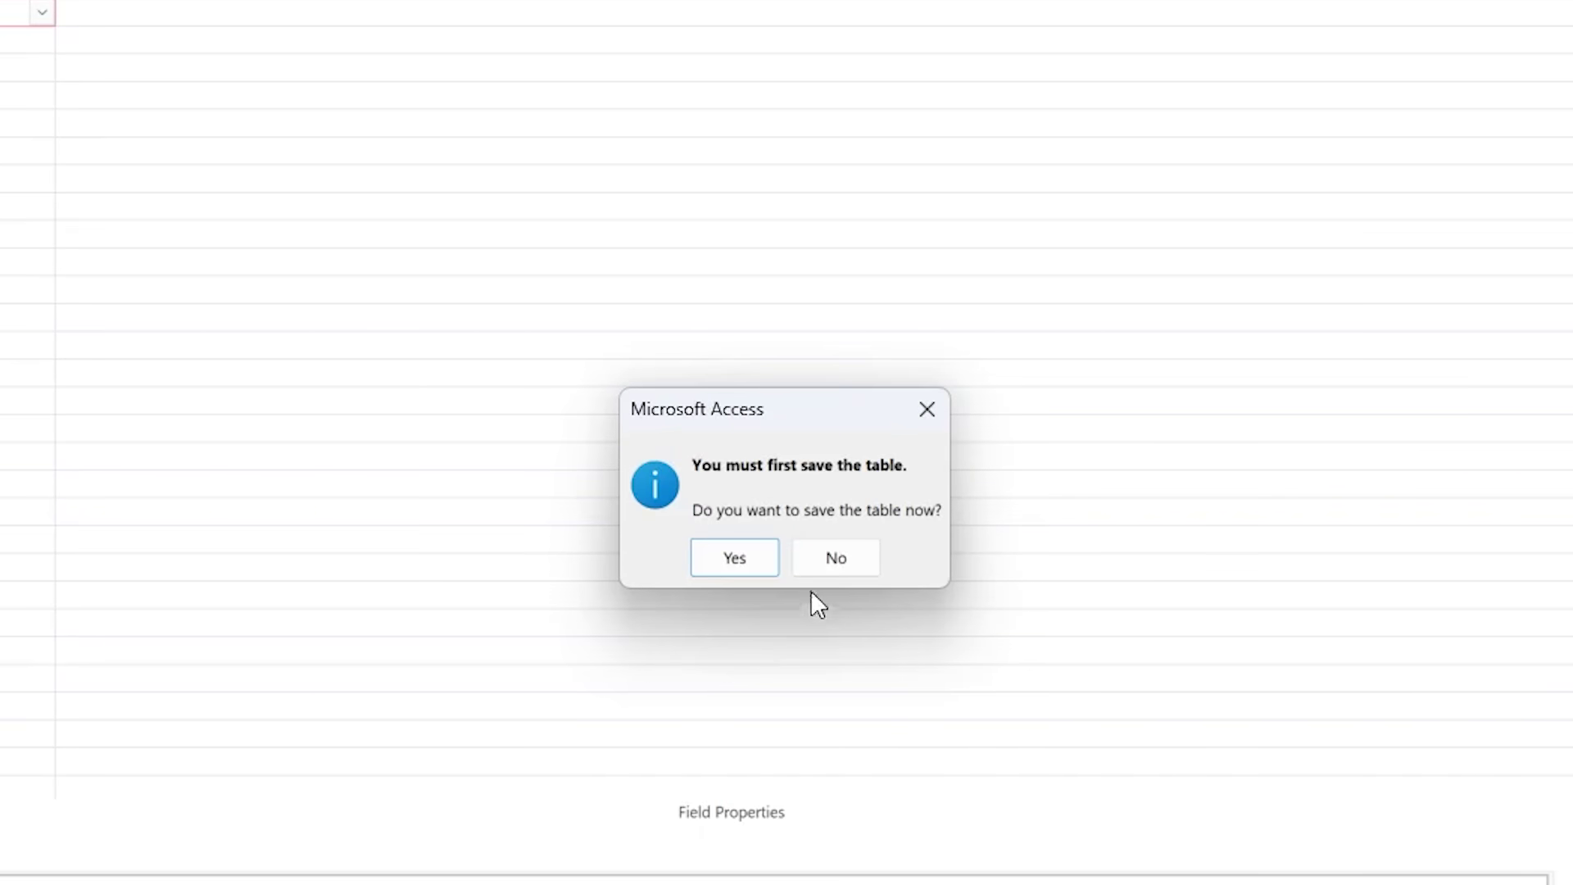
{"action": "left_click", "coordinate": [733, 564]}
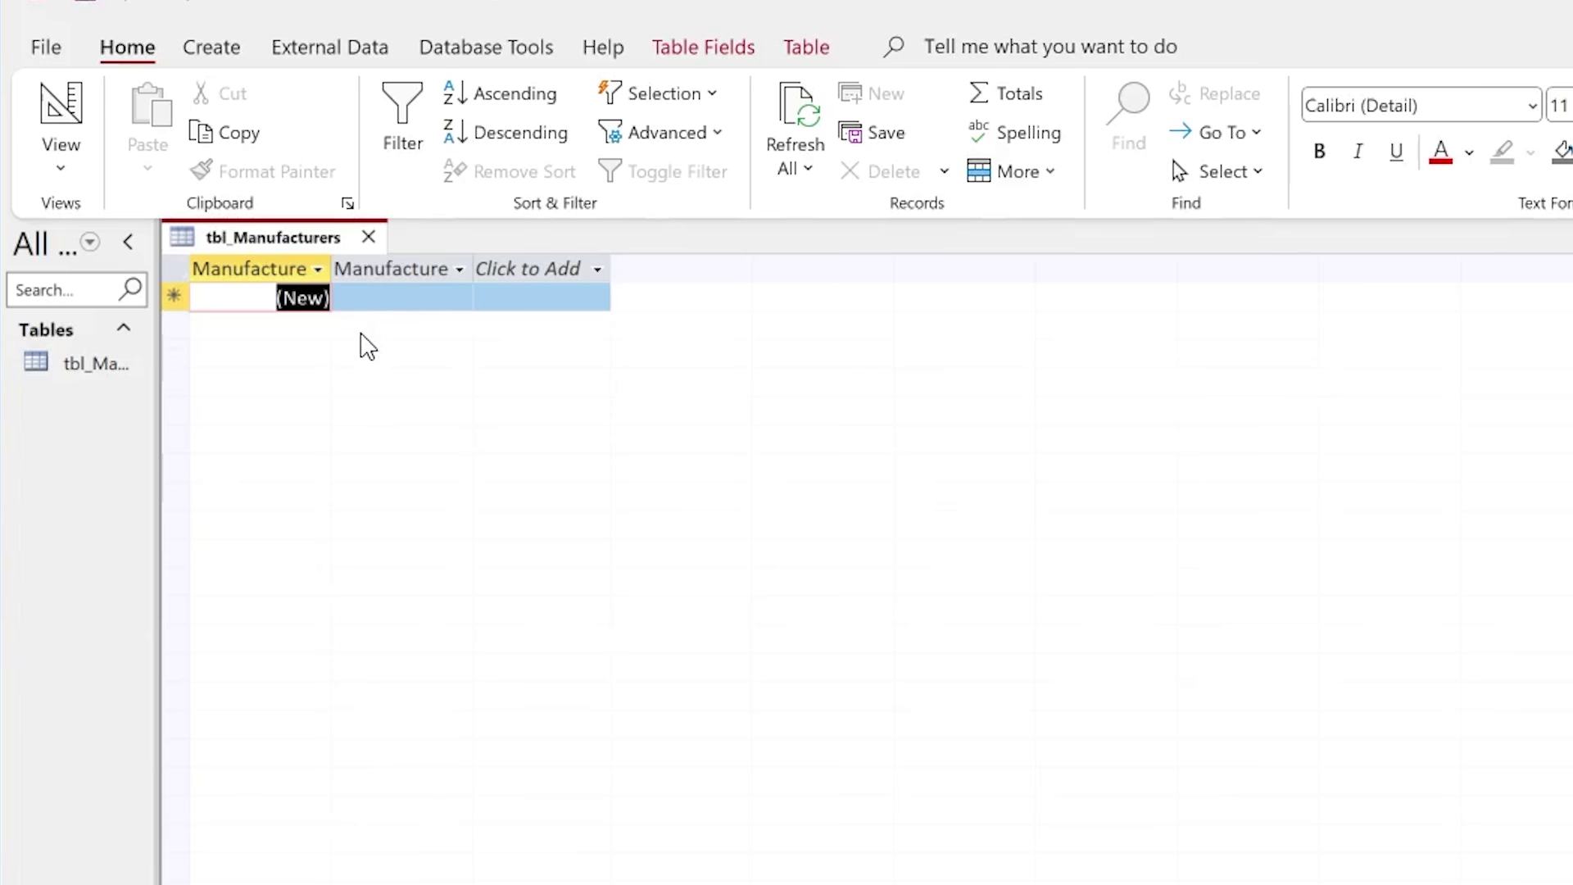
- Create two more tables, one as a blank datasheet and one directly in Design View
{"action": "left_click", "coordinate": [206, 57]}
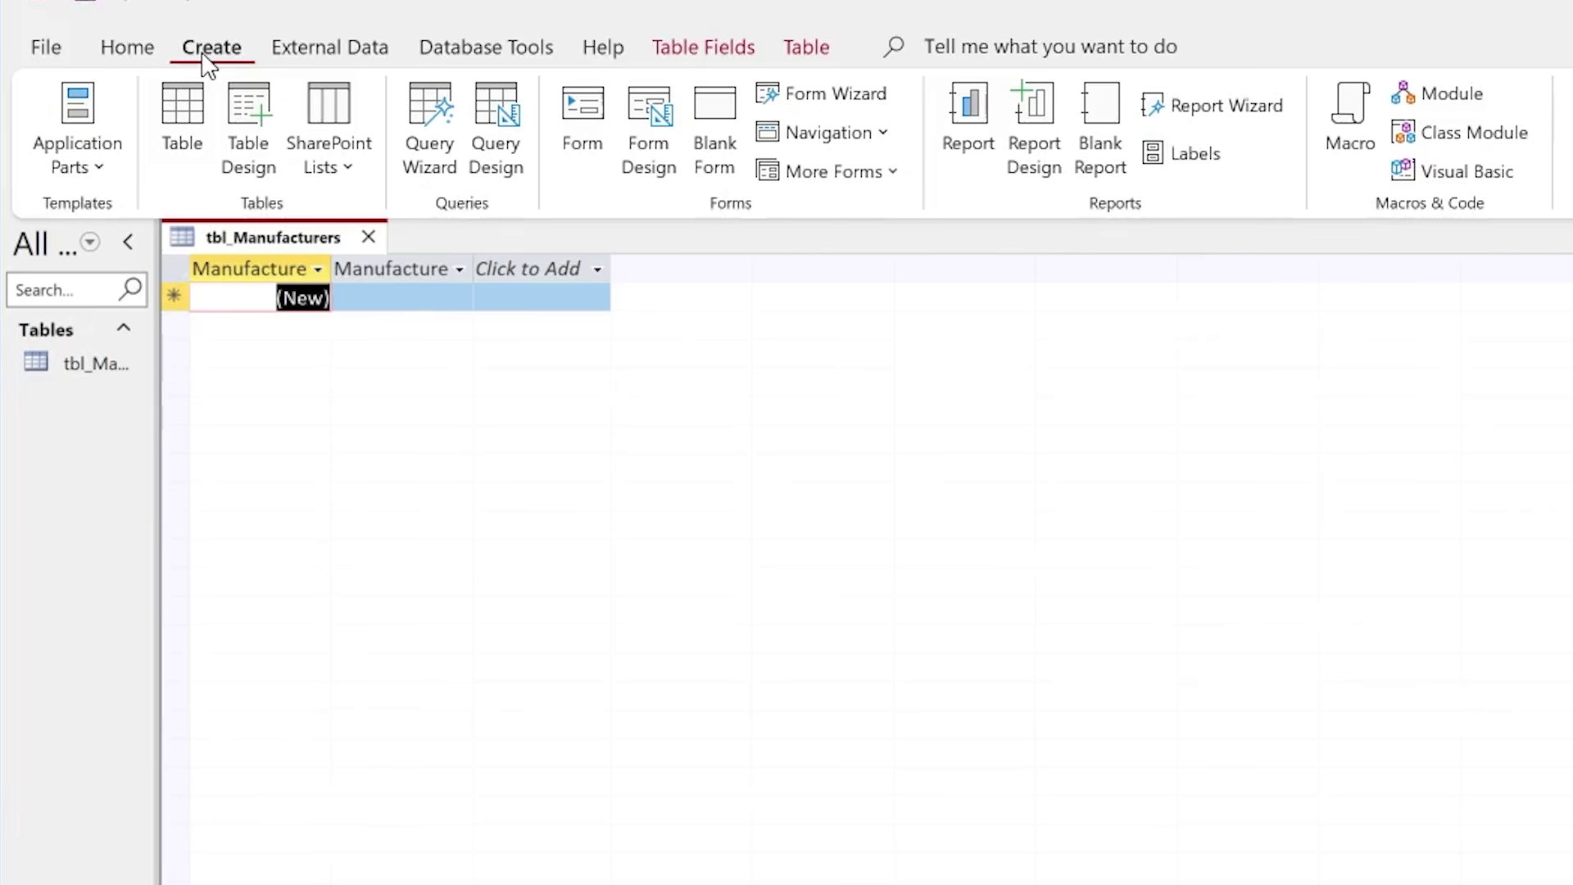
{"action": "left_click", "coordinate": [197, 110]}
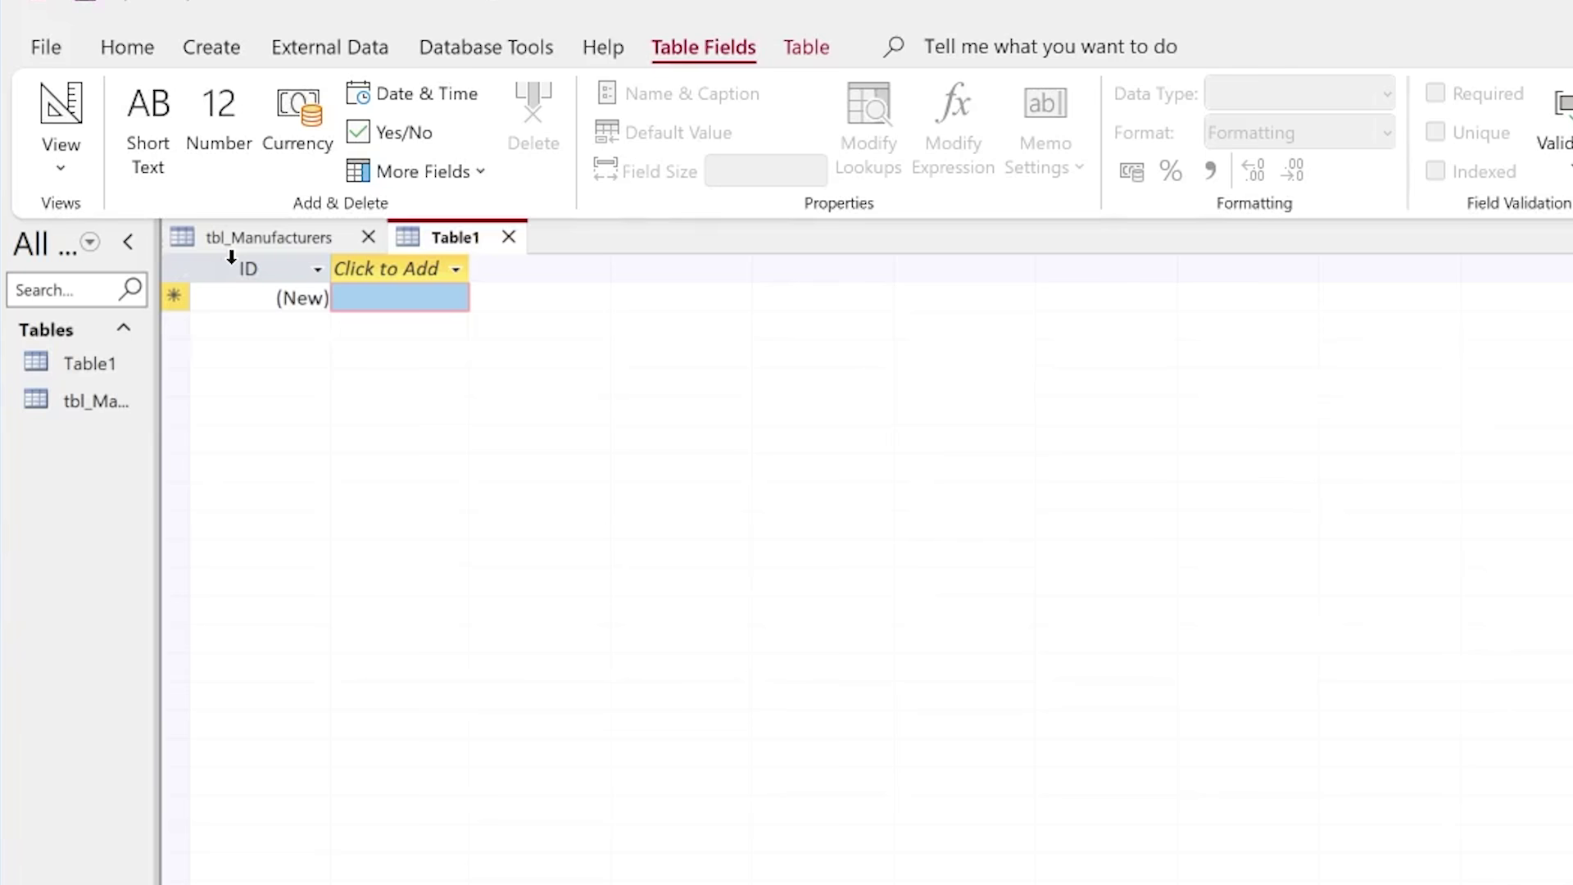
{"action": "left_click", "coordinate": [215, 48]}
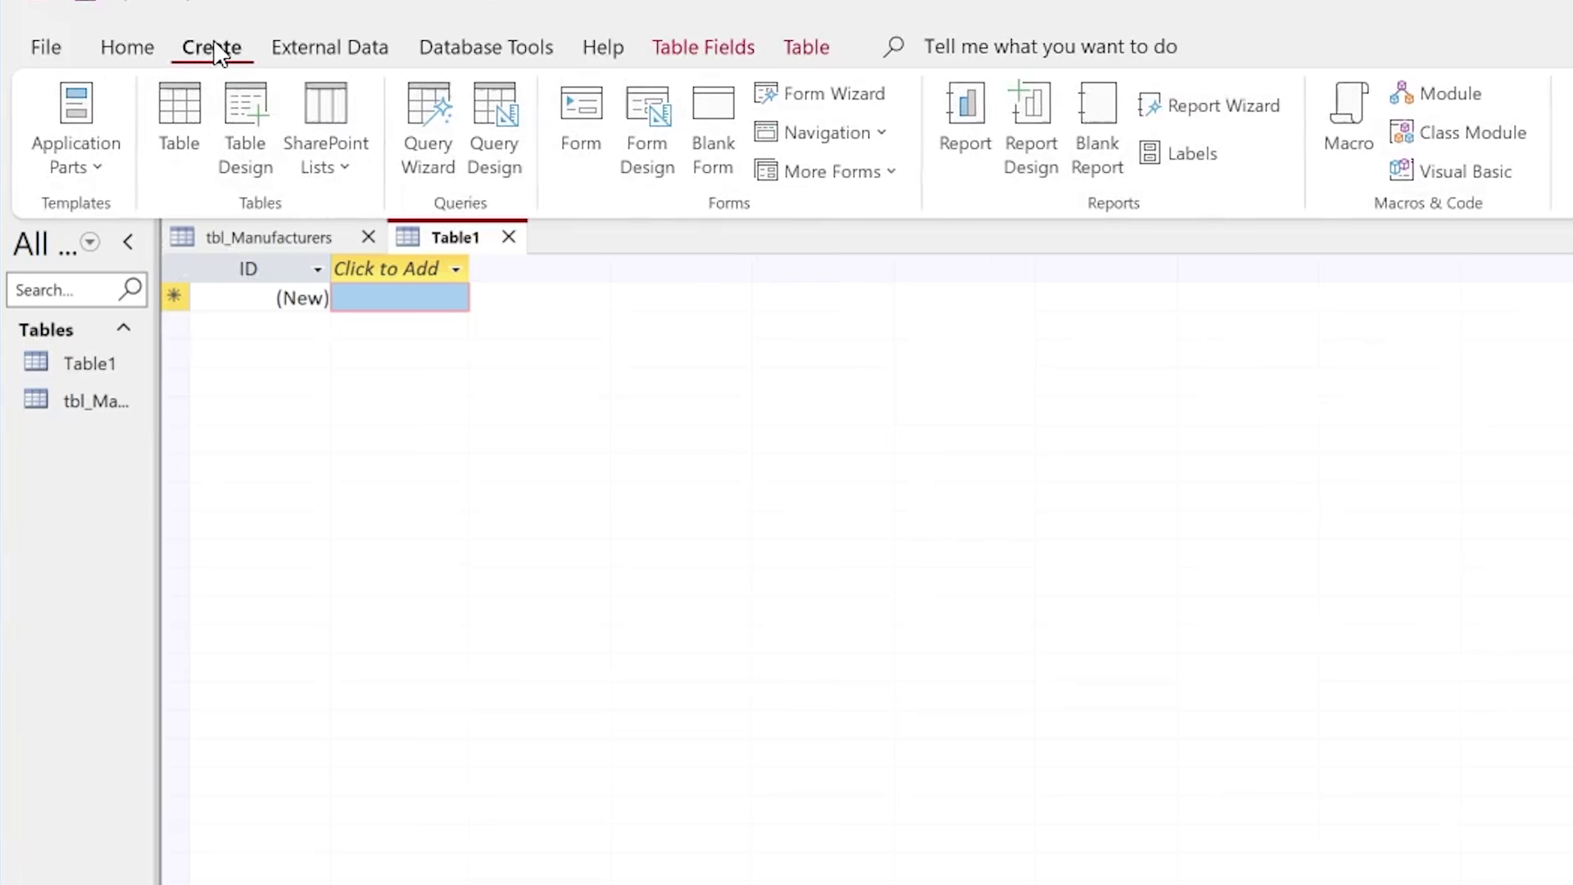
{"action": "left_click", "coordinate": [261, 149]}
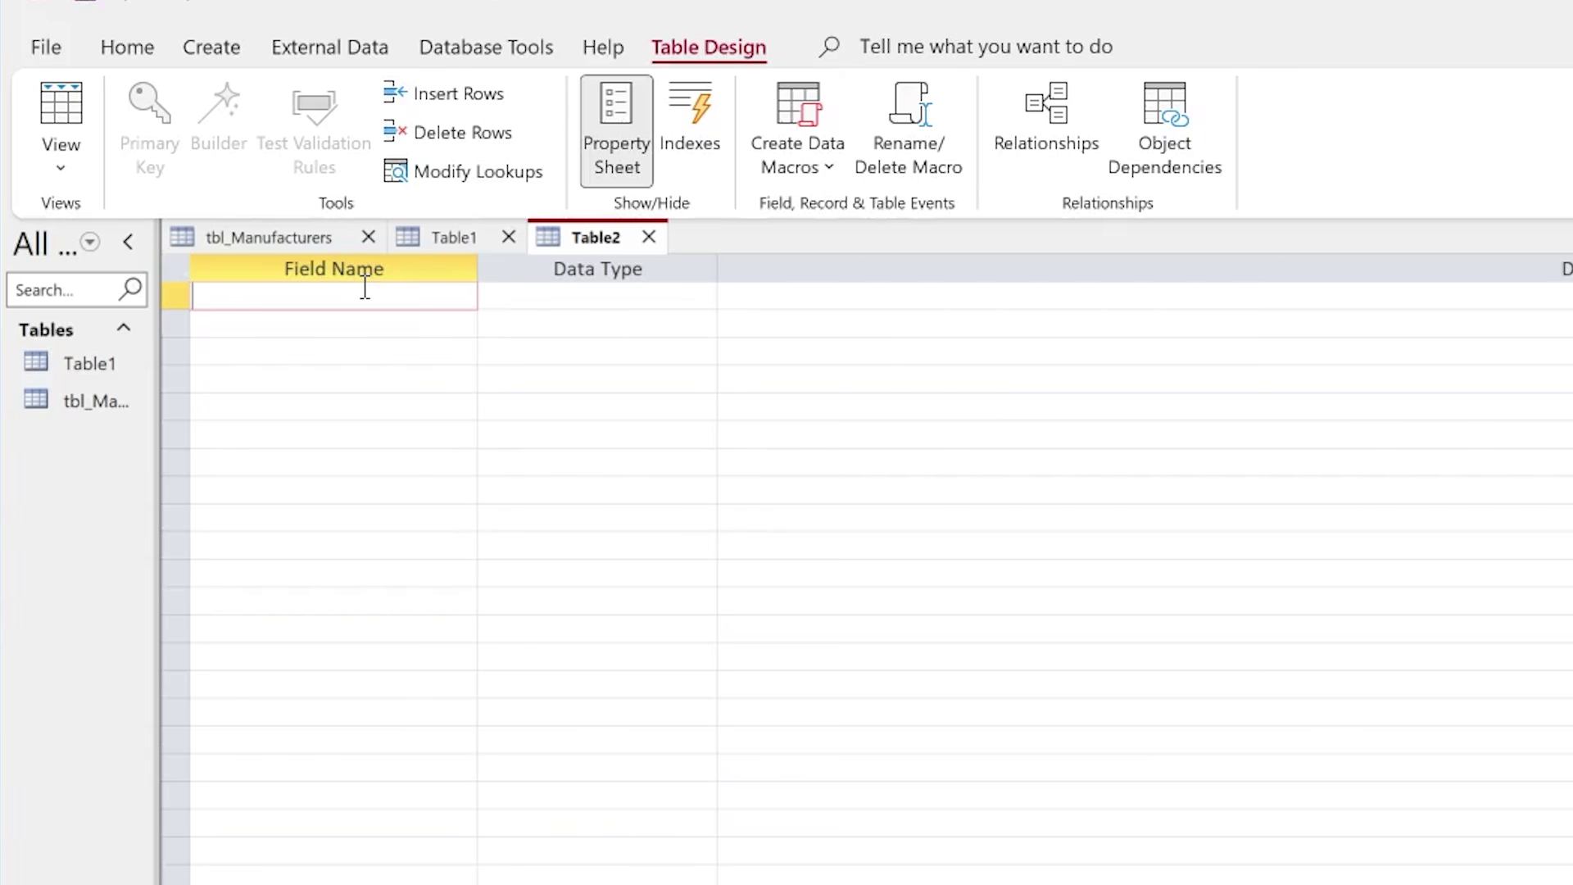
- Compare the blank datasheet table with the empty table opened in Design View
{"action": "left_click", "coordinate": [453, 246]}
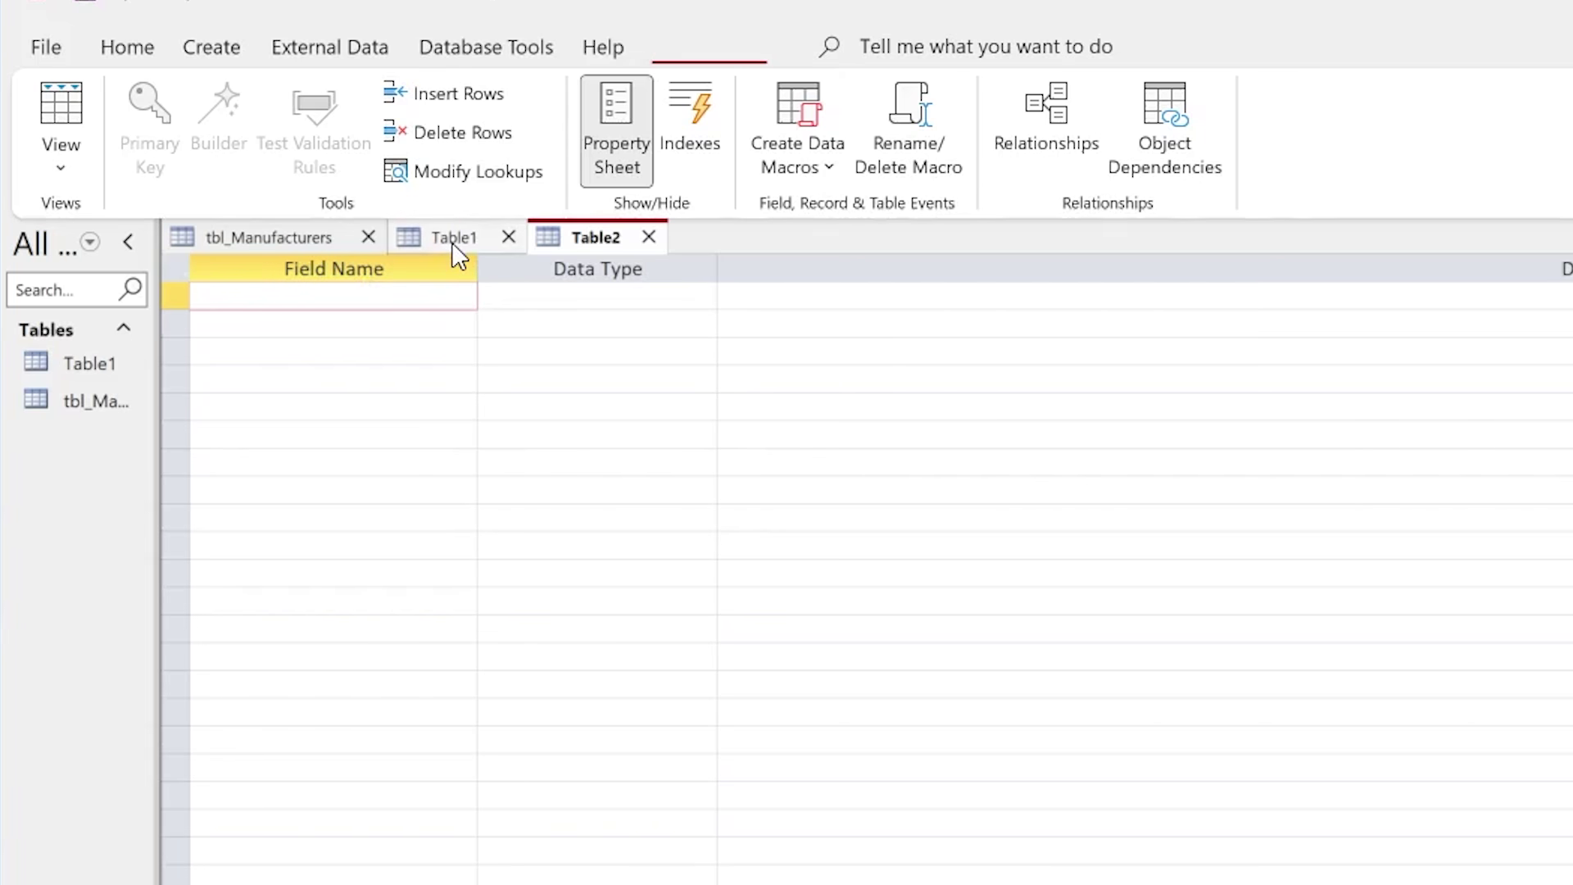
{"action": "left_click", "coordinate": [210, 50]}
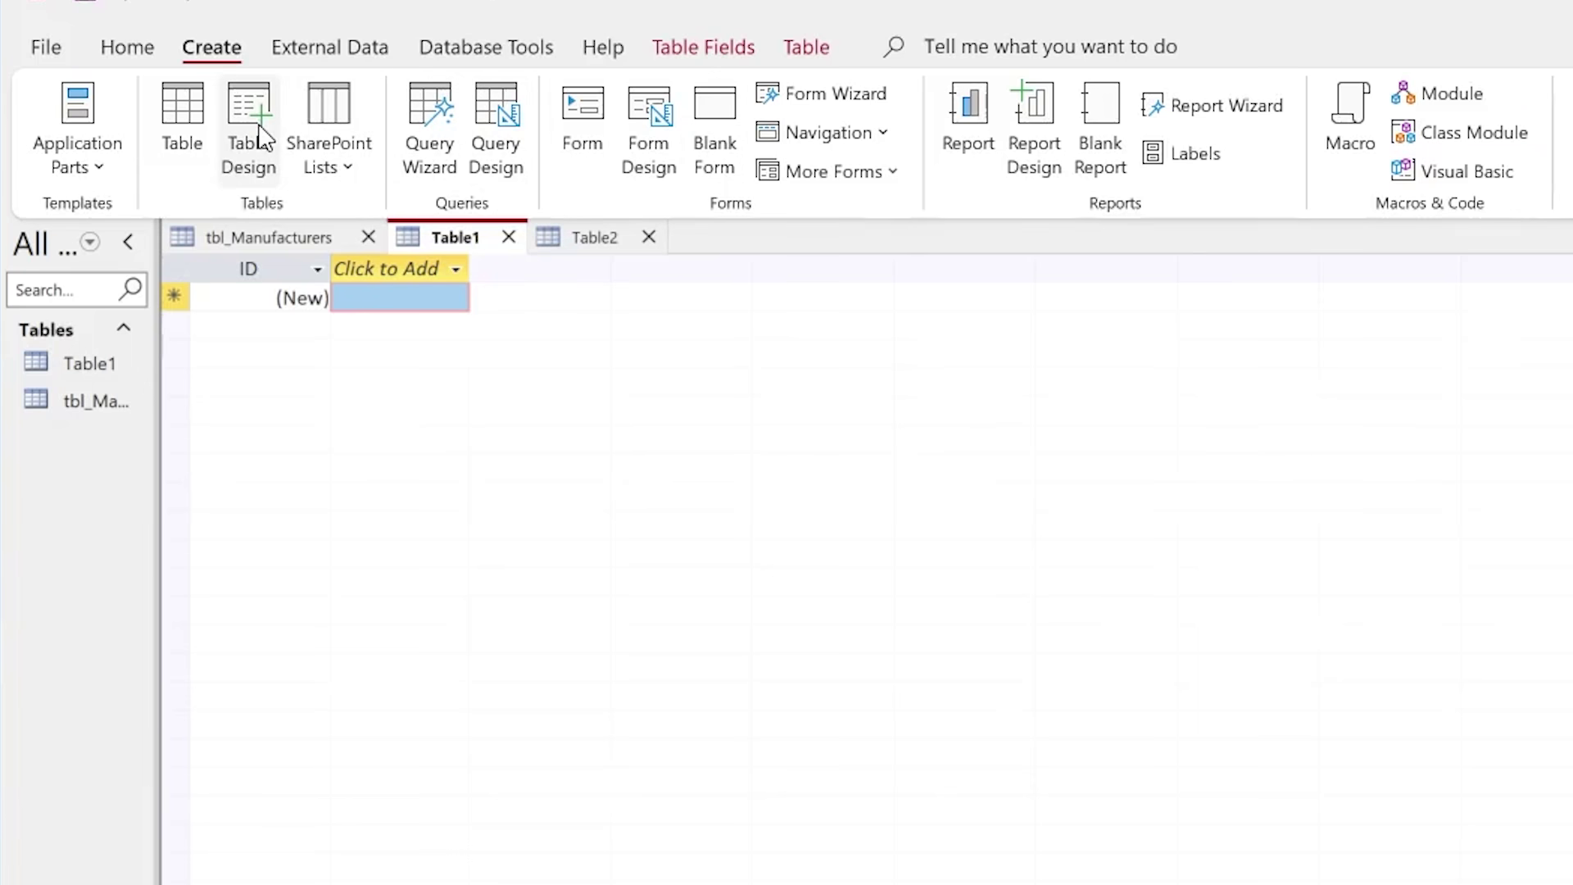
{"action": "left_click", "coordinate": [585, 246]}
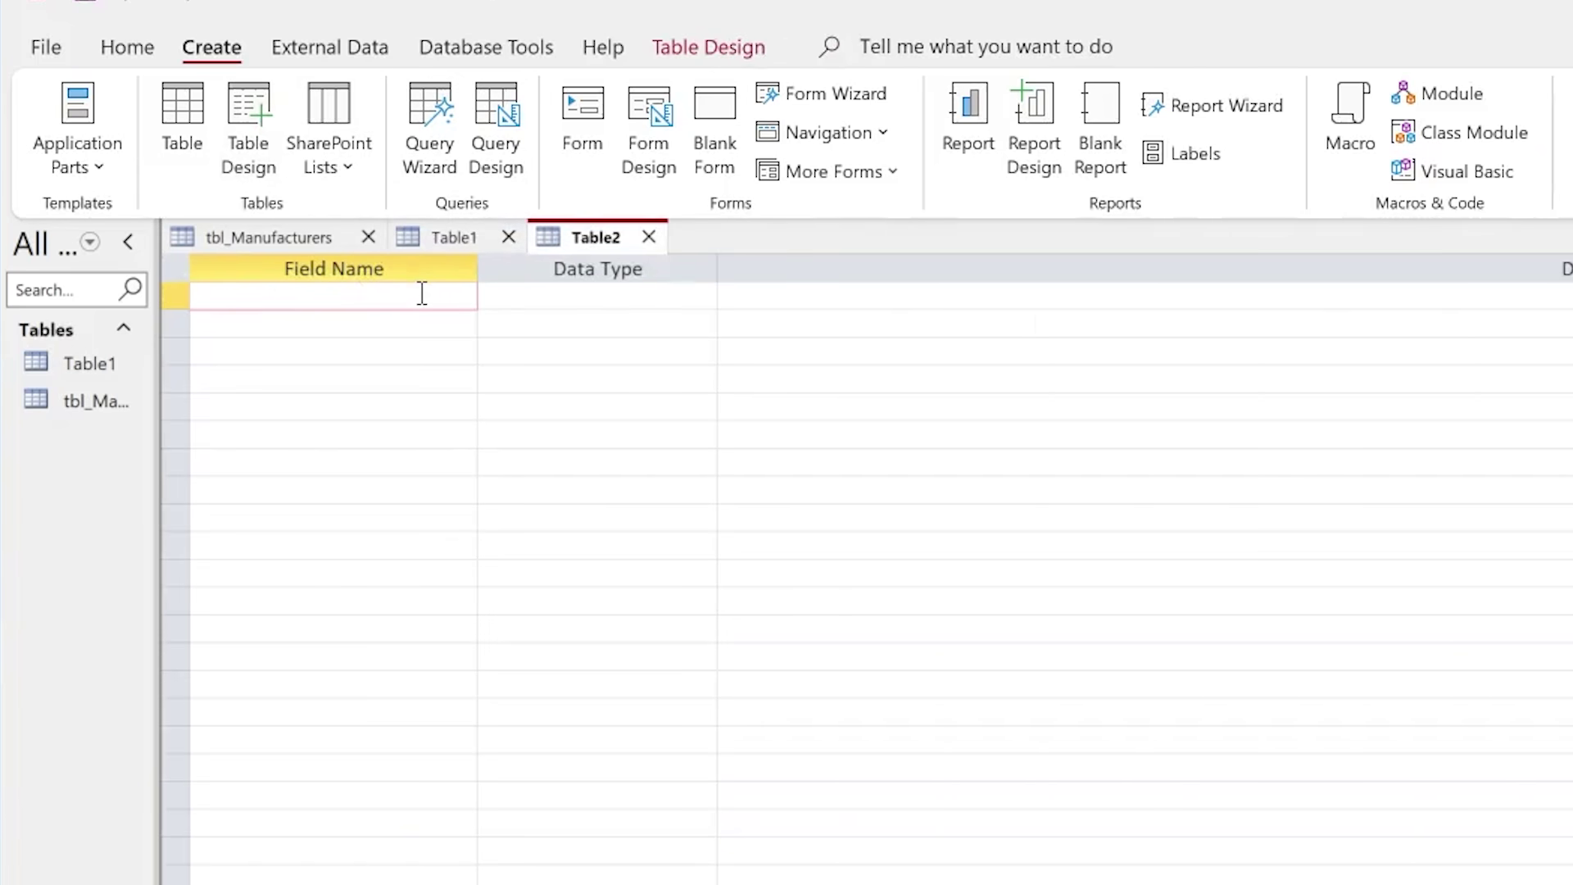
{"action": "left_click", "coordinate": [453, 236]}
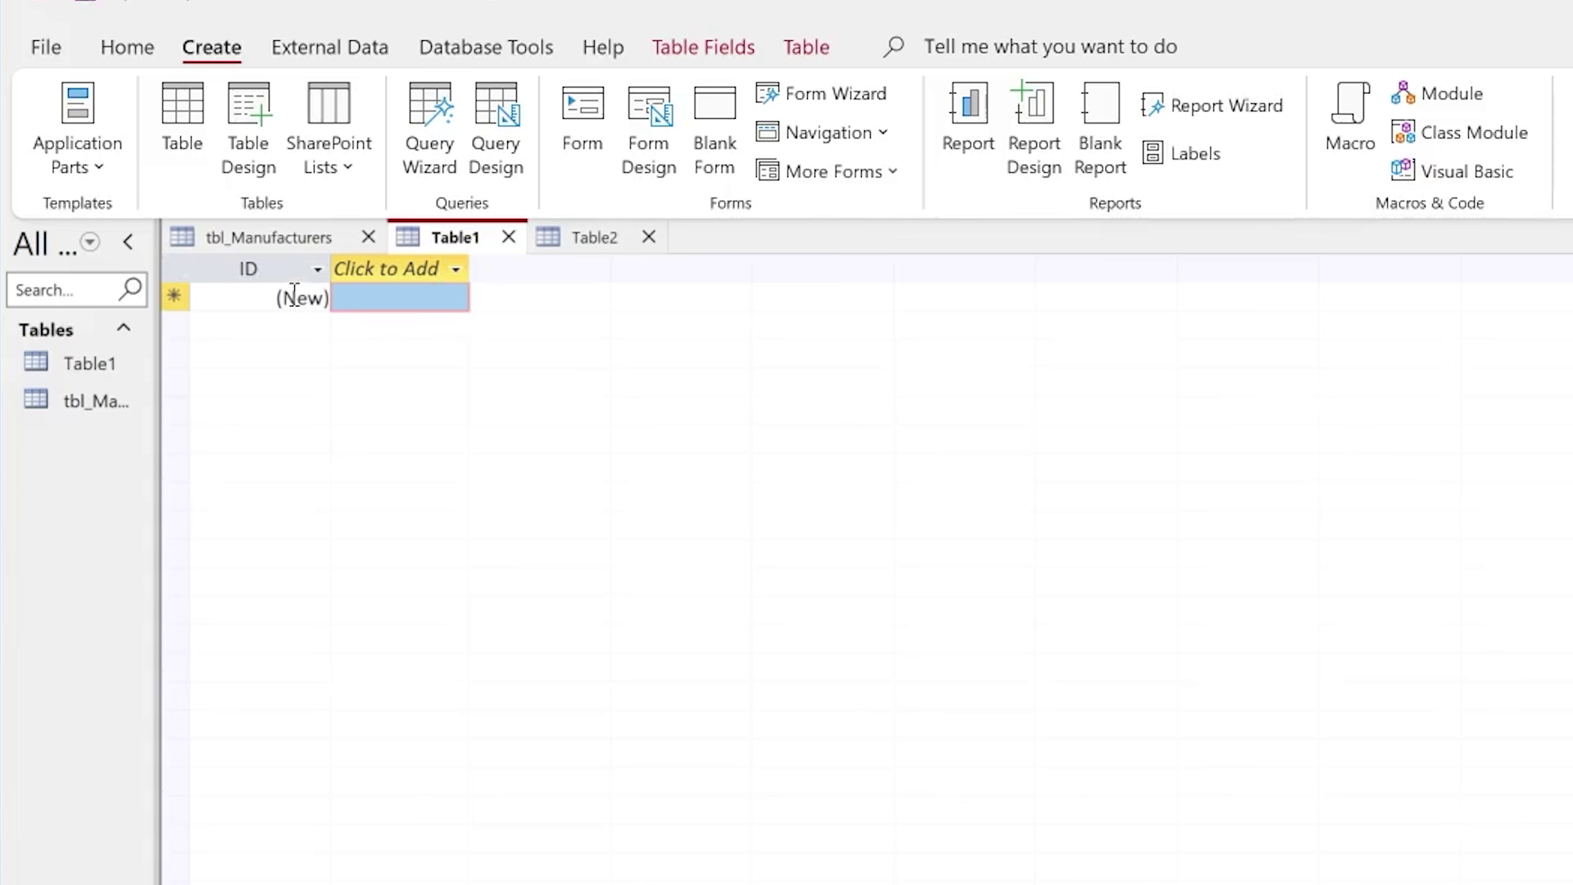
- Switch the blank datasheet table Table1 to Design View, saving it as tbl_Caravans
{"action": "left_click", "coordinate": [111, 51]}
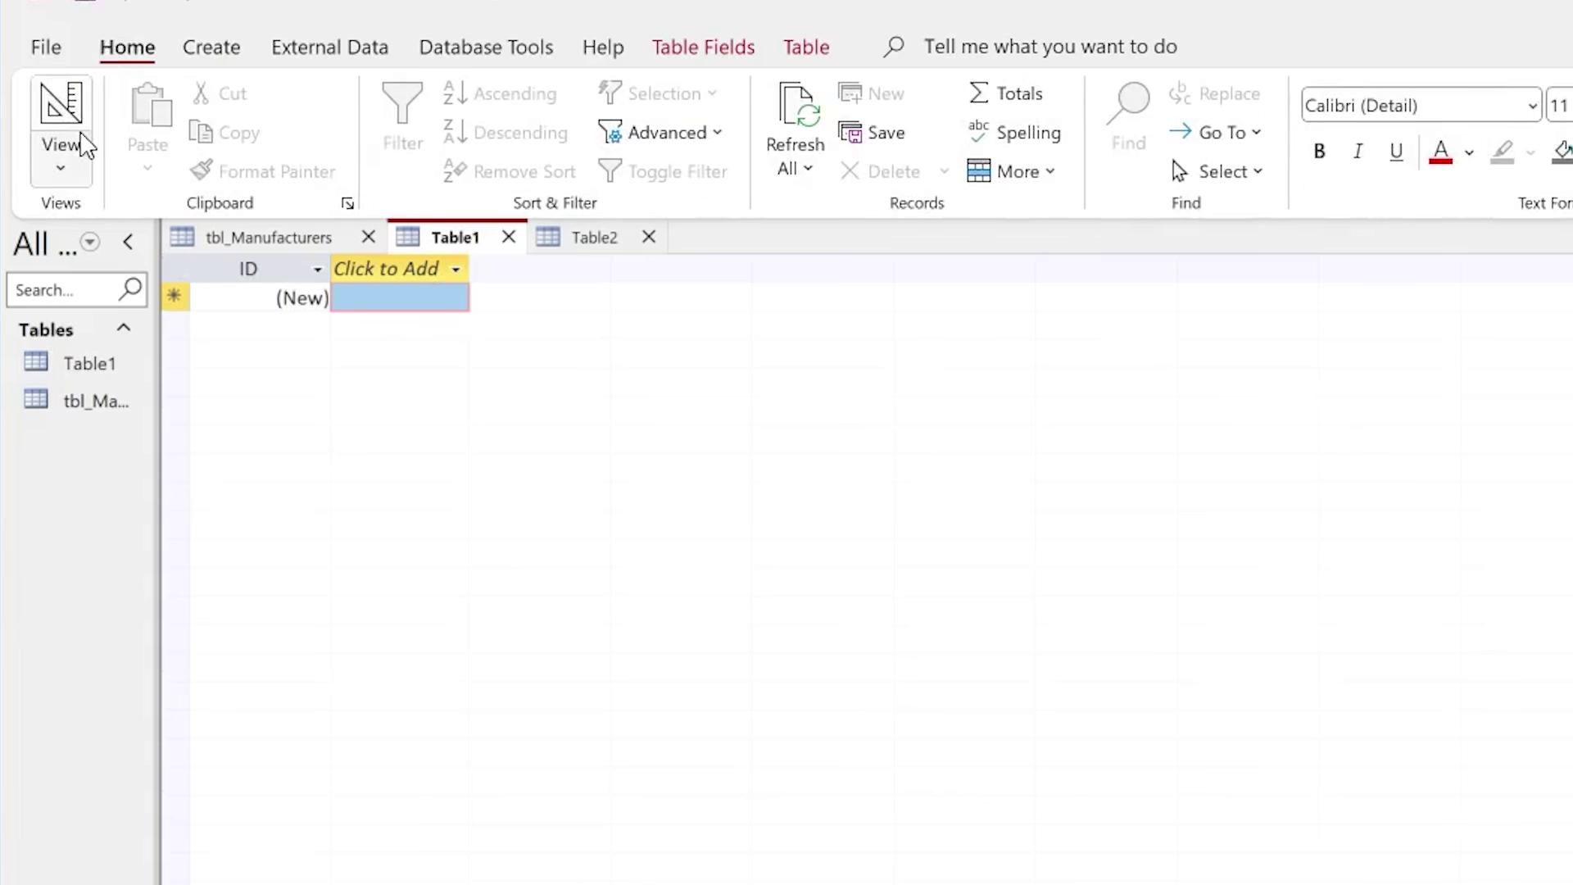
{"action": "left_click", "coordinate": [61, 173]}
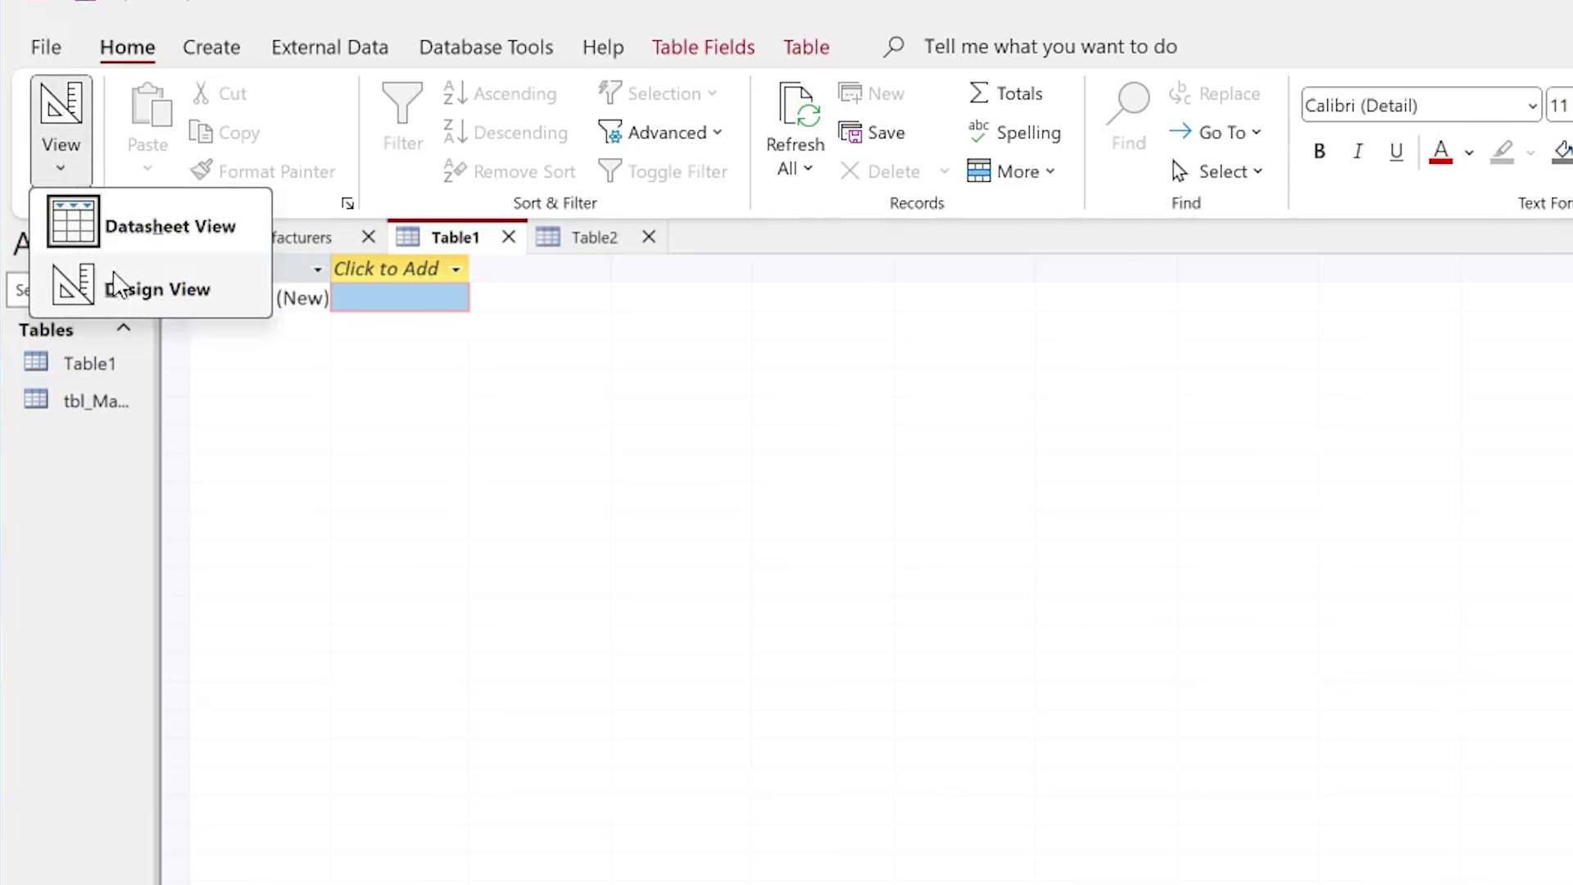
{"action": "left_click", "coordinate": [168, 293]}
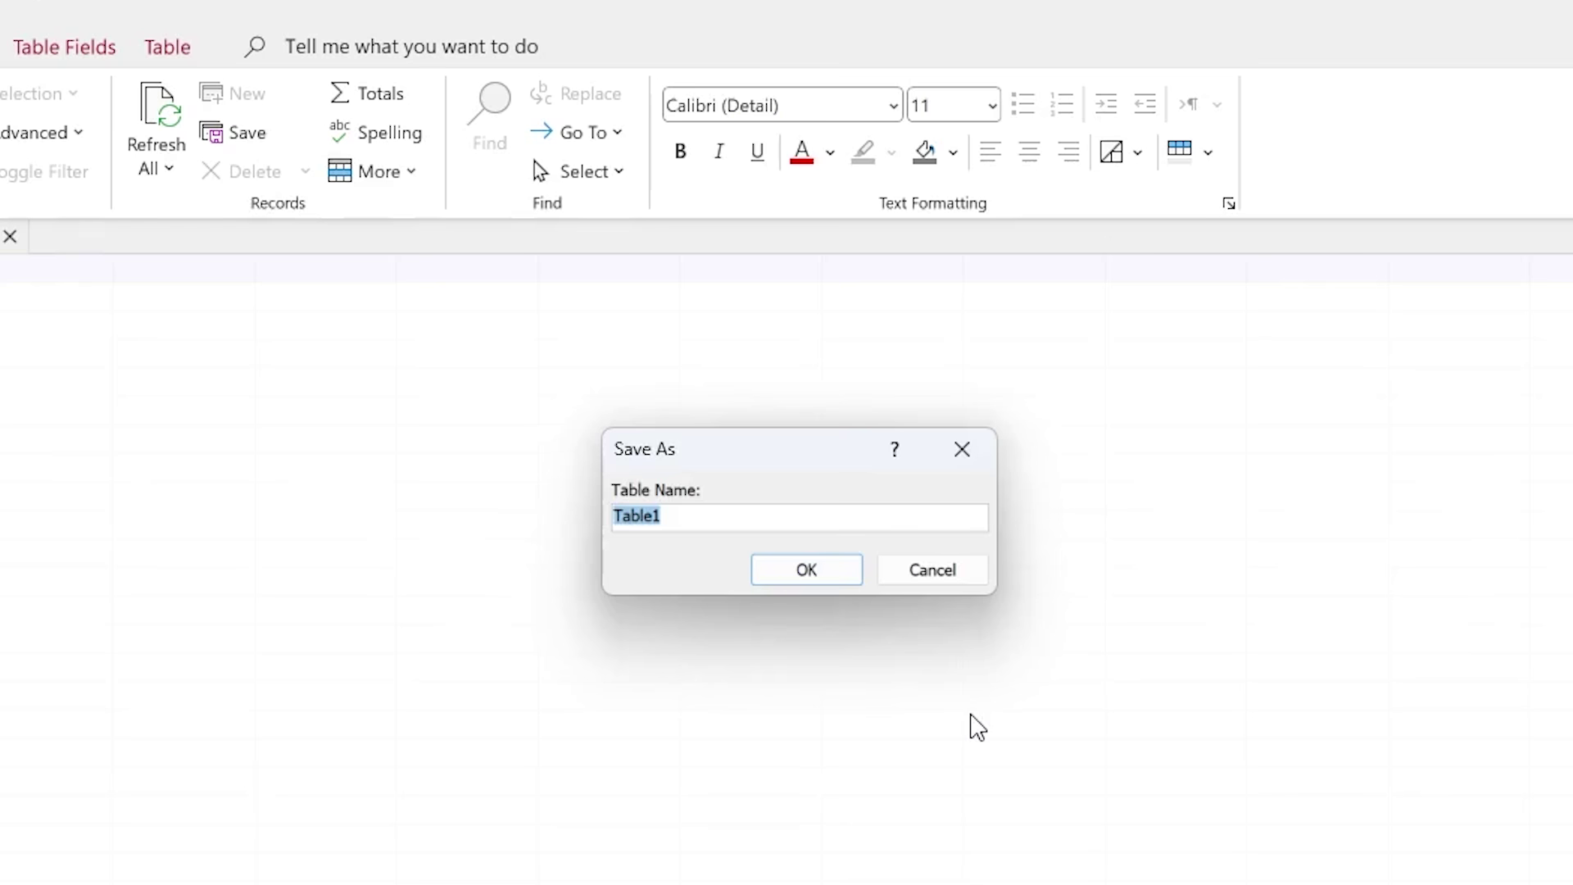
{"action": "type", "text": "tbl"}
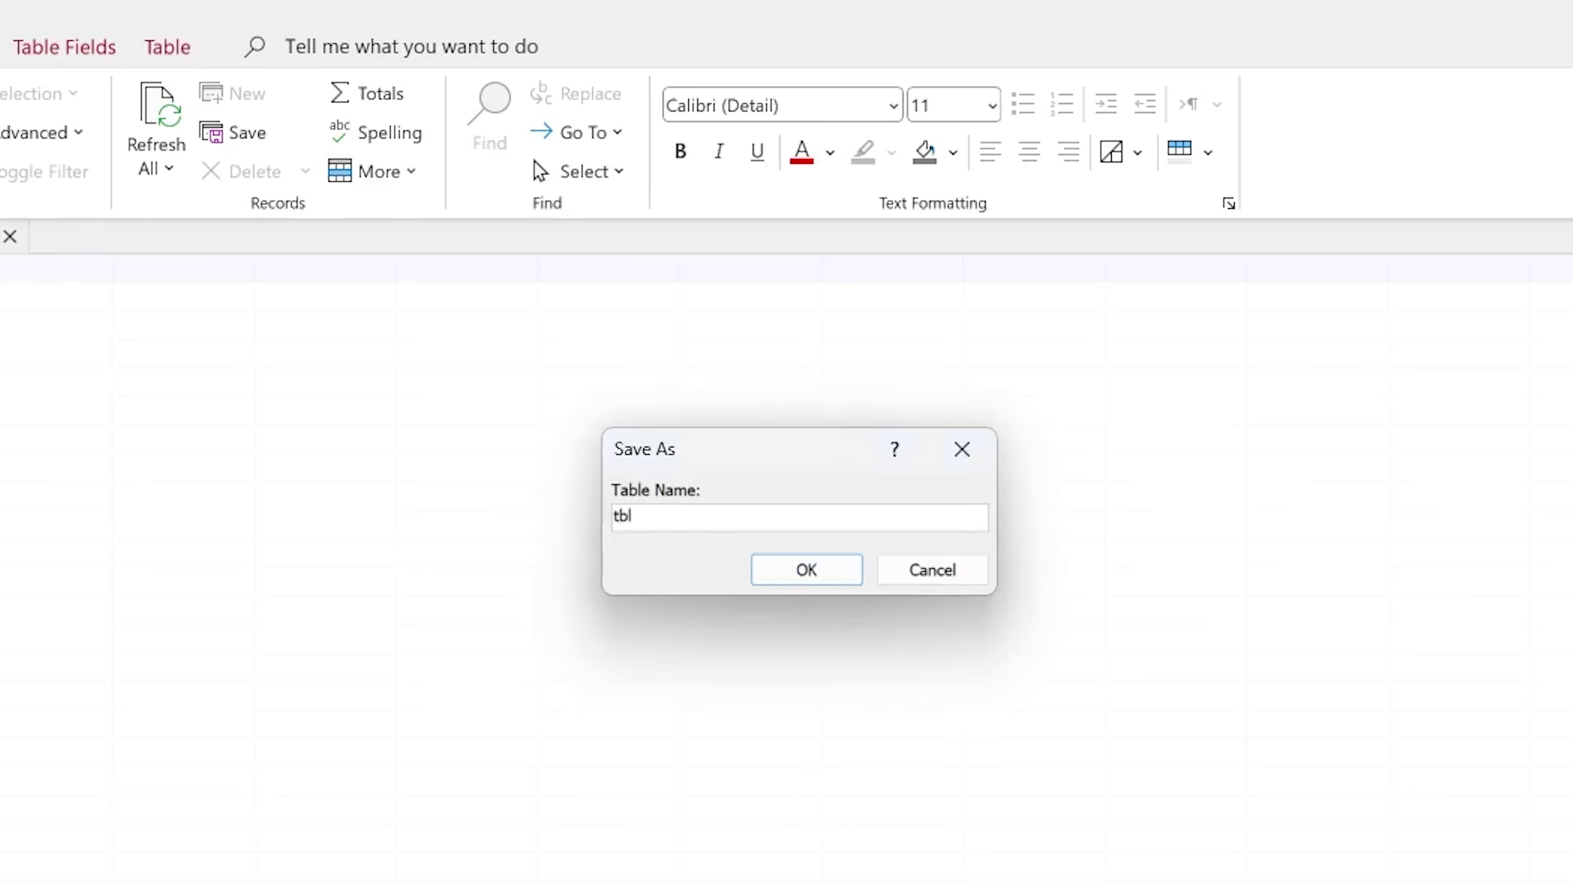
{"action": "type", "text": "_Caravans"}
{"action": "key", "text": "Return"}
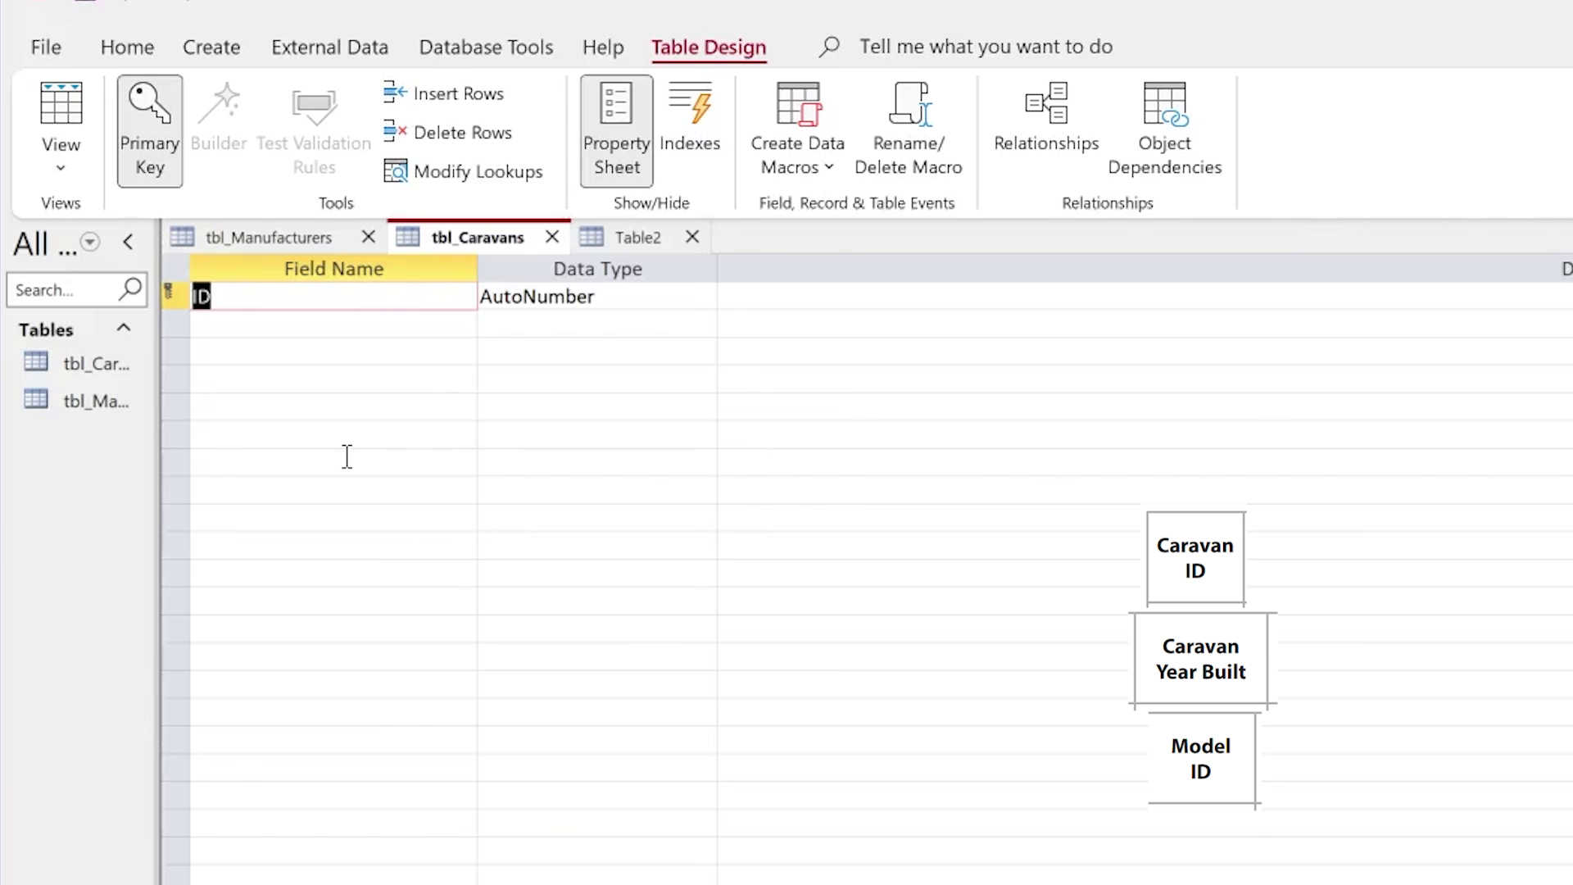
- Rename the ID field of tbl_Caravans to Caravan_ID and add a field named Year_Built below it
{"action": "type", "text": "Caravan_ID"}
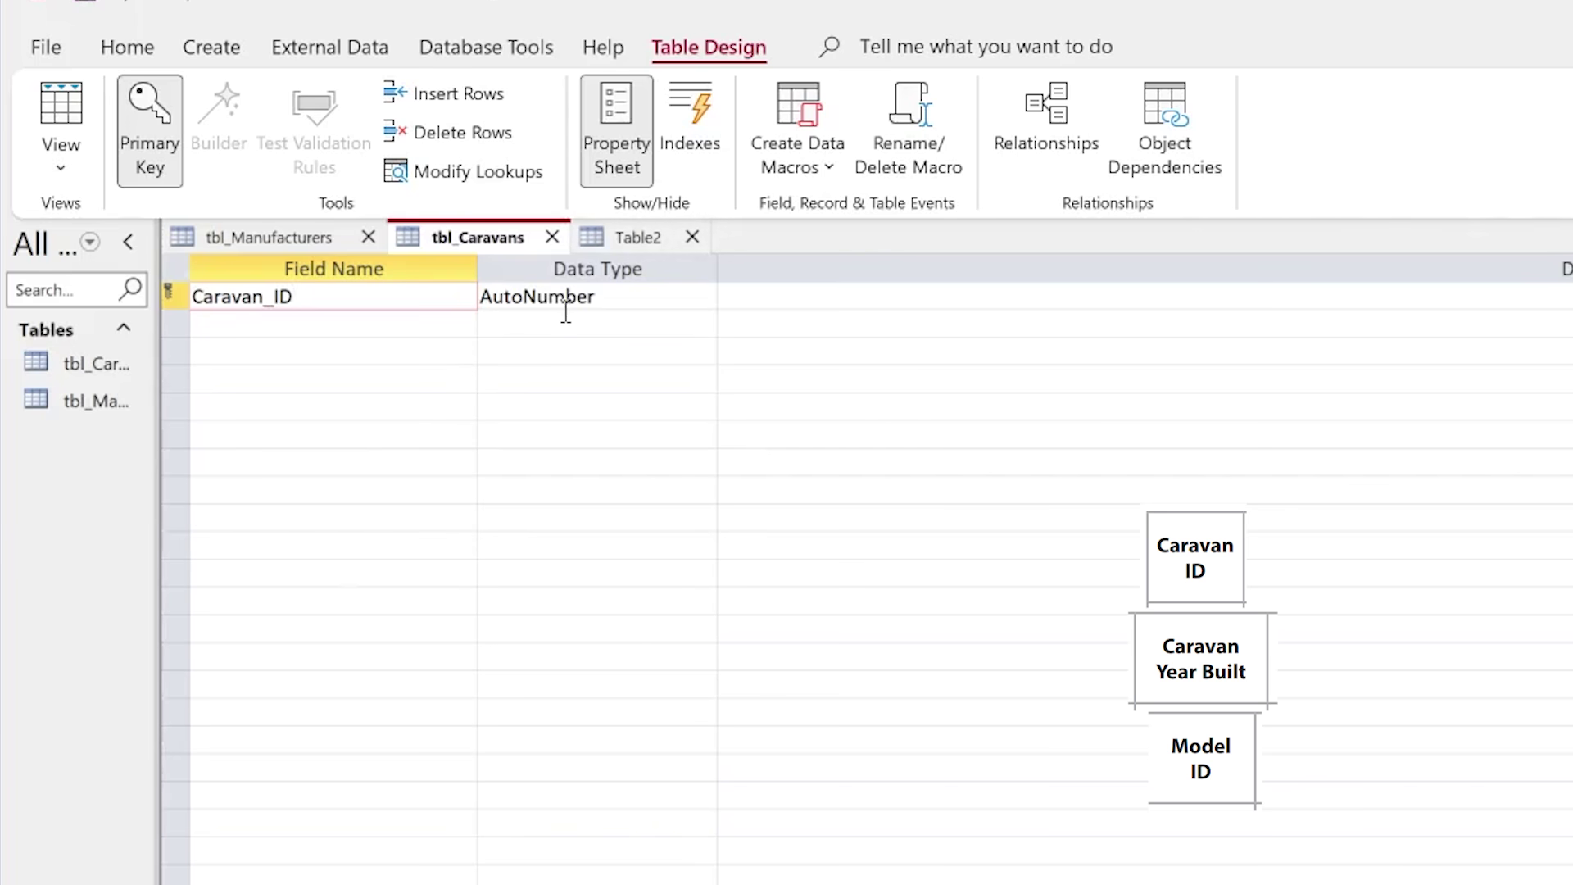
{"action": "left_click", "coordinate": [370, 325]}
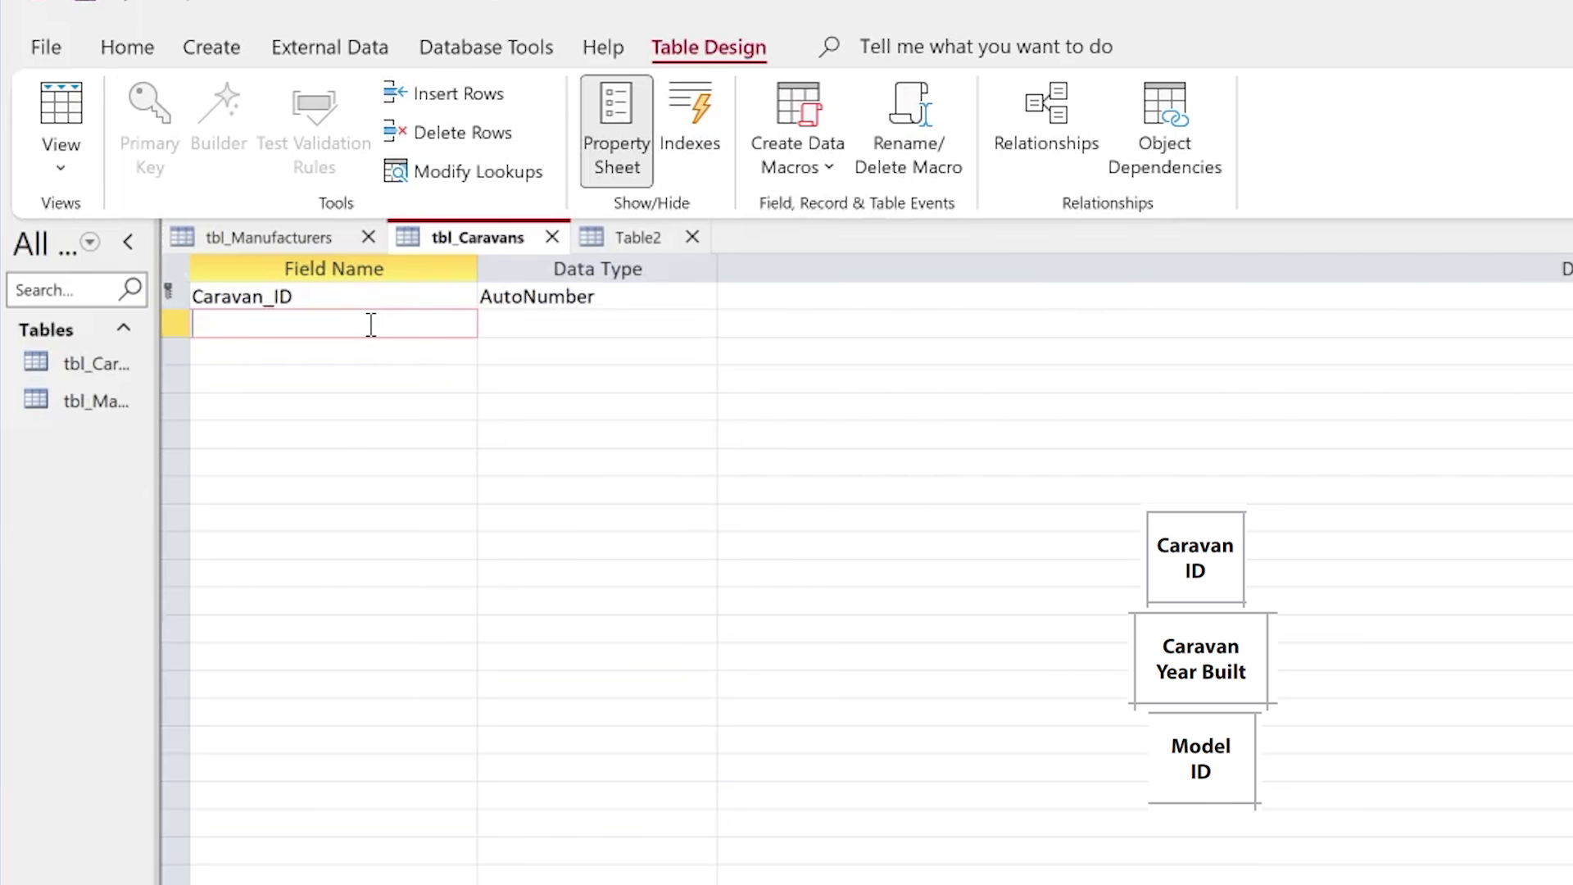
{"action": "type", "text": "Year_Built"}
{"action": "key", "text": "BackSpace"}
{"action": "key", "text": "BackSpace"}
{"action": "type", "text": "kt"}
{"action": "key", "text": "BackSpace"}
{"action": "key", "text": "BackSpace"}
{"action": "type", "text": "lt"}
- Set the data type of the Year_Built field to Date/Time
{"action": "left_click", "coordinate": [582, 327]}
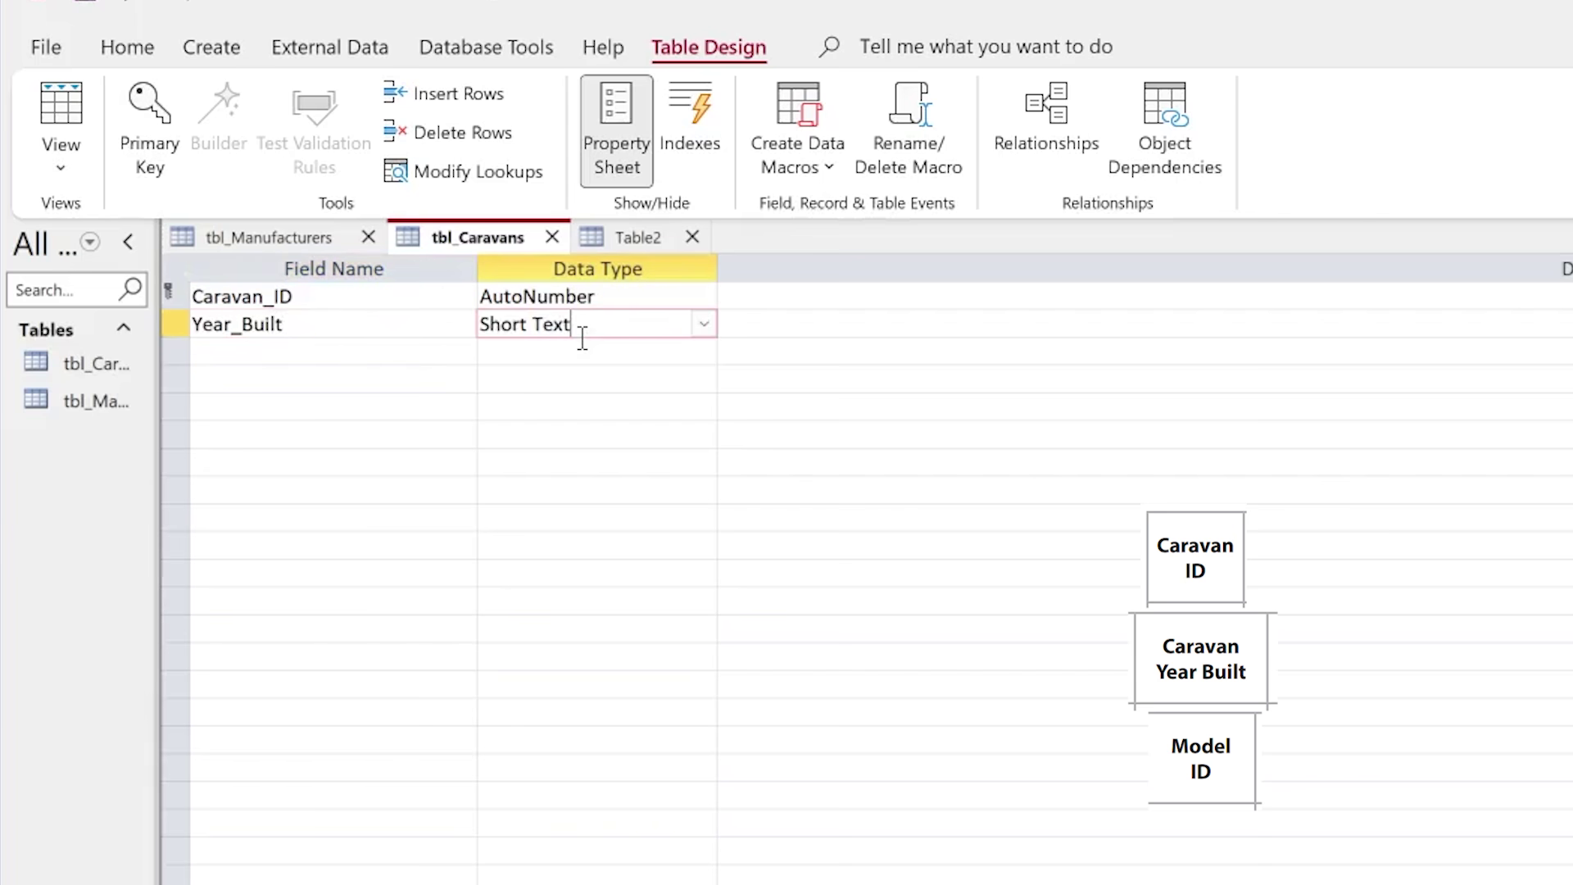
{"action": "left_click", "coordinate": [703, 325]}
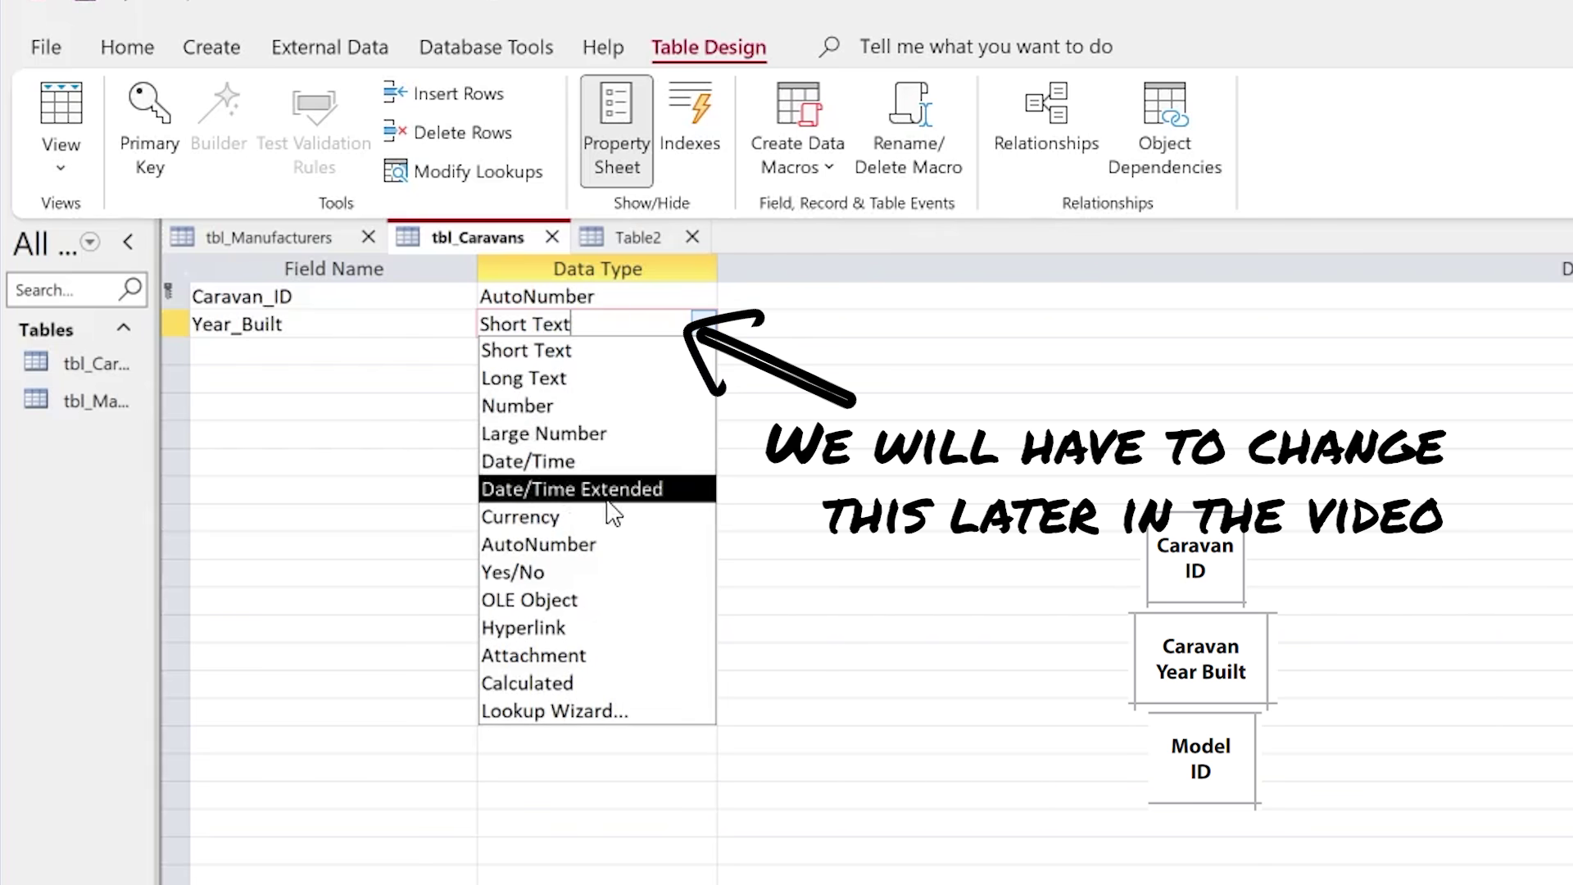
{"action": "left_click", "coordinate": [621, 463]}
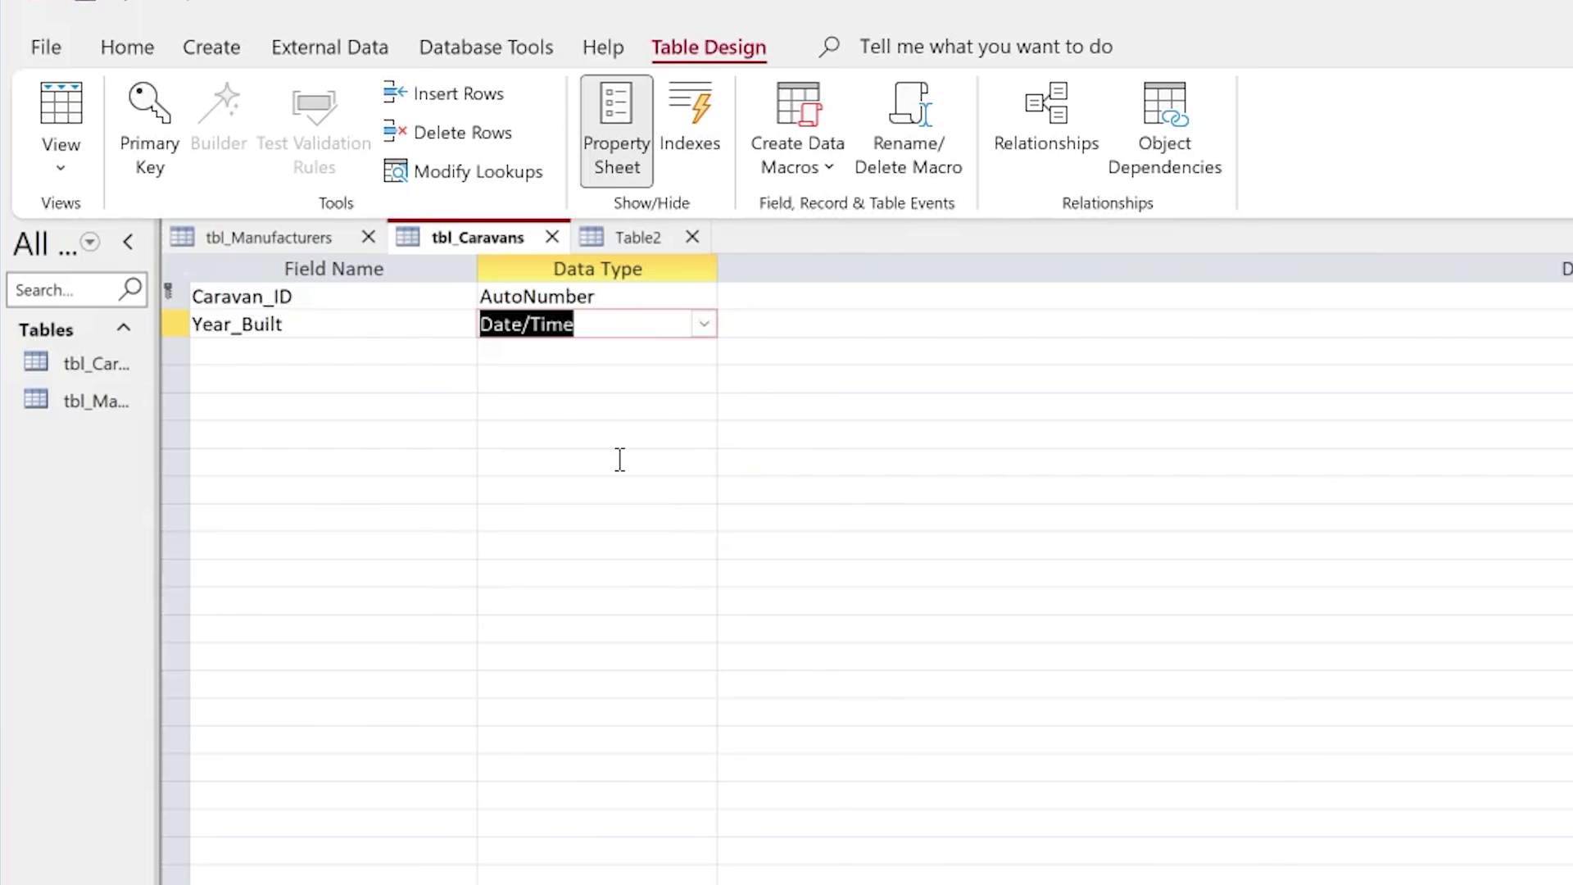
- Examine the Format options offered for the Year_Built field in tbl_Caravans
{"action": "left_click", "coordinate": [578, 337]}
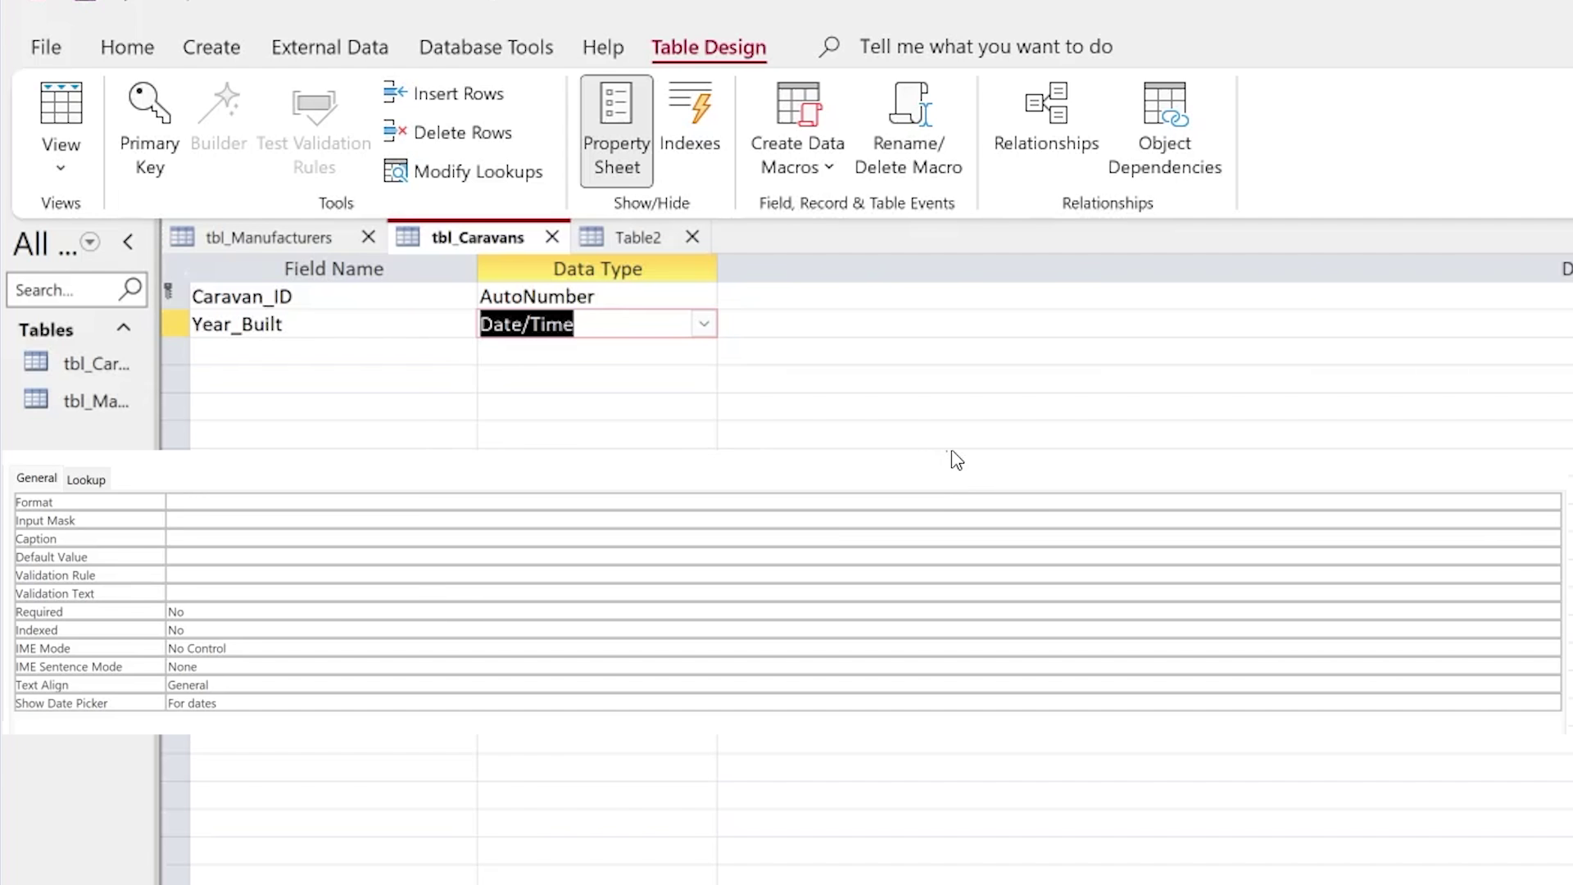
{"action": "left_click", "coordinate": [189, 502]}
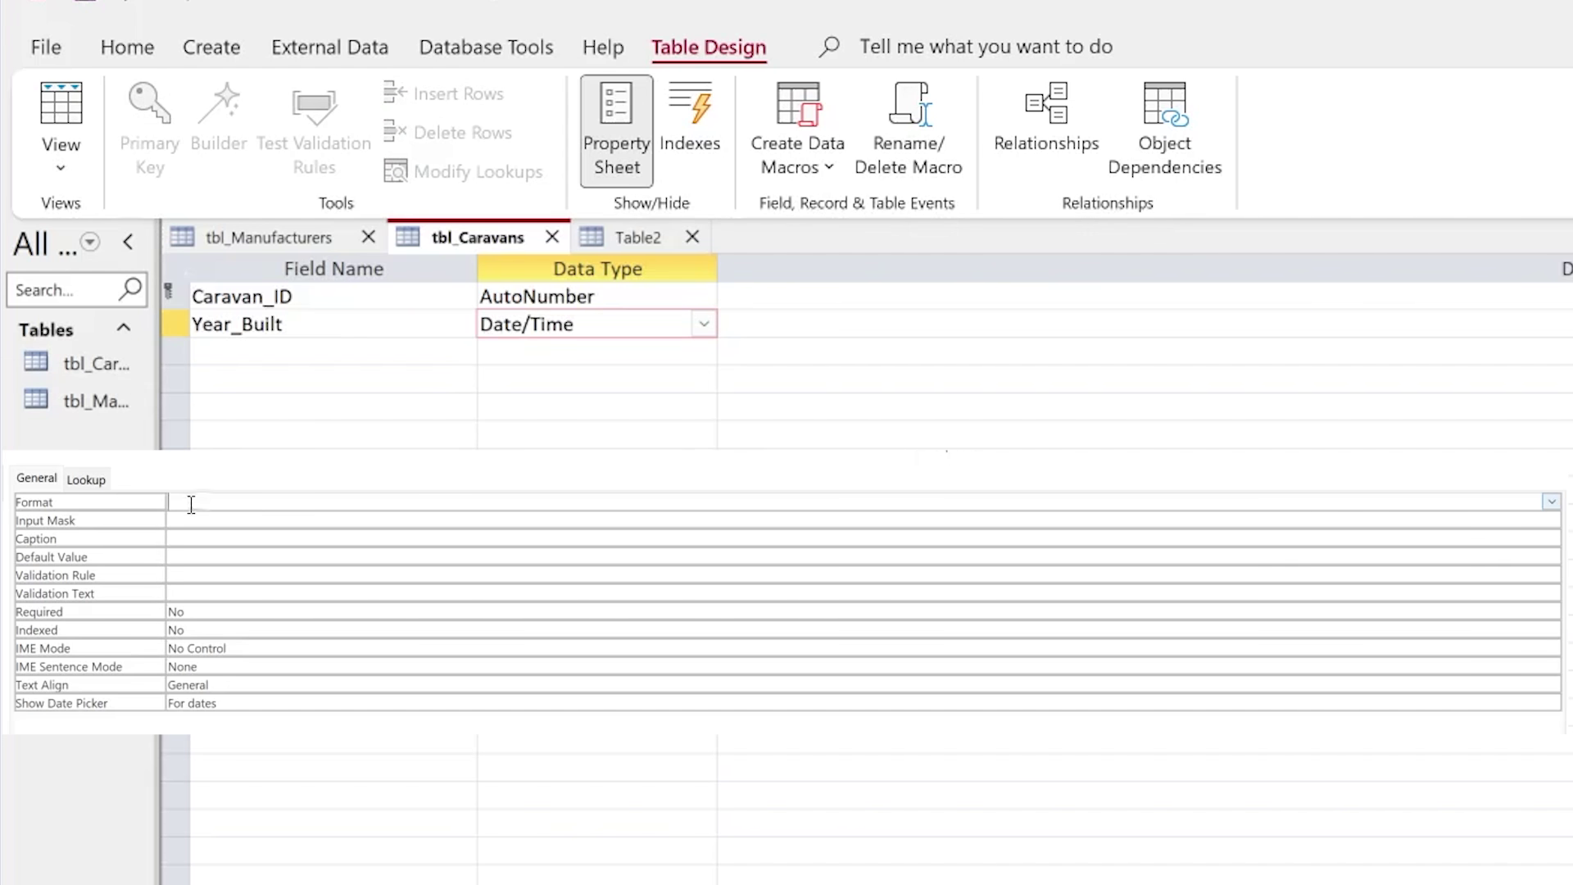
{"action": "left_click", "coordinate": [1552, 501]}
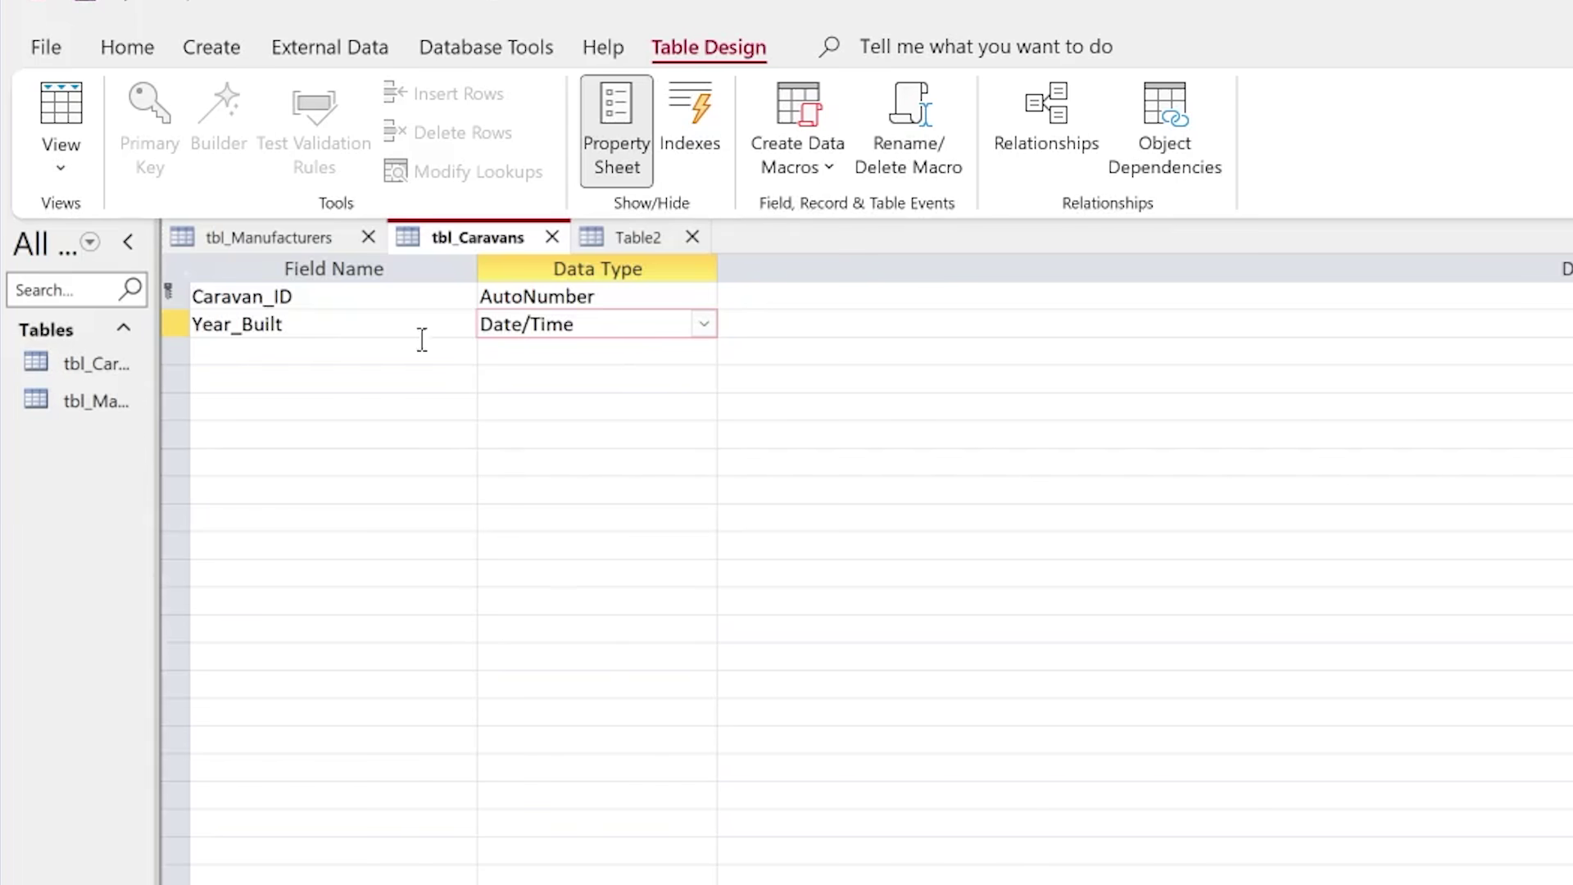
- Add a field named Model_ID below Year_Built in tbl_Caravans and set its data type to Number
{"action": "left_click", "coordinate": [347, 354]}
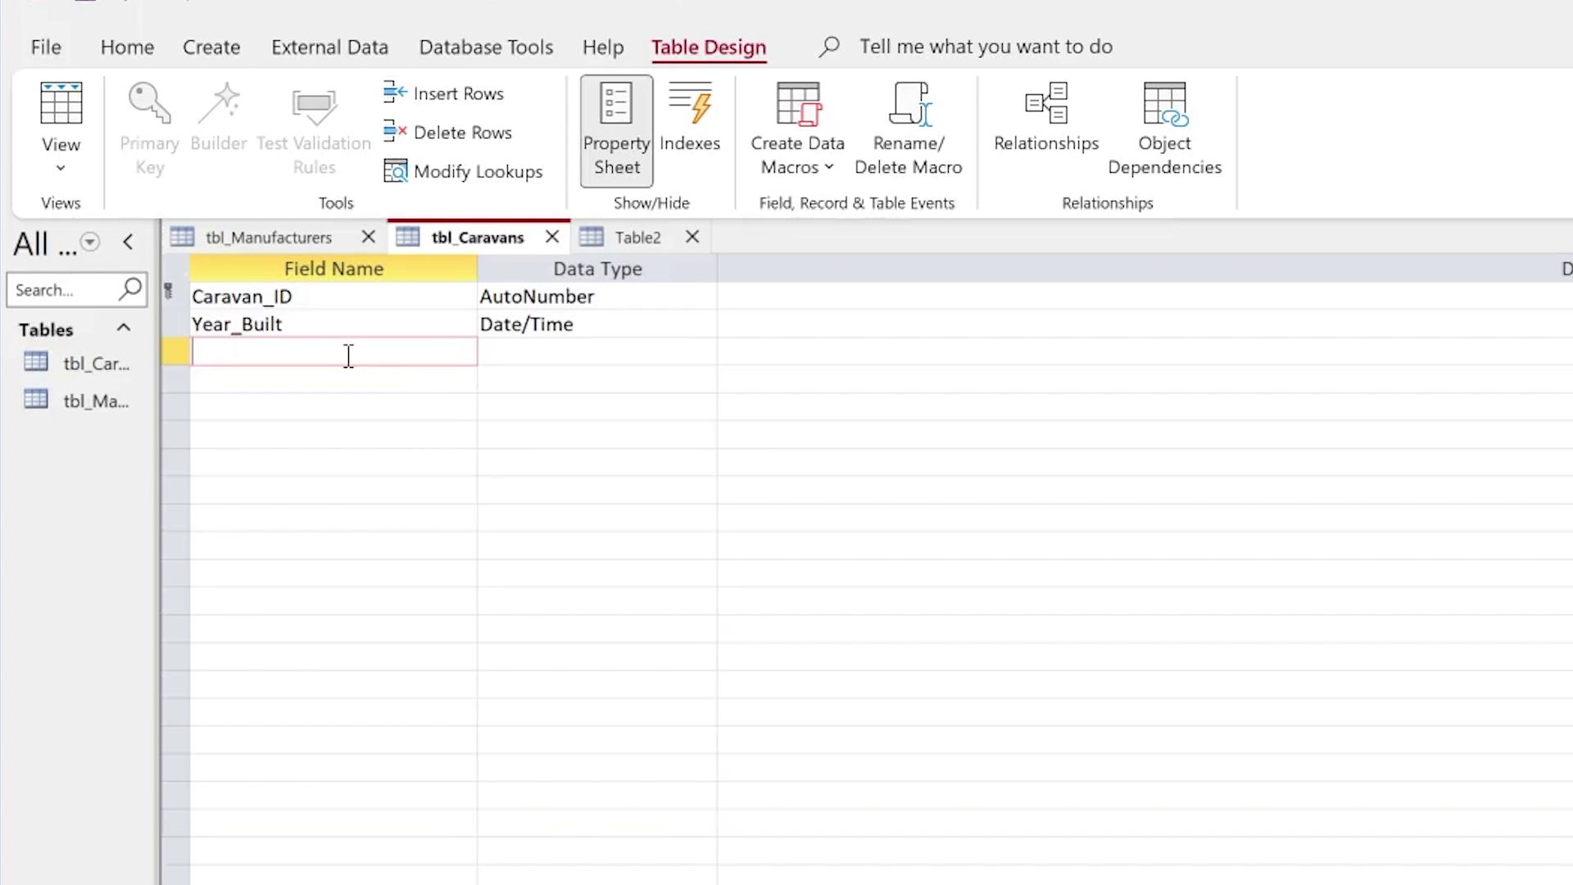
{"action": "type", "text": "Model_ID"}
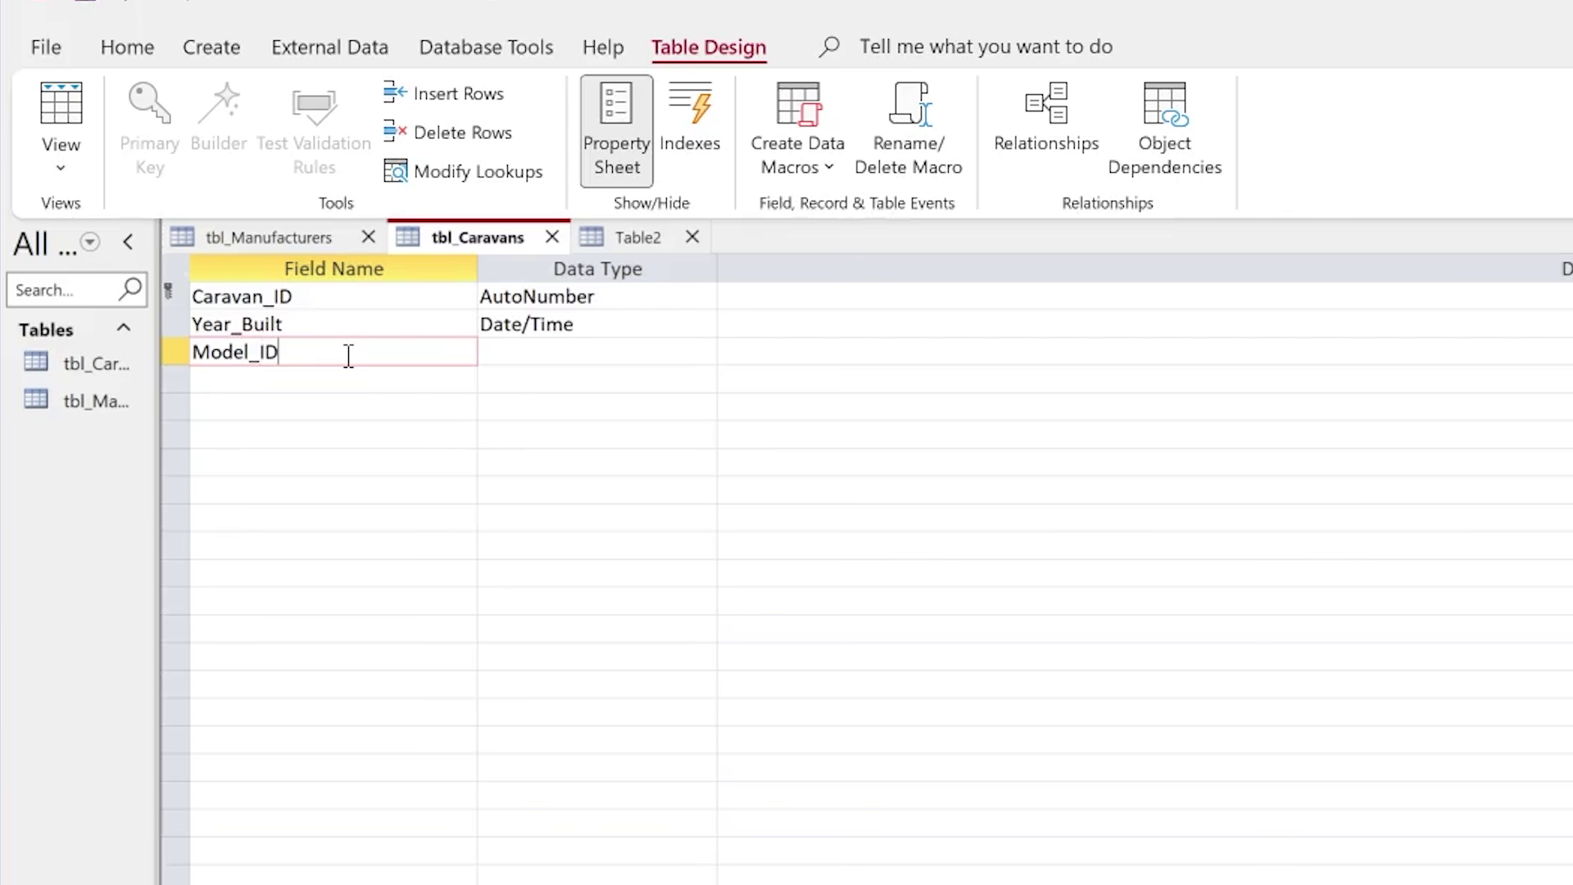
{"action": "left_click", "coordinate": [548, 351]}
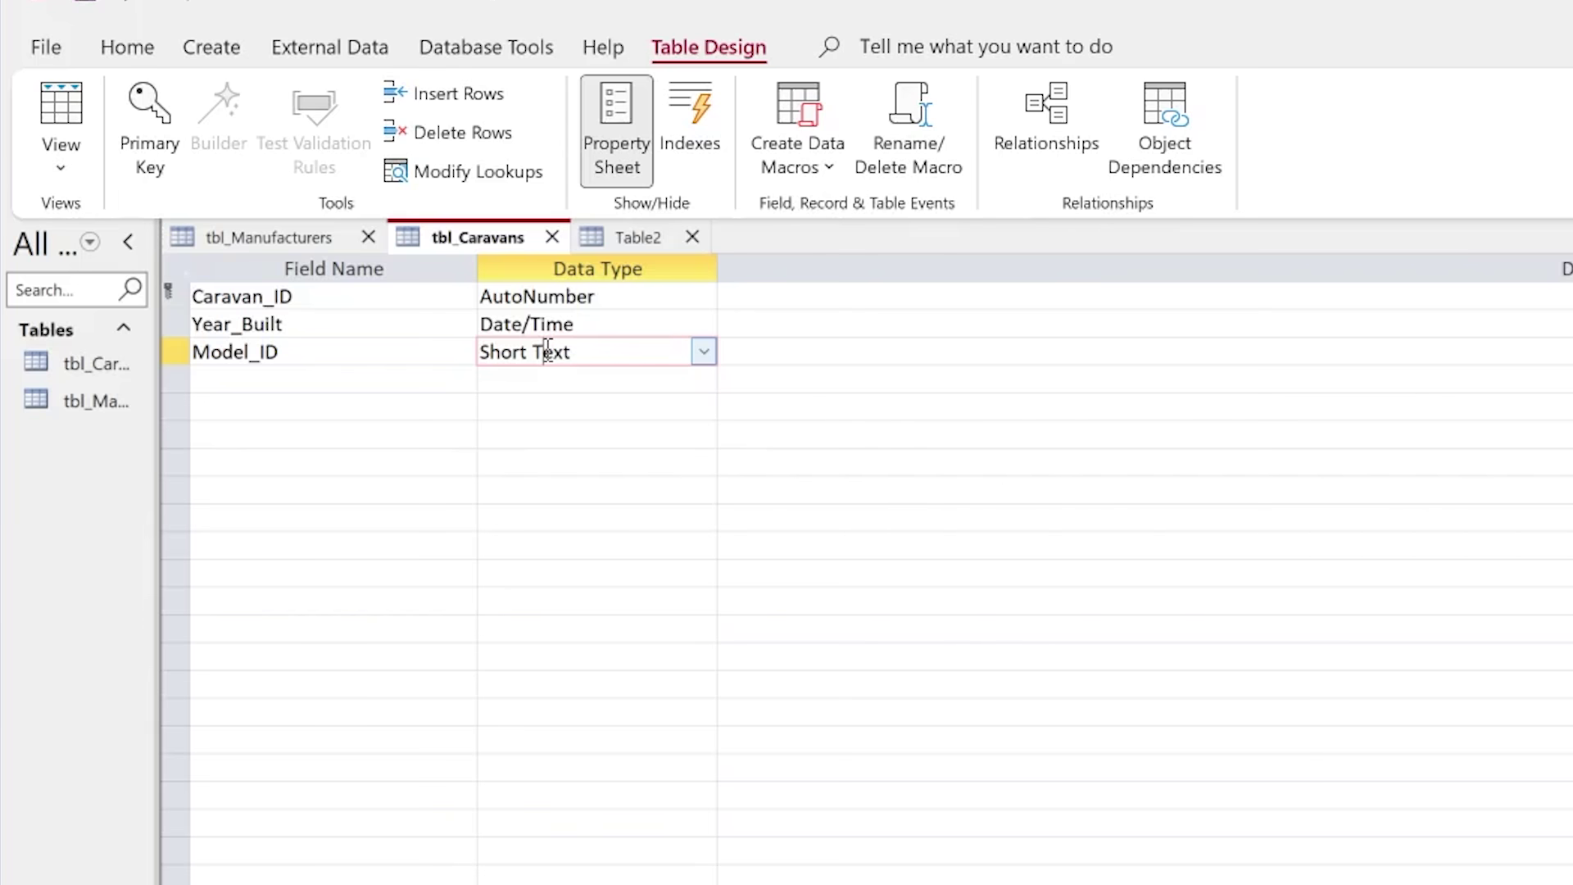
{"action": "left_click", "coordinate": [708, 353]}
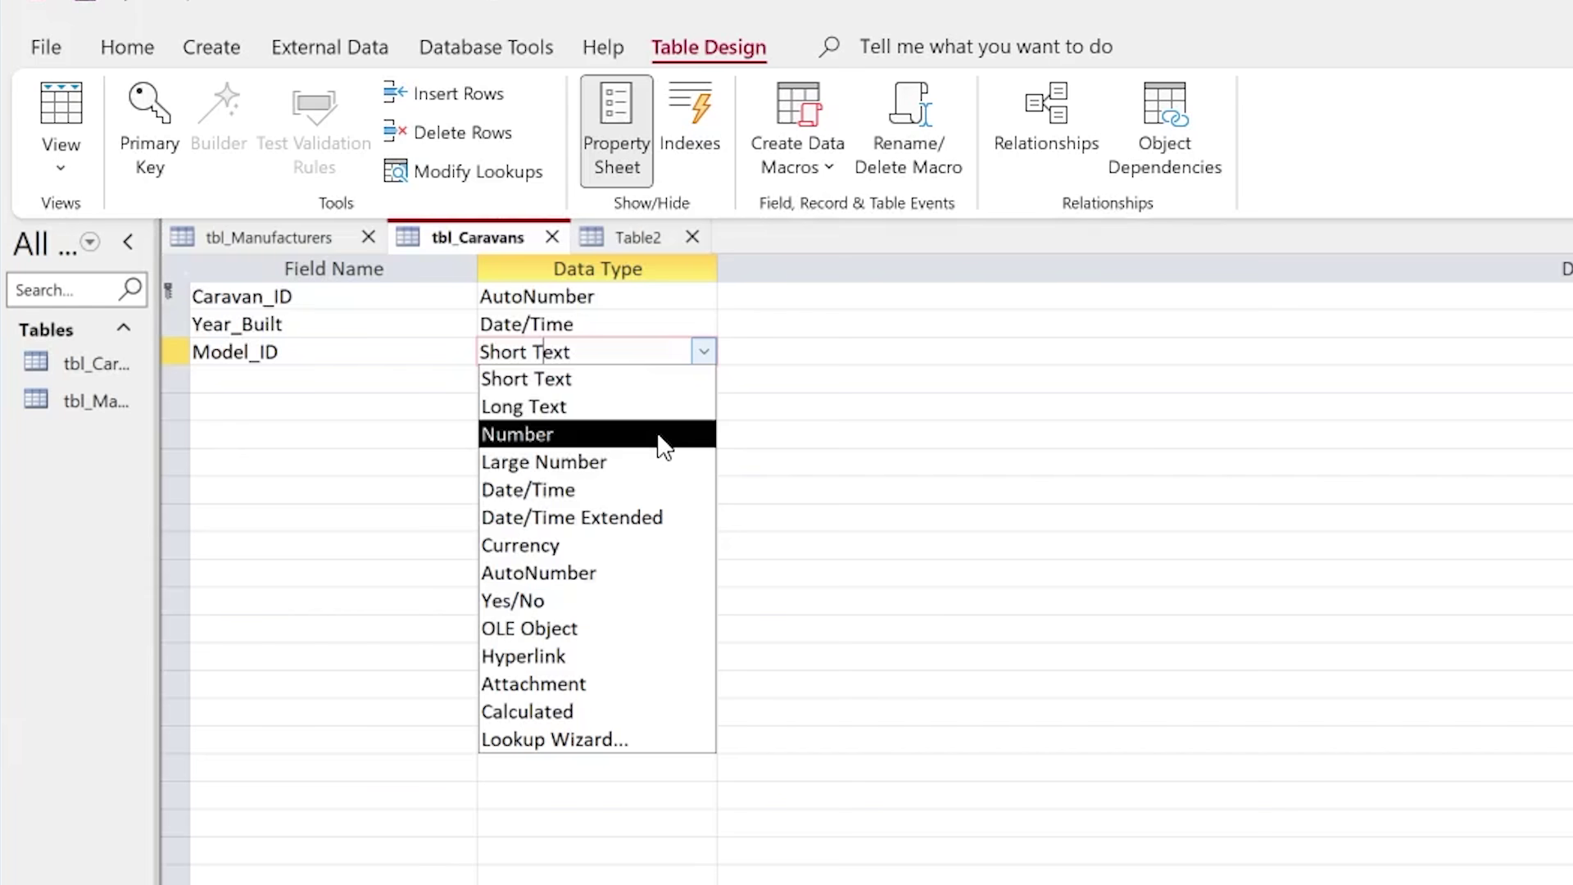
{"action": "left_click", "coordinate": [661, 437]}
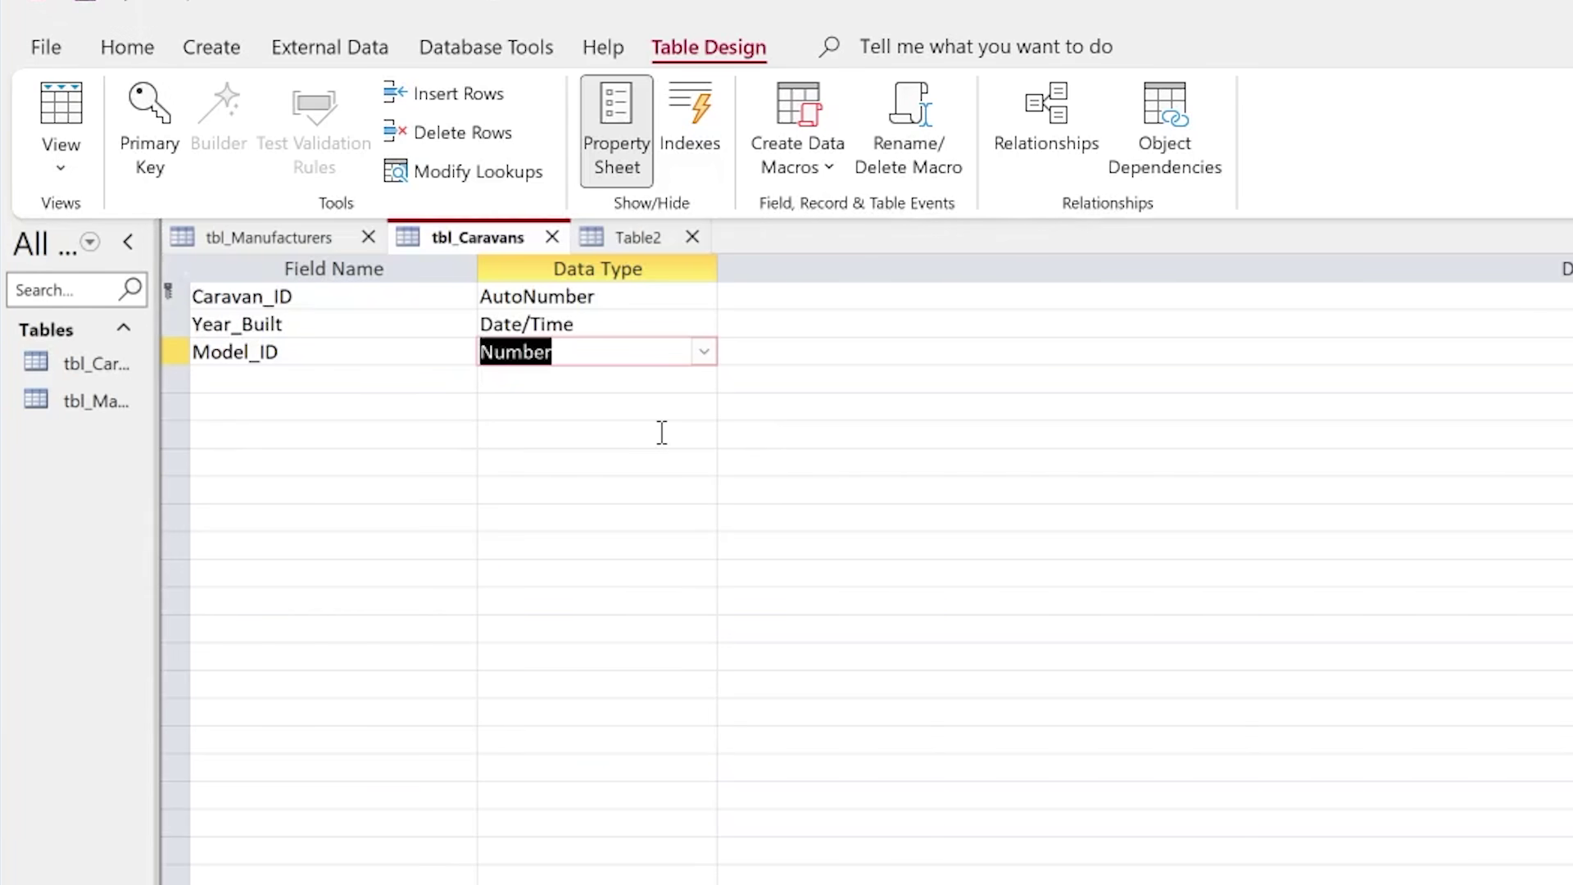
- Save the design of the tbl_Caravans table
{"action": "left_click", "coordinate": [303, 383]}
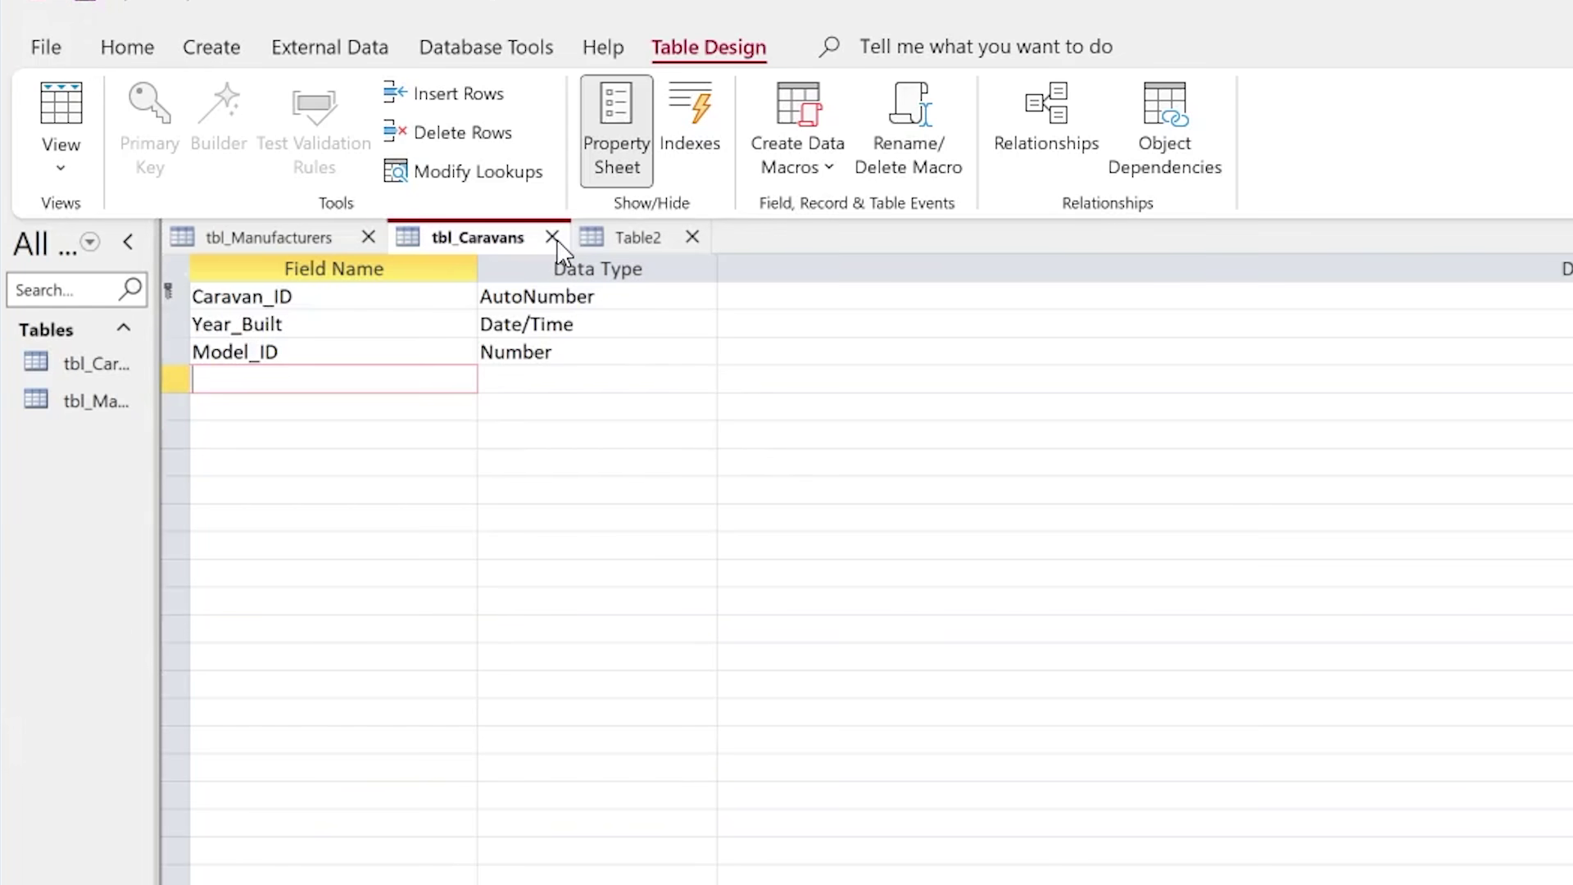
{"action": "right_click", "coordinate": [516, 246]}
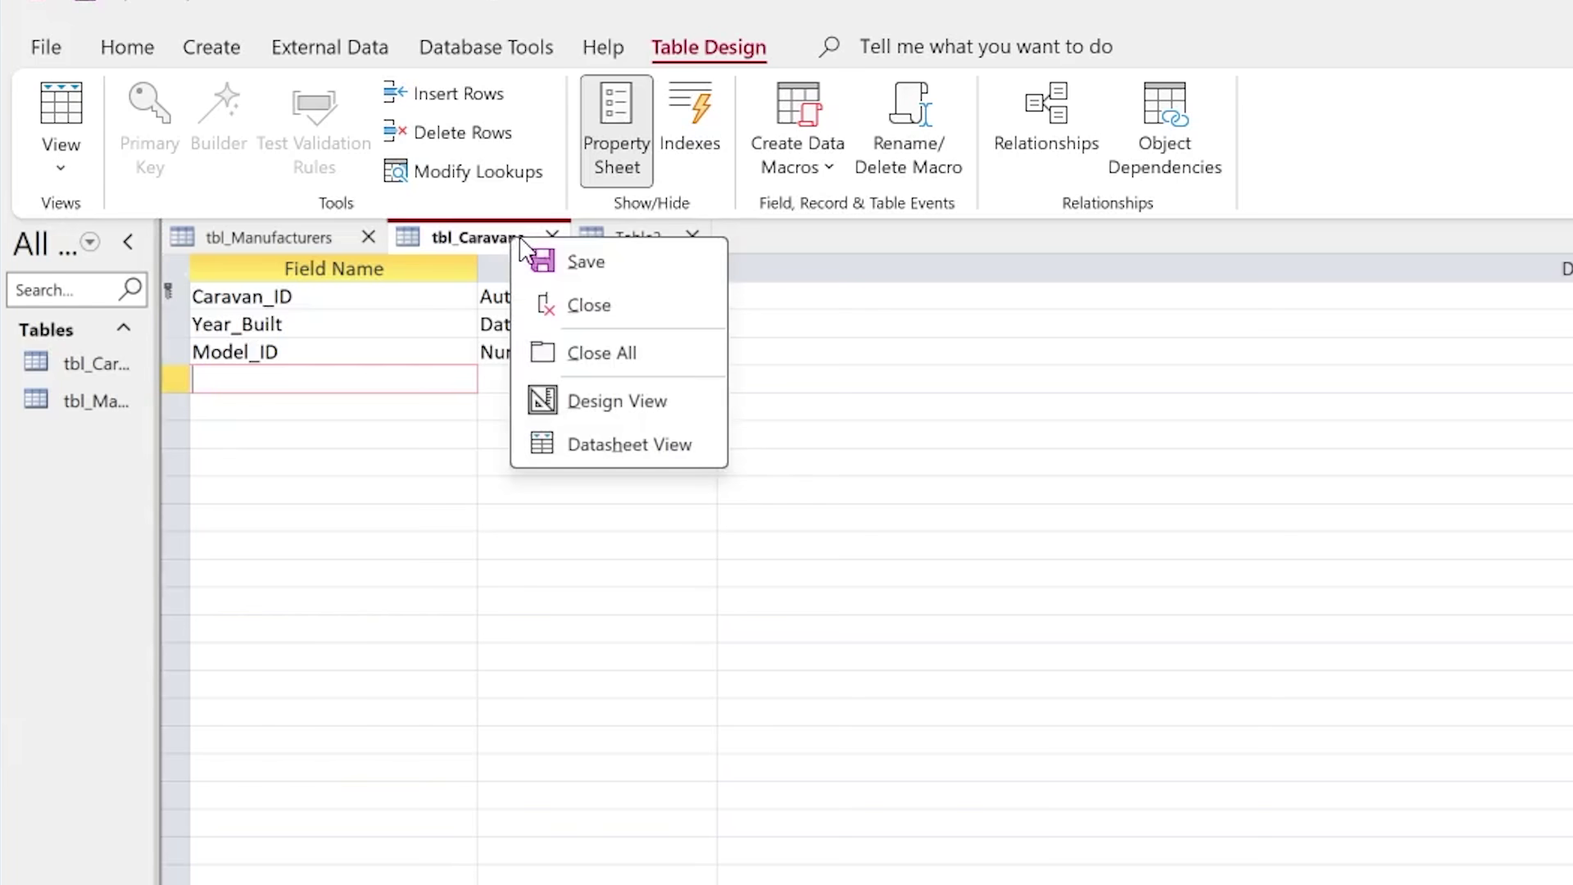
{"action": "left_click", "coordinate": [585, 263]}
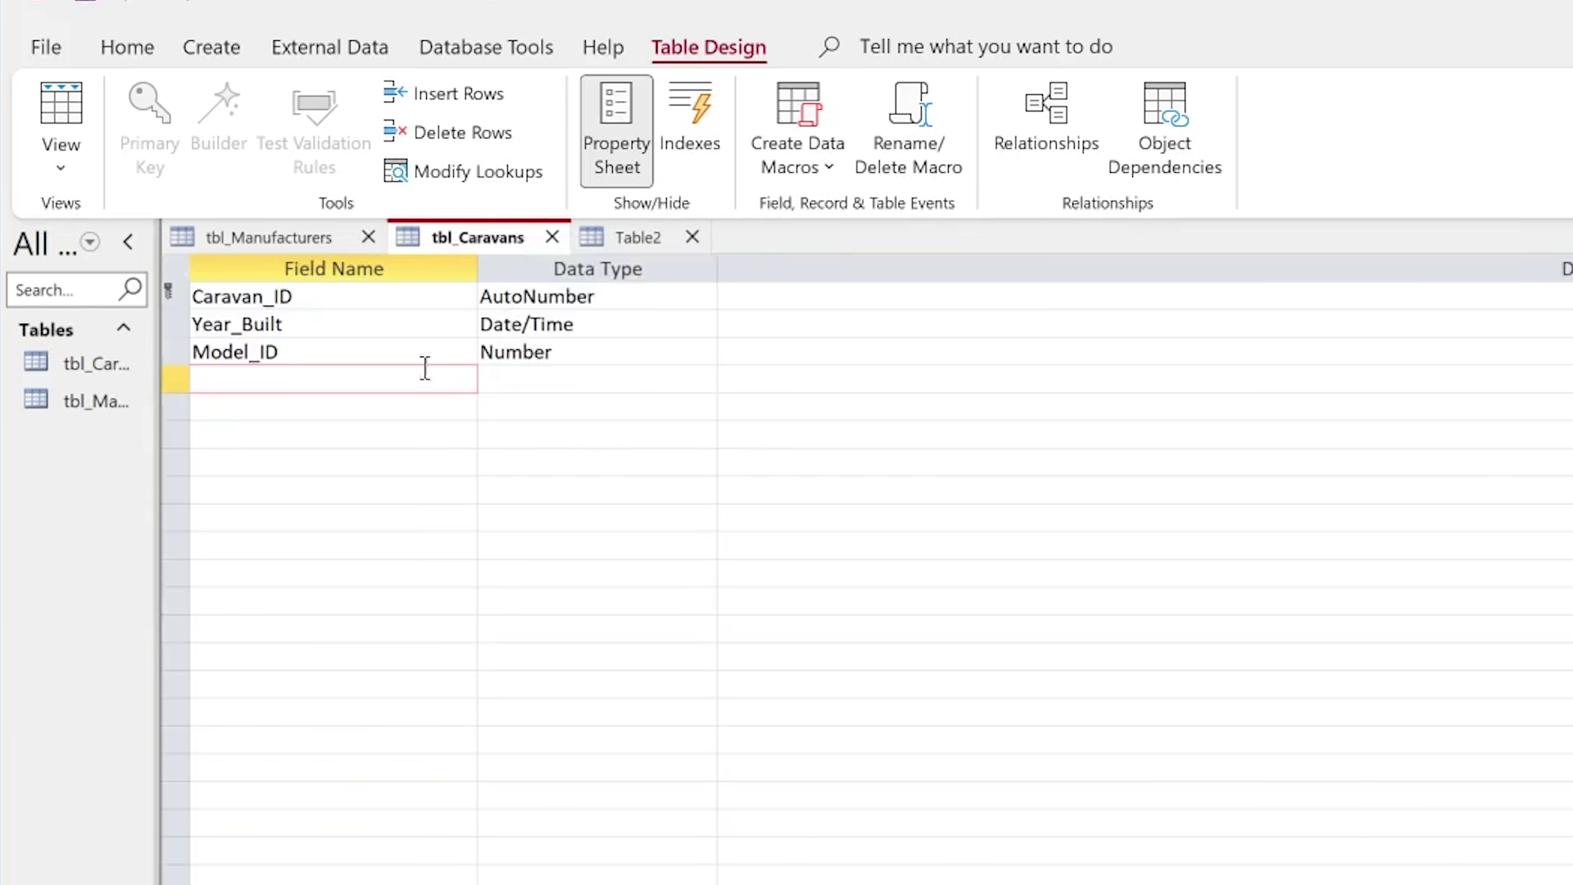
- In the empty Table2 design, add a first field named Caravan_ID with the Number data type
{"action": "left_click", "coordinate": [627, 245]}
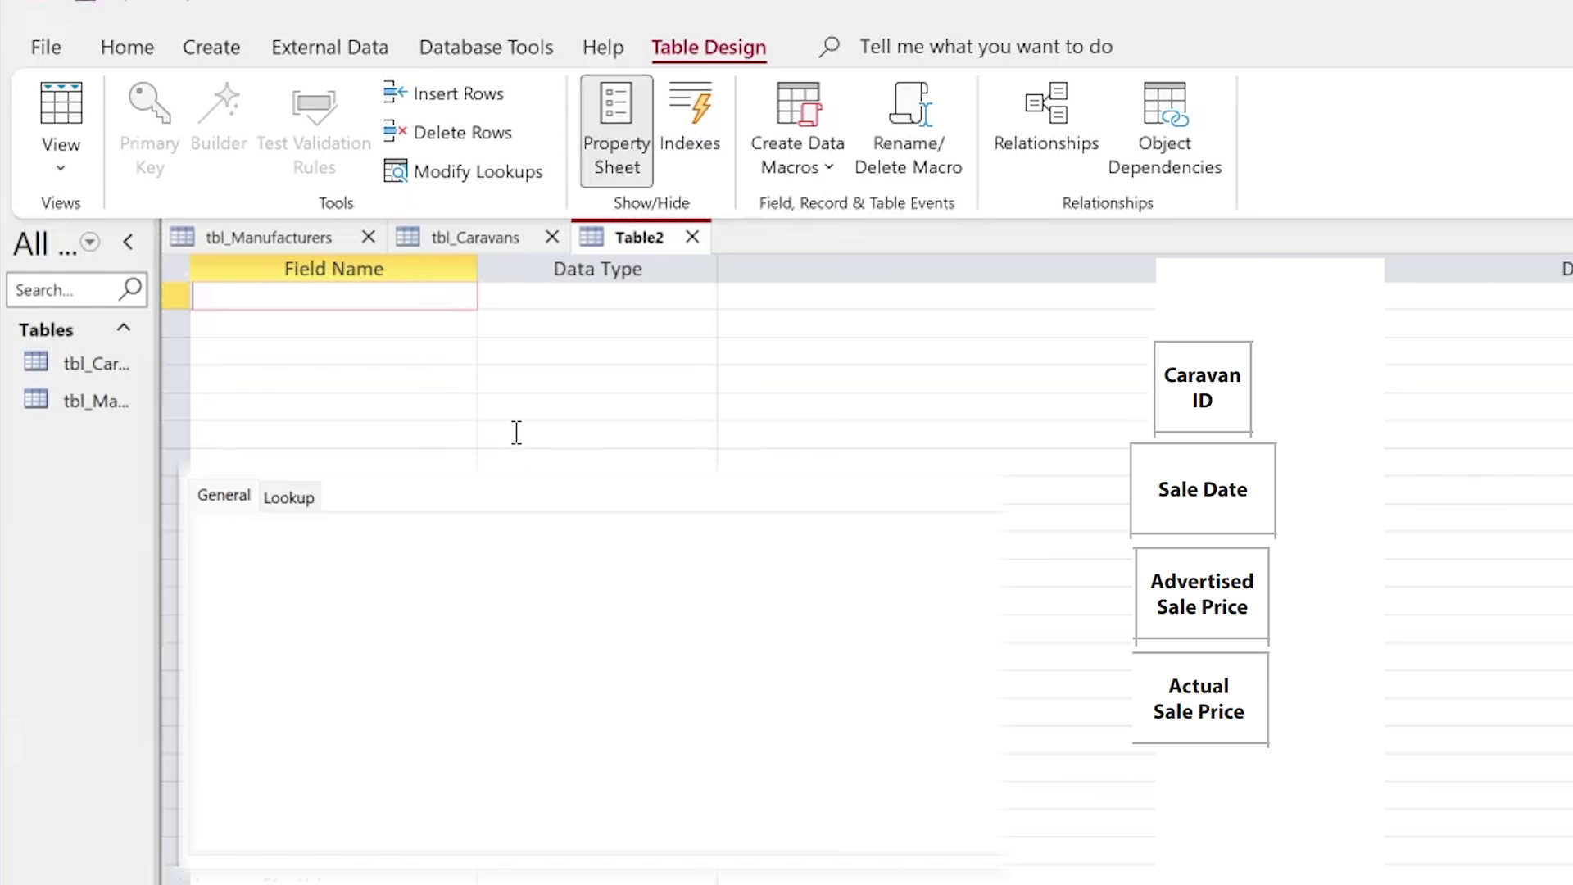
{"action": "type", "text": "Caravan_ID"}
{"action": "left_click", "coordinate": [600, 299]}
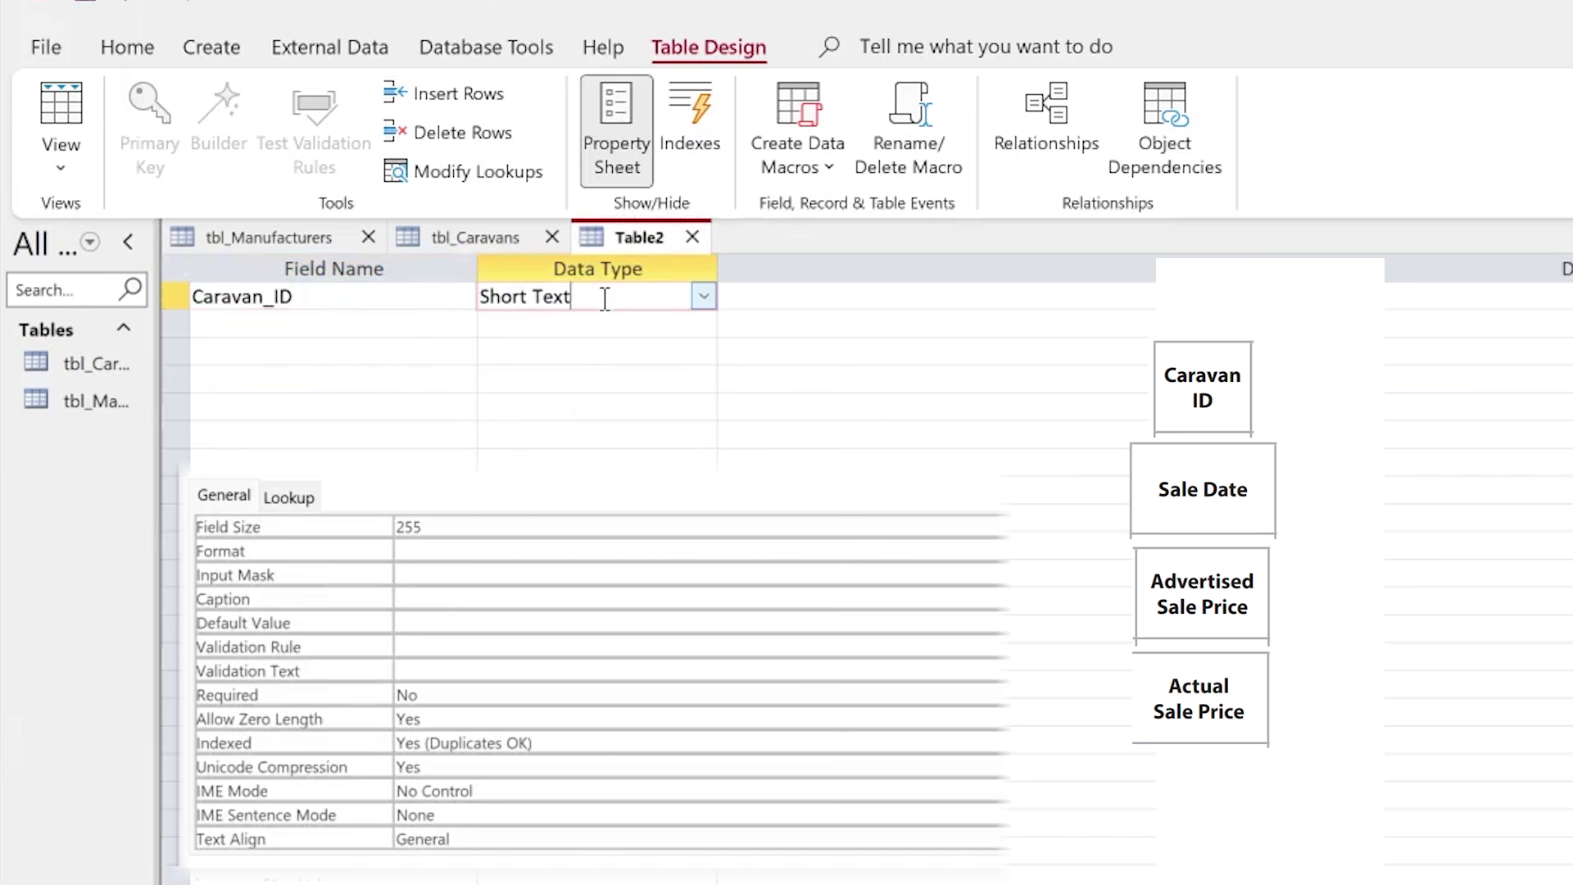
{"action": "left_click", "coordinate": [702, 297]}
{"action": "left_click", "coordinate": [547, 376]}
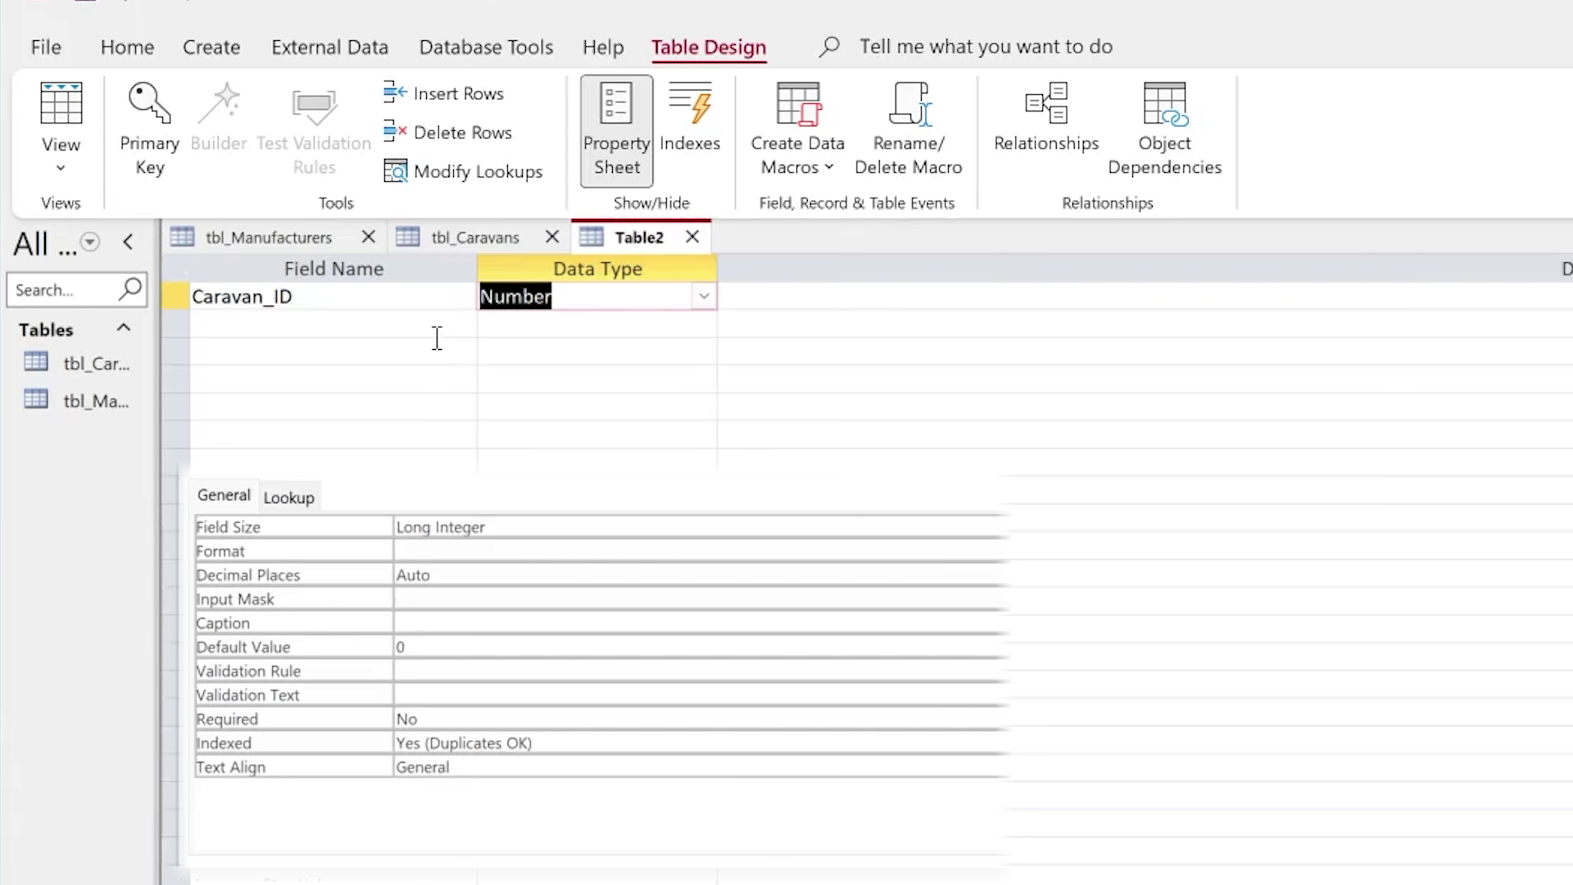
- Add a field named Sale_Date below Caravan_ID in Table2 and set its data type to Date/Time
{"action": "left_click", "coordinate": [365, 324]}
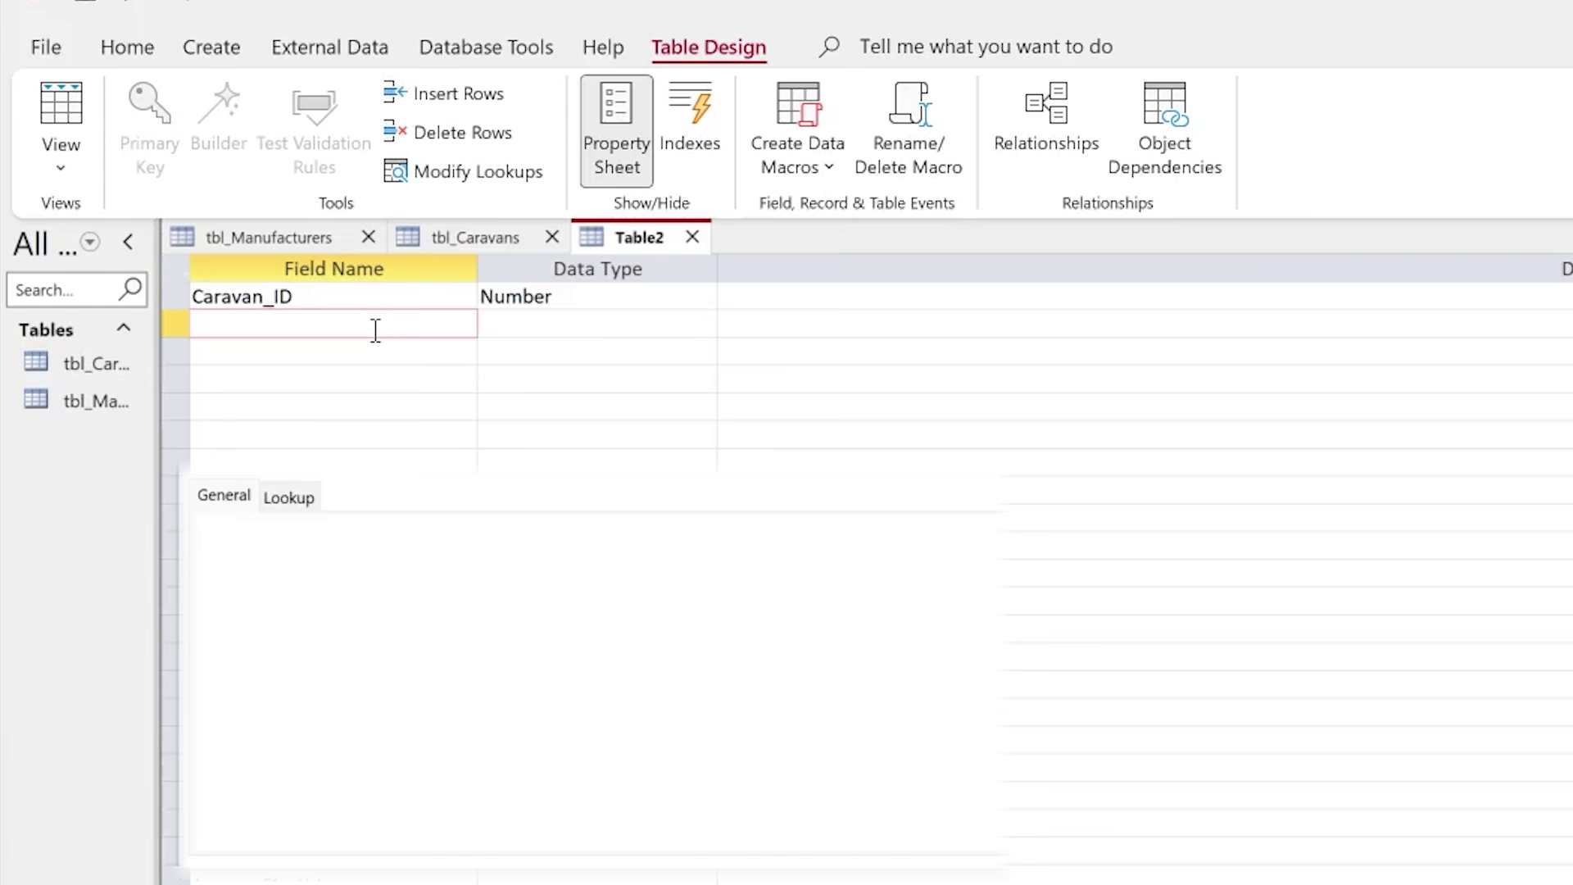
{"action": "type", "text": "Sale_Date"}
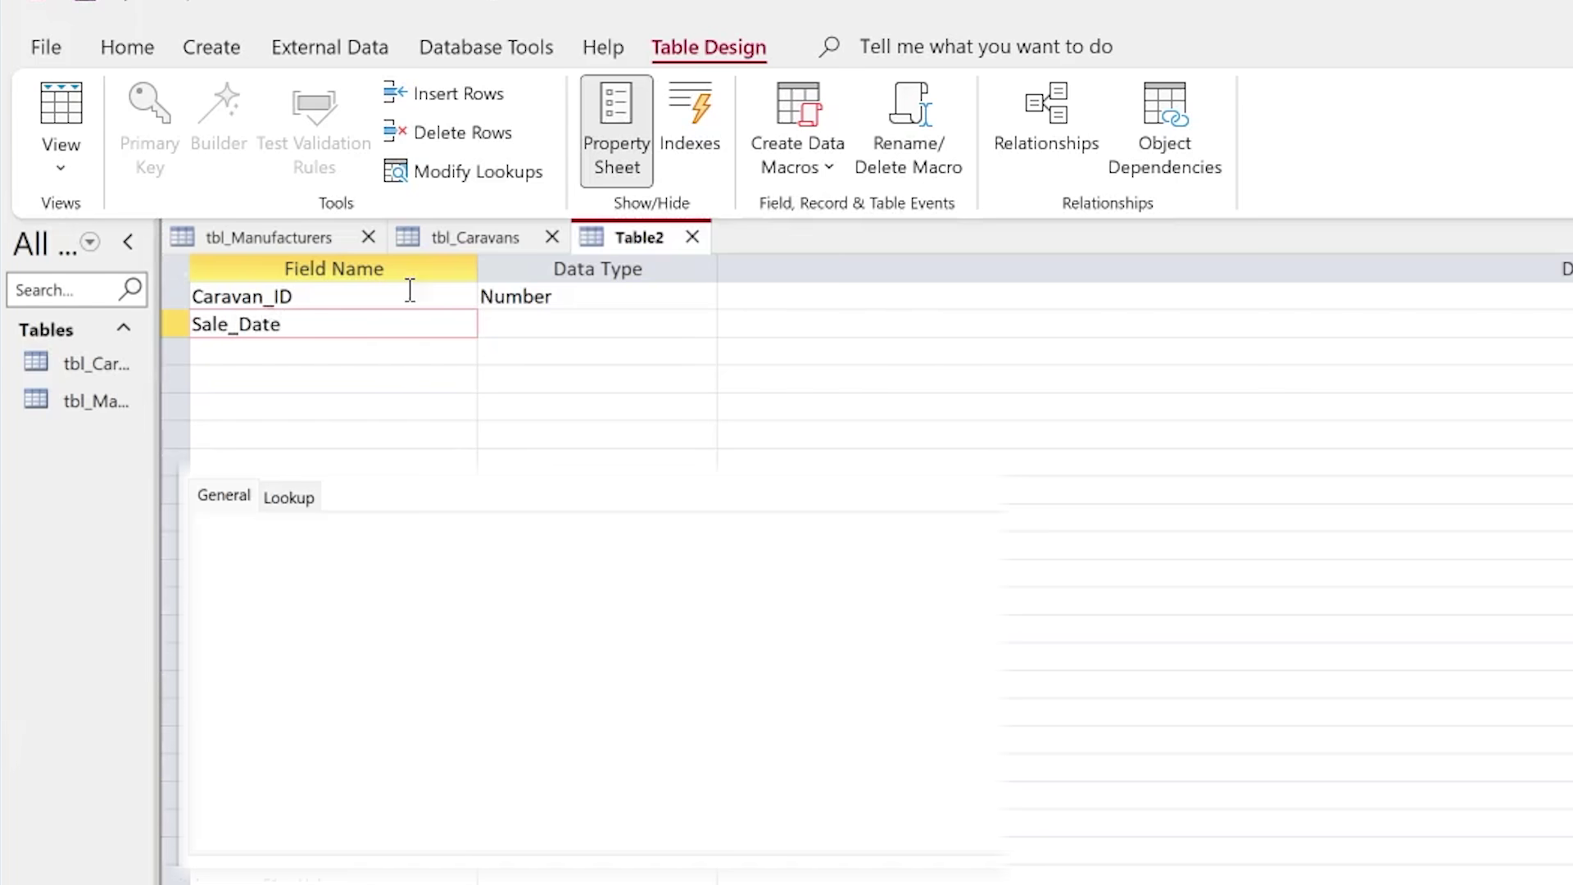
{"action": "left_click", "coordinate": [517, 325]}
{"action": "left_click", "coordinate": [704, 324]}
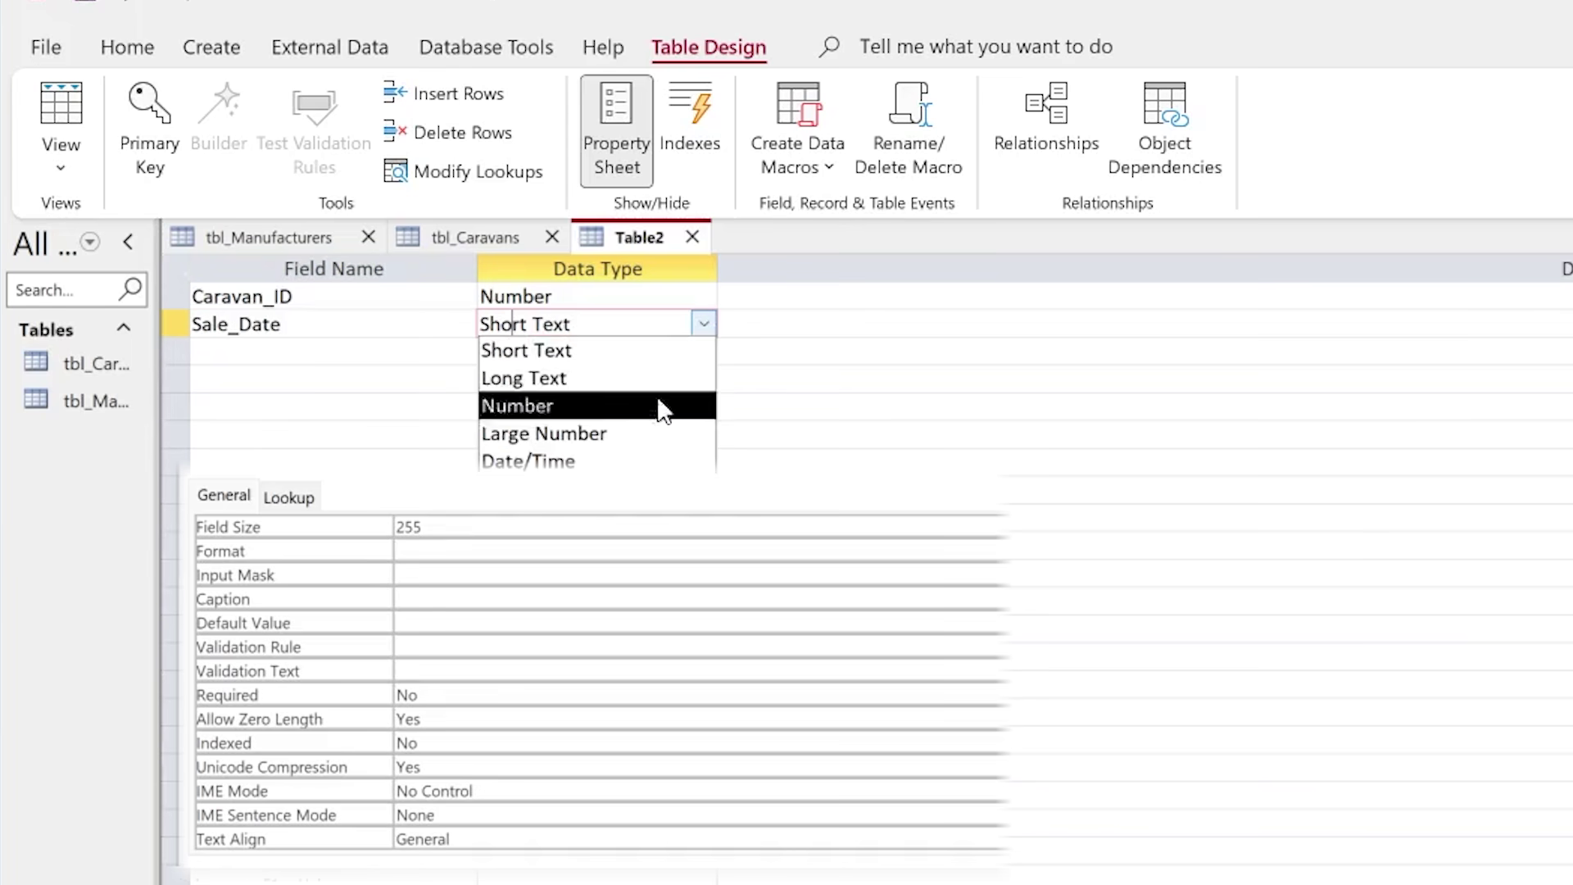
{"action": "left_click", "coordinate": [610, 458]}
{"action": "left_click", "coordinate": [810, 378]}
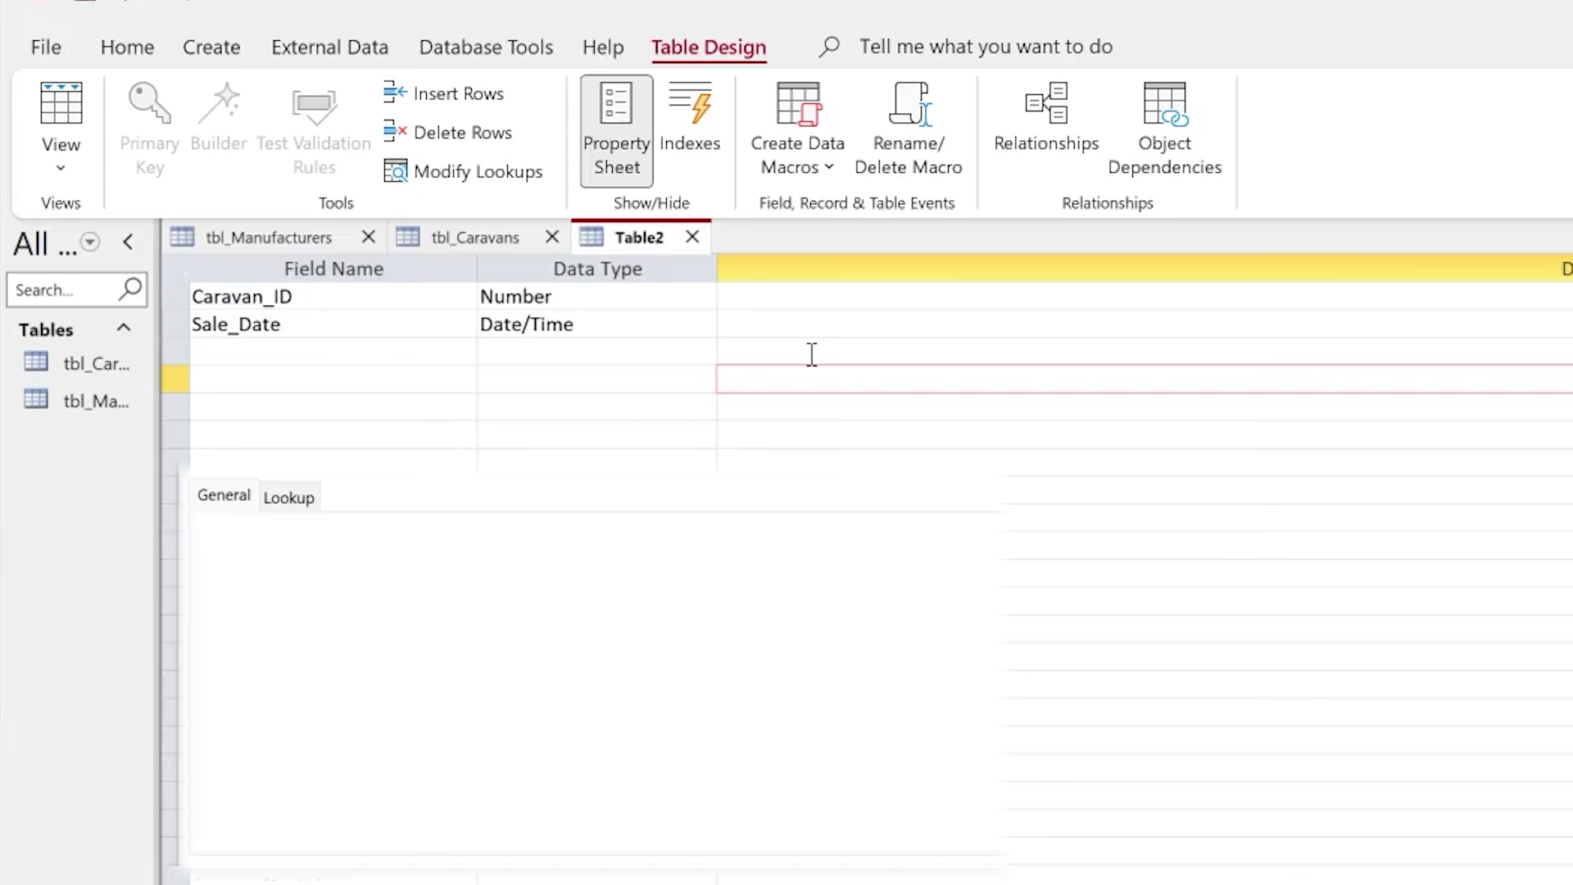
- Try to make Caravan_ID and Sale_Date primary keys by setting the key on each field separately
{"action": "left_click", "coordinate": [175, 297]}
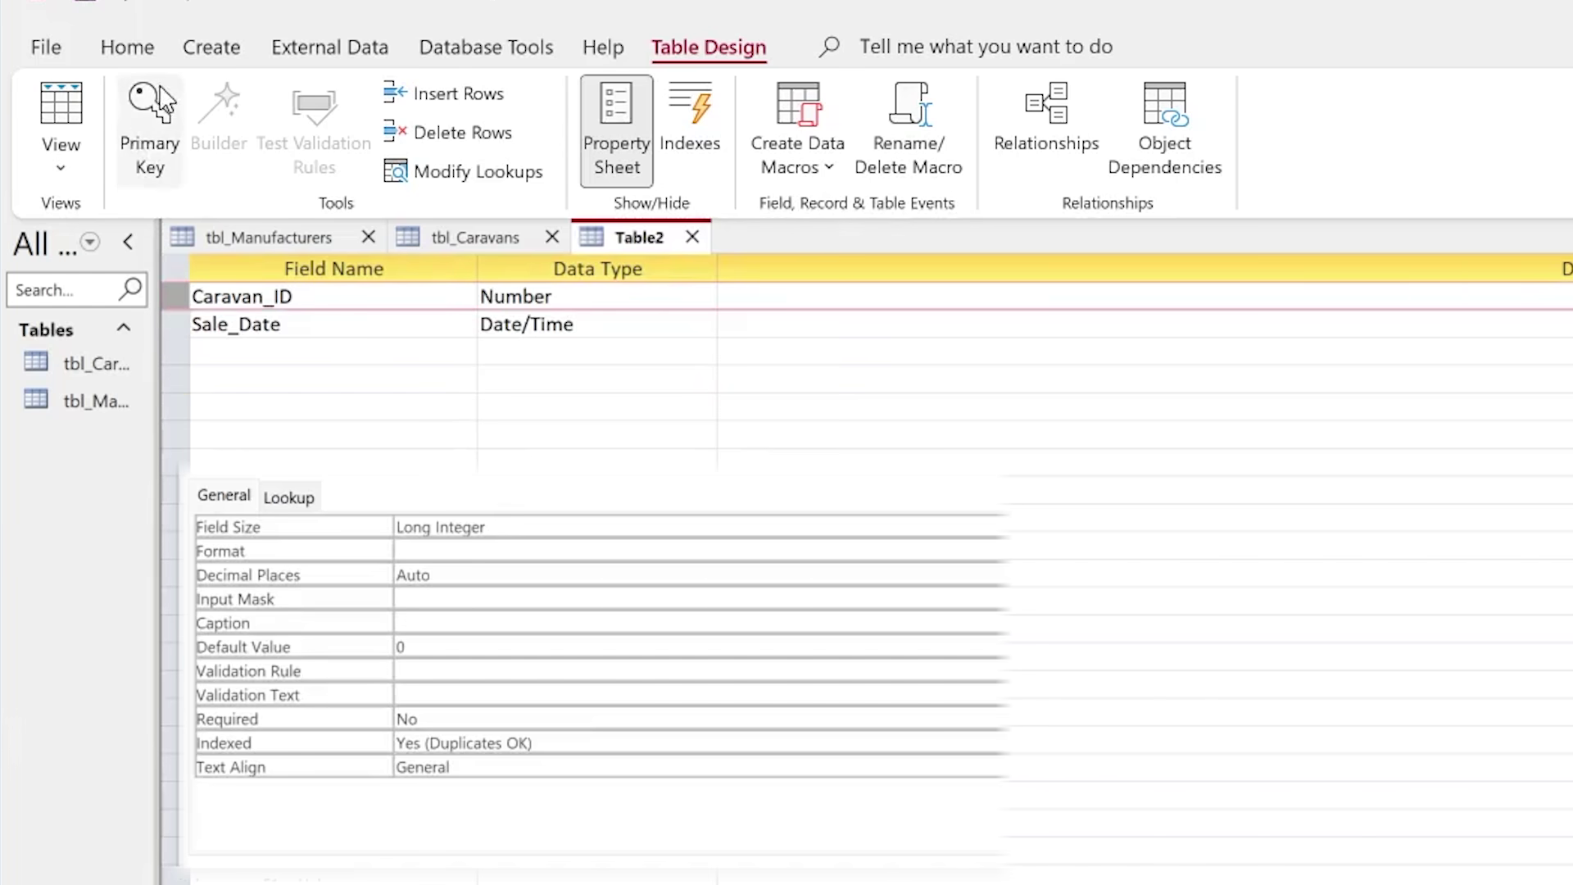
{"action": "left_click", "coordinate": [150, 131]}
{"action": "left_click", "coordinate": [173, 323]}
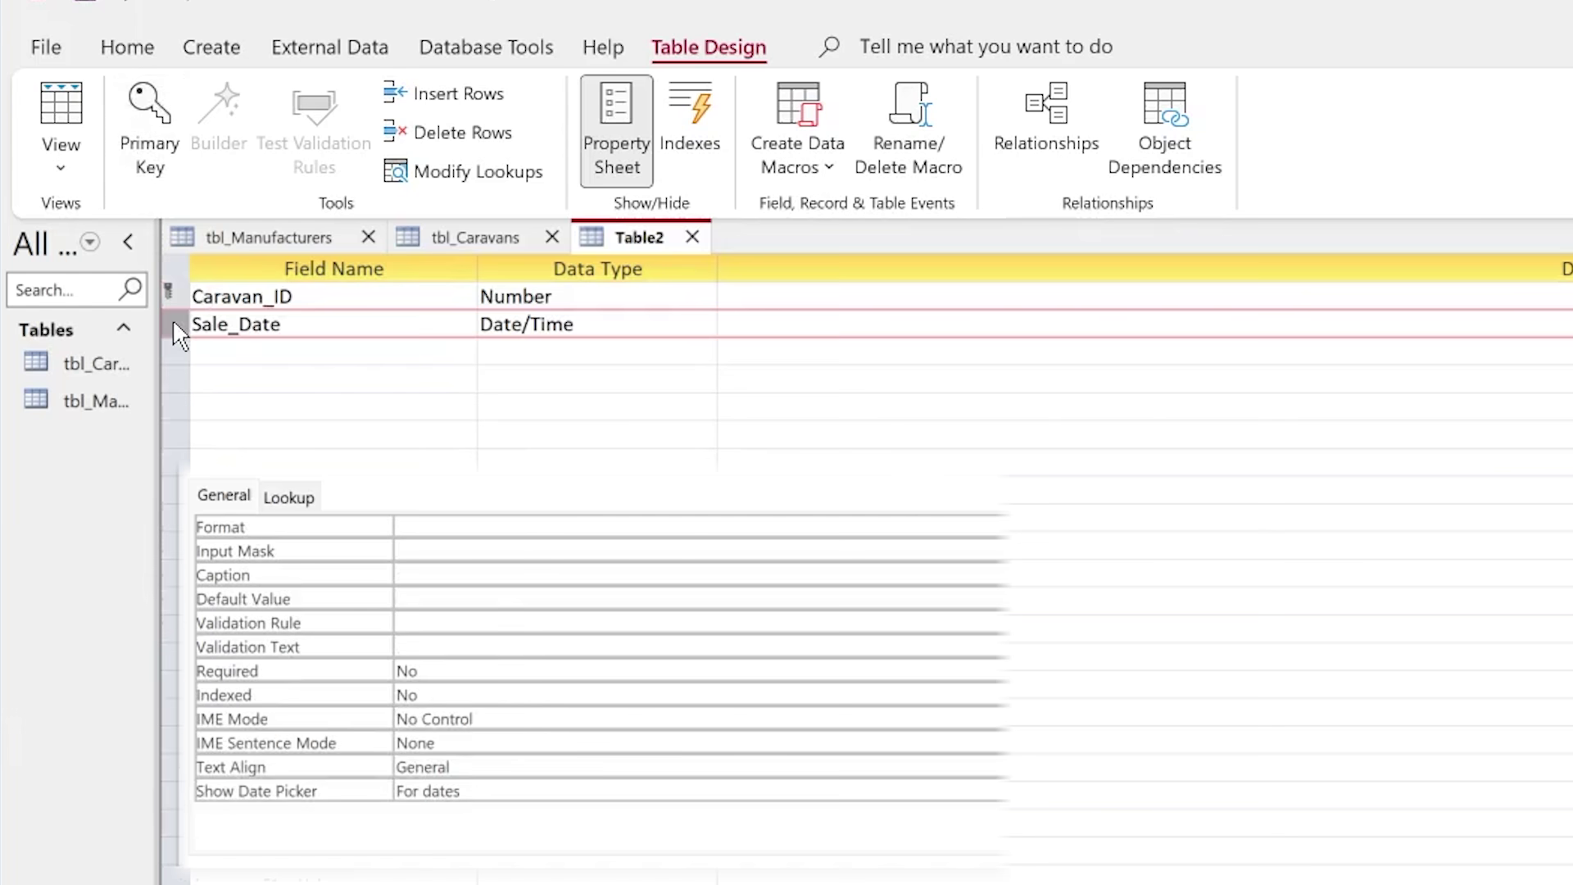
{"action": "left_click", "coordinate": [160, 124]}
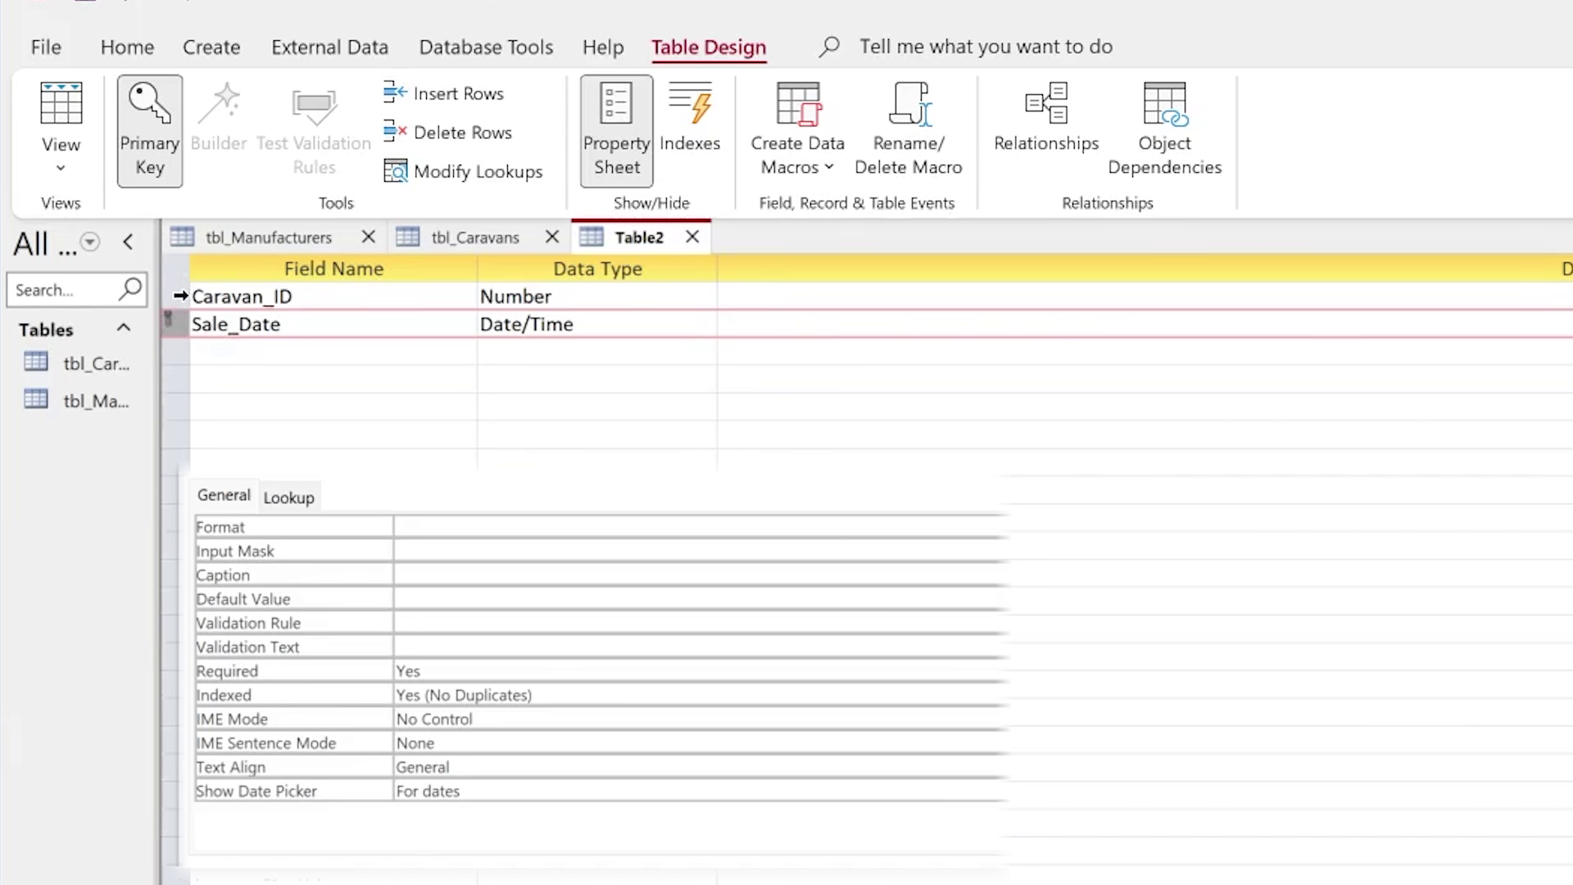
- Set Caravan_ID and Sale_Date together as the composite primary key of Table2
{"action": "left_click", "coordinate": [173, 321]}
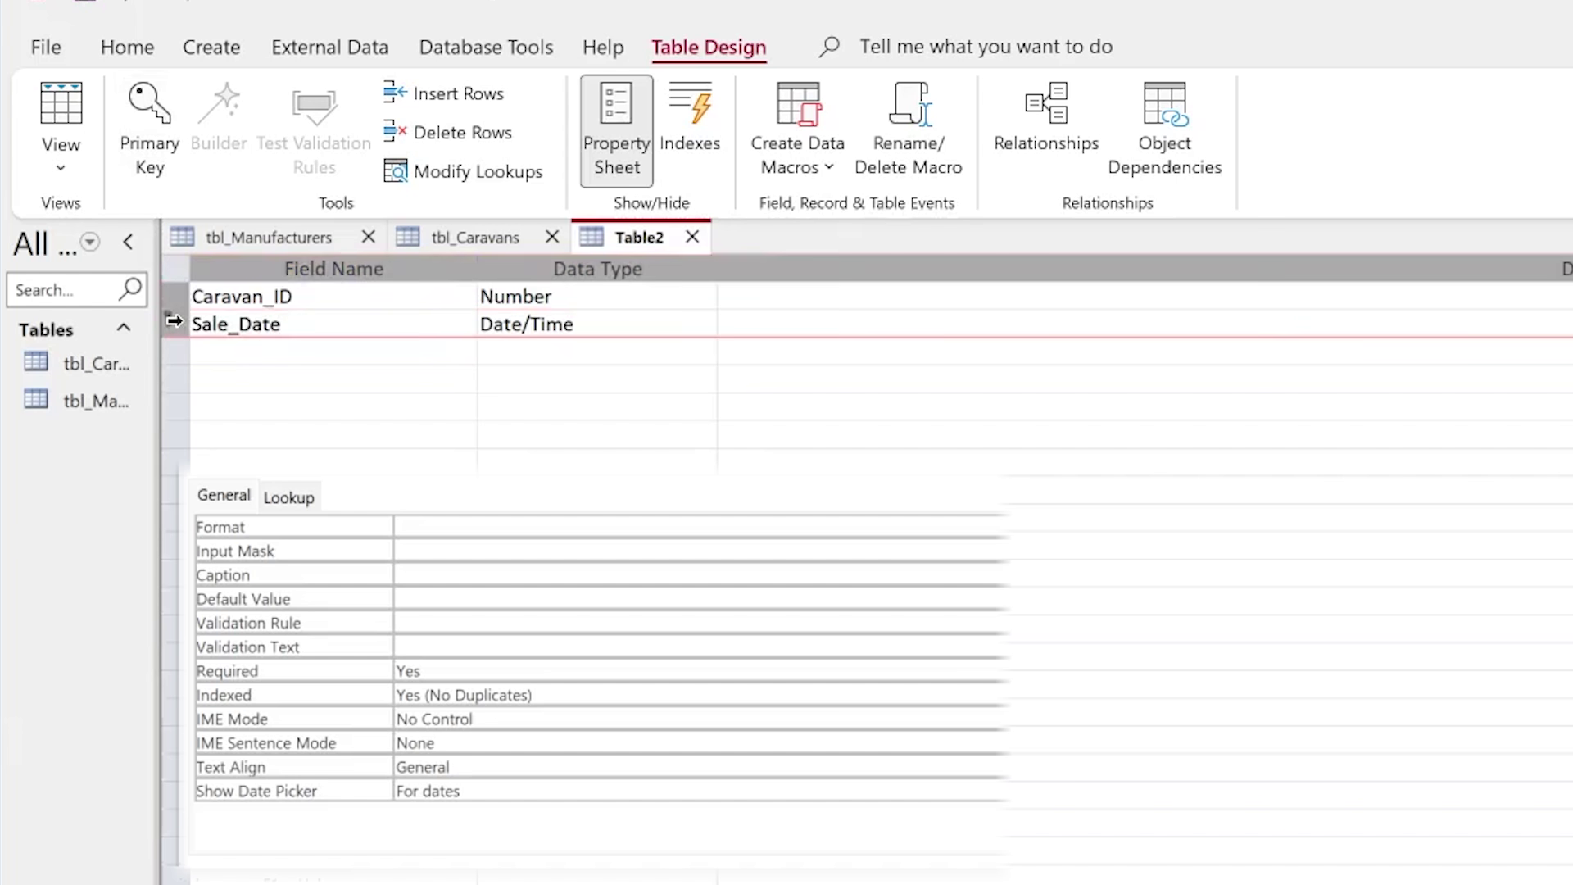
{"action": "left_click", "coordinate": [174, 321]}
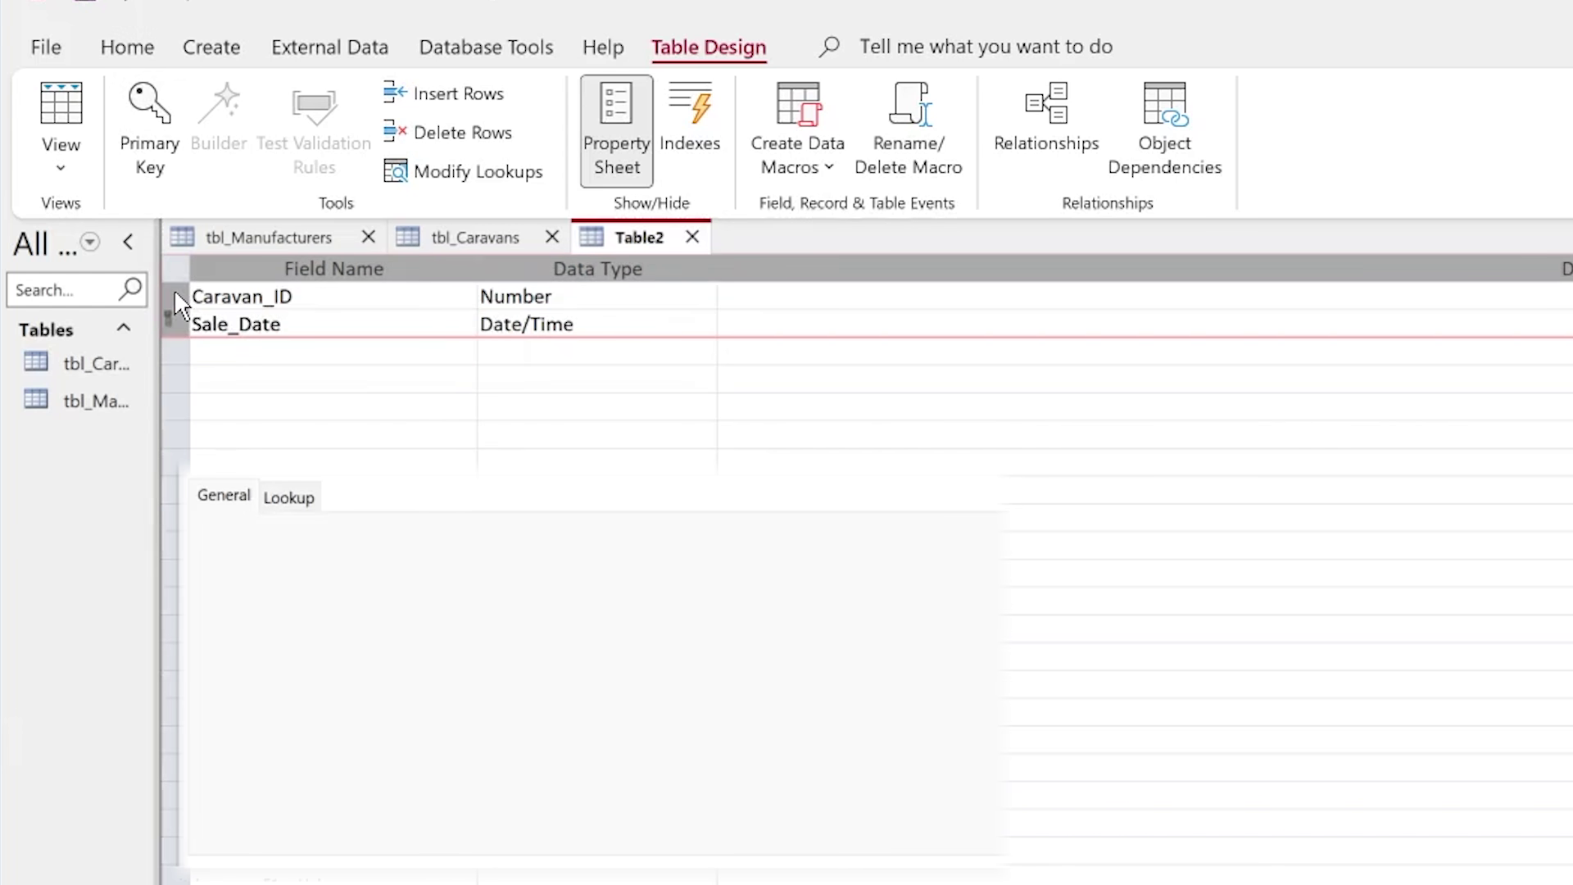
{"action": "left_click", "coordinate": [246, 406]}
{"action": "left_click_drag", "start_coordinate": [159, 289], "coordinate": [164, 290]}
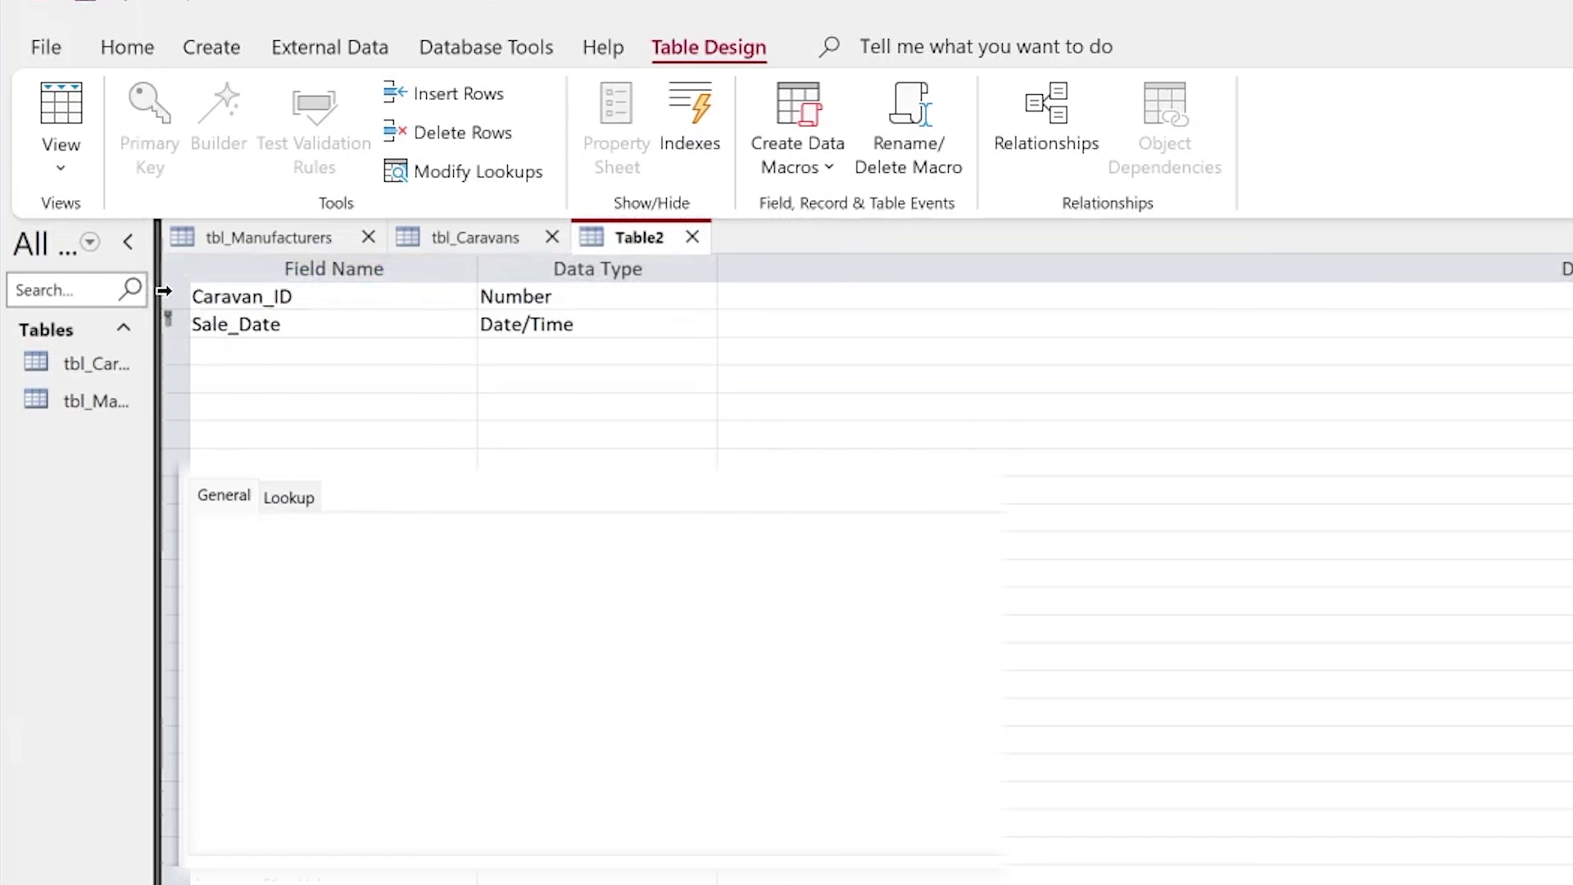
{"action": "left_click", "coordinate": [168, 292]}
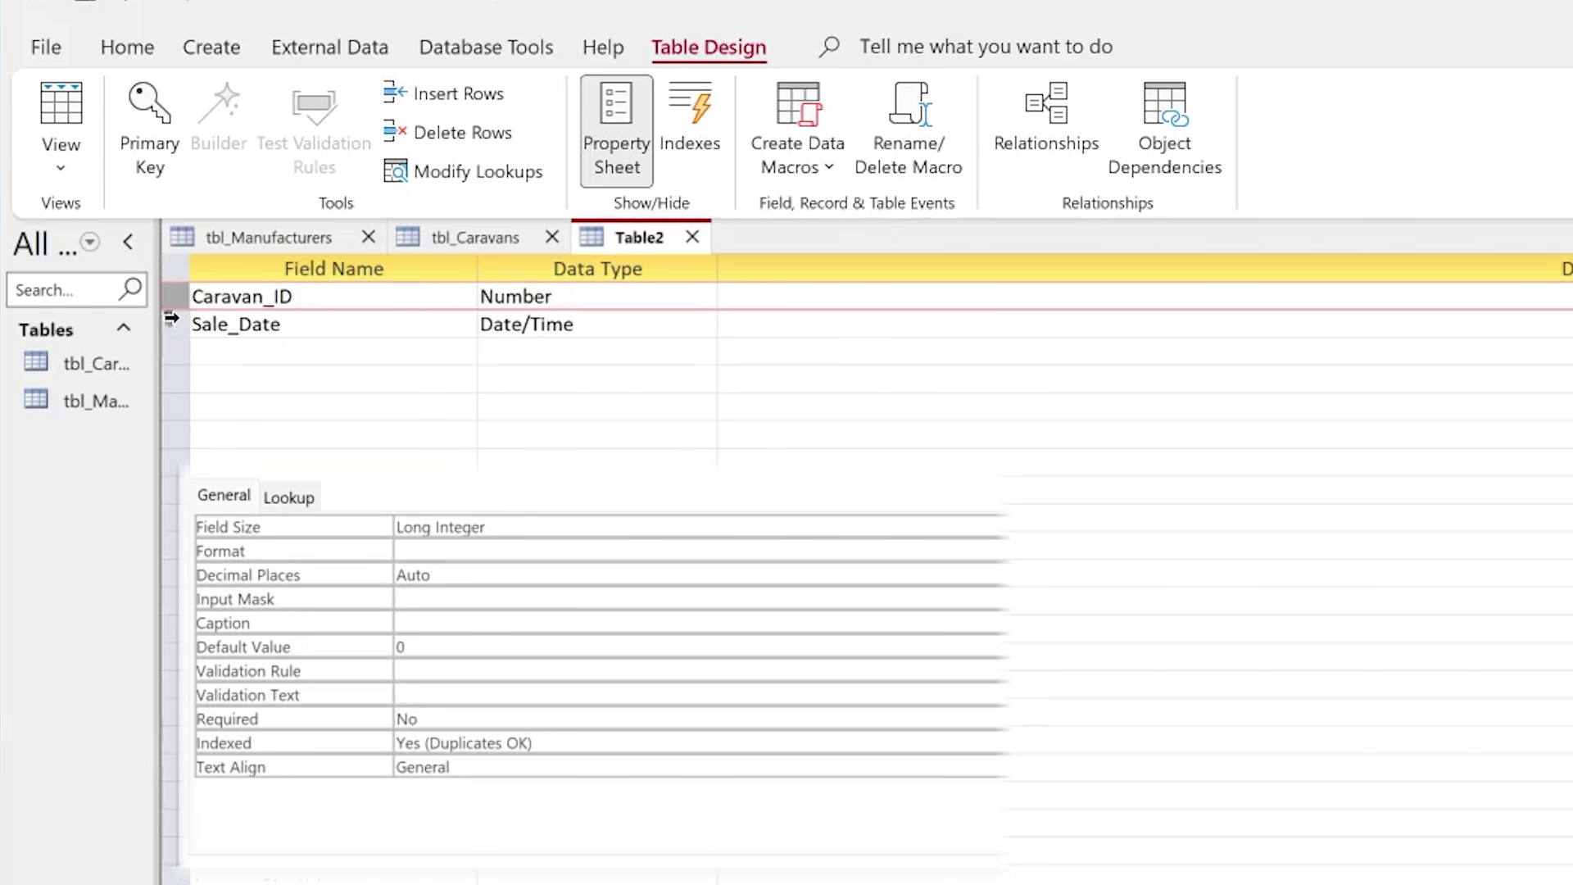
{"action": "left_click", "coordinate": [172, 319]}
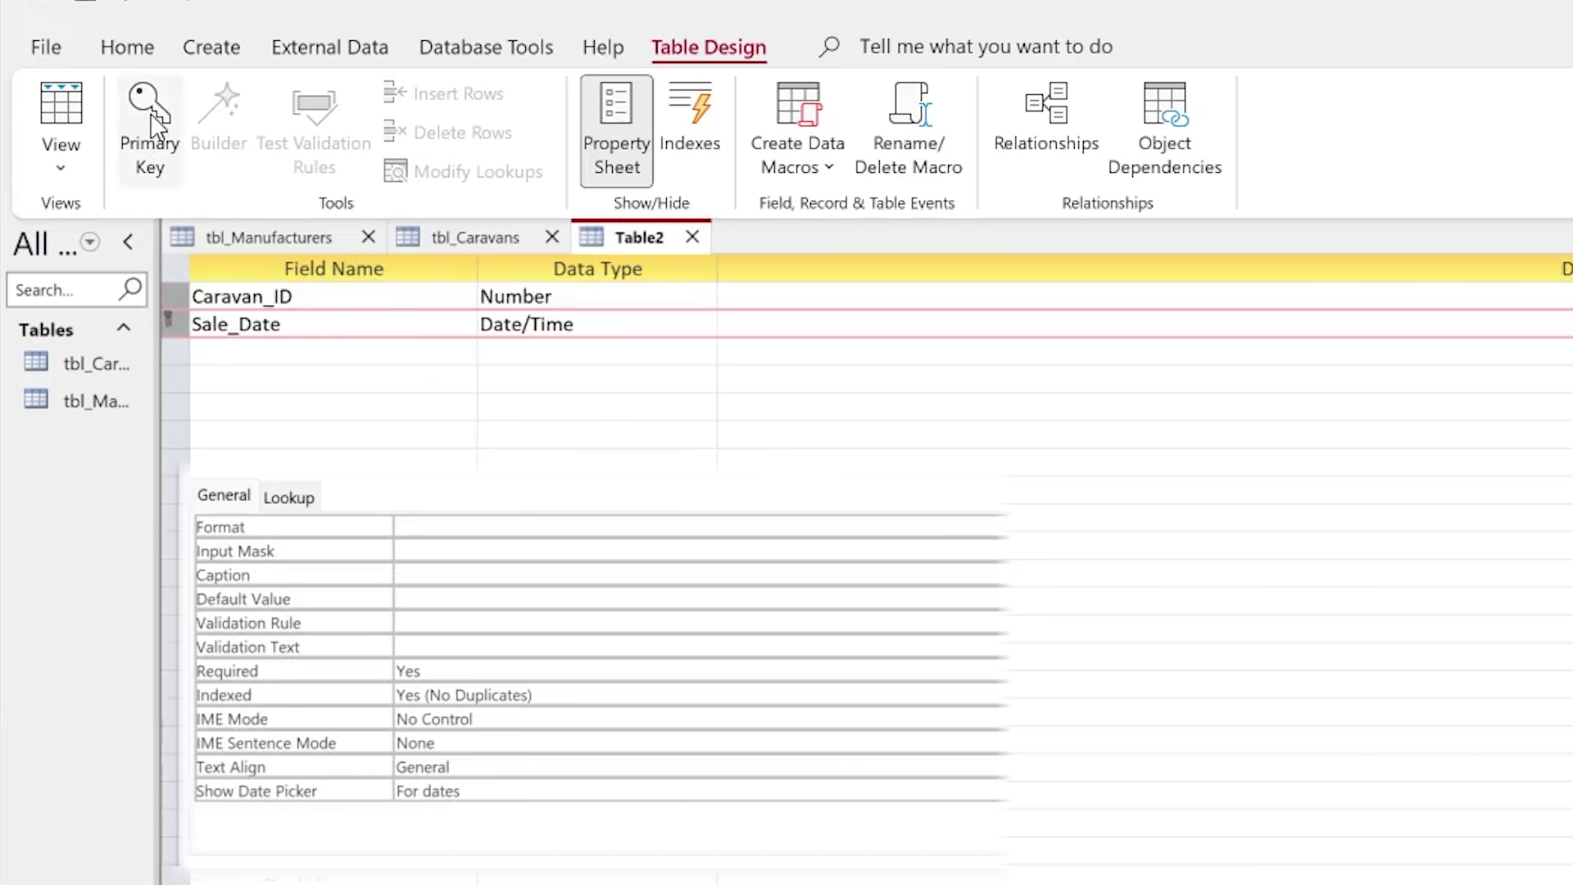
{"action": "left_click", "coordinate": [154, 125]}
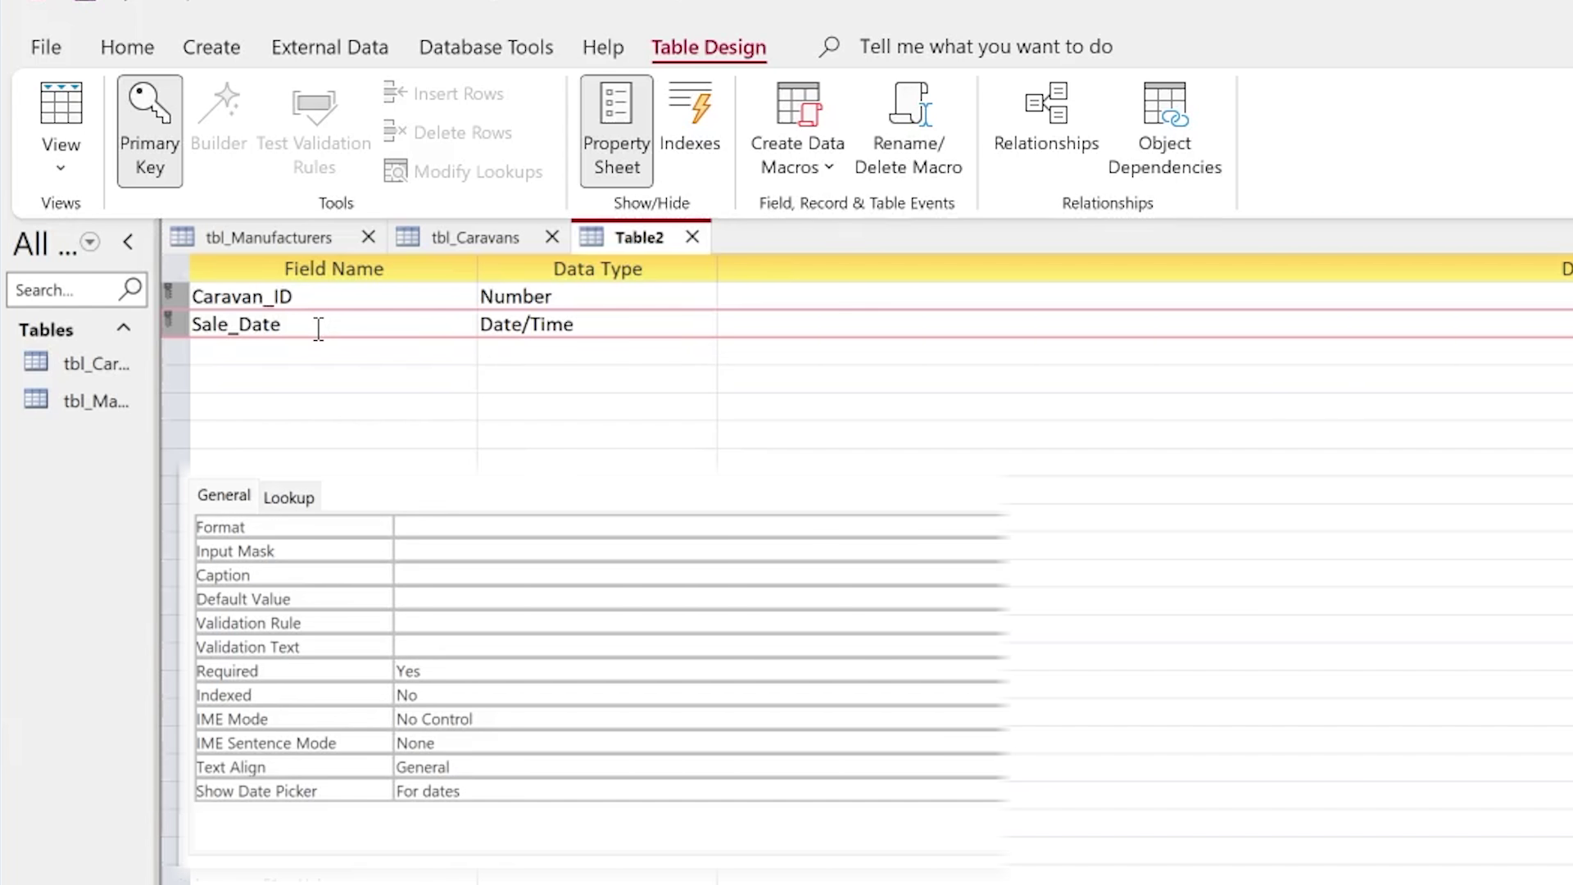
- Add a field named Advertiused_Sale_Price below Sale_Date and set its data type to Currency
{"action": "left_click", "coordinate": [306, 353]}
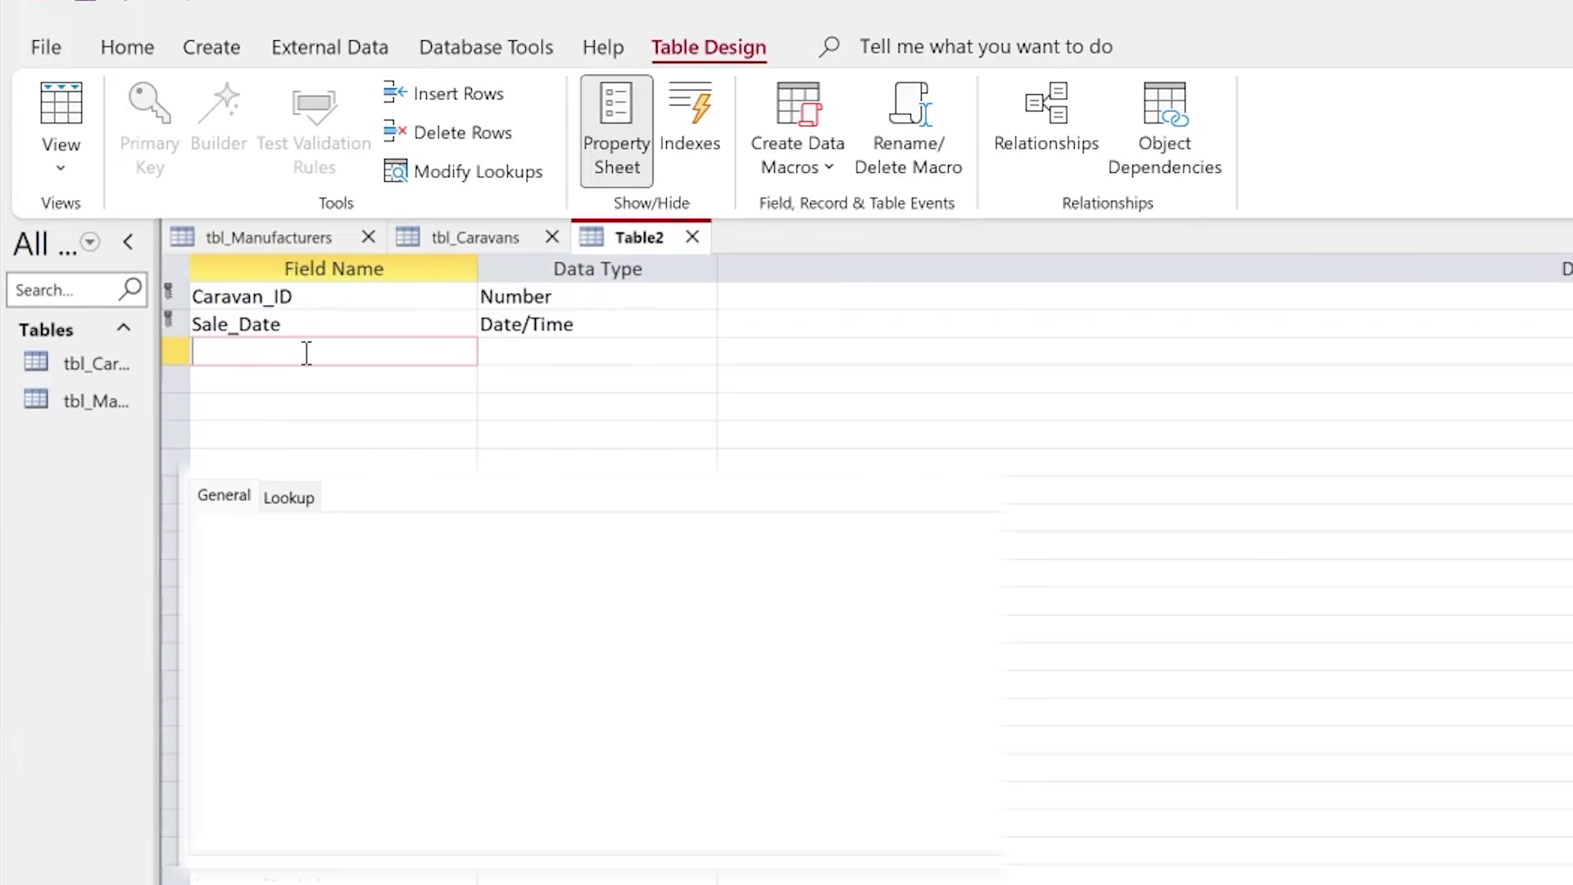
{"action": "type", "text": "Advertiused_Salpe"}
{"action": "key", "text": "BackSpace"}
{"action": "key", "text": "BackSpace"}
{"action": "type", "text": "e"}
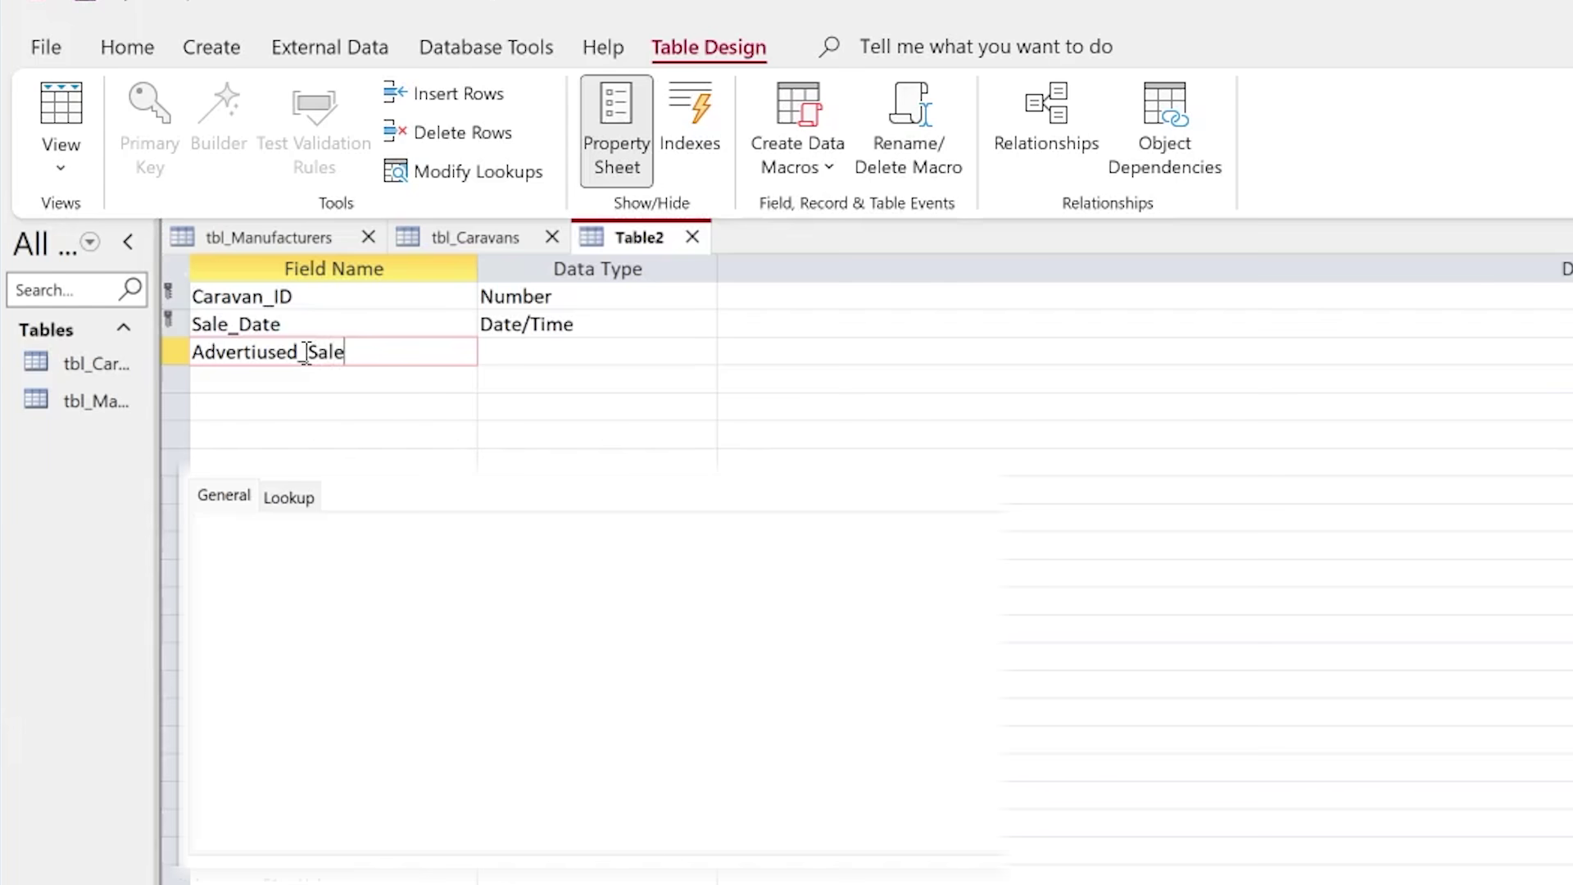
{"action": "type", "text": "_Prive"}
{"action": "key", "text": "BackSpace"}
{"action": "key", "text": "BackSpace"}
{"action": "type", "text": "ce"}
{"action": "key", "text": "Tab"}
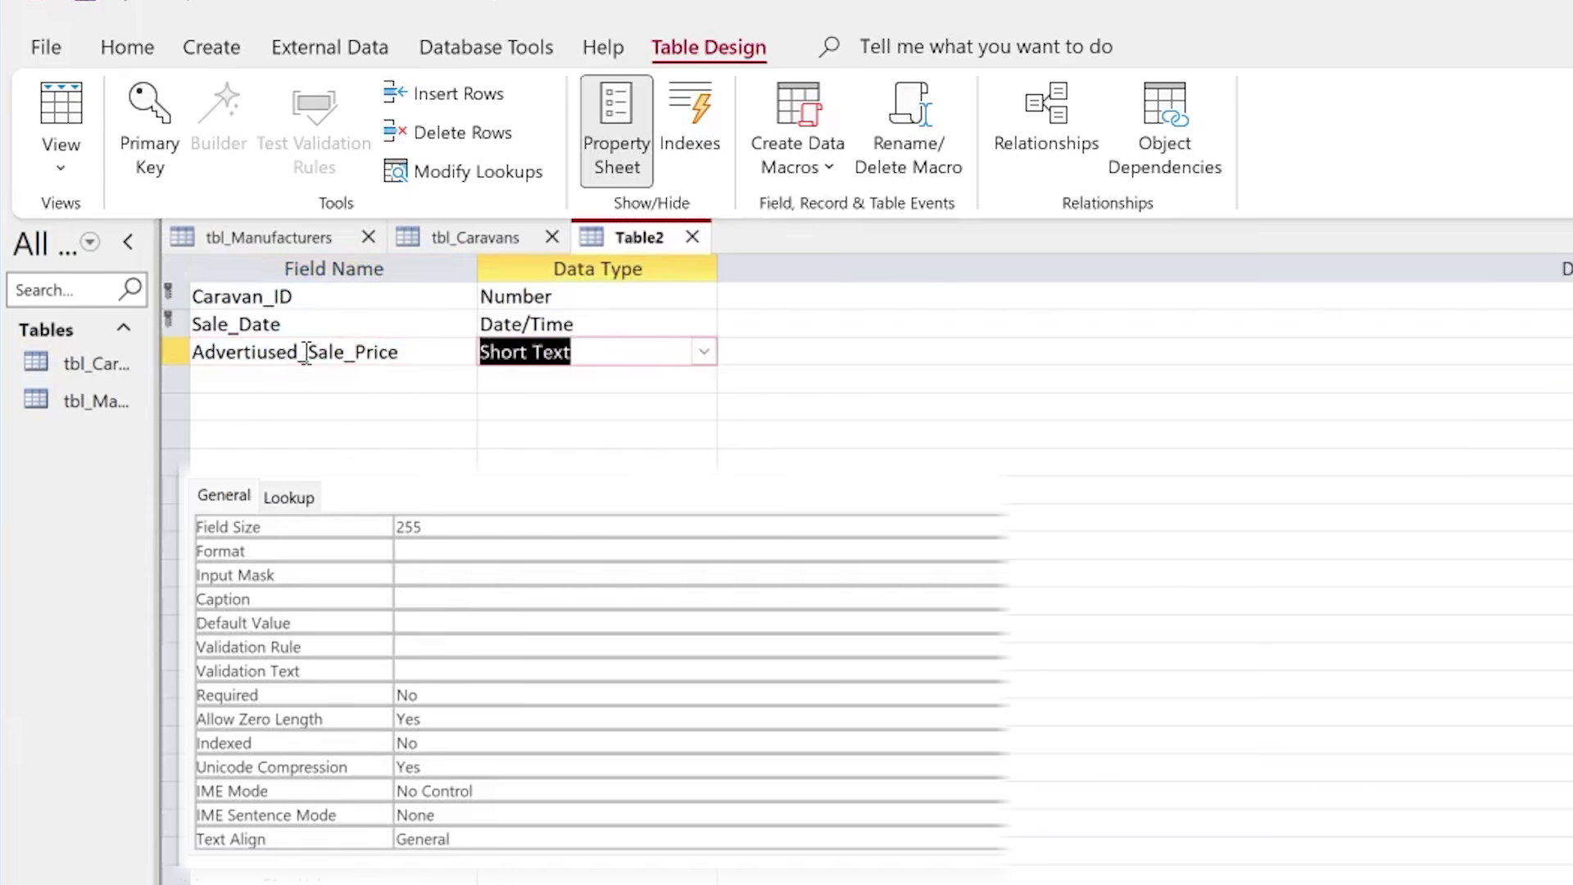
{"action": "left_click", "coordinate": [703, 352]}
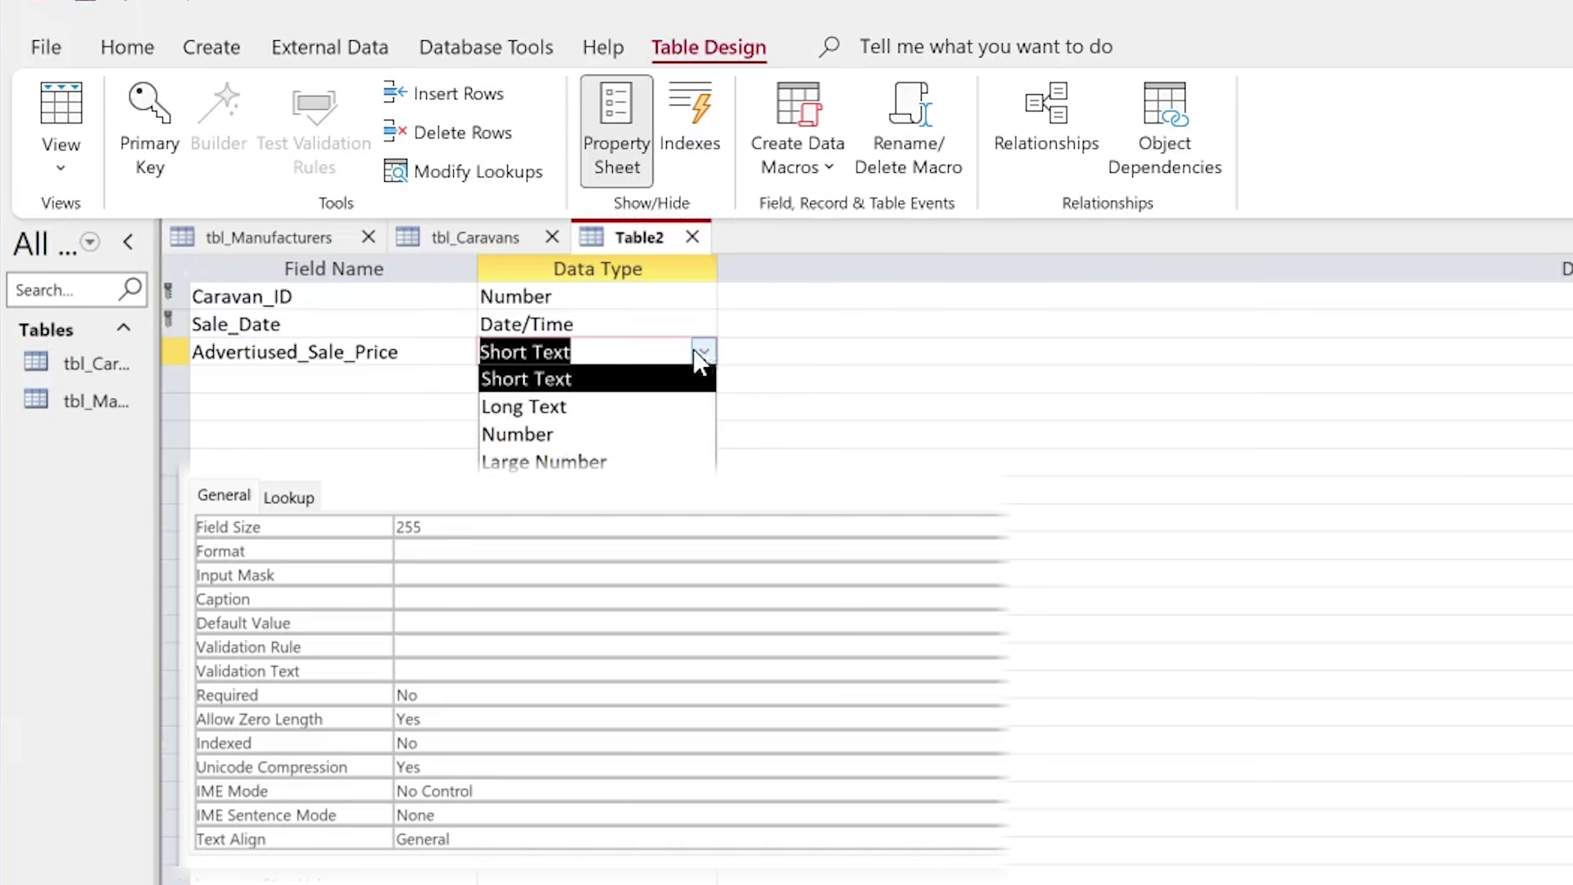
{"action": "type", "text": "cy"}
- Add a field named Actual_Sale_Price as the fourth field of Table2 and set its data type to Currency
{"action": "left_click", "coordinate": [277, 379]}
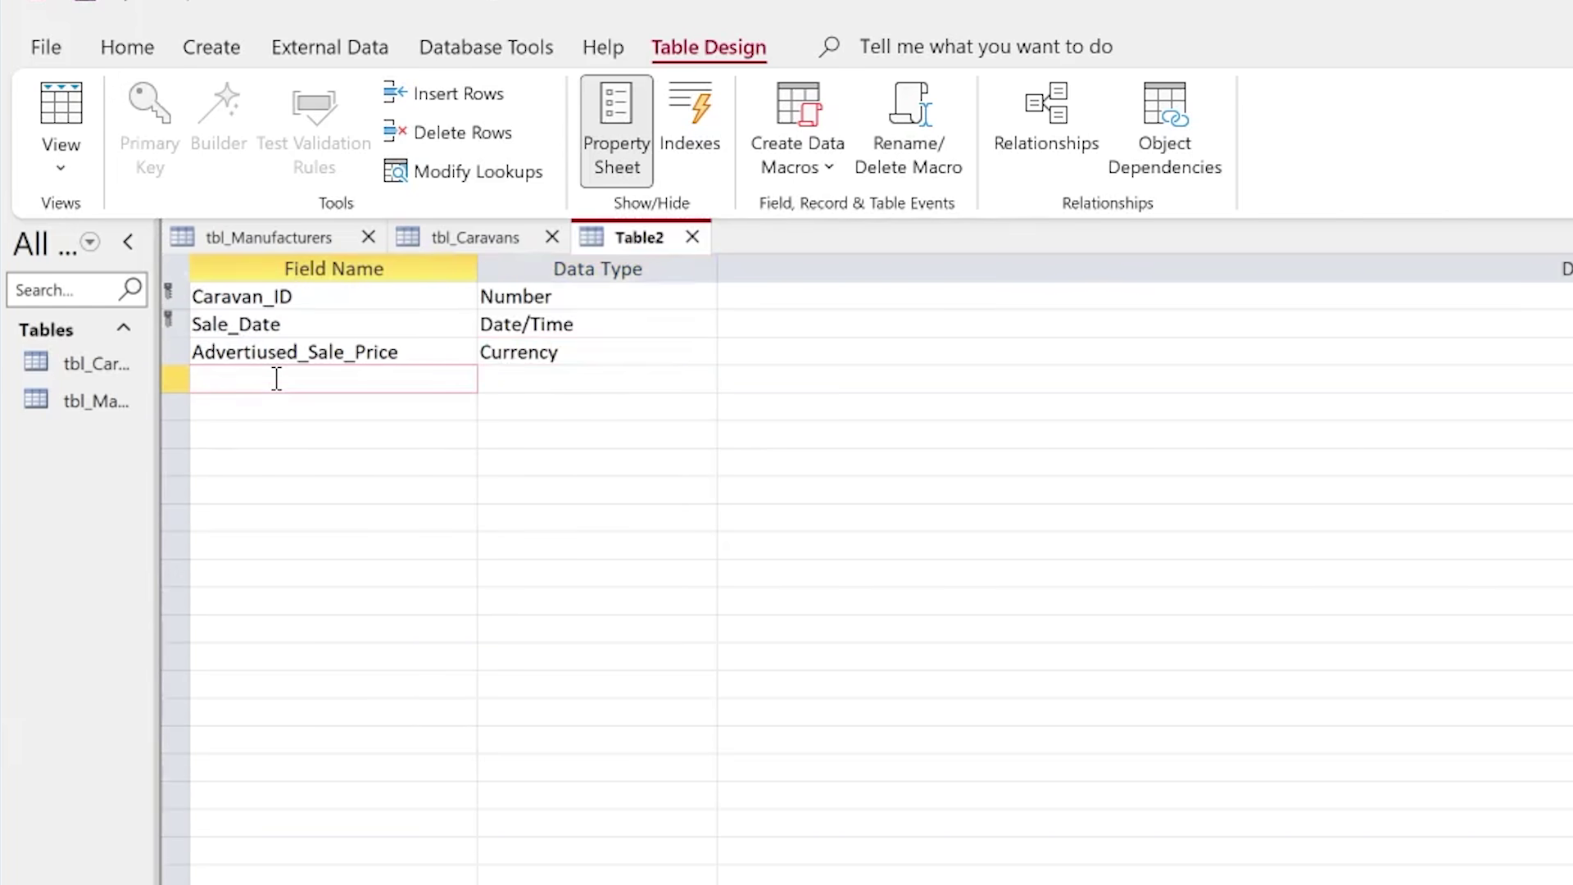
{"action": "type", "text": "Actual_Sale_Pri"}
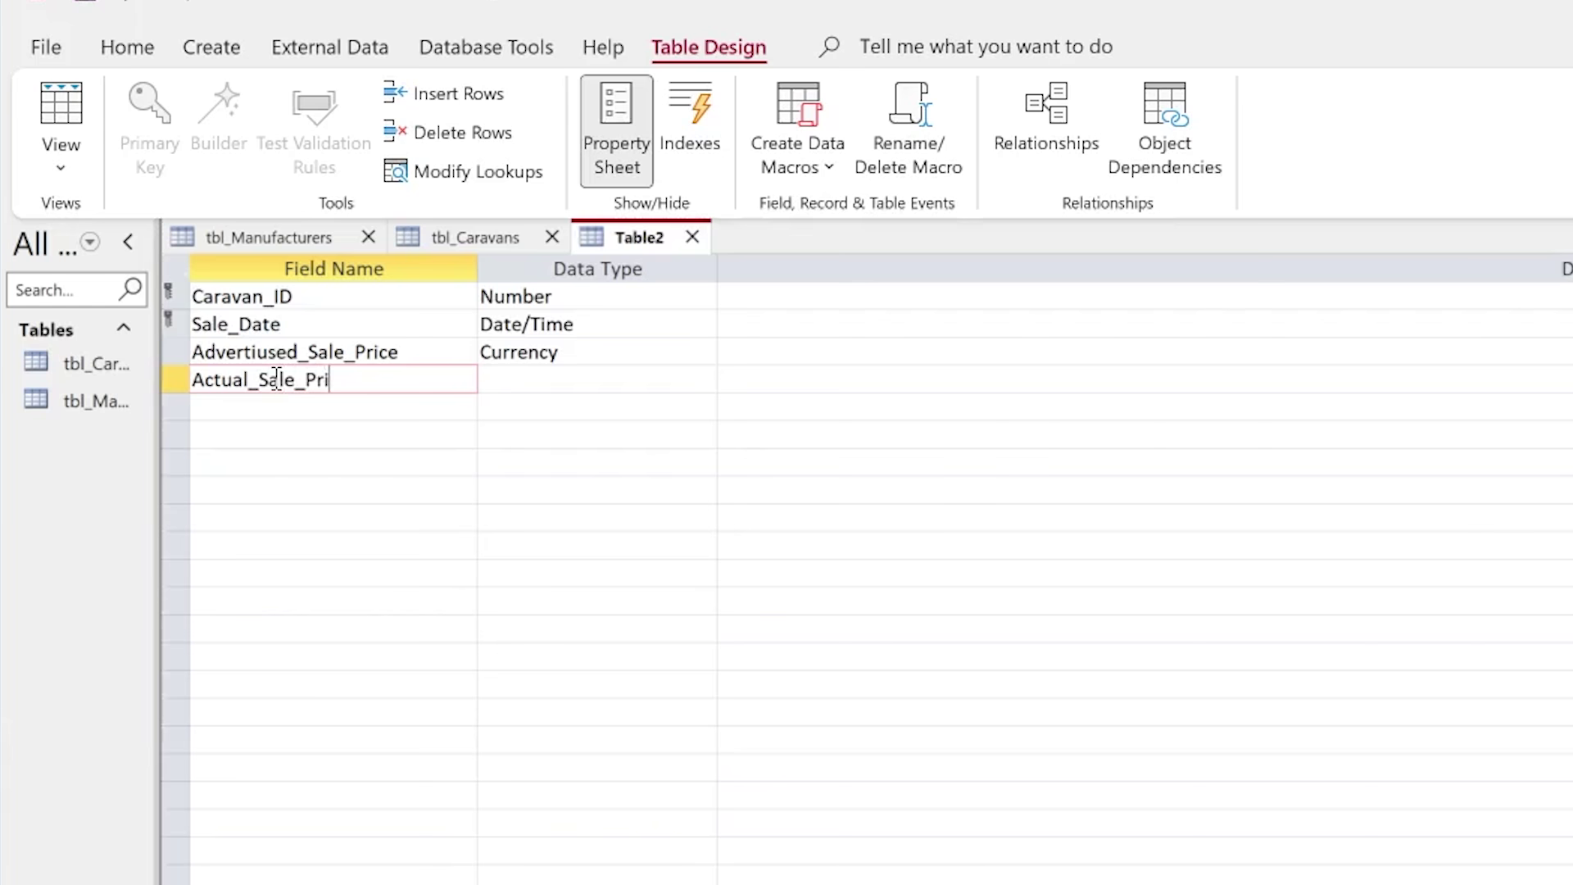
{"action": "type", "text": "ce"}
{"action": "key", "text": "BackSpace"}
{"action": "key", "text": "BackSpace"}
{"action": "type", "text": "ce"}
{"action": "left_click", "coordinate": [533, 385]}
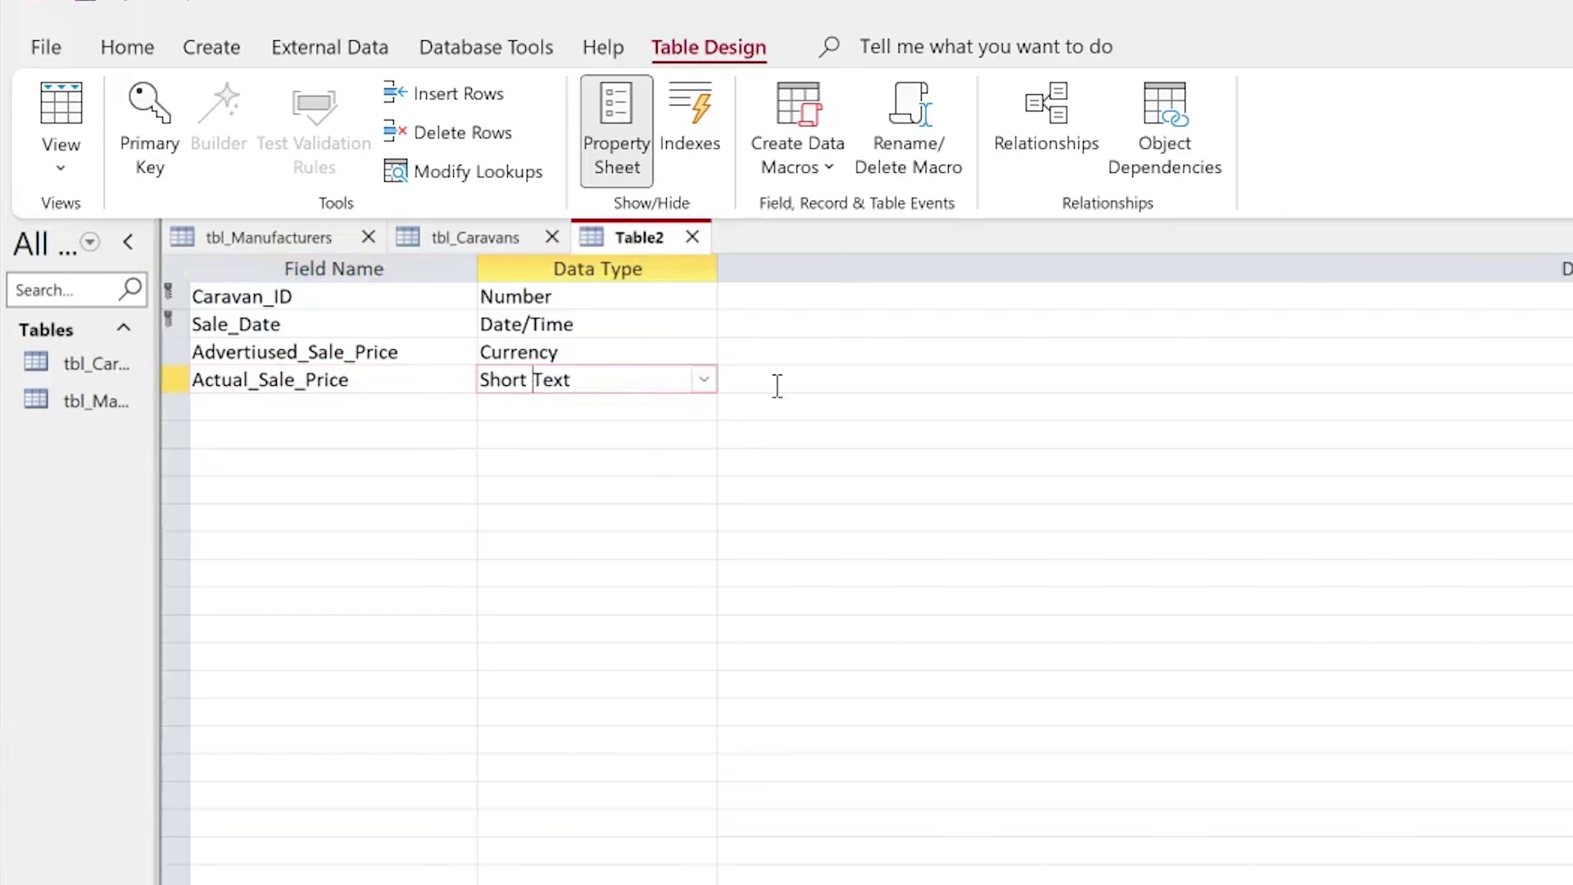
{"action": "left_click", "coordinate": [704, 379]}
{"action": "left_click", "coordinate": [595, 581]}
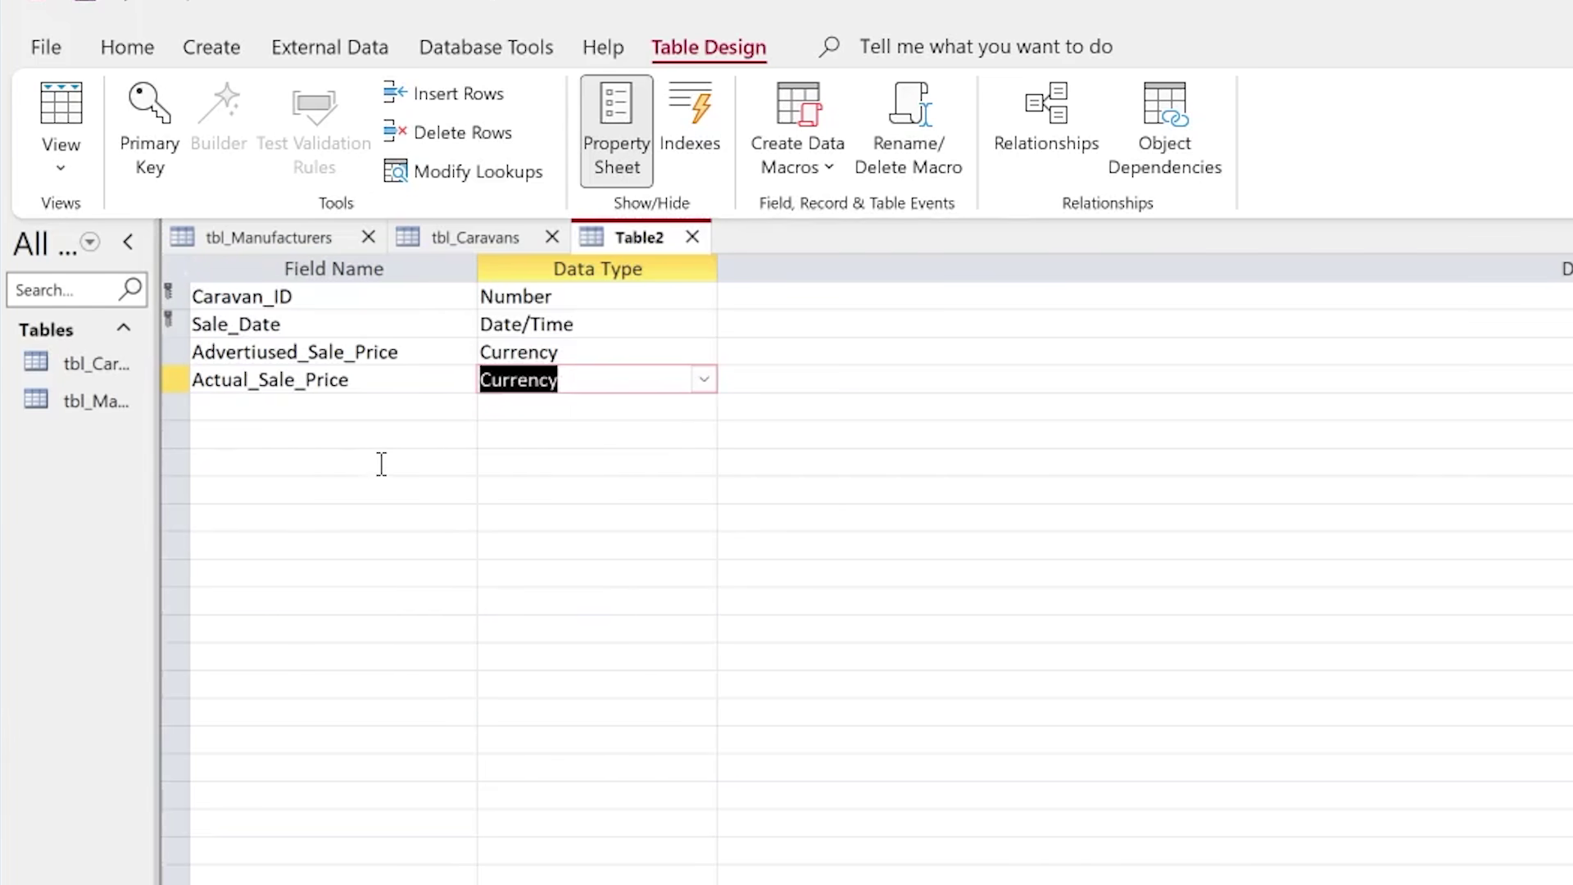
- Correct the misspelled third field name in Table2 to Advertised_Sale_Price
{"action": "left_click", "coordinate": [271, 345]}
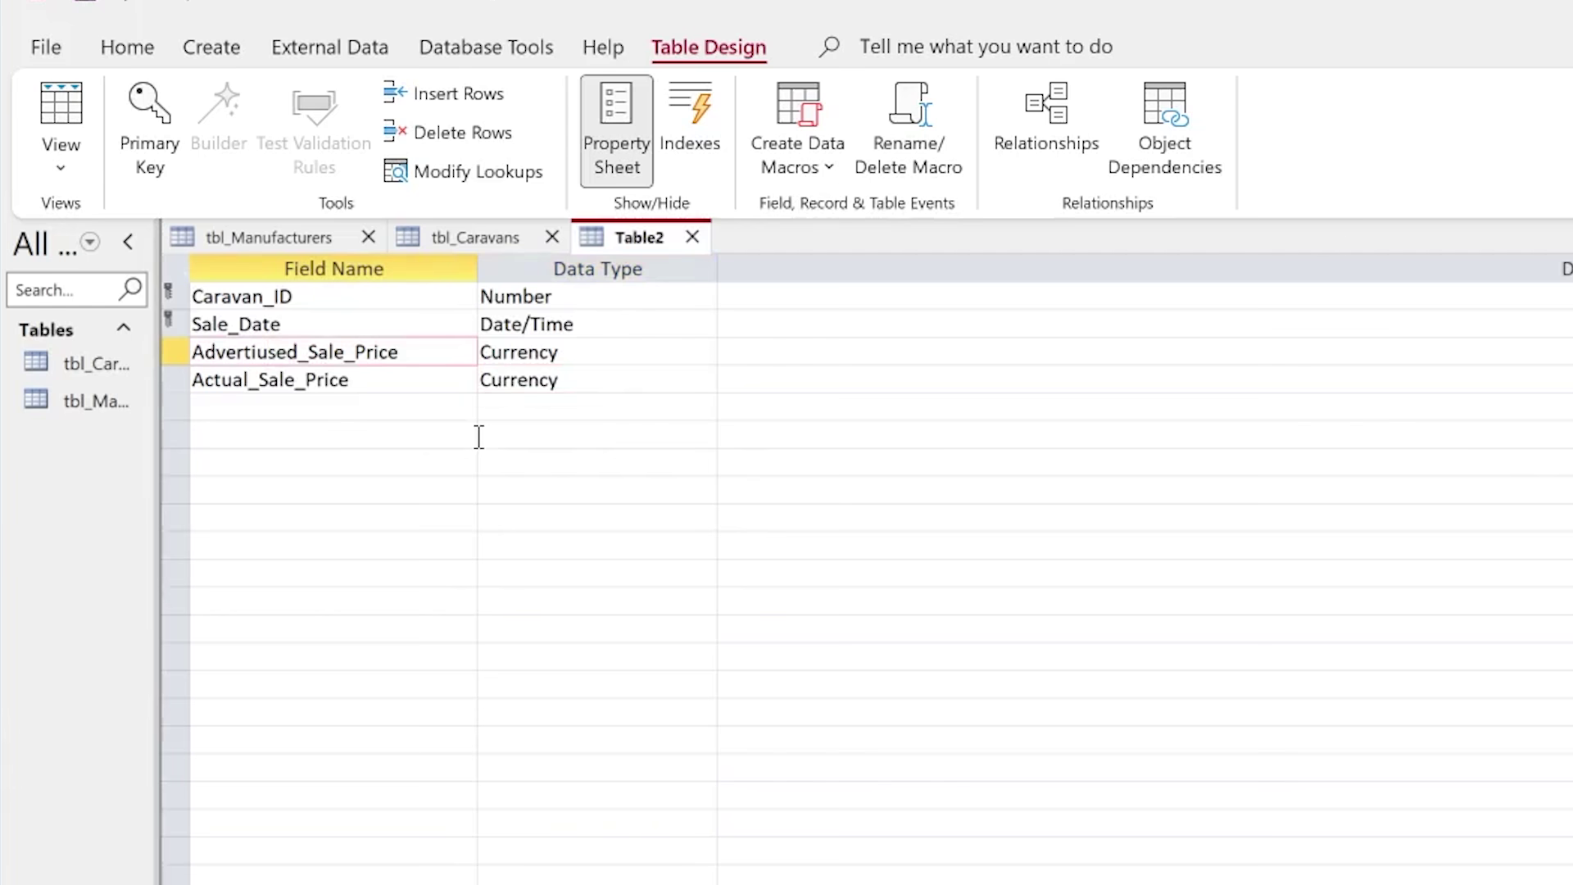
{"action": "key", "text": "BackSpace"}
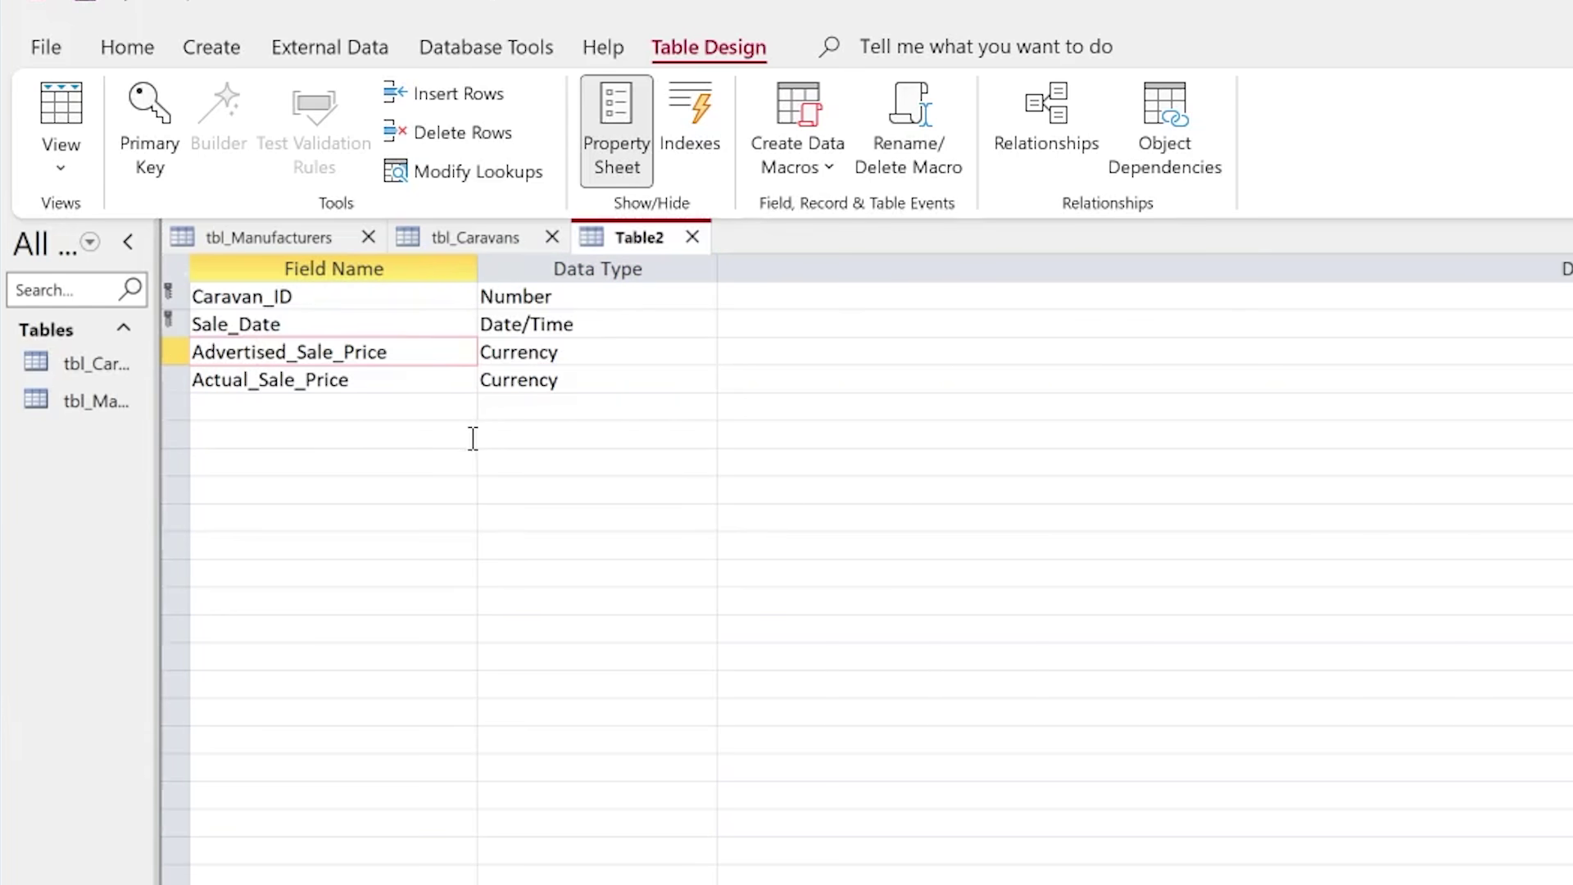
{"action": "left_click", "coordinate": [500, 459]}
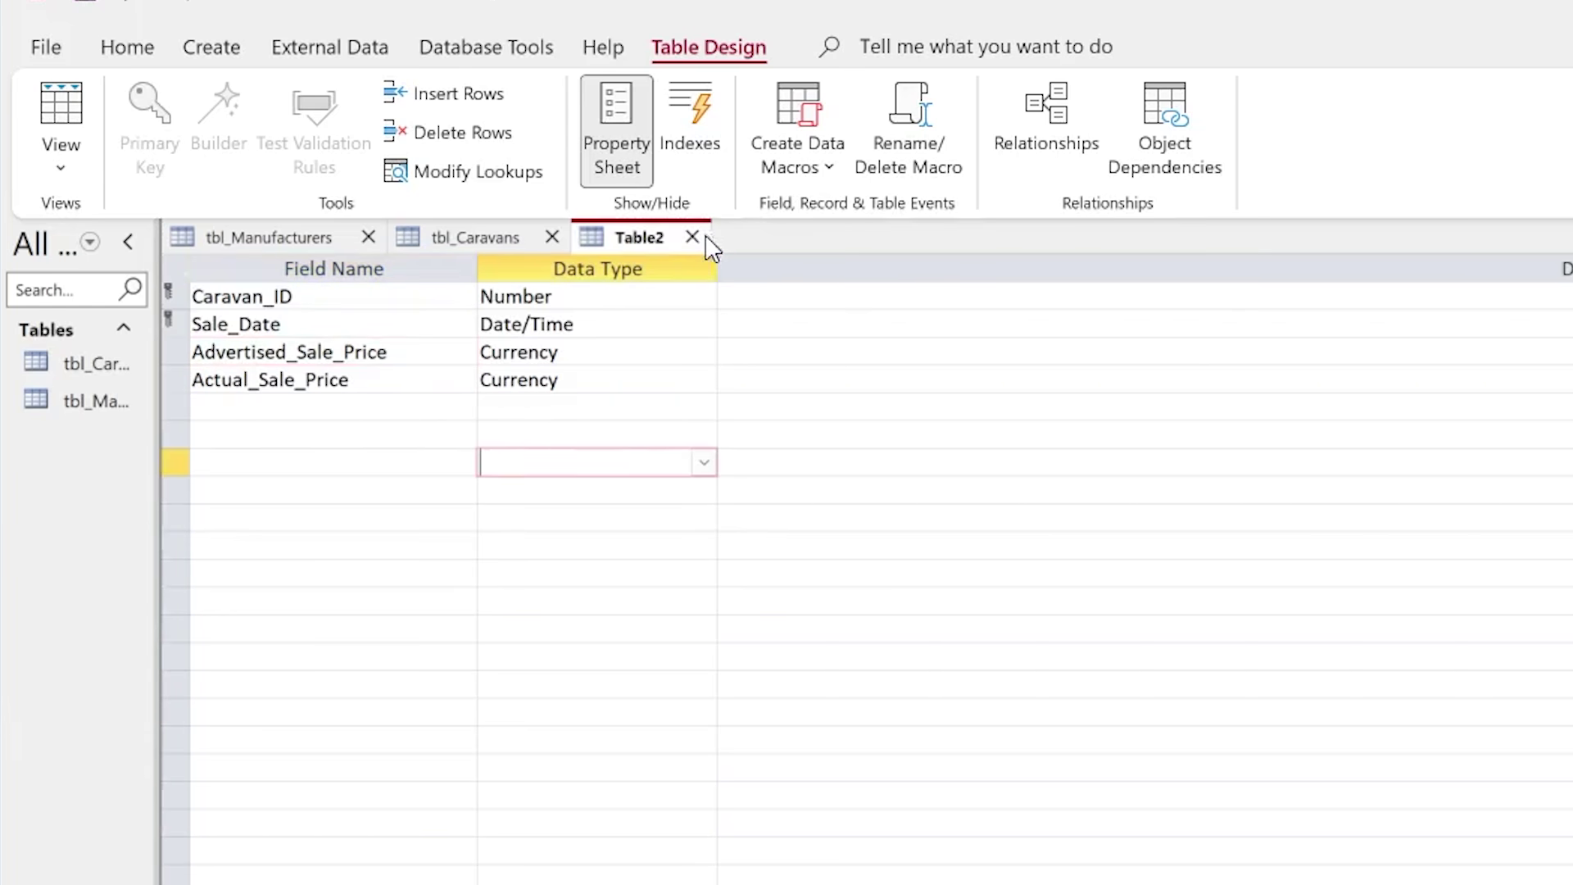
- Save Table2 under the name tbl_Sales
{"action": "right_click", "coordinate": [653, 248]}
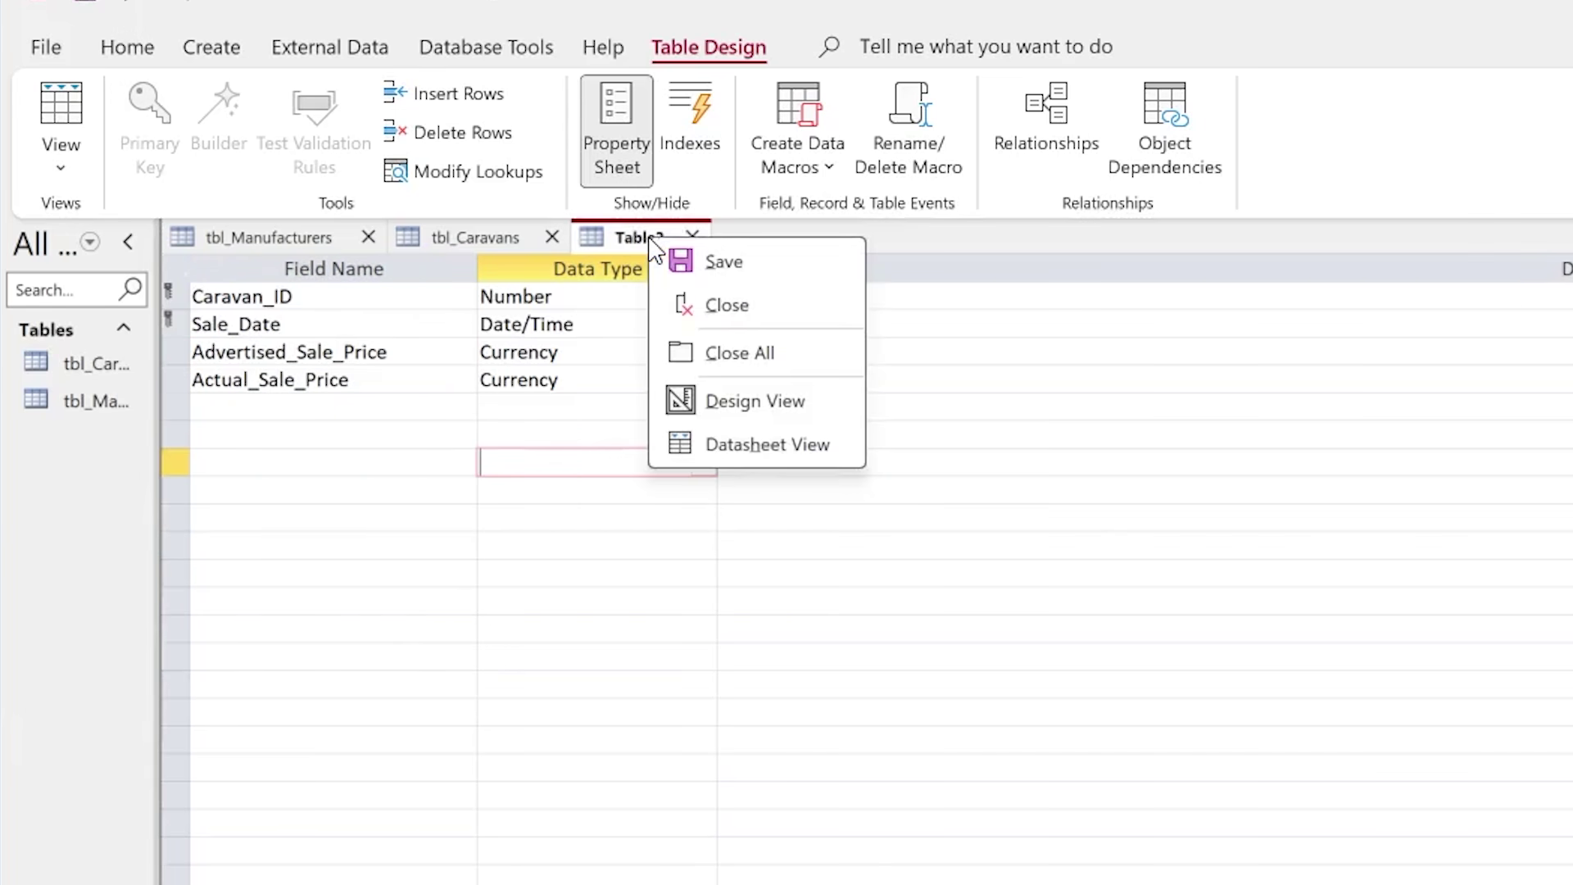
{"action": "left_click", "coordinate": [693, 261]}
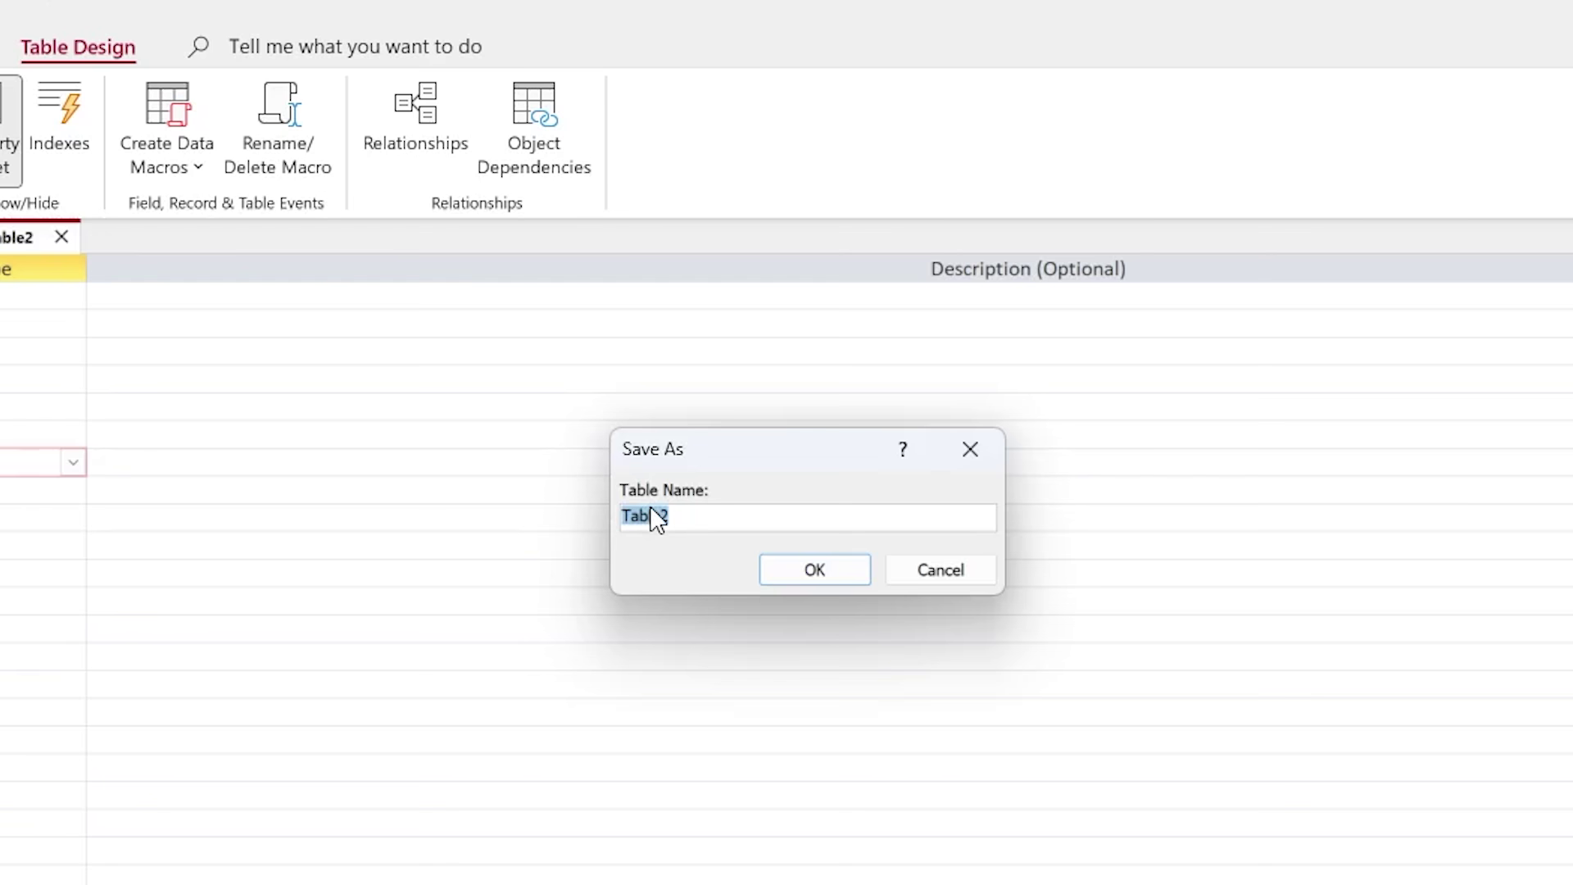
{"action": "type", "text": "tbl_Sales"}
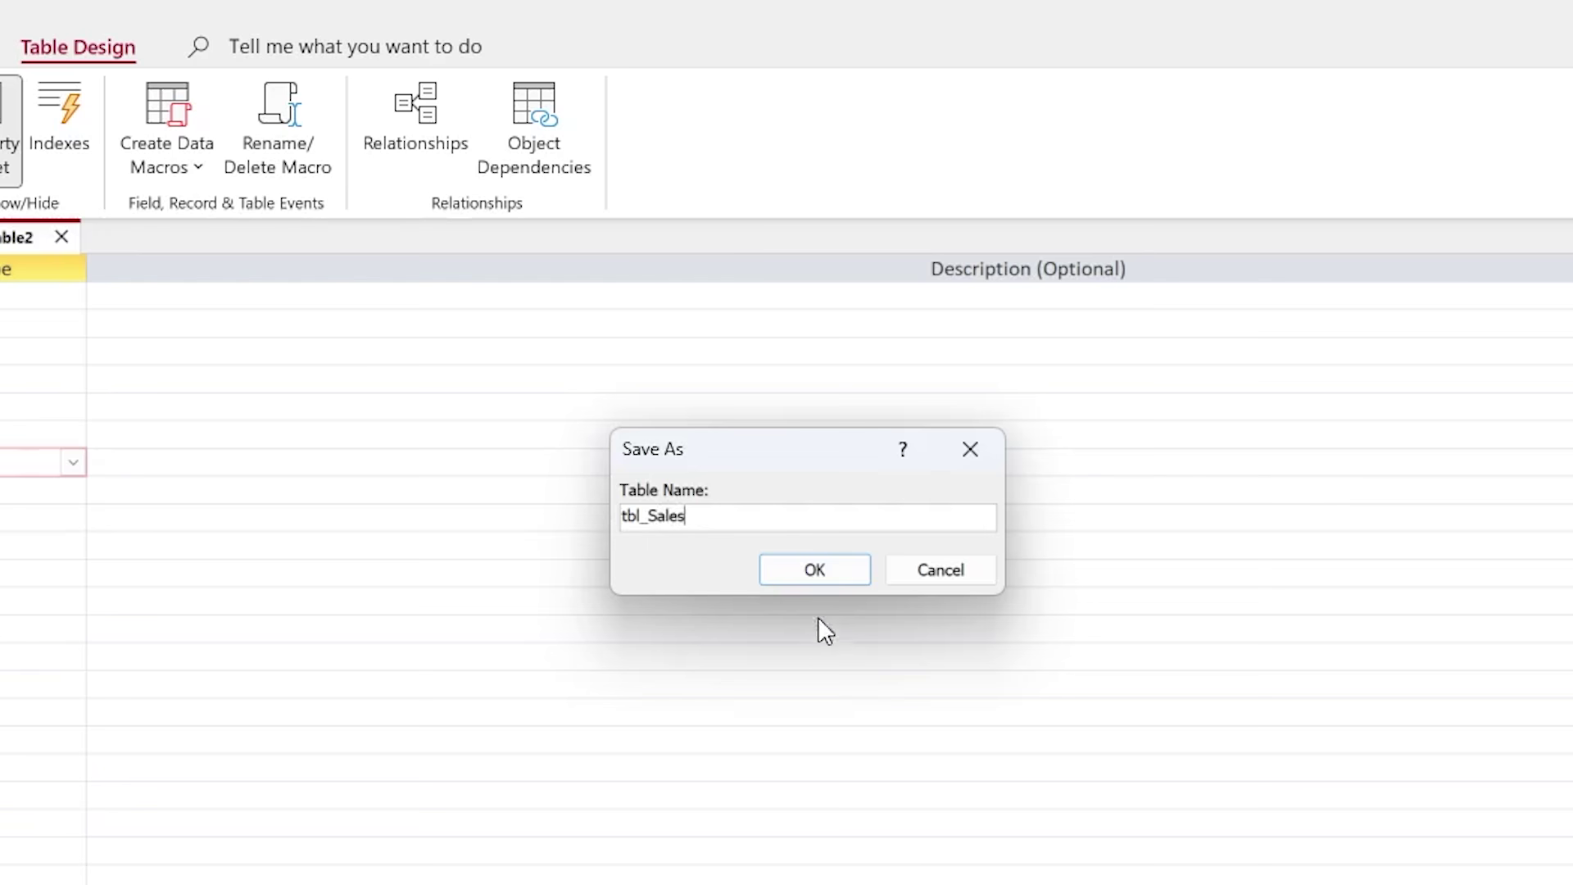
{"action": "left_click", "coordinate": [818, 572]}
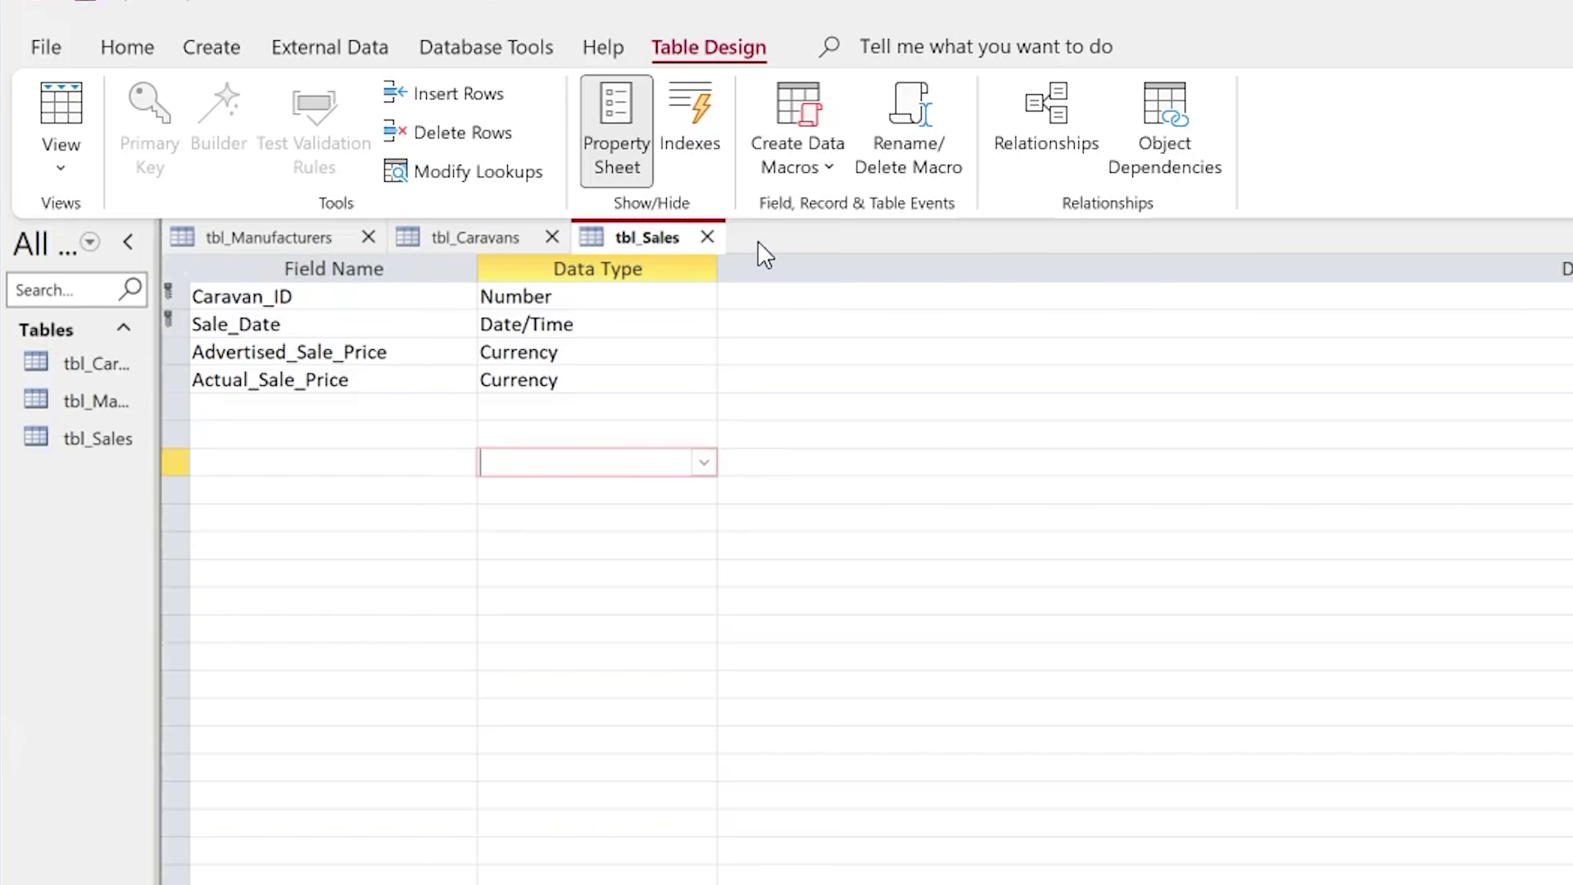
- Create a new table in Design View and add a first field named Model_ID with the AutoNumber data type
{"action": "left_click", "coordinate": [215, 49]}
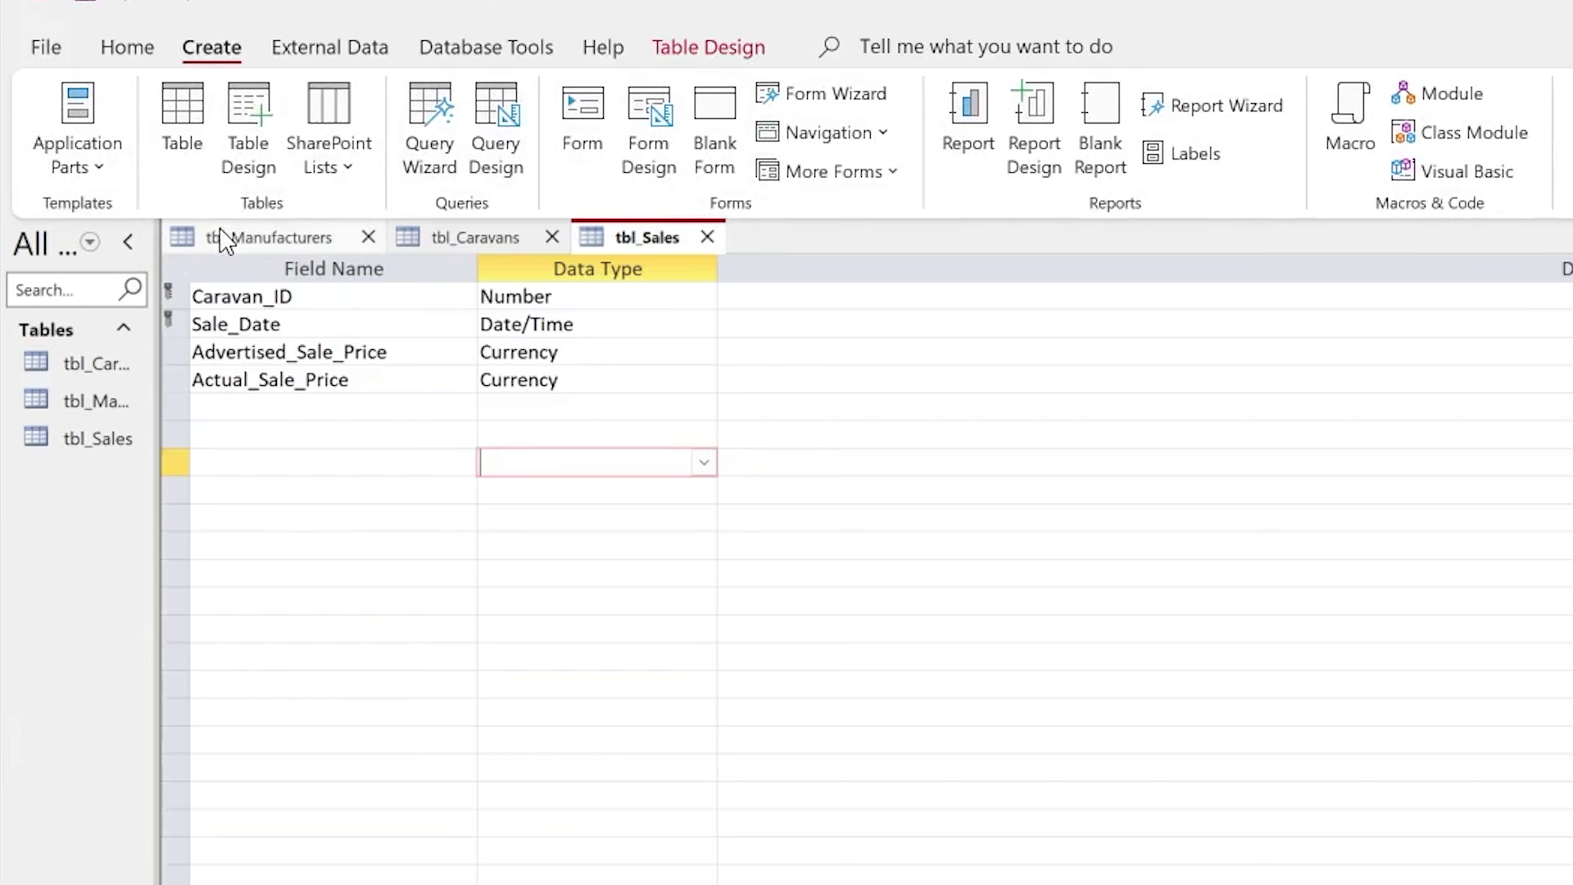
{"action": "left_click", "coordinate": [262, 164]}
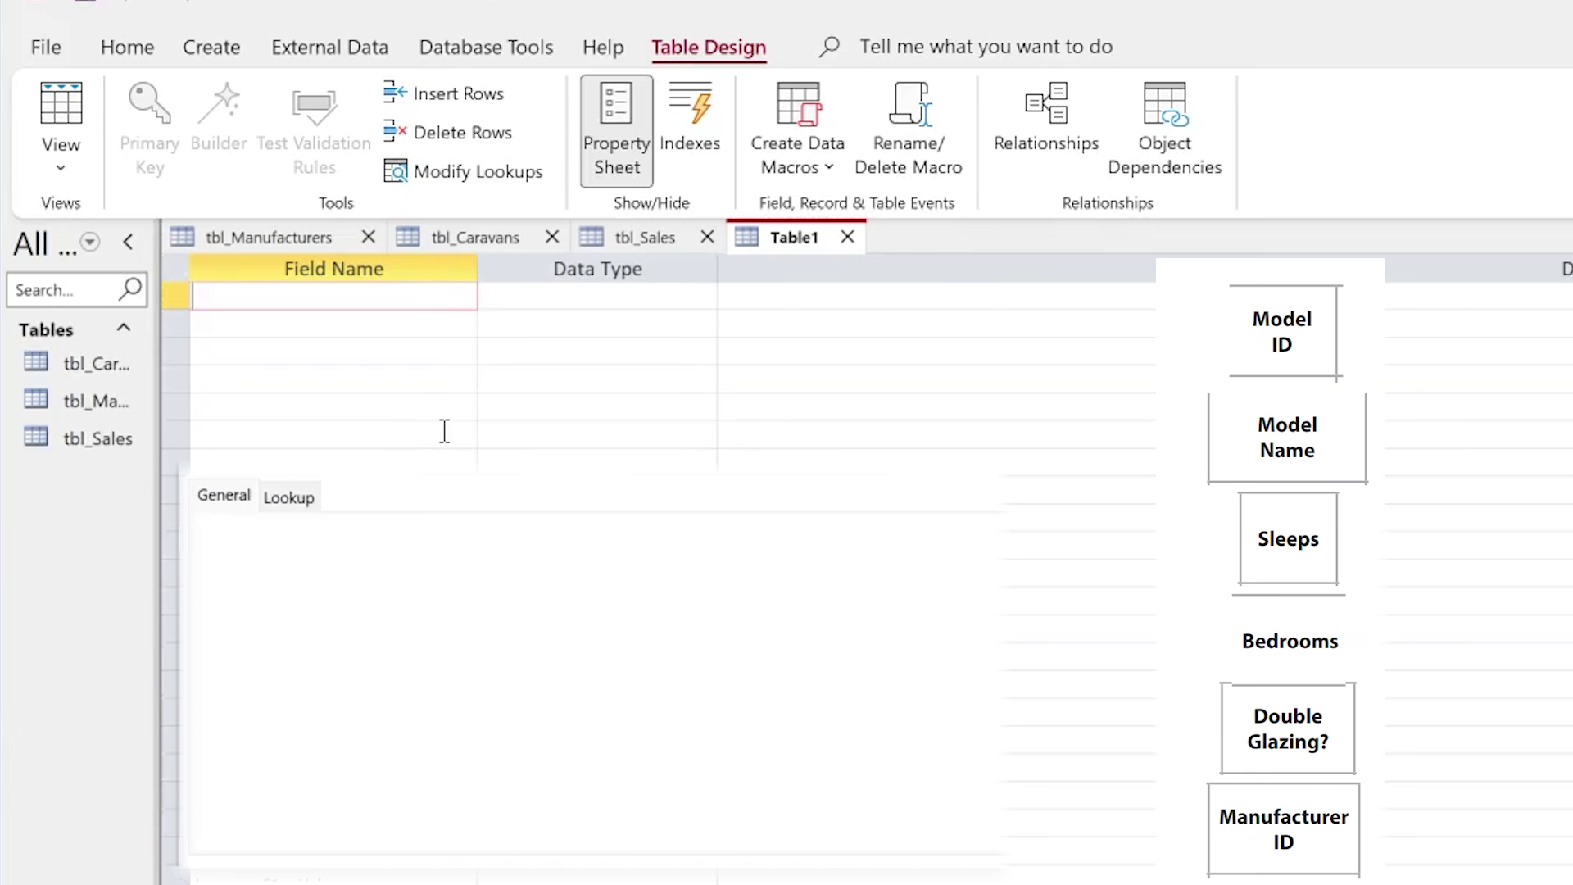
{"action": "type", "text": "Model_ID"}
{"action": "key", "text": "Tab"}
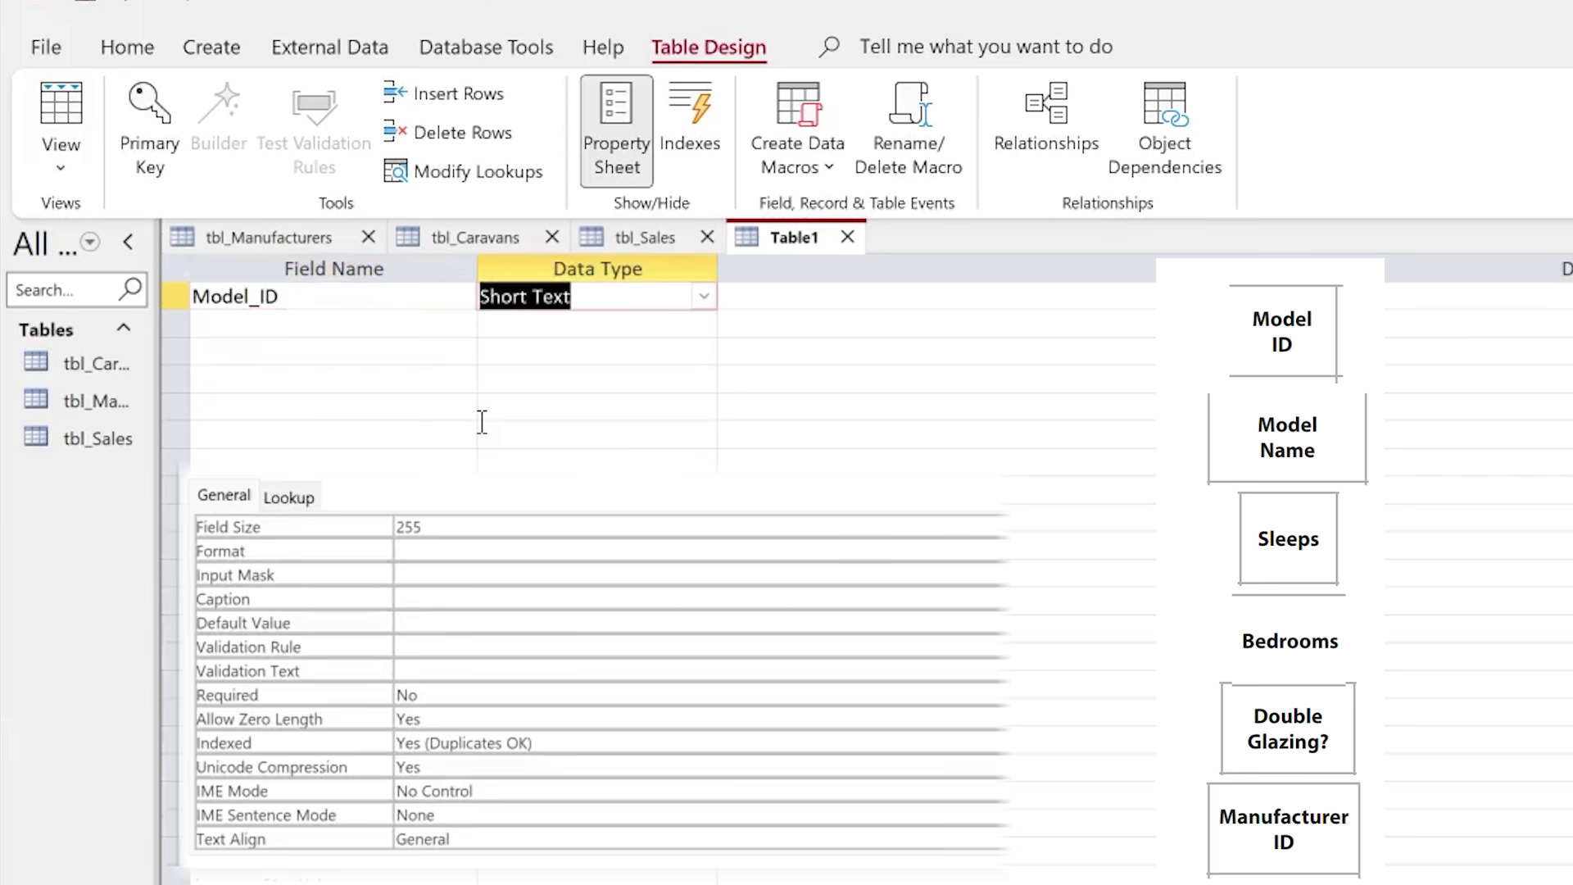
{"action": "type", "text": "AutoNumber"}
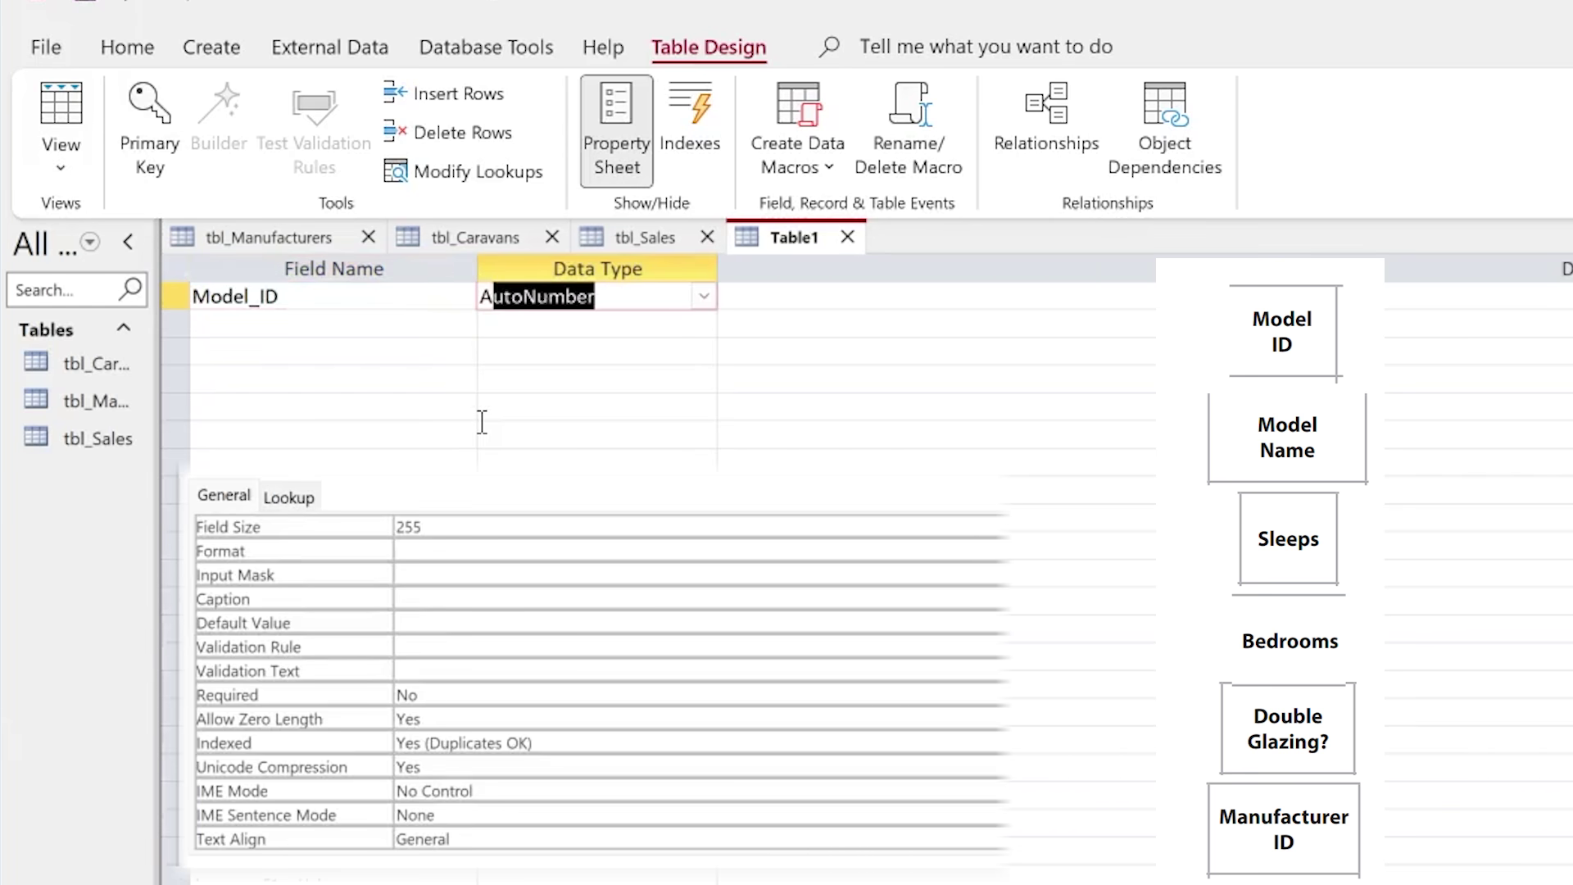
- Add a Short Text field named Model_Name below Model_ID and reduce its field size
{"action": "left_click", "coordinate": [296, 324]}
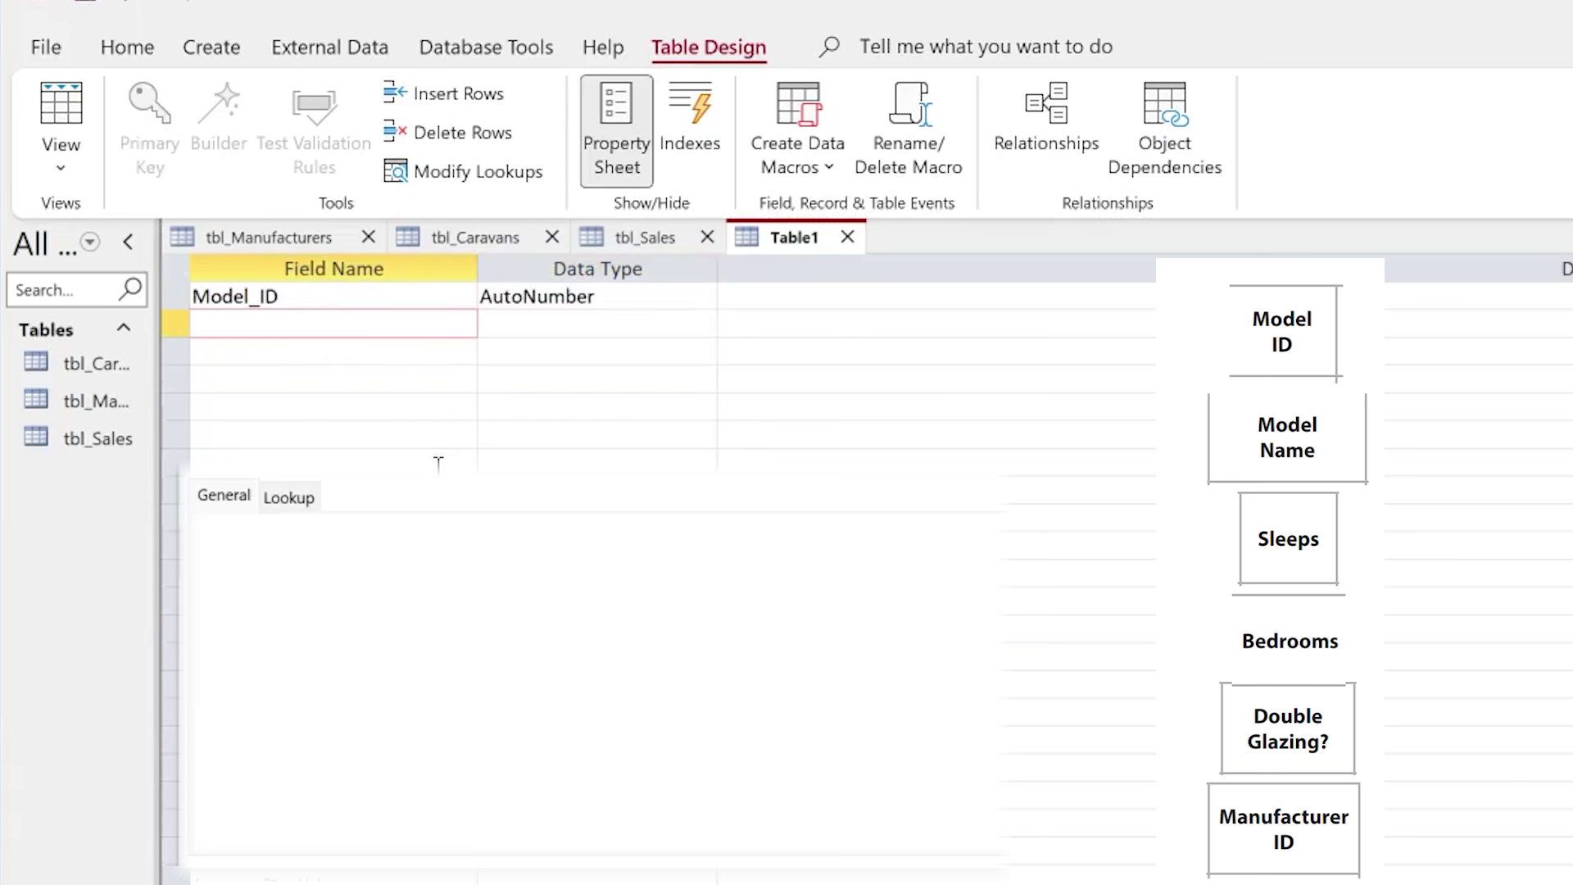
{"action": "type", "text": "Model_Name"}
{"action": "key", "text": "Tab"}
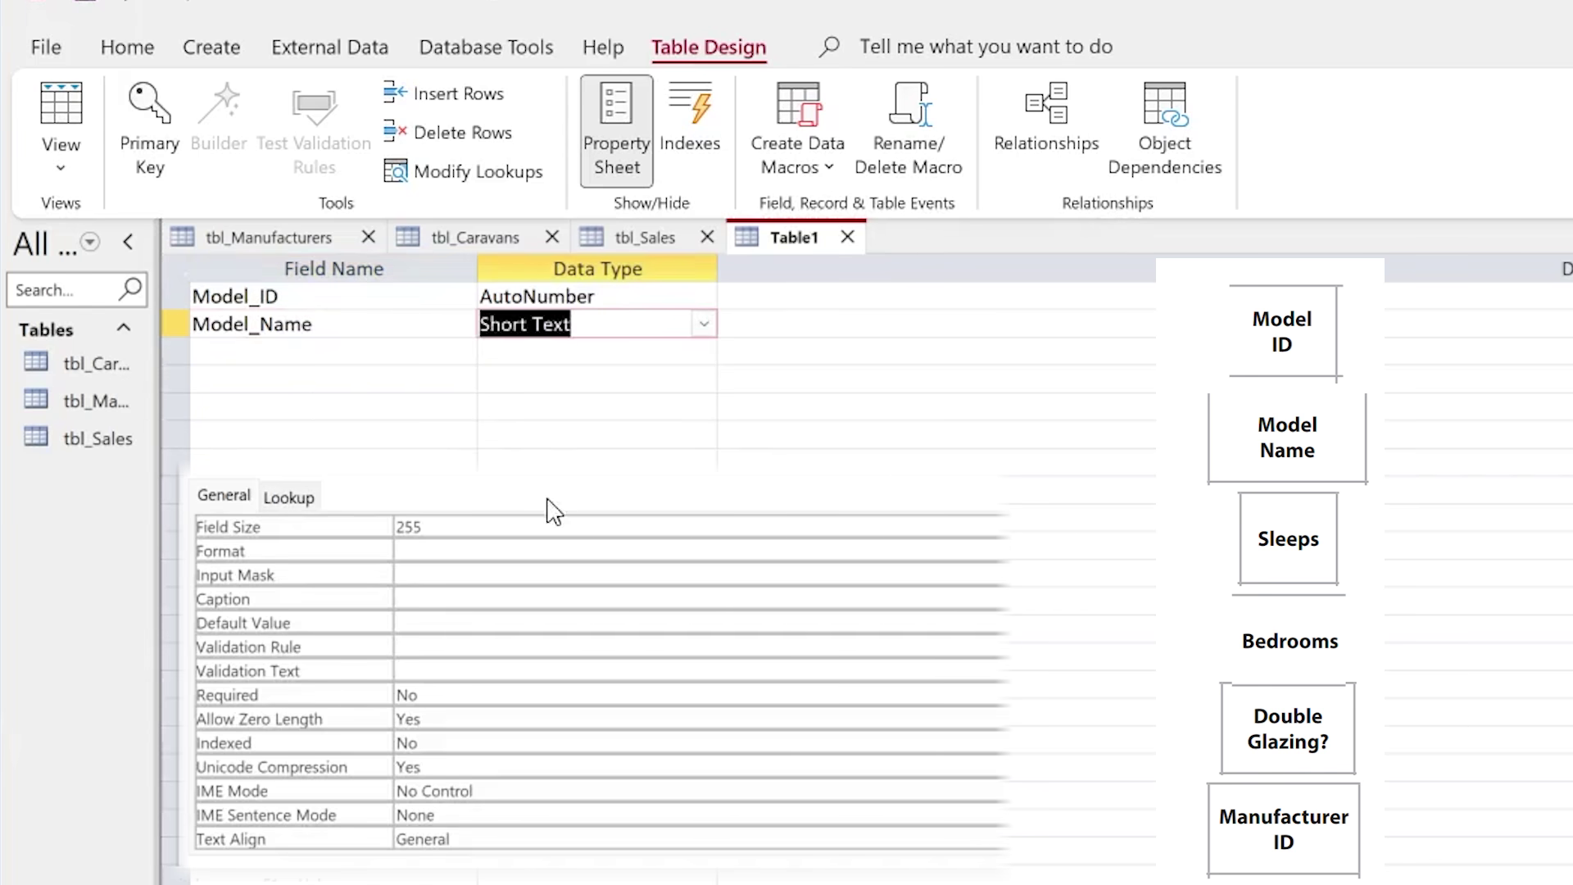
{"action": "left_click", "coordinate": [415, 527]}
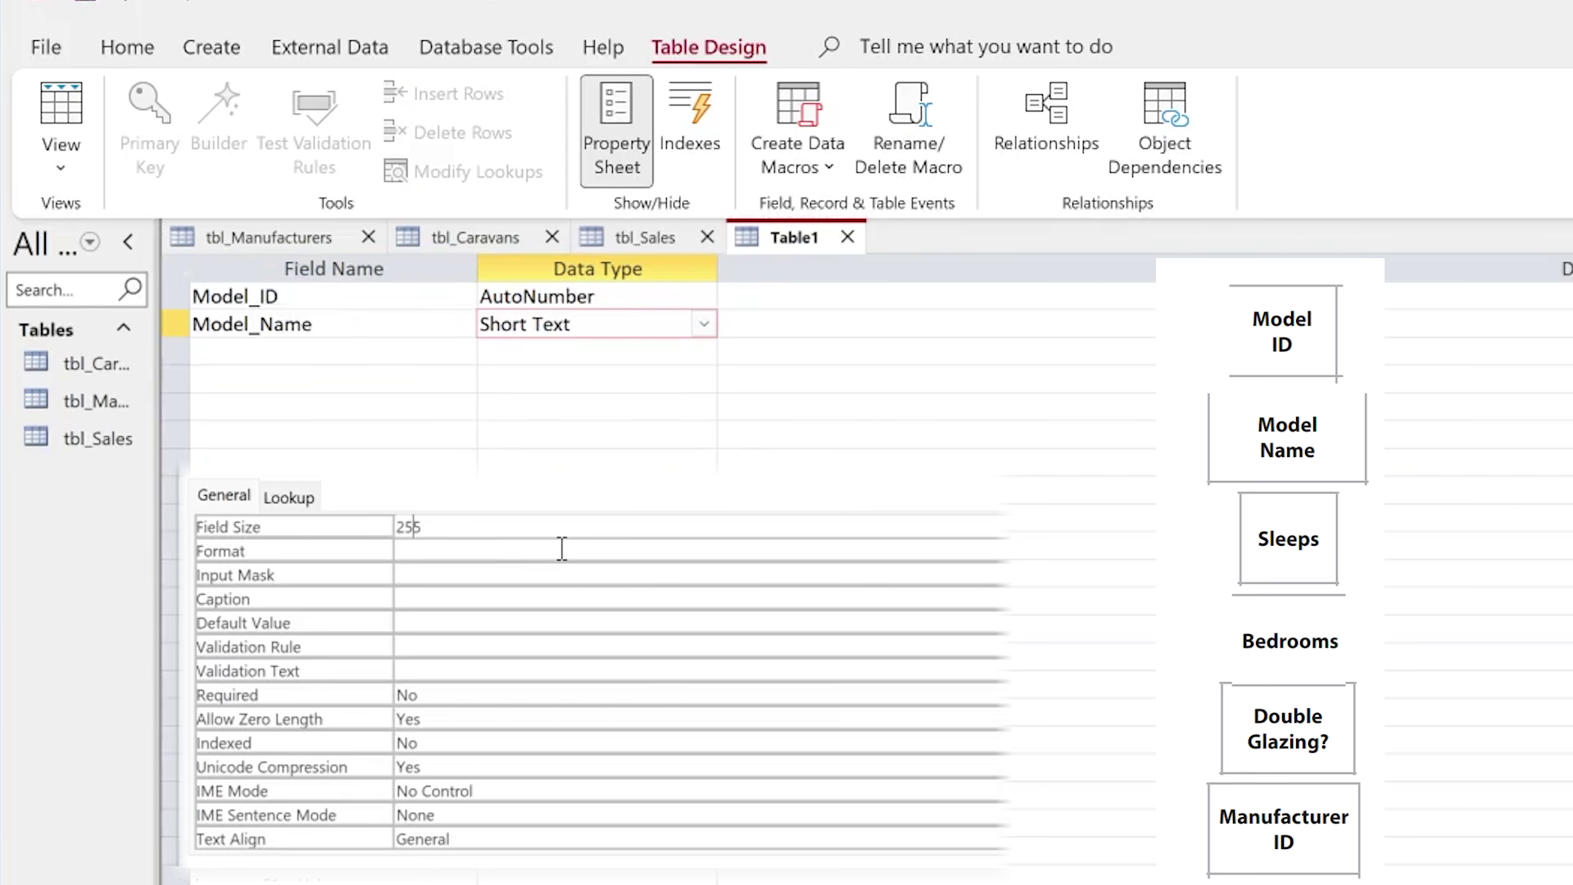
{"action": "key", "text": "BackSpace"}
- Add a field named Sleeps below Model_Name and set its data type to Number
{"action": "left_click", "coordinate": [396, 353]}
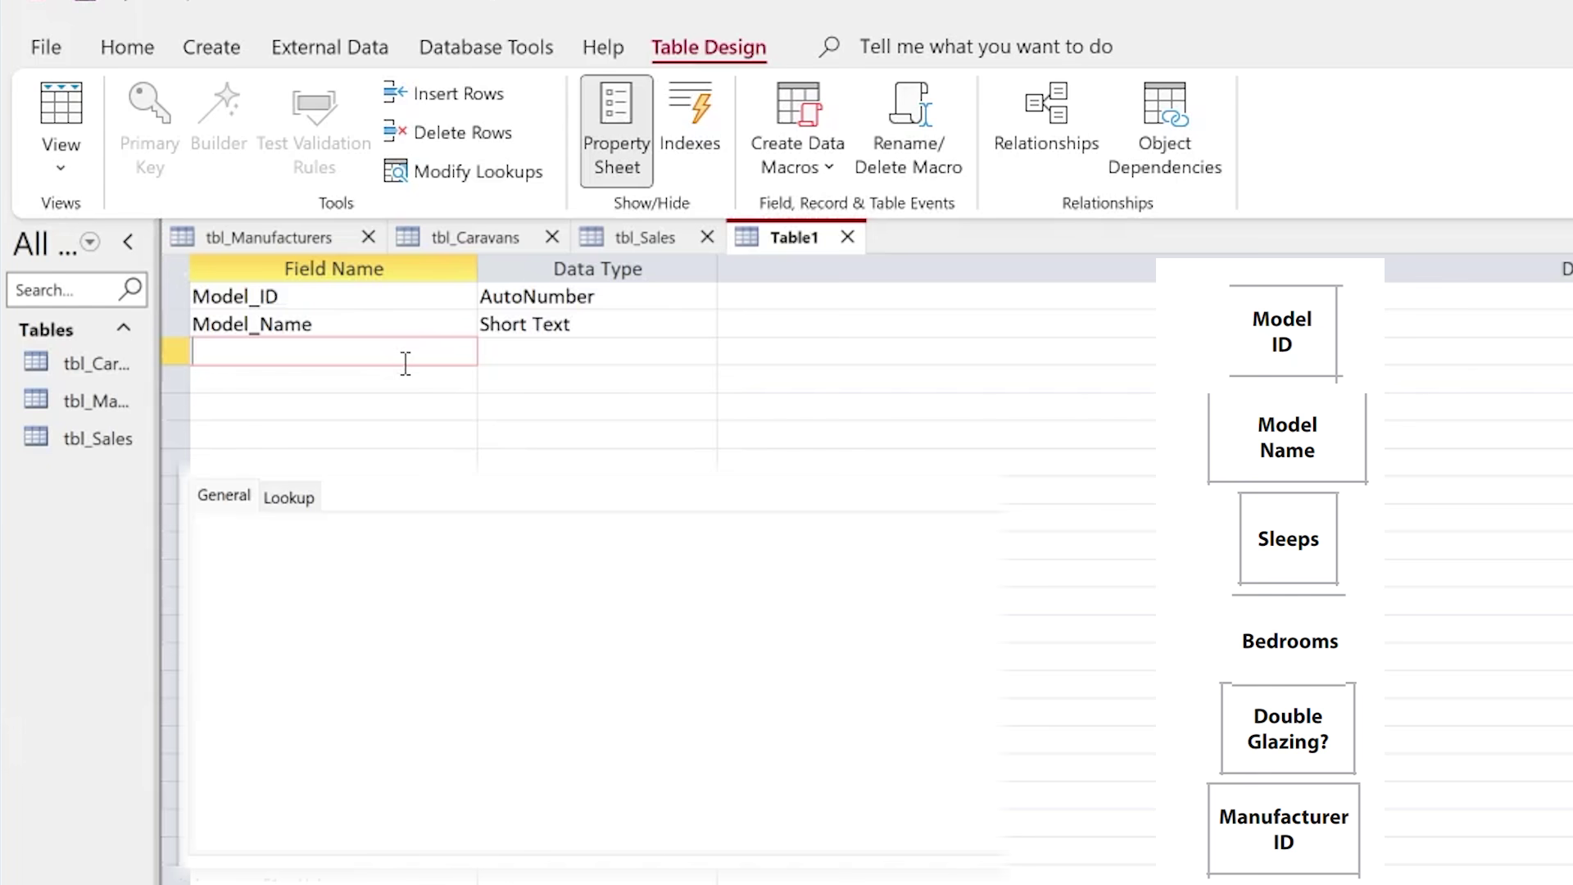
{"action": "type", "text": "Sleeps"}
{"action": "left_click", "coordinate": [551, 352]}
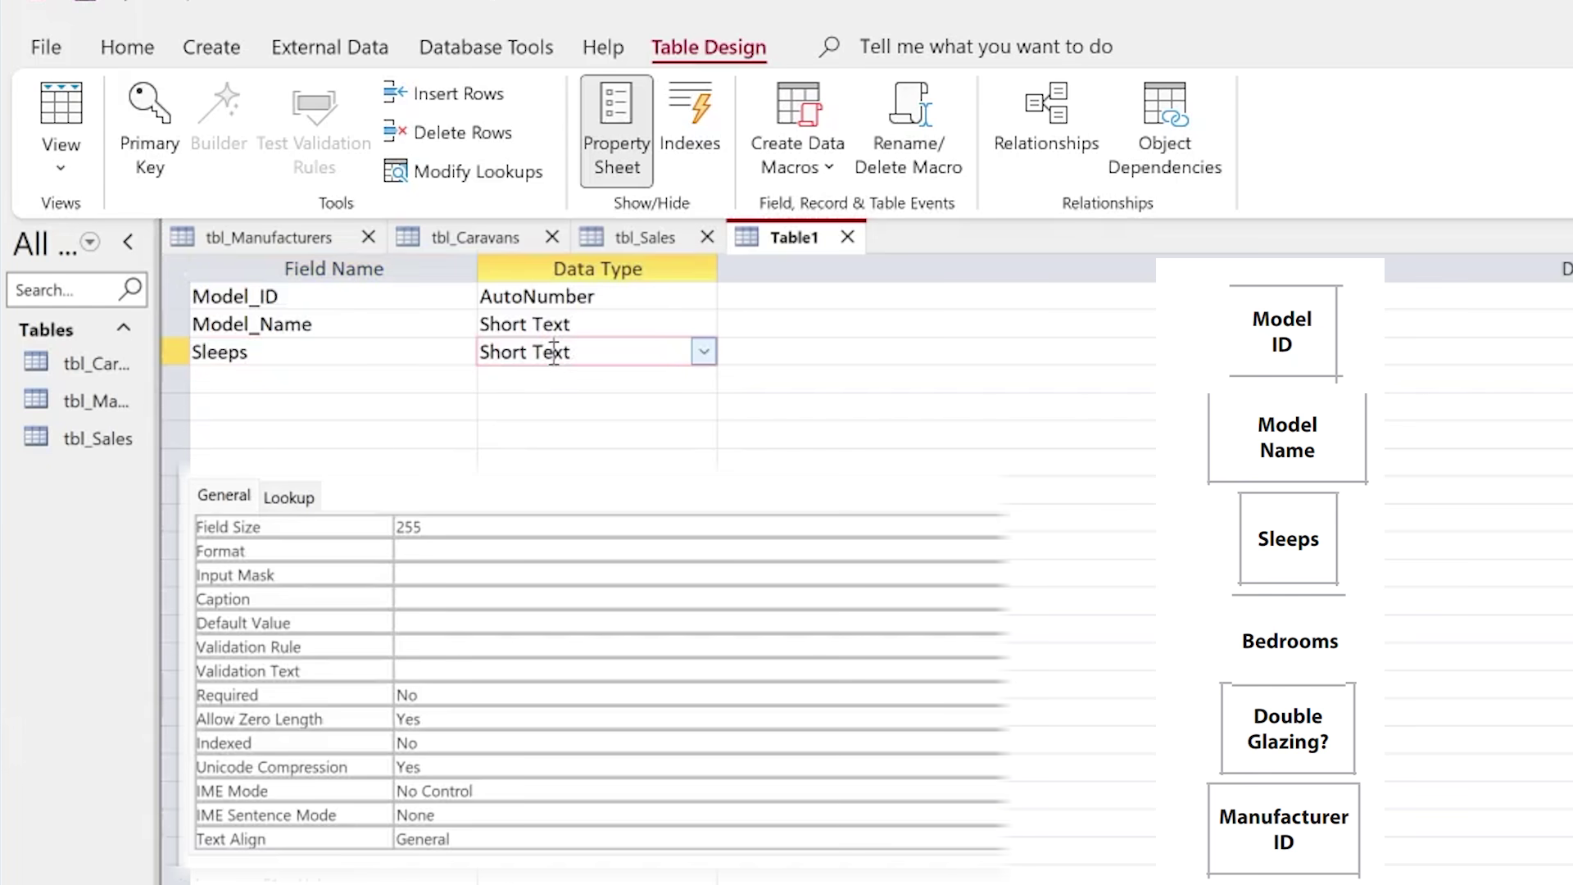
{"action": "left_click", "coordinate": [704, 353]}
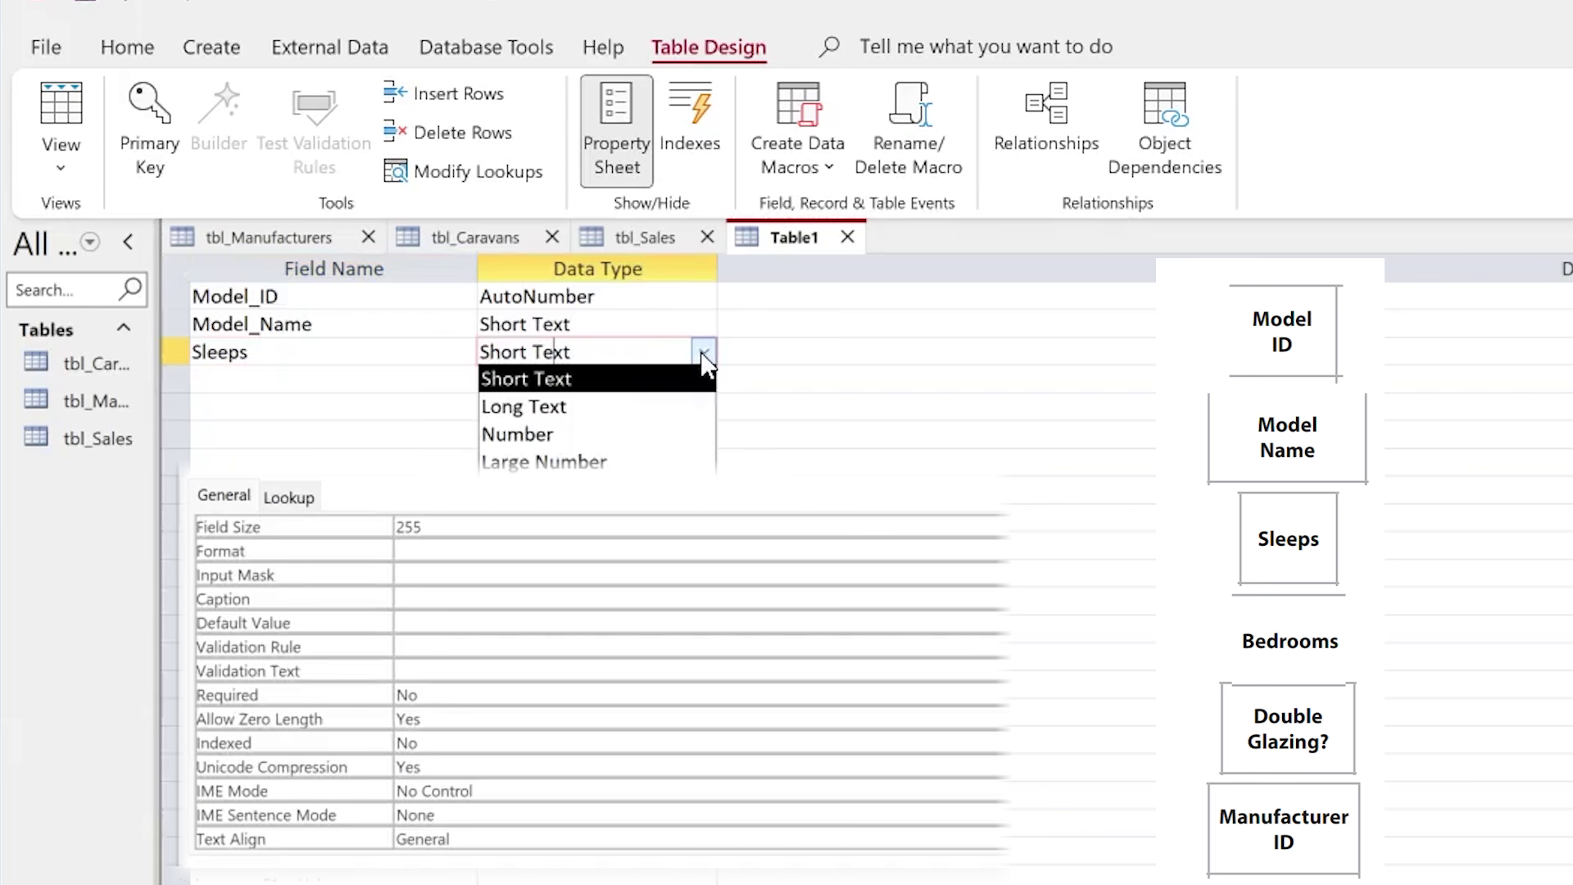
{"action": "left_click", "coordinate": [640, 433]}
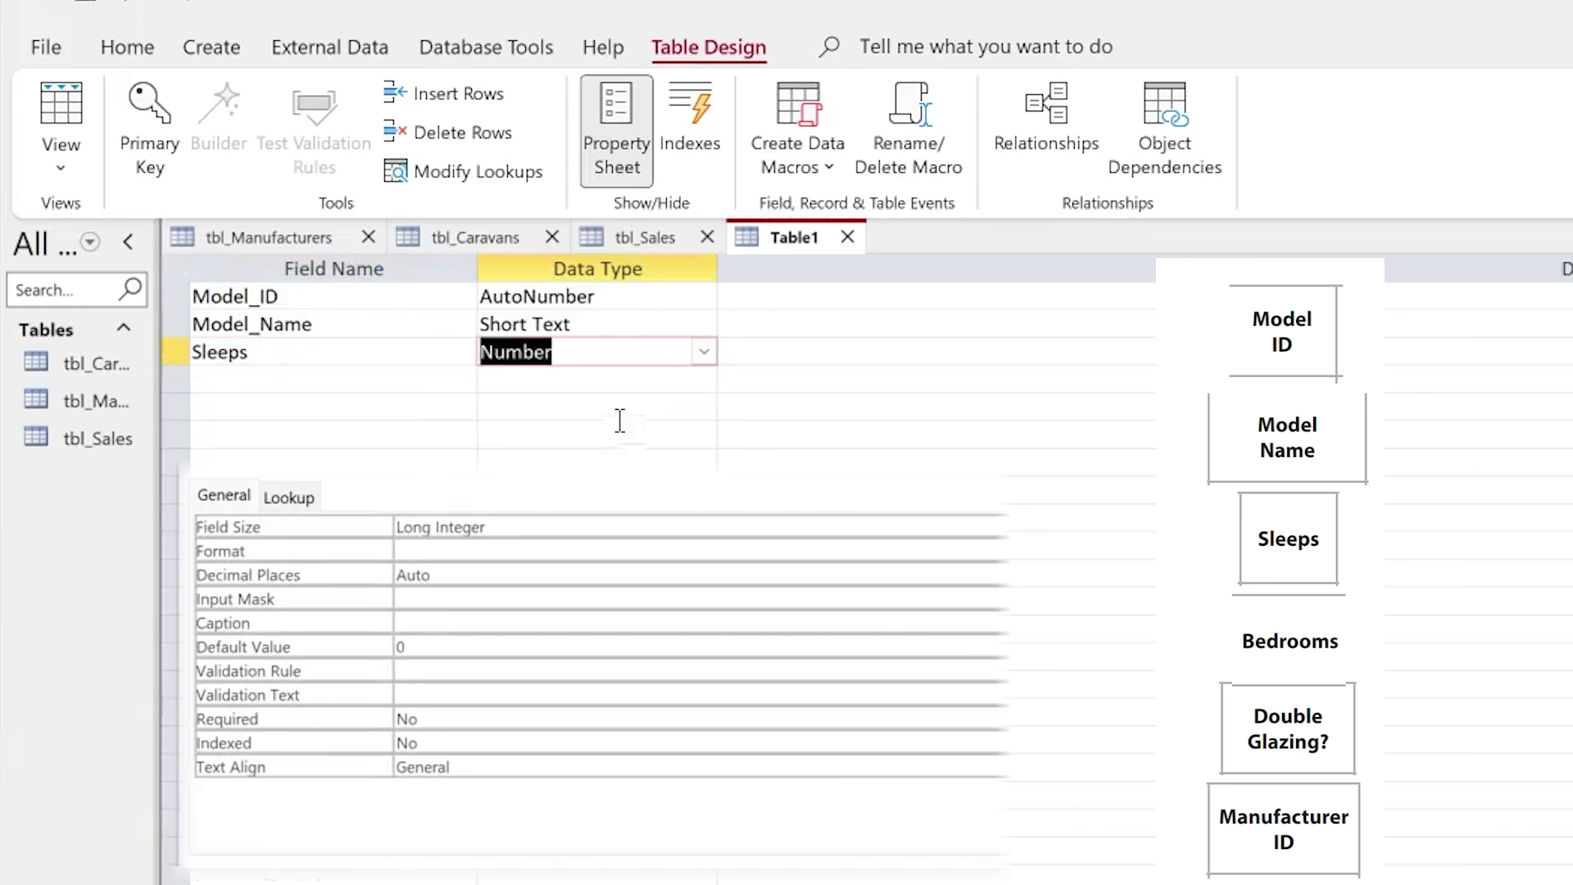
- Add a field named Bedrooms below Sleeps and set its data type to Number
{"action": "left_click", "coordinate": [320, 382]}
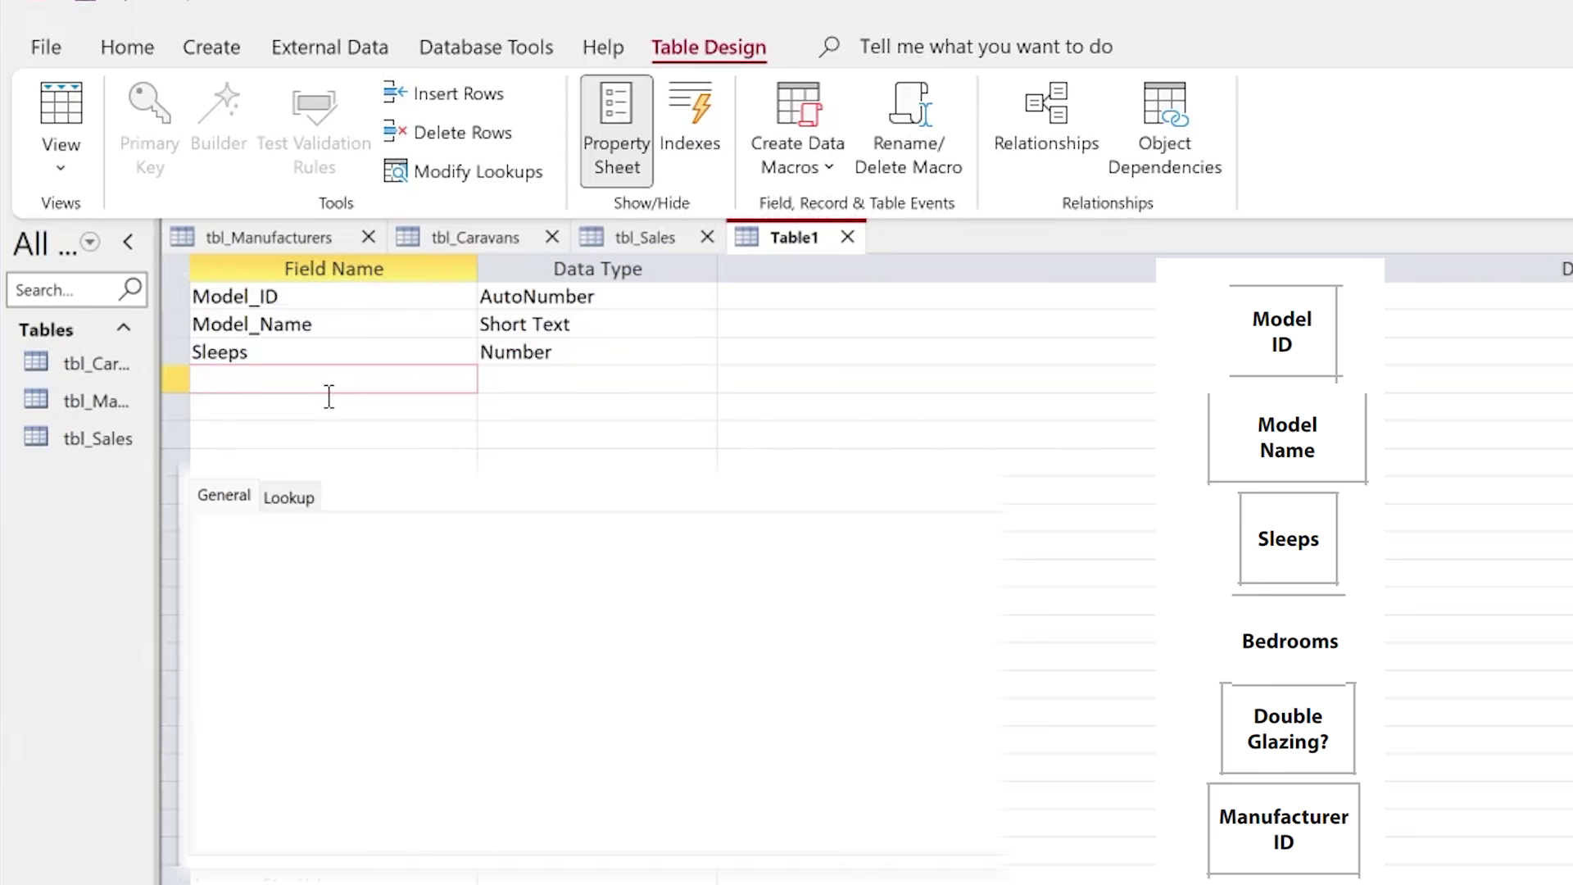
{"action": "type", "text": "Bedrooms"}
{"action": "left_click", "coordinate": [335, 418]}
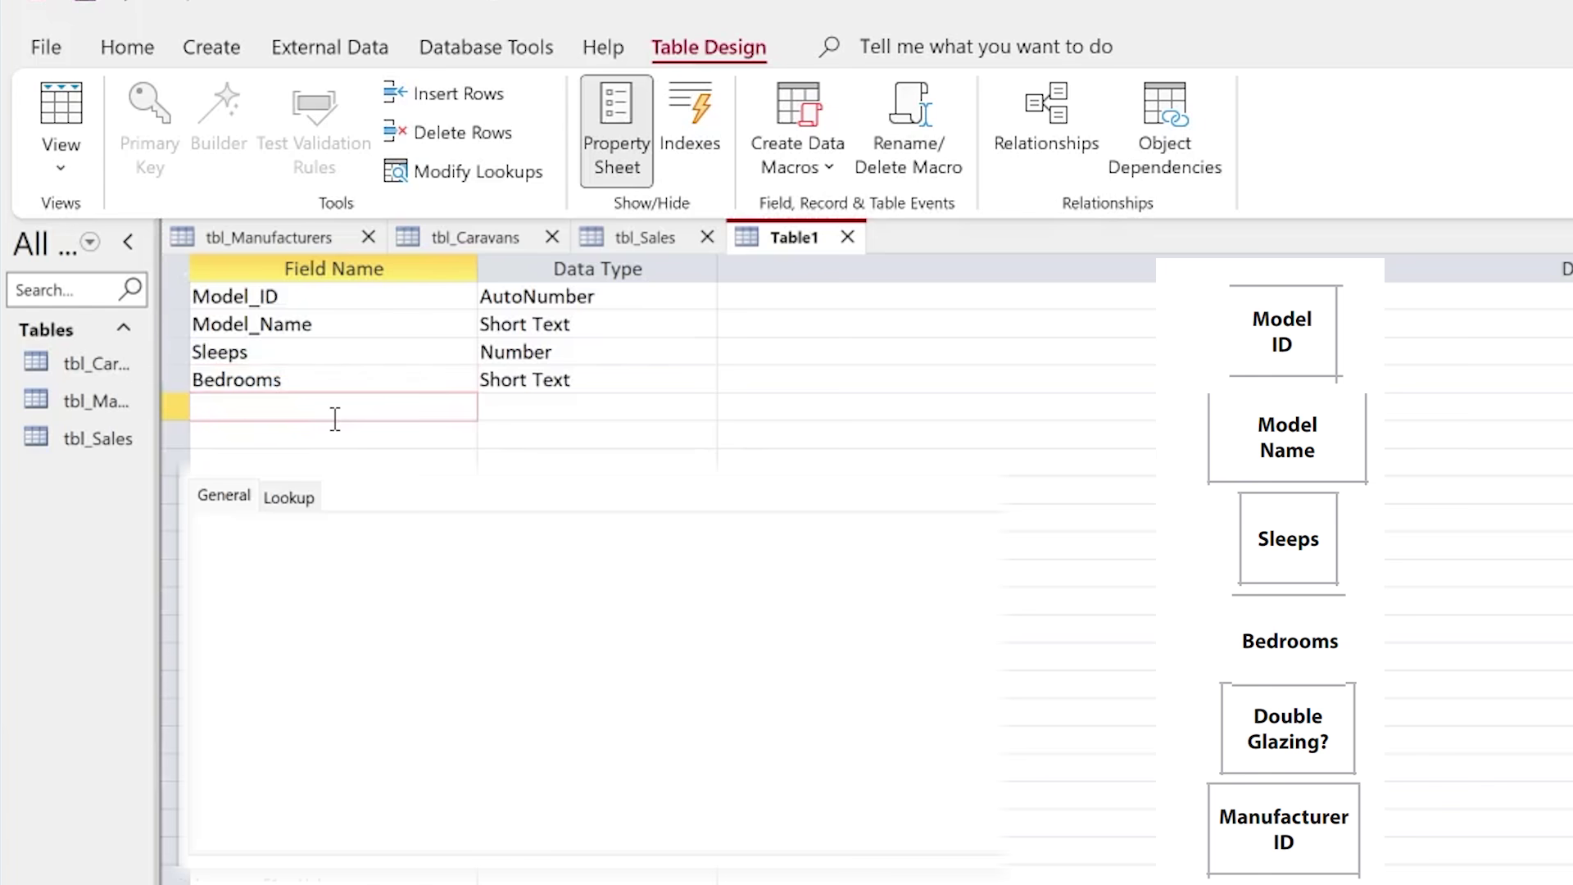
{"action": "left_click", "coordinate": [532, 385]}
{"action": "left_click", "coordinate": [707, 381]}
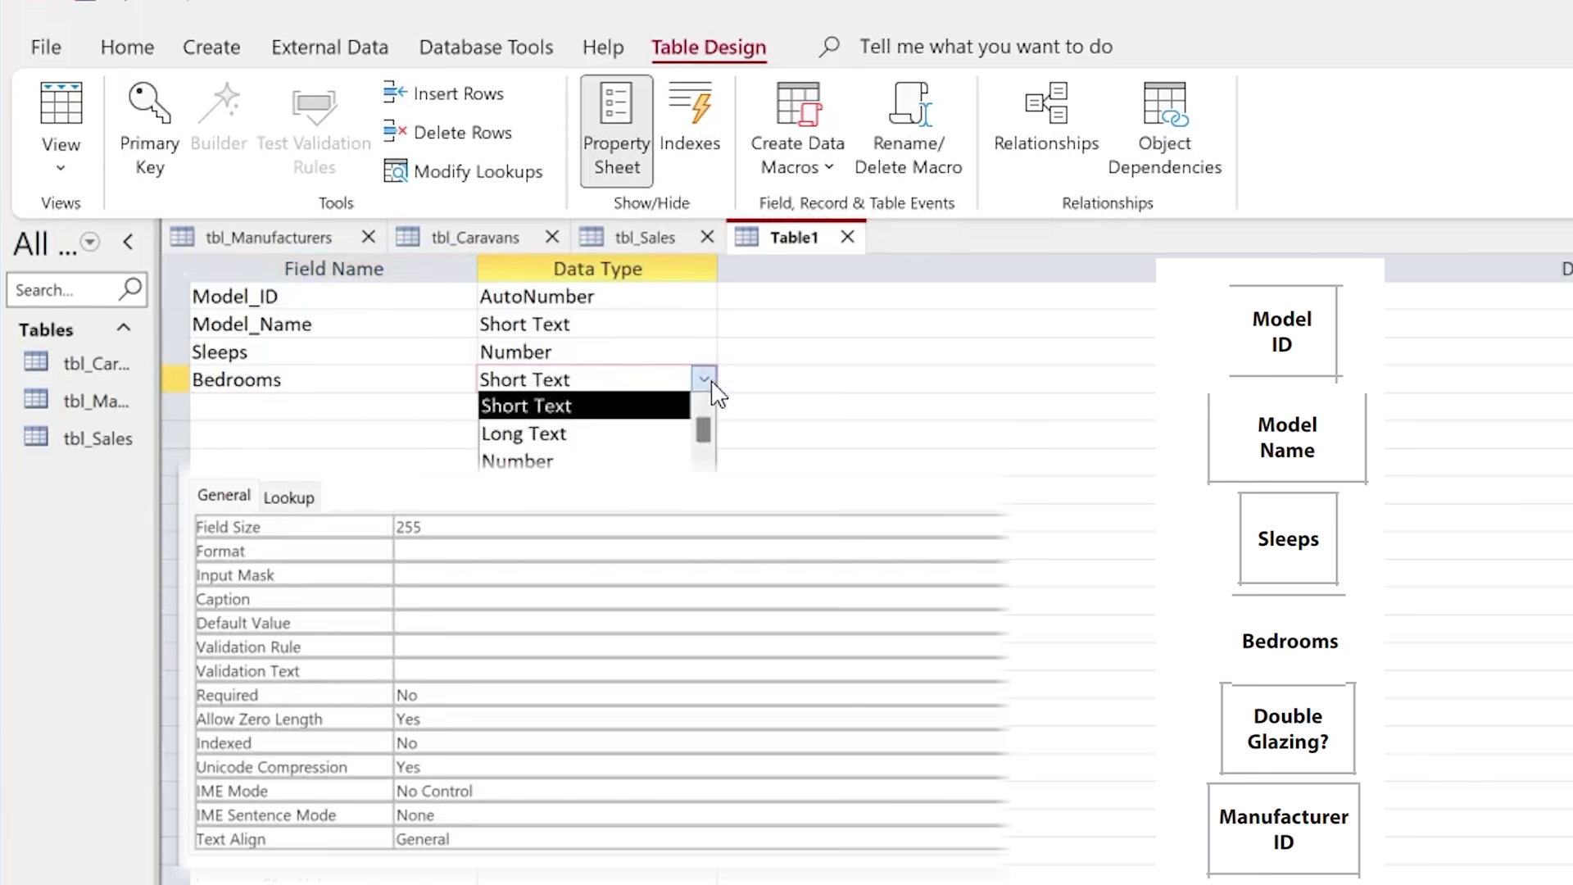
{"action": "left_click", "coordinate": [565, 461]}
- Add a field named "Double Glazing?" below Bedrooms and set its data type to Yes/No
{"action": "left_click", "coordinate": [292, 416]}
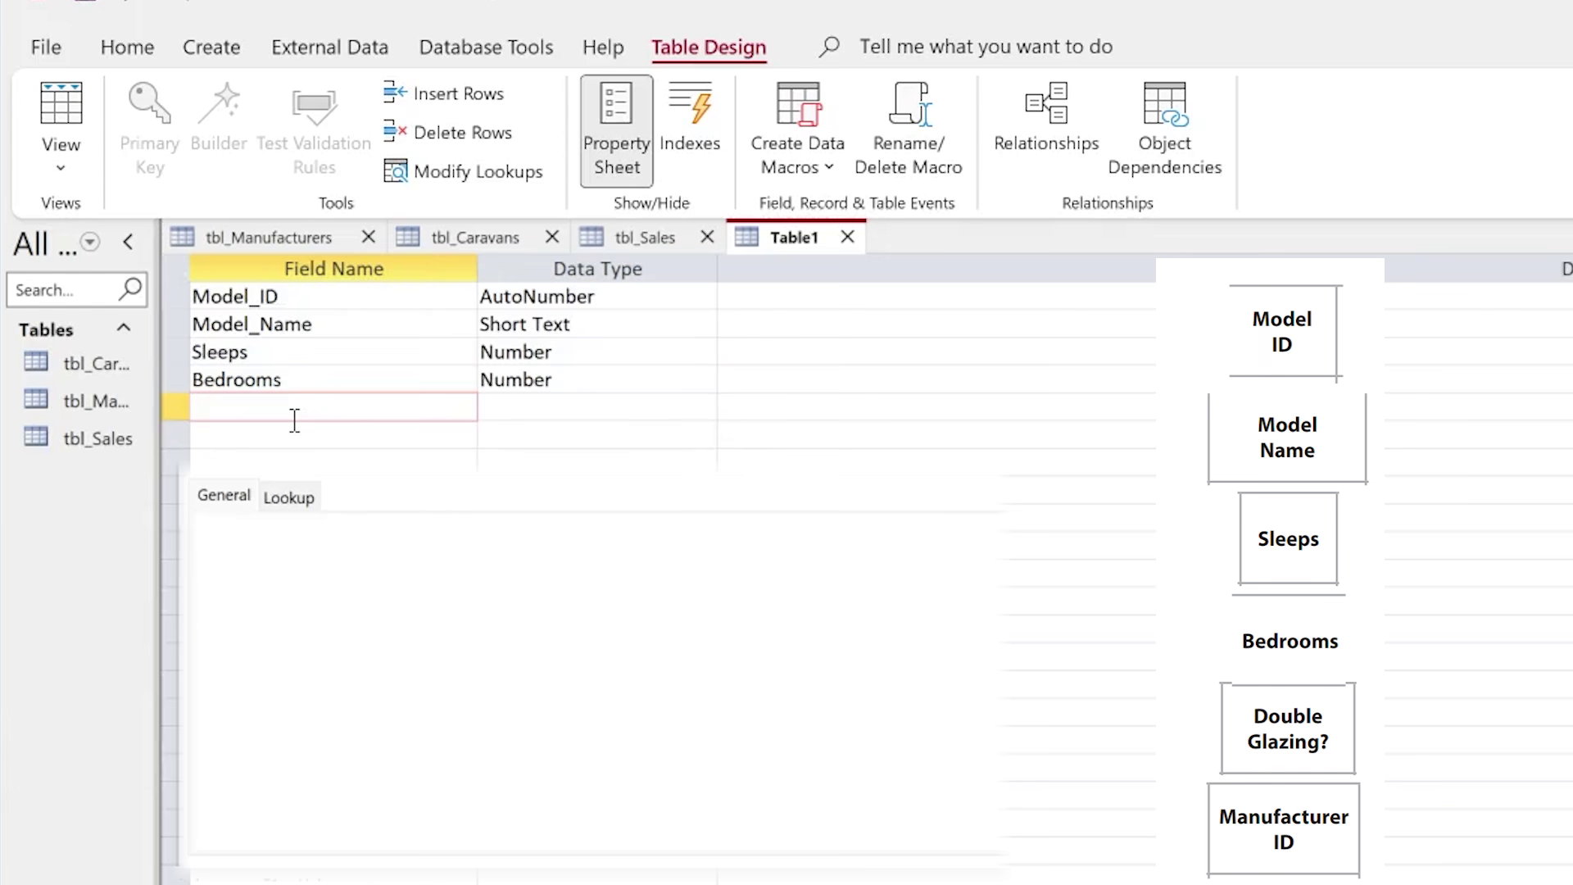
{"action": "type", "text": "Double GlaZING"}
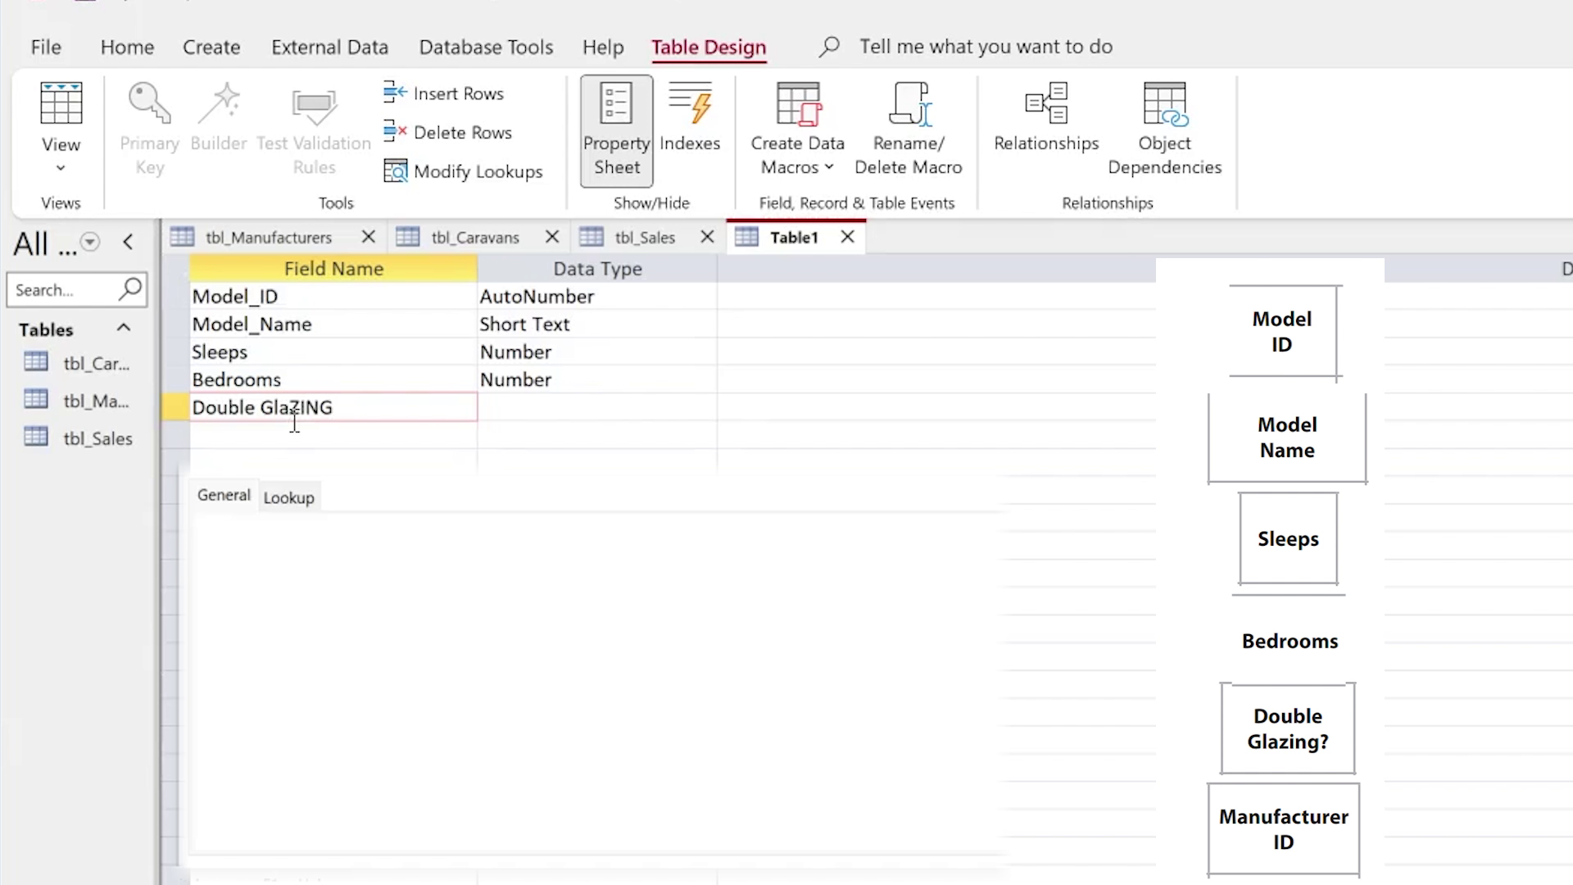
{"action": "key", "text": "BackSpace"}
{"action": "key", "text": "BackSpace"}
{"action": "key", "text": "BackSpace"}
{"action": "key", "text": "BackSpace"}
{"action": "type", "text": "zing?"}
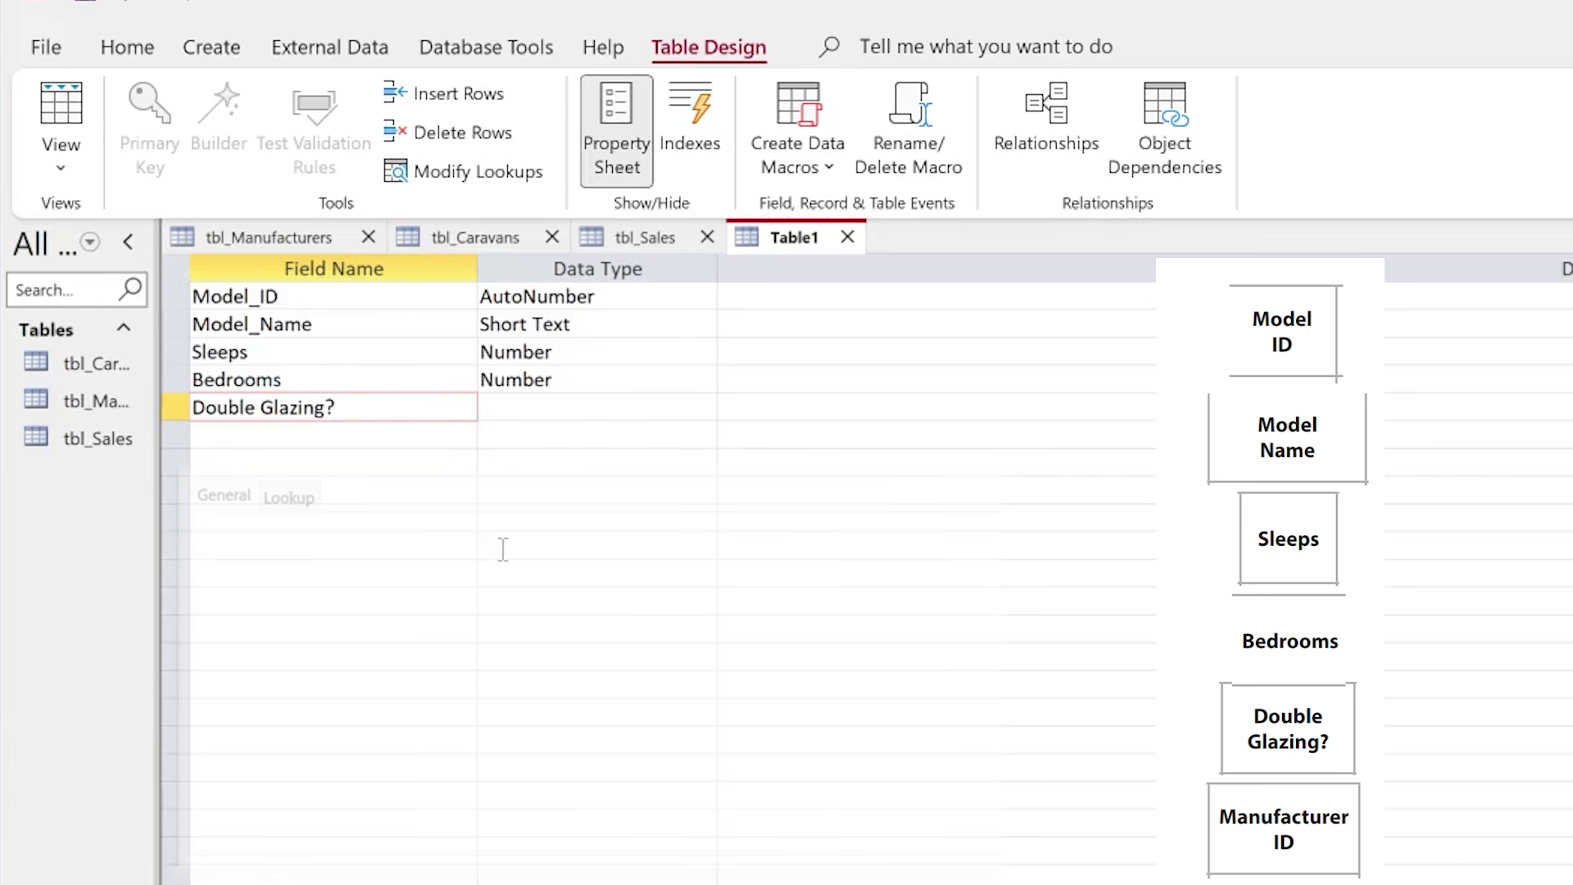
{"action": "left_click", "coordinate": [544, 404]}
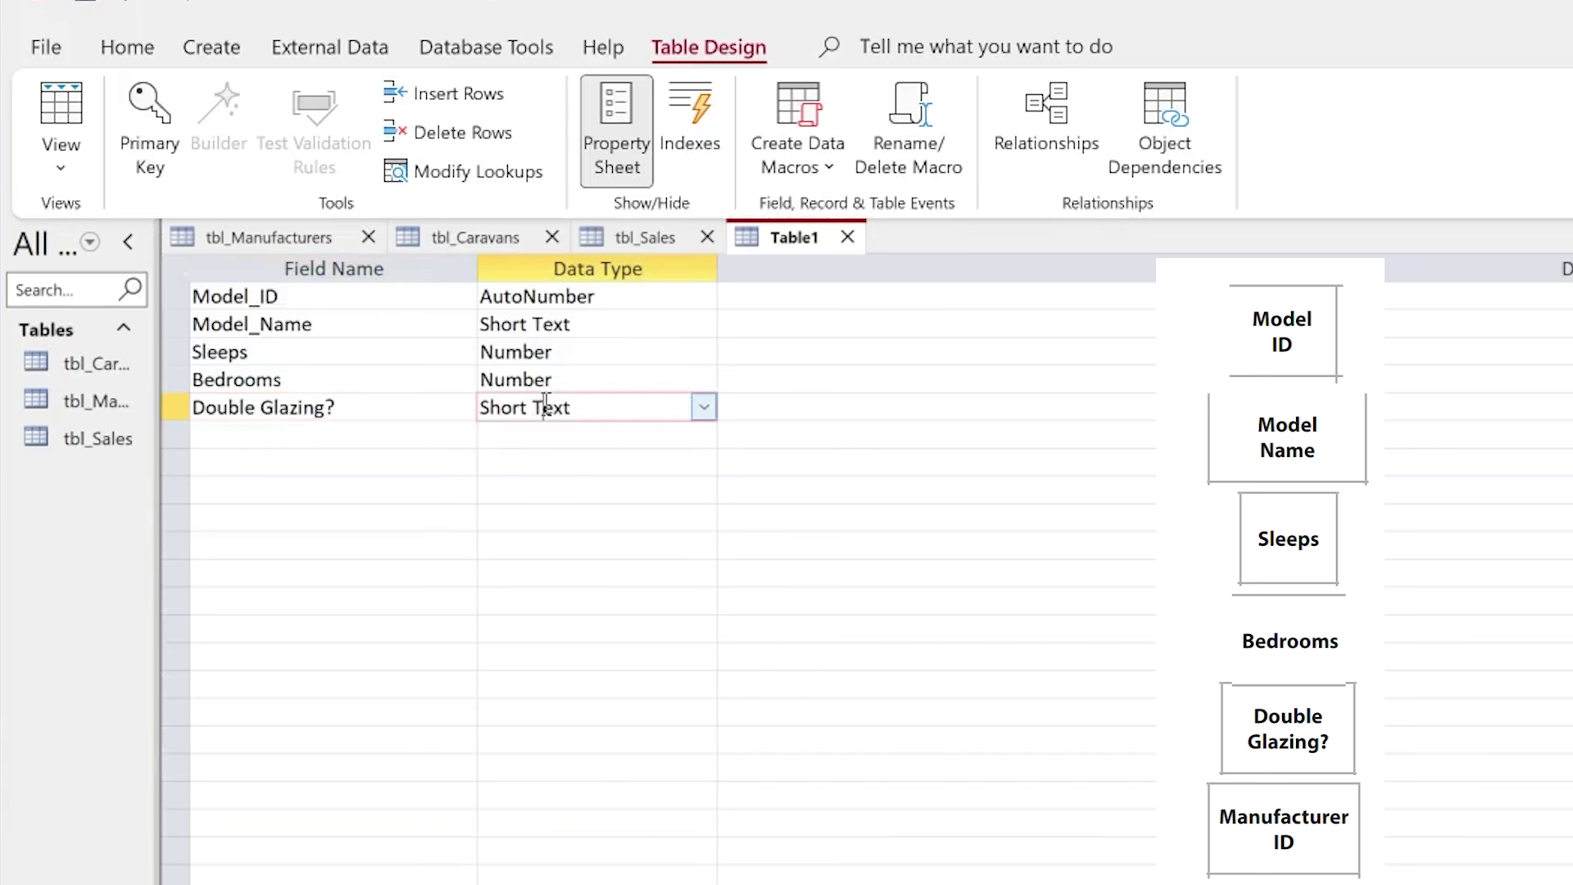
{"action": "left_click", "coordinate": [703, 410]}
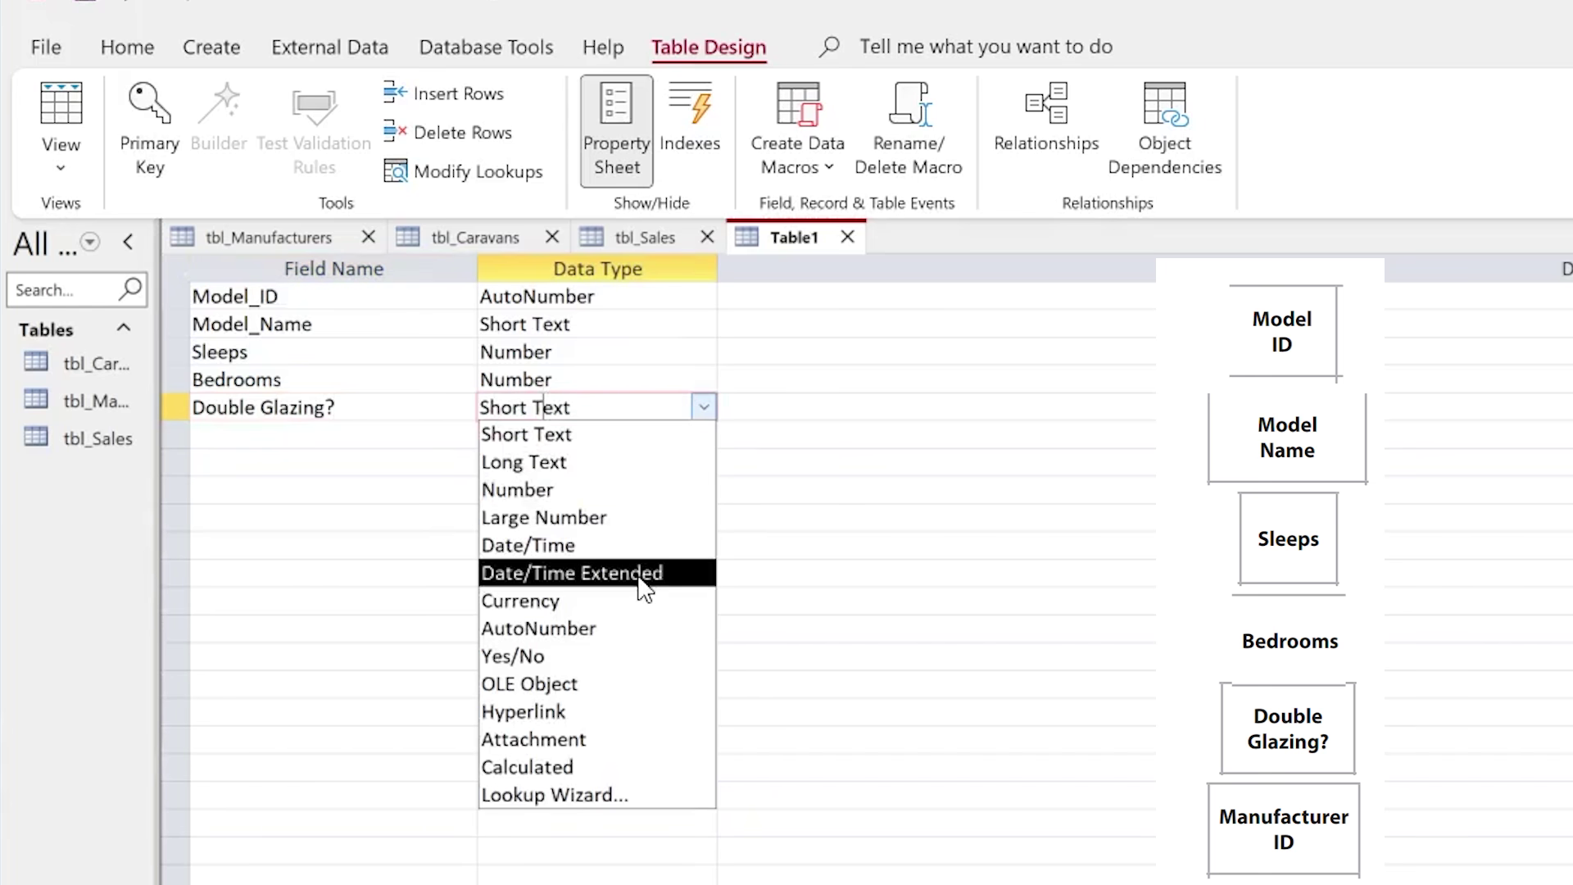
{"action": "left_click", "coordinate": [627, 656]}
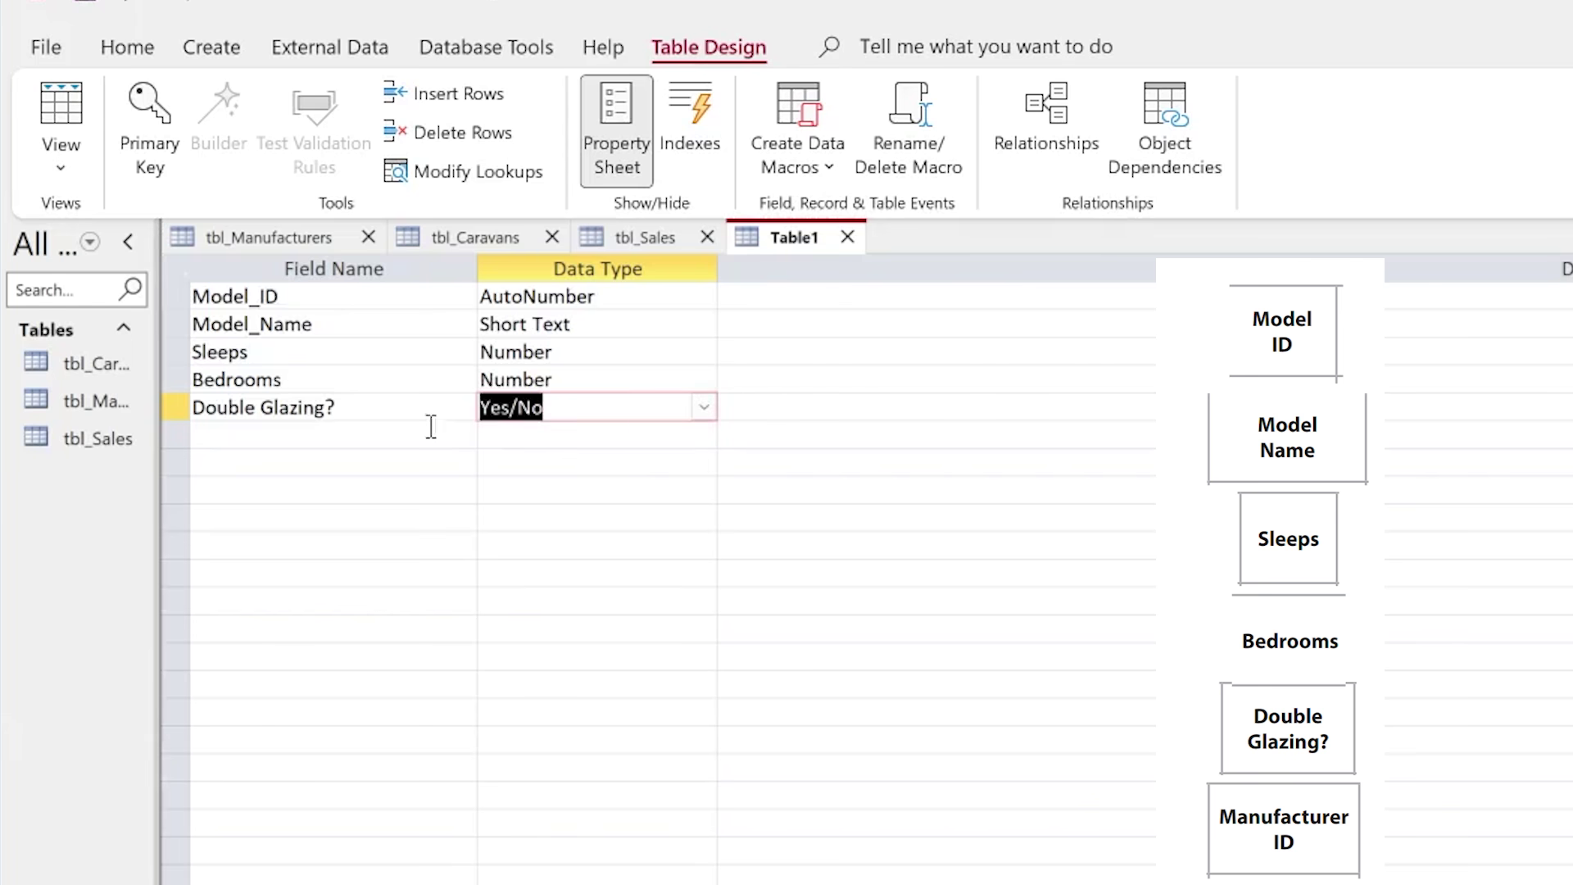
- Add a field named Manfacture_ID as the sixth field of Table1 and set its data type to Number
{"action": "left_click", "coordinate": [378, 440]}
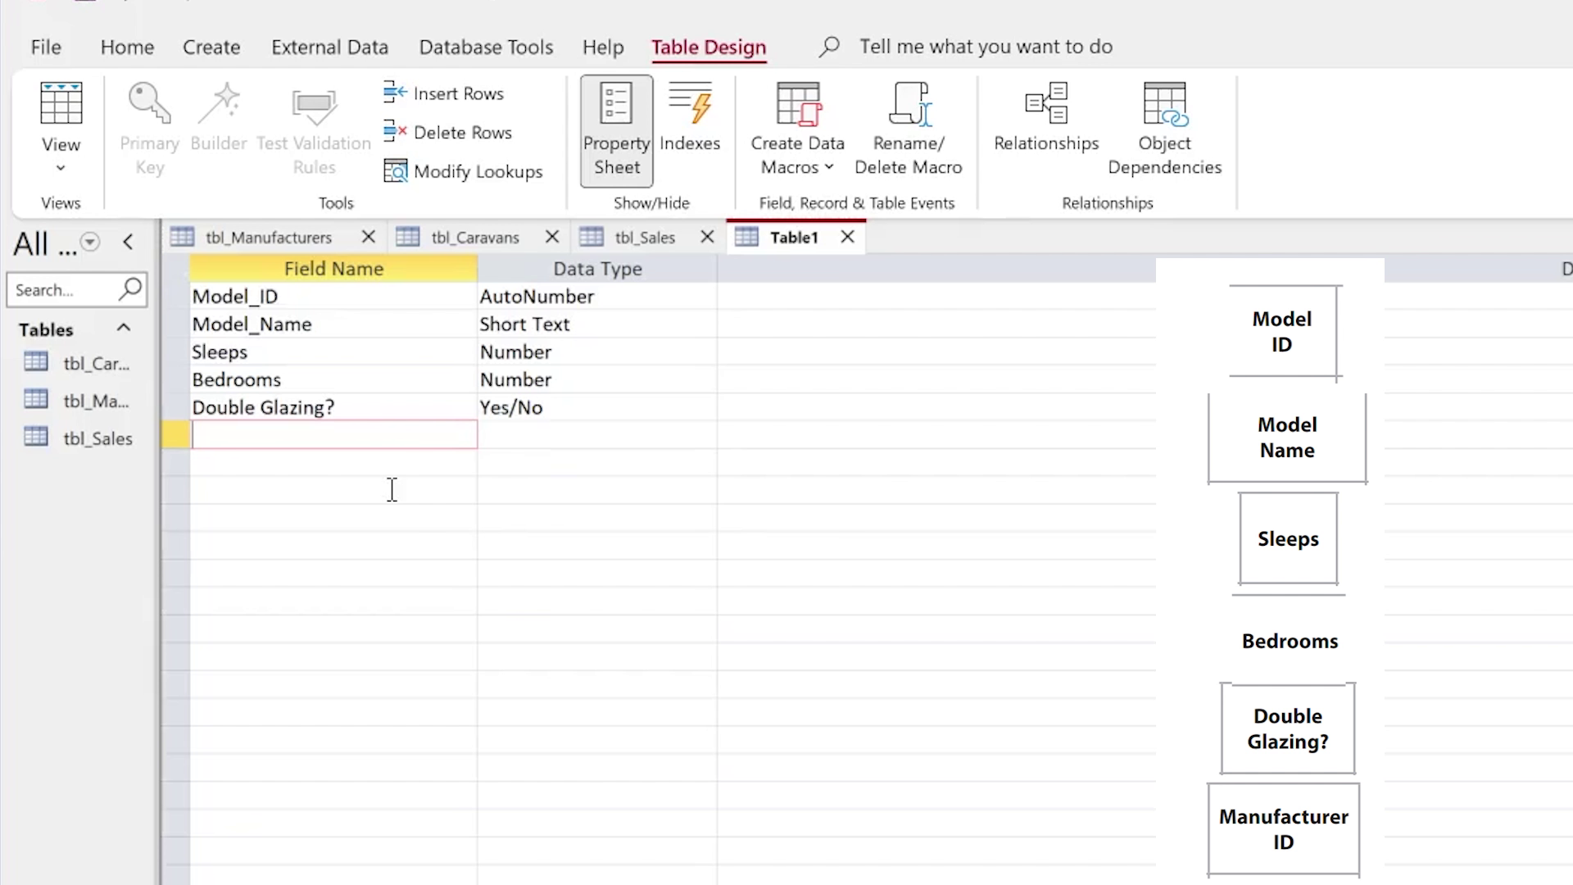
{"action": "type", "text": "Manfacture_ID"}
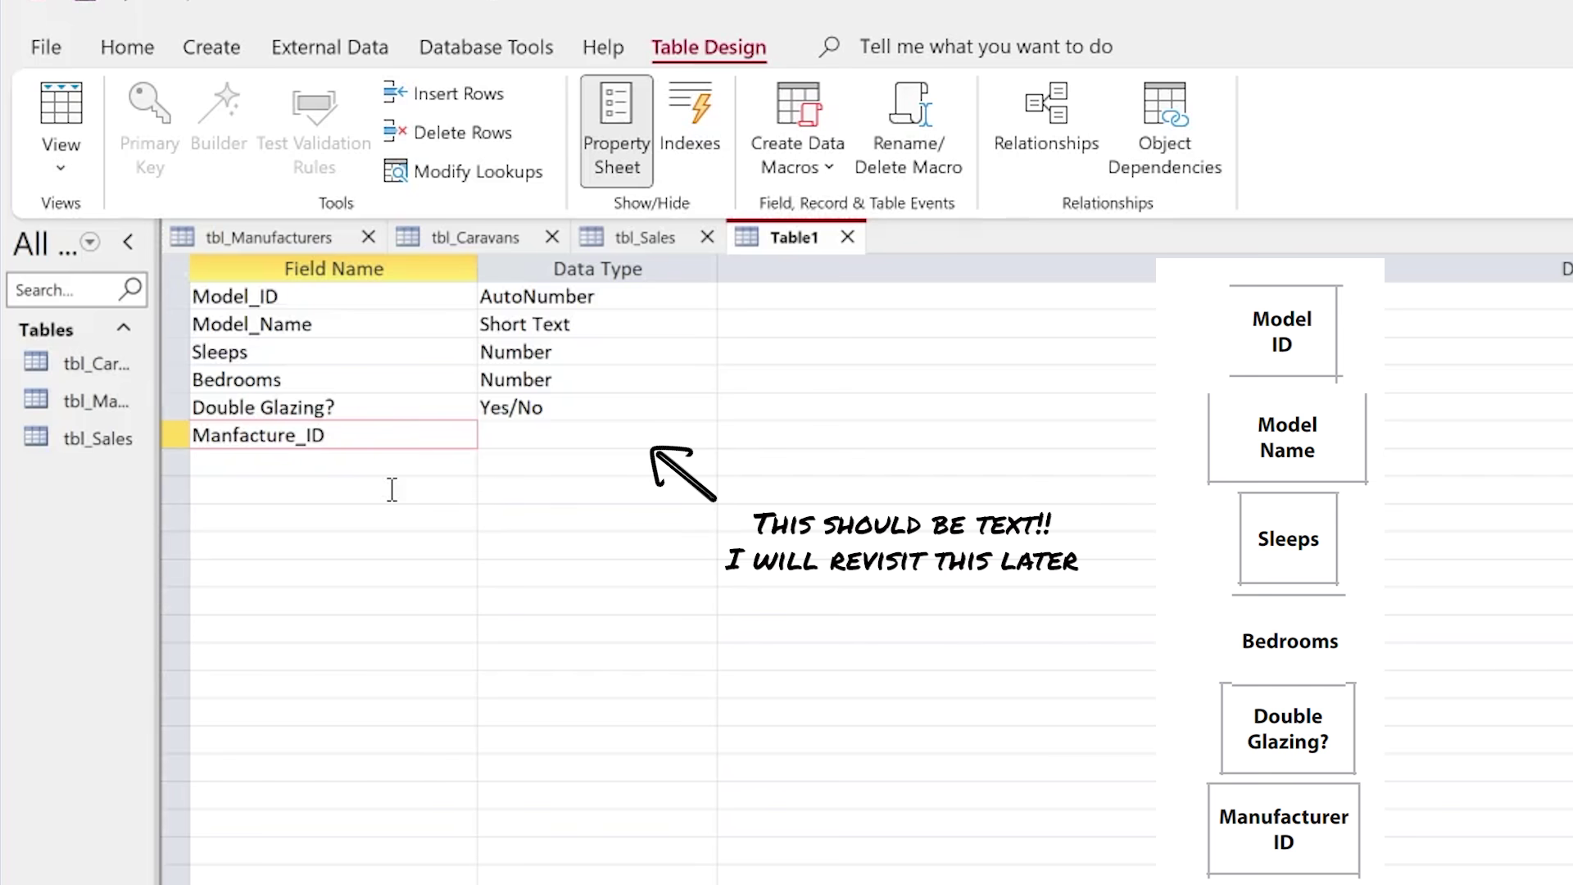
{"action": "left_click", "coordinate": [543, 437]}
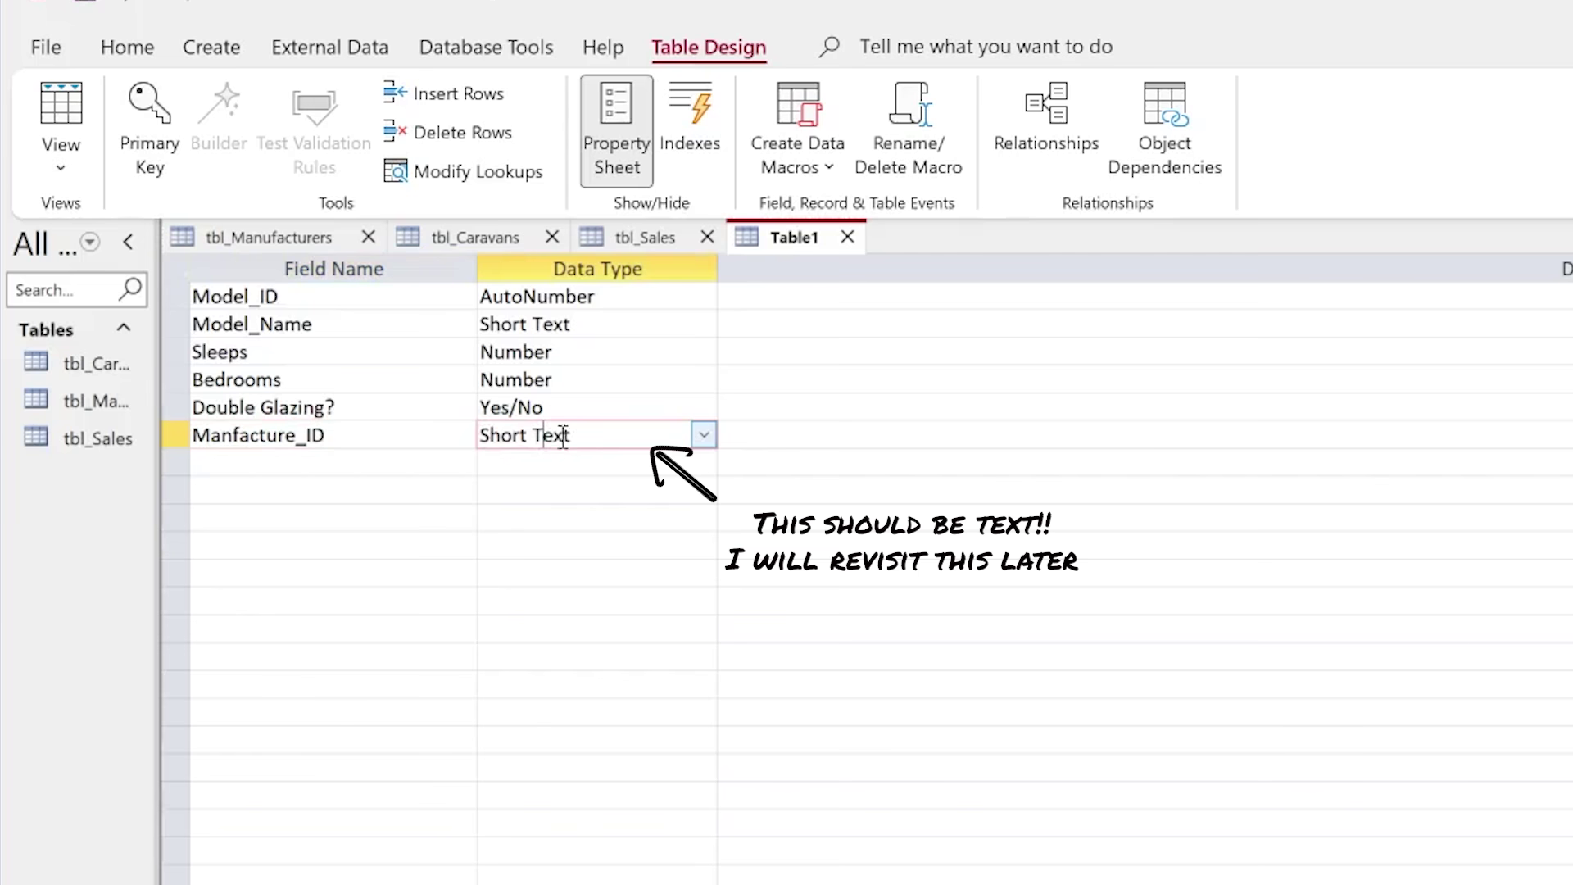
{"action": "left_click", "coordinate": [706, 435]}
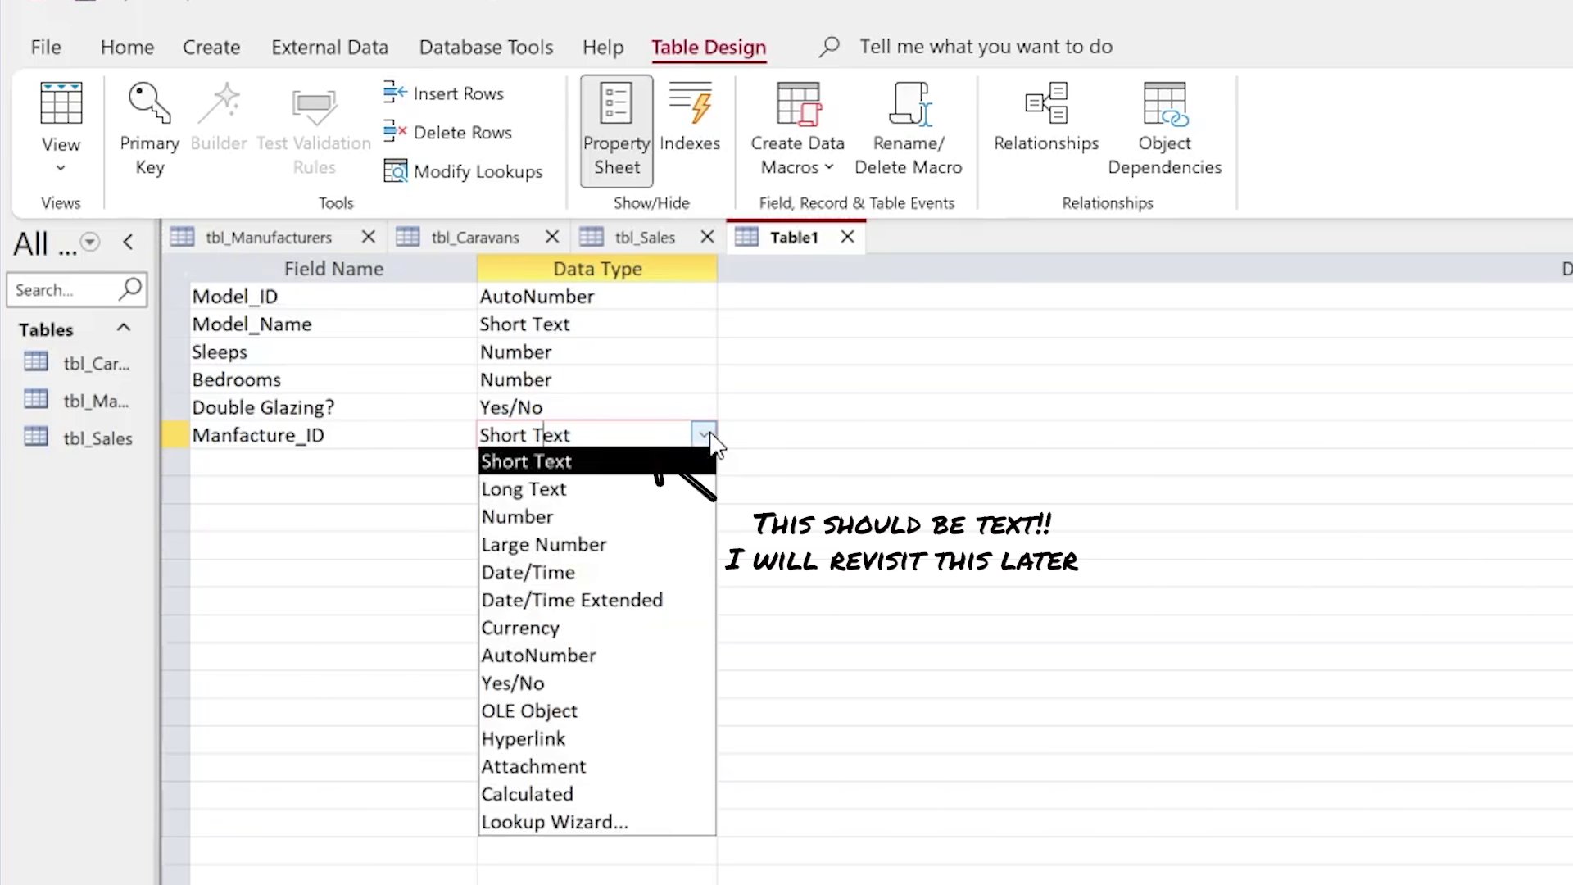
{"action": "left_click", "coordinate": [611, 518]}
{"action": "left_click", "coordinate": [826, 404]}
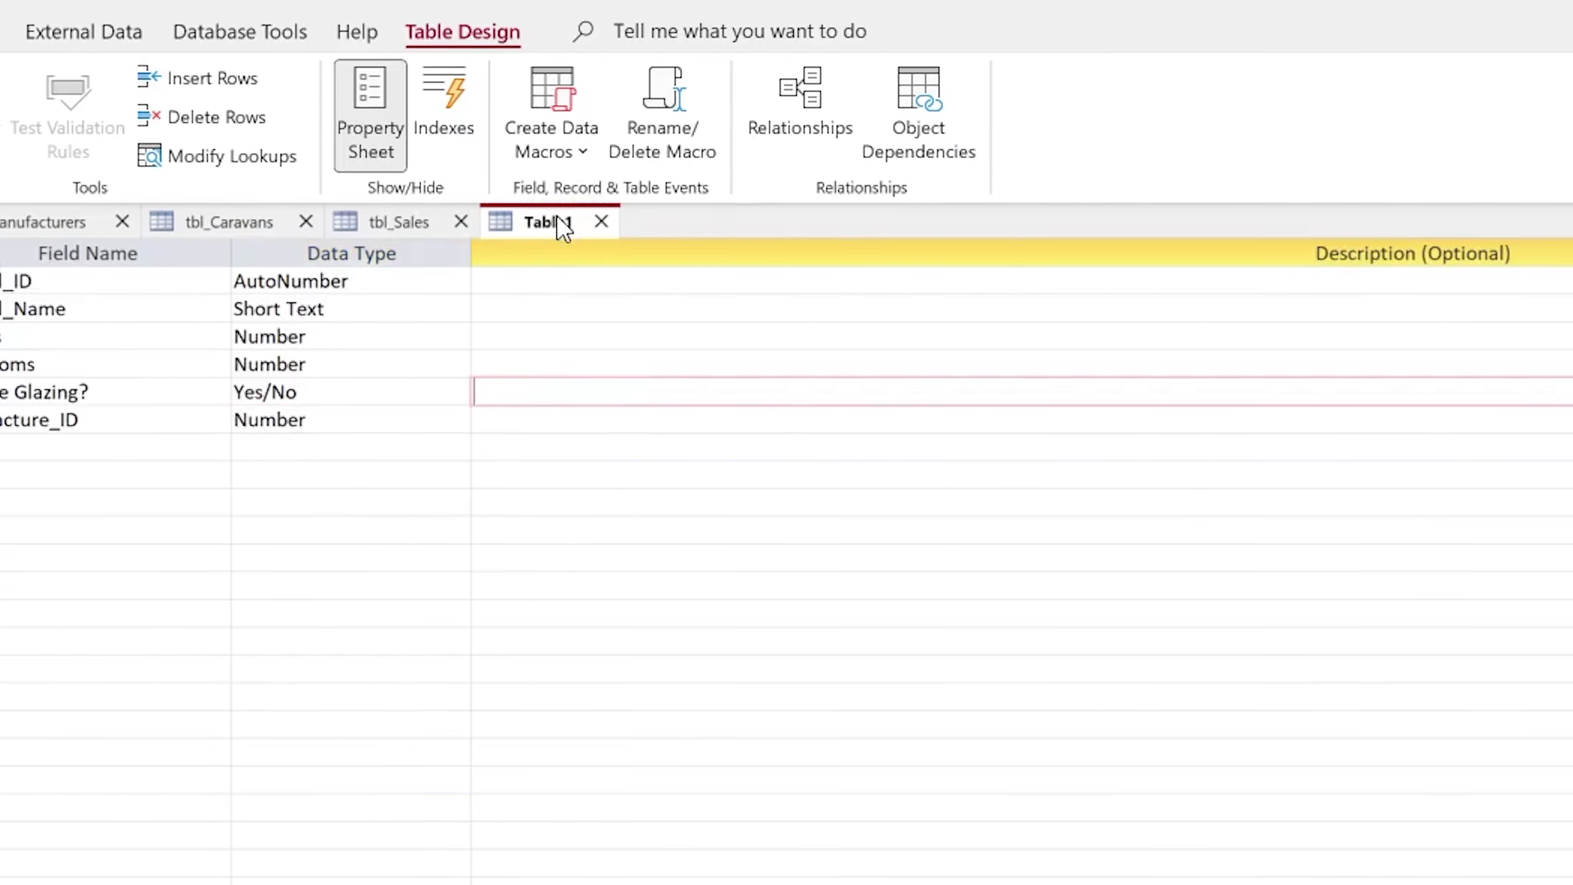
- Try to save Table1 under the name tbl_Models
{"action": "right_click", "coordinate": [603, 228]}
{"action": "left_click", "coordinate": [661, 246]}
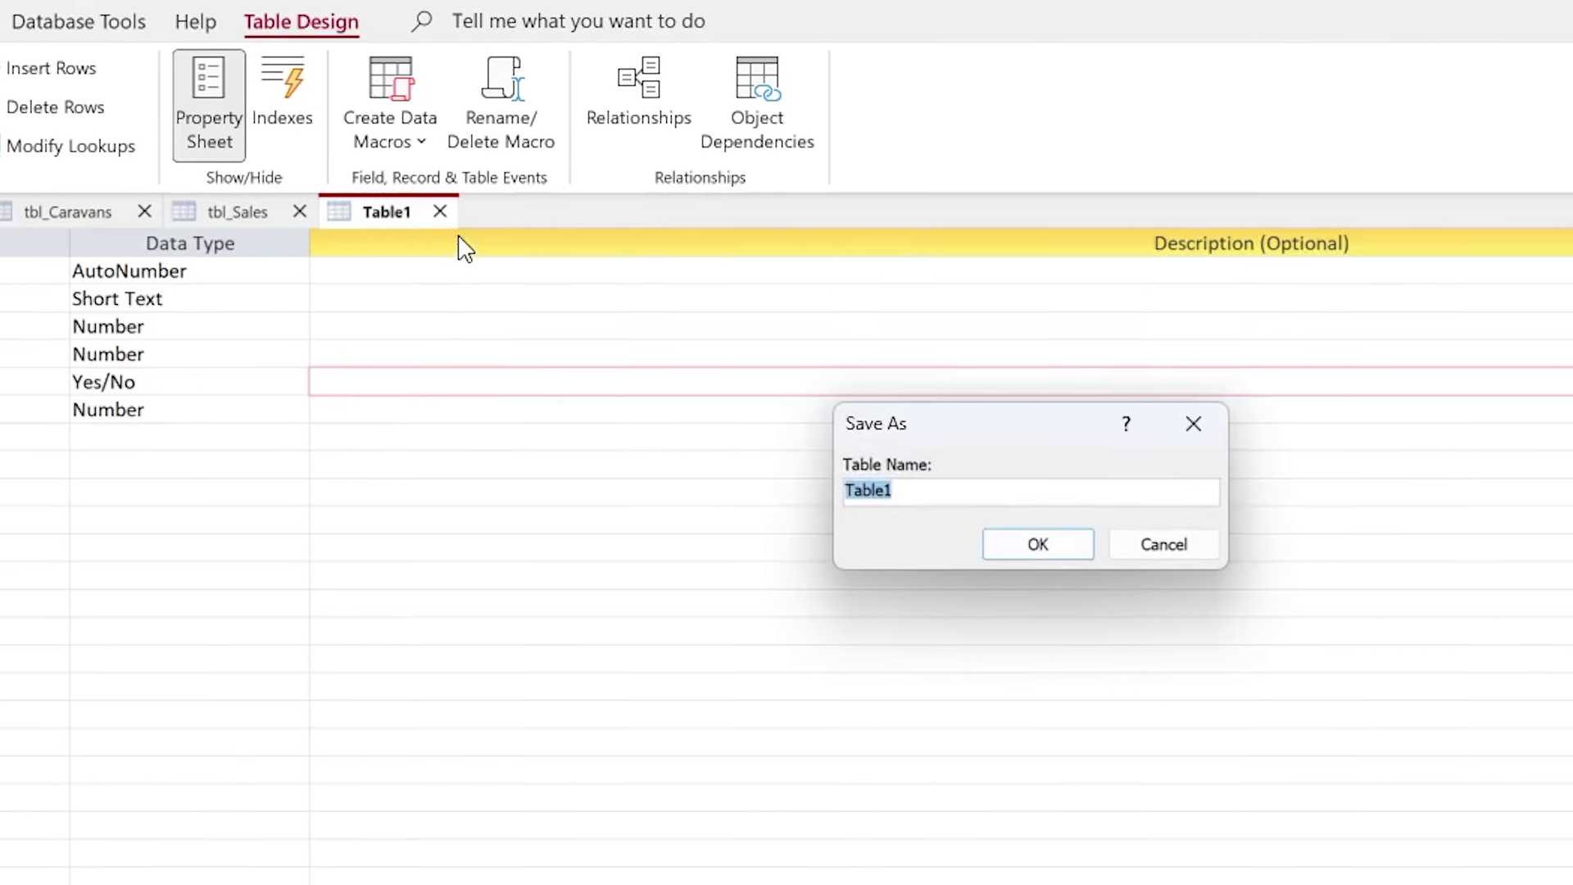
{"action": "type", "text": "tbl_"}
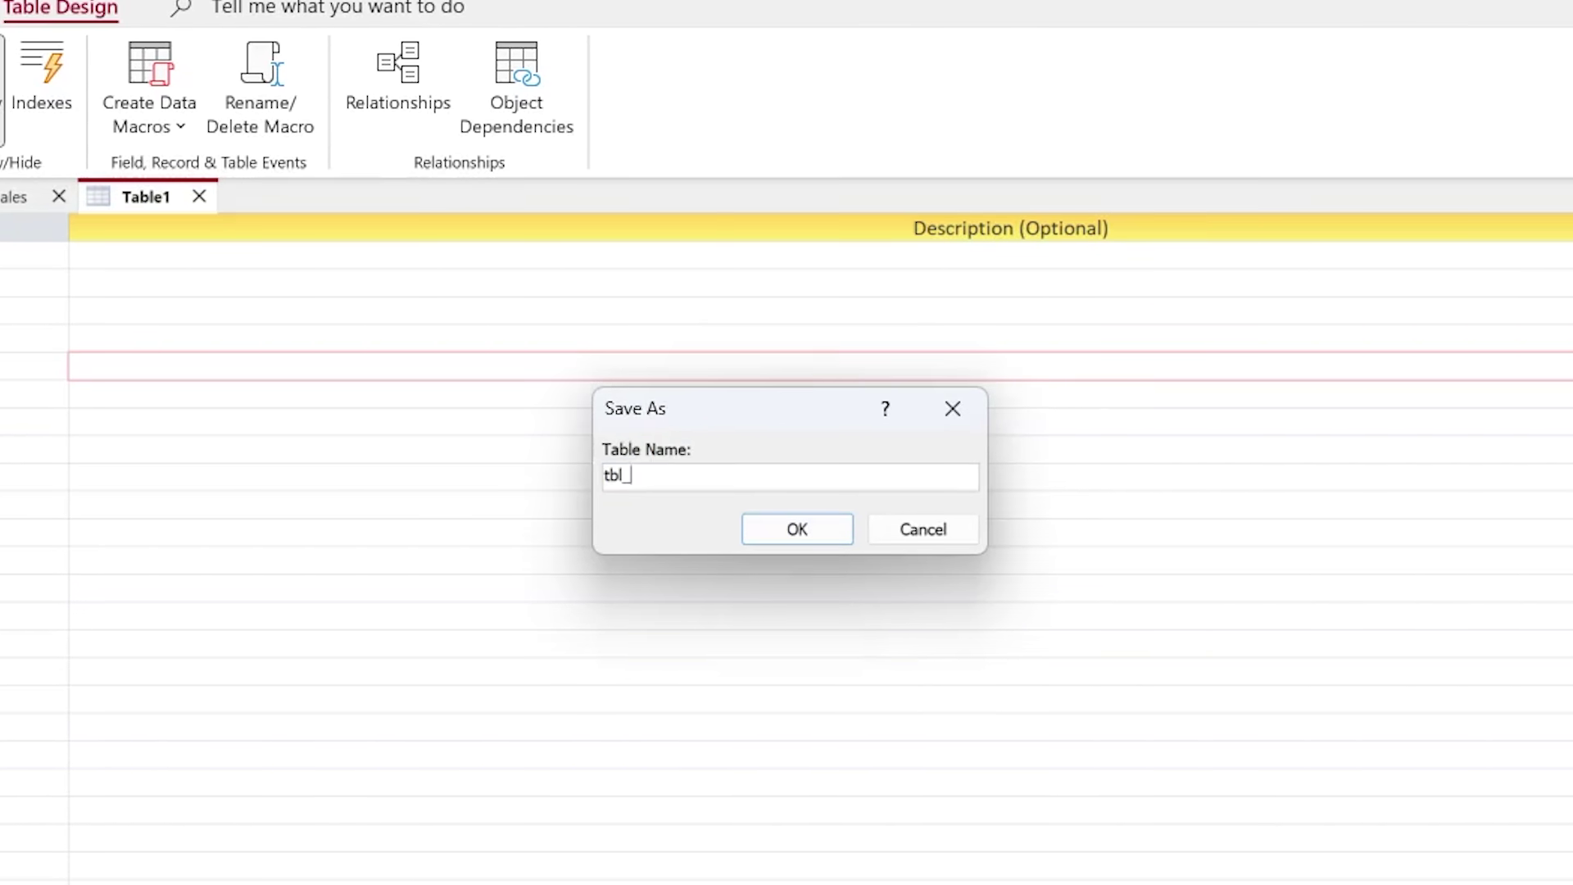
{"action": "type", "text": "Models"}
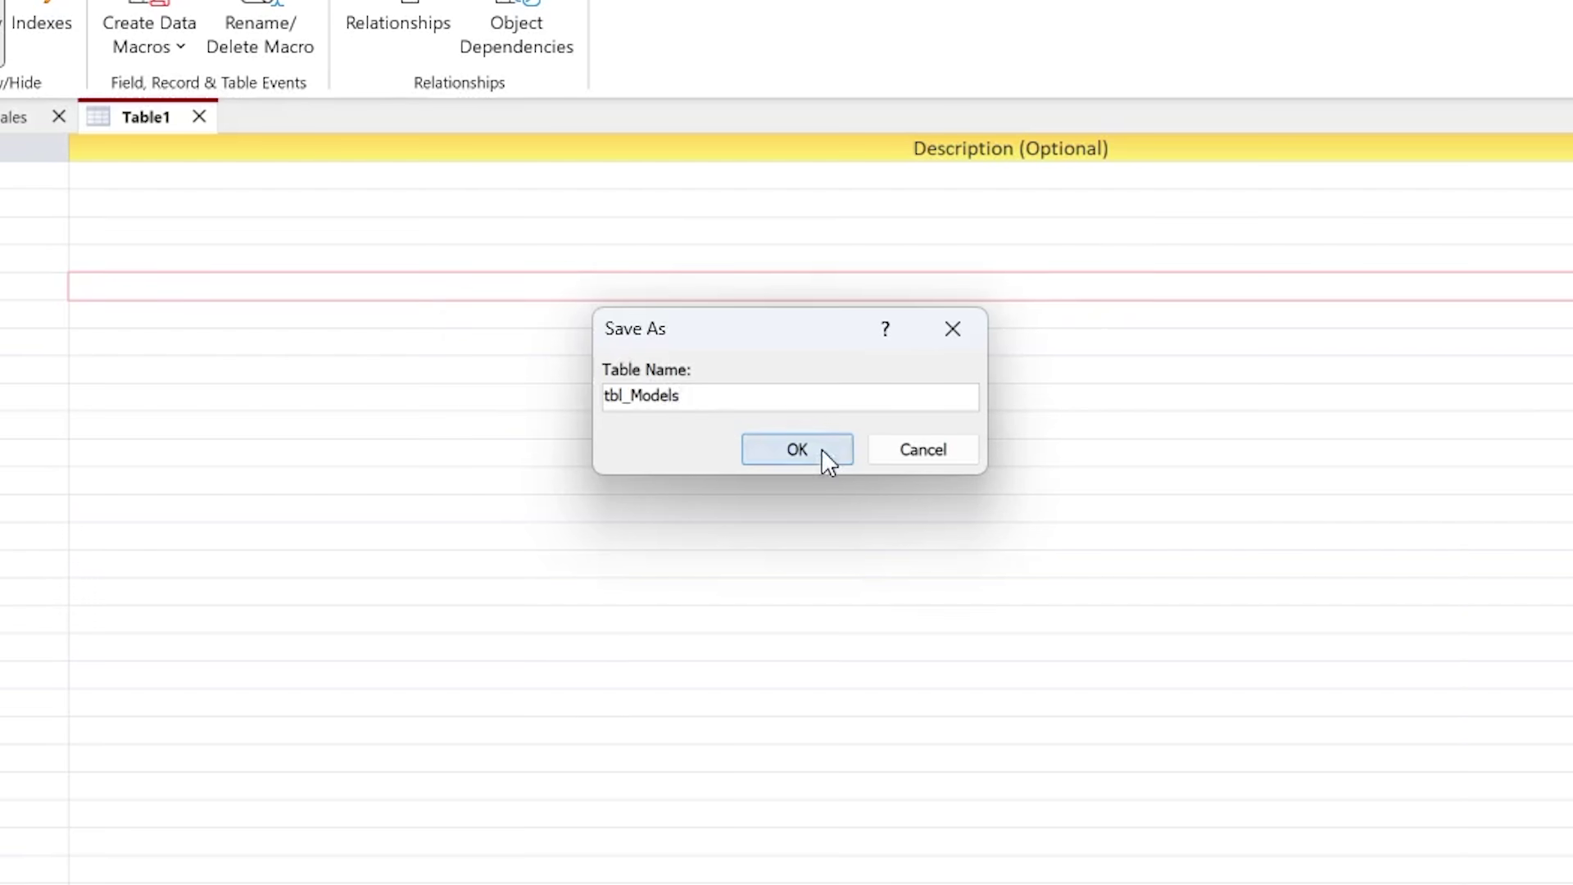
{"action": "left_click", "coordinate": [819, 533]}
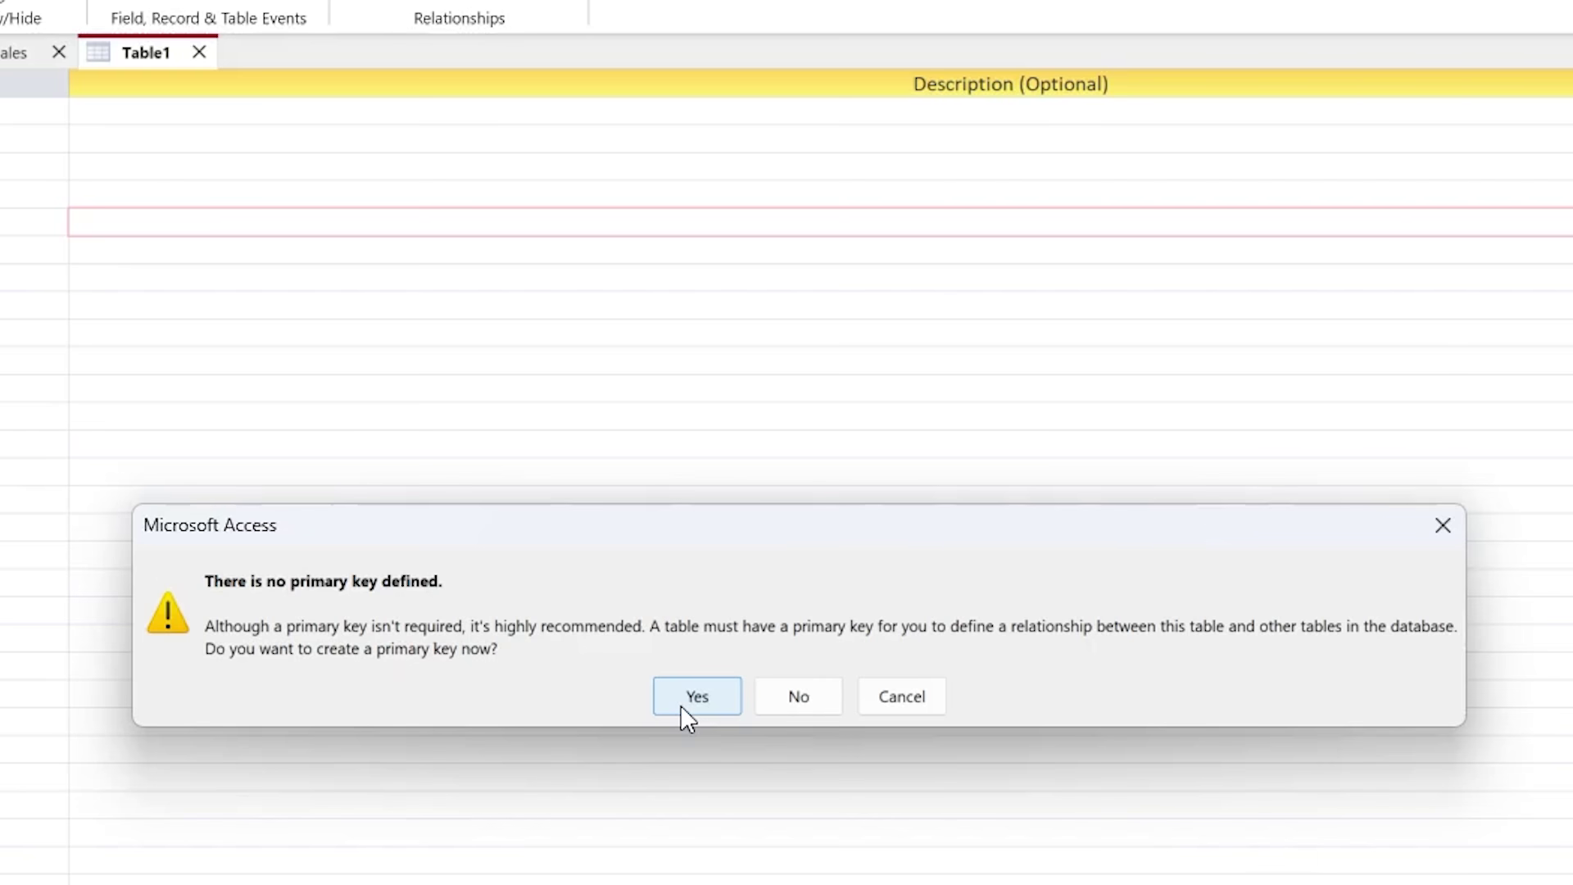
{"action": "left_click", "coordinate": [882, 703]}
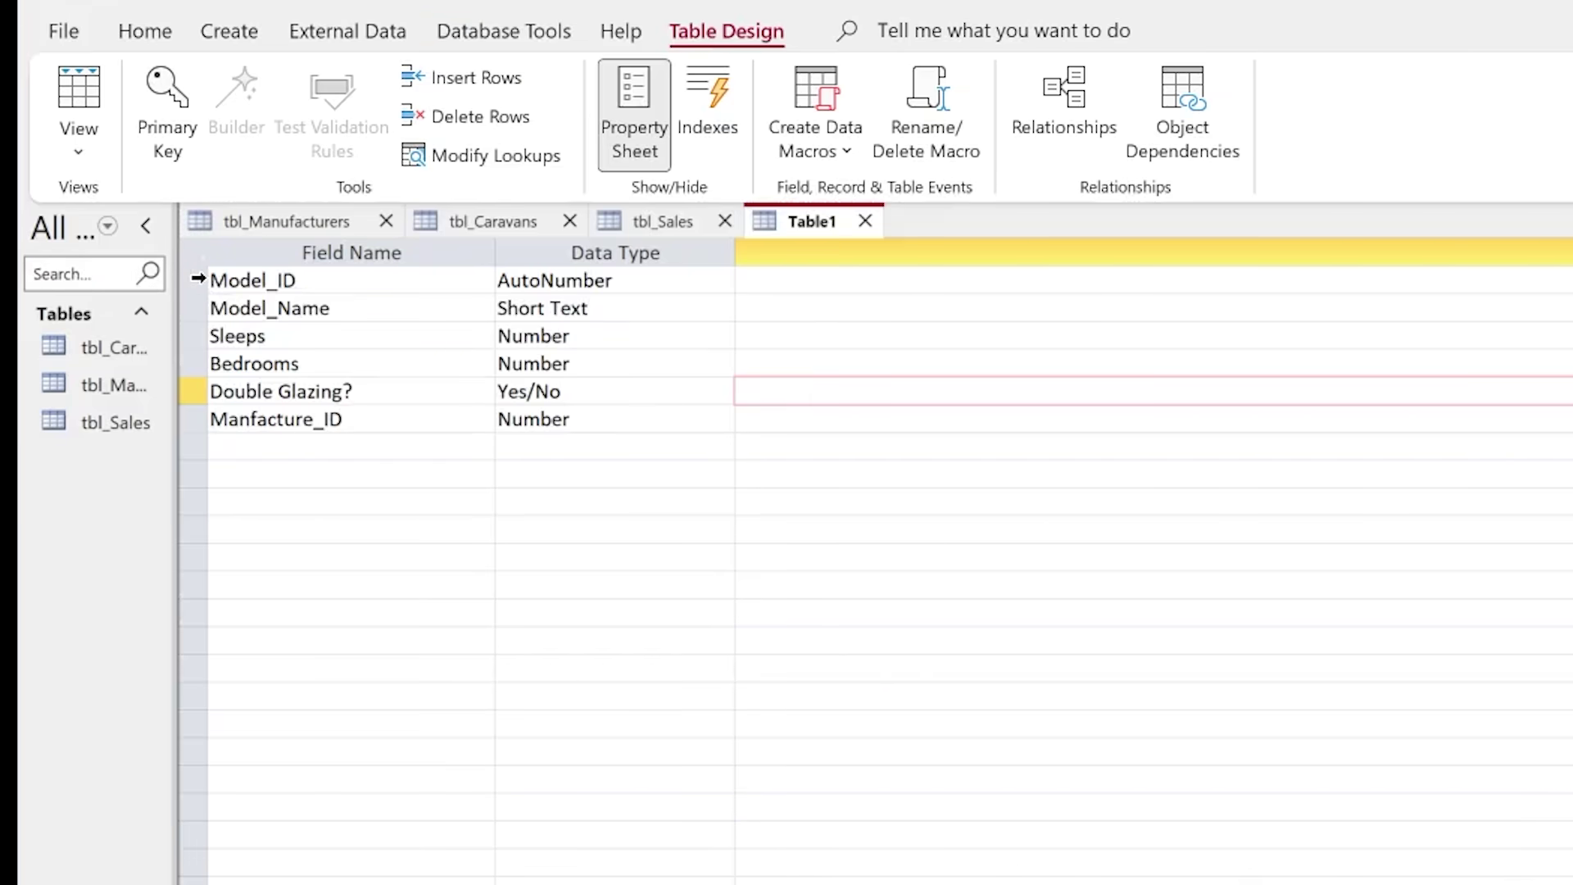
- Set the Model_ID field as the primary key of Table1
{"action": "left_click", "coordinate": [198, 279]}
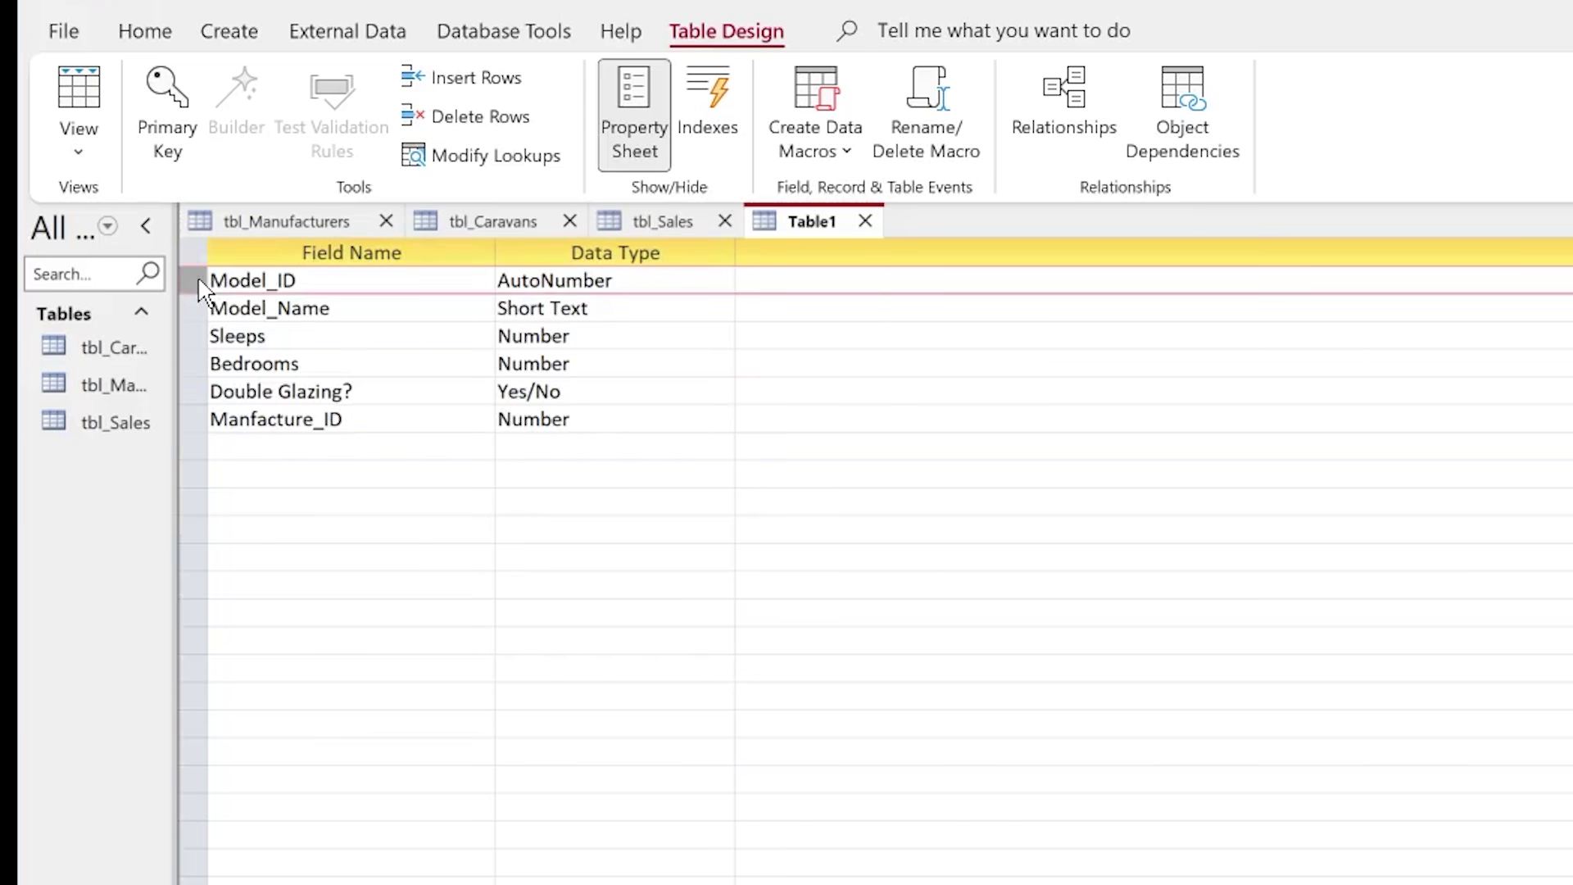
{"action": "left_click", "coordinate": [169, 102]}
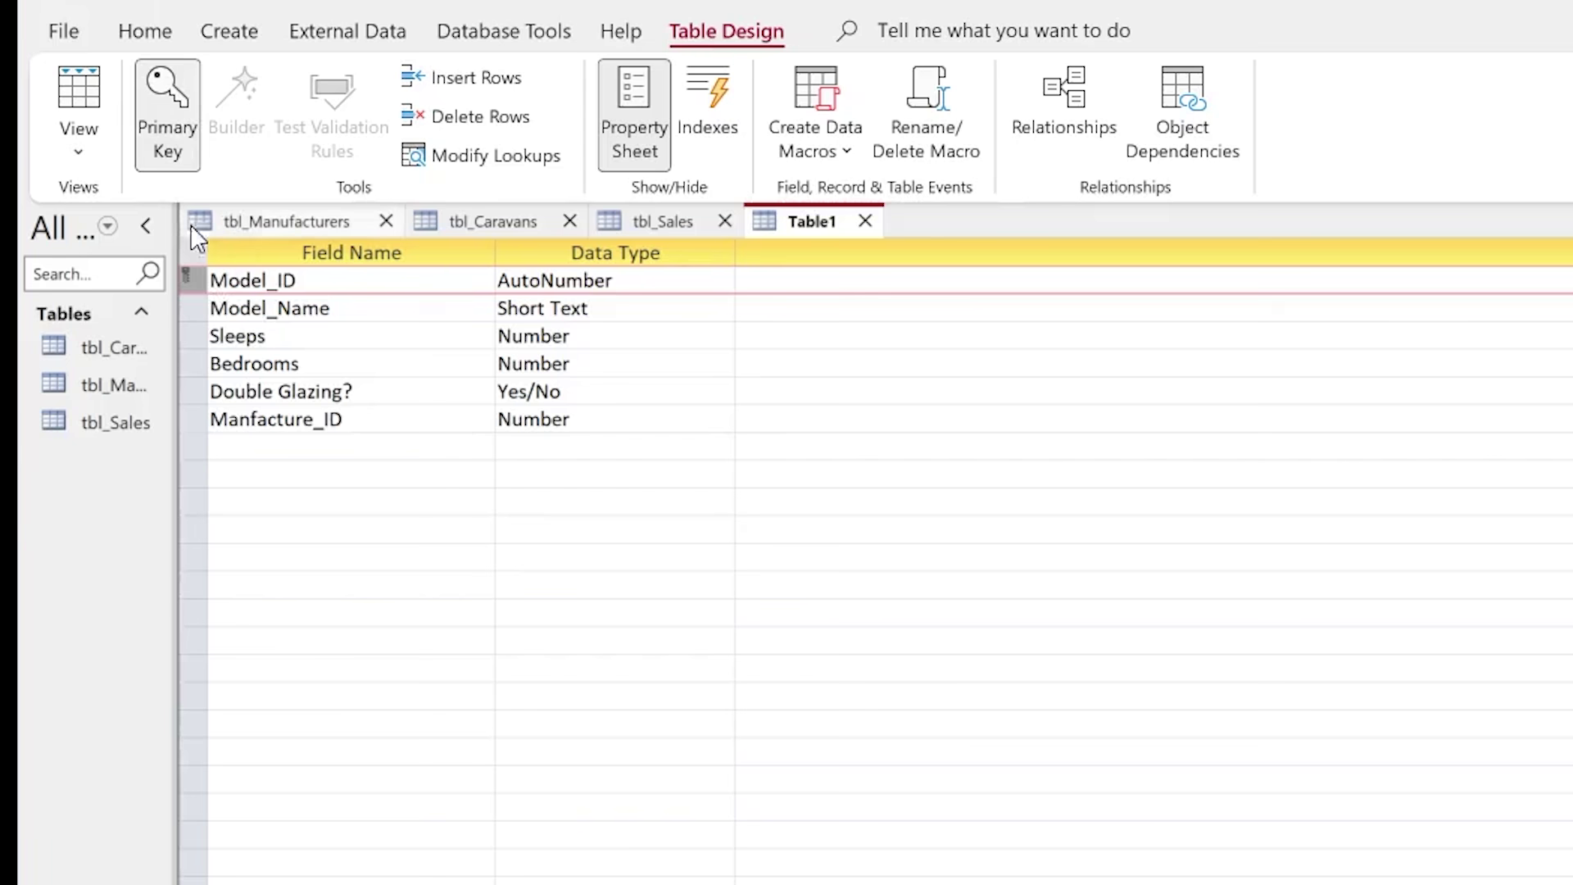
{"action": "right_click", "coordinate": [193, 283]}
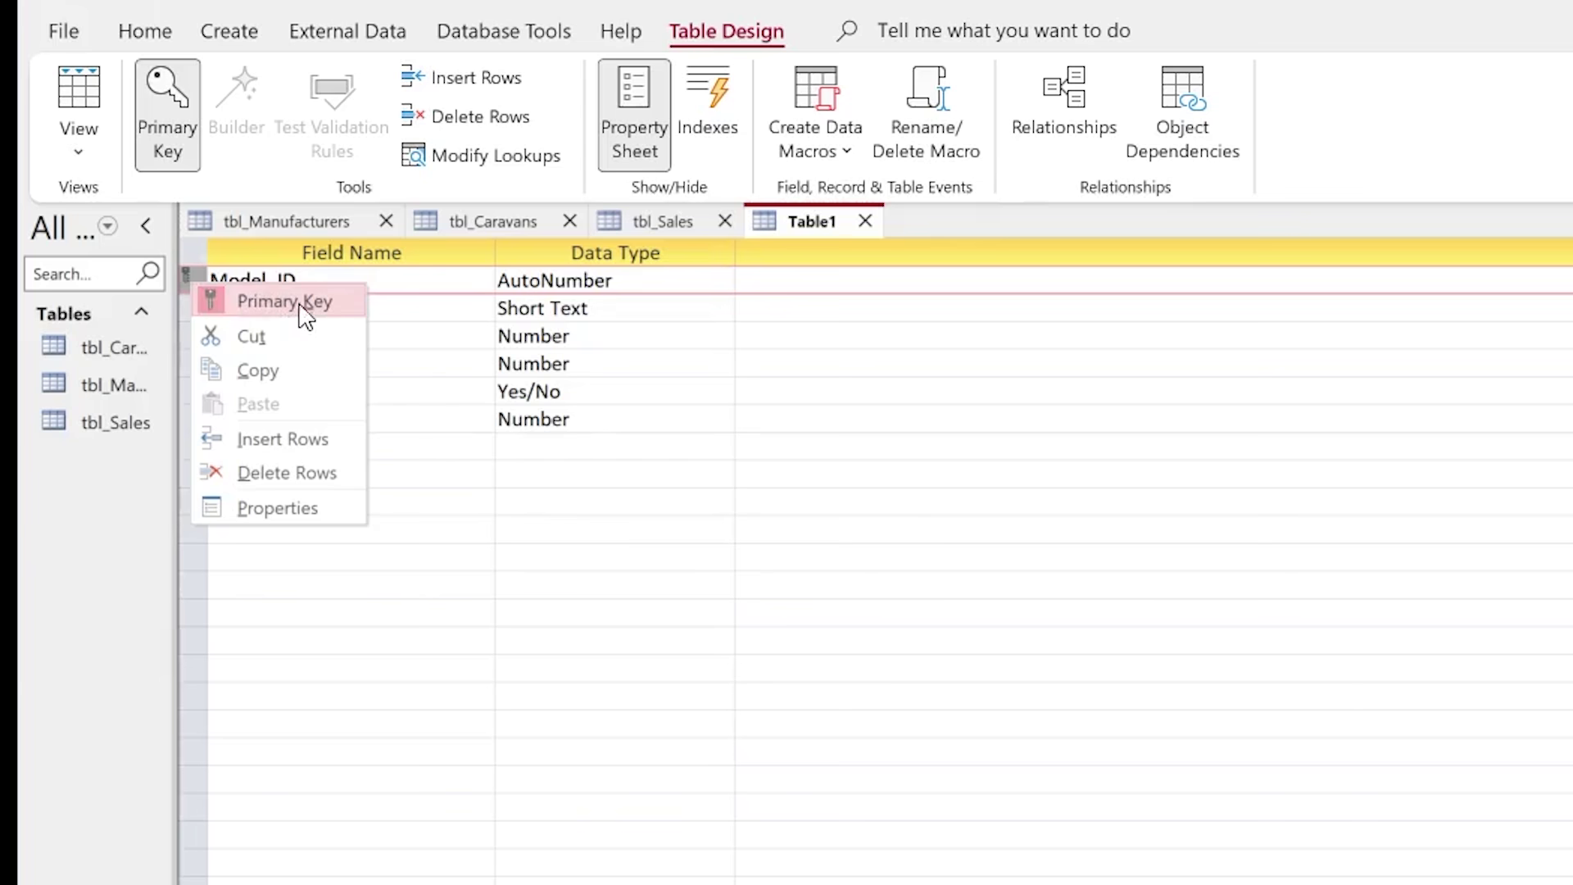
{"action": "left_click", "coordinate": [801, 361]}
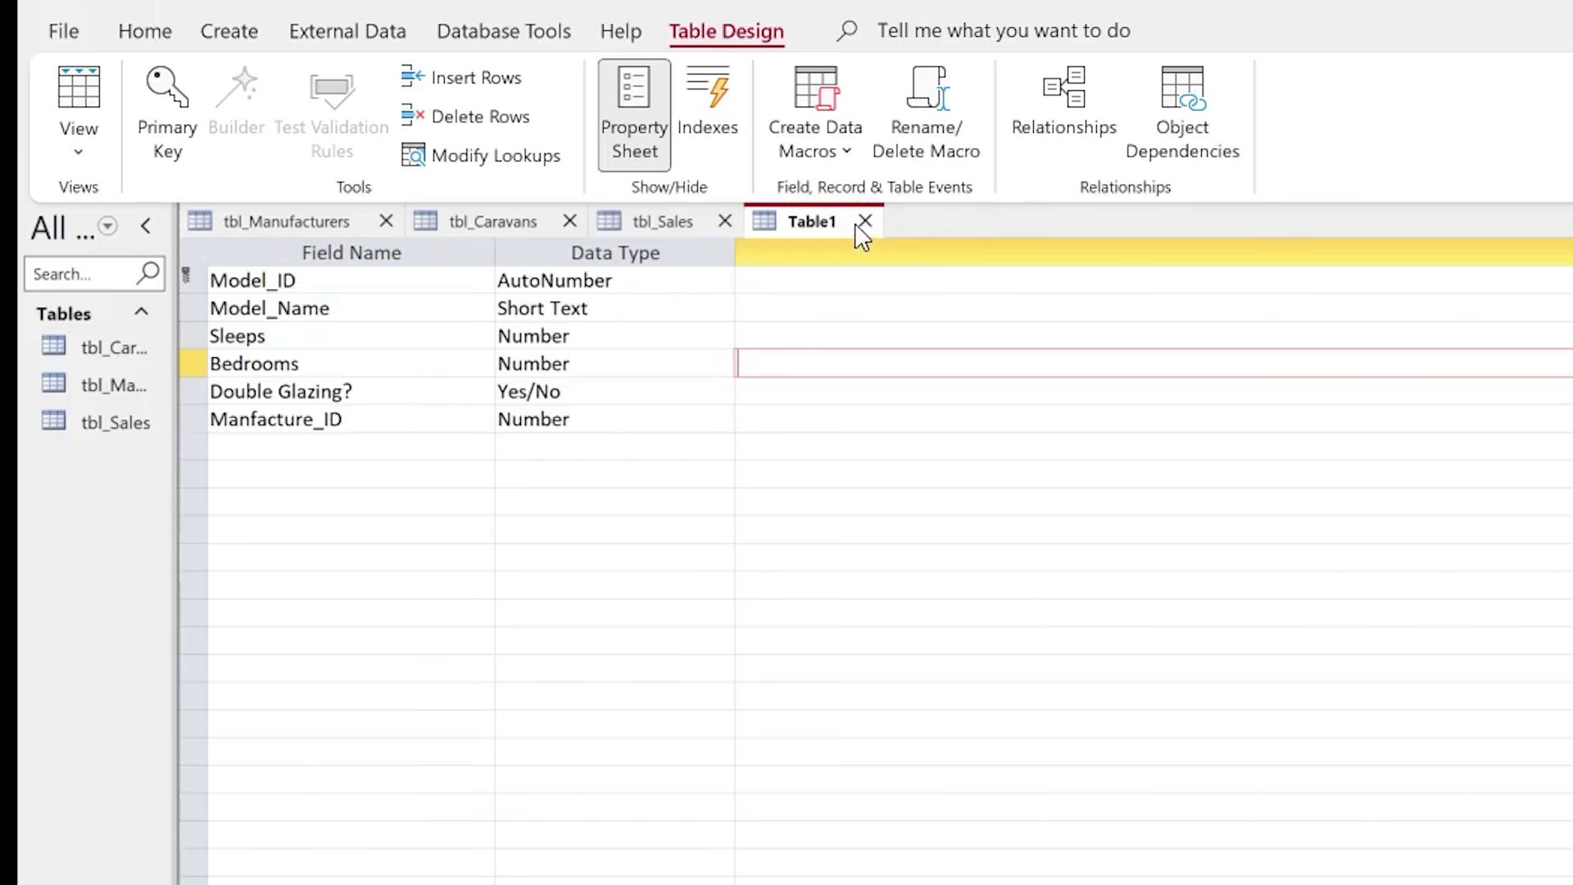
- Save the models table under the name tbl_Models
{"action": "right_click", "coordinate": [817, 237]}
{"action": "left_click", "coordinate": [875, 252]}
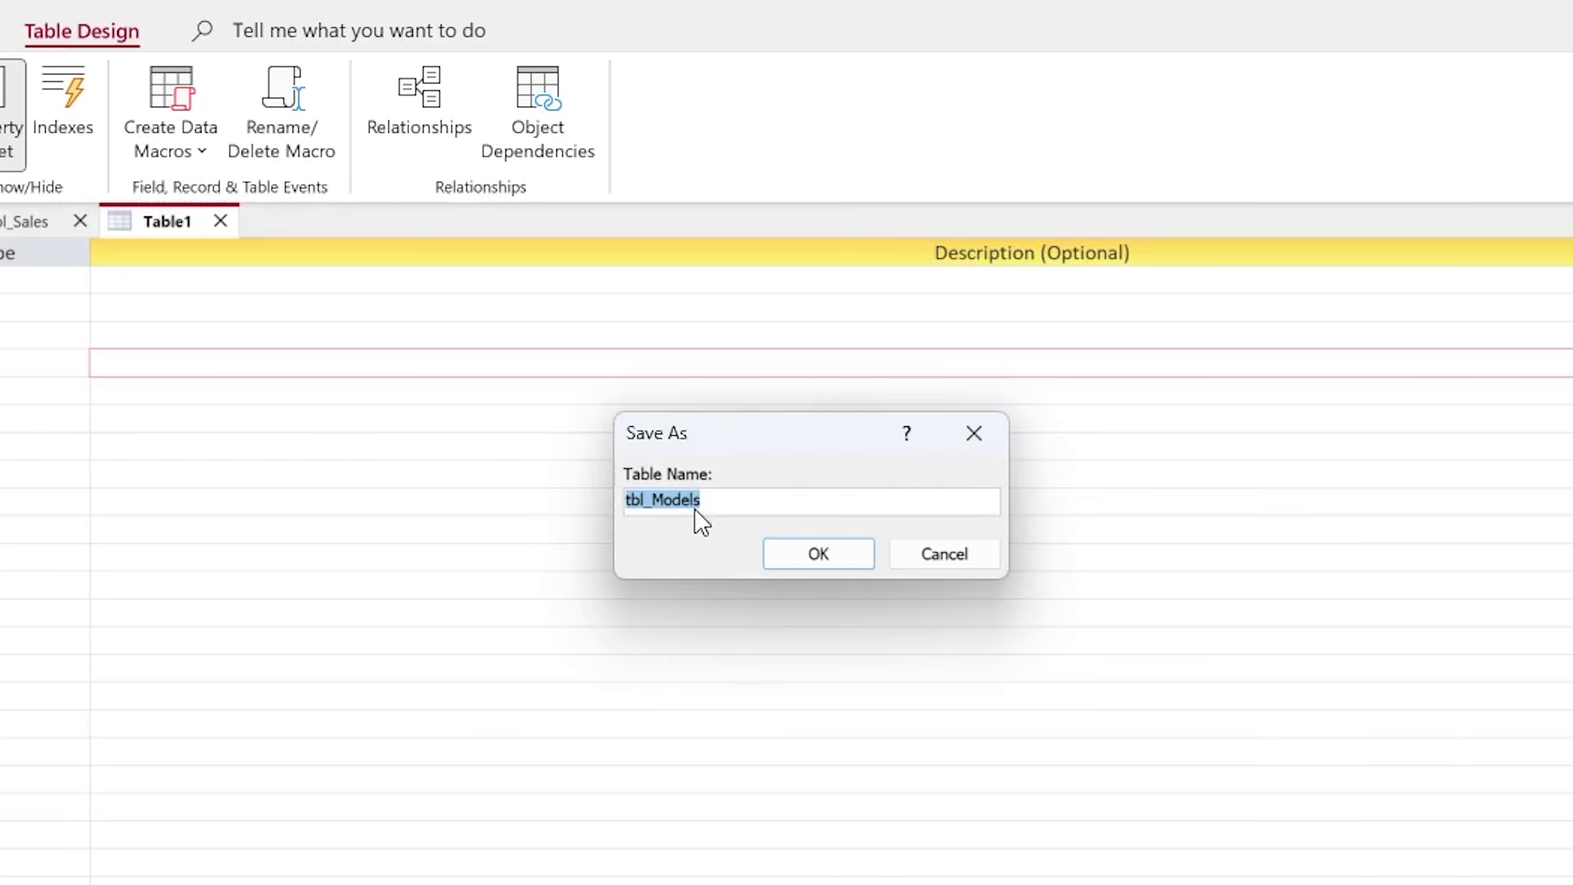
{"action": "left_click", "coordinate": [778, 556]}
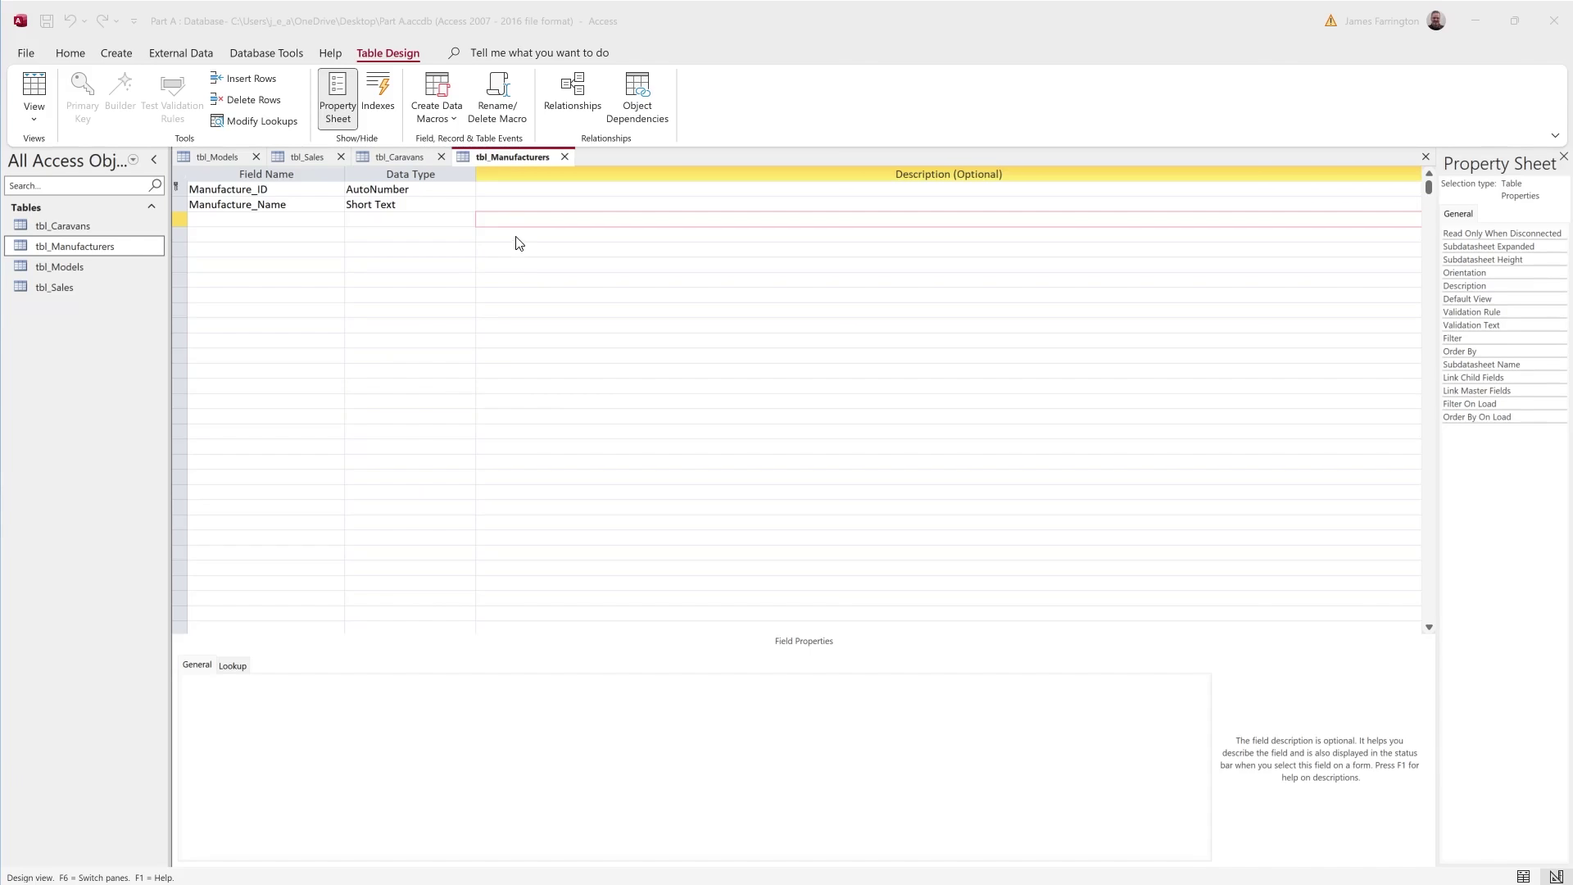
- Change the Manufacture_ID data type in tbl_Manufacturers to Short Text and set its field size to 3
{"action": "left_click", "coordinate": [462, 195]}
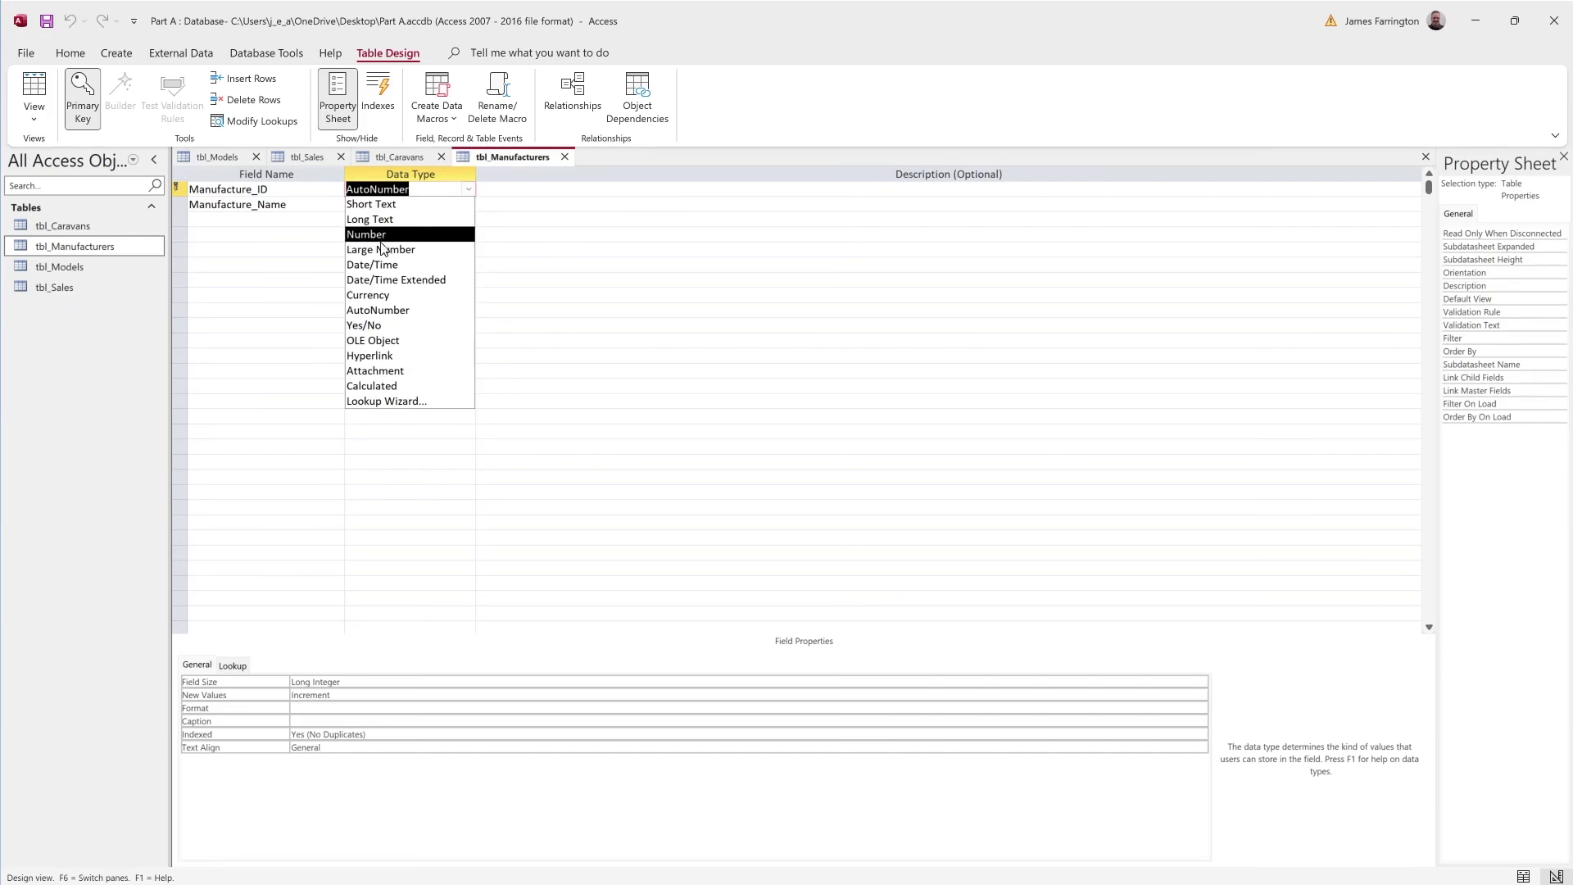
{"action": "left_click", "coordinate": [370, 204]}
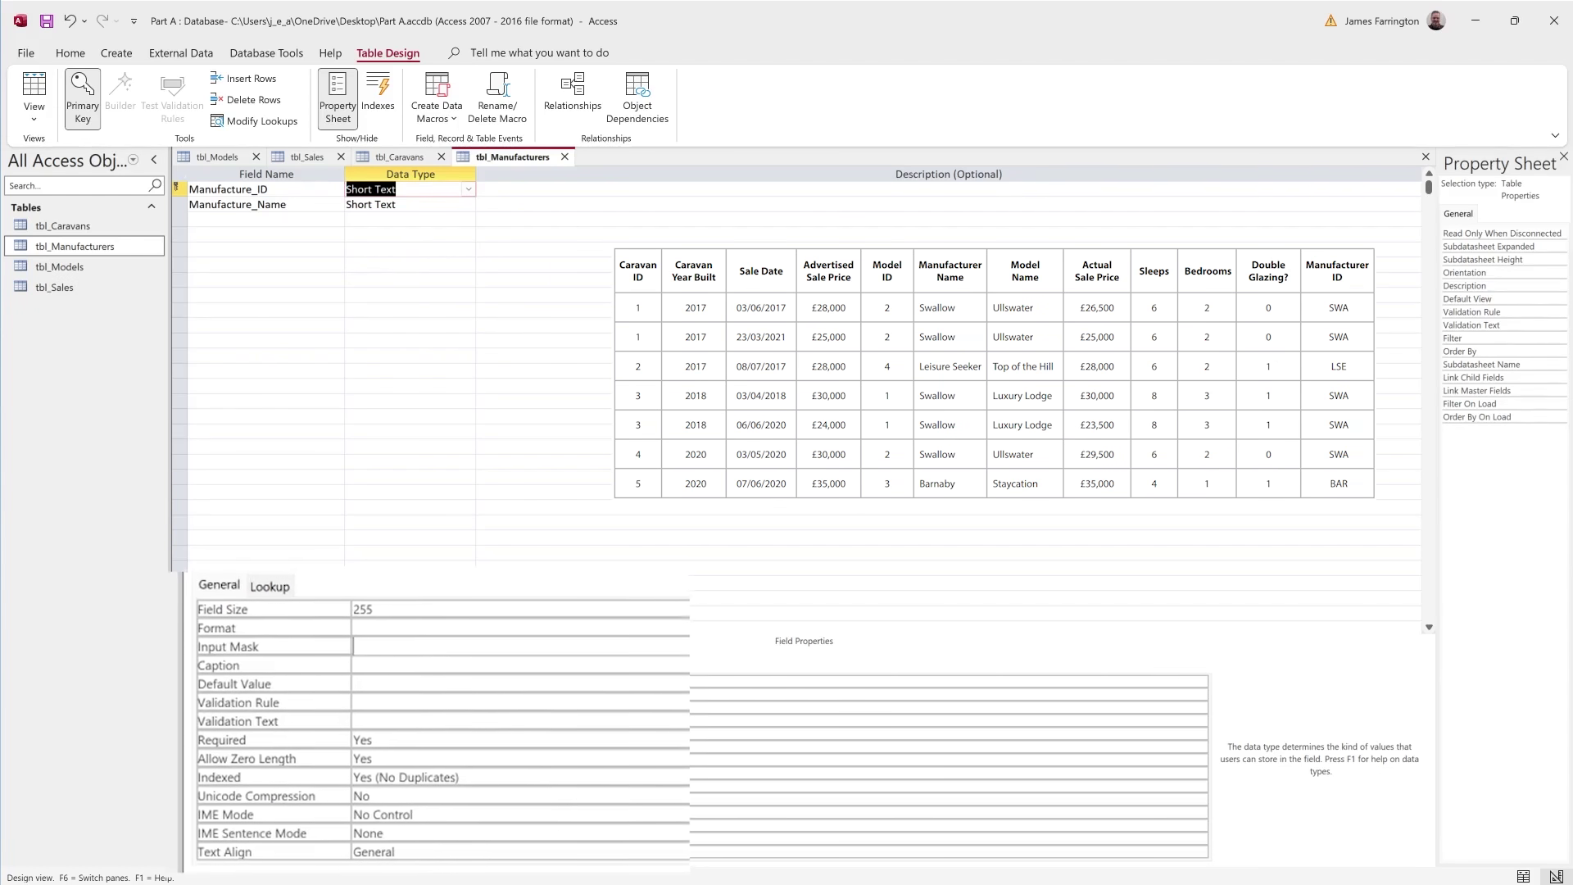
{"action": "left_click", "coordinate": [353, 681]}
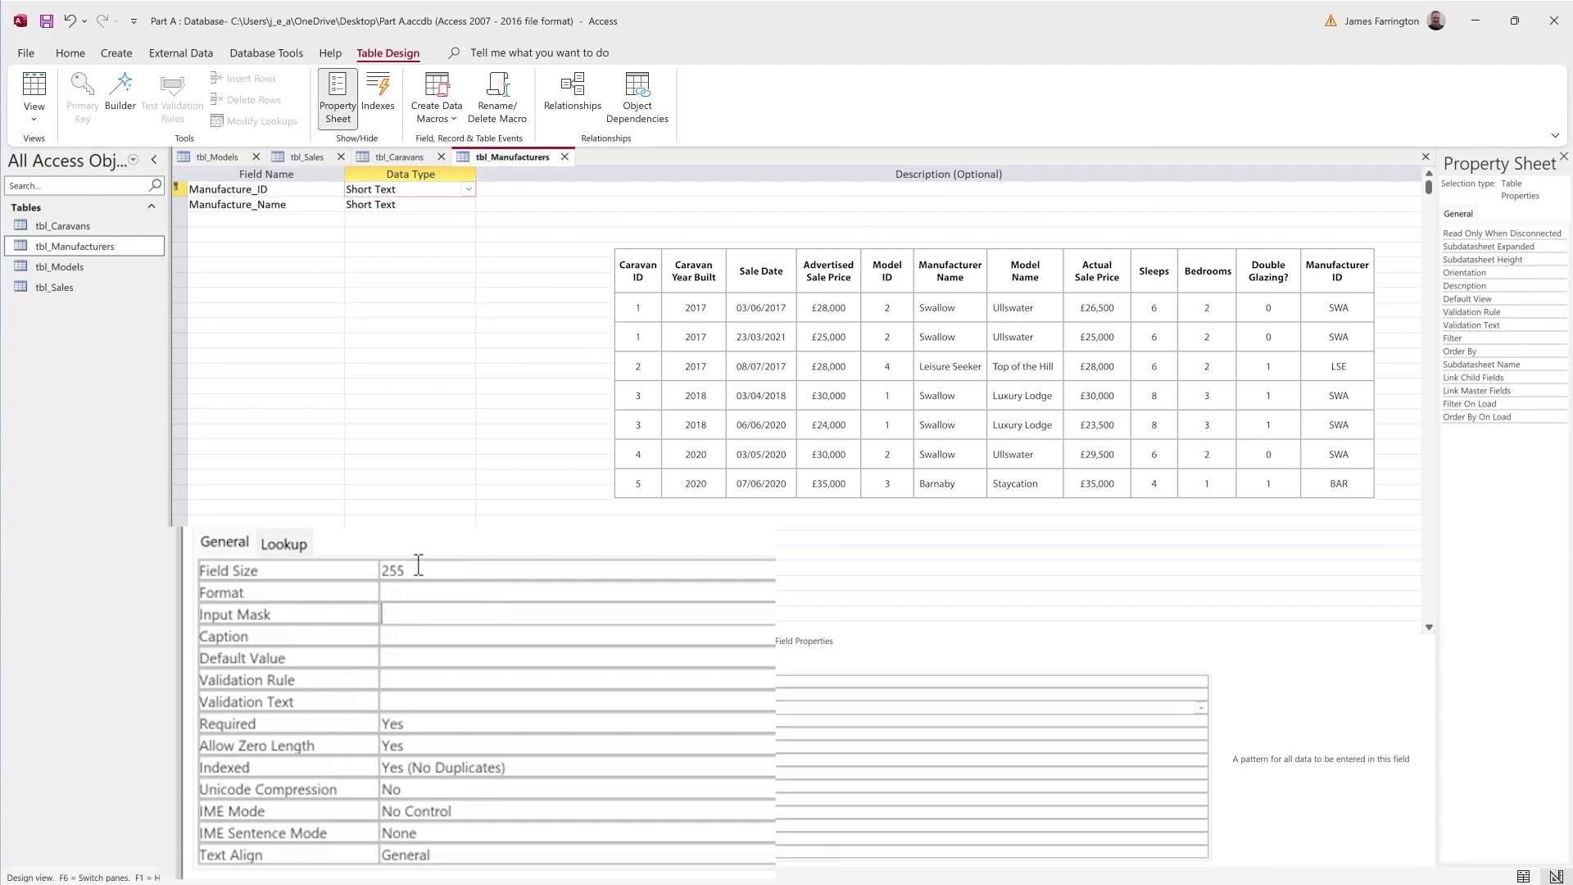
{"action": "left_click", "coordinate": [361, 565]}
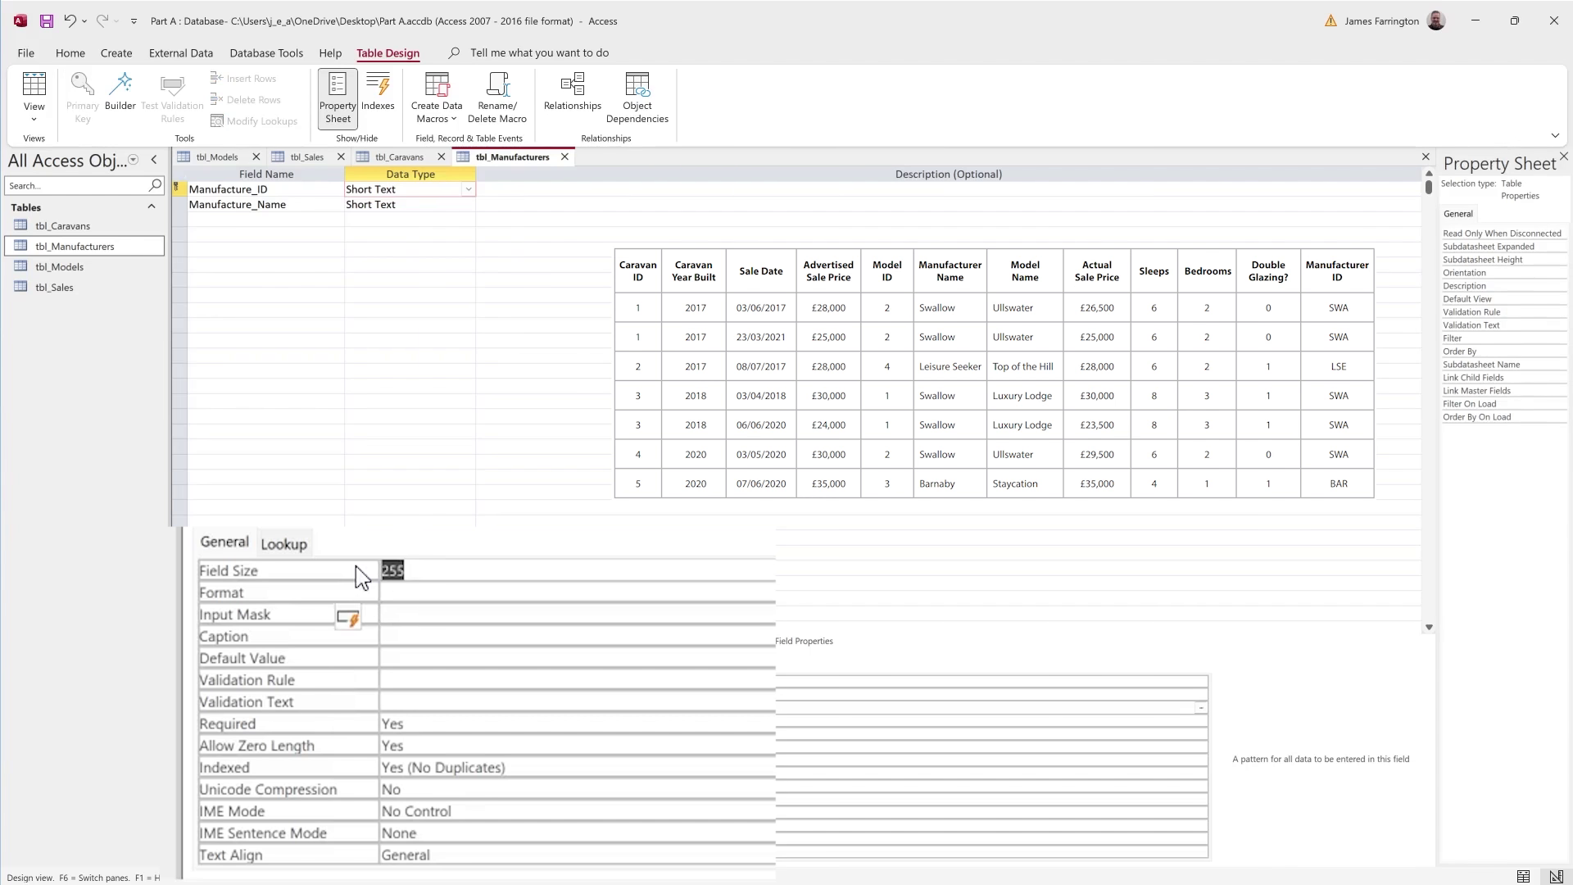
{"action": "type", "text": "3"}
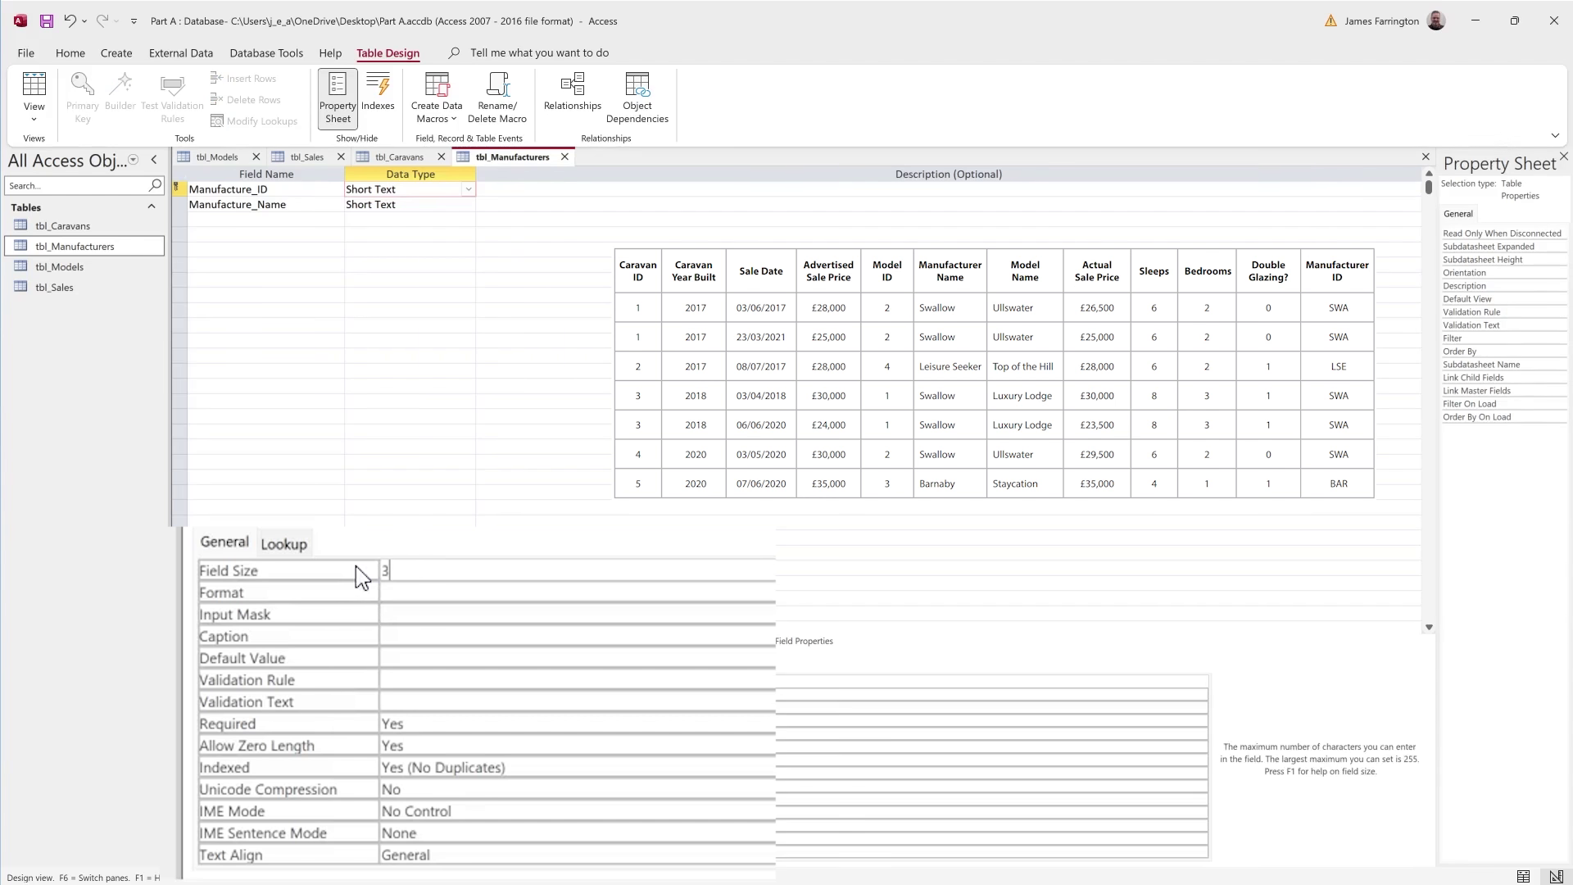
- Give the Manufacture_ID field in tbl_Manufacturers the input mask >LLL
{"action": "left_click", "coordinate": [393, 614]}
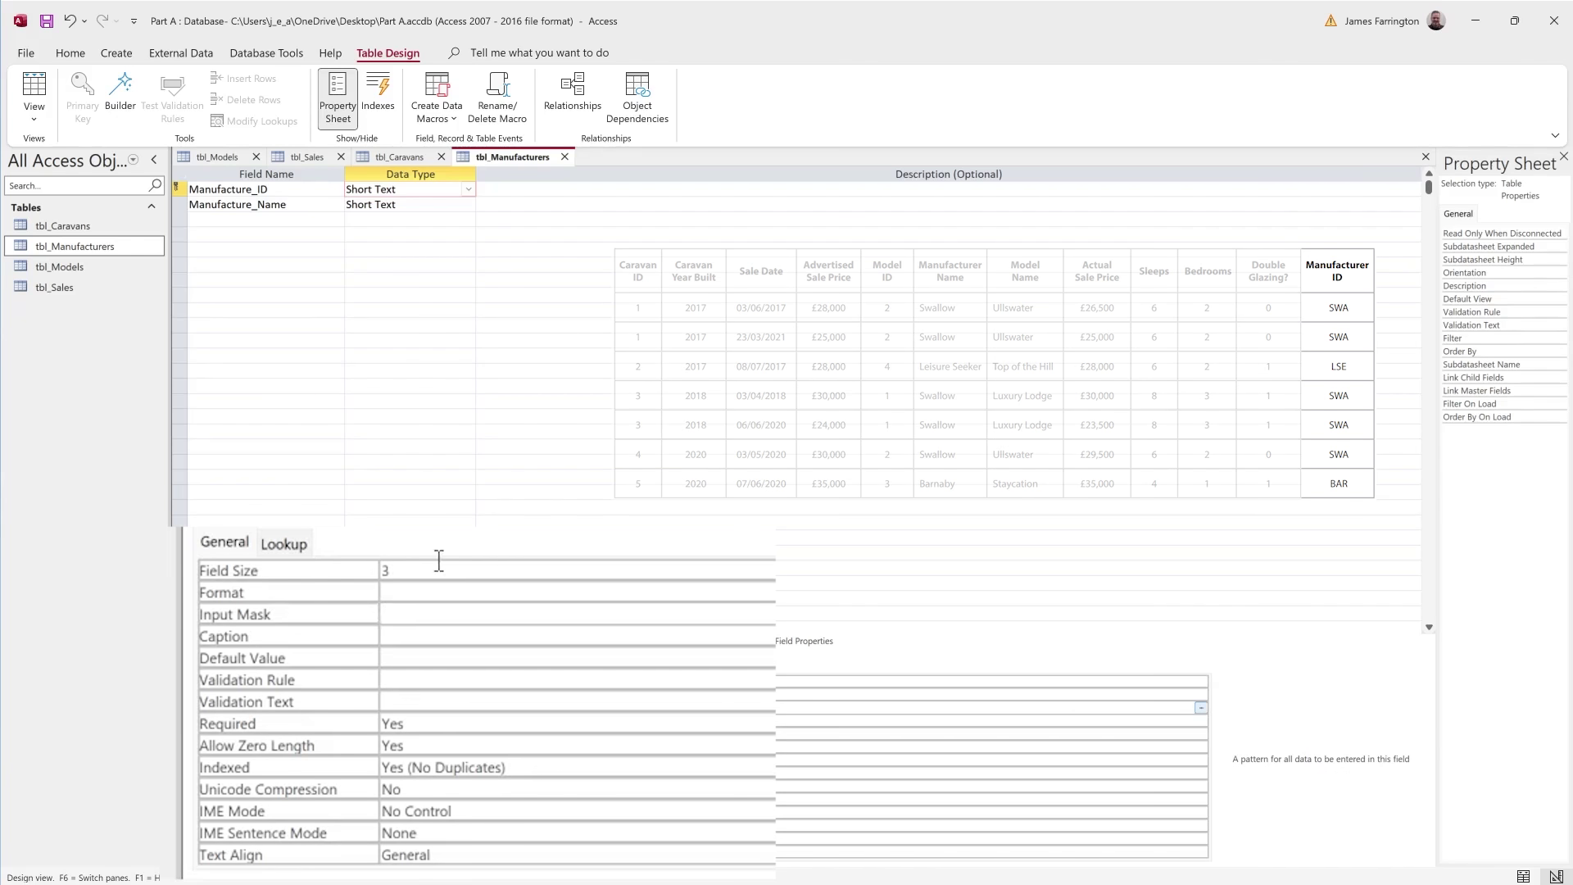
{"action": "type", "text": ">LLL"}
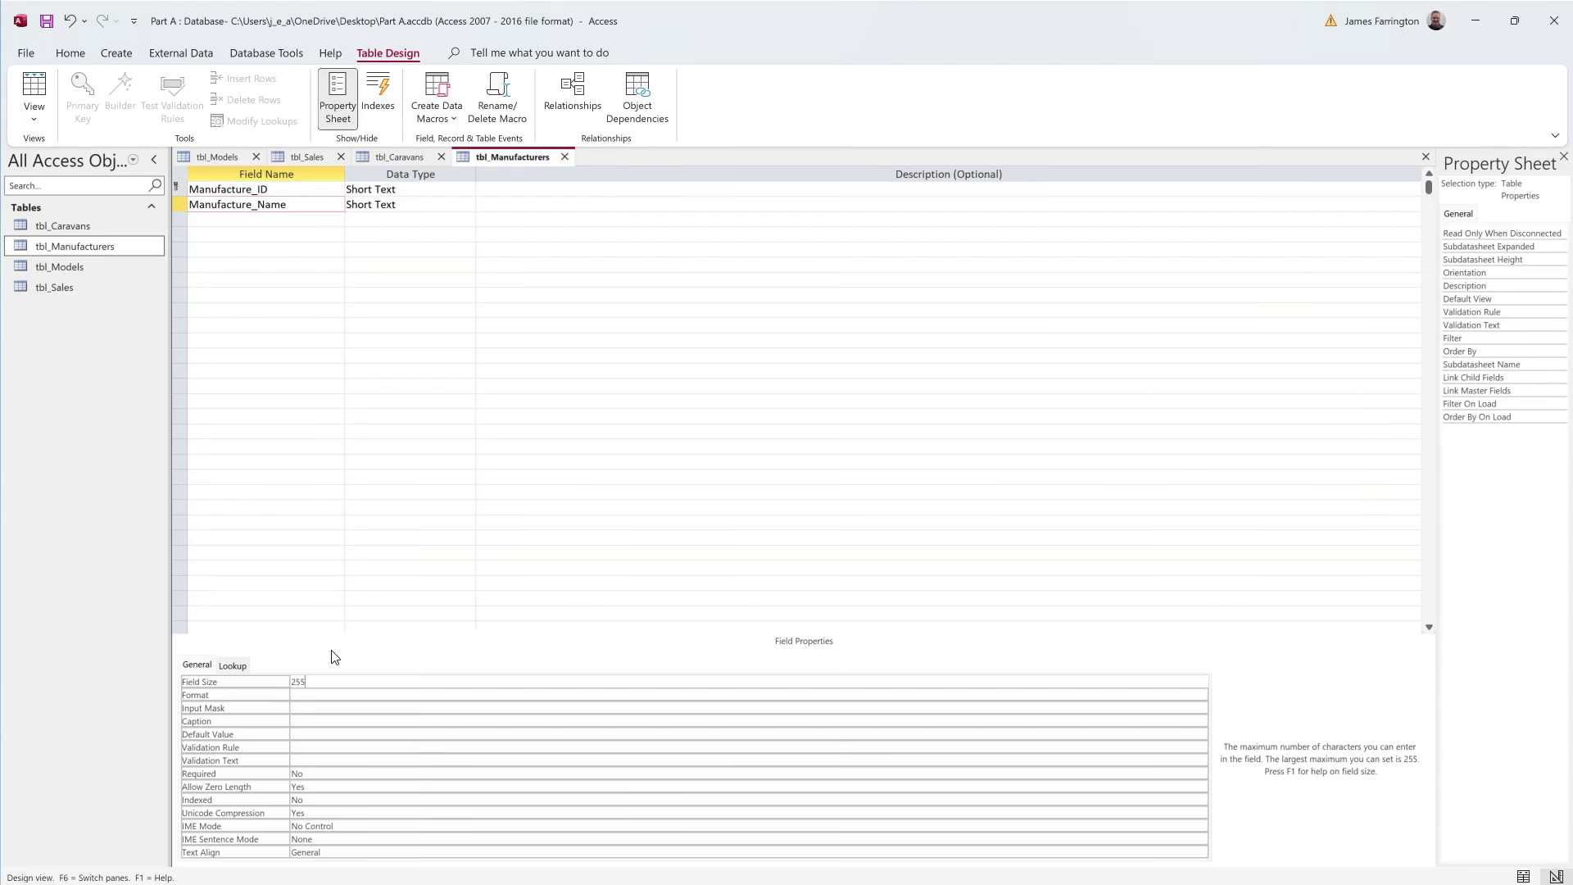
{"action": "left_click", "coordinate": [365, 599]}
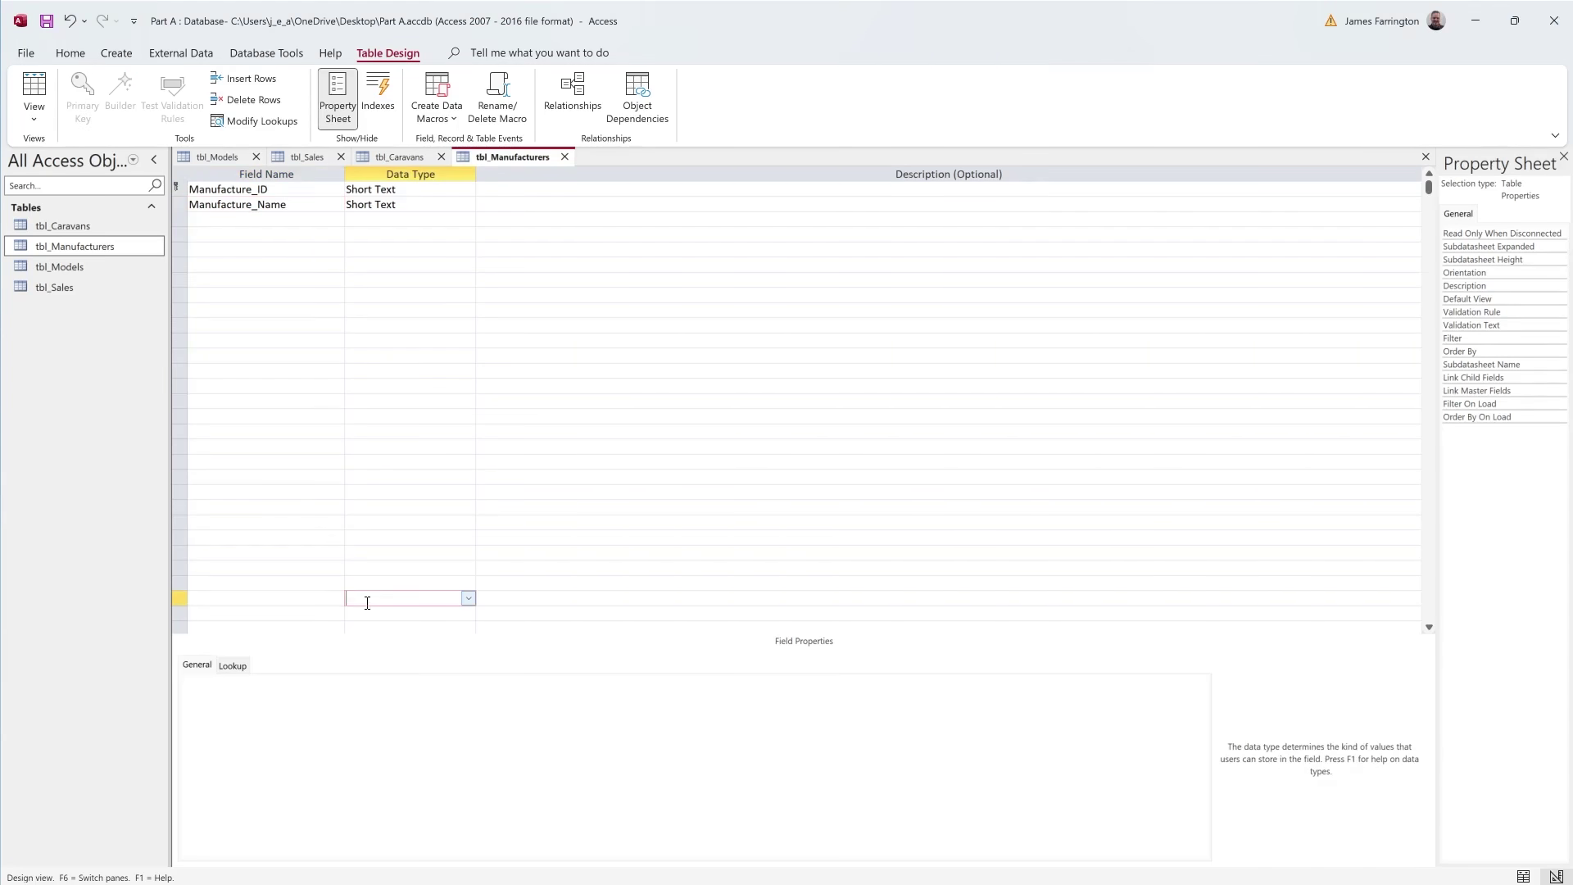
- Set the field size of Manufacture_Name in tbl_Manufacturers to 25
{"action": "left_click", "coordinate": [295, 204]}
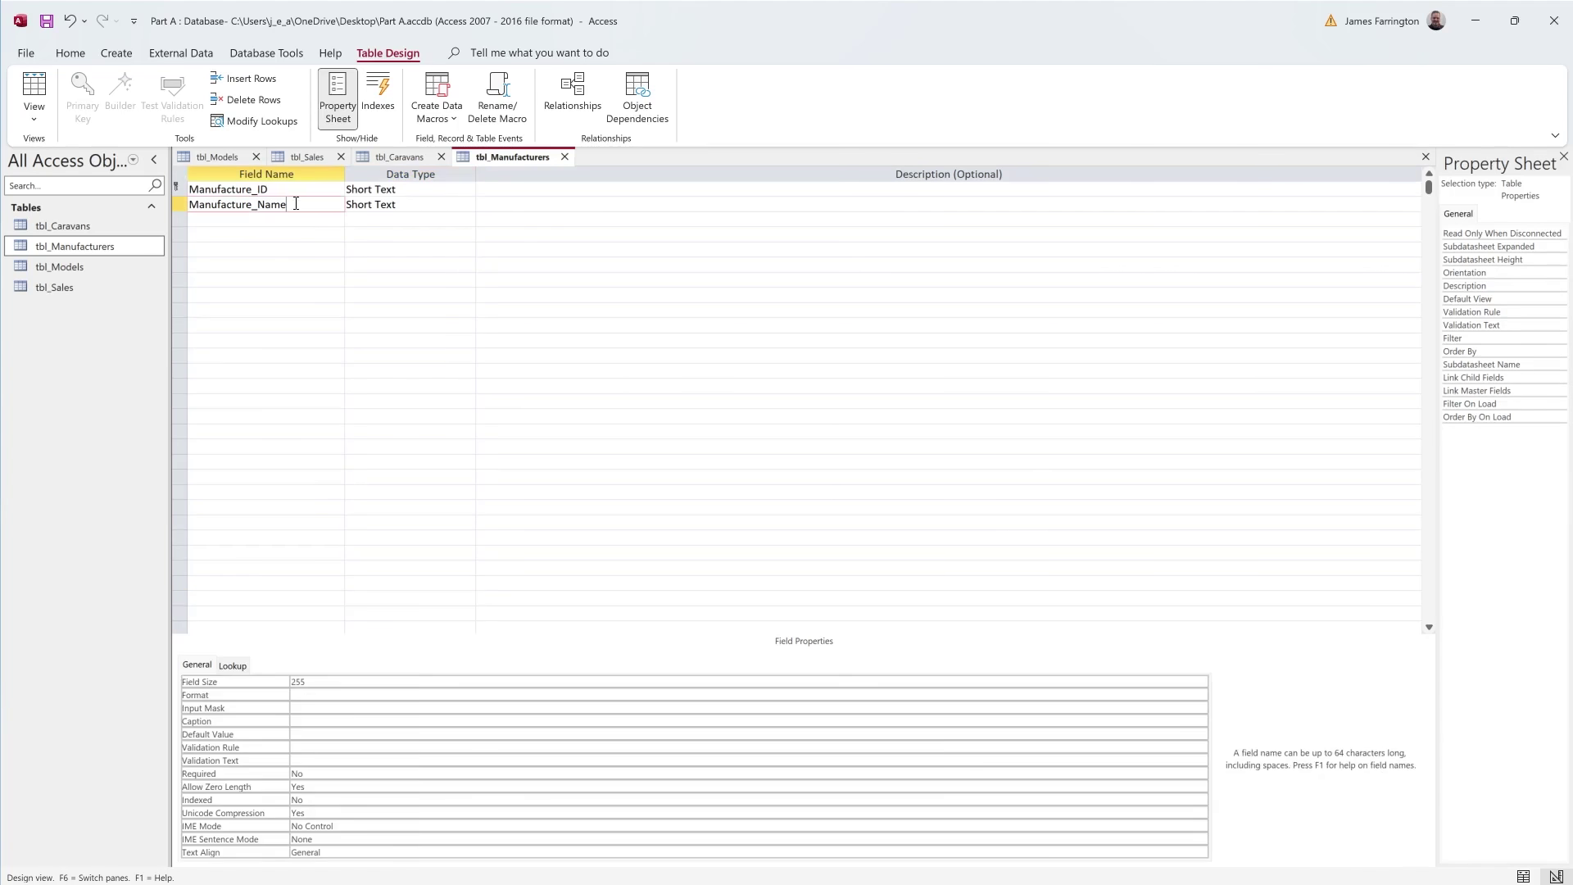
{"action": "left_click", "coordinate": [327, 680]}
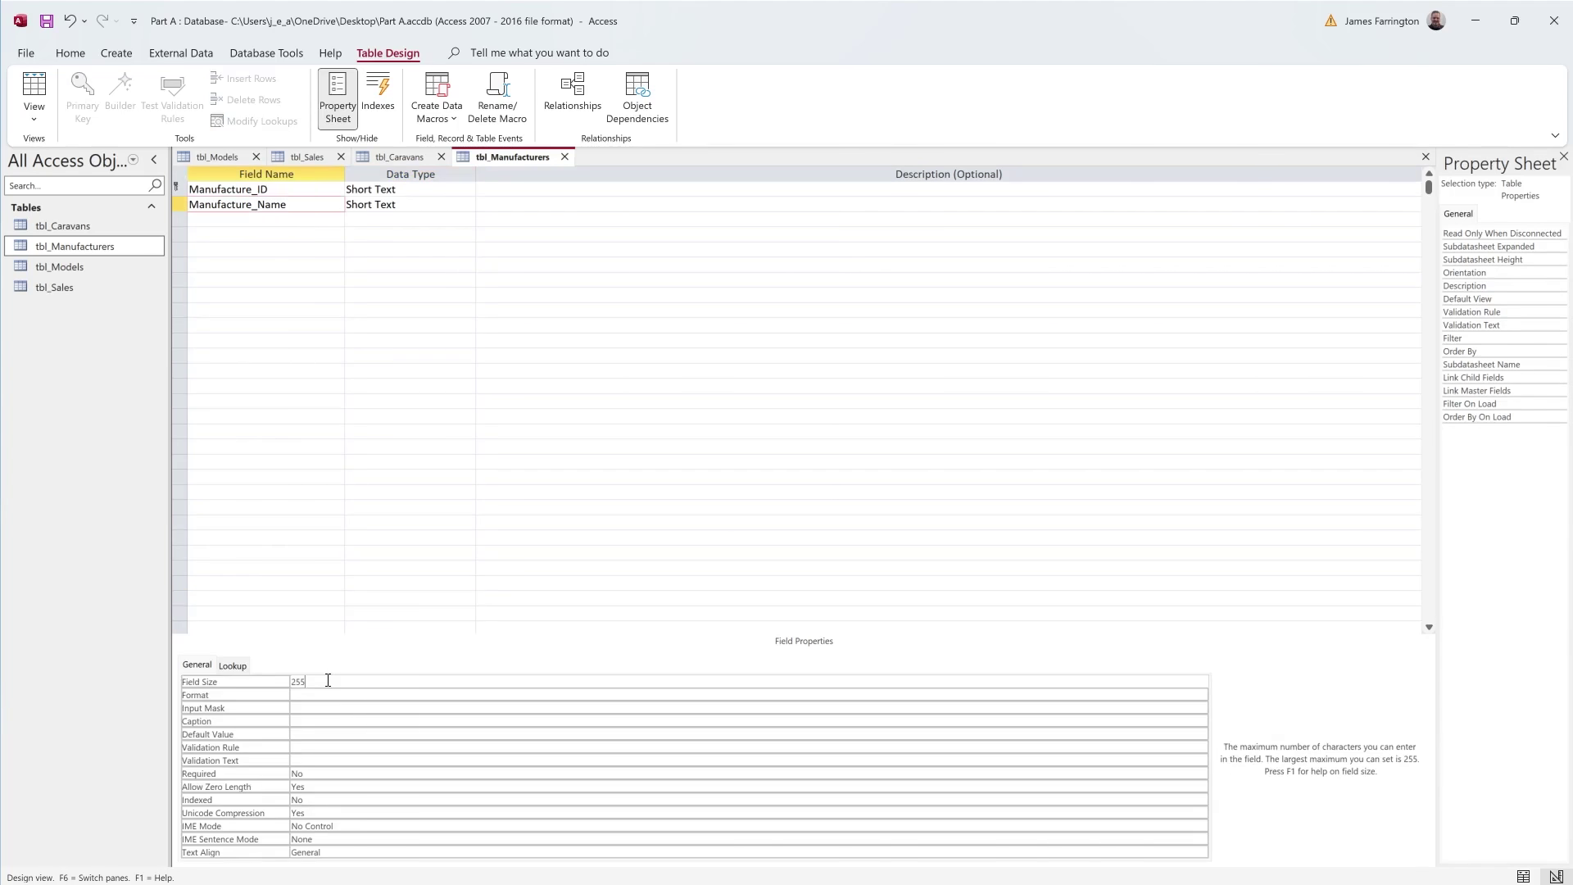
{"action": "key", "text": "BackSpace"}
- Add the validation rule Is Not Null to the Manufacture_Name field
{"action": "left_click", "coordinate": [302, 746]}
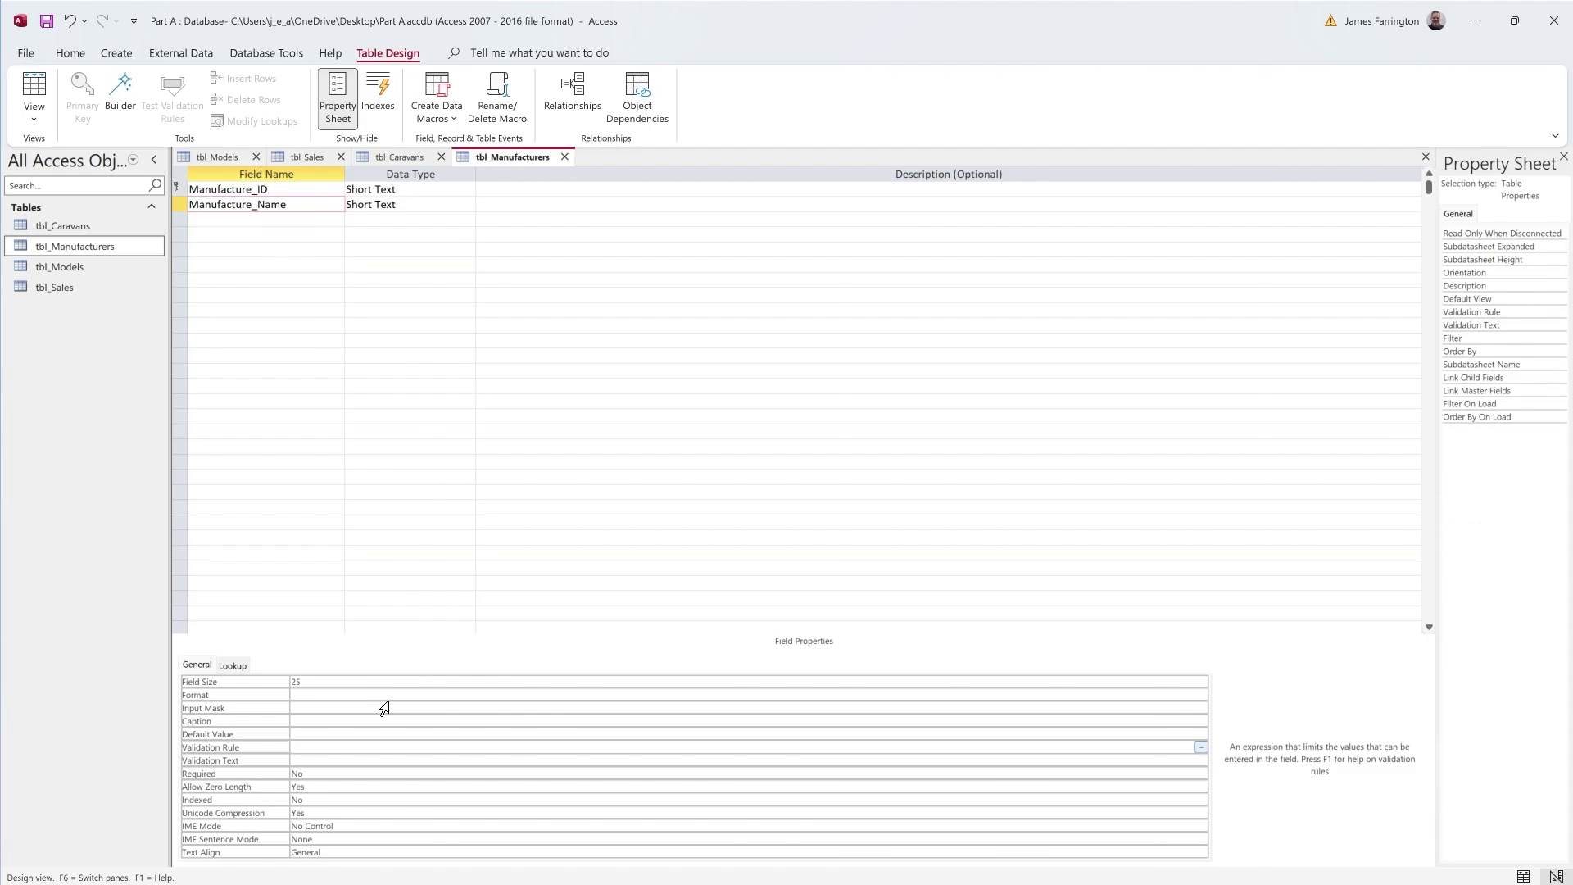
{"action": "type", "text": "is not "}
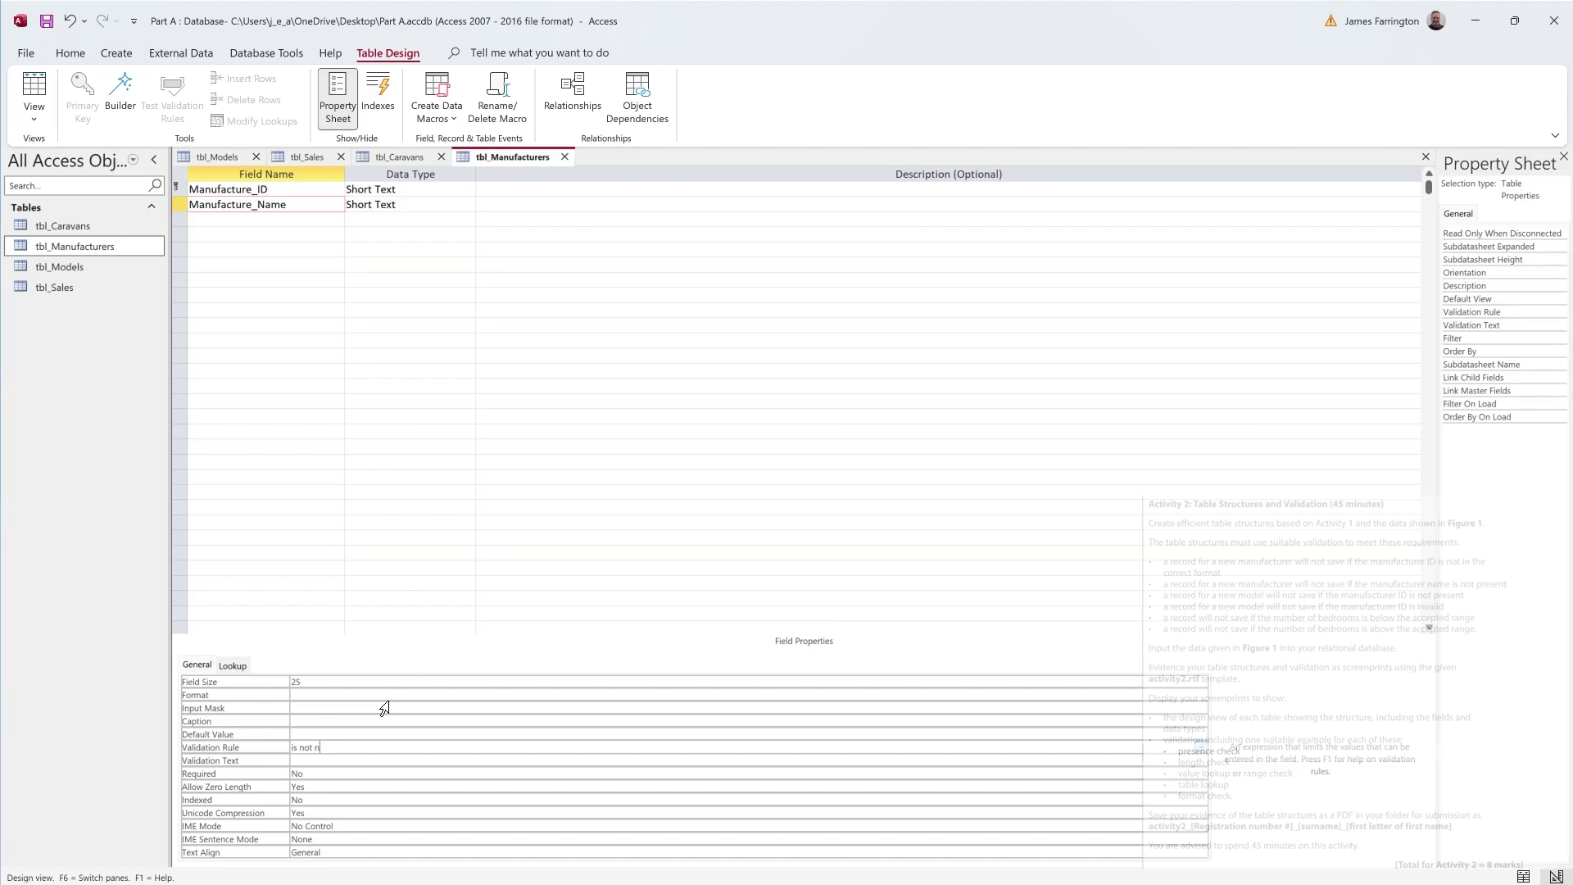
{"action": "type", "text": "null"}
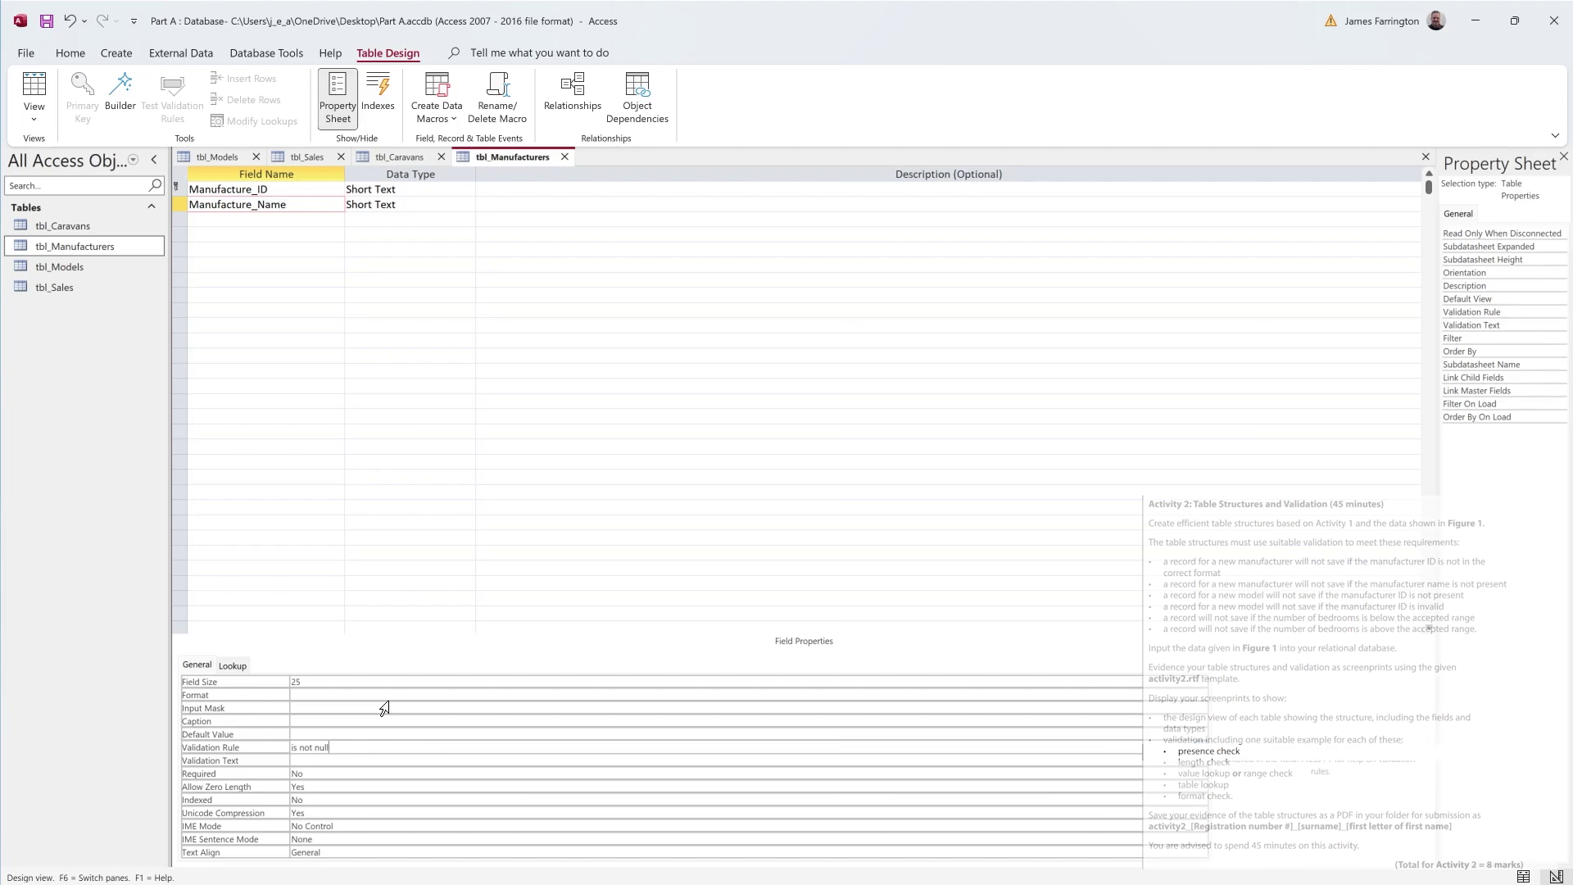
{"action": "key", "text": "Return"}
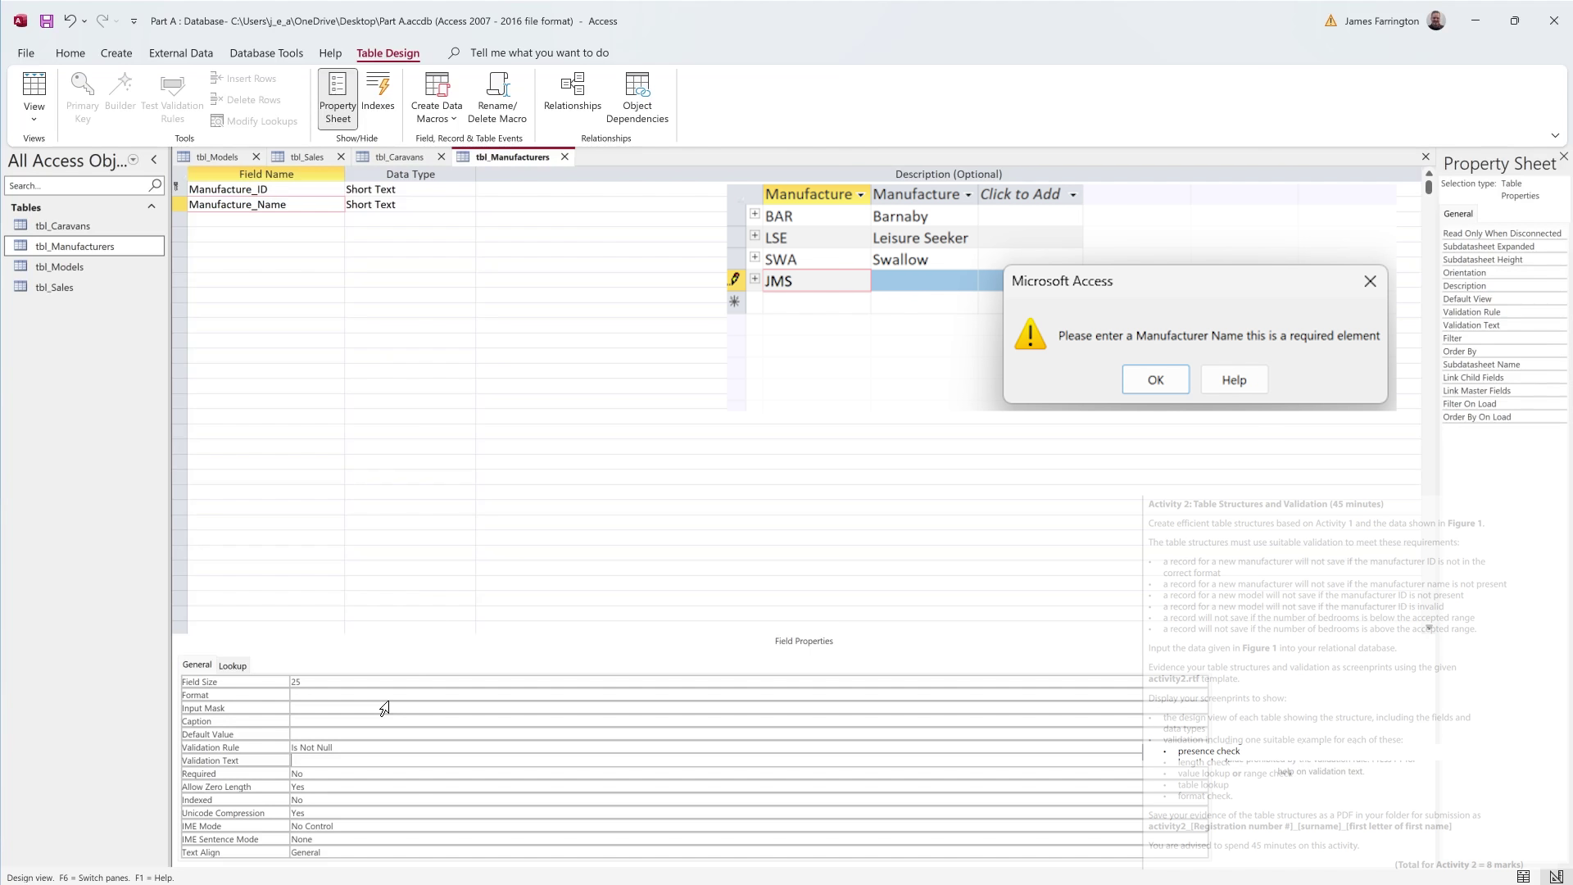
- Set Manufacture_Name's validation text to "Please enter a Manufacturer Name this is a required element" and save tbl_Manufacturers
{"action": "type", "text": "P"}
{"action": "type", "text": "lease n"}
{"action": "type", "text": "ett"}
{"action": "key", "text": "BackSpace"}
{"action": "type", "text": "er a Manufacturer Name this is a required element"}
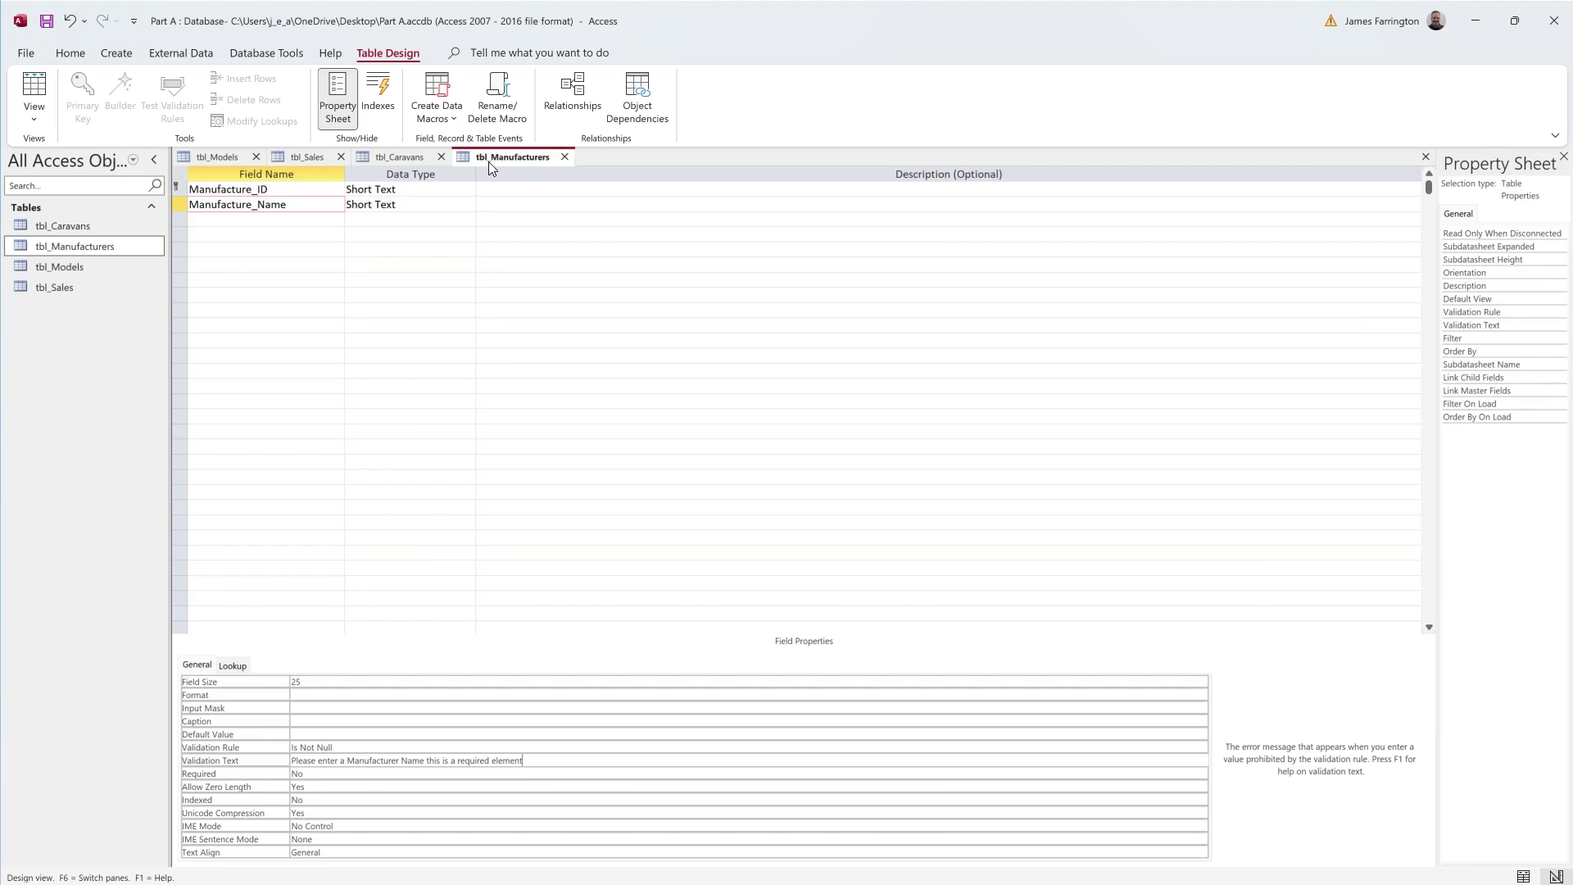
{"action": "right_click", "coordinate": [490, 159]}
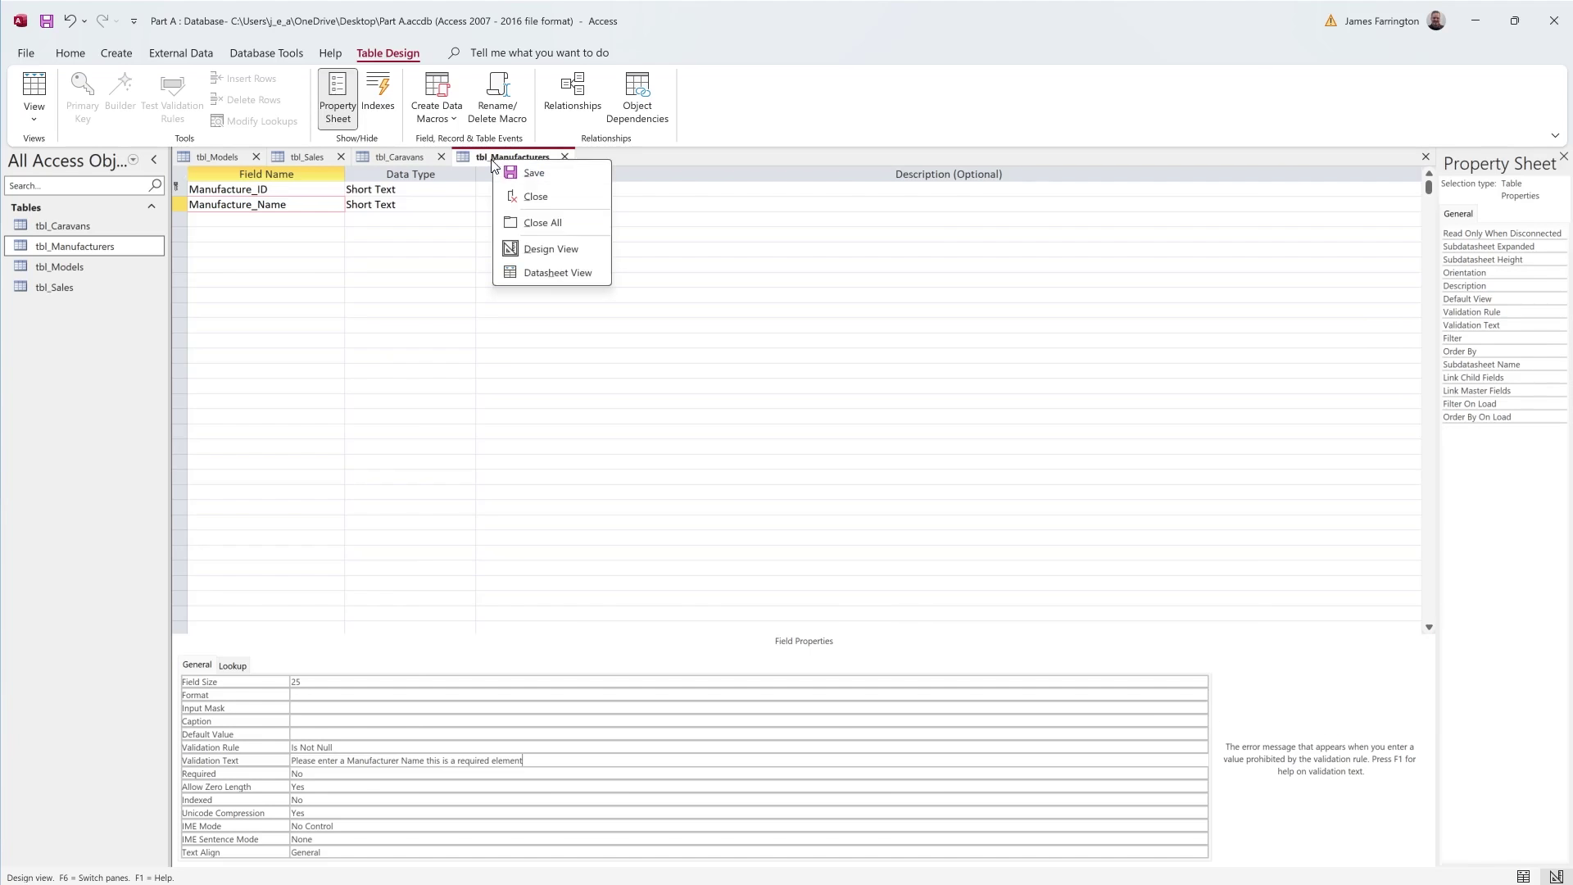
{"action": "left_click", "coordinate": [530, 180]}
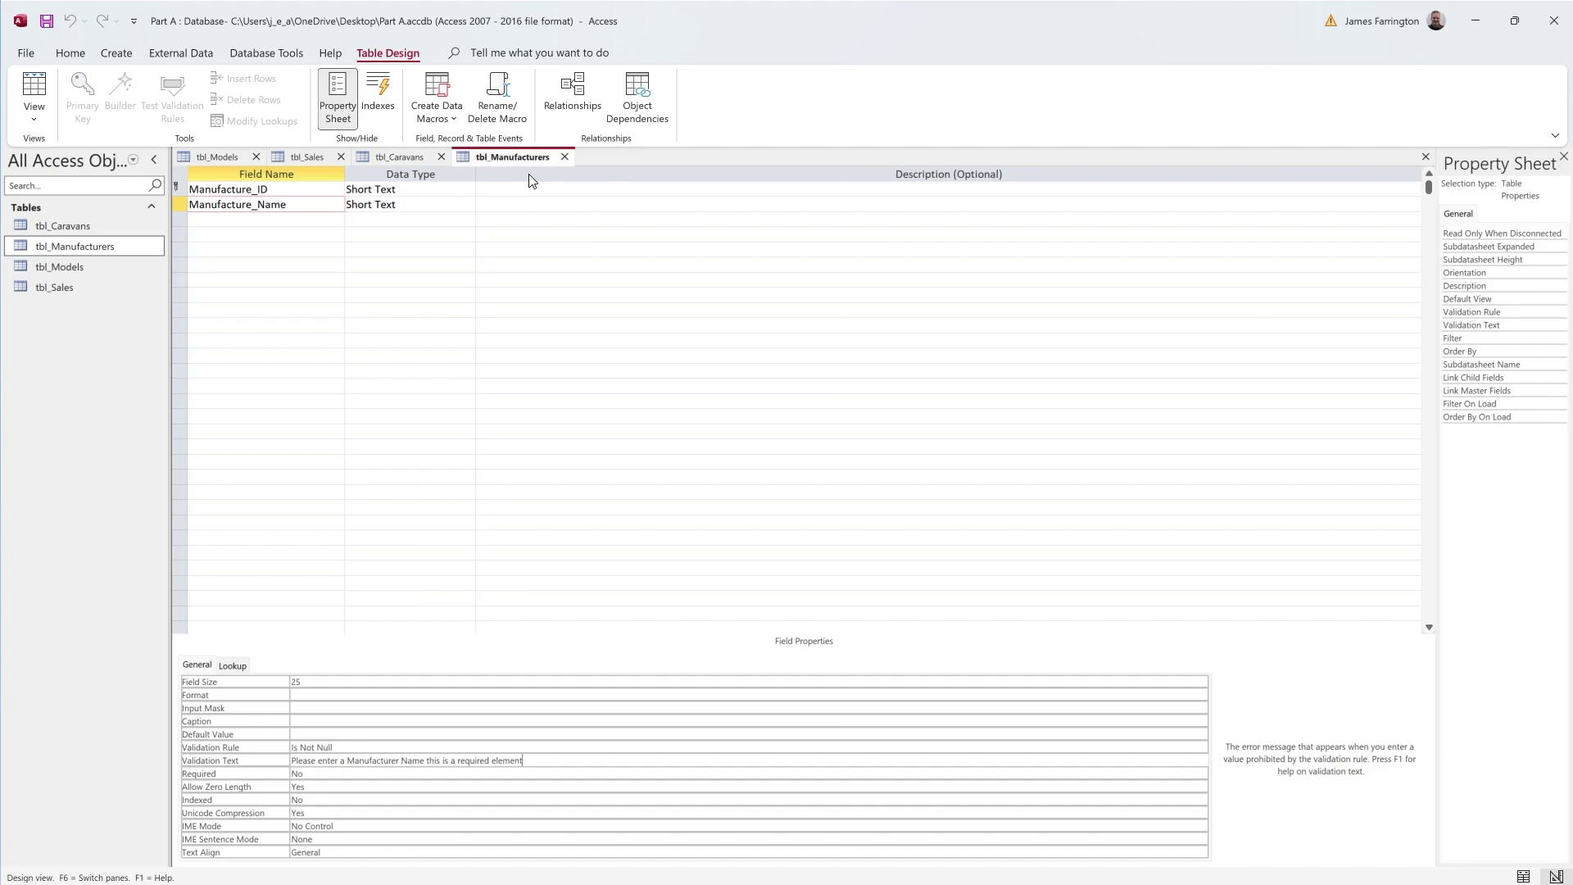
- Add the validation rule Between 1 And 3 to the Bedrooms field of tbl_Models
{"action": "left_click", "coordinate": [213, 156]}
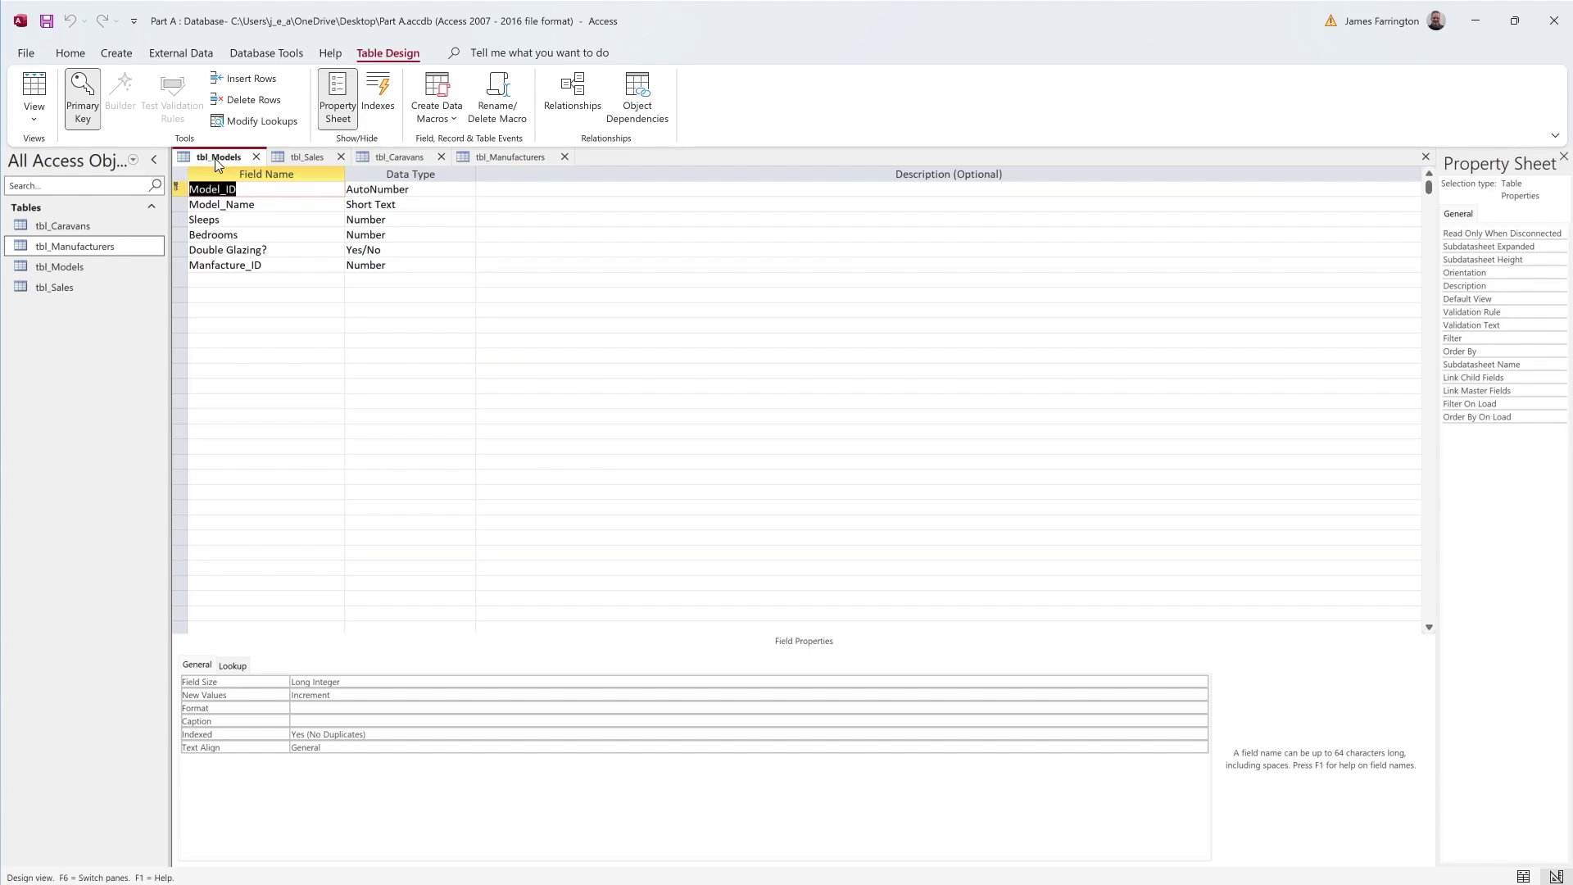
{"action": "left_click", "coordinate": [250, 234]}
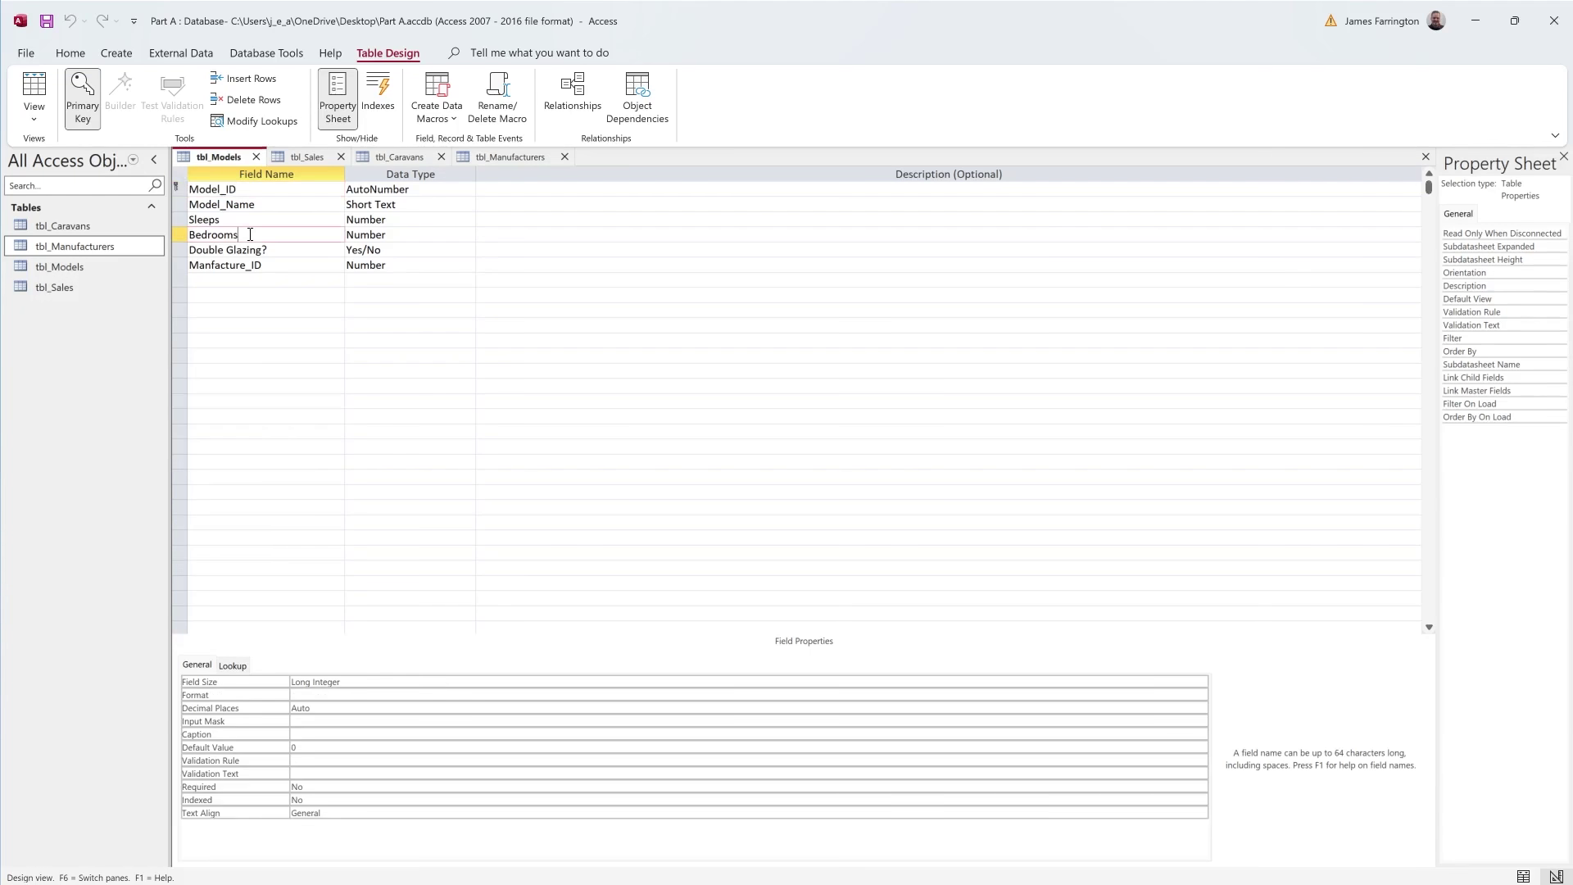
{"action": "left_click", "coordinate": [396, 234]}
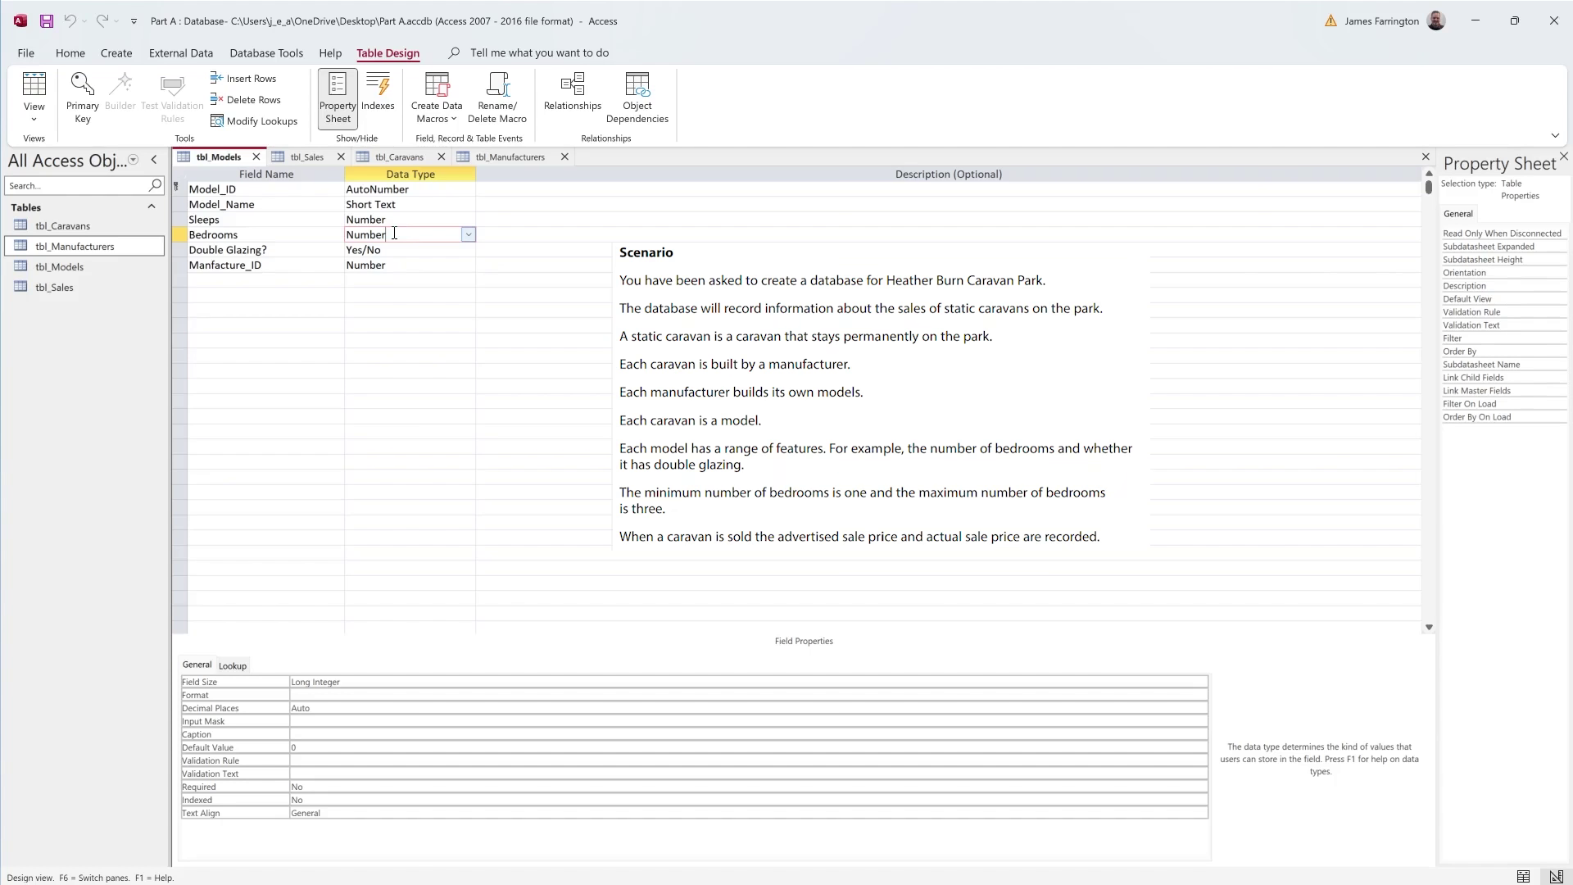
{"action": "left_click", "coordinate": [308, 761]}
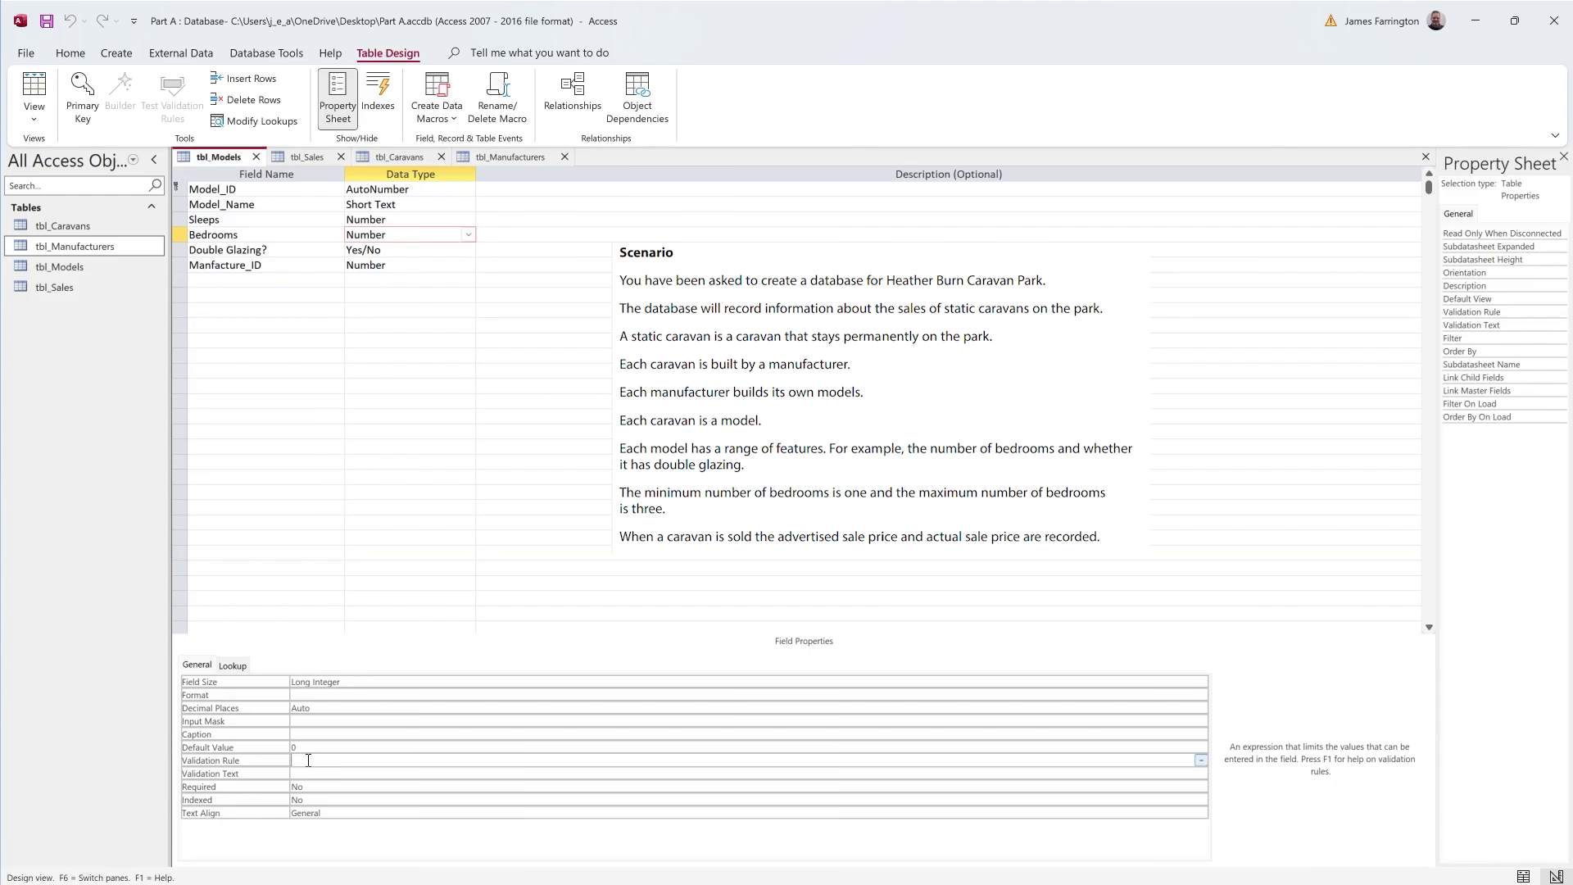
{"action": "type", "text": "between 1 and"}
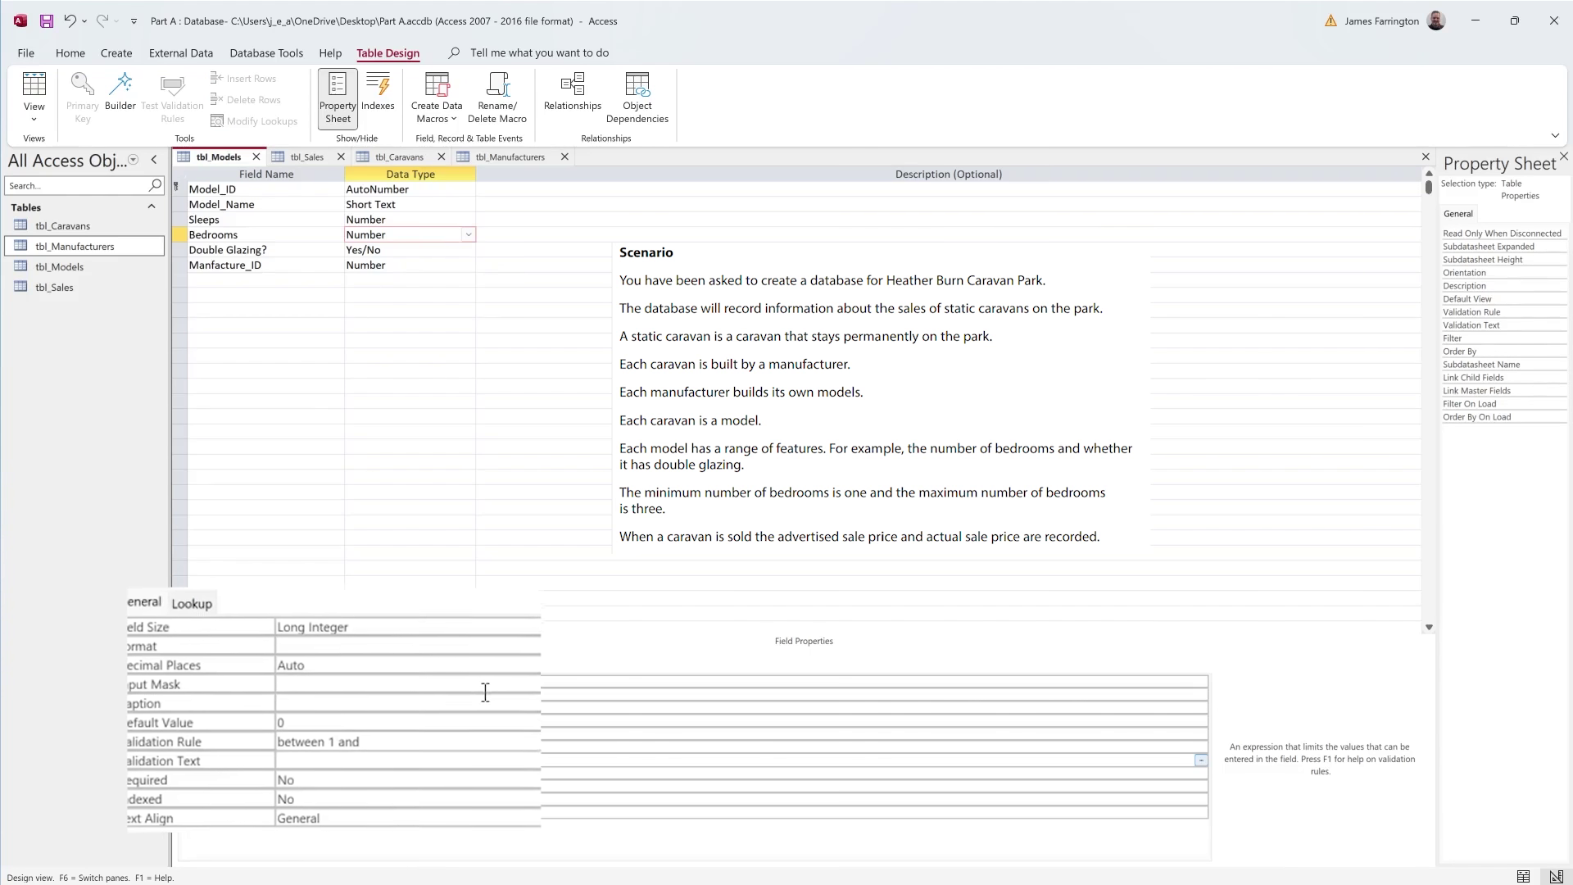
{"action": "type", "text": " 3"}
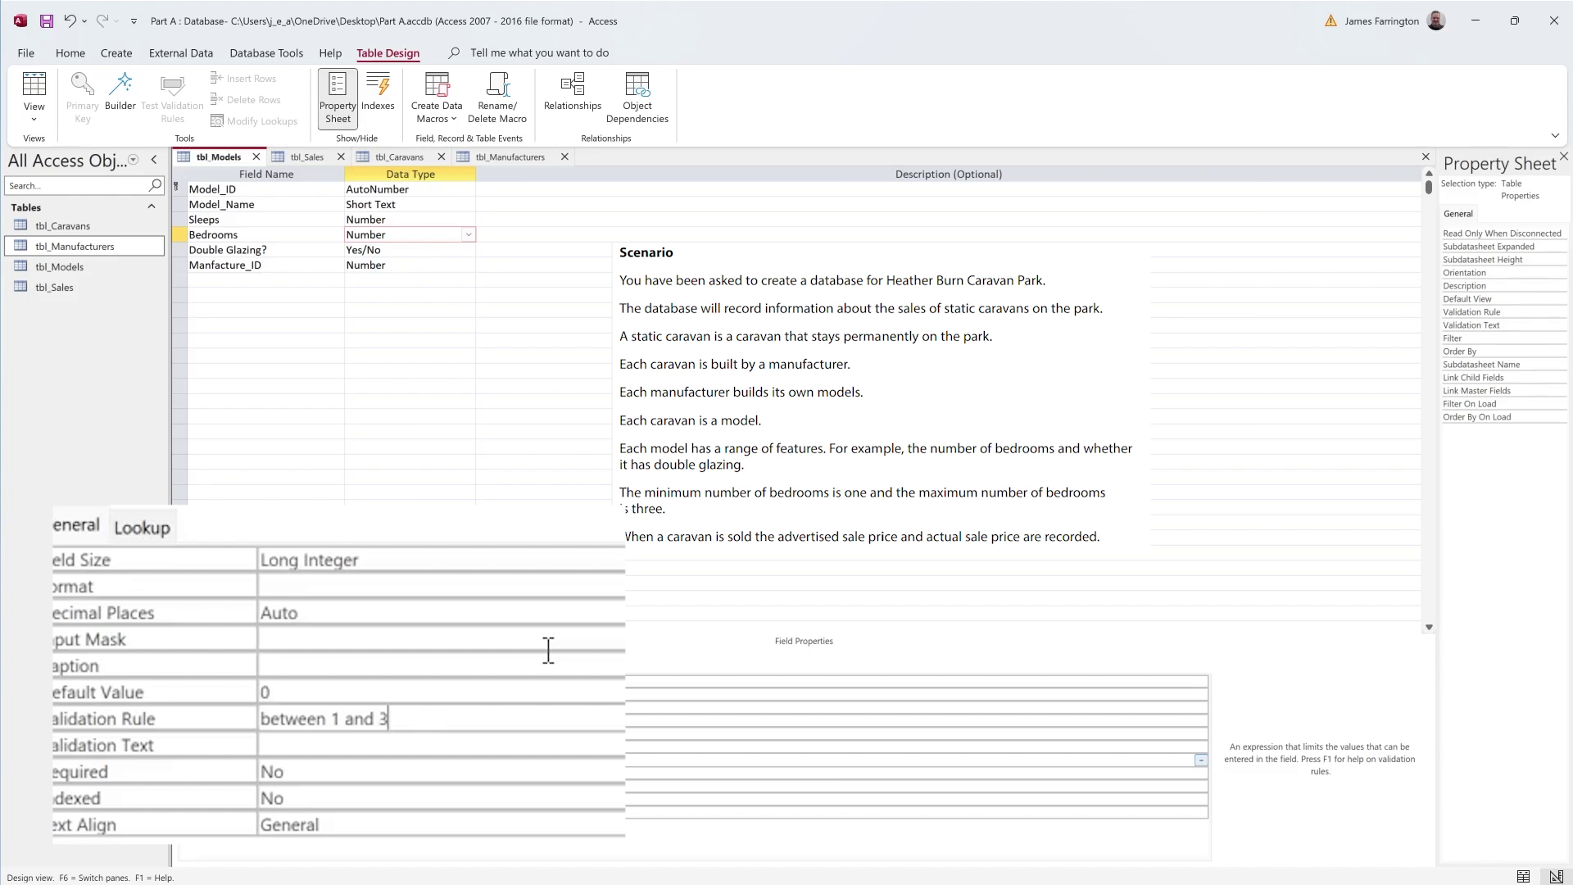
{"action": "left_click", "coordinate": [302, 745]}
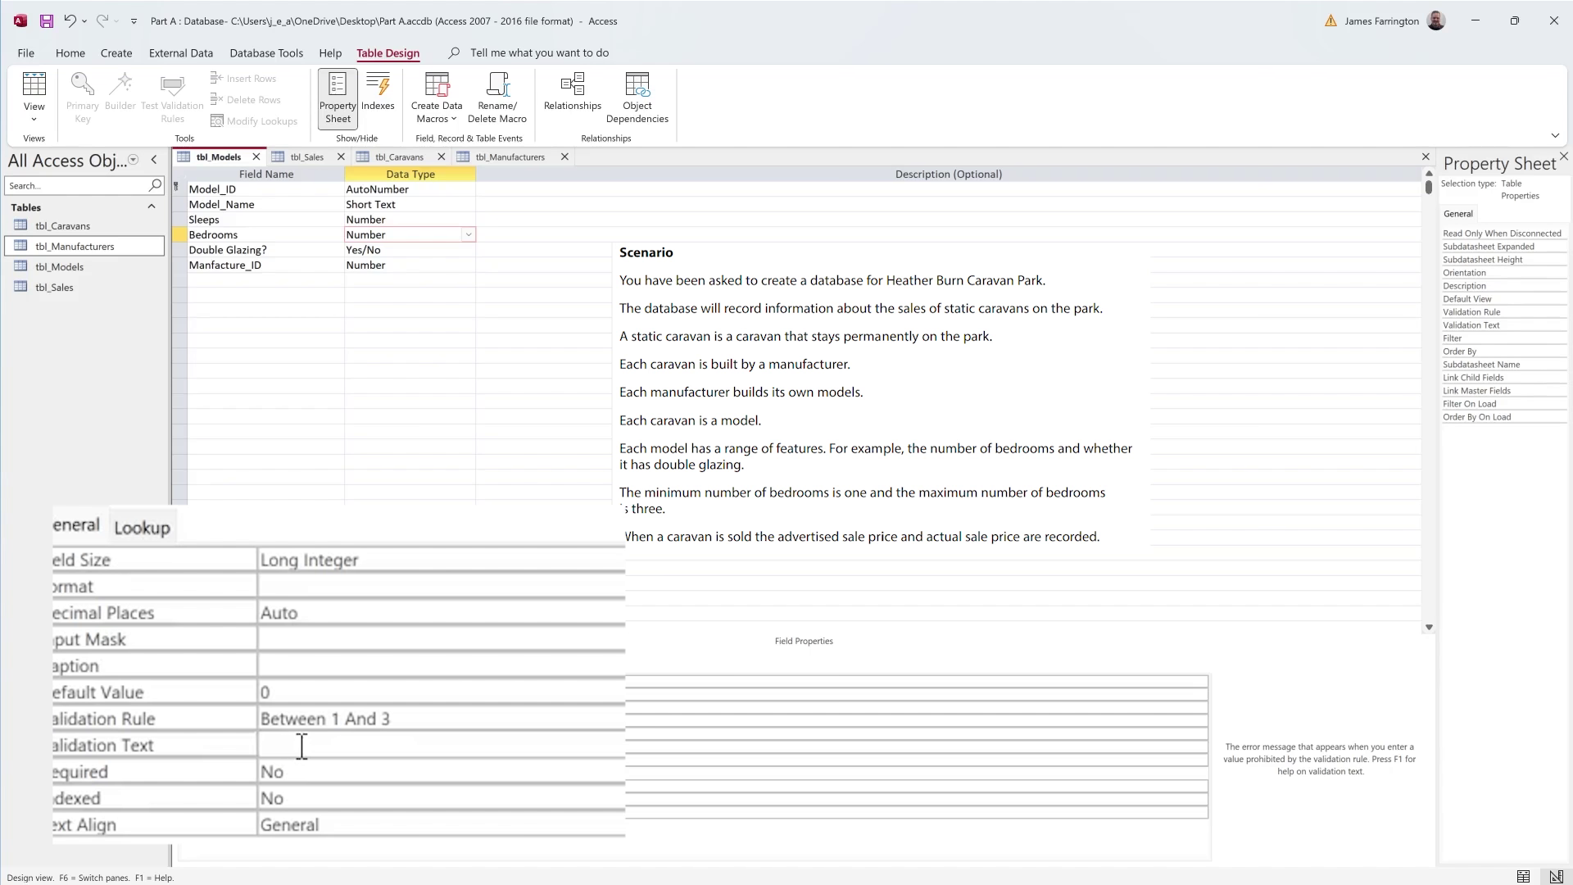
- Set the Bedrooms field's validation text to say that the number of bedrooms must be between 1 and 3
{"action": "type", "text": "The"}
{"action": "type", "text": " num"}
{"action": "type", "text": "of "}
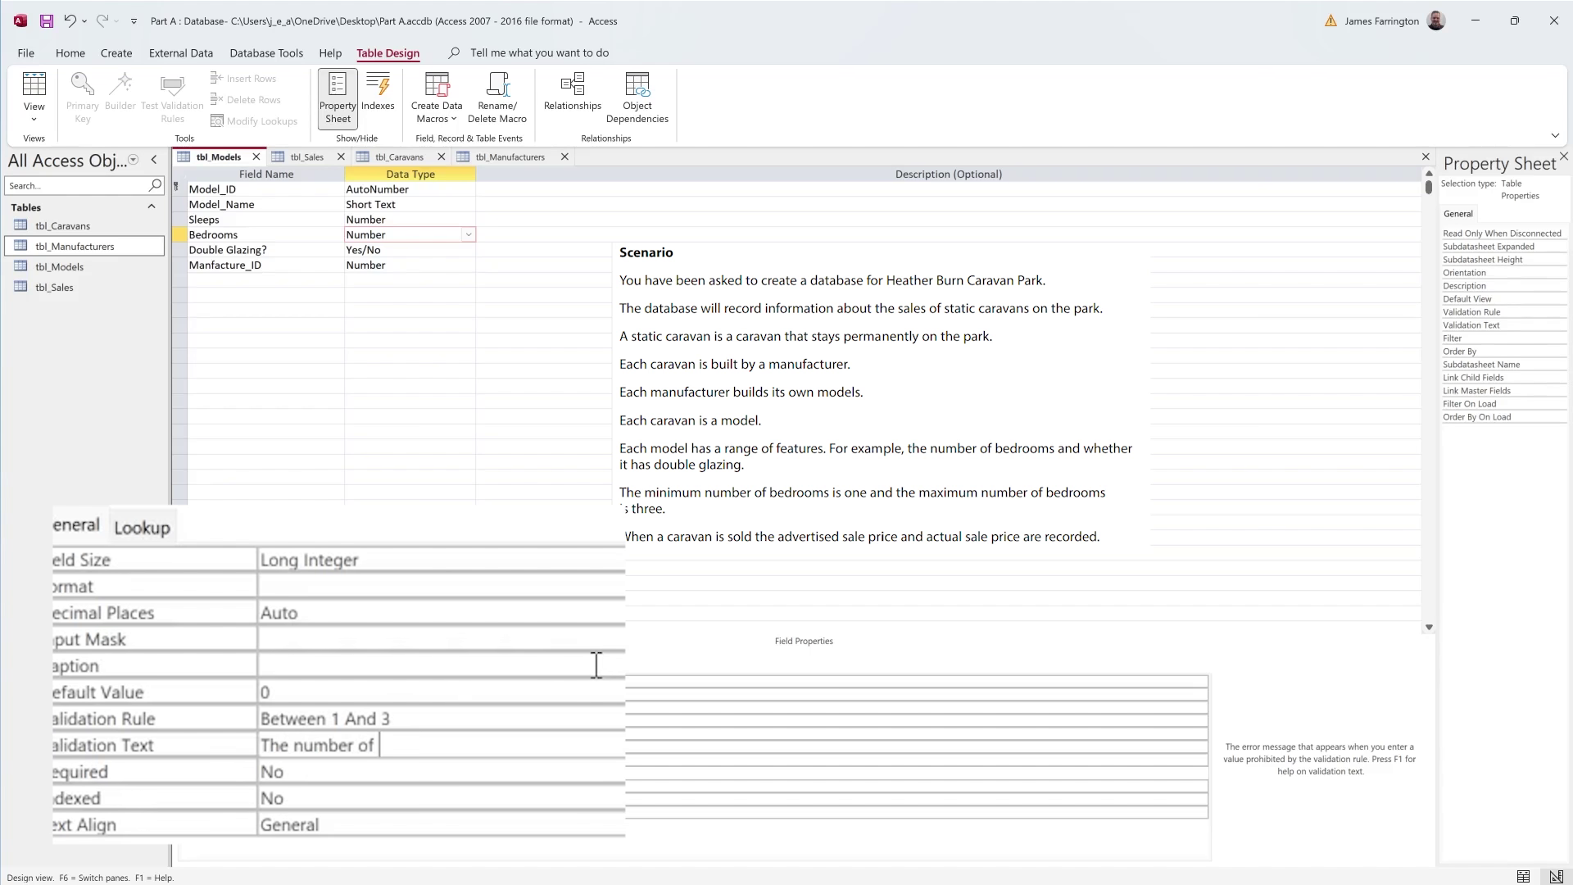
{"action": "type", "text": "bedrroms"}
{"action": "key", "text": "BackSpace"}
{"action": "key", "text": "BackSpace"}
{"action": "key", "text": "BackSpace"}
{"action": "key", "text": "BackSpace"}
{"action": "key", "text": "BackSpace"}
{"action": "type", "text": "rooms must "}
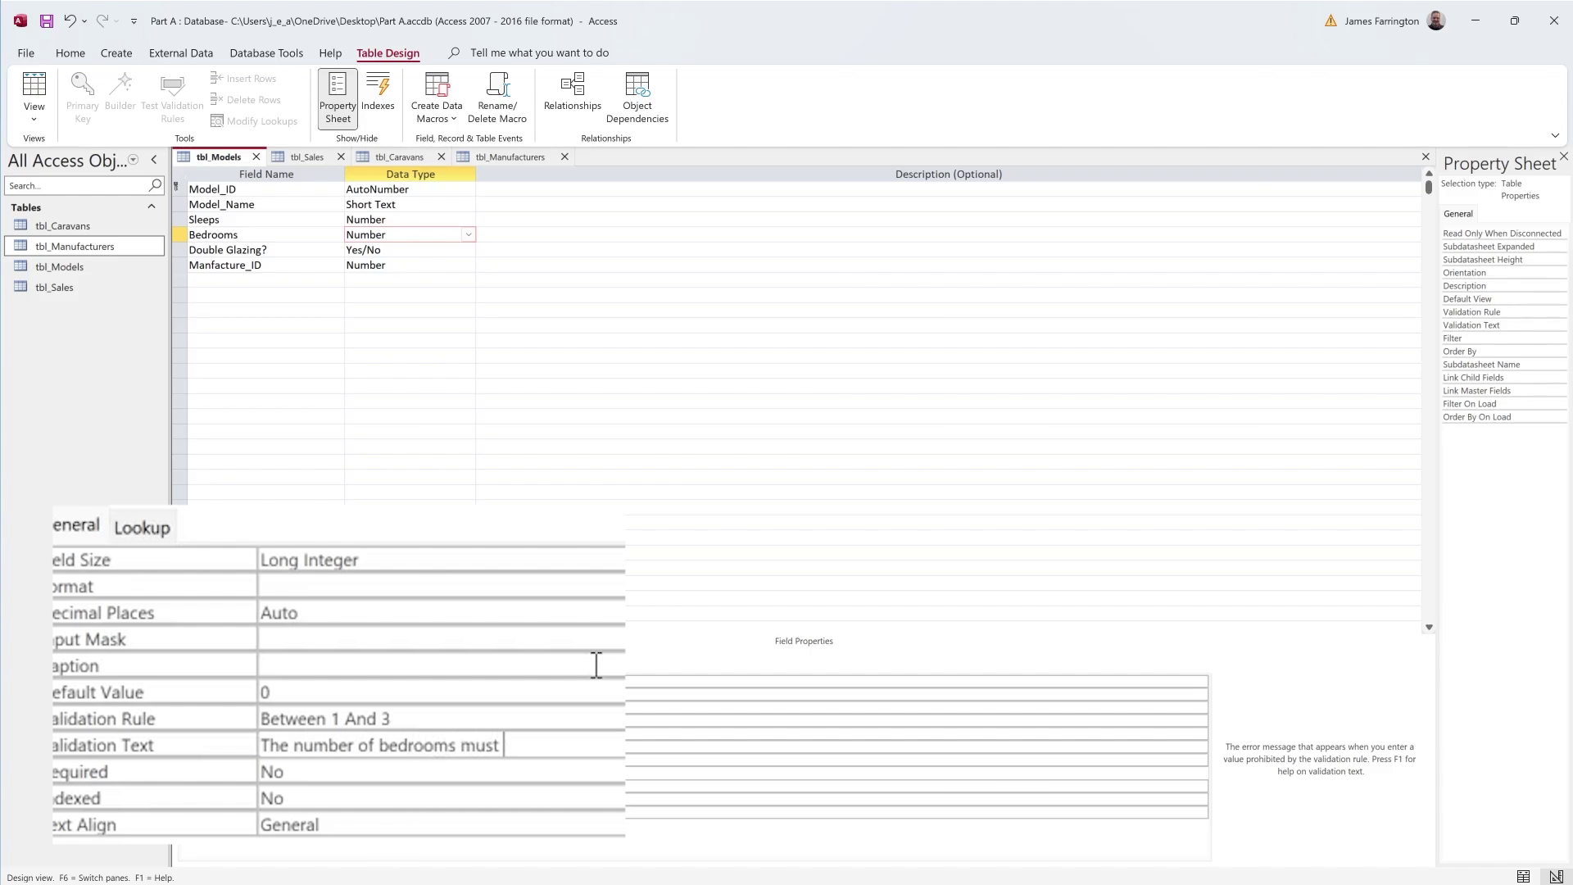
{"action": "type", "text": "be between 1 an"}
- Start the Lookup Wizard for the Manfacture_ID field of tbl_Models, taking its values from the table tbl_Manufacturers
{"action": "left_click", "coordinate": [417, 265]}
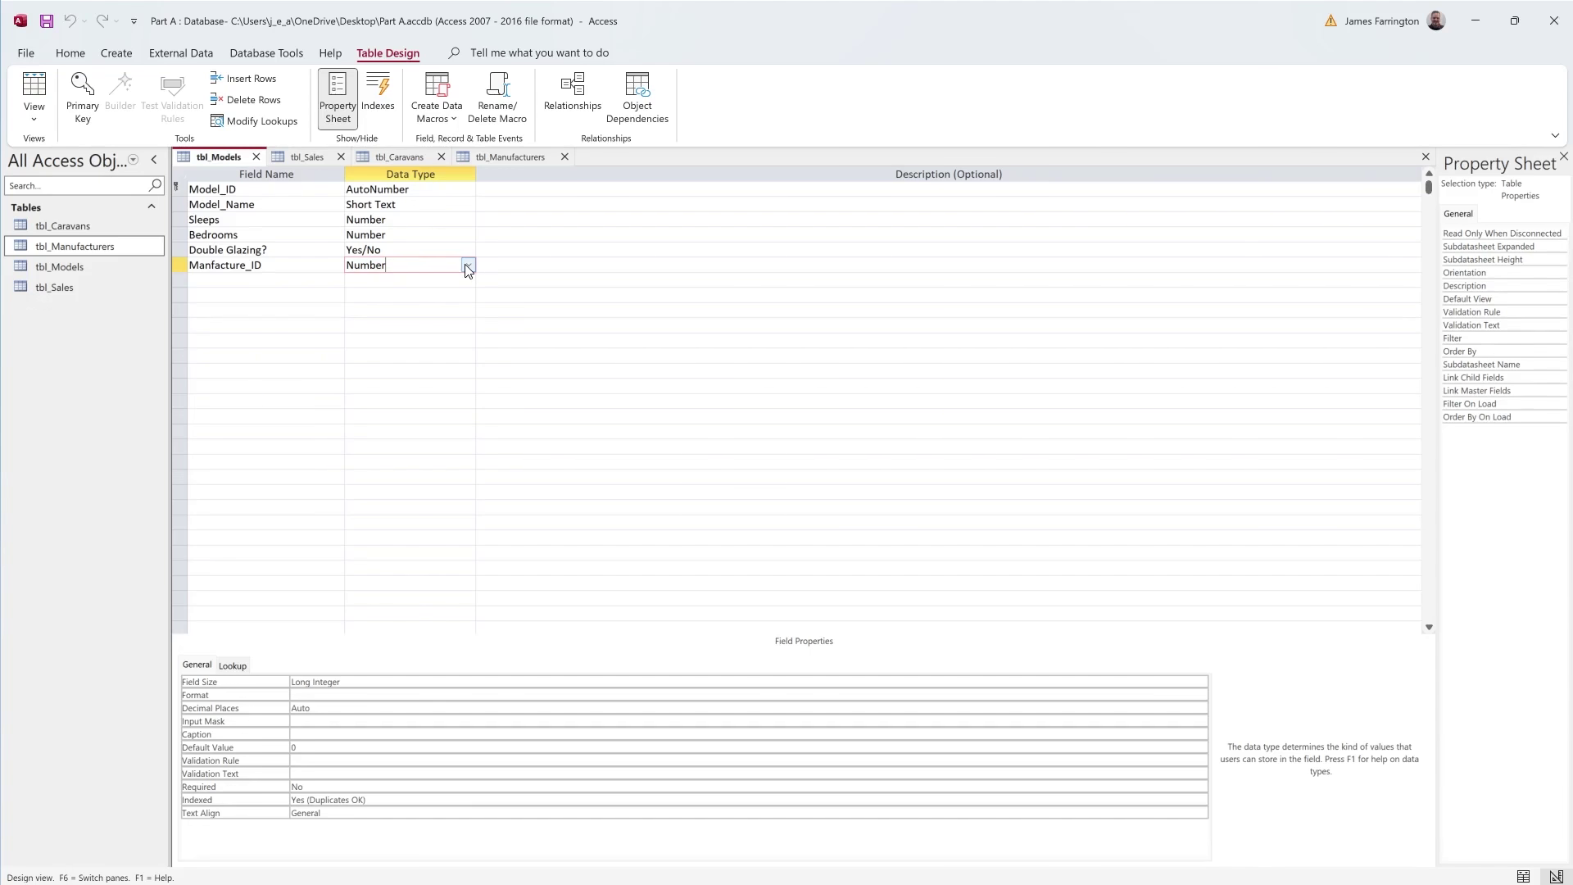
{"action": "left_click", "coordinate": [468, 267]}
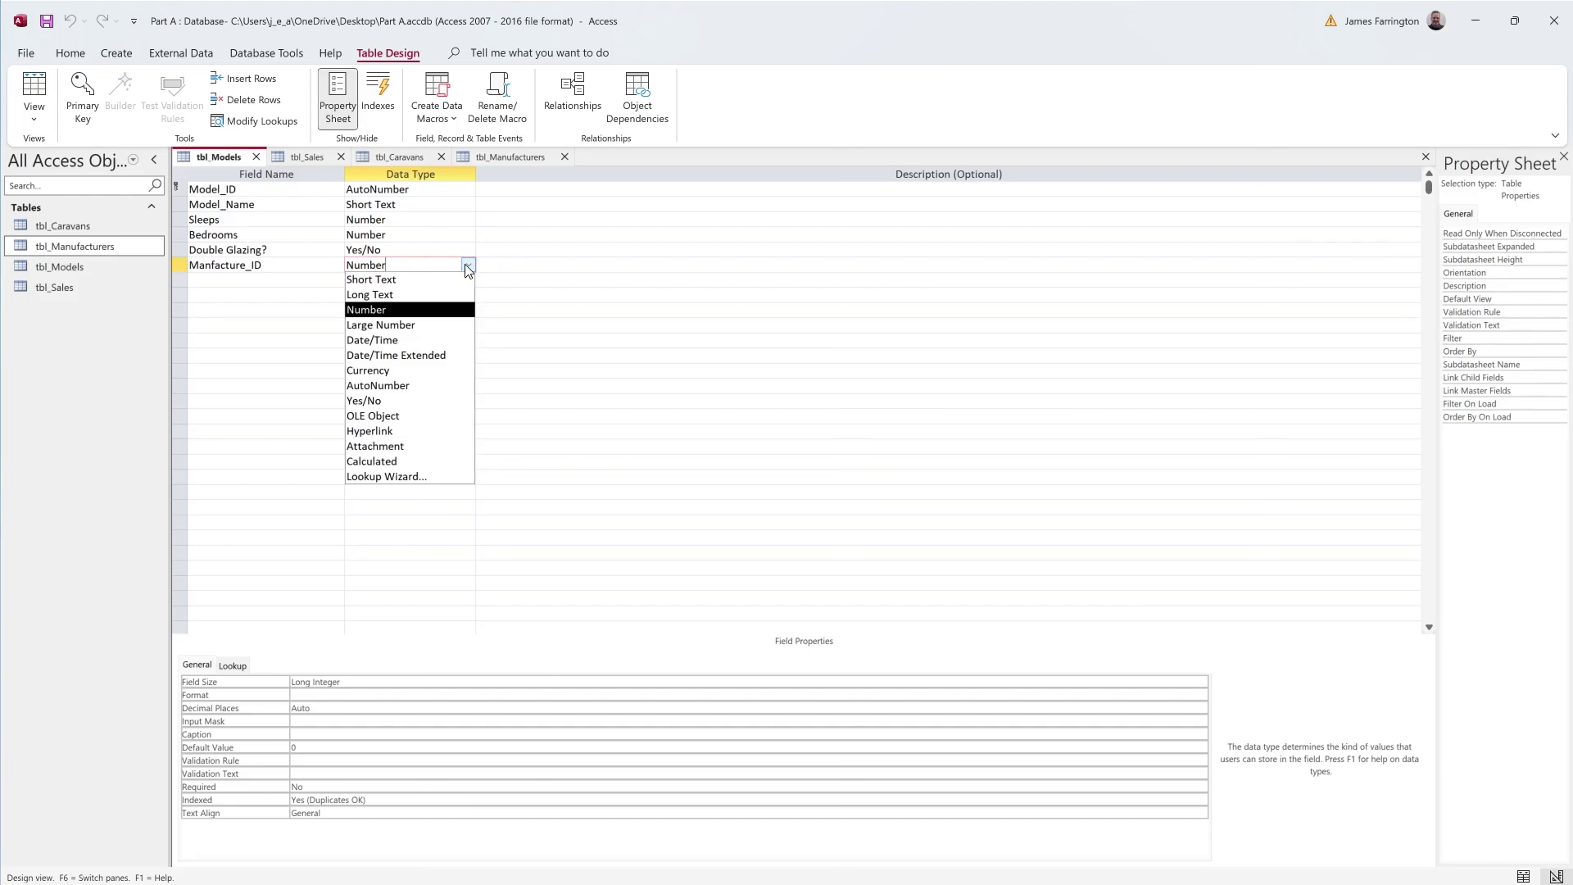
{"action": "left_click", "coordinate": [380, 478]}
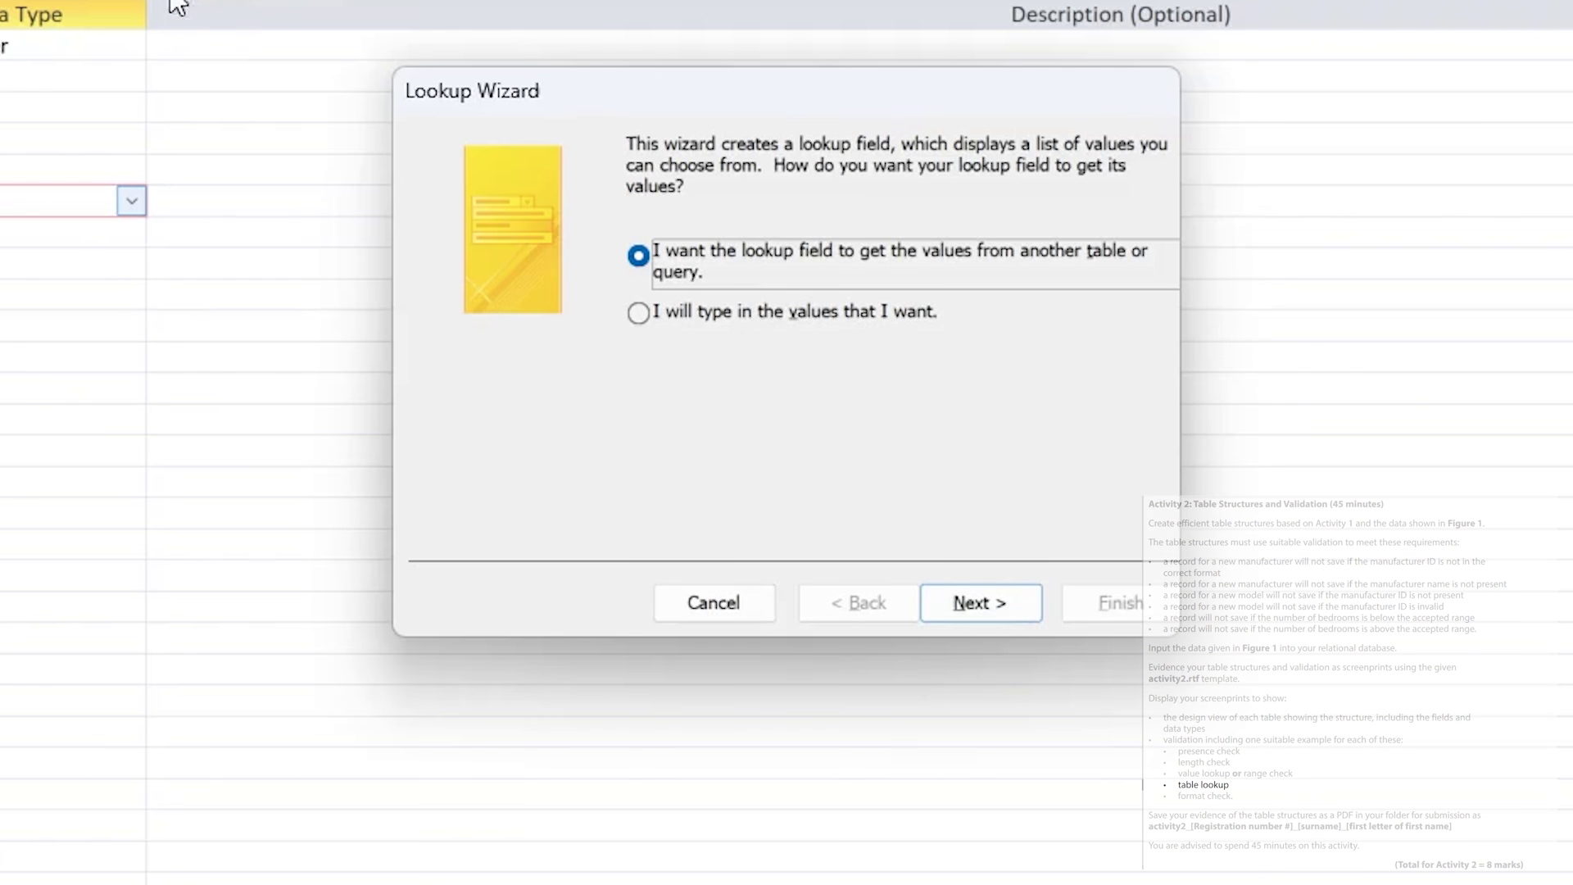
{"action": "left_click", "coordinate": [993, 602]}
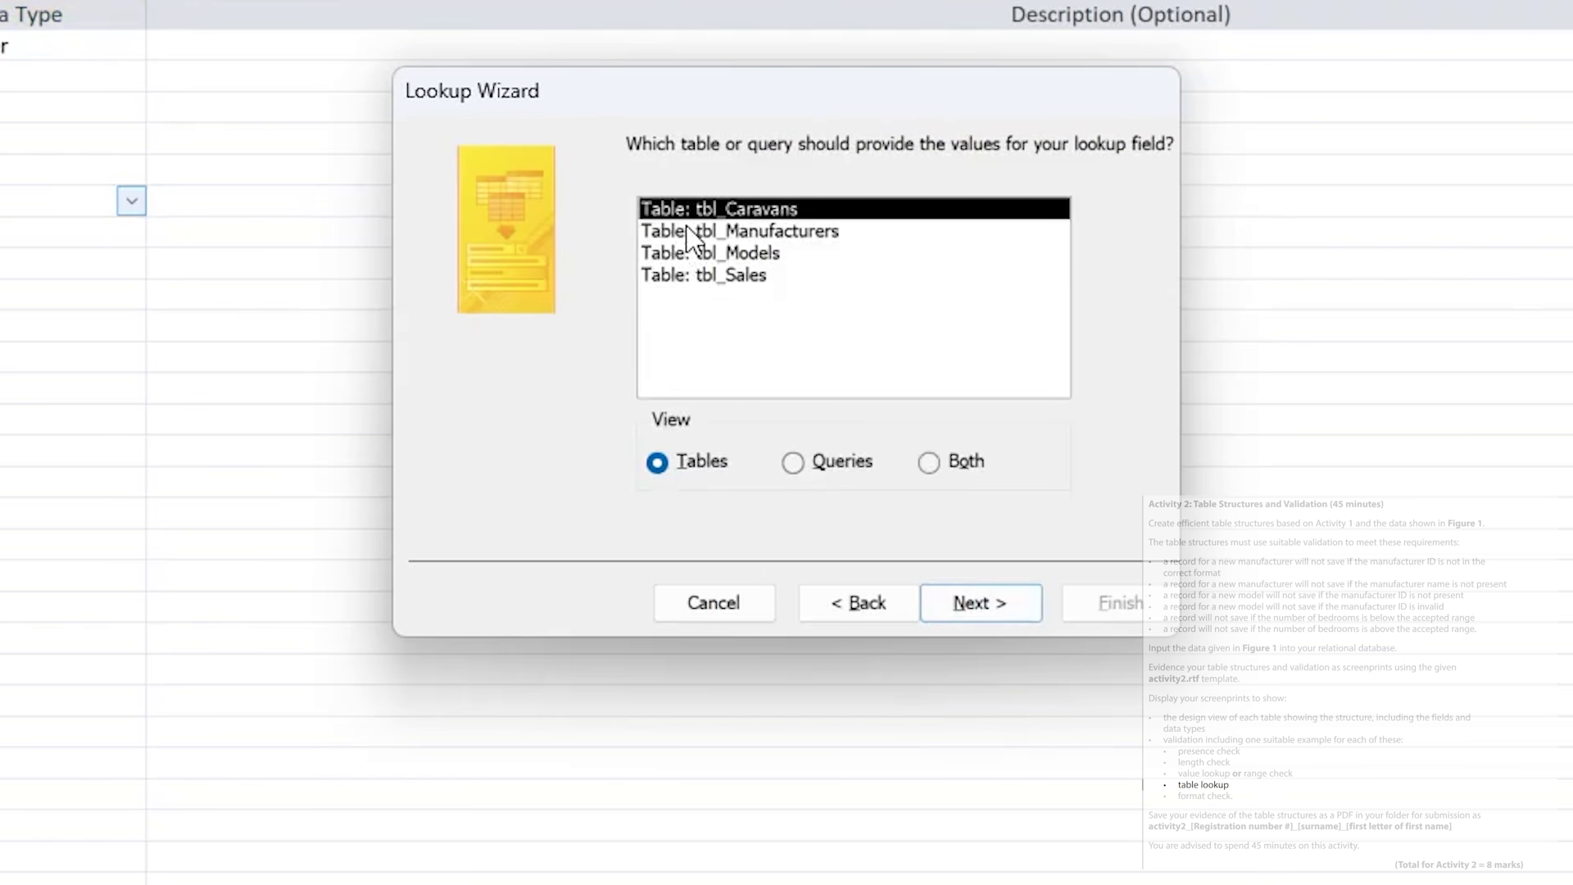
{"action": "left_click", "coordinate": [688, 232]}
{"action": "left_click", "coordinate": [990, 606]}
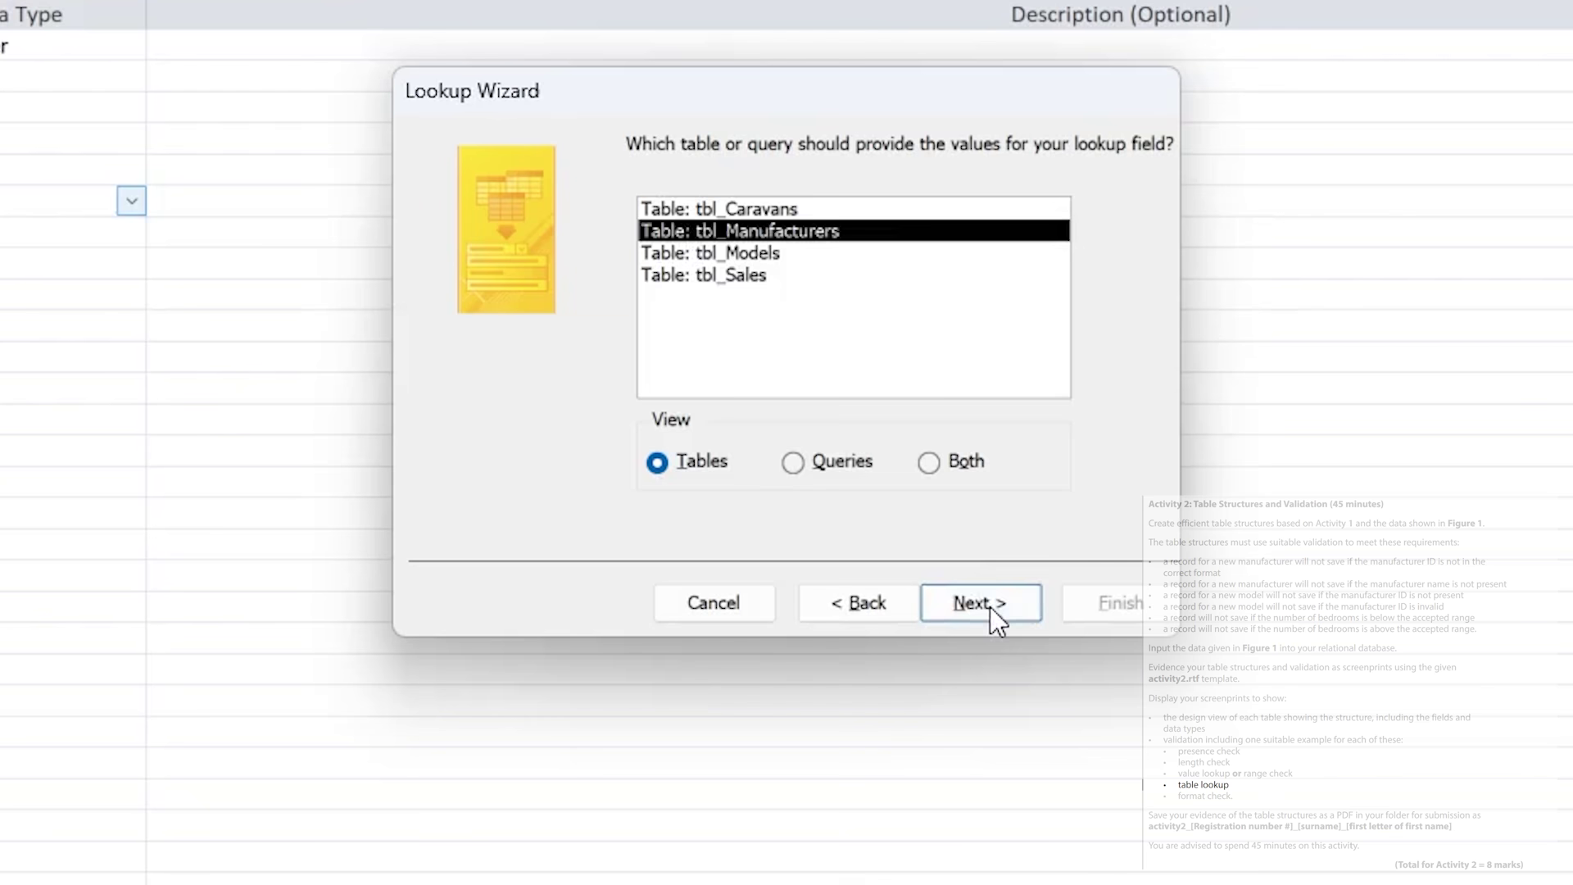
{"action": "left_click", "coordinate": [461, 397]}
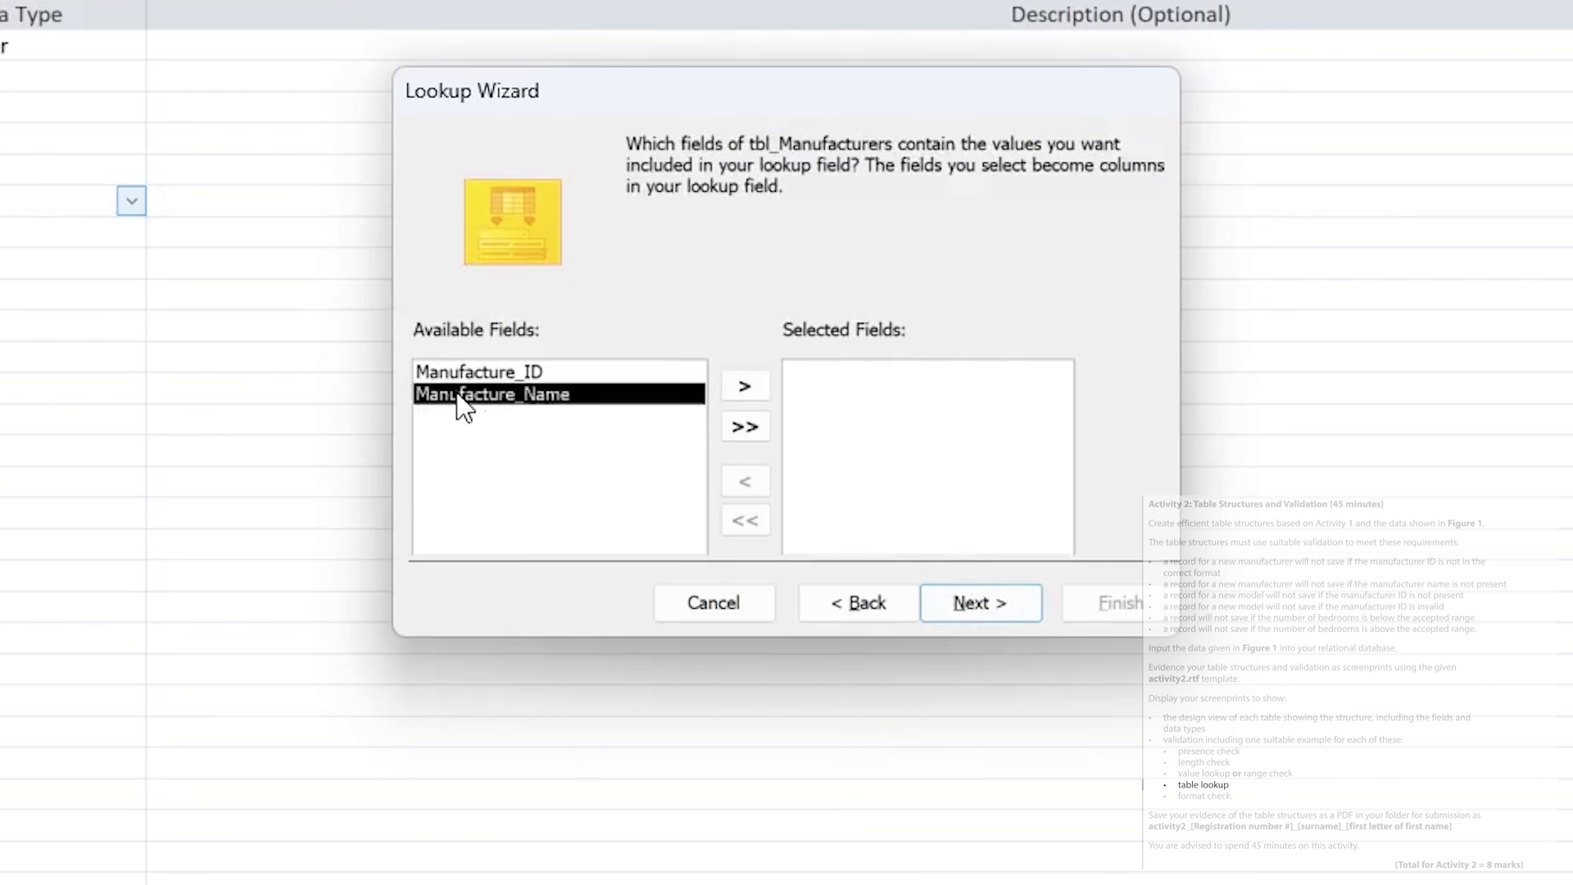
{"action": "left_click", "coordinate": [744, 427]}
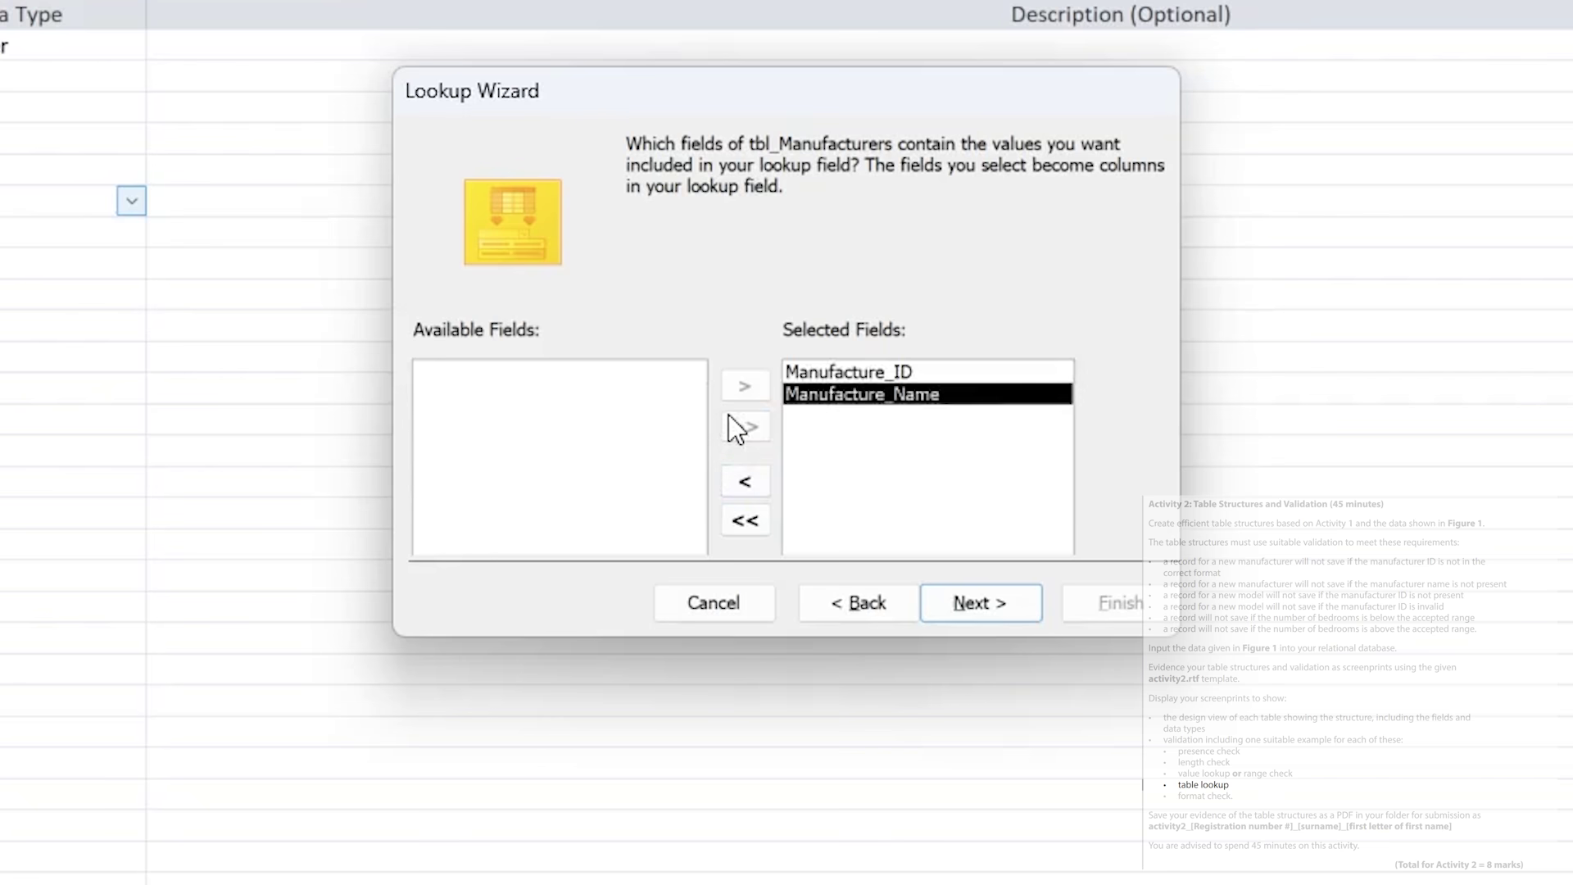
{"action": "left_click", "coordinate": [746, 484]}
{"action": "left_click", "coordinate": [745, 483]}
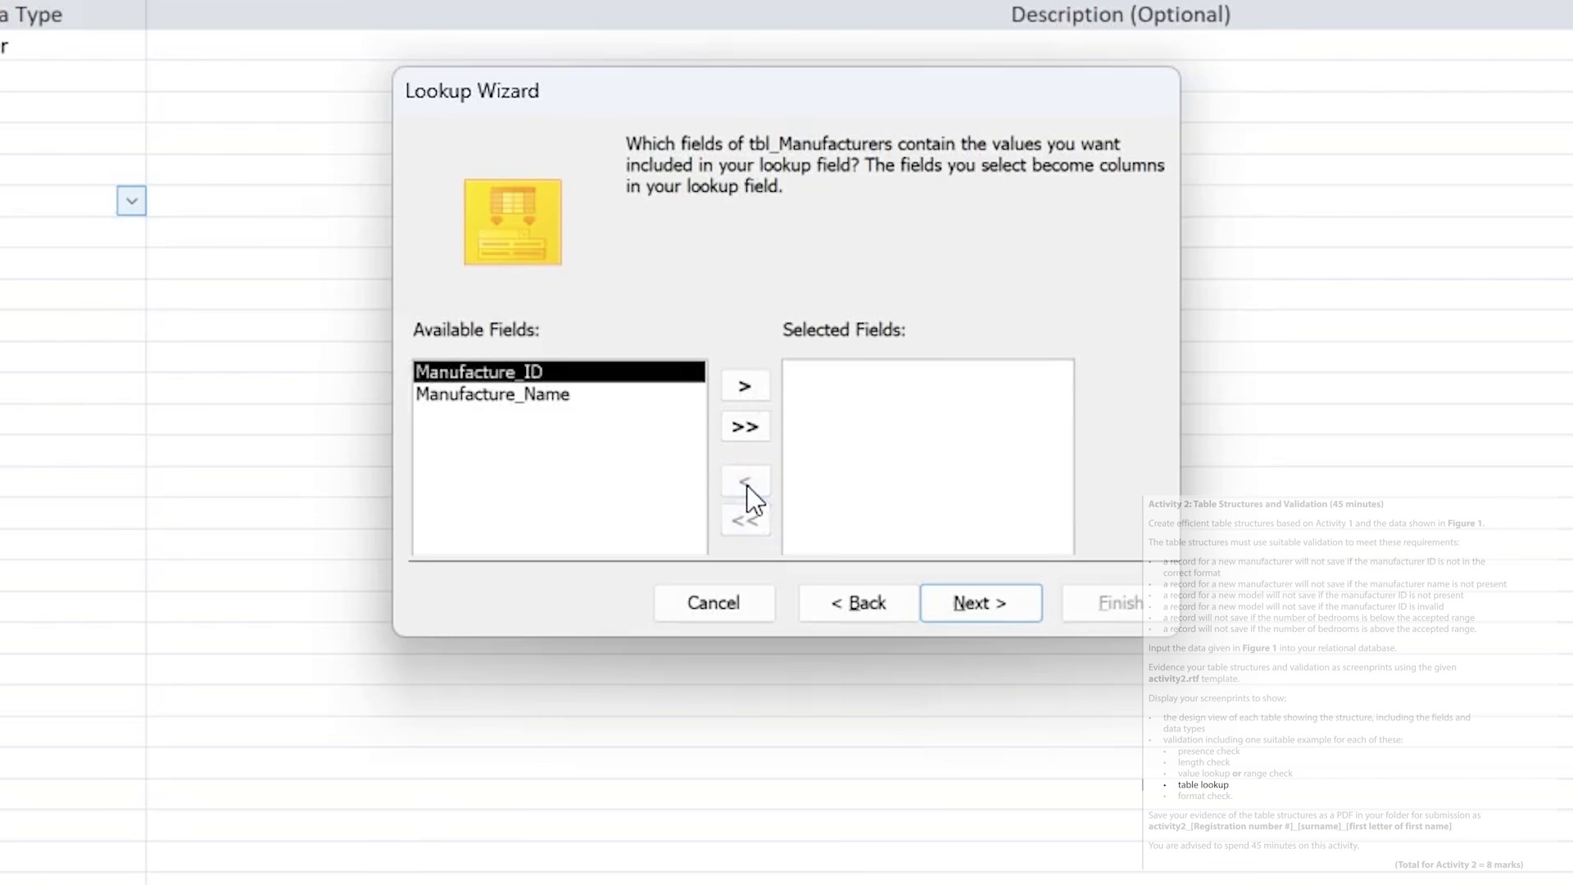
- Include only Manufacture_Name as the lookup column and leave the list without a sort order
{"action": "left_click", "coordinate": [536, 394]}
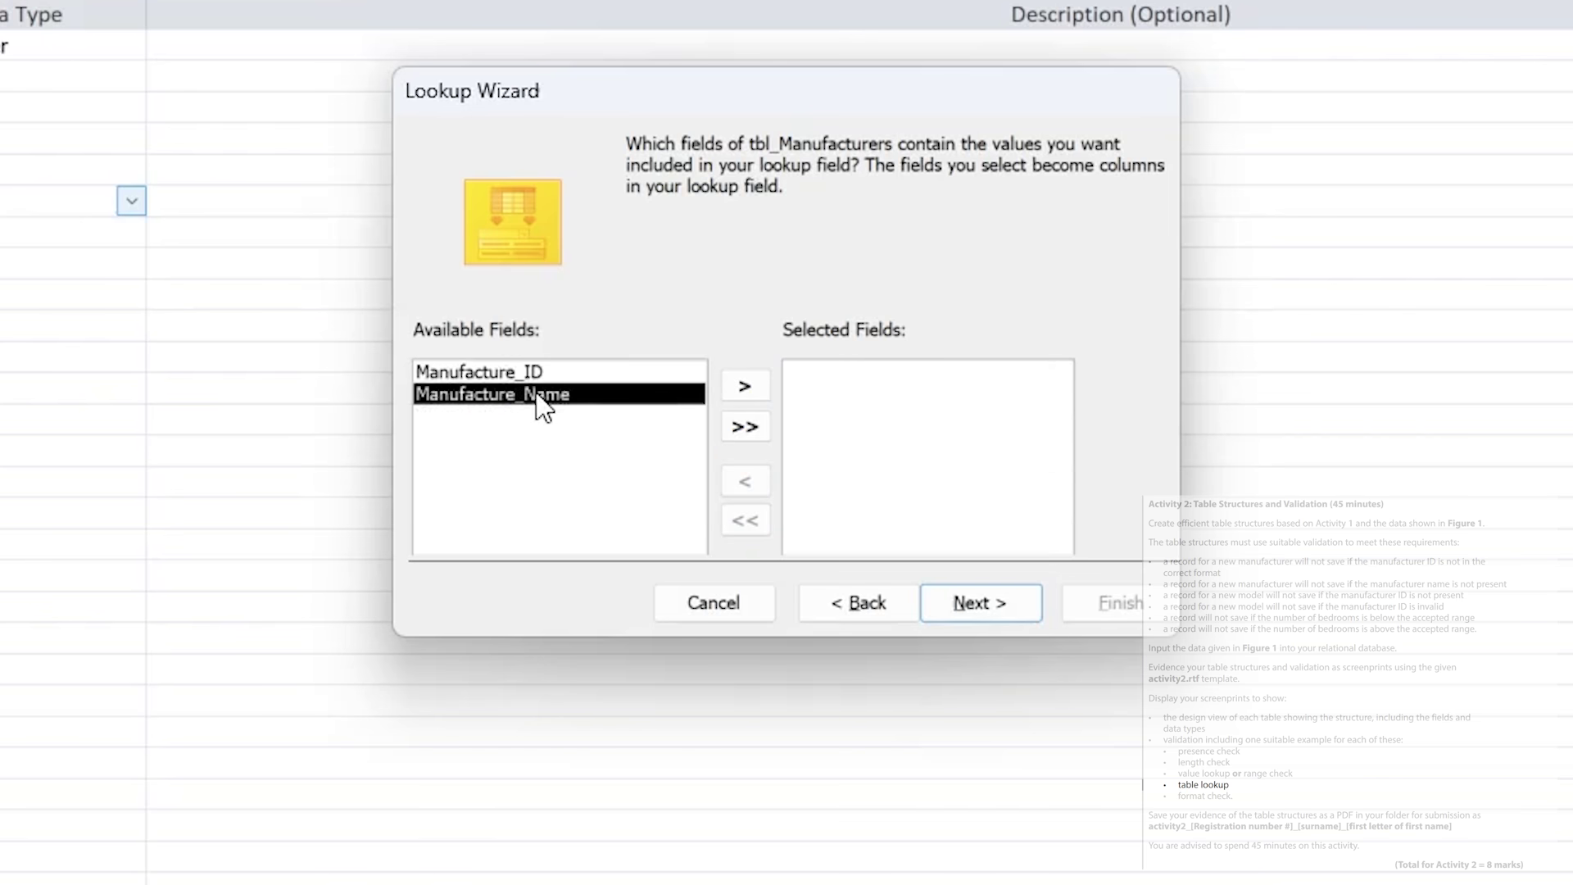
{"action": "left_click", "coordinate": [726, 391]}
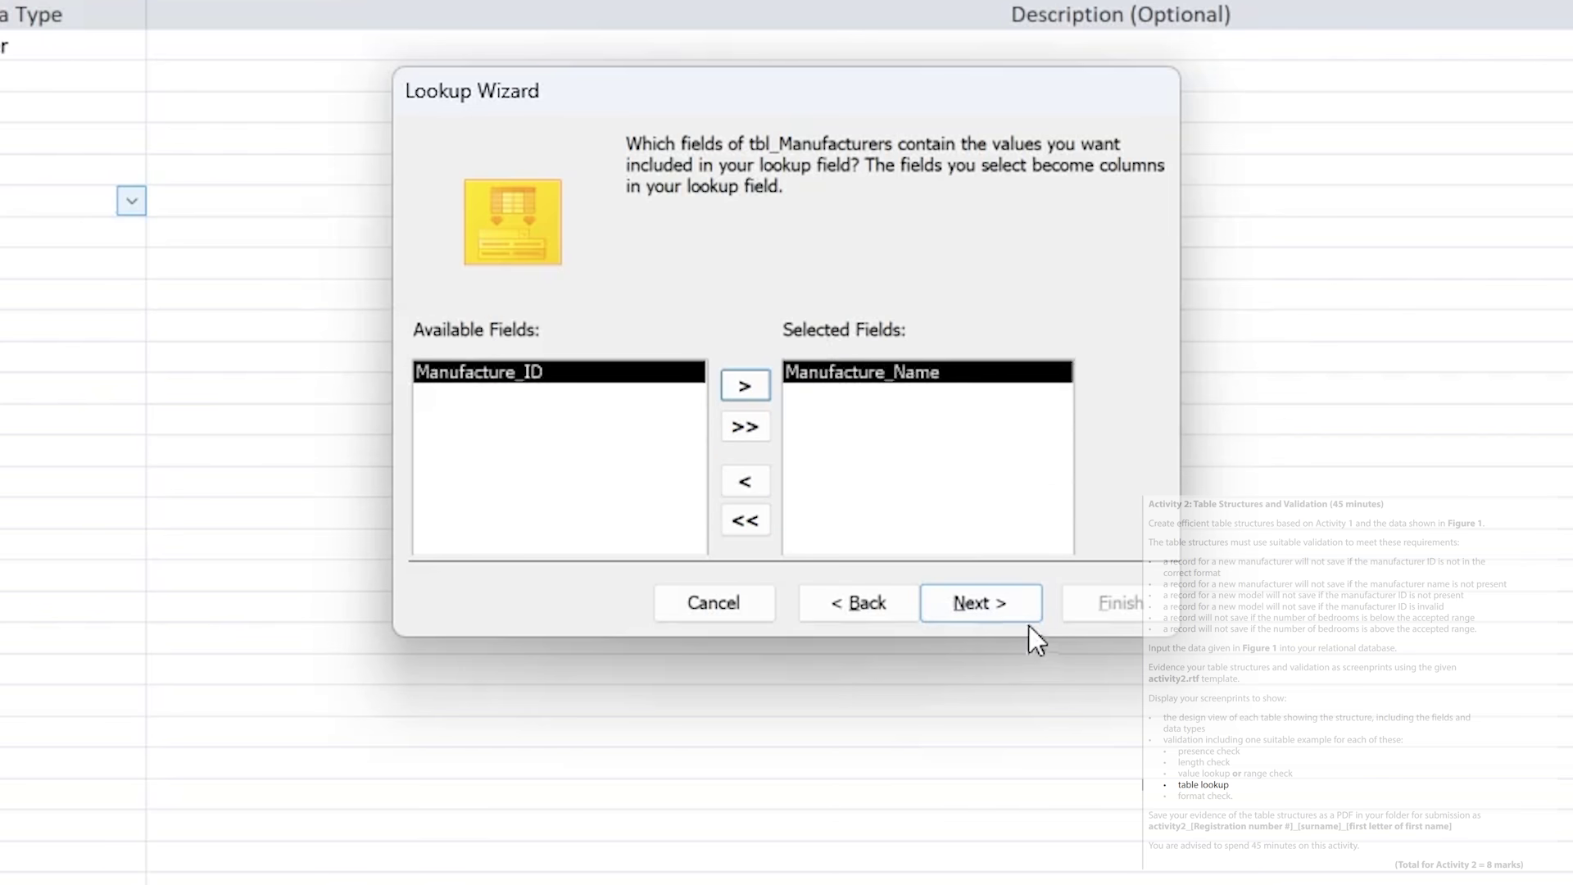
{"action": "left_click", "coordinate": [985, 608]}
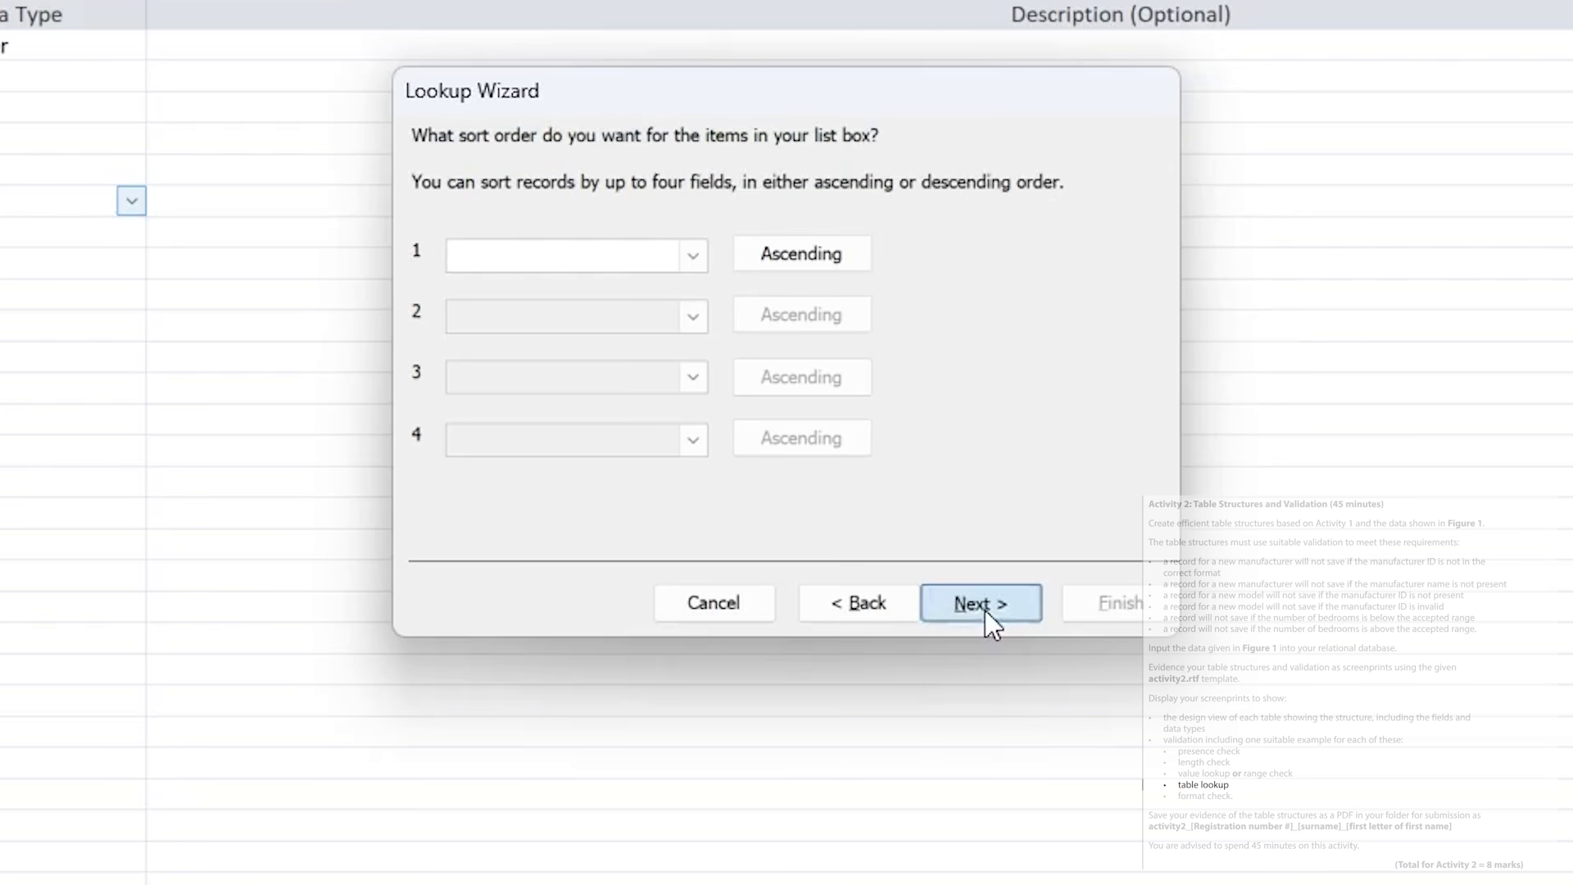
{"action": "left_click", "coordinate": [985, 611]}
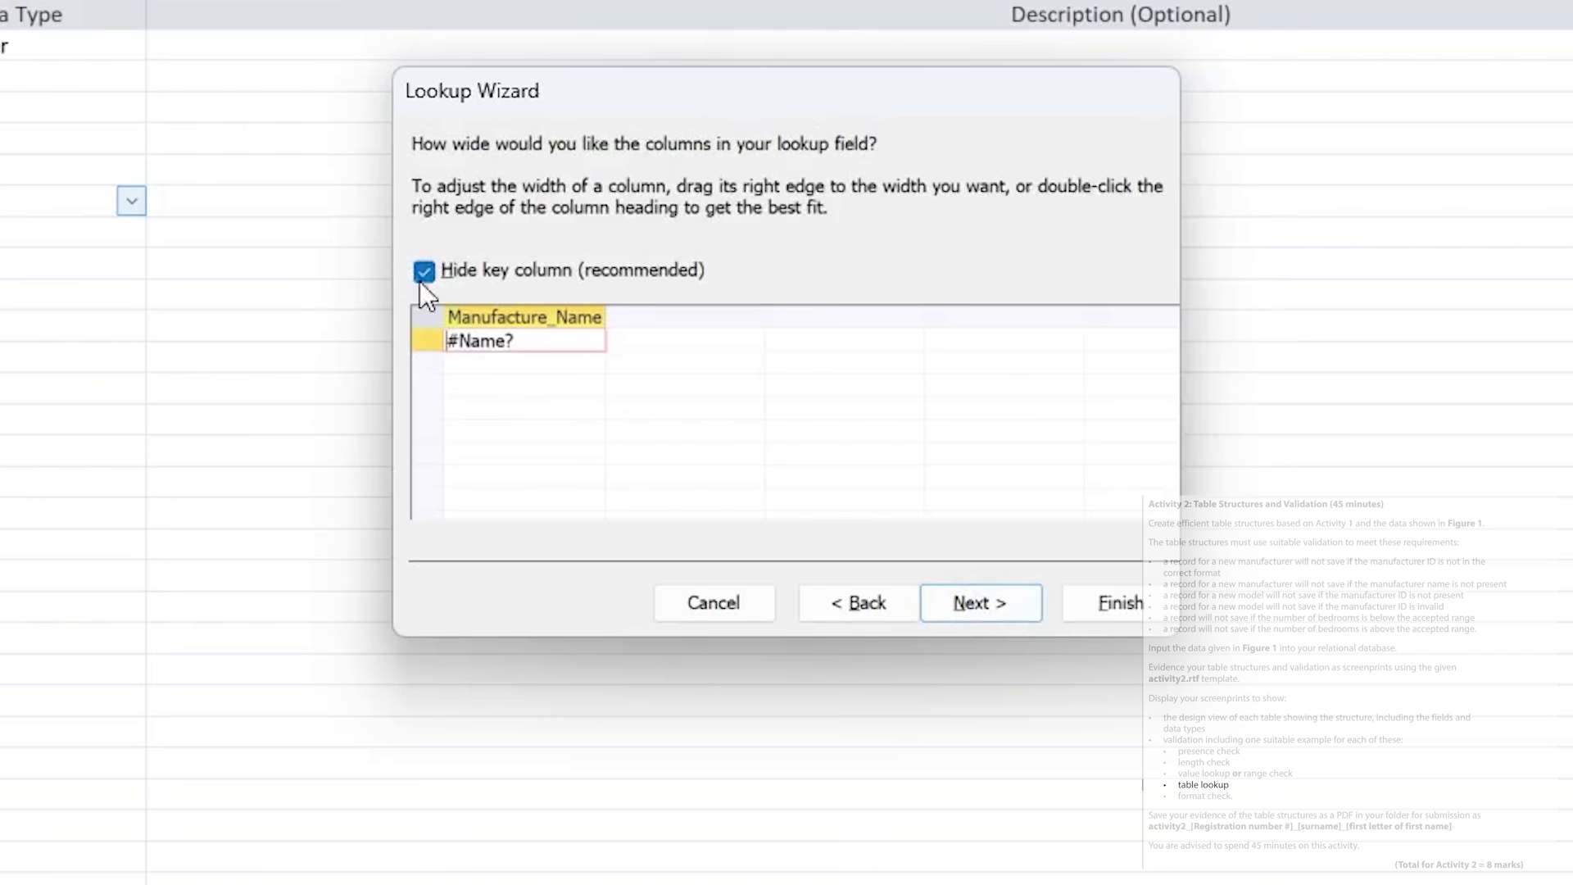
- Keep the key column hidden and the label Manfacture_ID, then finish the lookup and save the table
{"action": "left_click", "coordinate": [422, 270]}
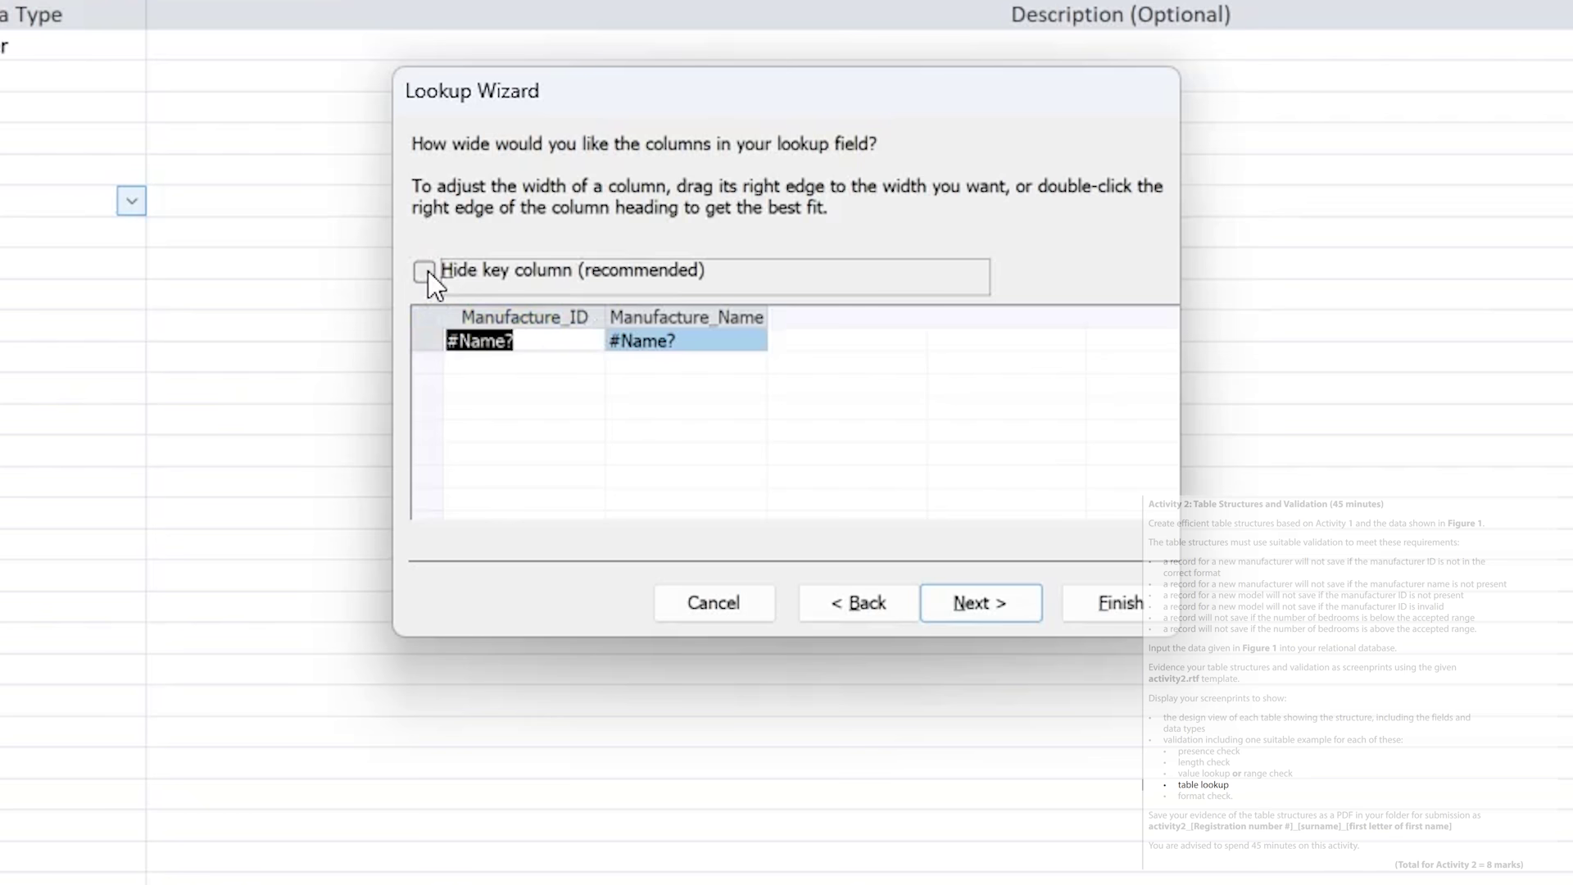
{"action": "left_click", "coordinate": [425, 271]}
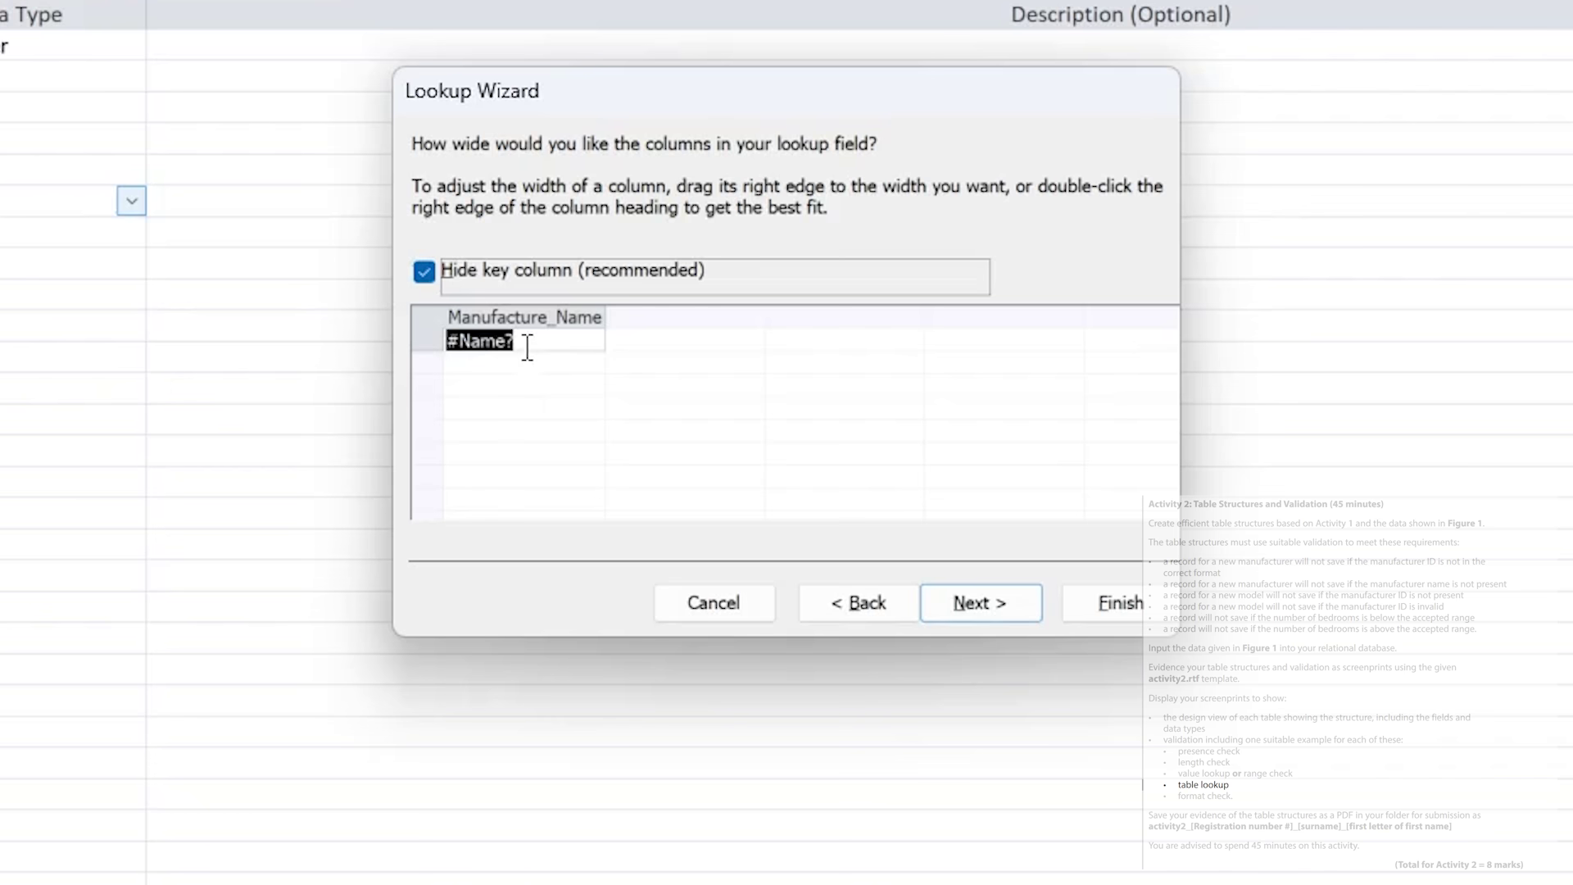
{"action": "left_click", "coordinate": [951, 602]}
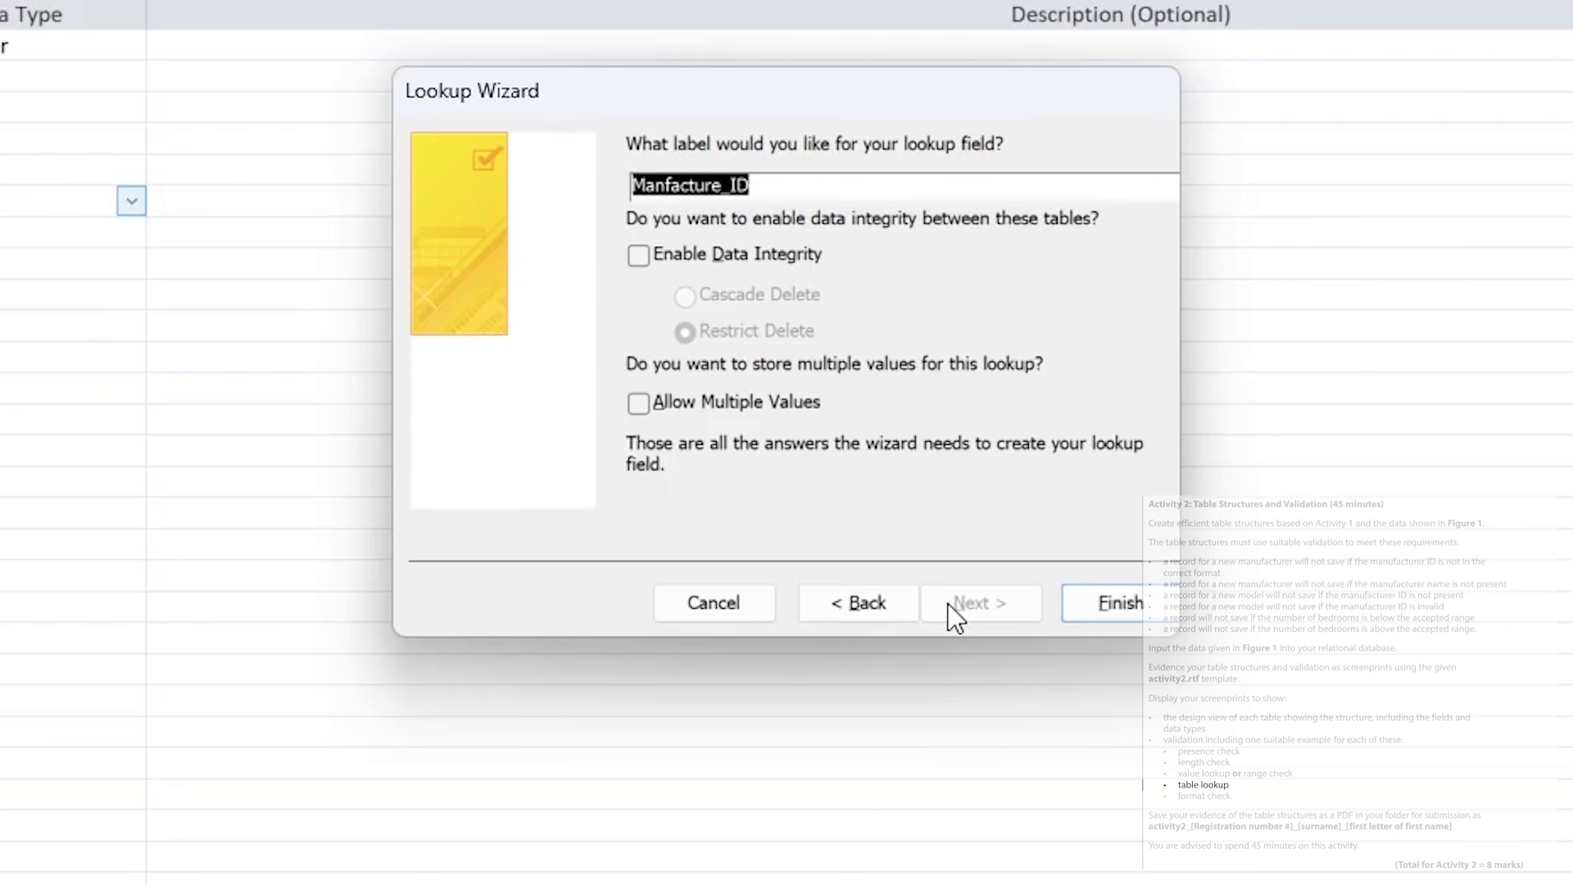
{"action": "left_click", "coordinate": [1091, 608]}
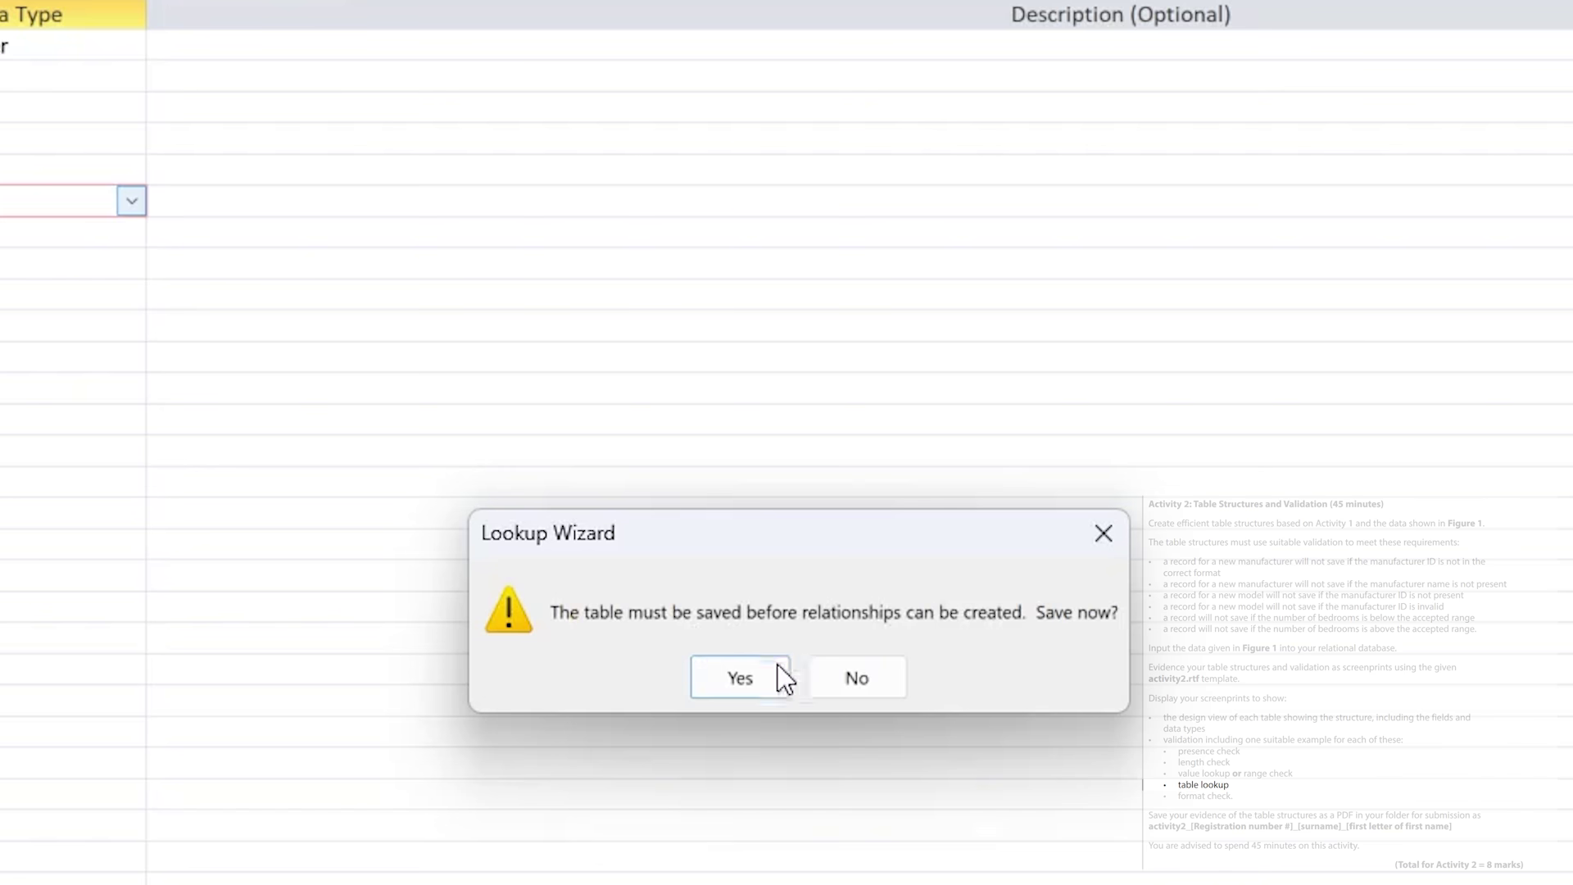
{"action": "left_click", "coordinate": [721, 680]}
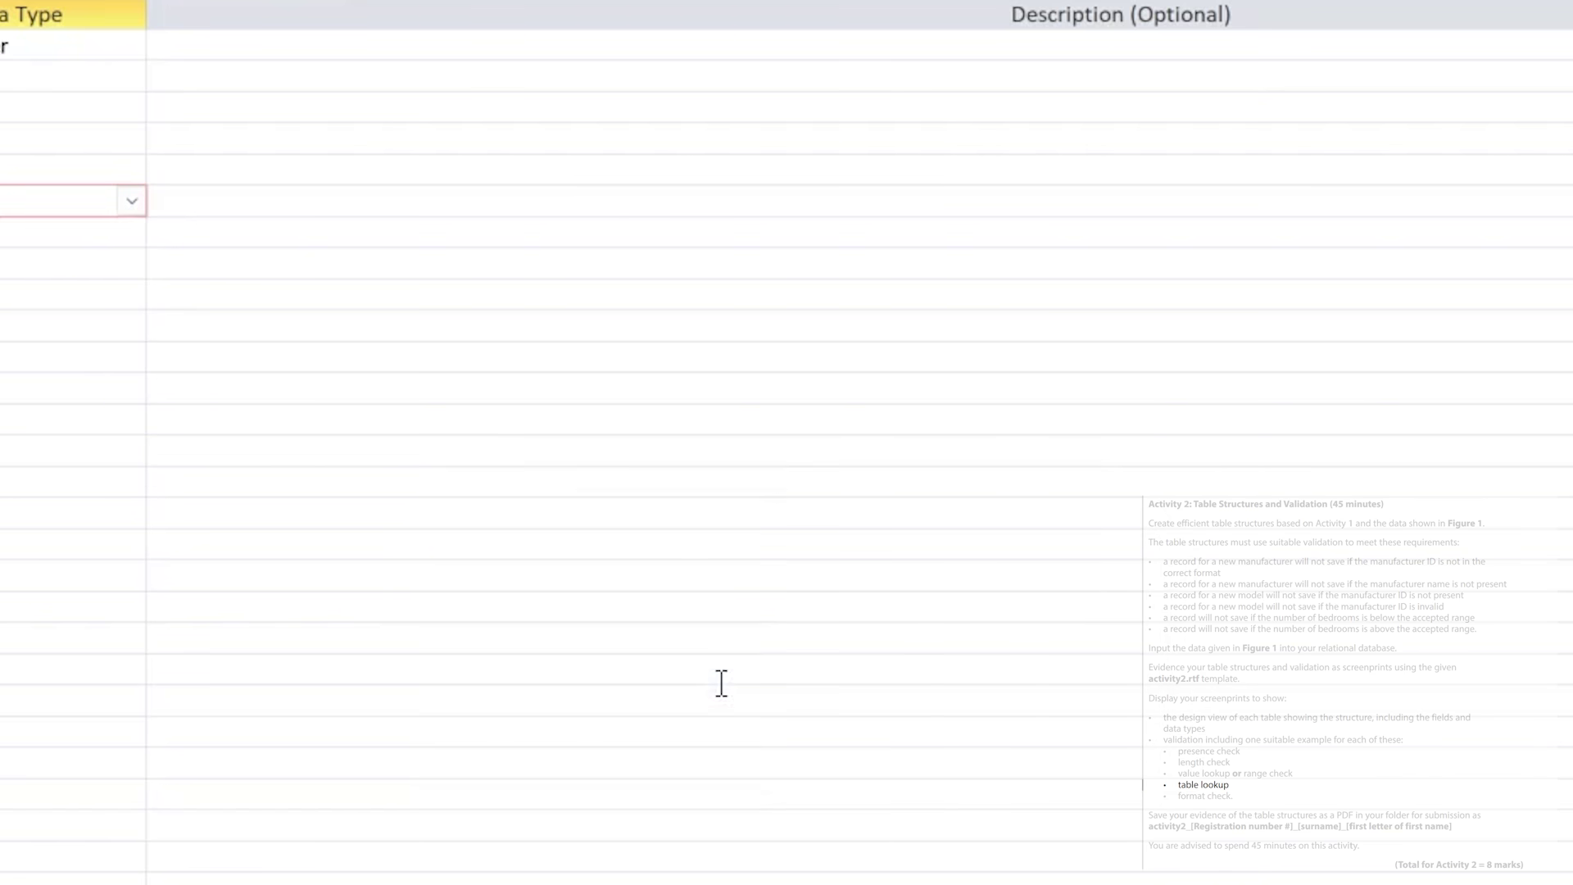
- Change the data type of the Year_Built field in tbl_Caravans to Number
{"action": "left_click", "coordinate": [295, 157]}
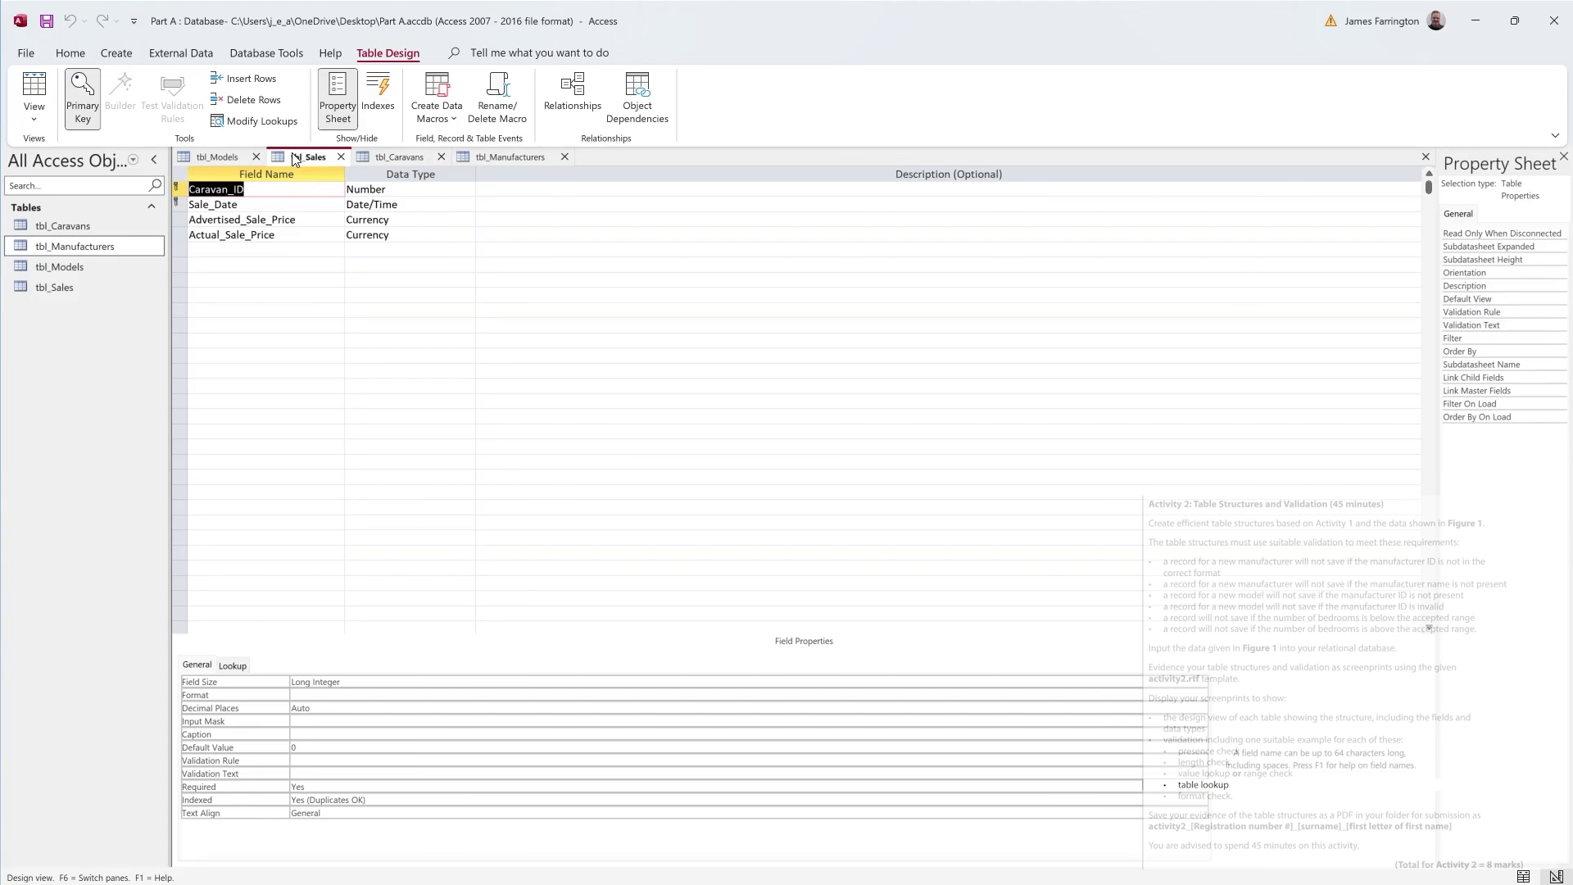
{"action": "key", "text": "ctrl+F6"}
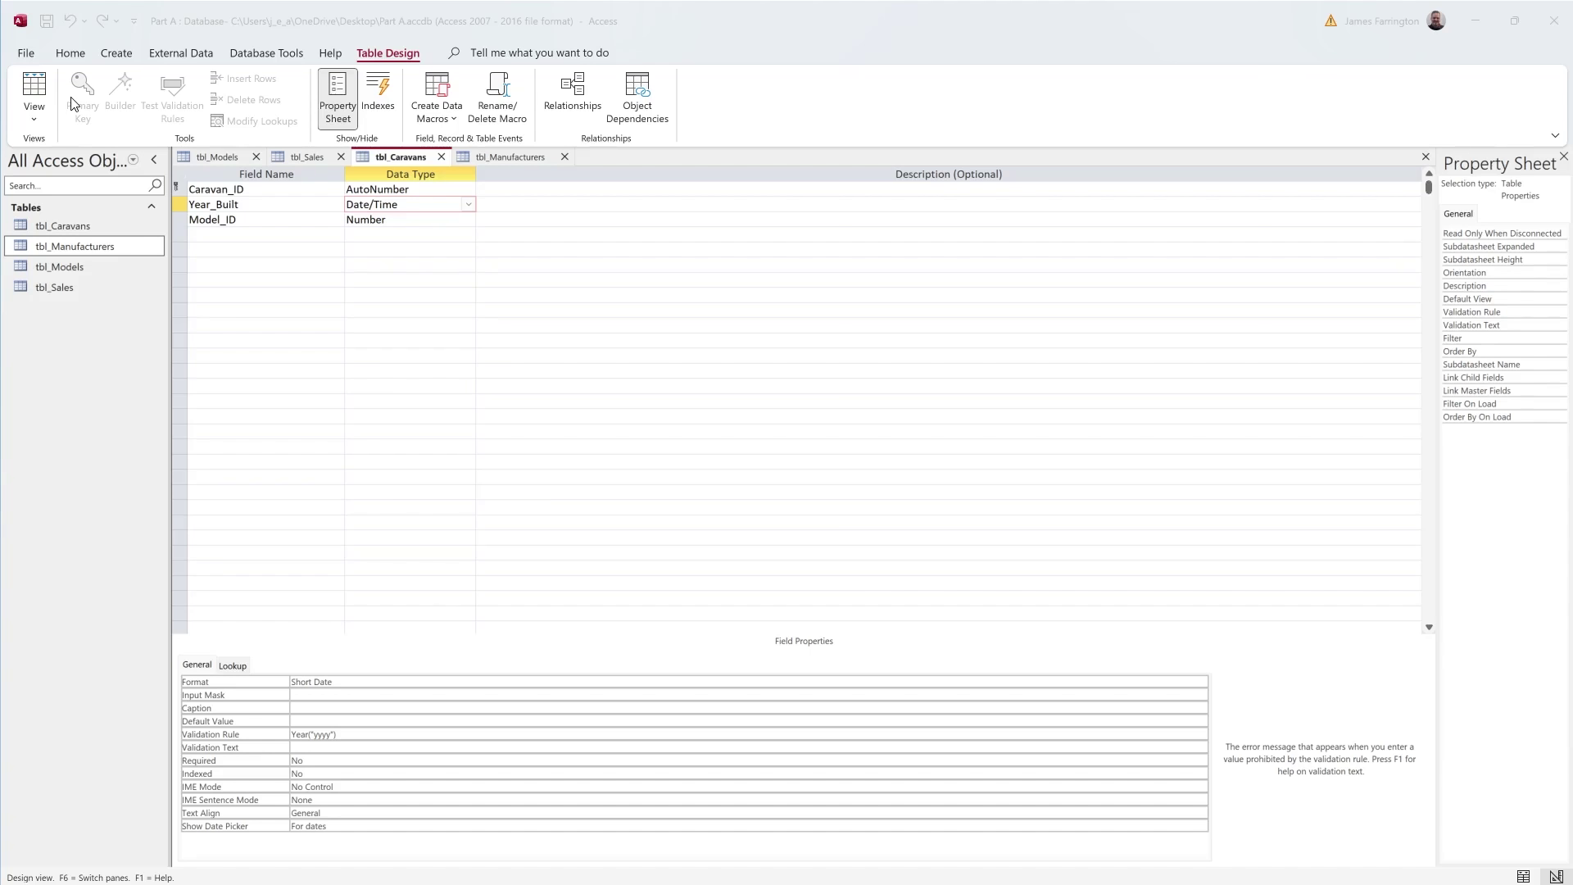
{"action": "left_click", "coordinate": [474, 204]}
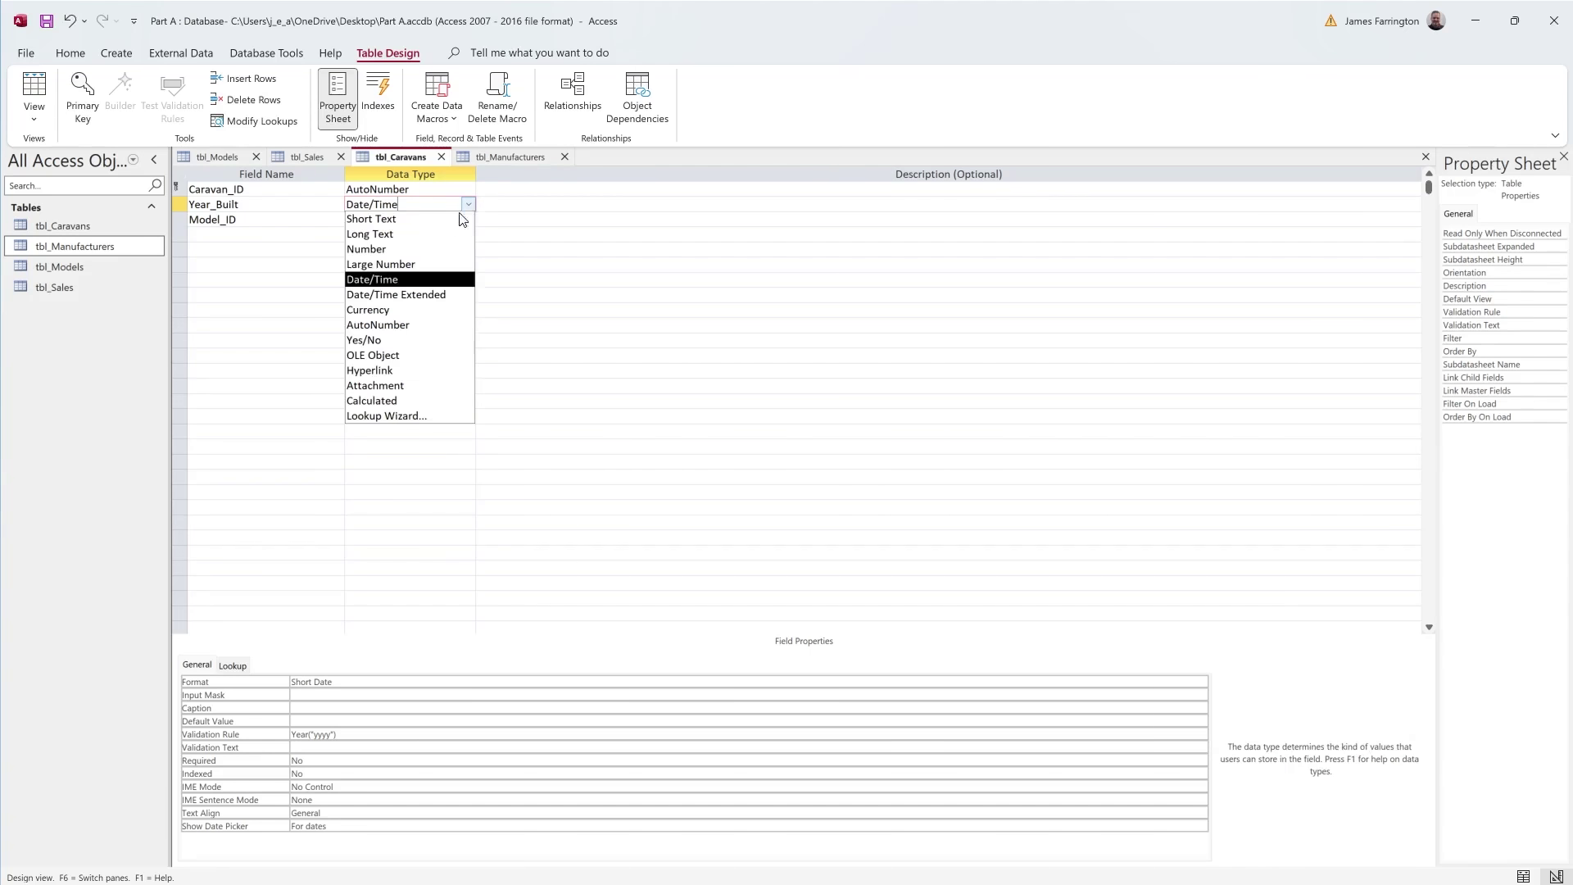
{"action": "left_click", "coordinate": [372, 256]}
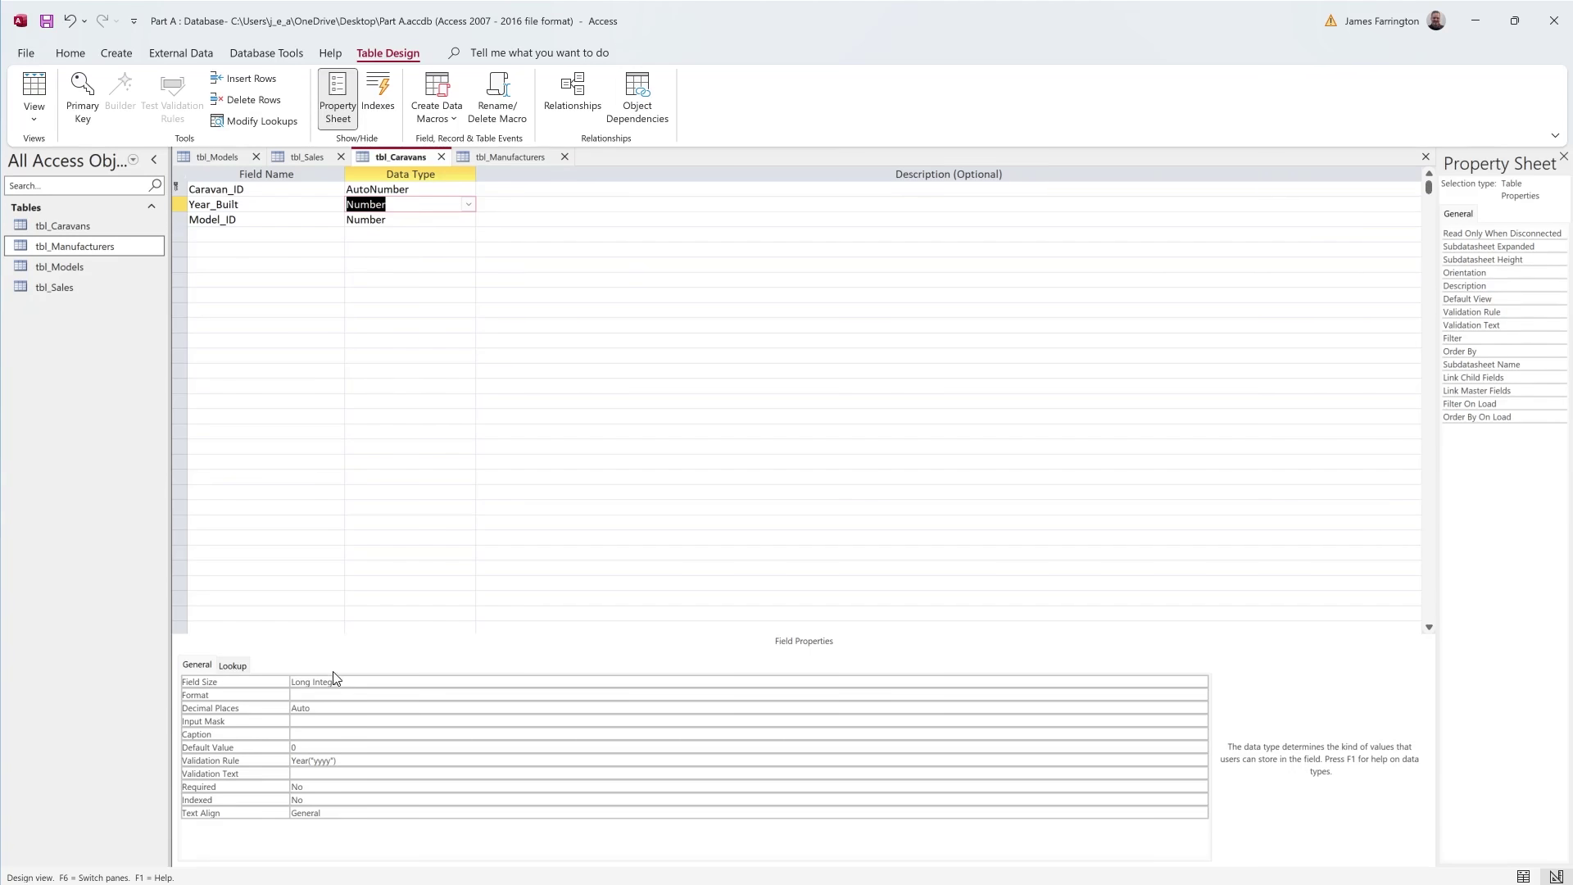
- Clear the validation rule of the Year_Built field
{"action": "left_click", "coordinate": [348, 762]}
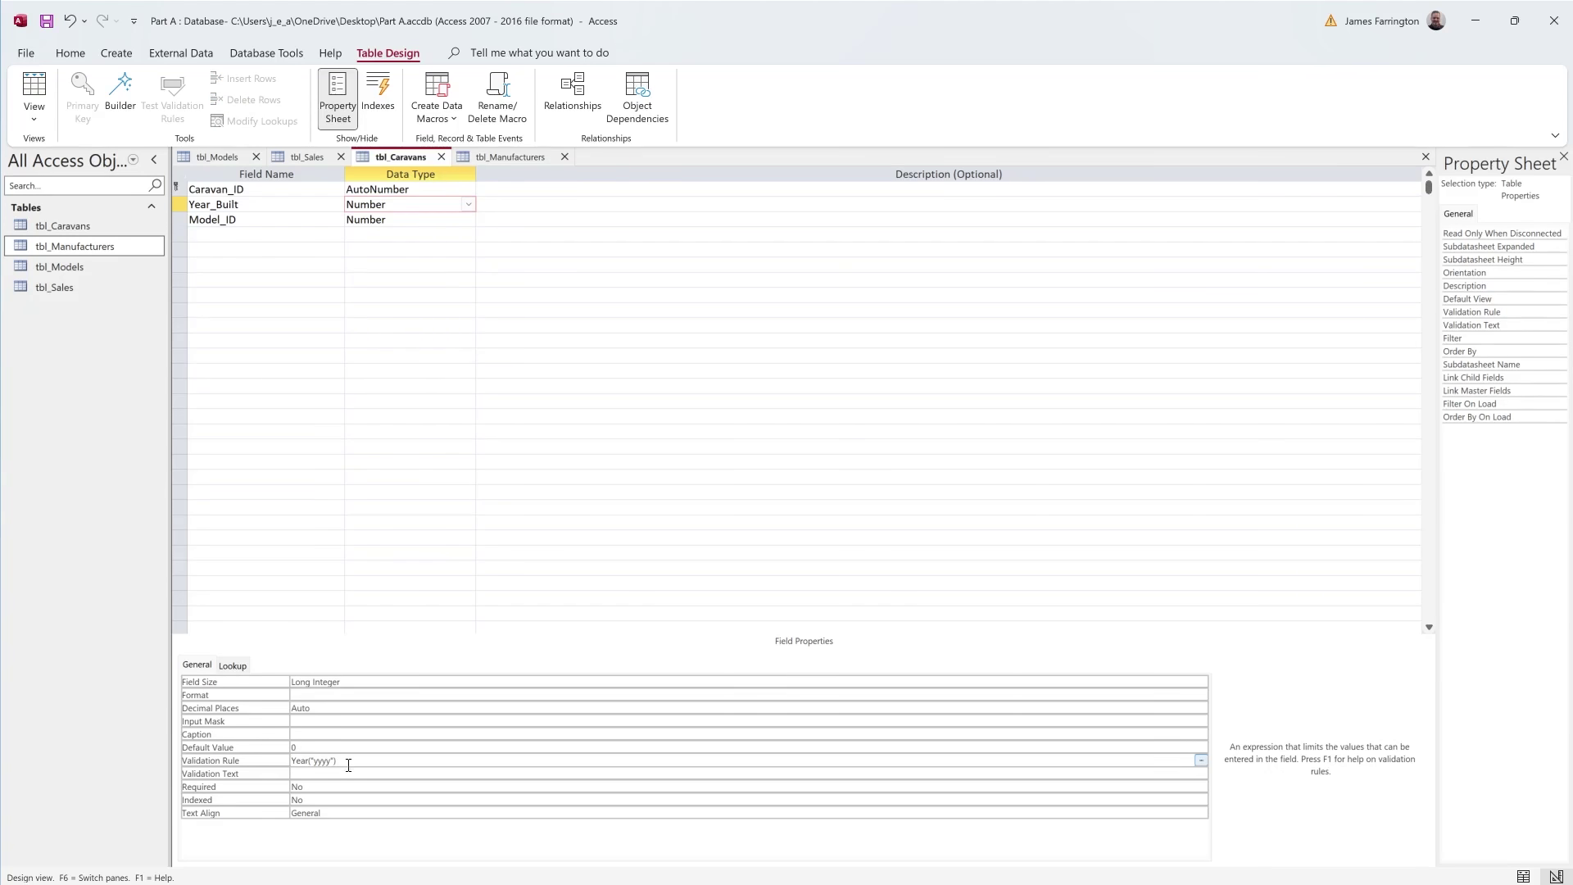
{"action": "left_click_drag", "start_coordinate": [347, 760], "coordinate": [292, 761]}
{"action": "key", "text": "BackSpace"}
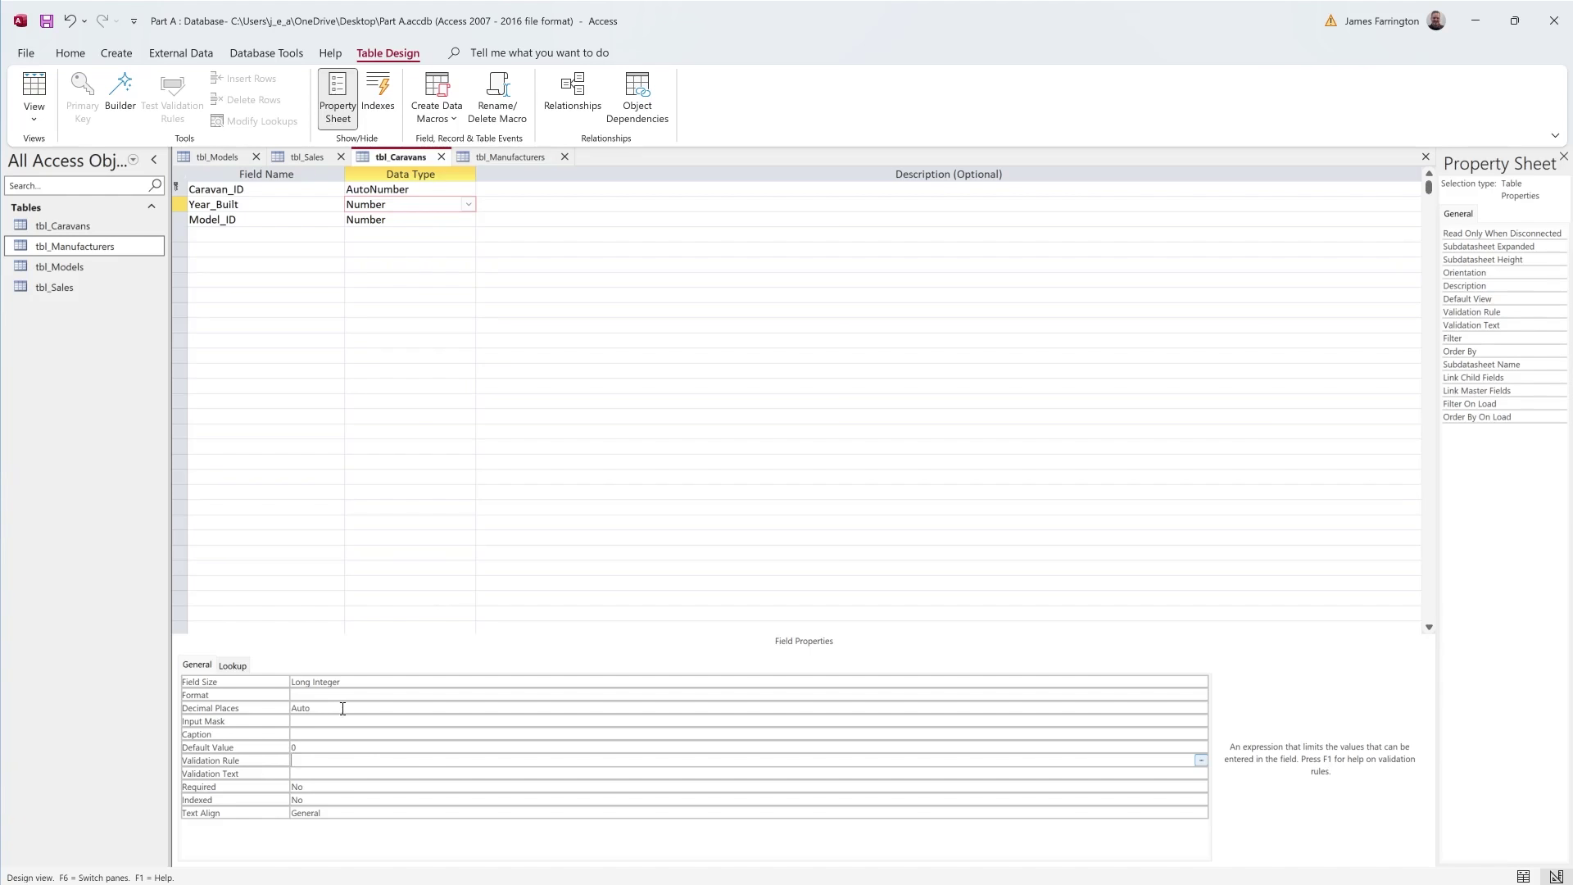
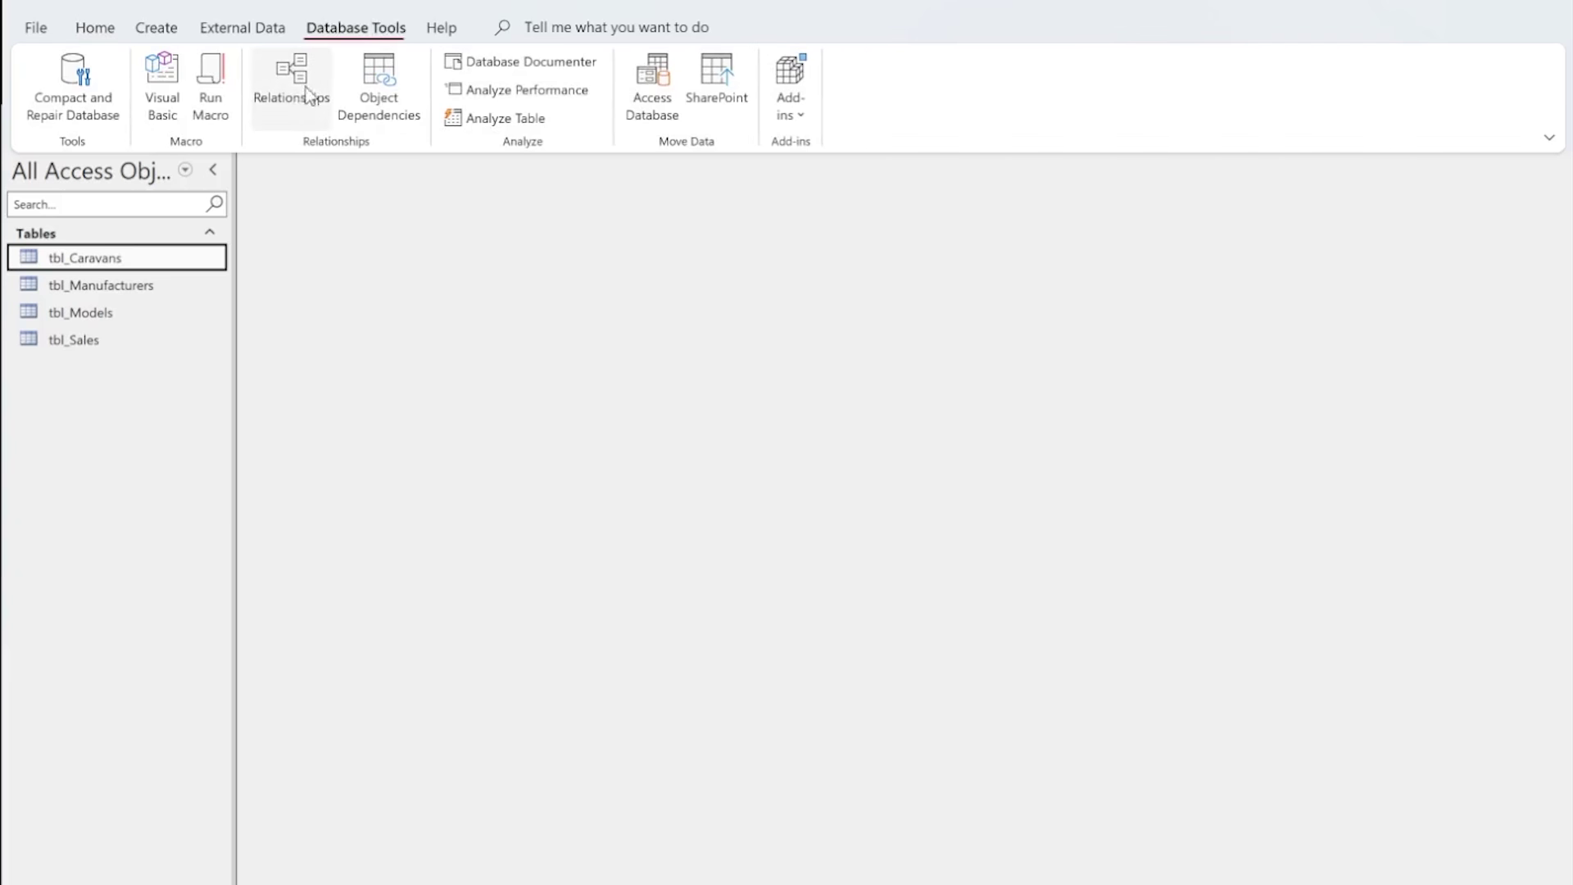
- Open the Relationships window and add tbl_Caravans, tbl_Manufacturers, tbl_Models and tbl_Sales to the layout
{"action": "left_click", "coordinate": [301, 102]}
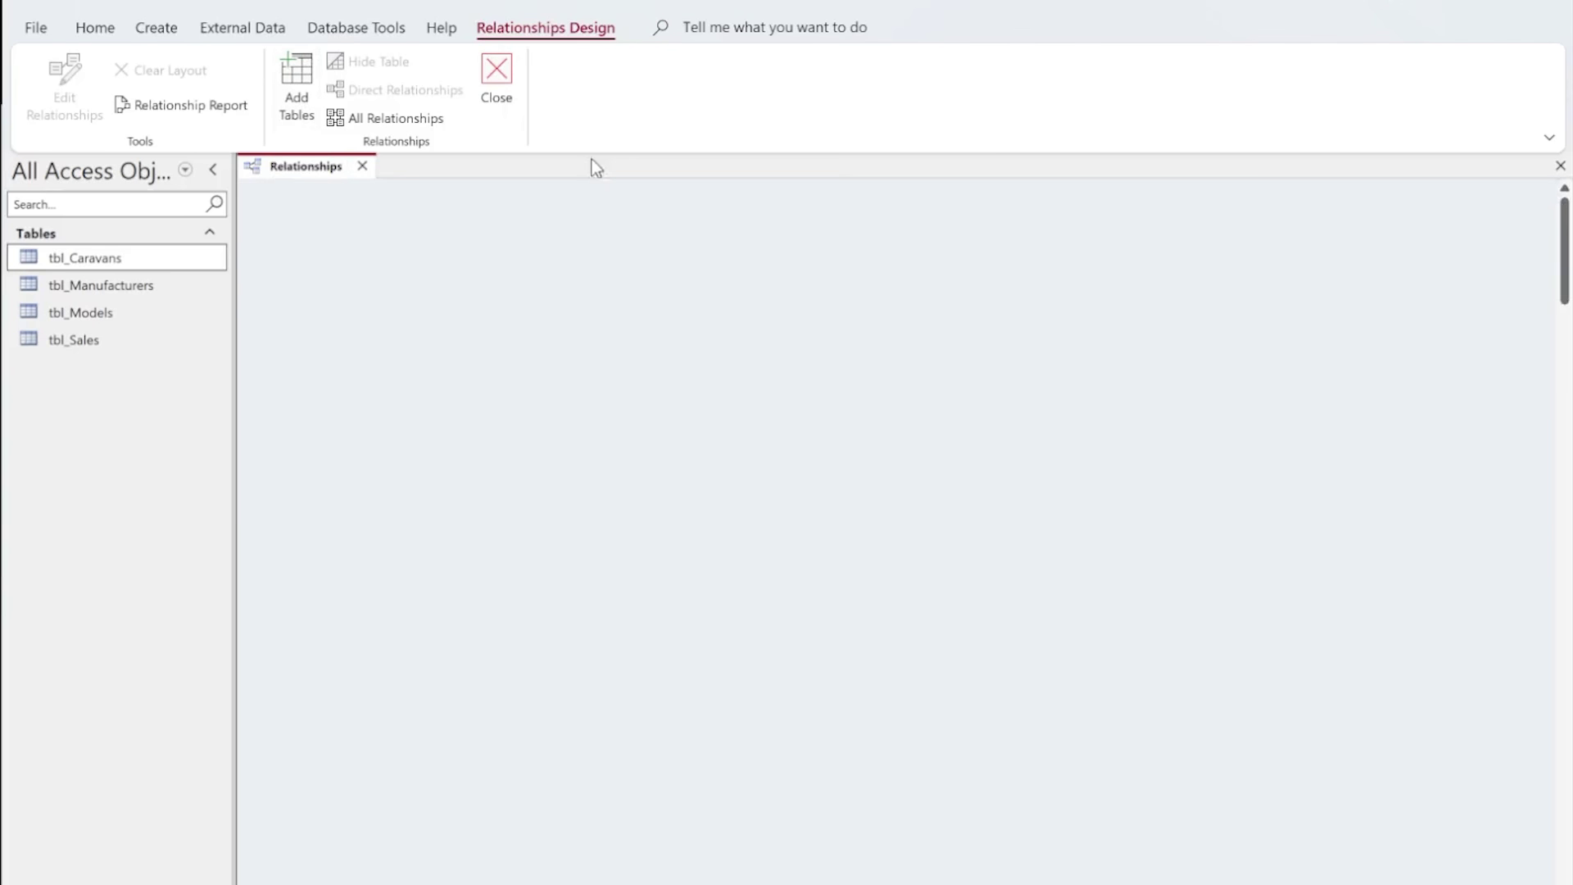
{"action": "left_click", "coordinate": [305, 82]}
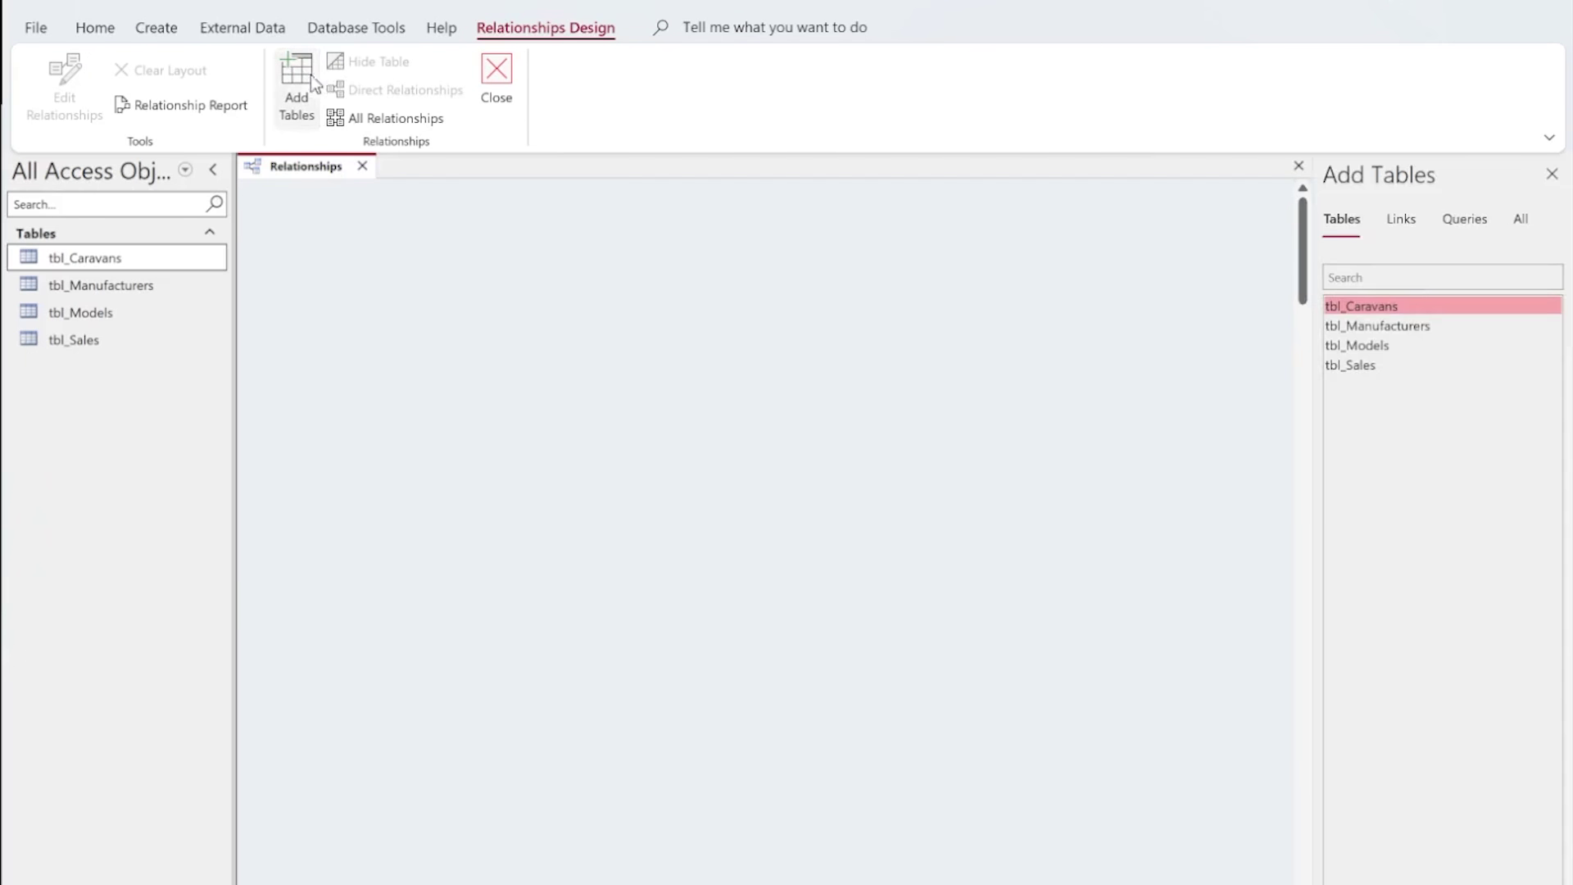
{"action": "double_click", "coordinate": [1378, 312]}
{"action": "double_click", "coordinate": [1393, 326]}
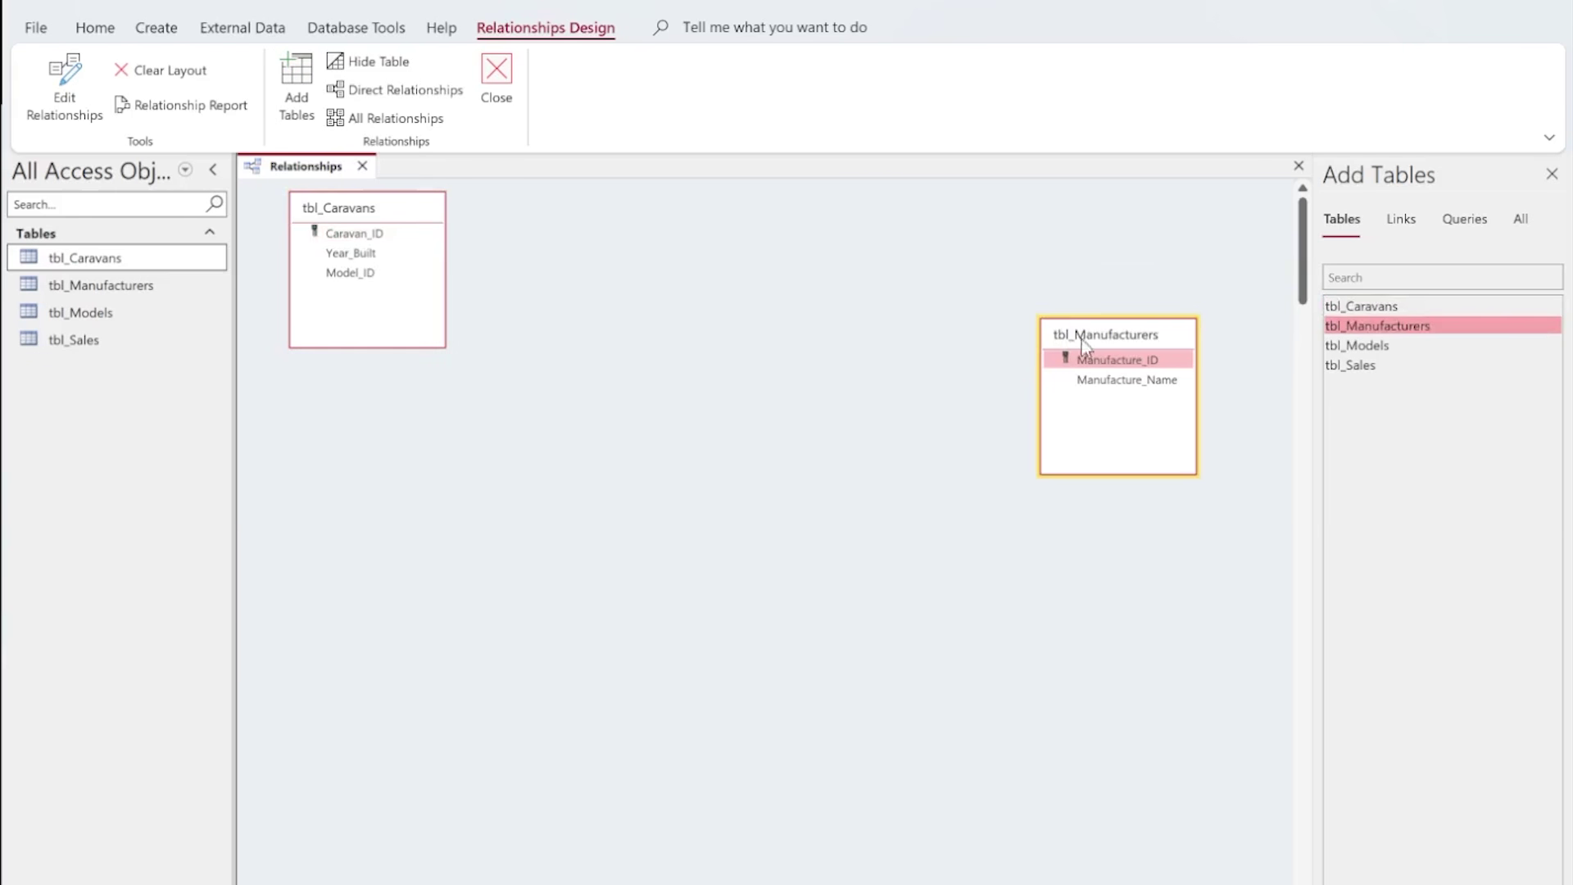
{"action": "double_click", "coordinate": [1370, 347]}
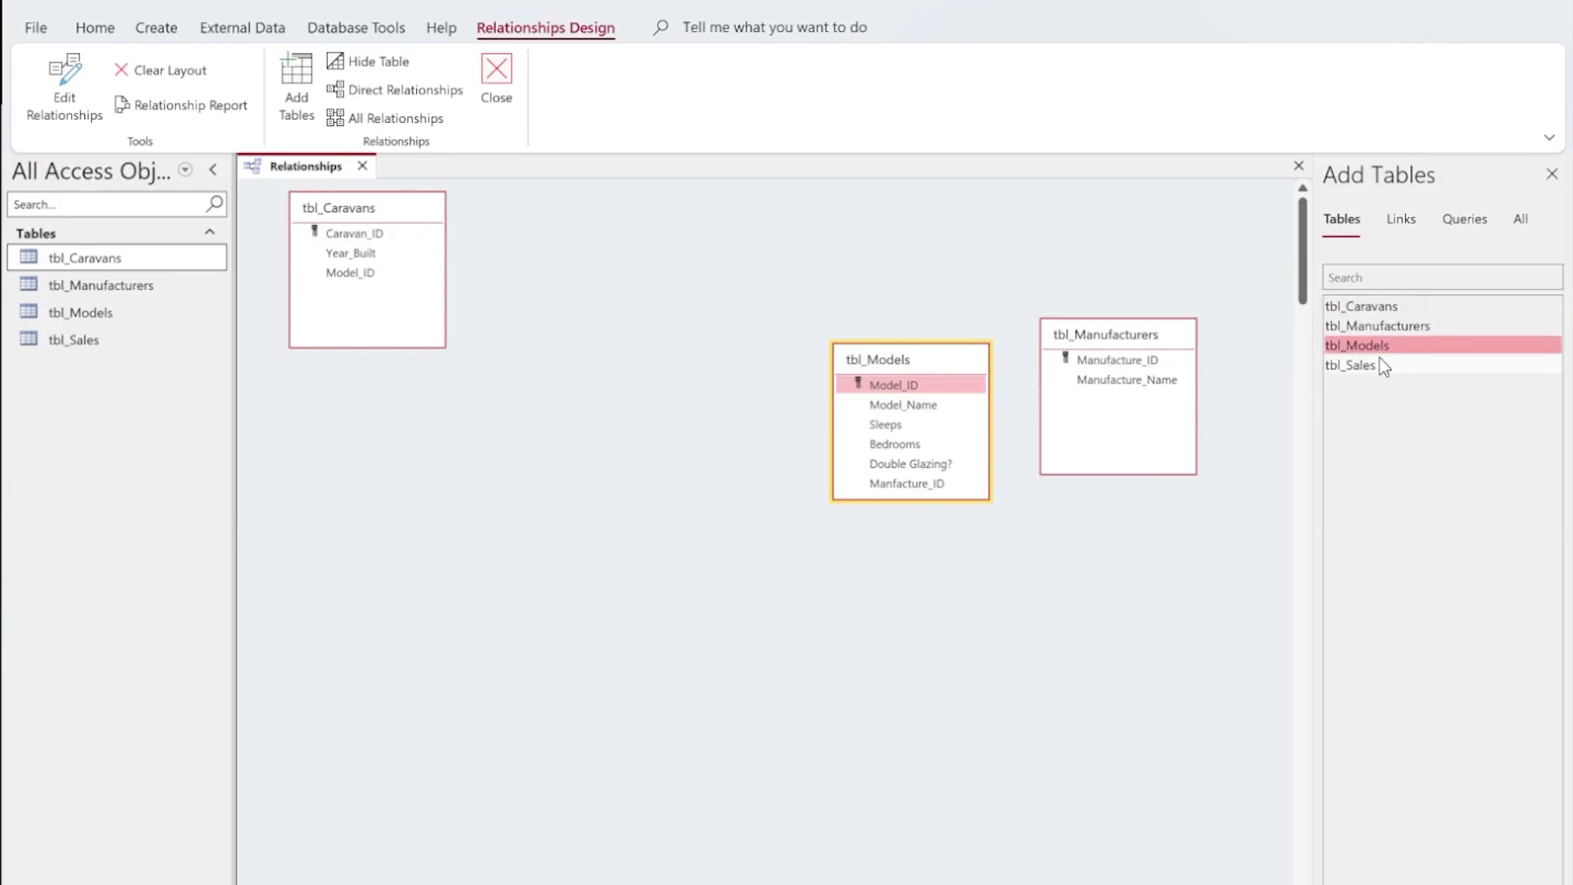
{"action": "double_click", "coordinate": [1375, 367]}
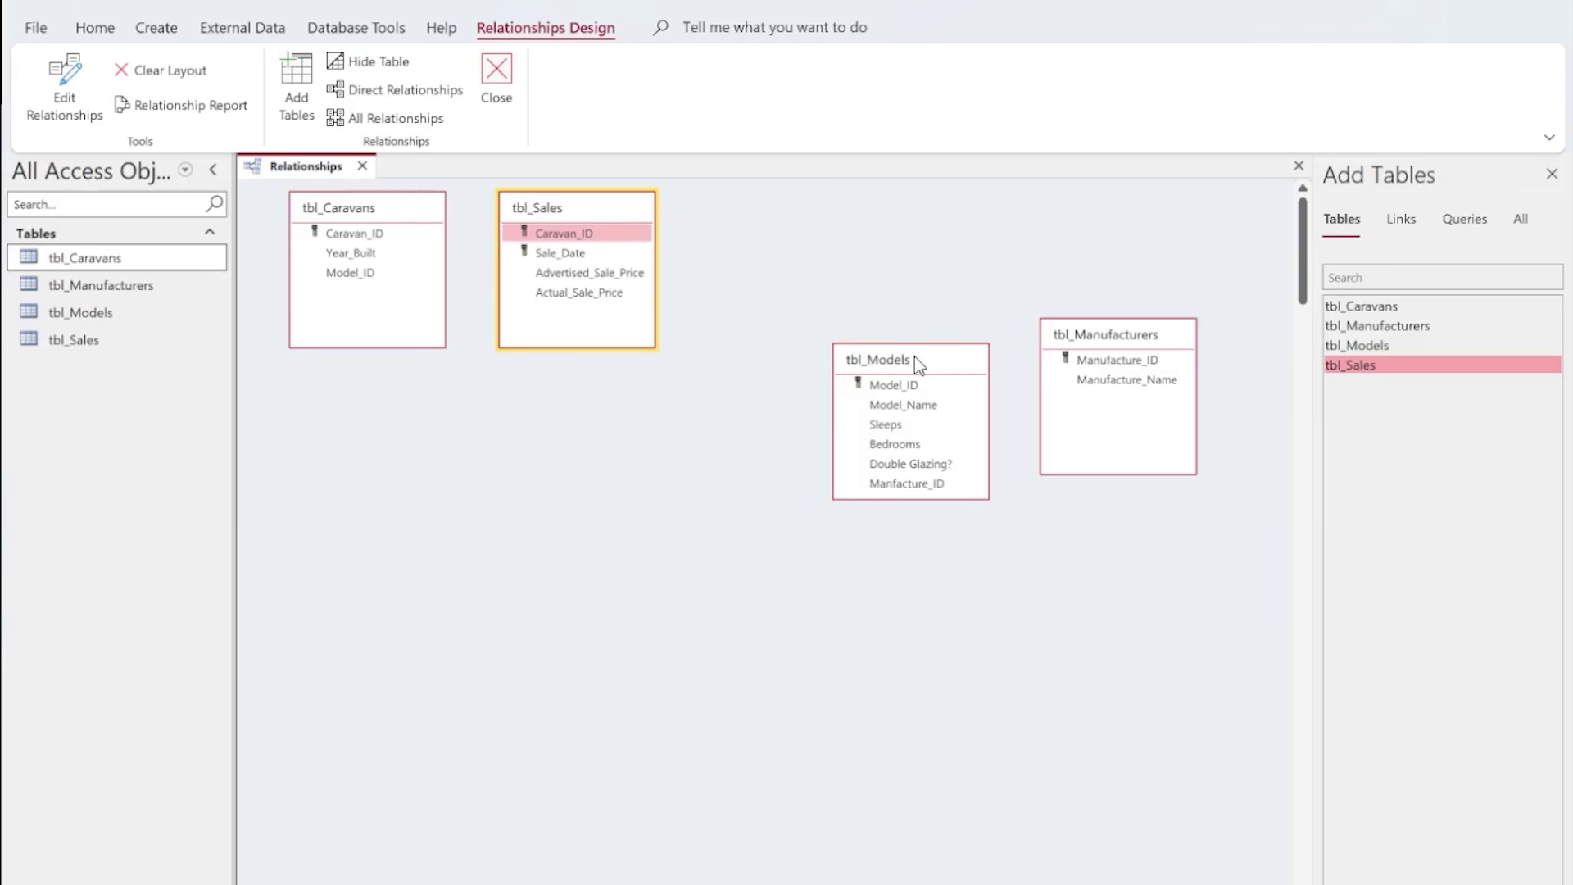
- Arrange the relationship layout with tbl_Caravans and tbl_Sales in an upper row and tbl_Models and tbl_Manufacturers below them
{"action": "left_click_drag", "start_coordinate": [911, 362], "coordinate": [482, 474]}
{"action": "left_click_drag", "start_coordinate": [1131, 341], "coordinate": [835, 484]}
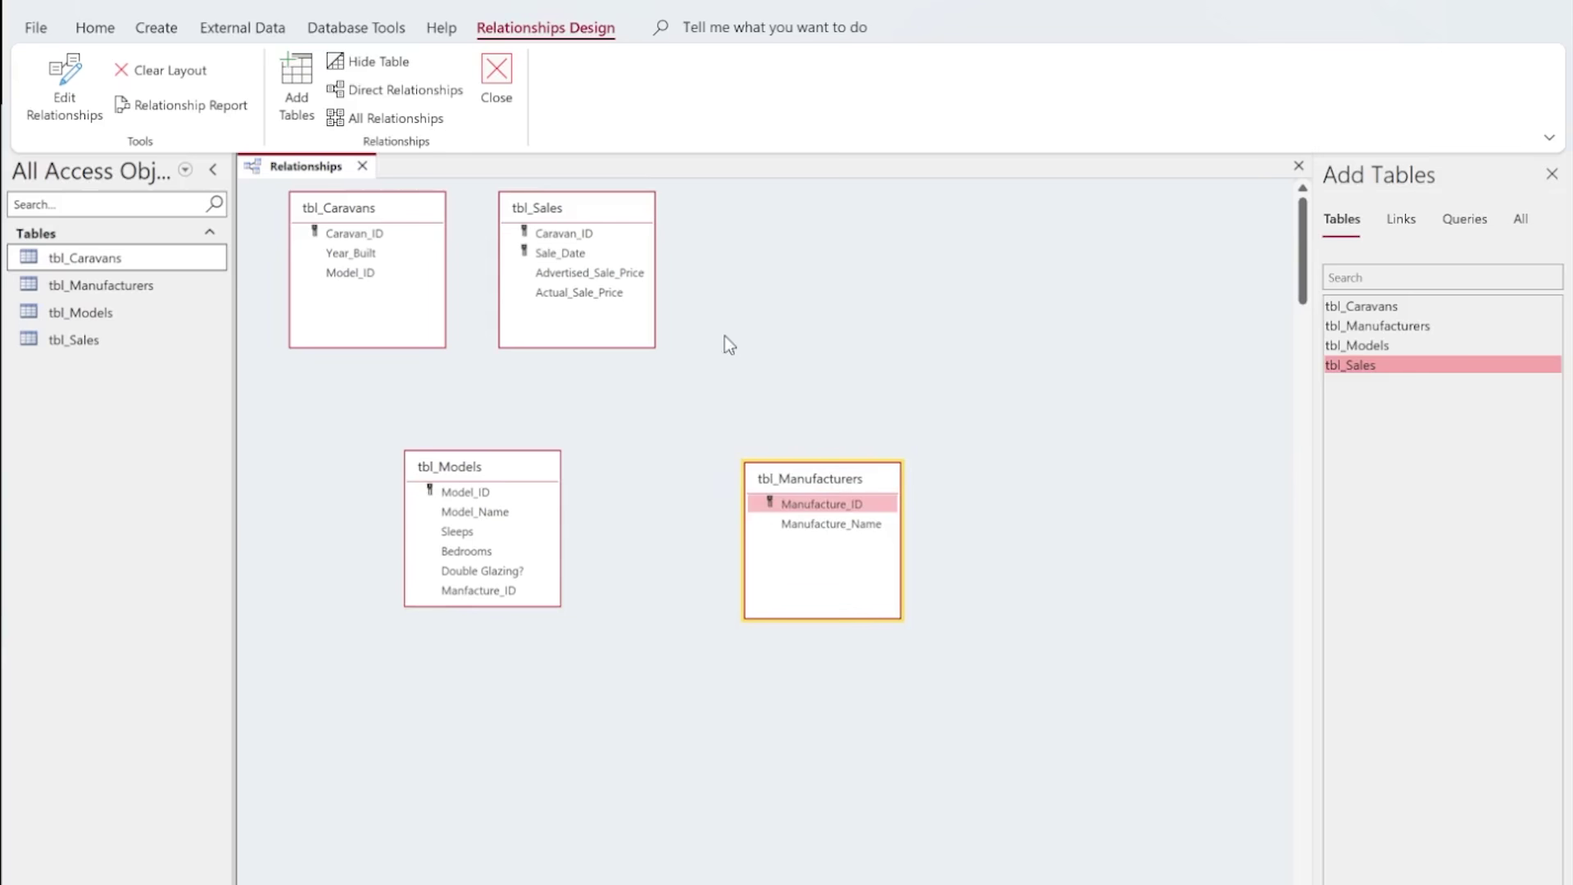
{"action": "left_click_drag", "start_coordinate": [579, 220], "coordinate": [806, 223]}
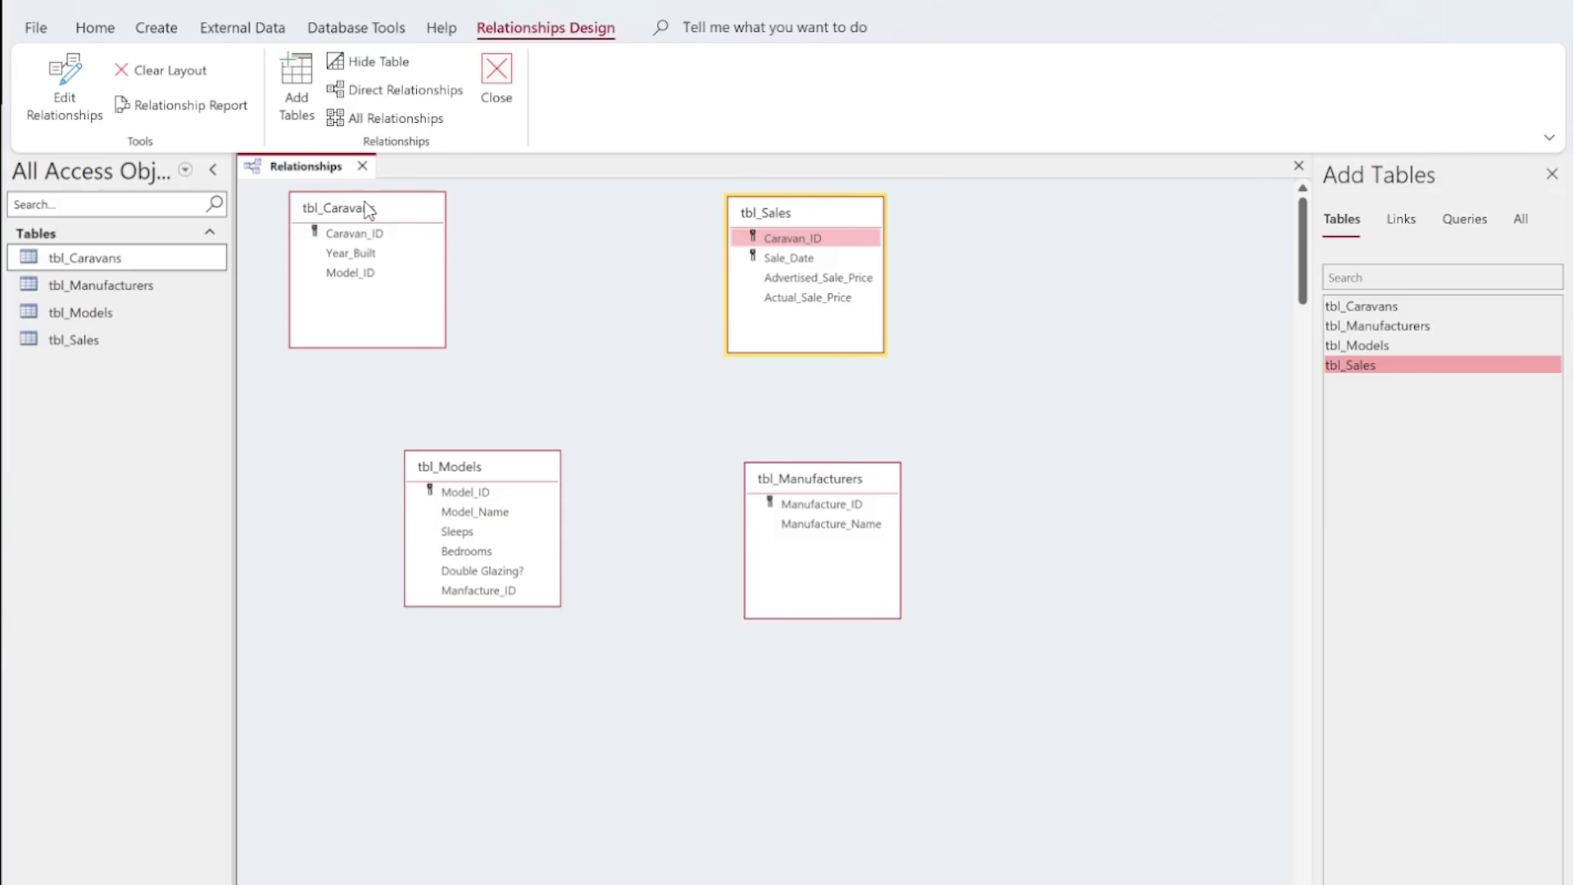
{"action": "left_click_drag", "start_coordinate": [366, 210], "coordinate": [490, 216]}
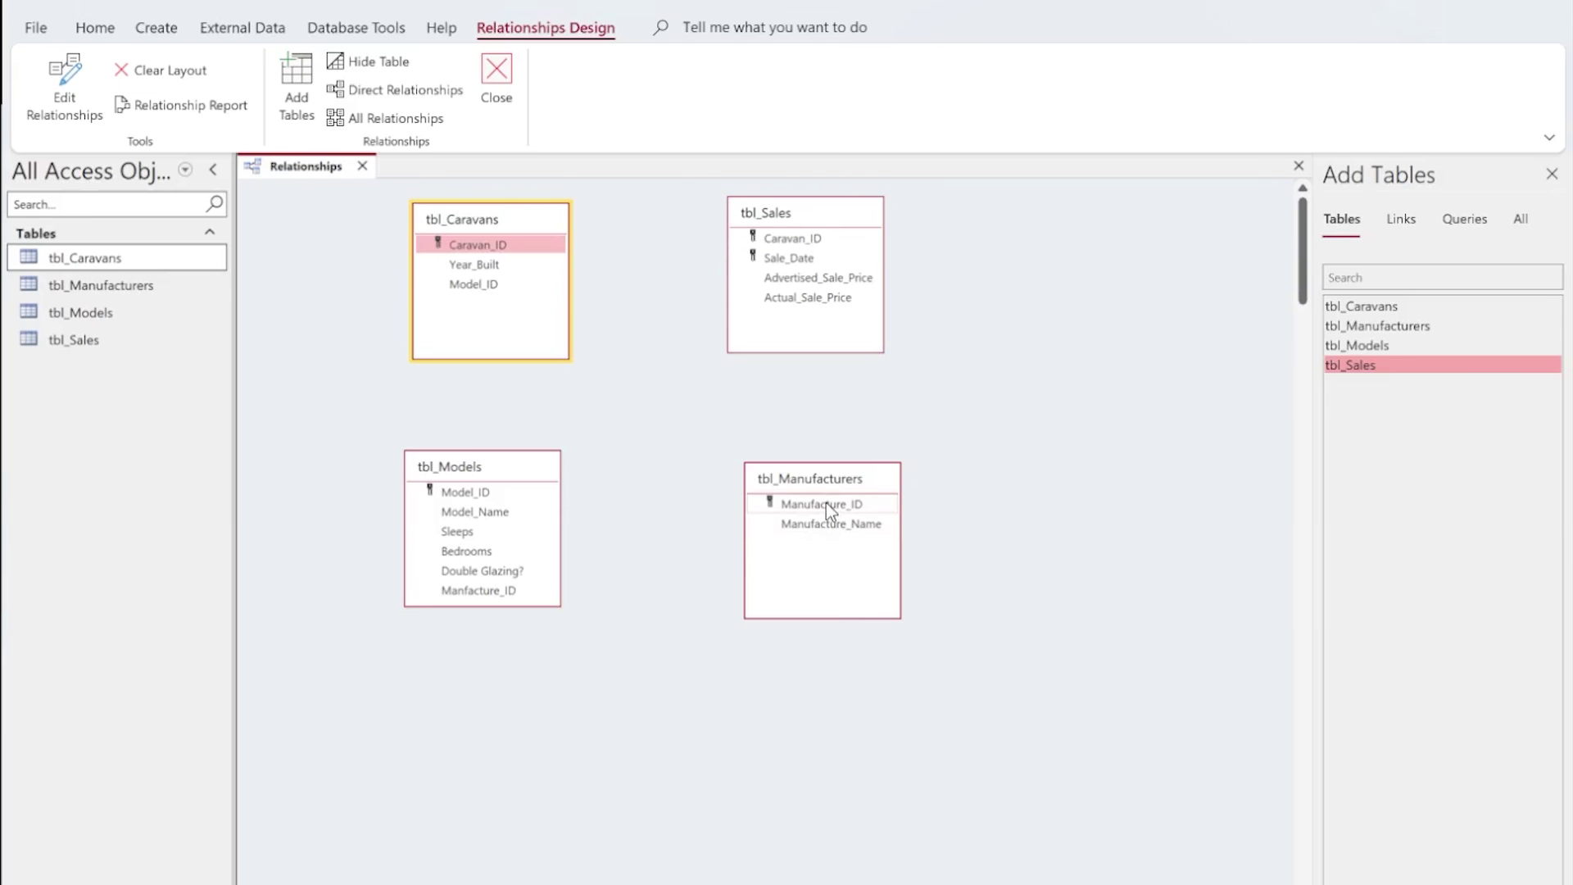
- Relate tbl_Manufacturers to tbl_Models on the manufacturer ID fields, enforcing referential integrity with cascade update and cascade delete
{"action": "left_click_drag", "start_coordinate": [826, 503], "coordinate": [511, 583]}
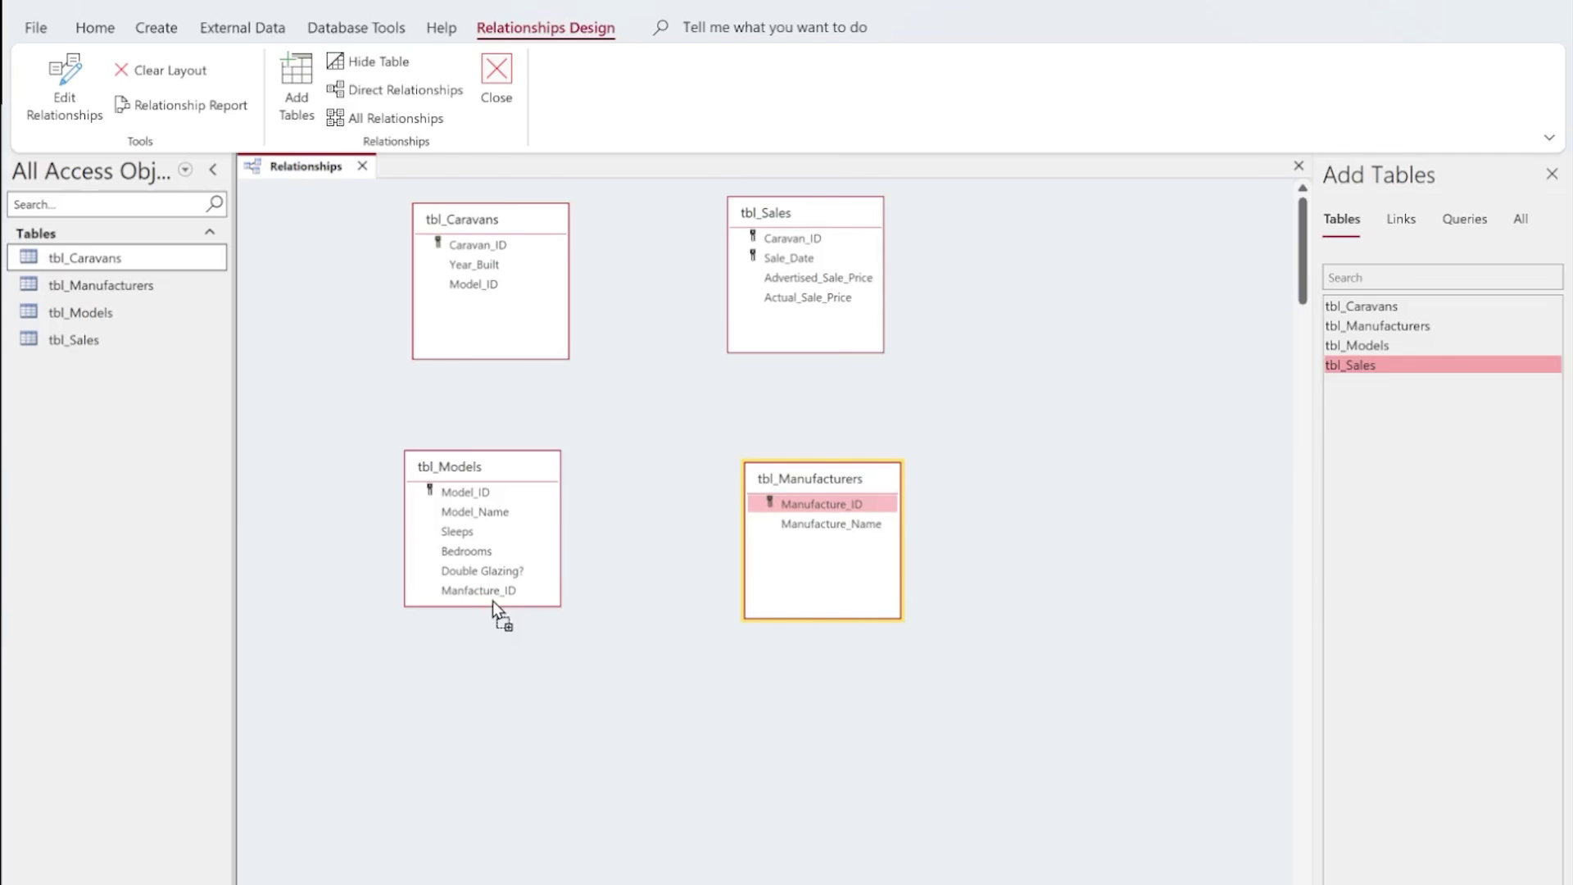
{"action": "left_click_drag", "start_coordinate": [493, 601], "coordinate": [498, 594]}
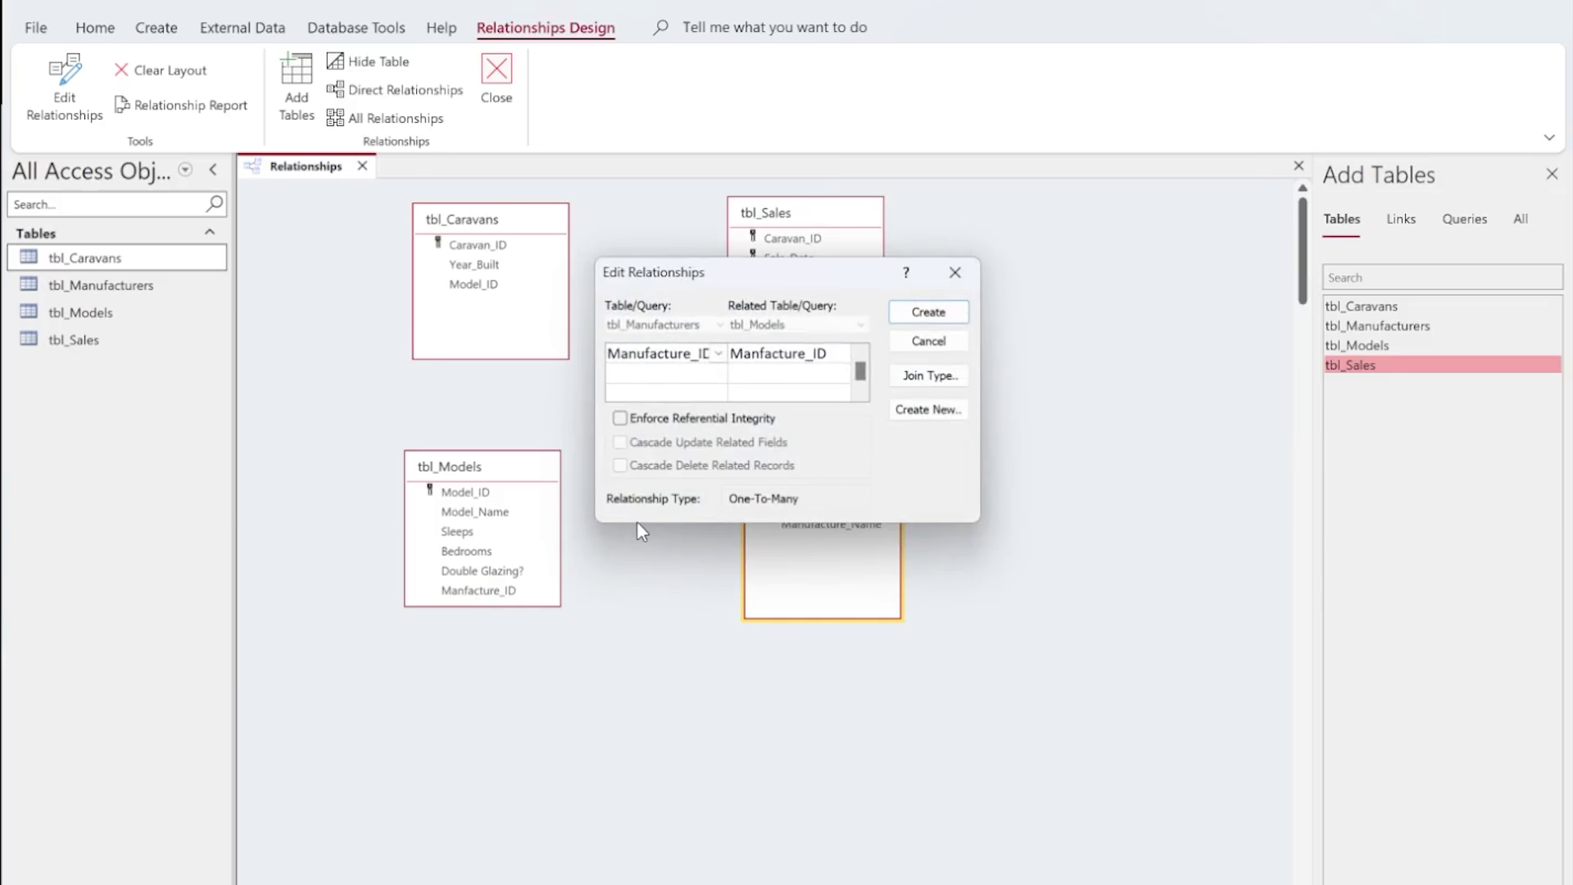
{"action": "left_click", "coordinate": [623, 418]}
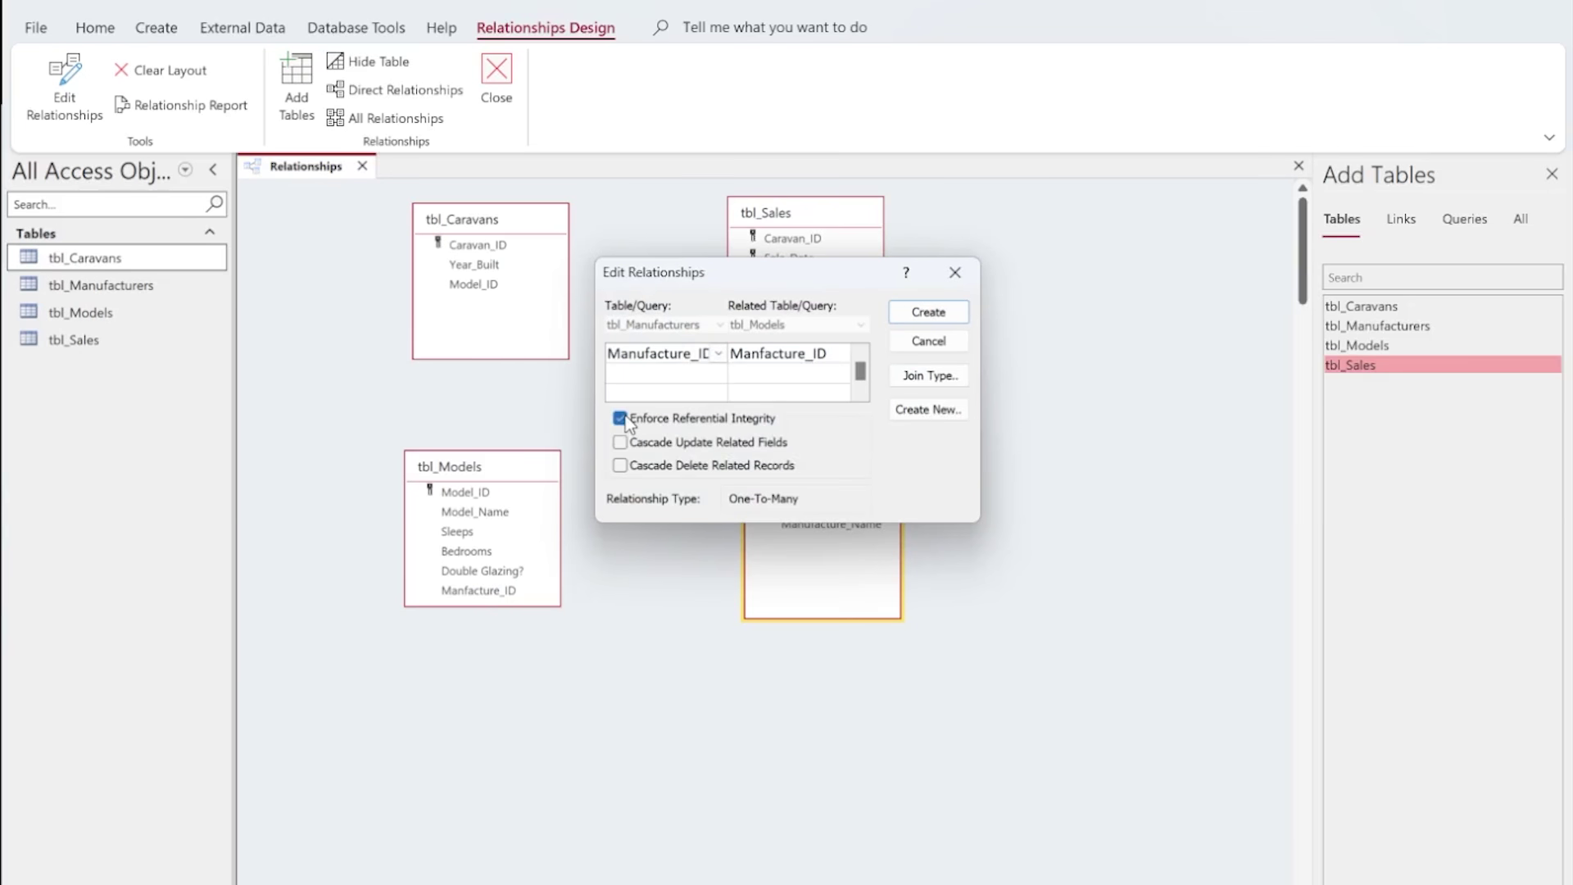
{"action": "left_click", "coordinate": [621, 443]}
{"action": "left_click", "coordinate": [620, 466]}
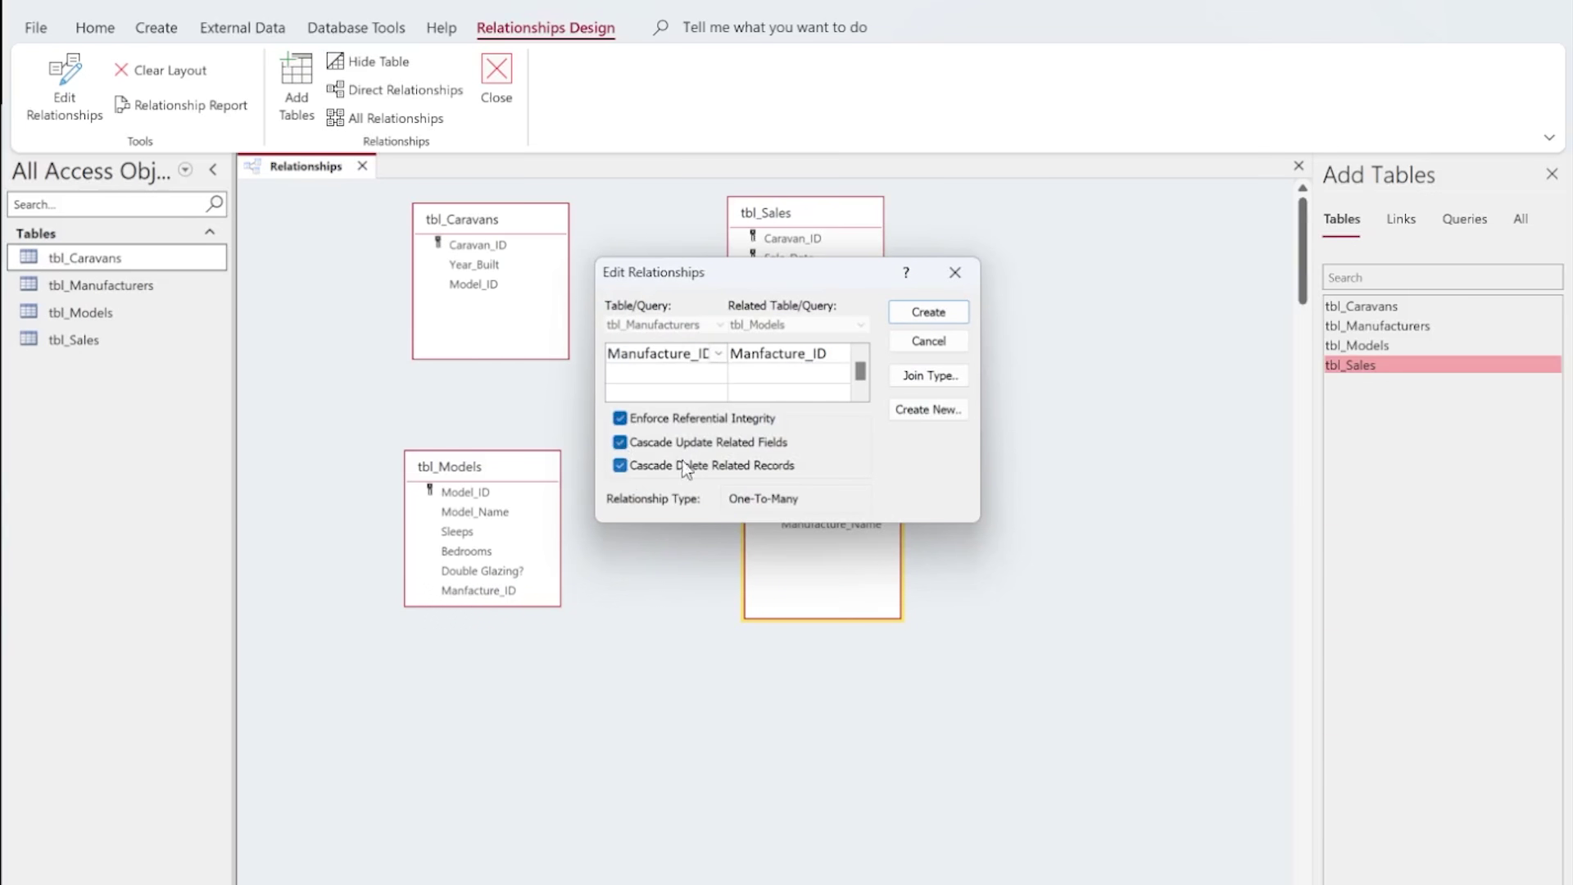
{"action": "left_click", "coordinate": [929, 312]}
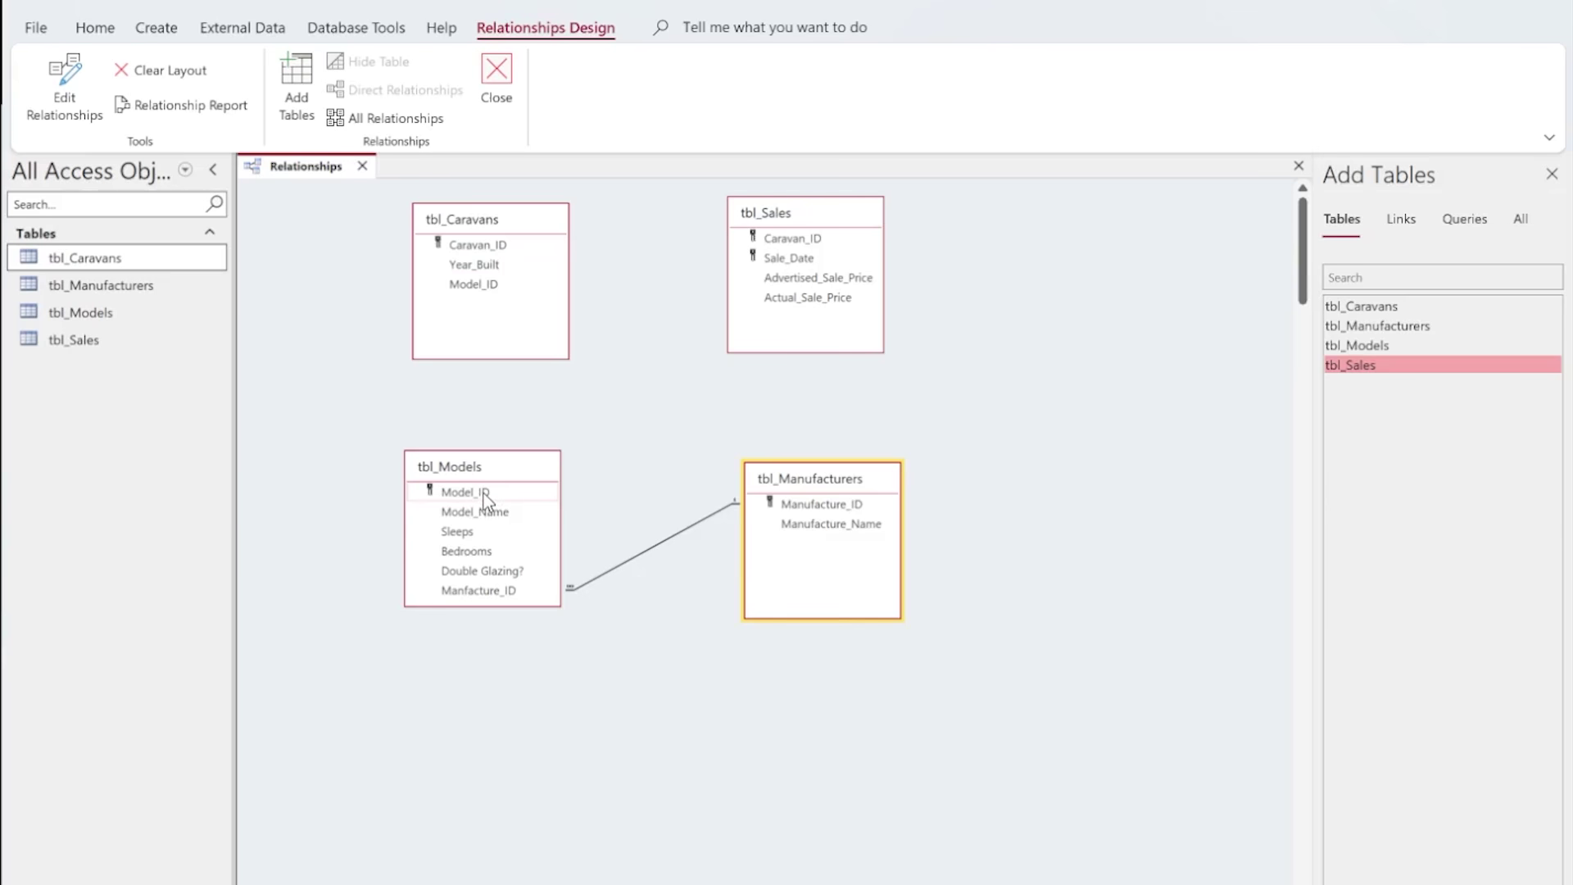
- Relate tbl_Models to tbl_Caravans on Model_ID, enforcing referential integrity with cascading updates of related fields
{"action": "left_click_drag", "start_coordinate": [484, 494], "coordinate": [482, 287]}
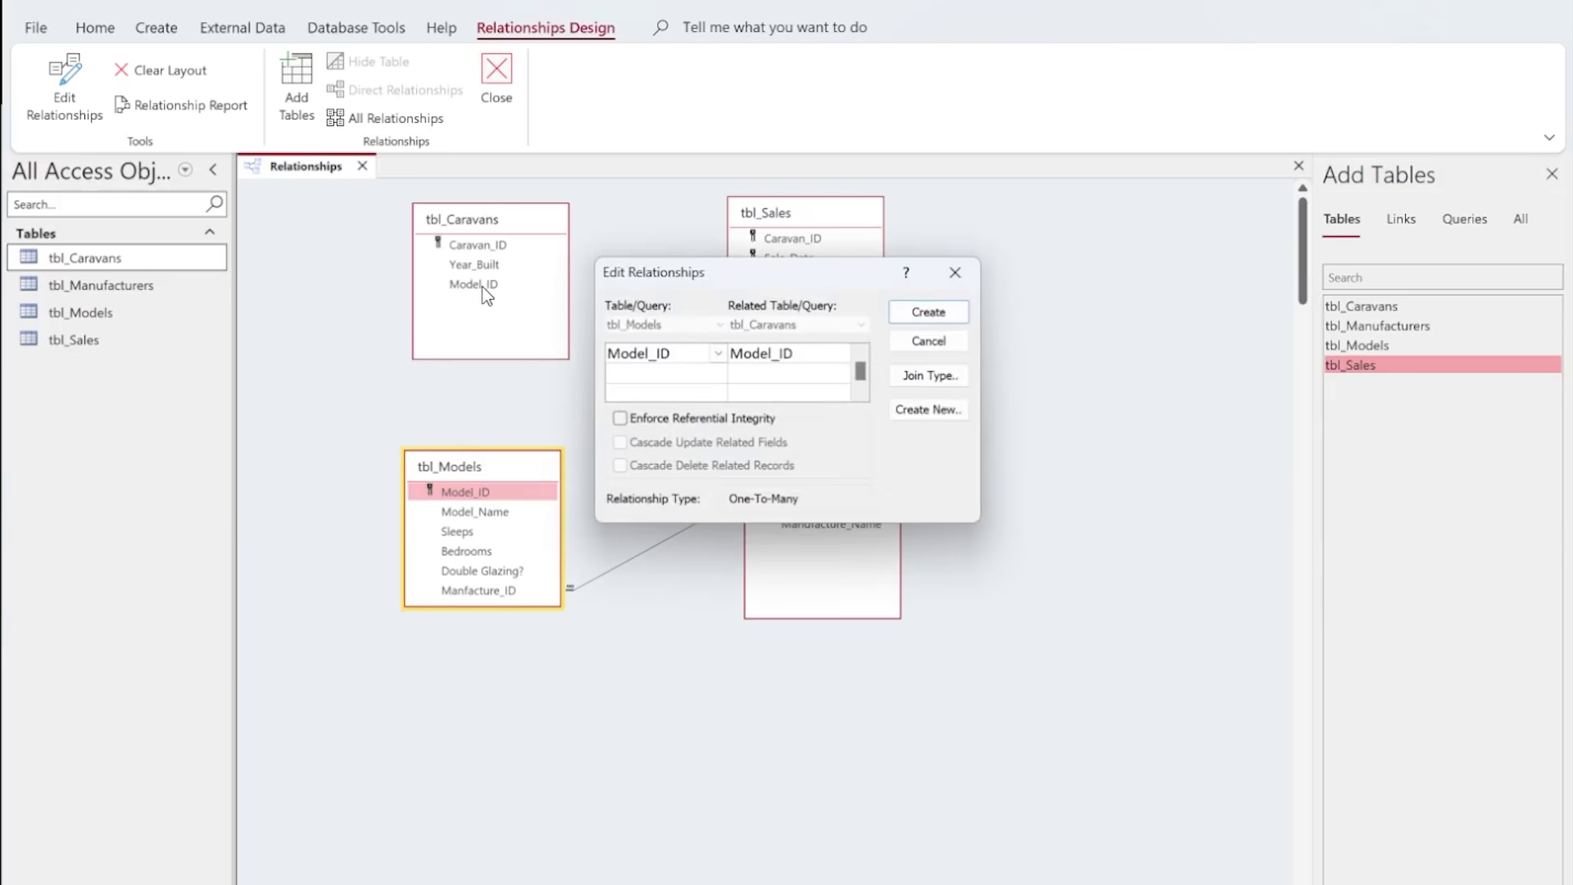
{"action": "left_click", "coordinate": [621, 419]}
{"action": "left_click", "coordinate": [621, 443]}
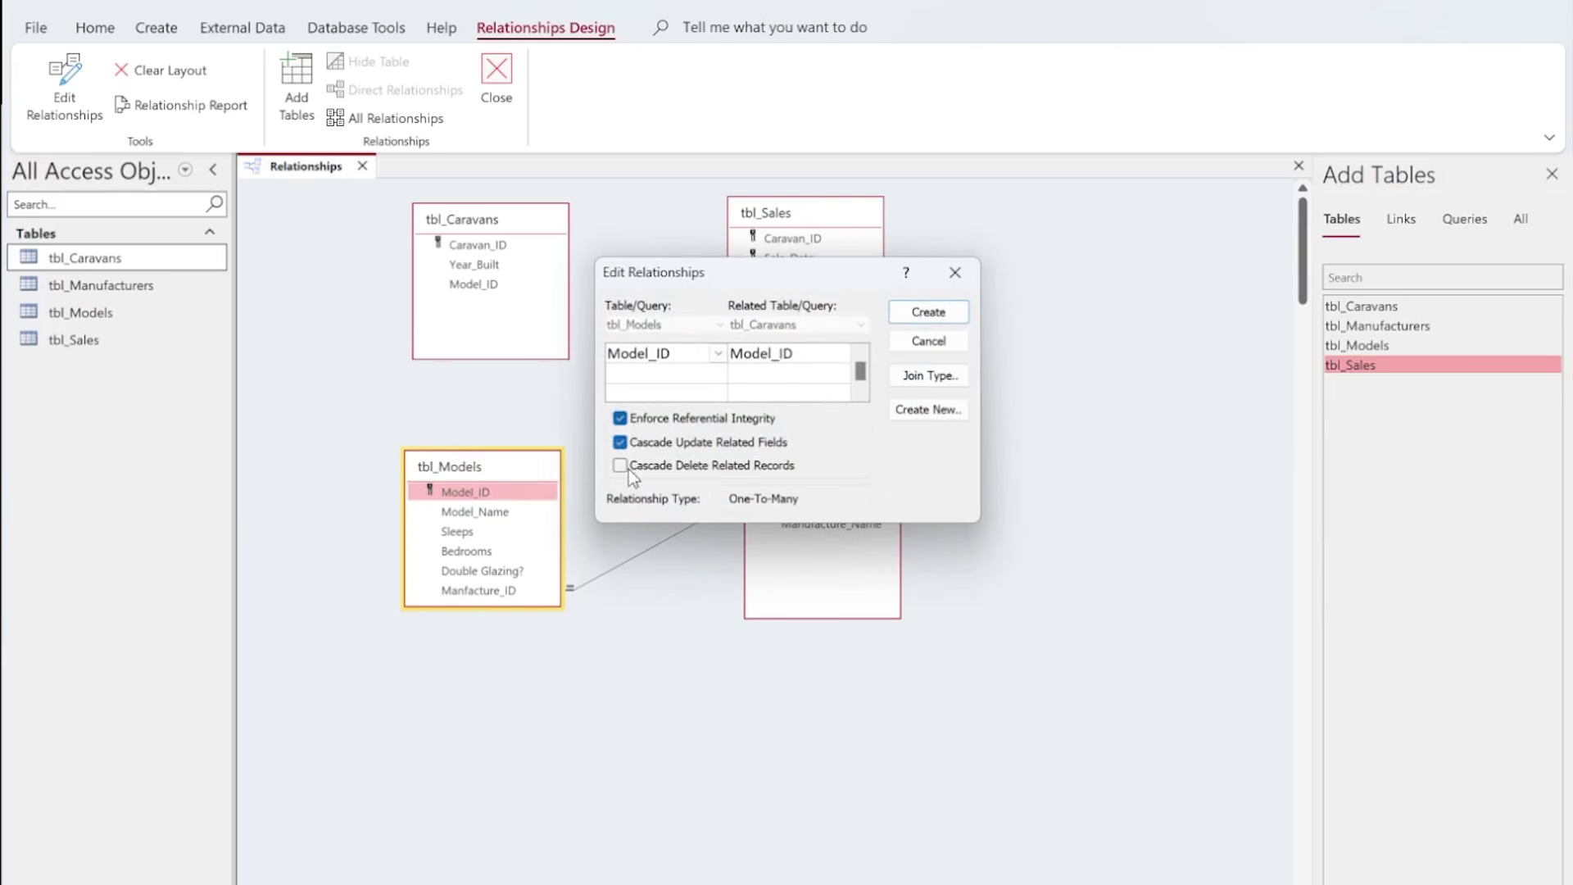
{"action": "left_click", "coordinate": [902, 311]}
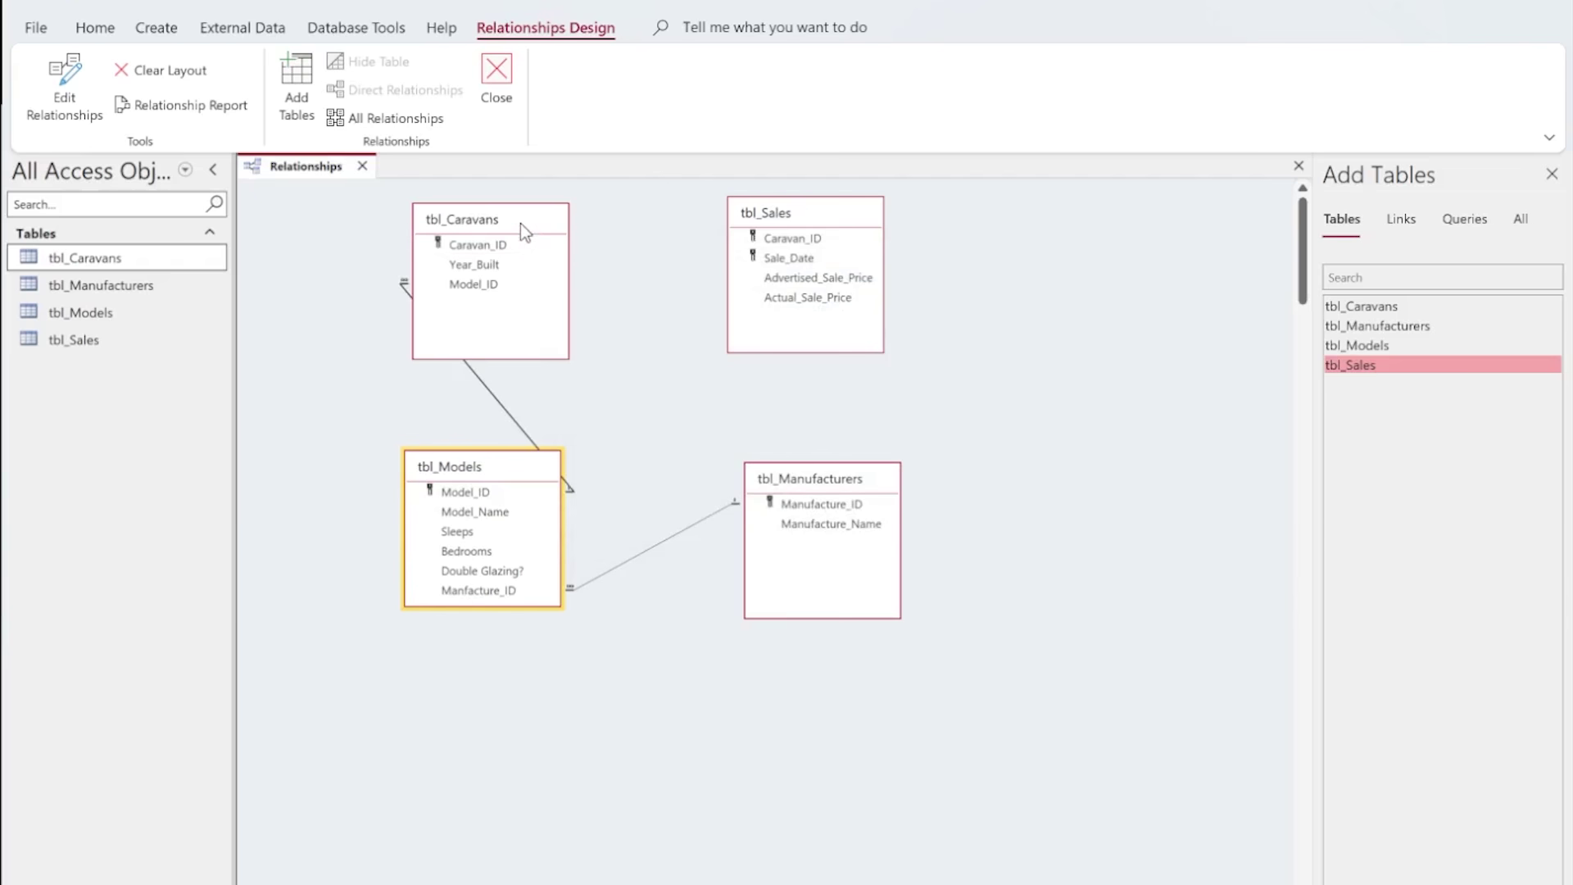
- Reposition tbl_Caravans and tbl_Sales in the layout so they stand apart and the line from tbl_Models runs clear of the tables
{"action": "left_click_drag", "start_coordinate": [519, 223], "coordinate": [672, 220]}
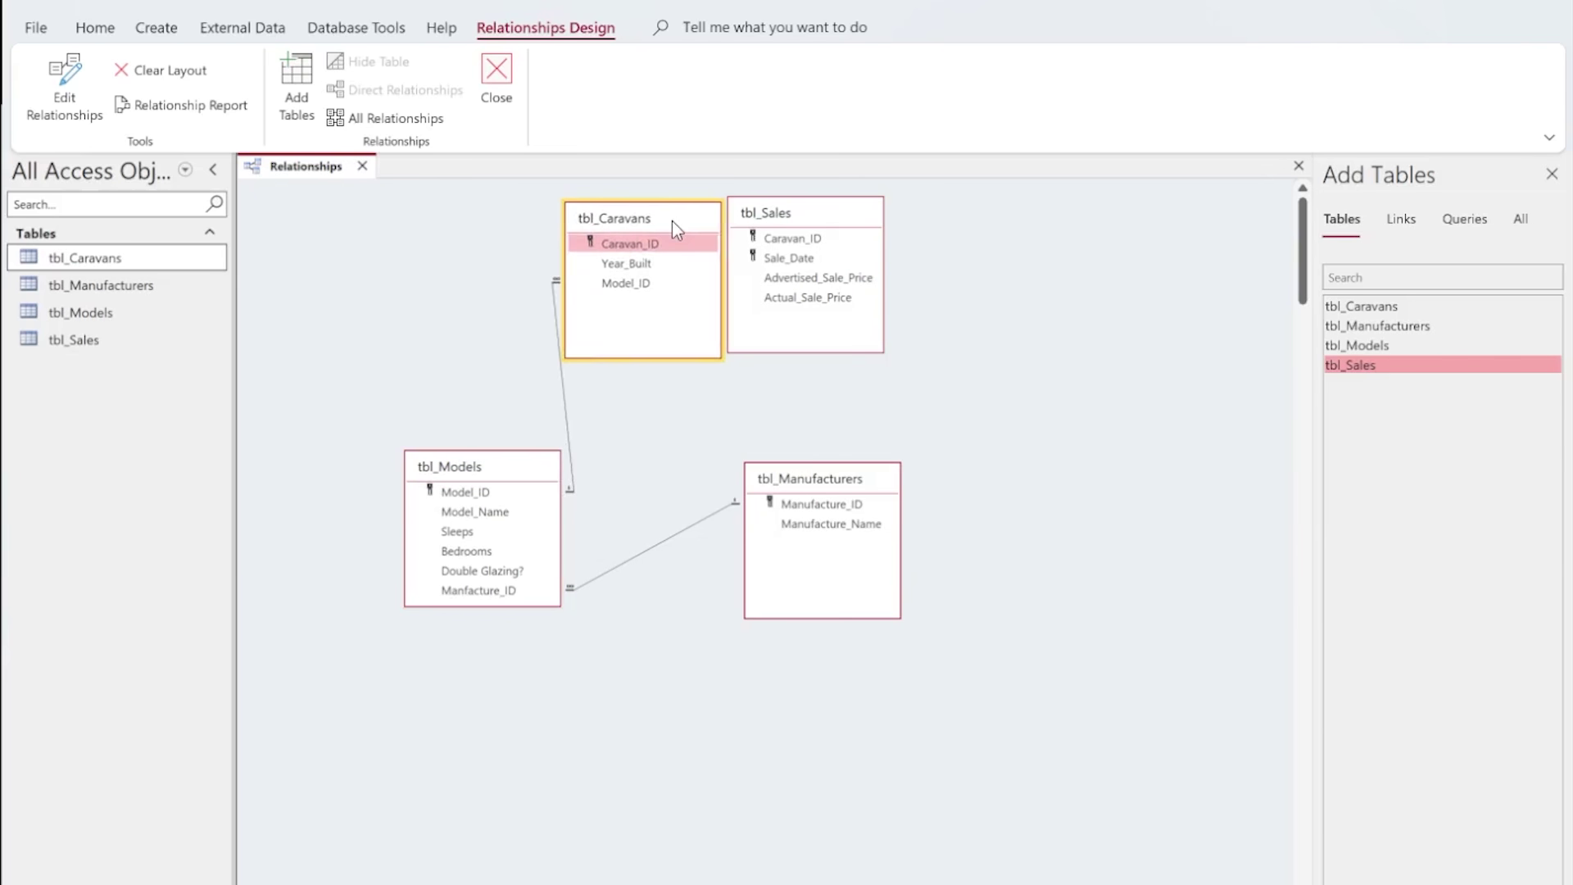
{"action": "left_click_drag", "start_coordinate": [799, 225], "coordinate": [899, 206]}
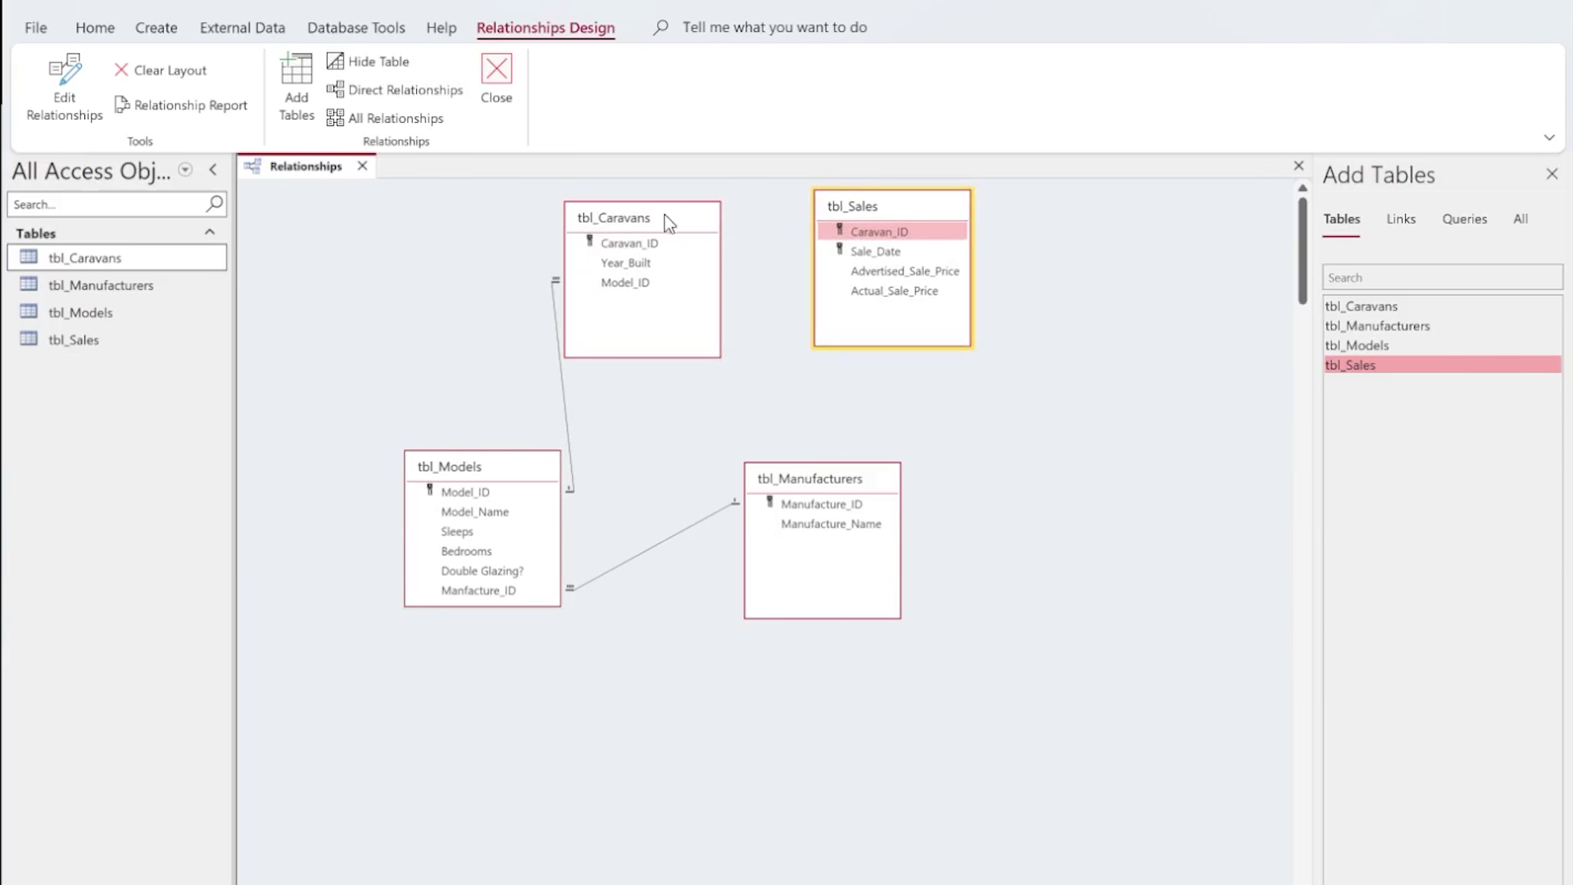
{"action": "left_click_drag", "start_coordinate": [665, 213], "coordinate": [685, 200]}
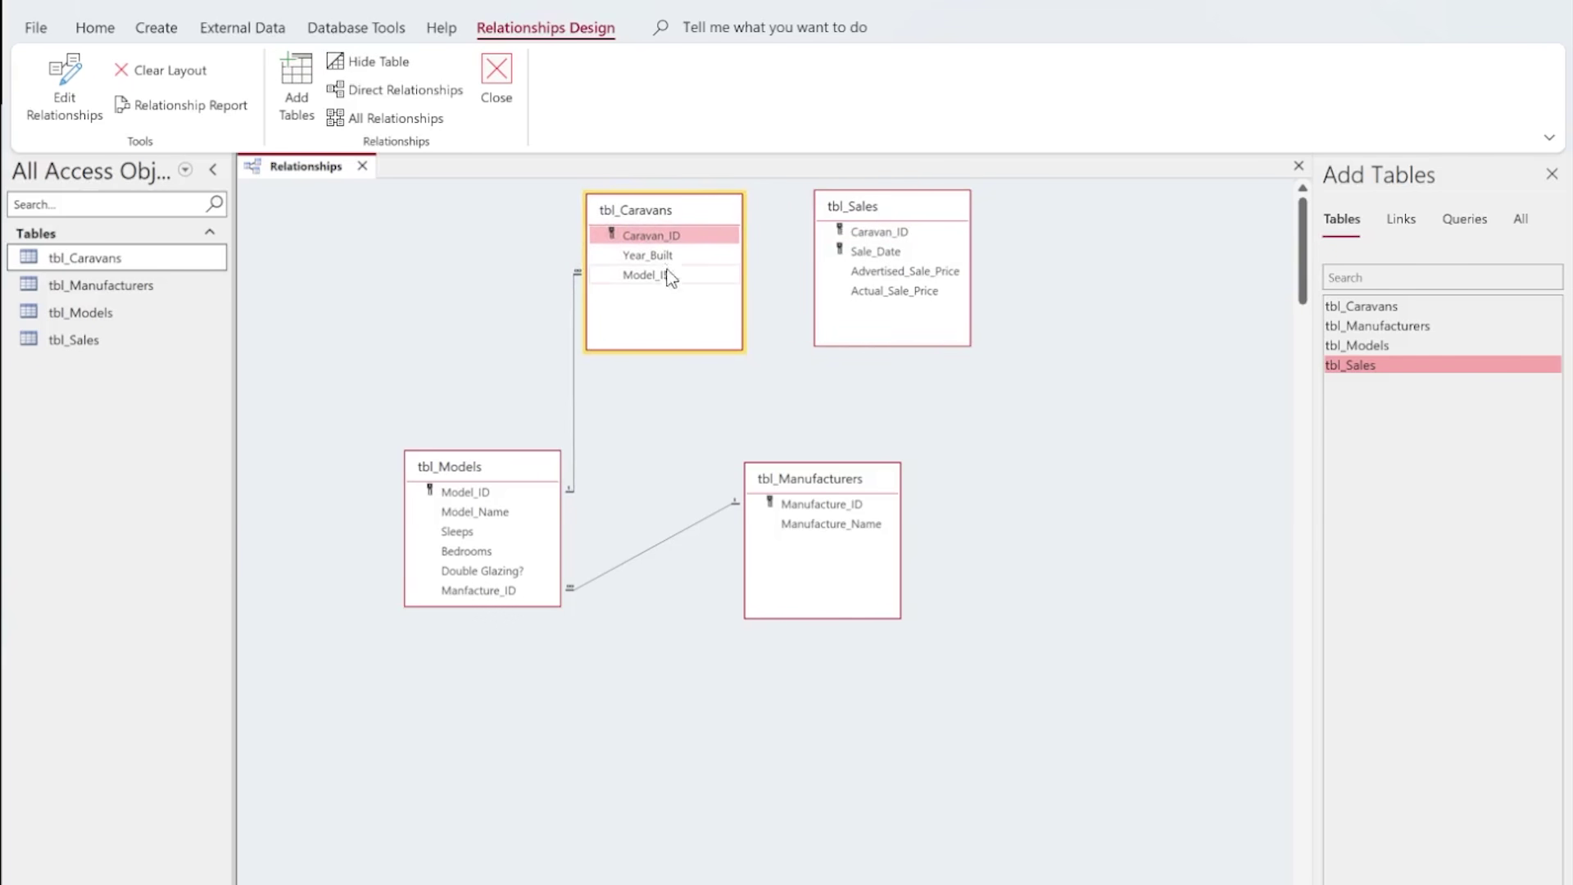
- Relate tbl_Caravans to tbl_Sales on Caravan_ID with referential integrity and cascade update, then save and close the relationship layout
{"action": "left_click", "coordinate": [653, 235]}
{"action": "left_click_drag", "start_coordinate": [651, 239], "coordinate": [878, 237]}
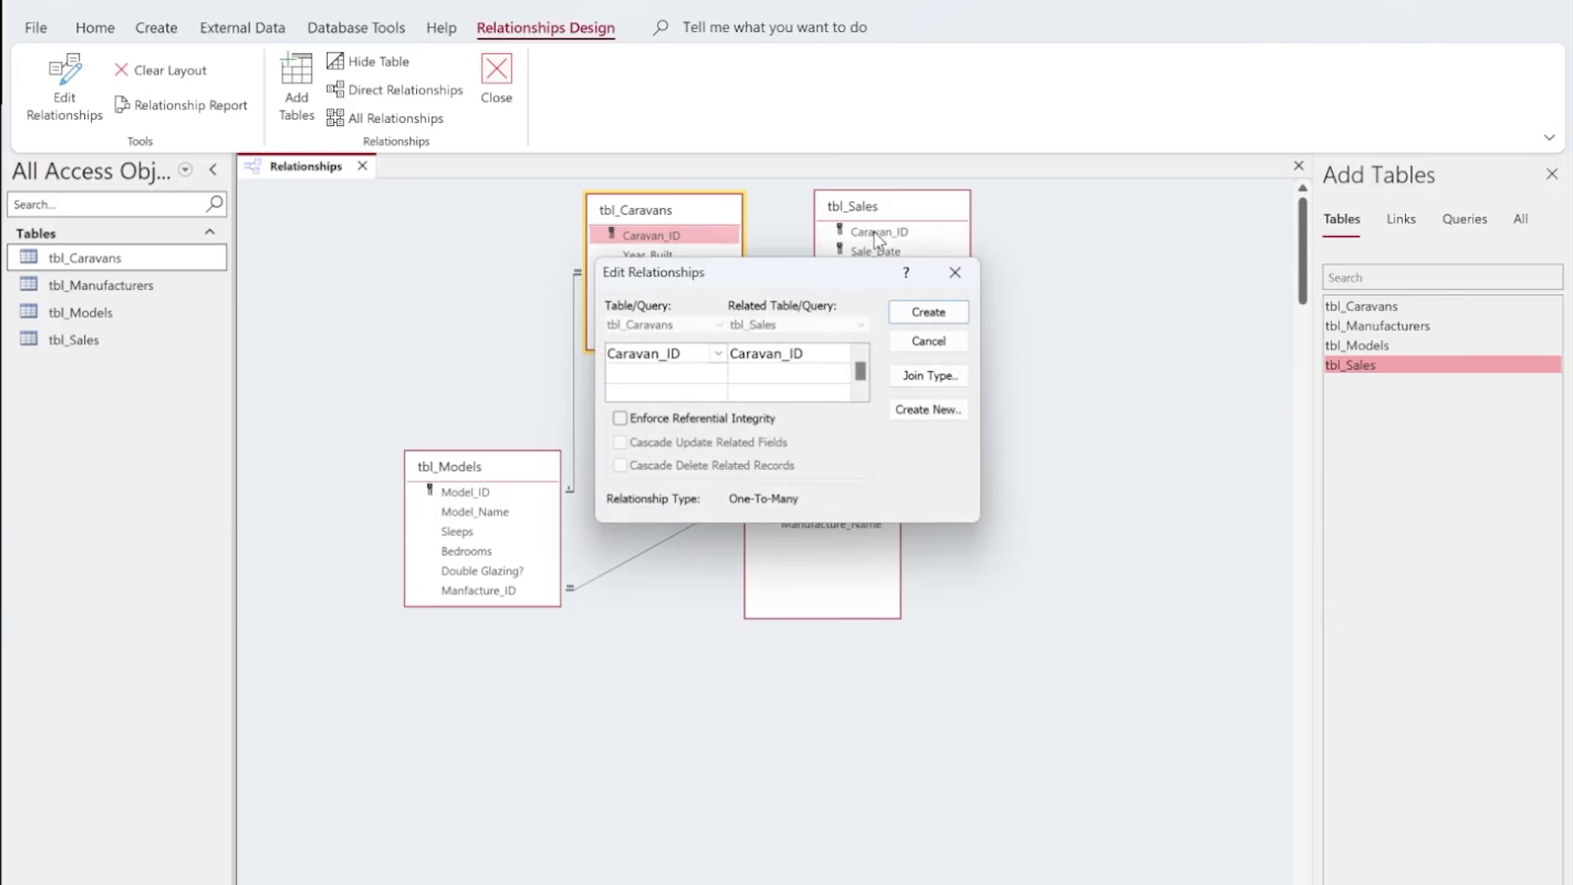
{"action": "left_click", "coordinate": [620, 419]}
{"action": "left_click", "coordinate": [620, 443]}
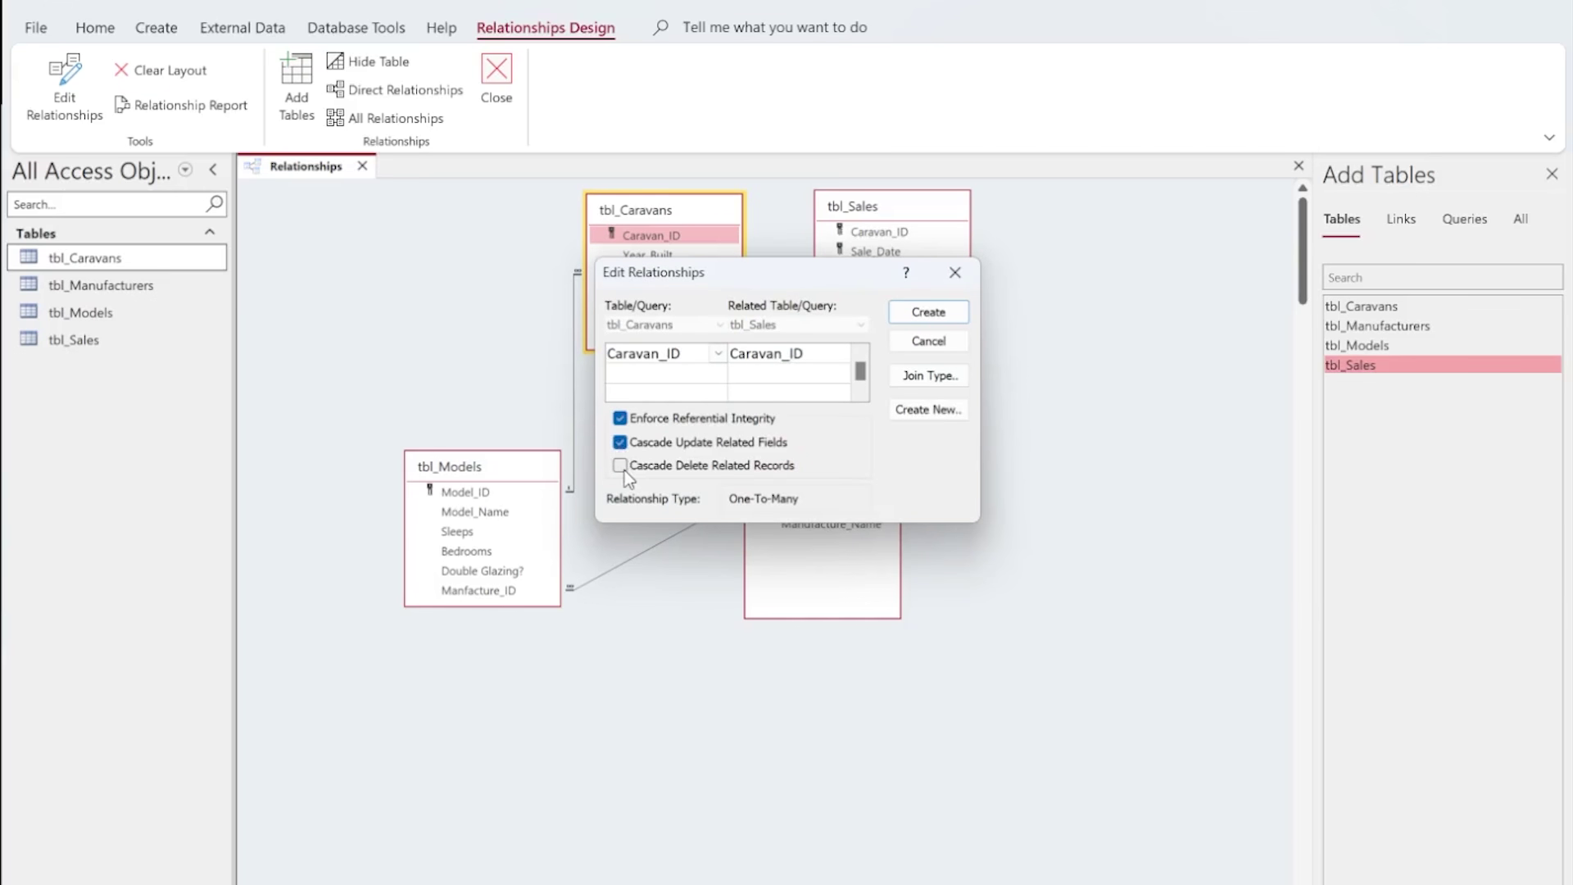
{"action": "left_click", "coordinate": [922, 313]}
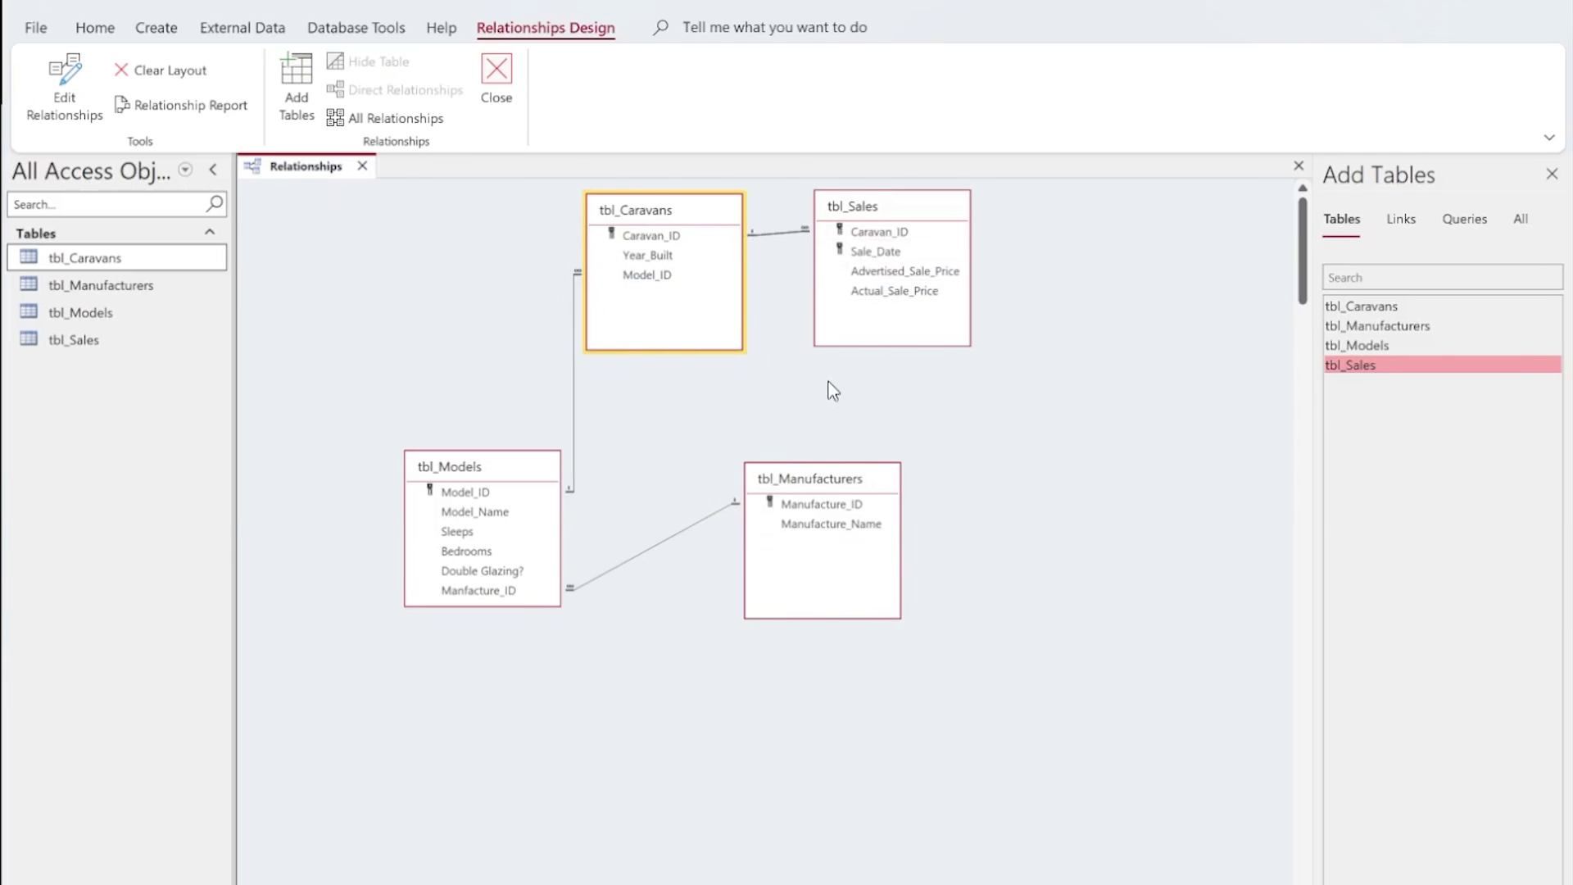
{"action": "left_click", "coordinate": [500, 77]}
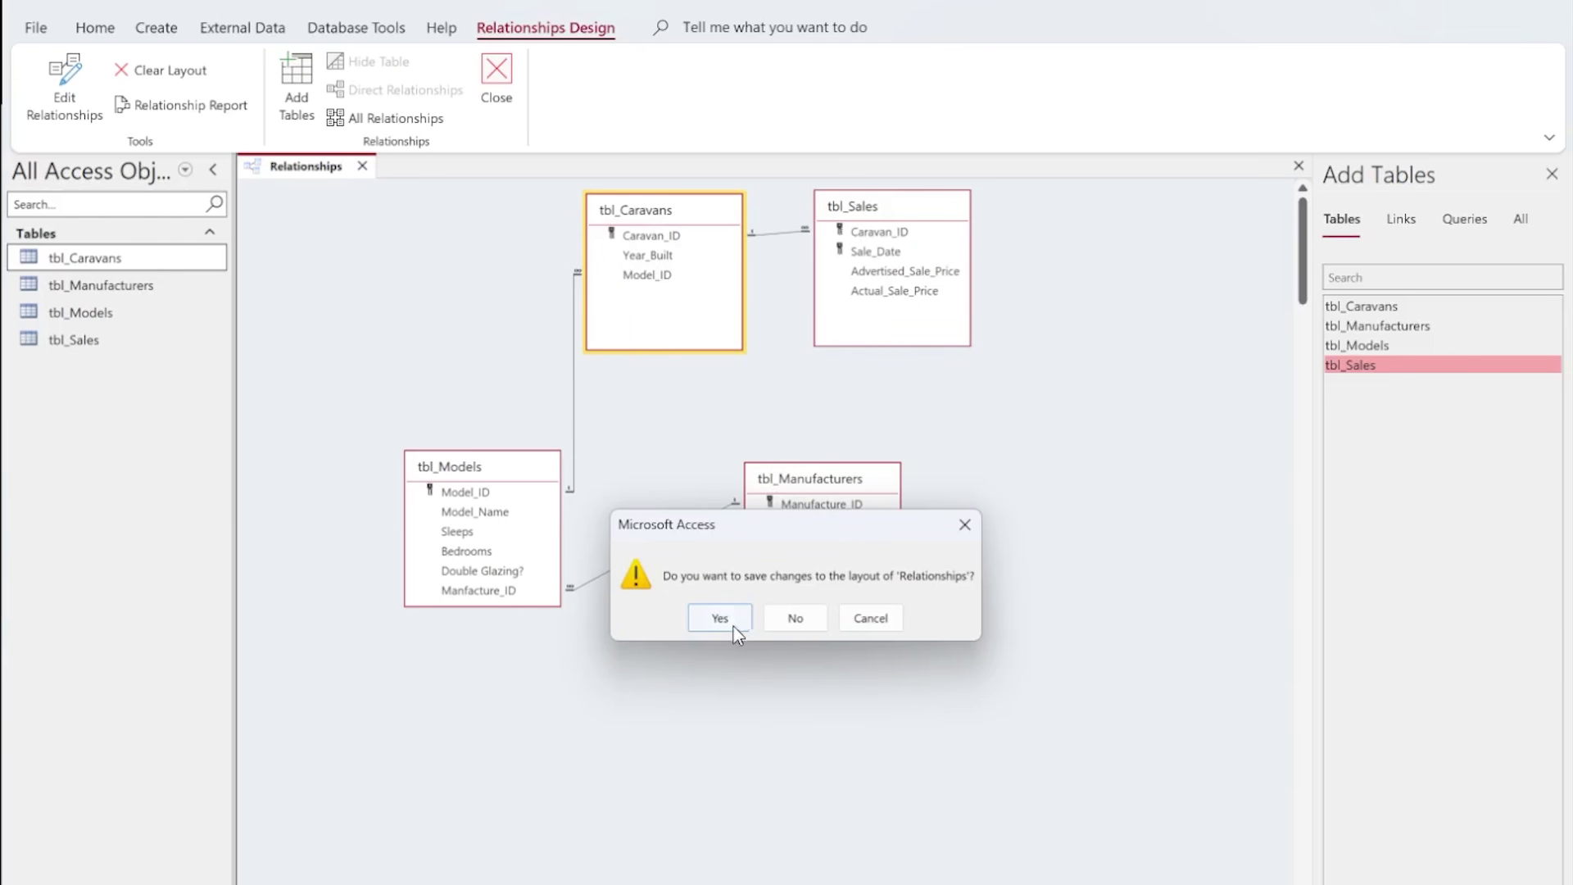
{"action": "left_click", "coordinate": [713, 621]}
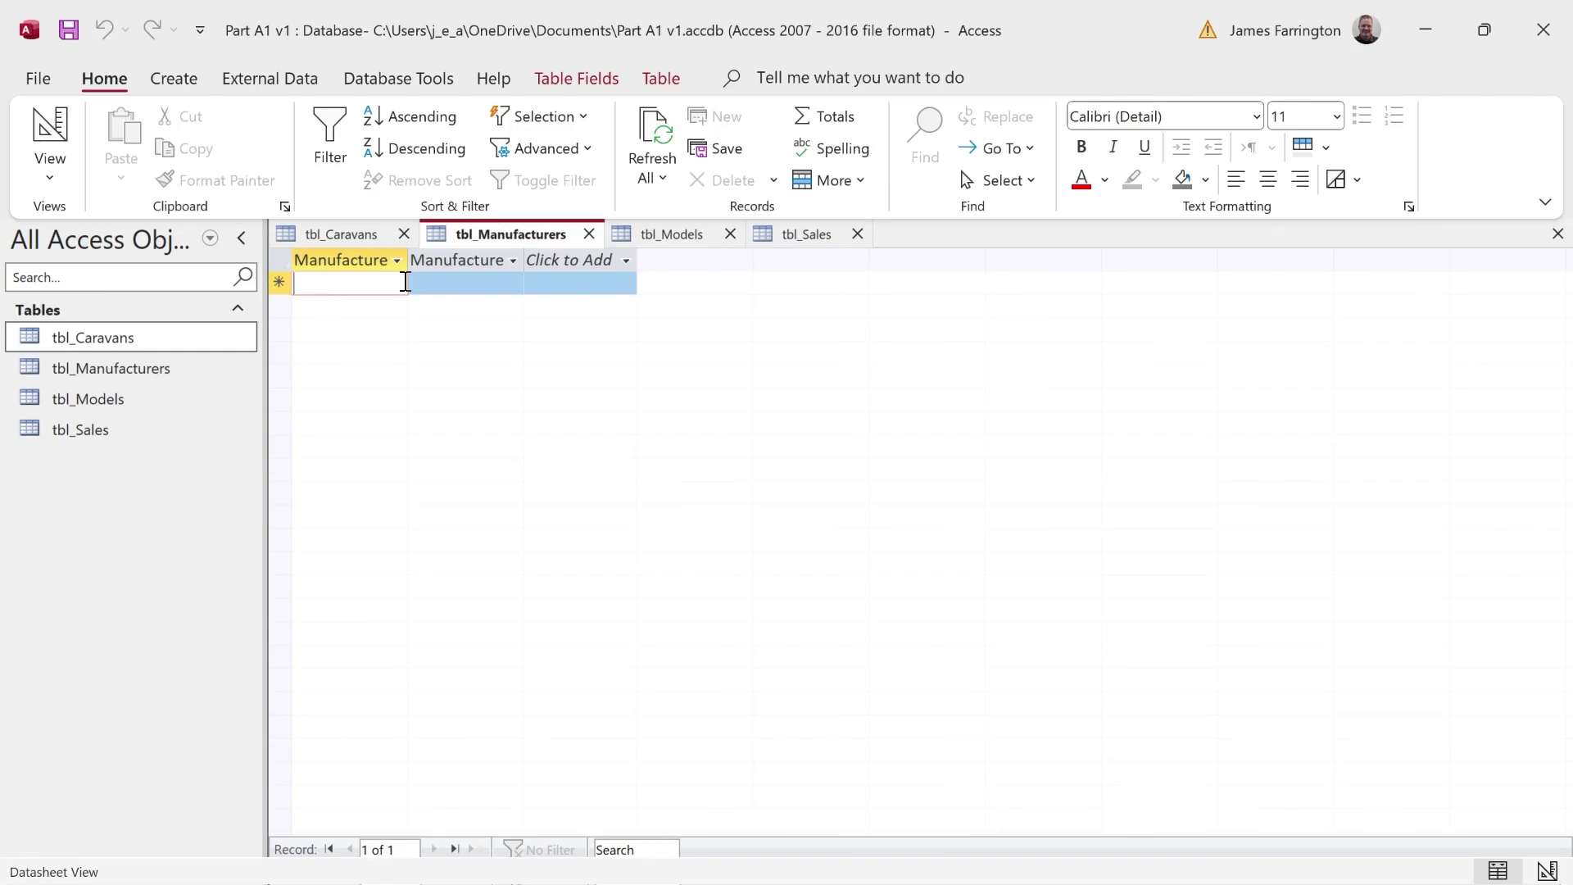
- Enter the manufacturer records SWA Swallow, LSE Leisure Seeker and BAR Barnaby in tbl_Manufacturers
{"action": "type", "text": "SWA"}
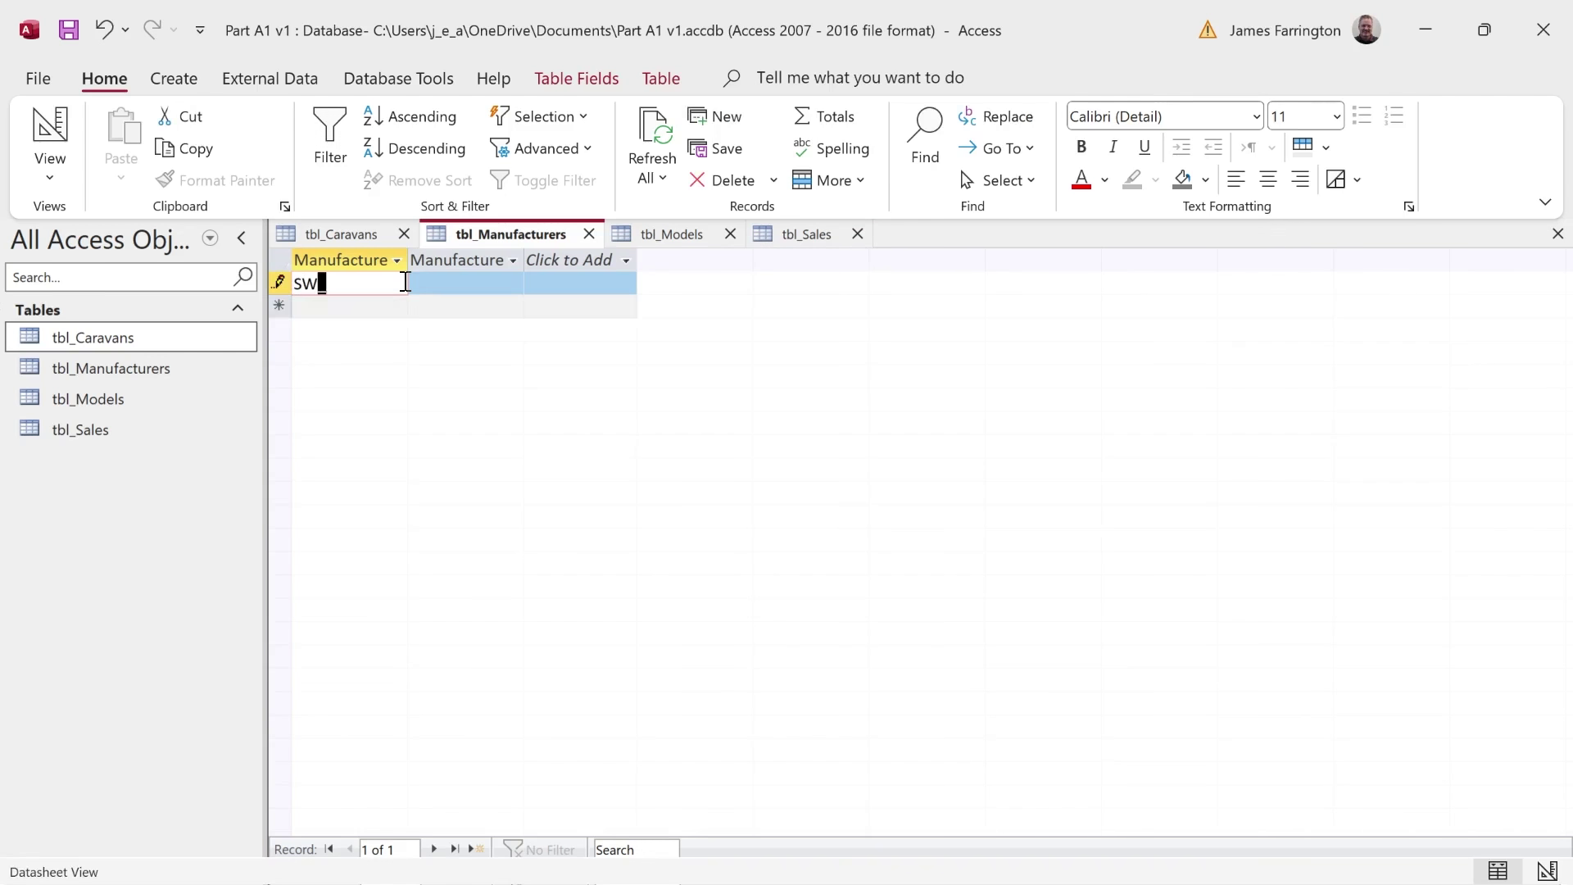
{"action": "left_click", "coordinate": [447, 288]}
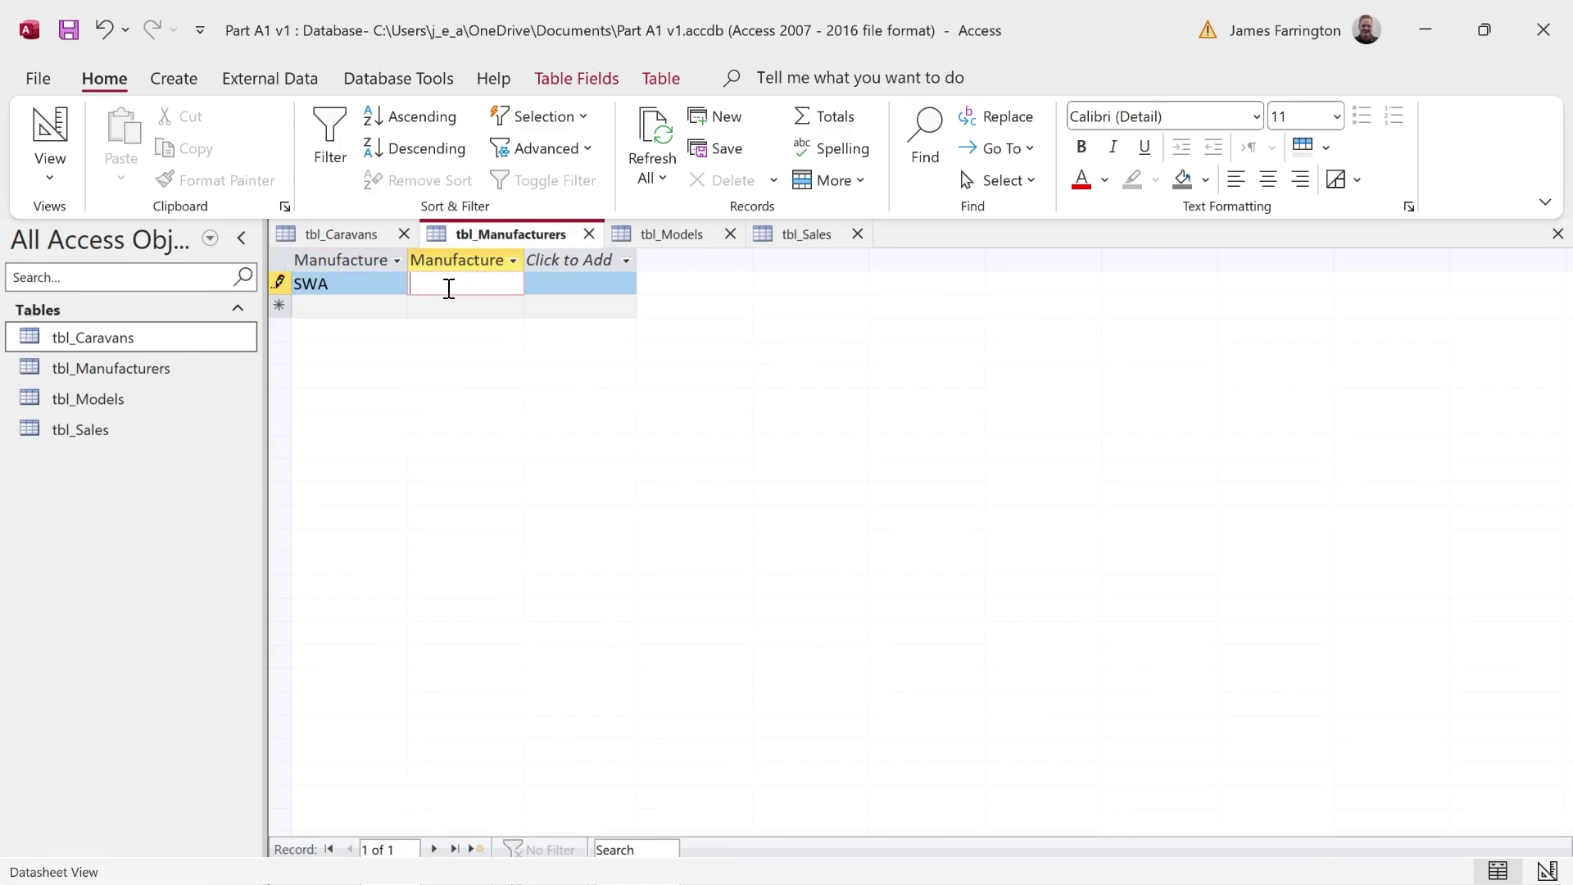
{"action": "type", "text": "Swallow"}
{"action": "key", "text": "Tab"}
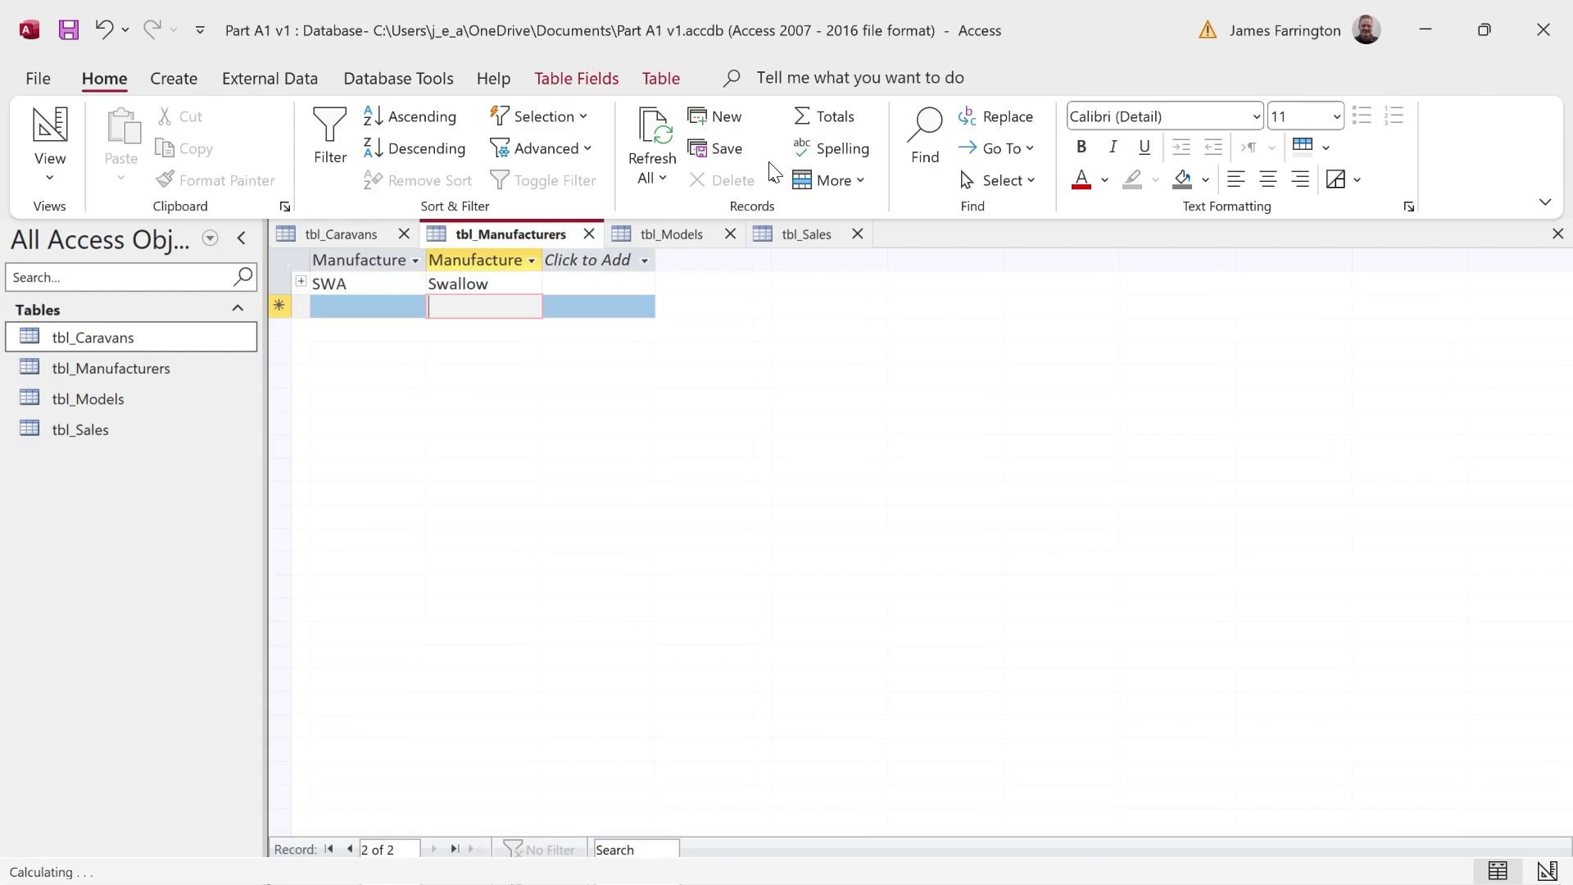
{"action": "type", "text": "LSE"}
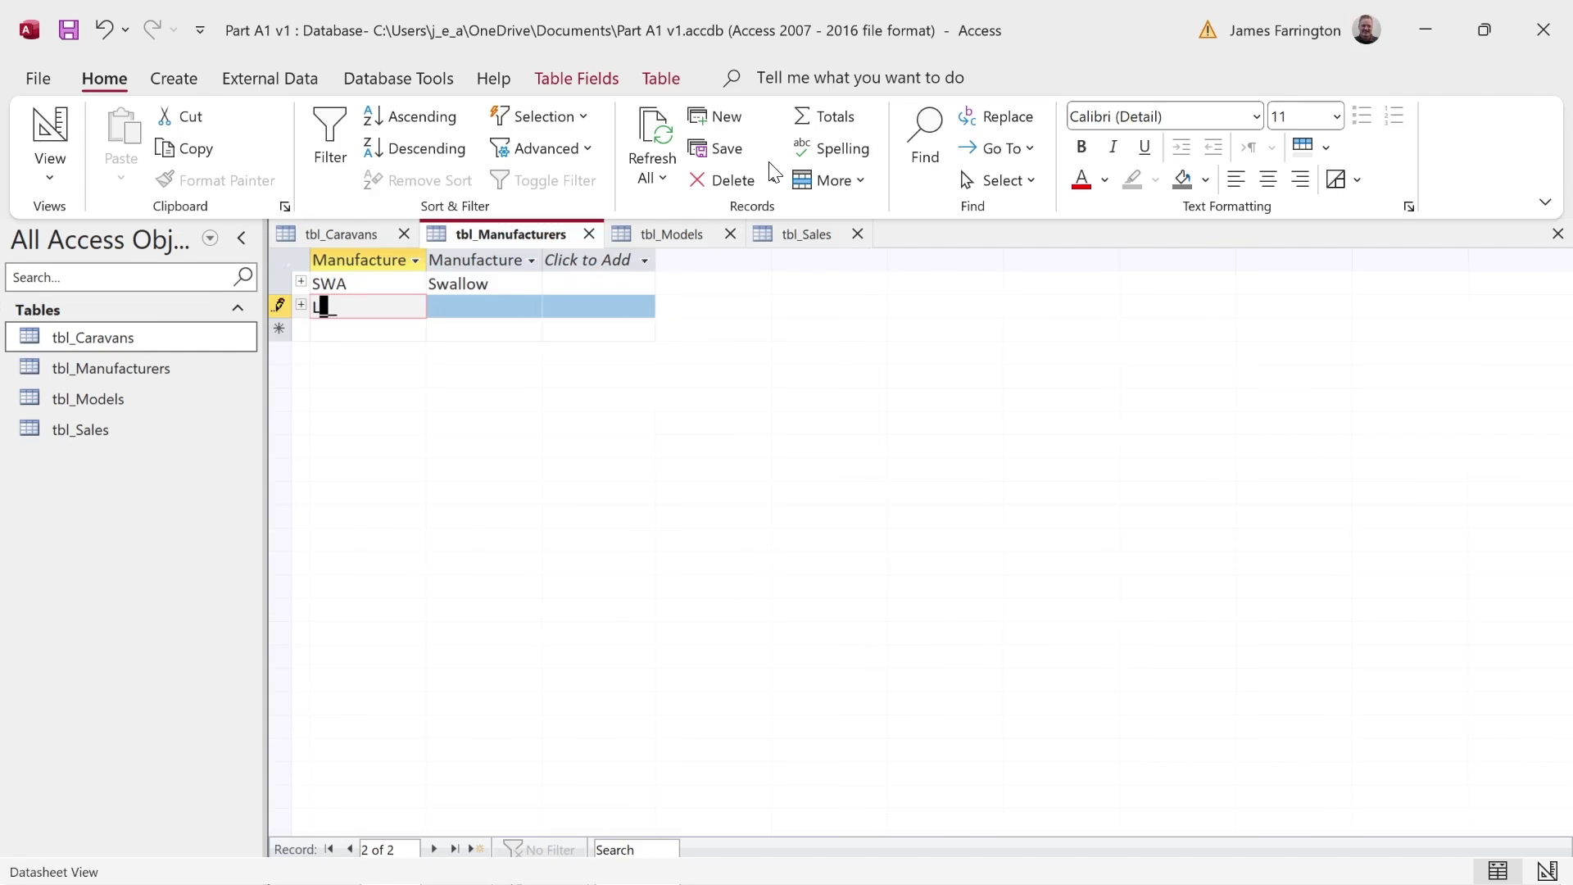
{"action": "key", "text": "Tab"}
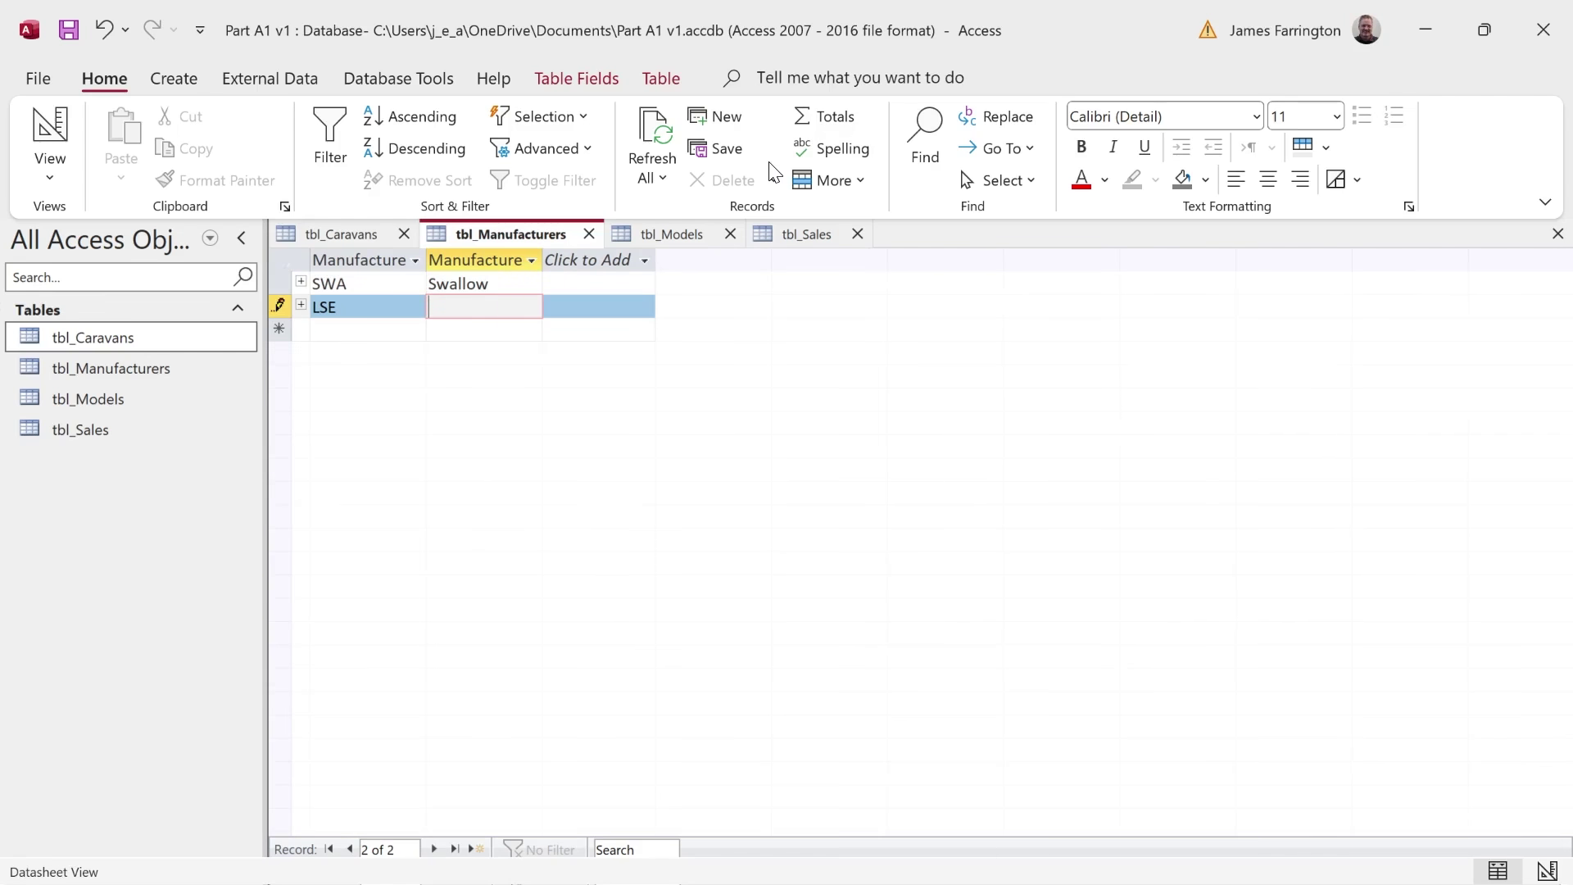
{"action": "type", "text": "Leisure Seeker"}
{"action": "key", "text": "Tab"}
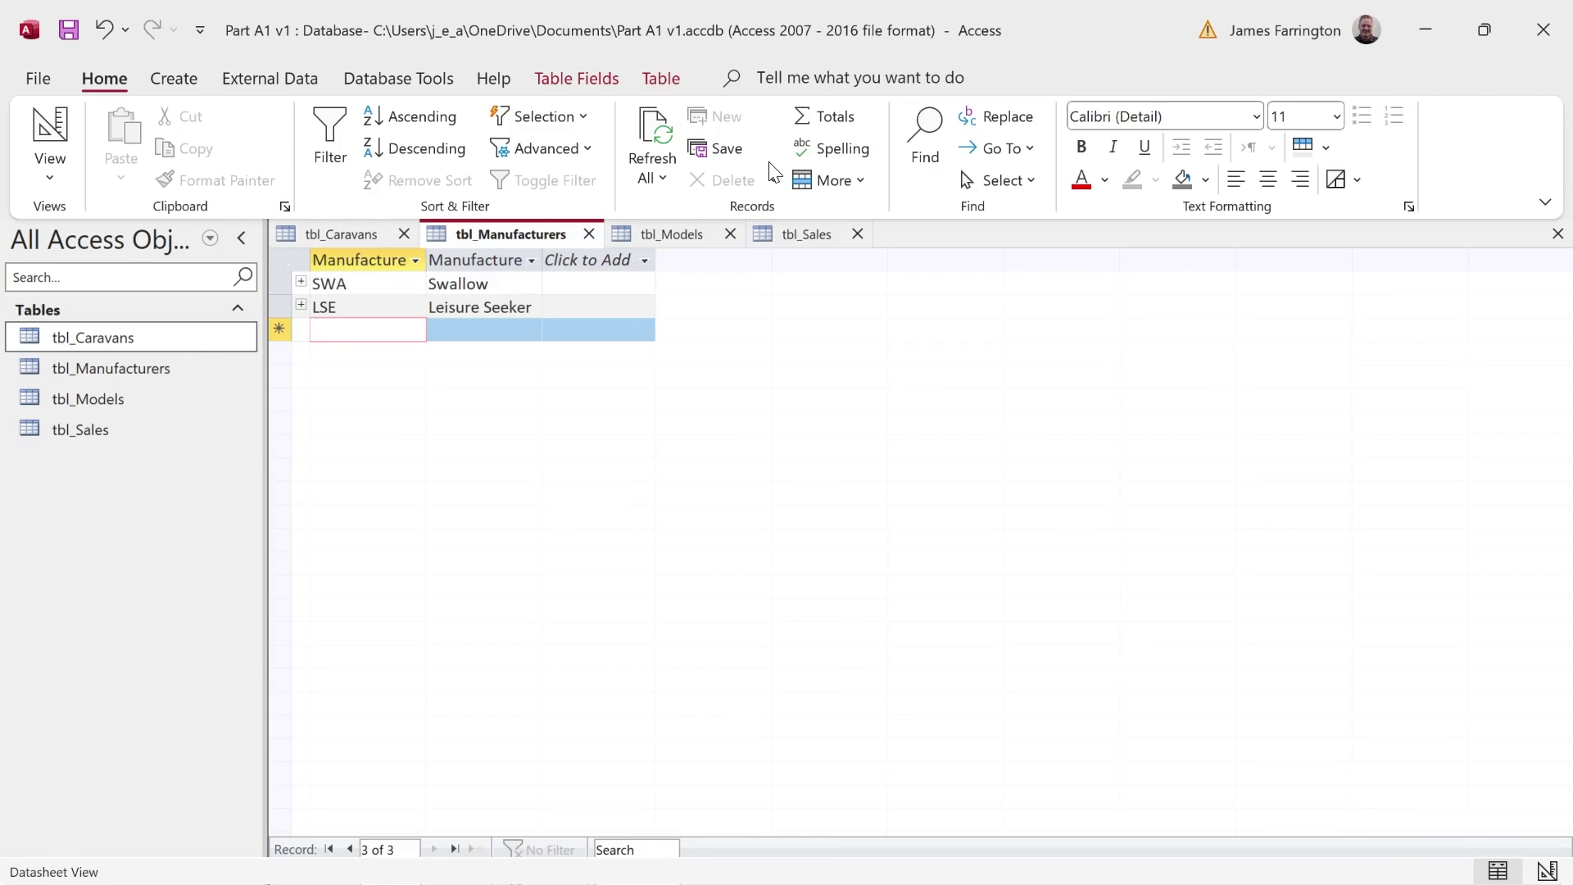
{"action": "type", "text": "BAR"}
{"action": "key", "text": "Tab"}
{"action": "type", "text": "Barnaby"}
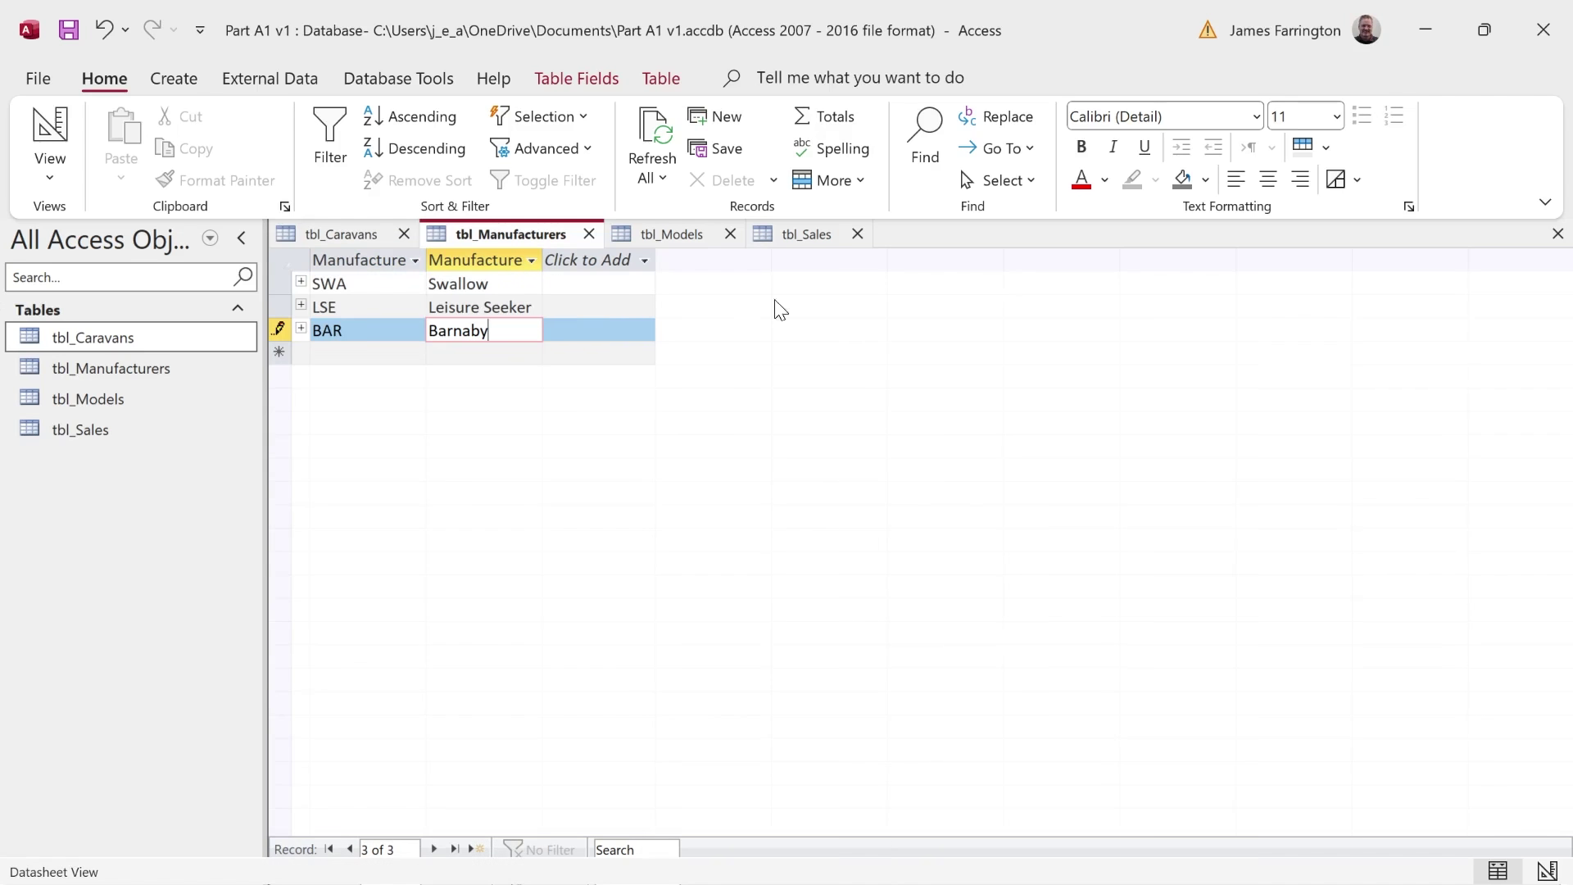
{"action": "left_click", "coordinate": [514, 279]}
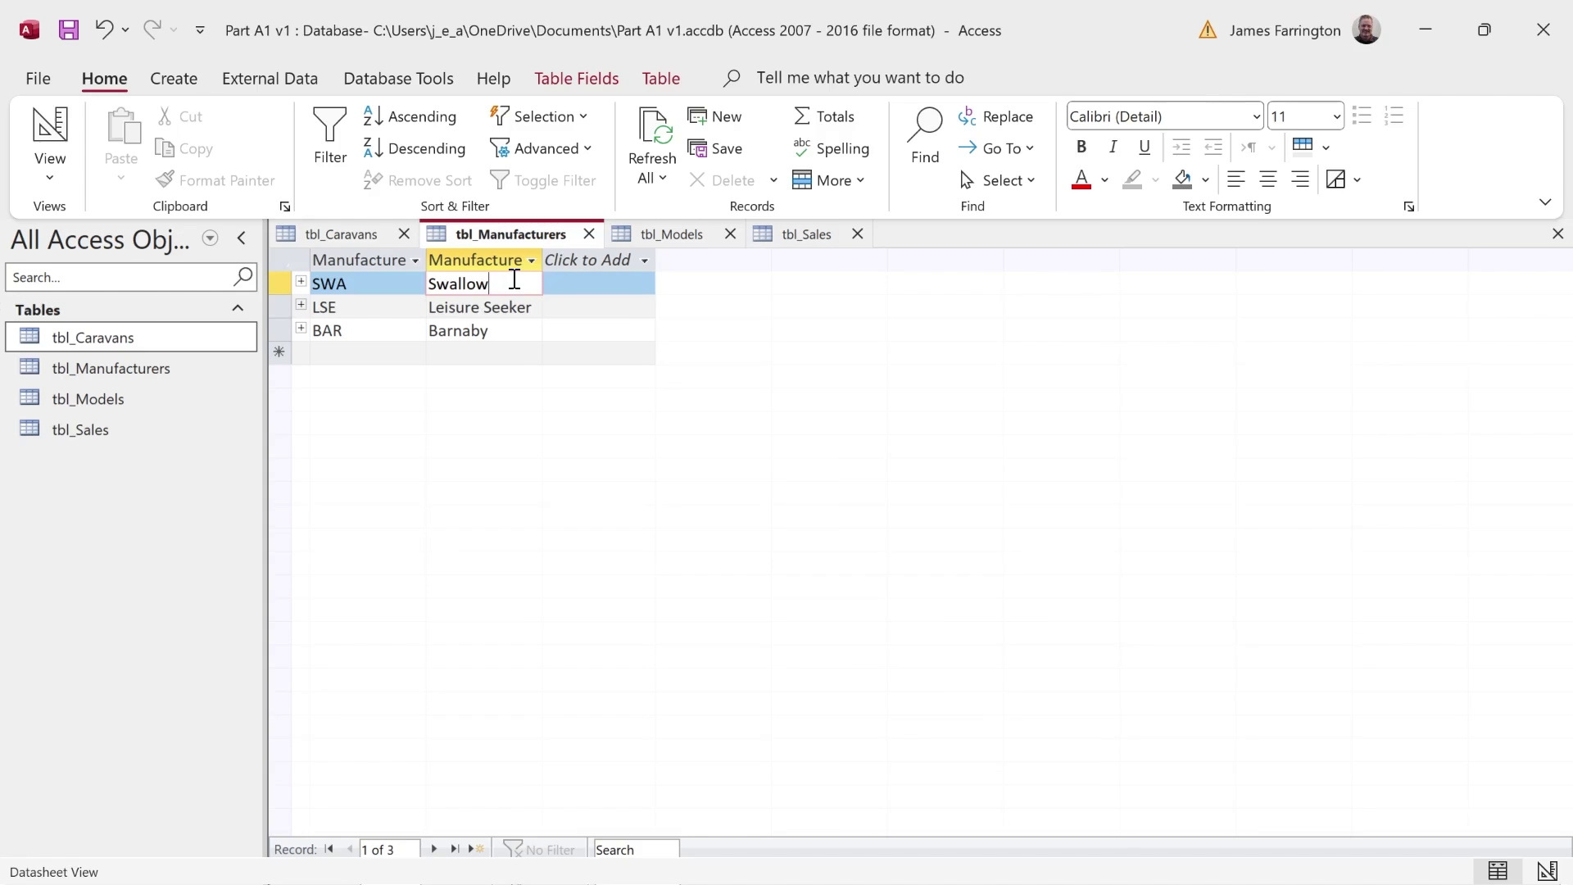
- Start a new record in tbl_Models with the other fields left unfilled, select its row and close the table
{"action": "left_click", "coordinate": [691, 234]}
{"action": "left_click", "coordinate": [486, 282]}
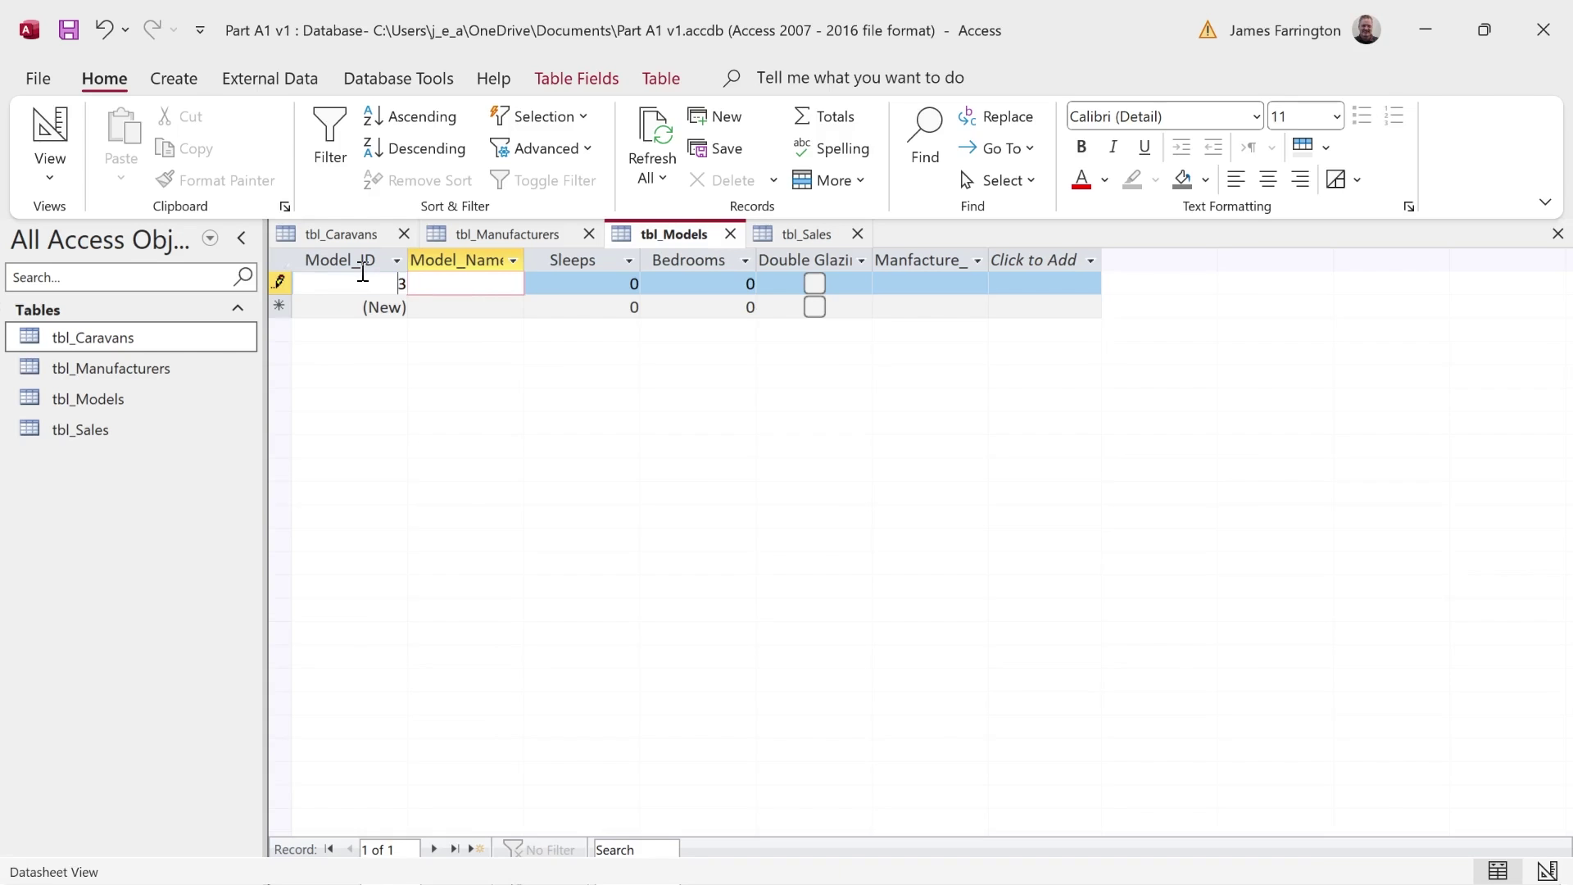
{"action": "left_click", "coordinate": [401, 281]}
{"action": "left_click", "coordinate": [280, 282]}
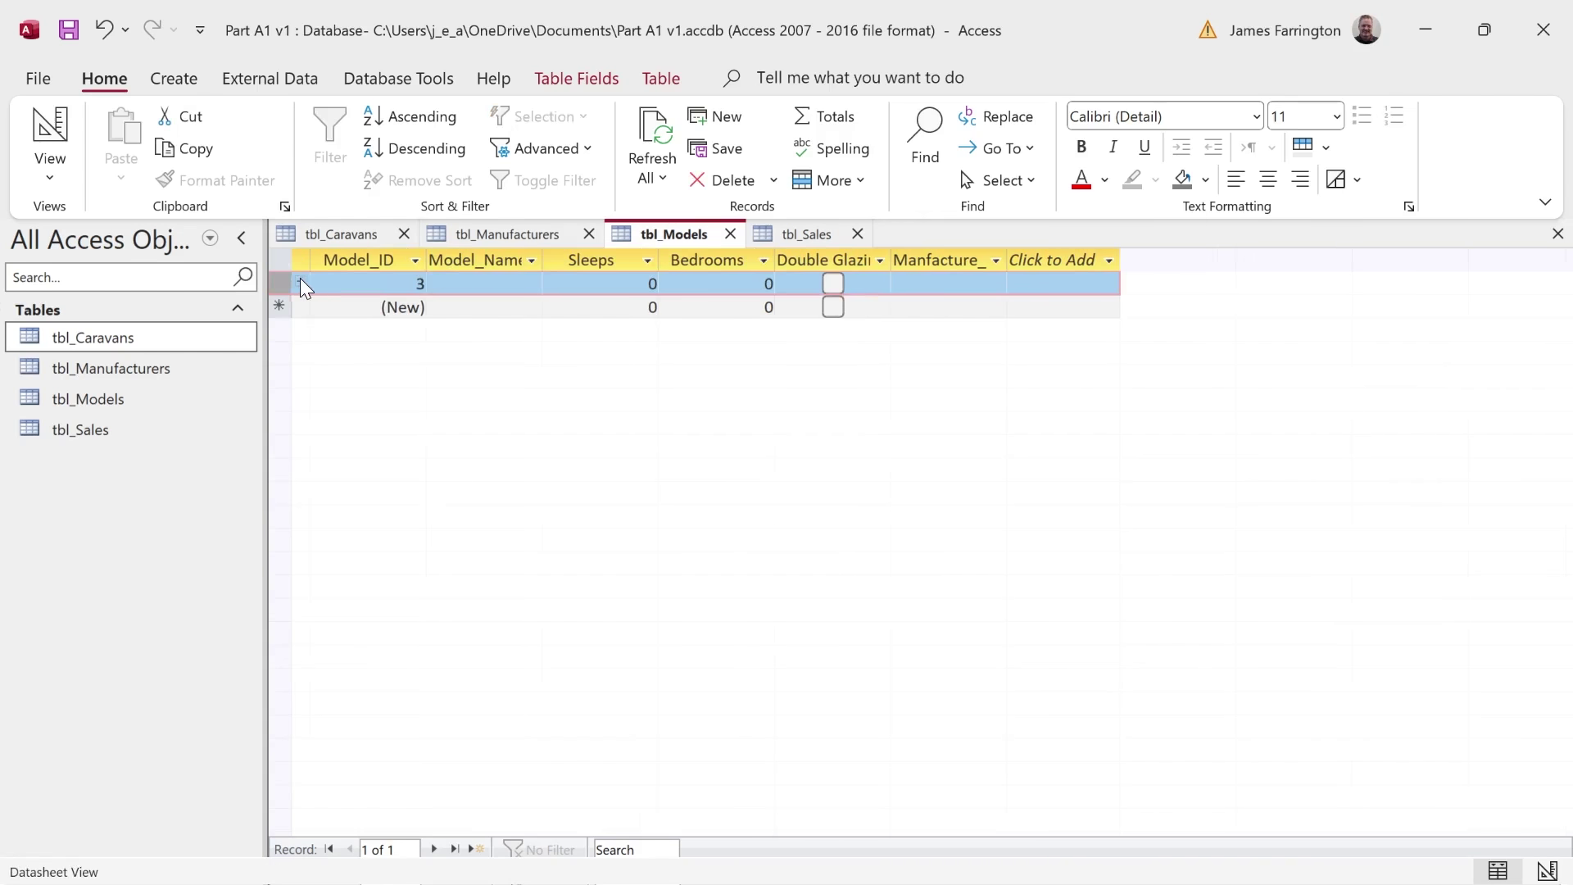
{"action": "left_click", "coordinate": [730, 233]}
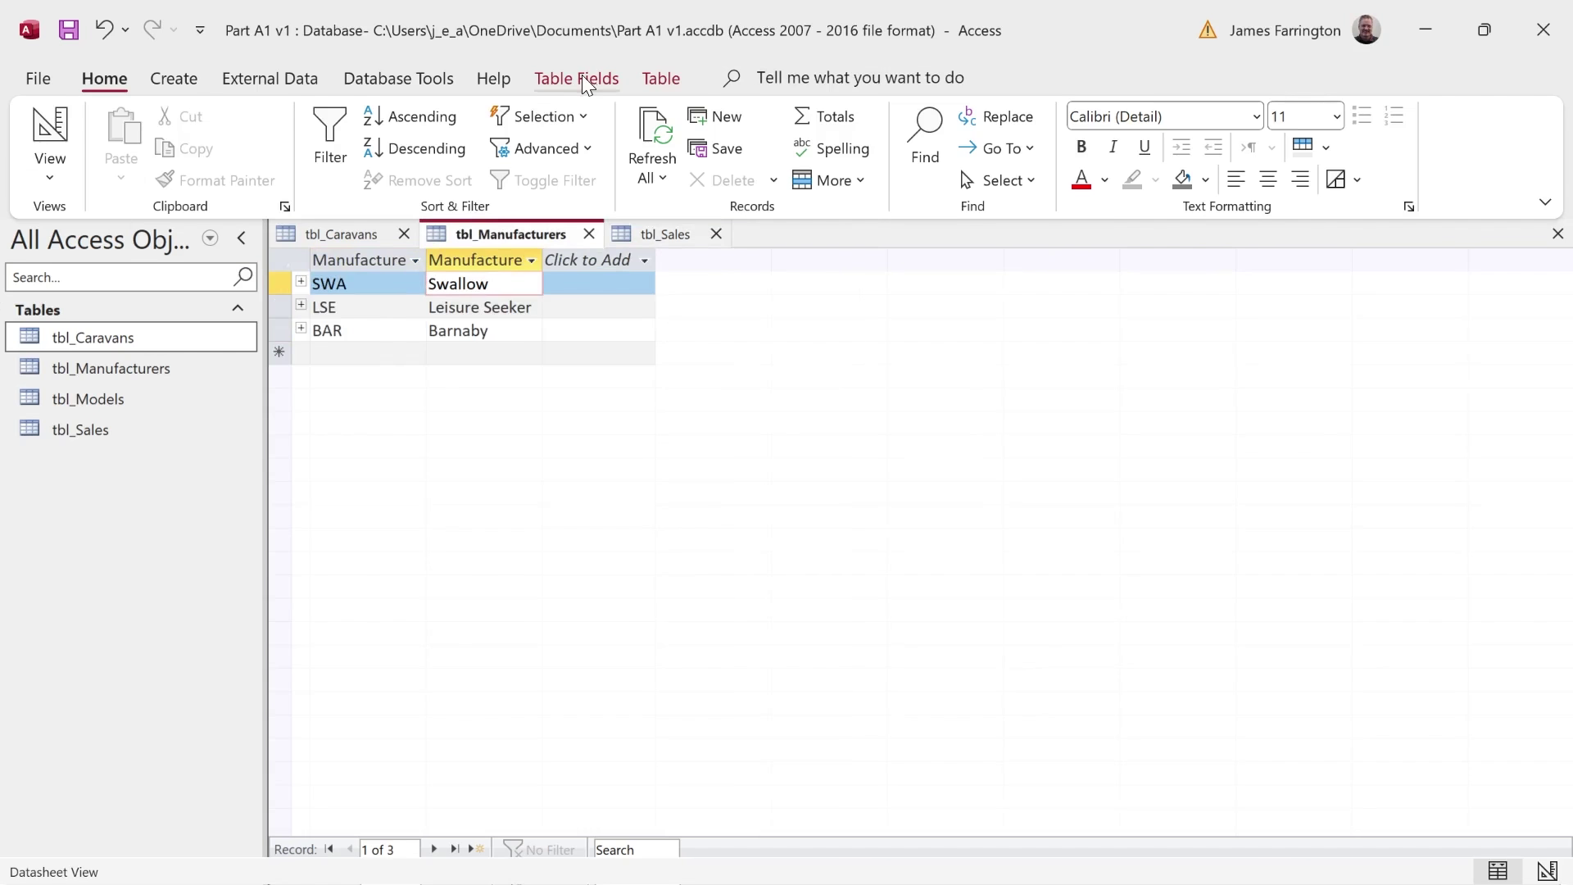
- Reopen the Relationships window, close tbl_Caravans and delete the relationship between tbl_Models and tbl_Caravans
{"action": "left_click", "coordinate": [660, 78]}
{"action": "left_click", "coordinate": [566, 139]}
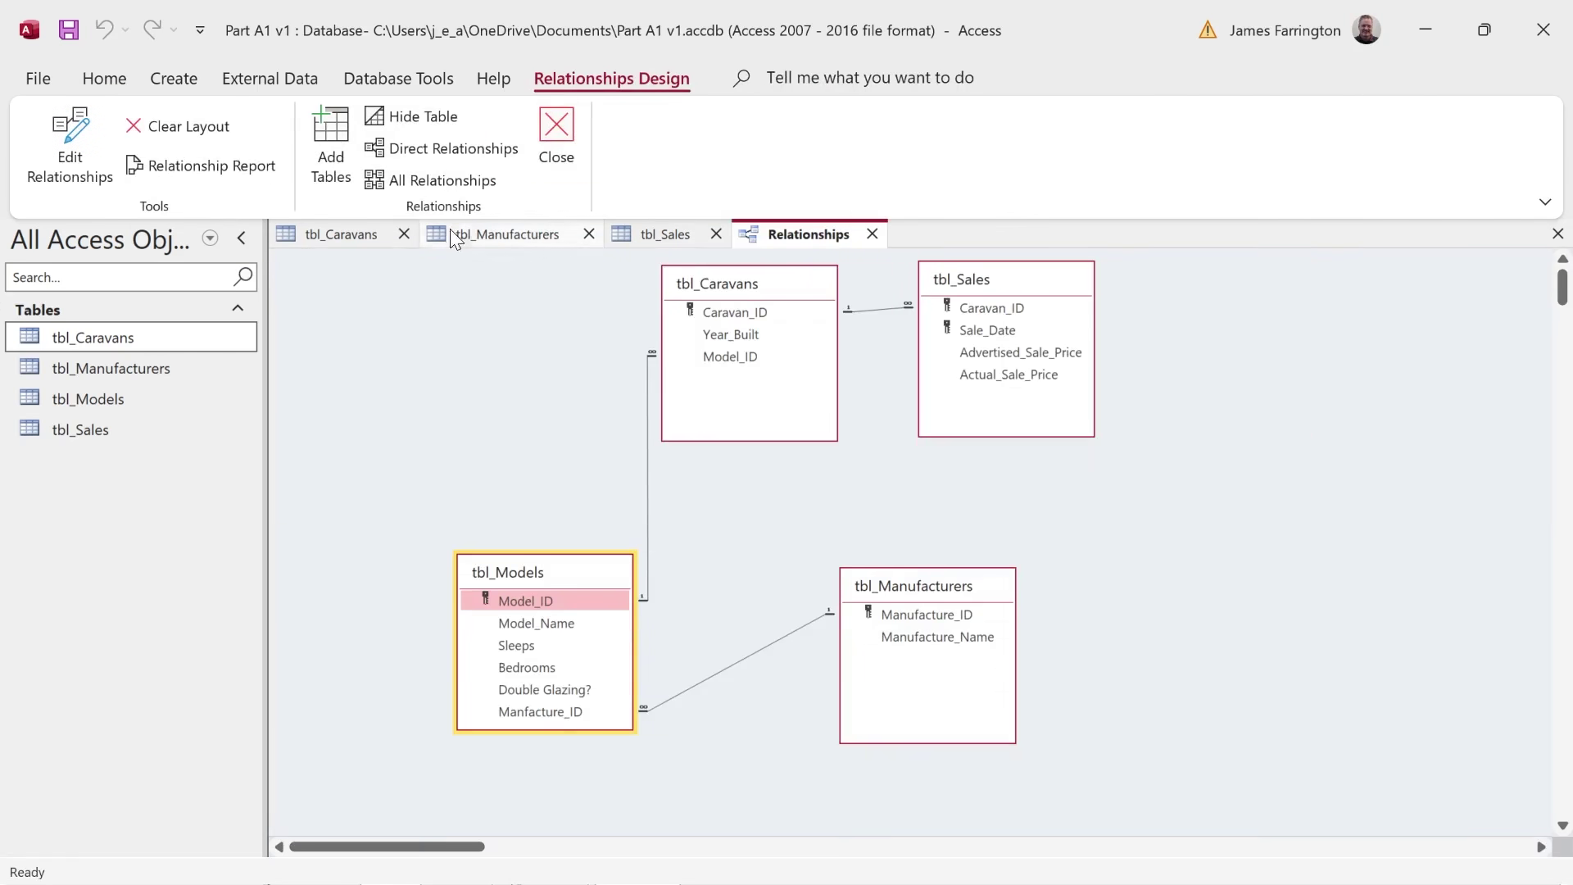
{"action": "left_click", "coordinate": [393, 232]}
{"action": "left_click", "coordinate": [404, 234]}
{"action": "left_click", "coordinate": [647, 440]}
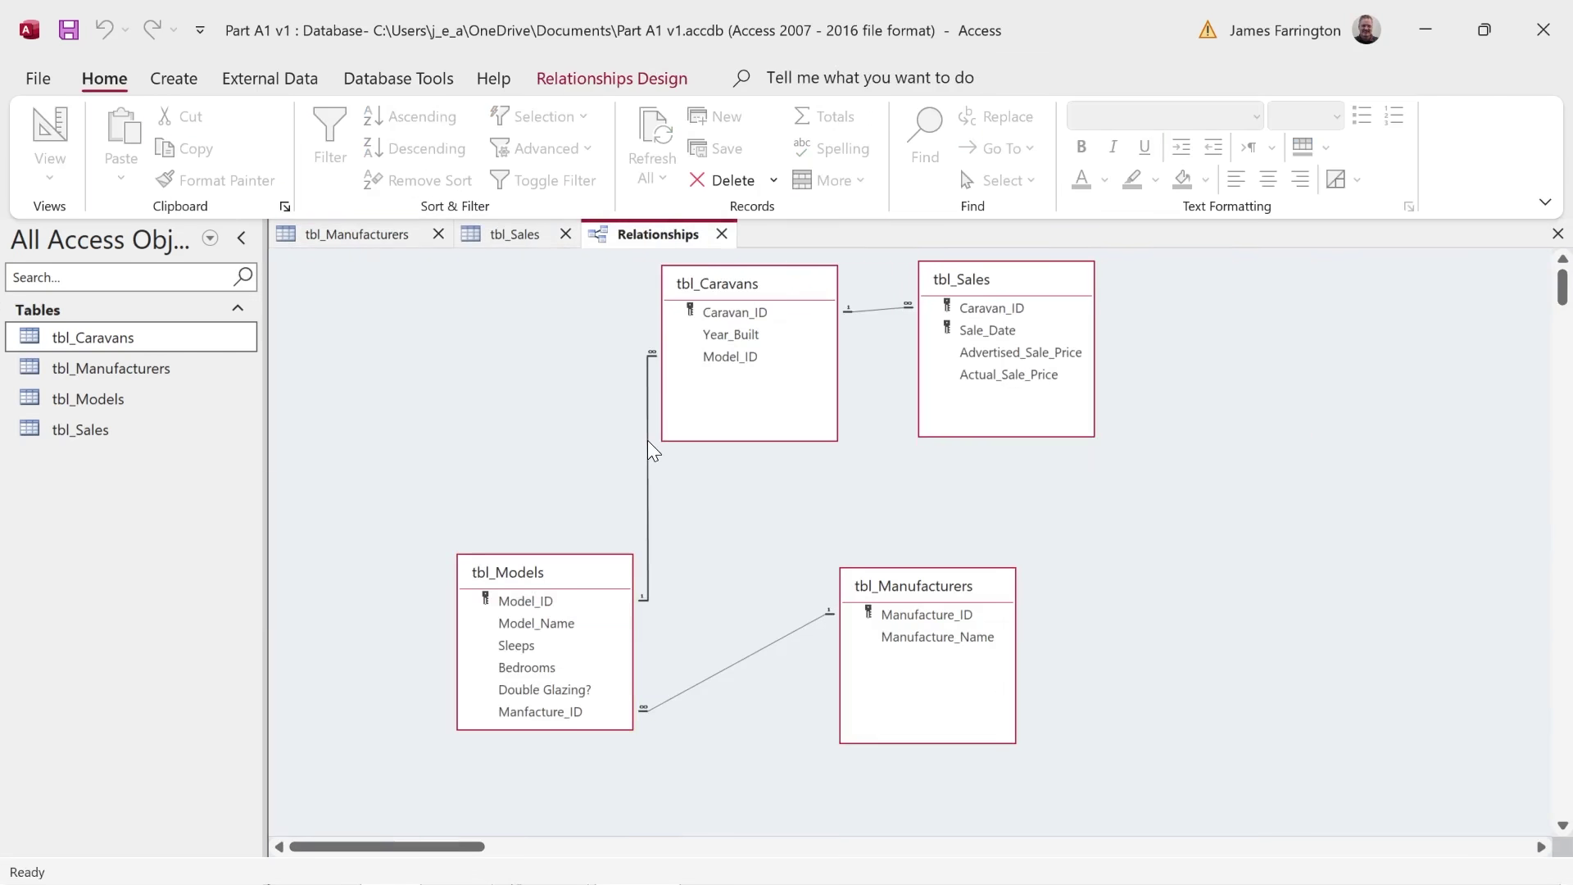
{"action": "key", "text": "Delete"}
{"action": "left_click", "coordinate": [749, 519]}
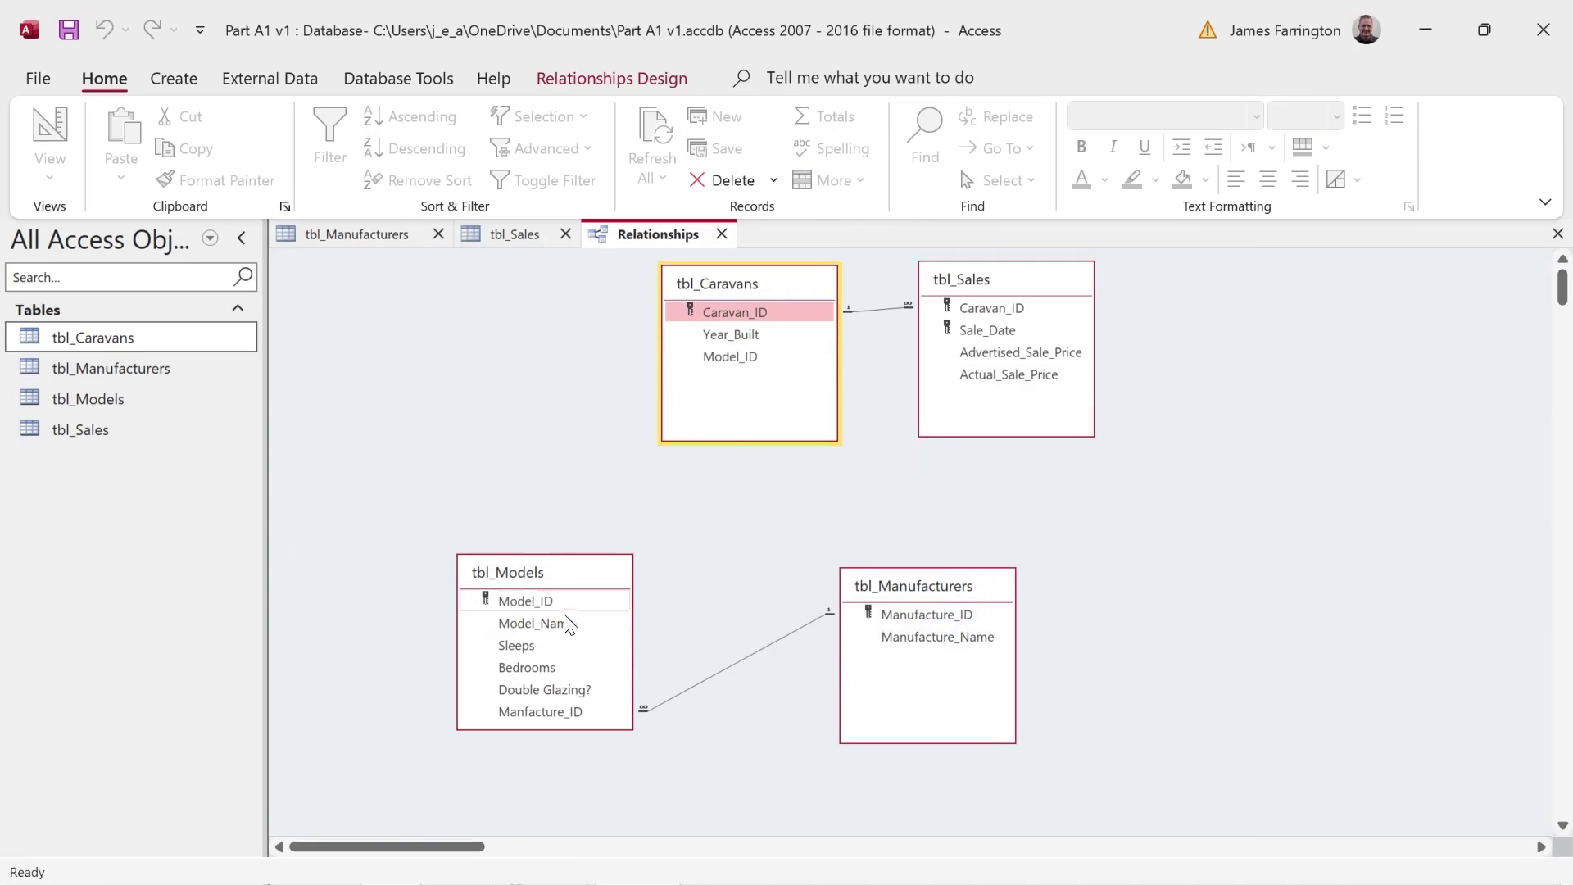
{"action": "left_click", "coordinate": [552, 569]}
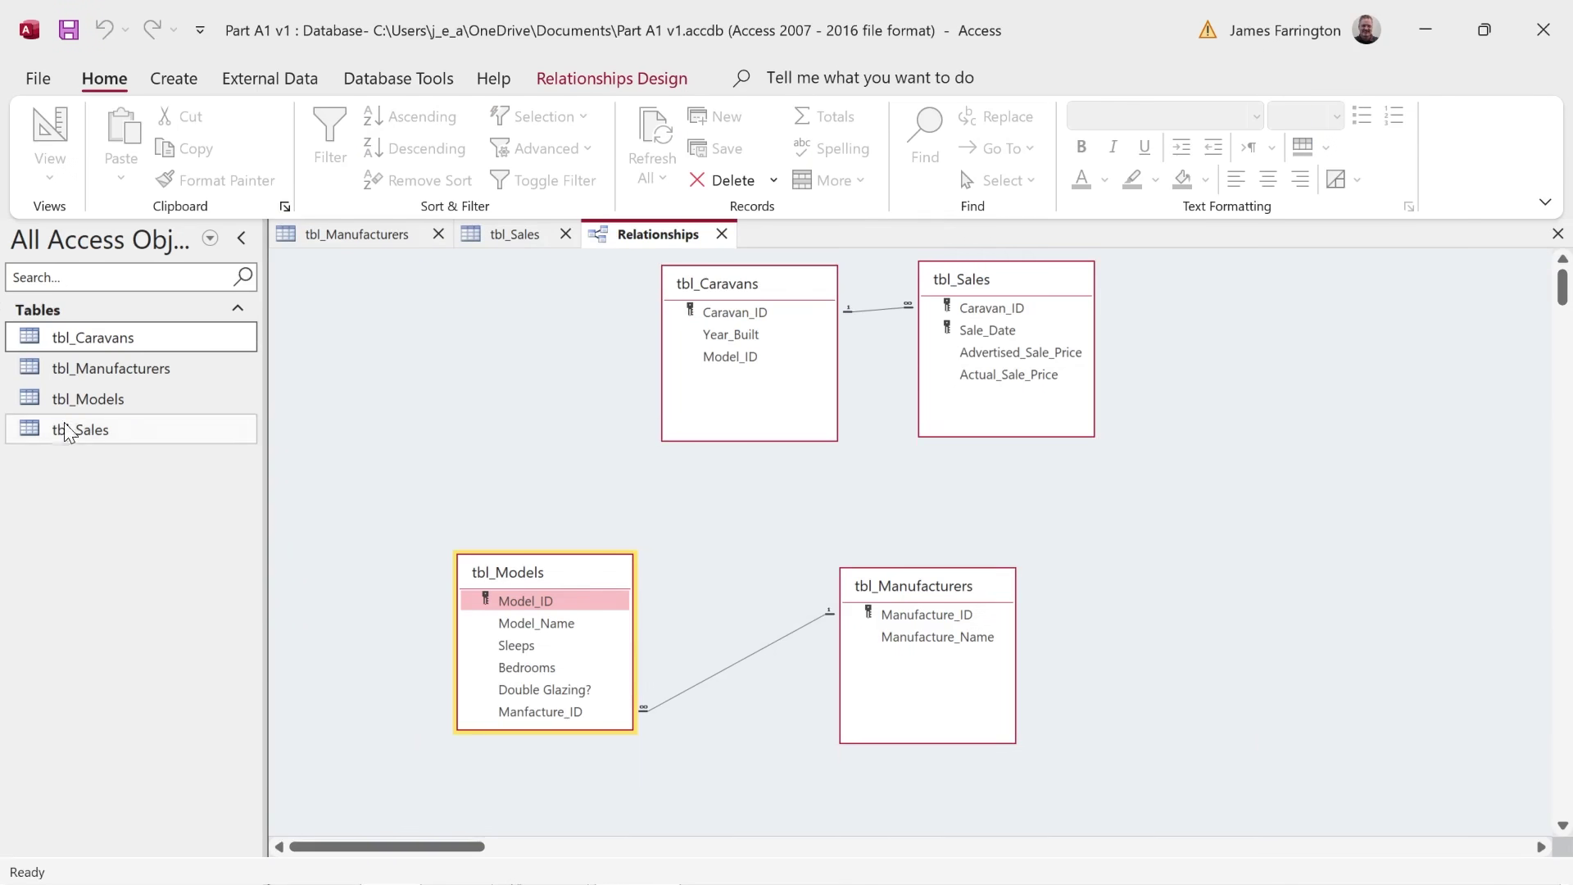
- Open tbl_Models and switch it to Design View to show its field definitions
{"action": "double_click", "coordinate": [91, 399]}
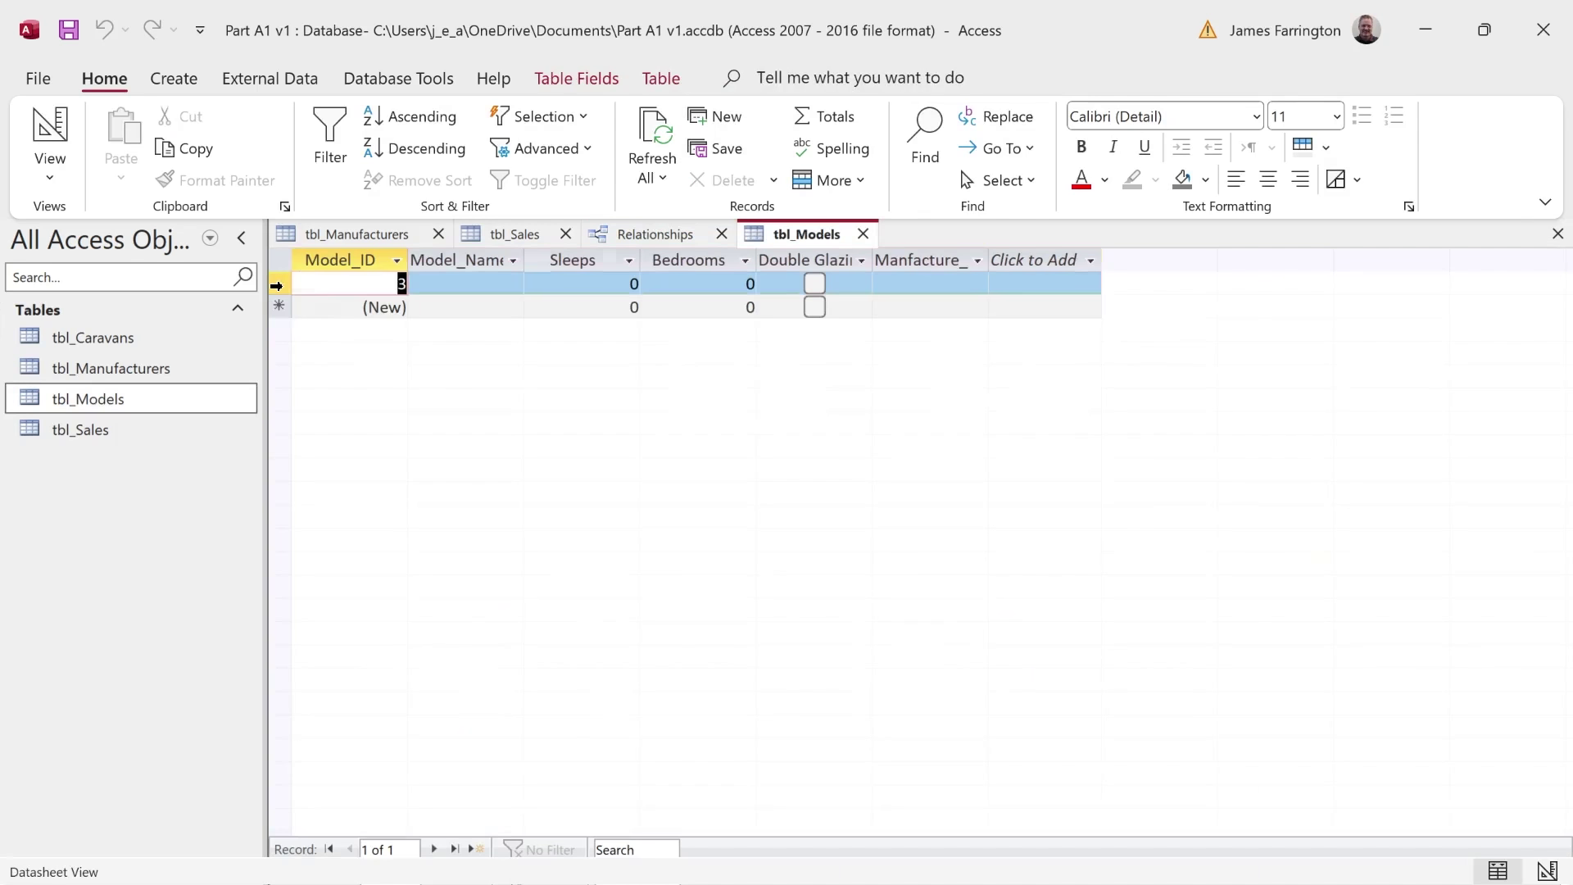
{"action": "left_click", "coordinate": [429, 283]}
{"action": "left_click", "coordinate": [50, 168]}
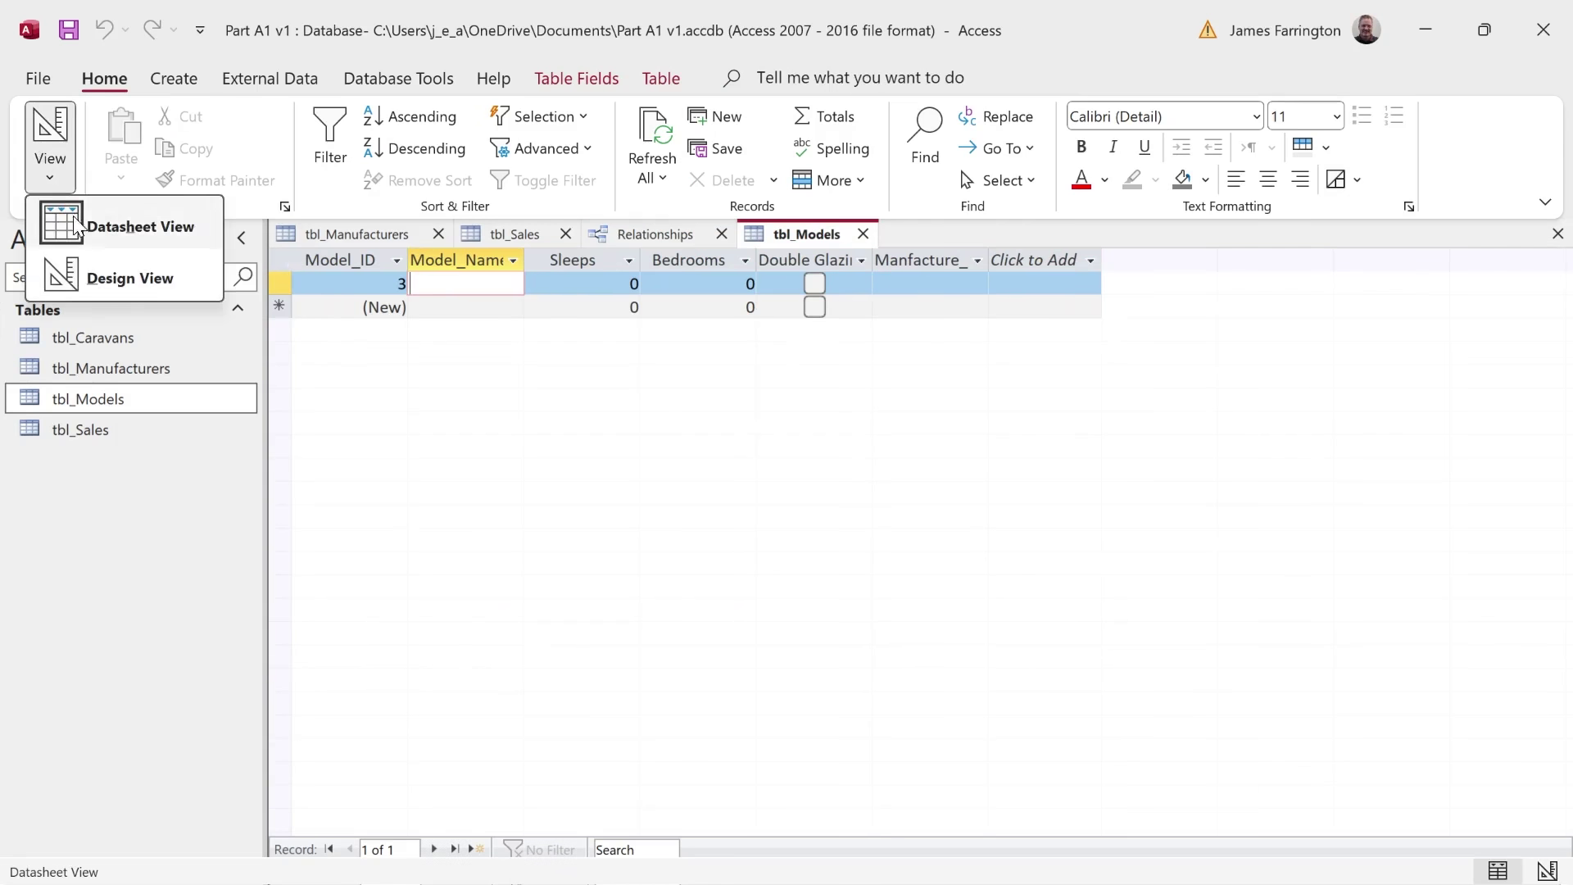
{"action": "left_click", "coordinate": [78, 274]}
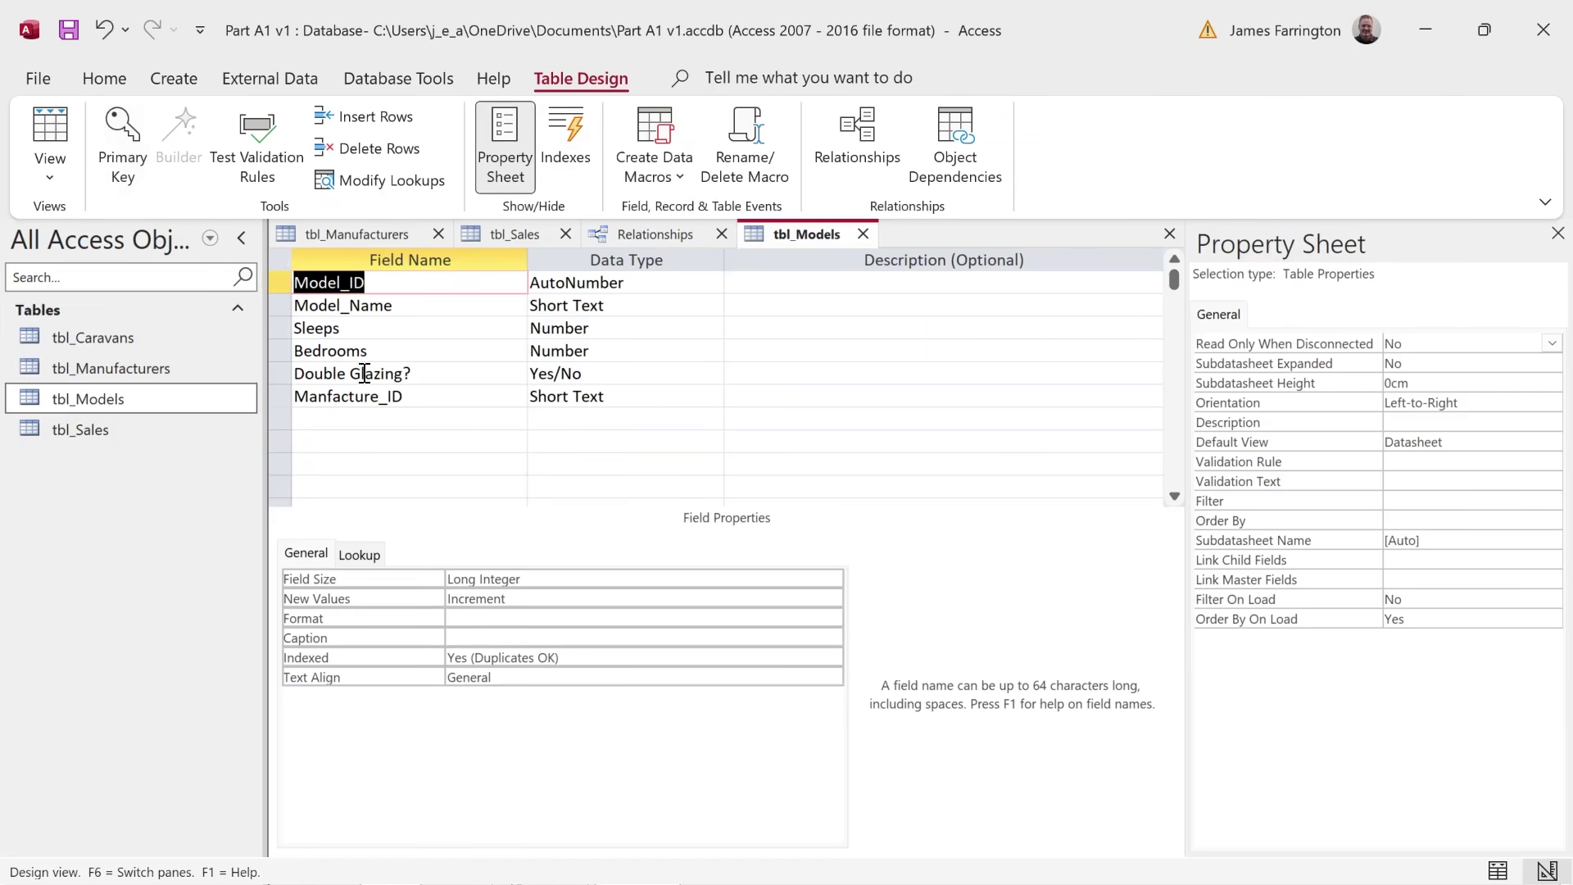
{"action": "left_click", "coordinate": [307, 484]}
{"action": "scroll", "coordinate": [410, 461], "scroll_direction": "up", "scroll_amount": 1}
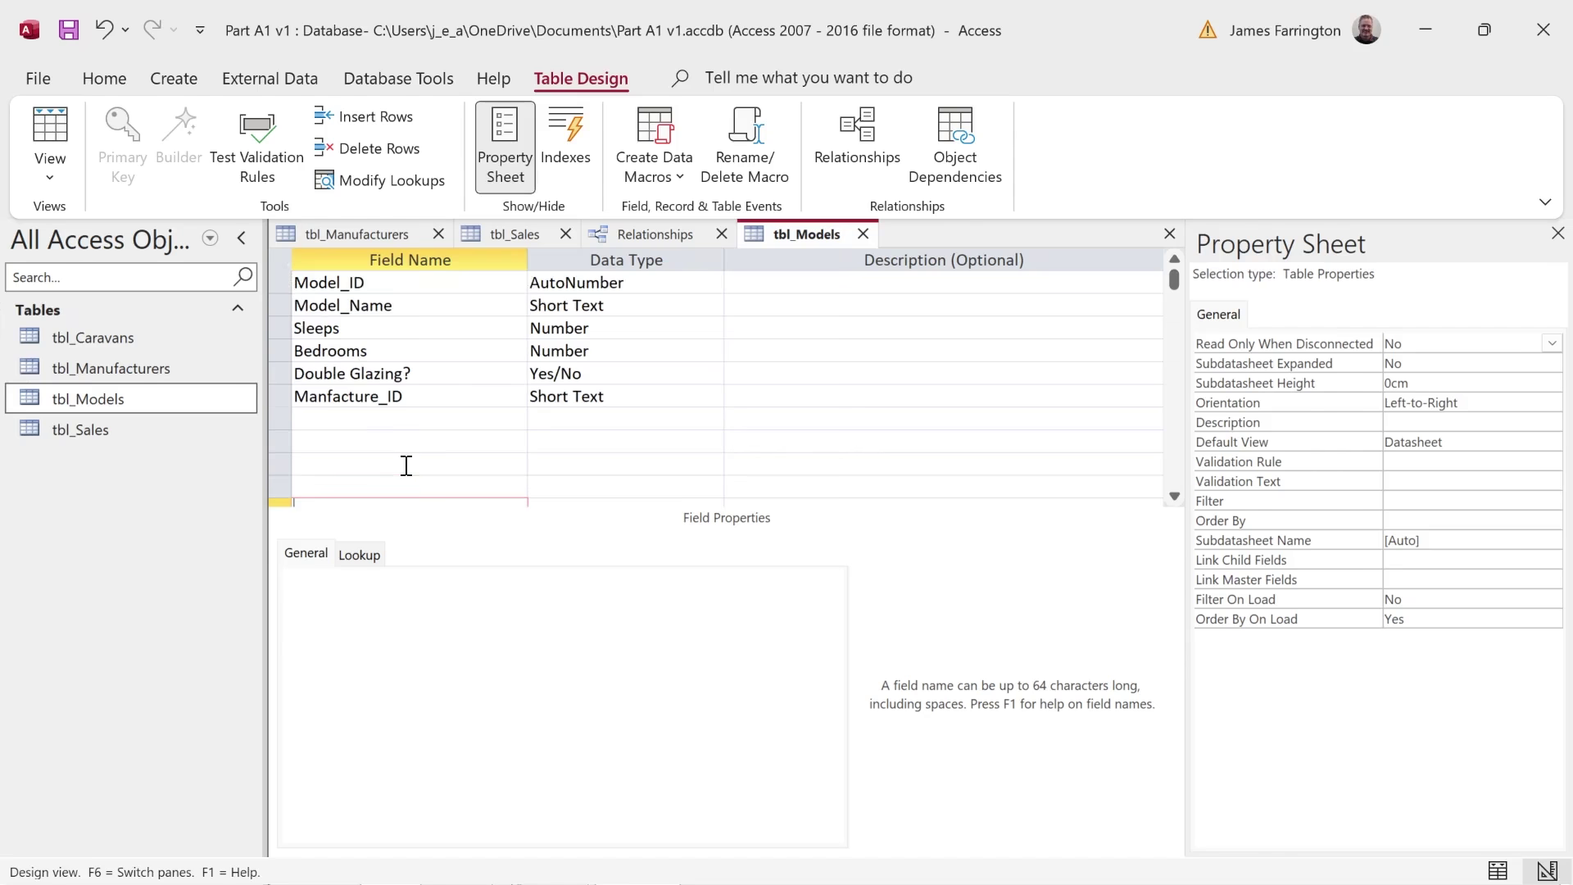
- Delete the Model_ID field and its indexes from the tbl_Models design
{"action": "left_click", "coordinate": [281, 283]}
{"action": "right_click", "coordinate": [282, 284]}
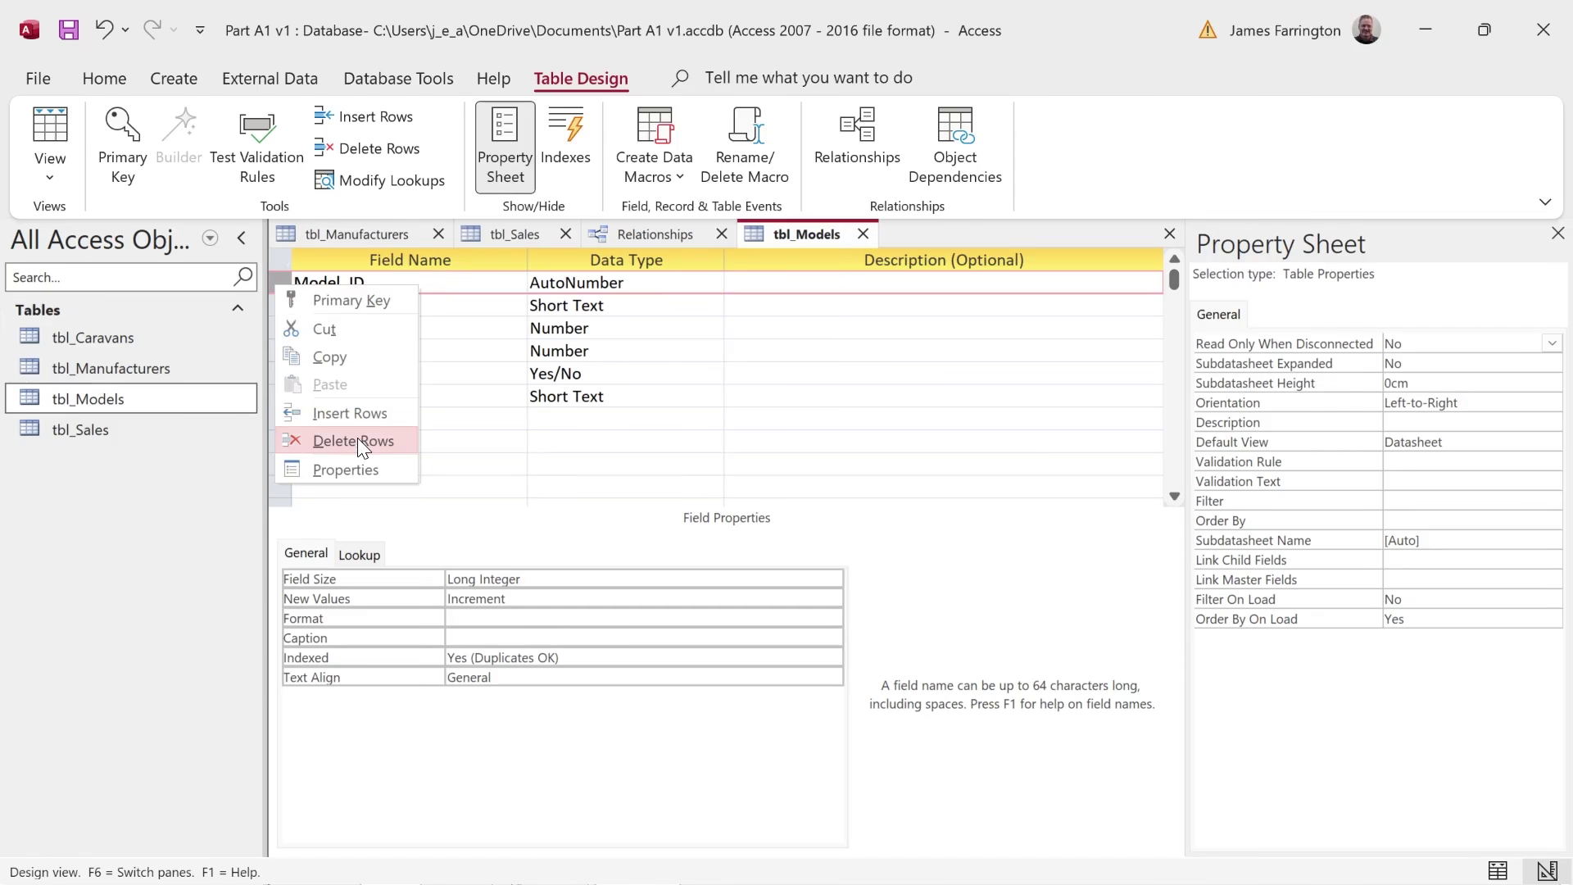
{"action": "left_click", "coordinate": [357, 438]}
{"action": "left_click", "coordinate": [754, 533]}
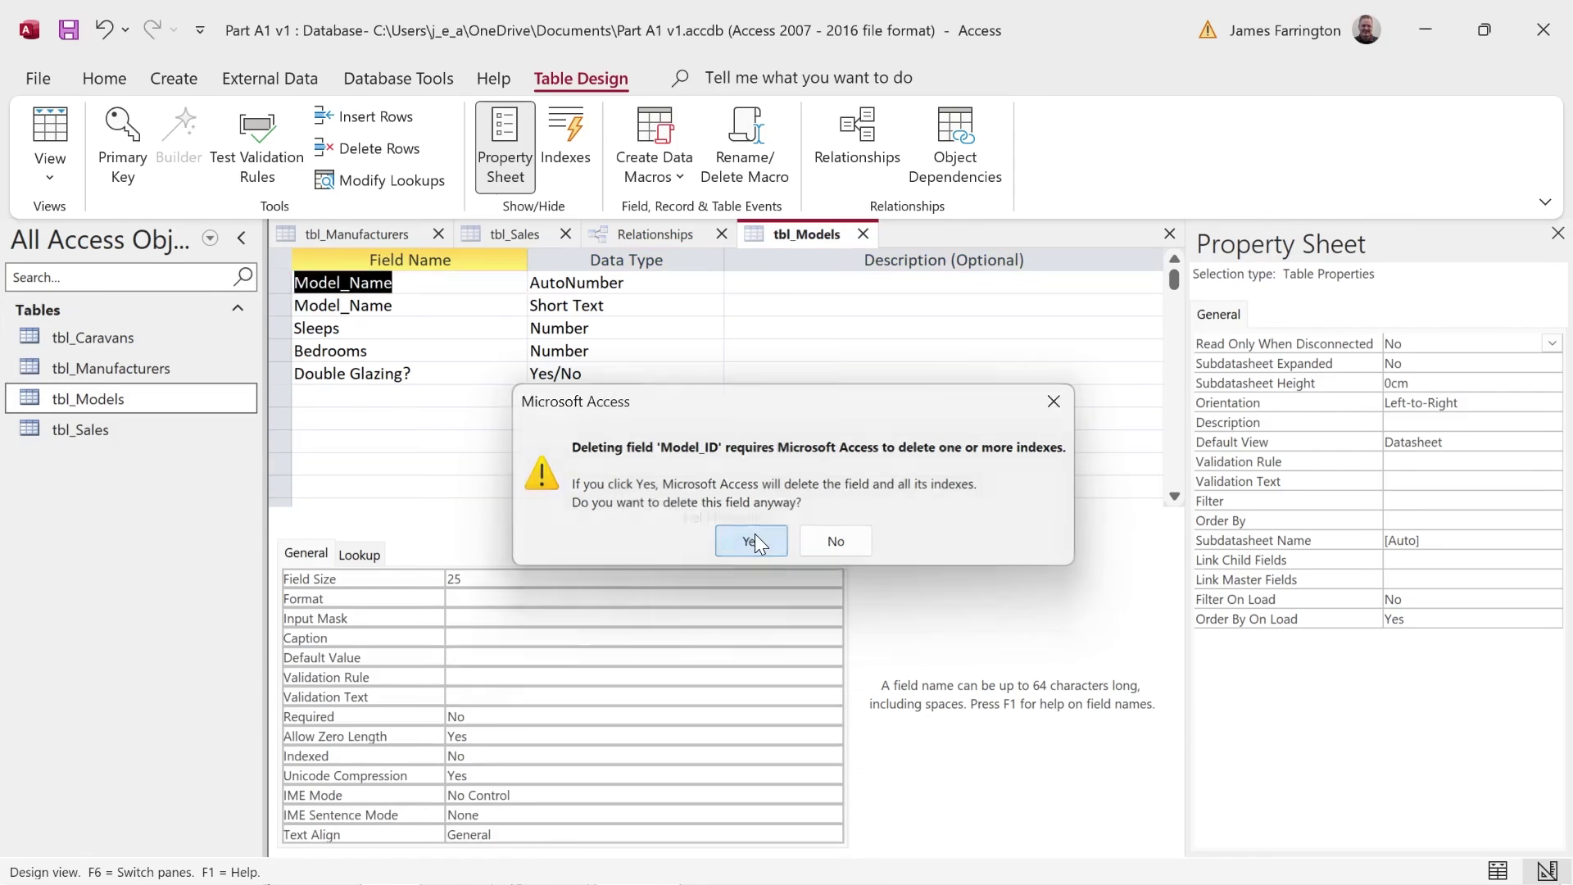
{"action": "left_click", "coordinate": [755, 537]}
- Add a Model_ID field with the AutoNumber data type below Manfacture_ID in tbl_Models
{"action": "left_click", "coordinate": [358, 434]}
{"action": "left_click", "coordinate": [326, 390]}
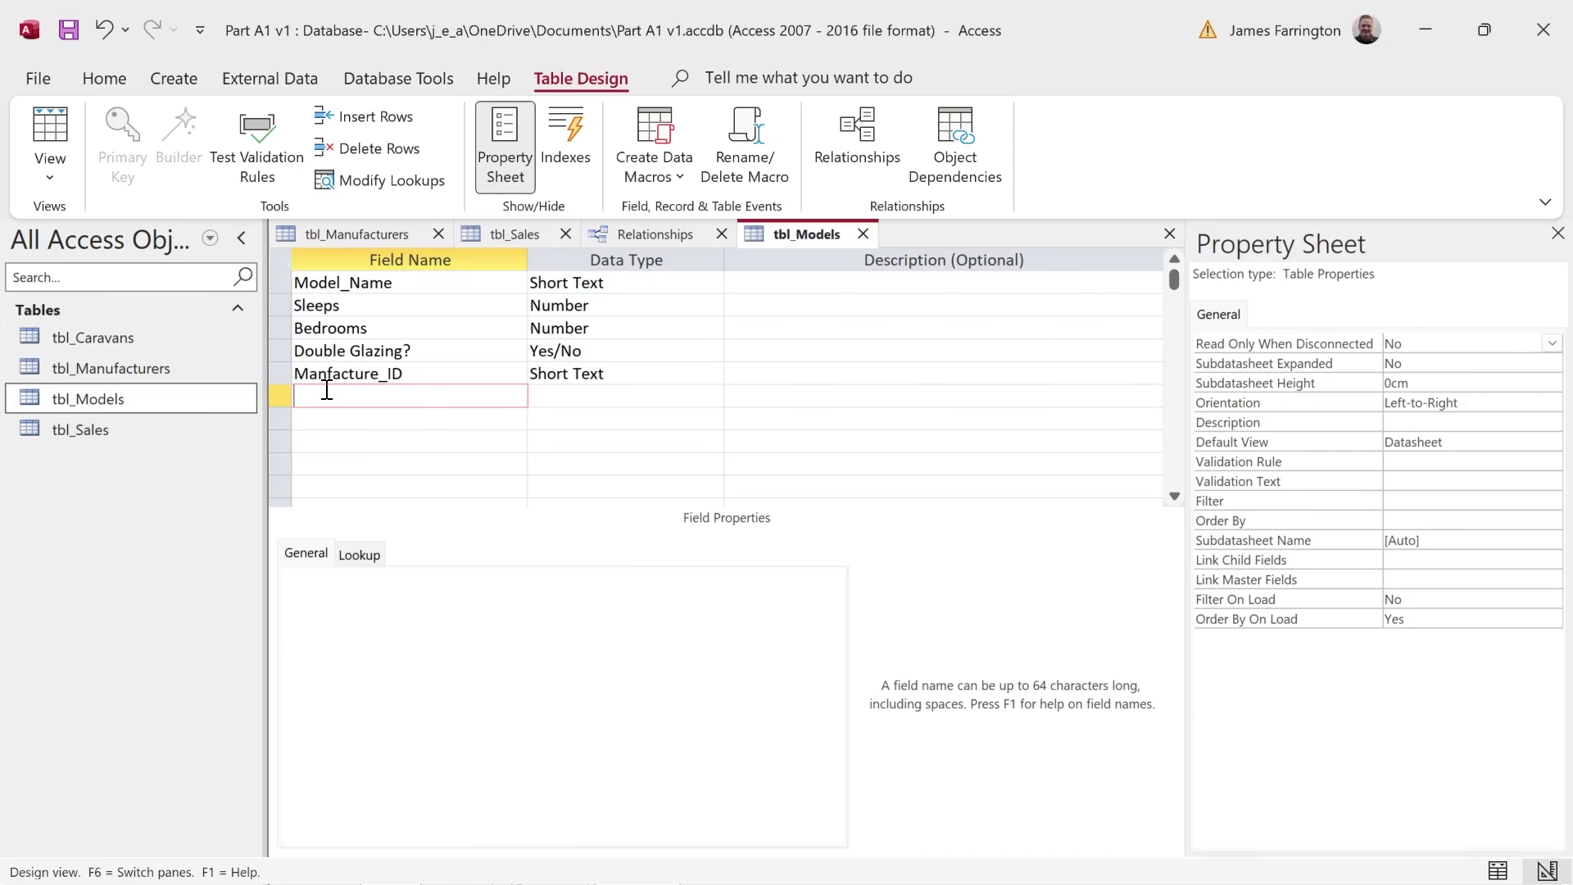
{"action": "type", "text": "Model_ID"}
{"action": "left_click", "coordinate": [602, 396]}
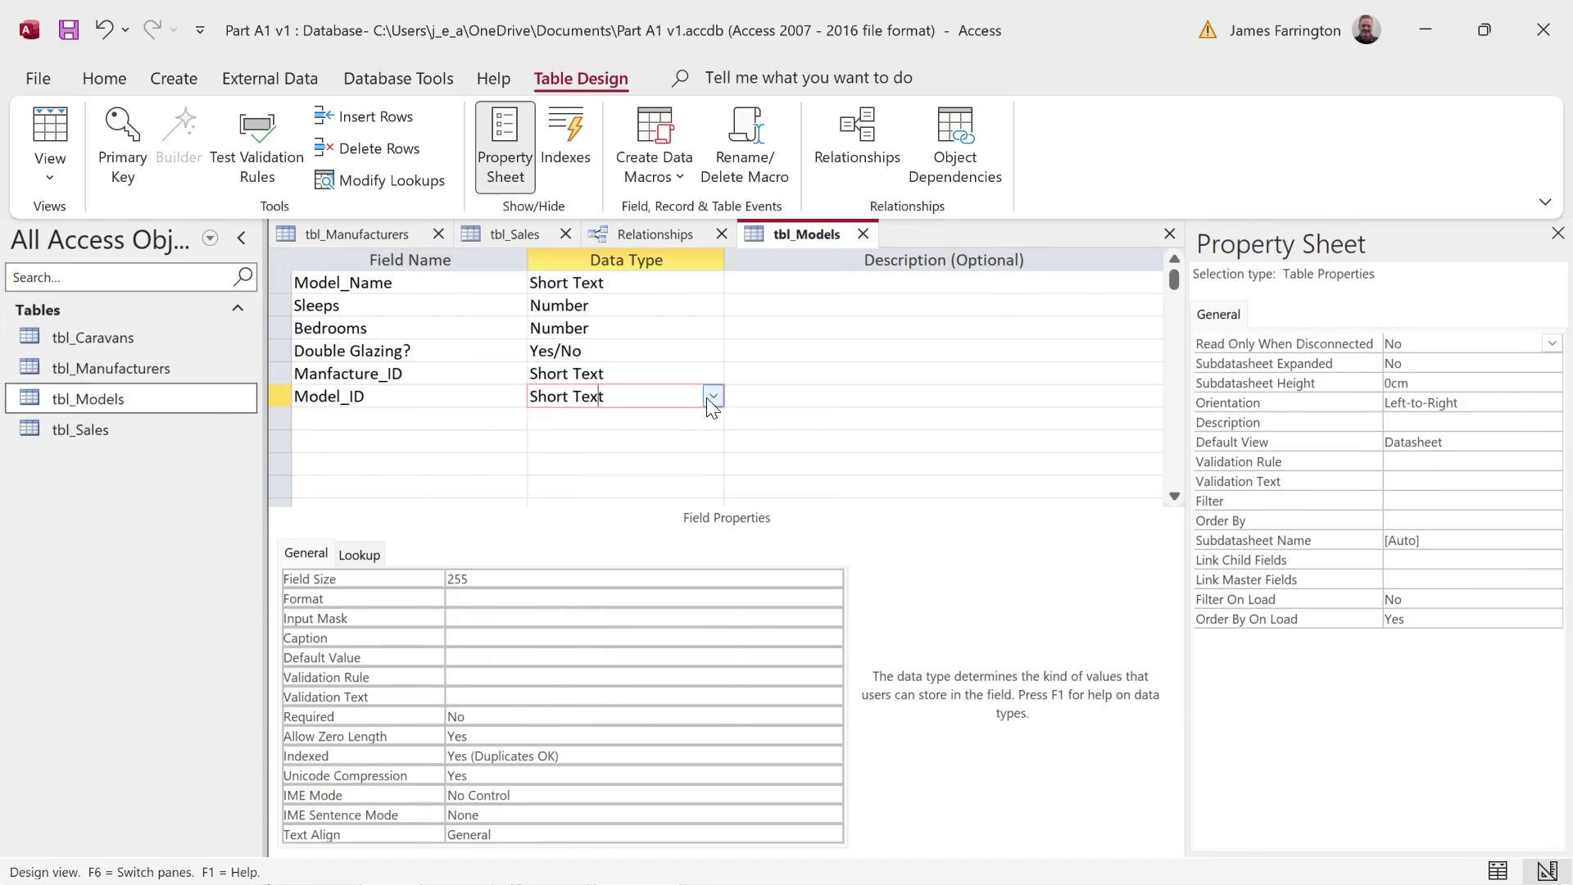
{"action": "left_click", "coordinate": [714, 395]}
{"action": "left_click", "coordinate": [591, 579]}
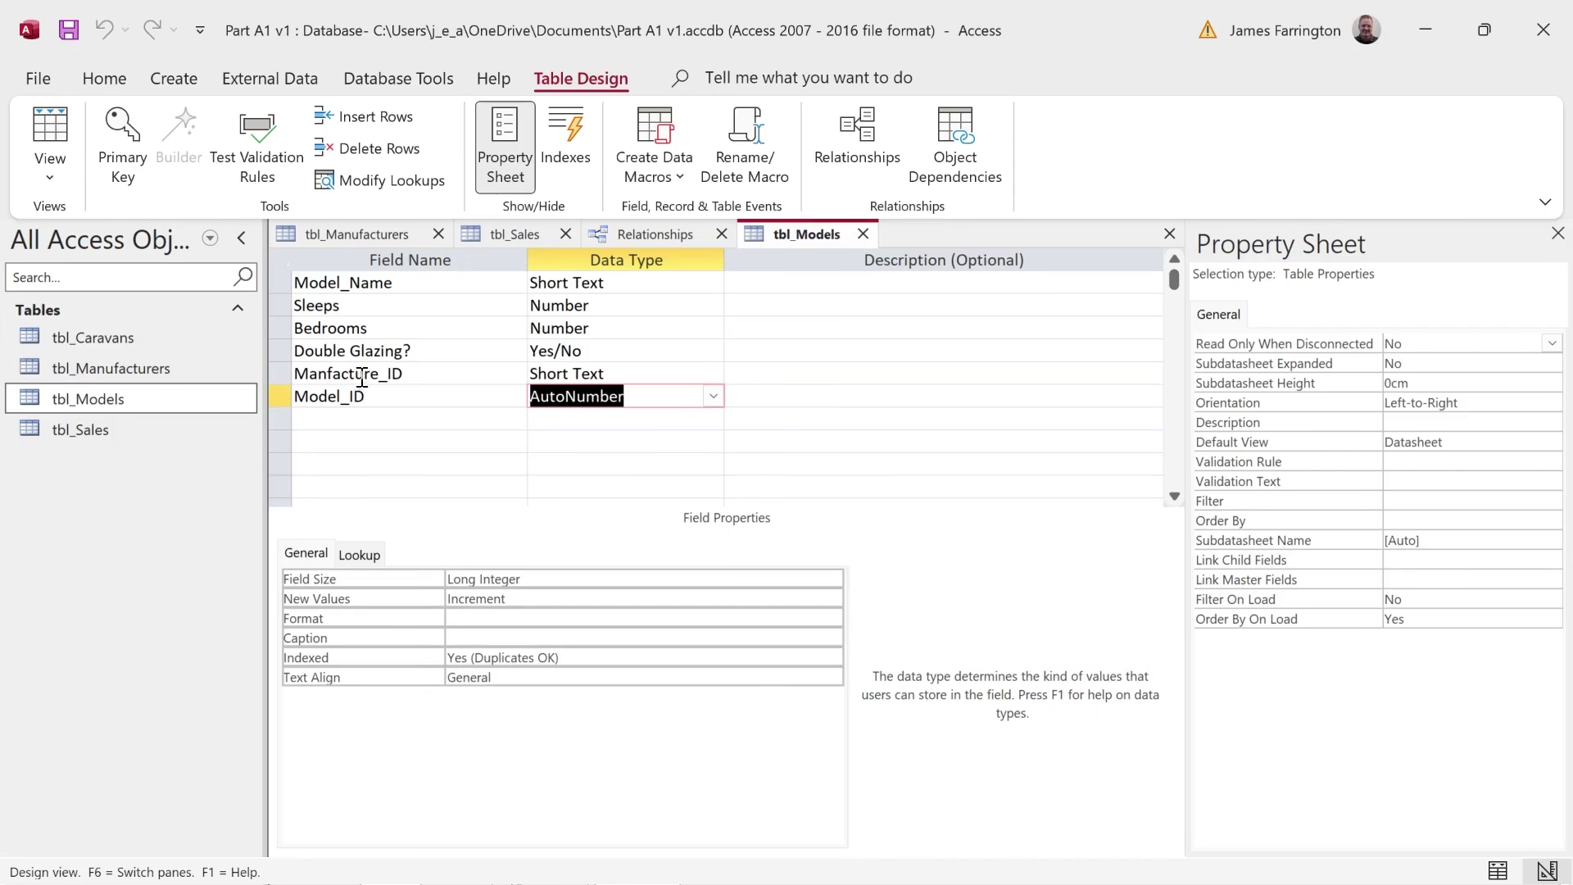
- Make Model_ID the primary key and first field of tbl_Models, saving the design while closing the table
{"action": "left_click", "coordinate": [278, 394]}
{"action": "left_click", "coordinate": [123, 156]}
{"action": "left_click_drag", "start_coordinate": [287, 415], "coordinate": [292, 283]}
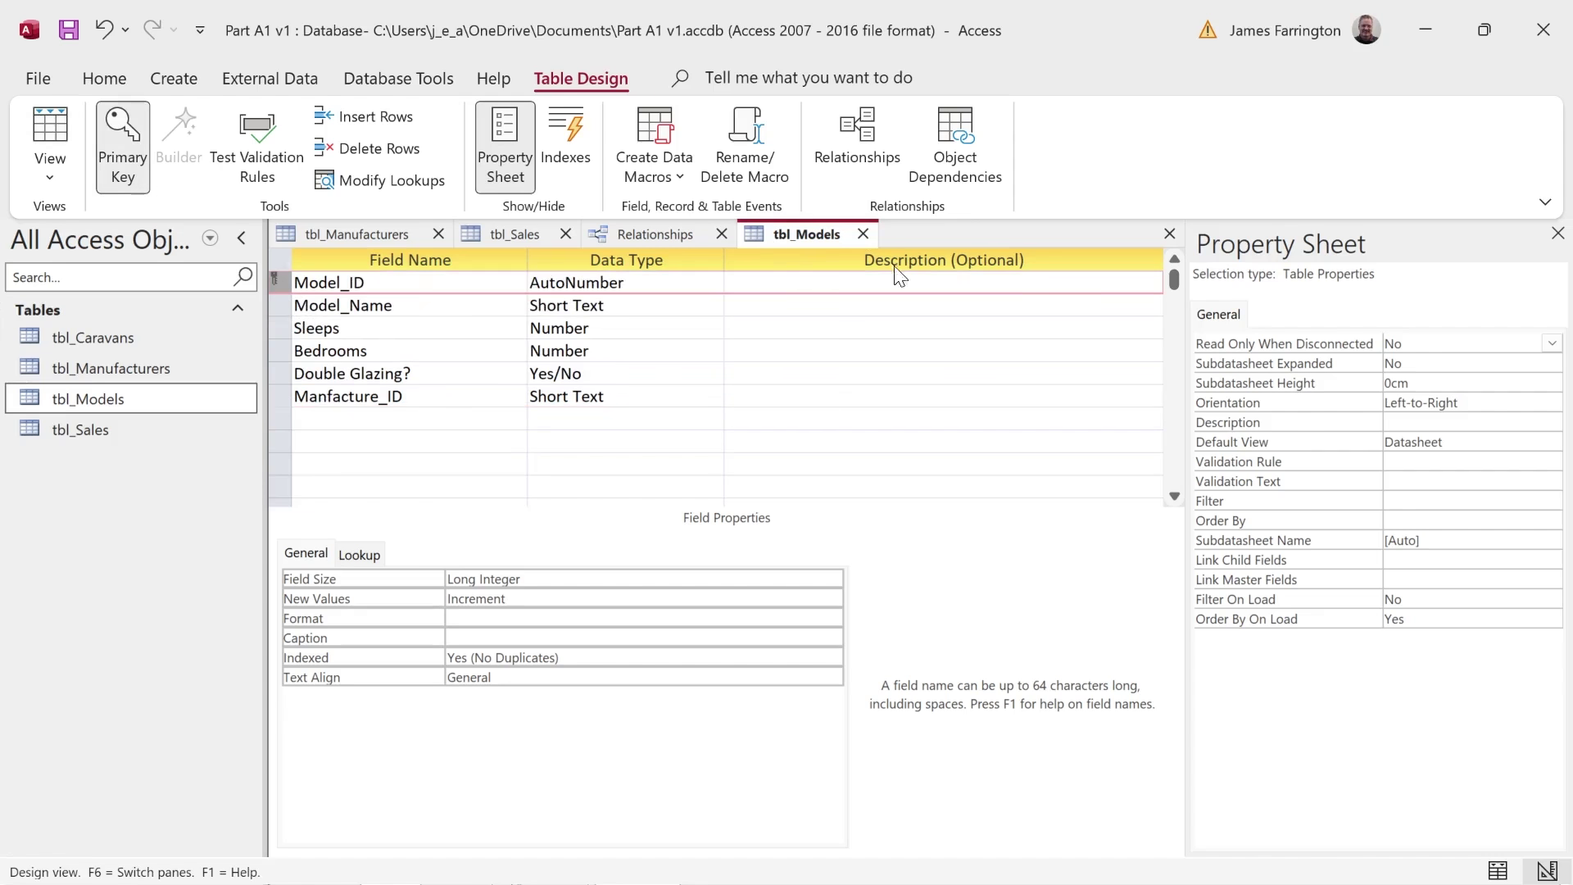
{"action": "left_click", "coordinate": [863, 234]}
{"action": "left_click", "coordinate": [710, 519]}
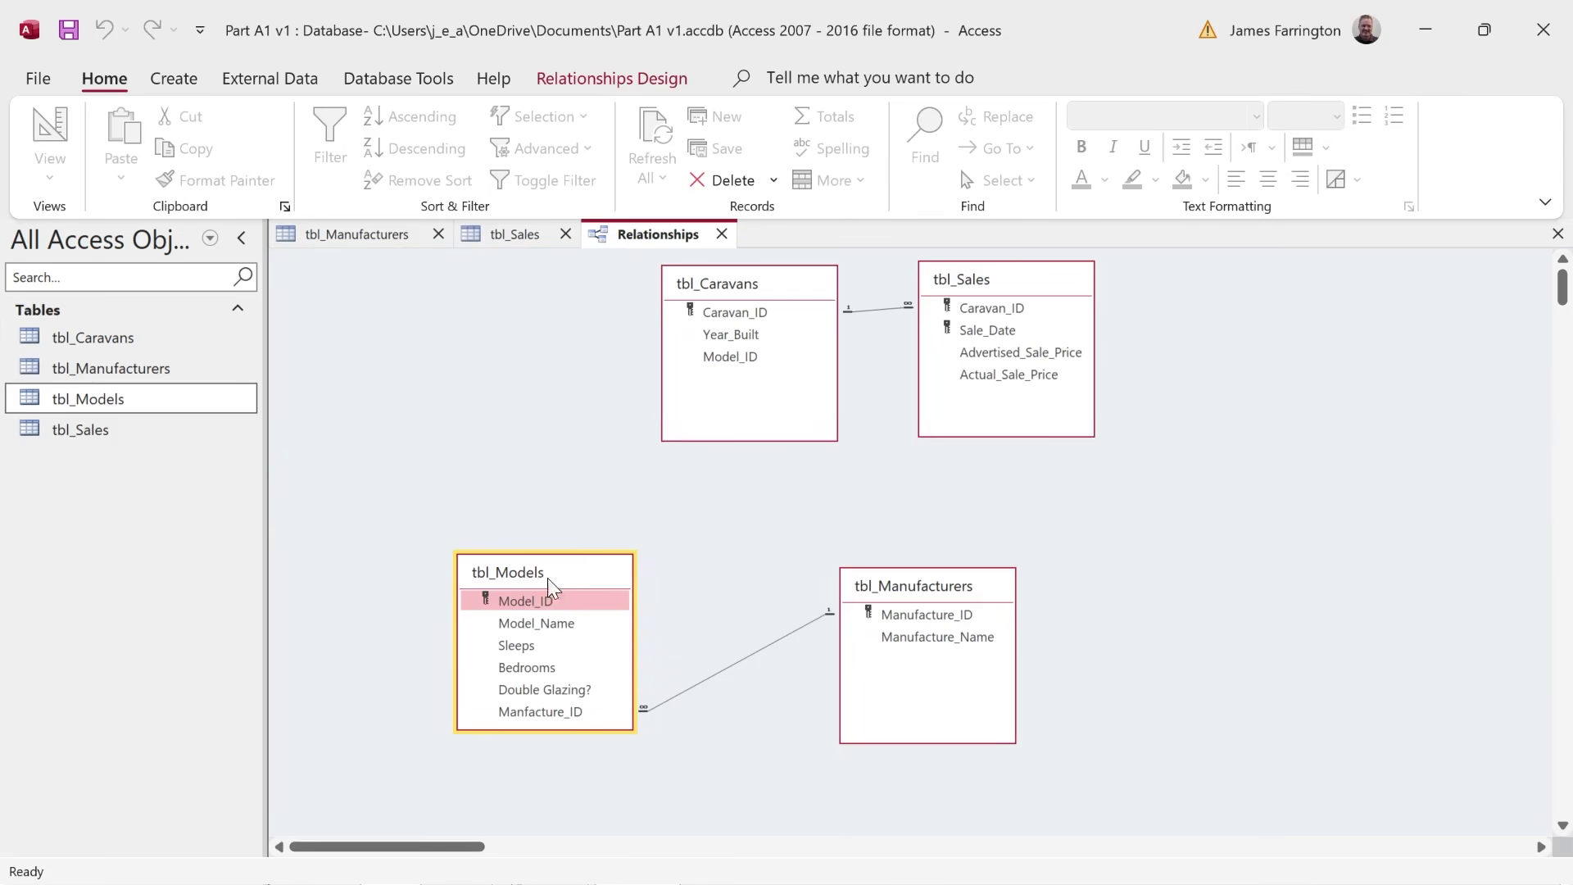
- Relate Model_ID in tbl_Models to Model_ID in tbl_Caravans with referential integrity enforced
{"action": "left_click_drag", "start_coordinate": [543, 598], "coordinate": [730, 357]}
{"action": "left_click", "coordinate": [599, 370]}
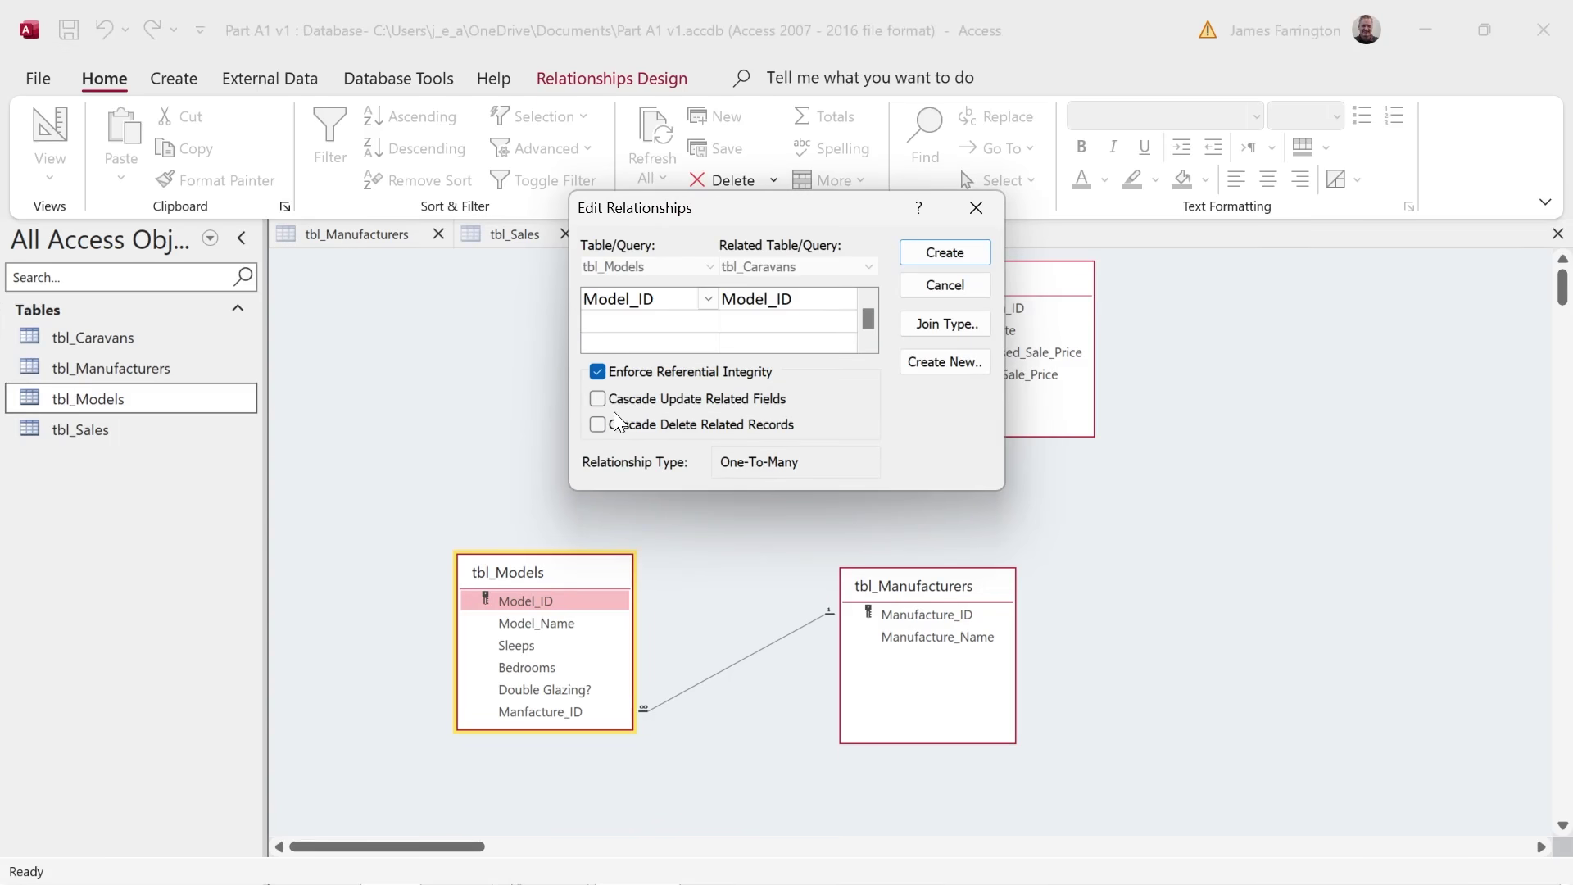
{"action": "left_click", "coordinate": [928, 251]}
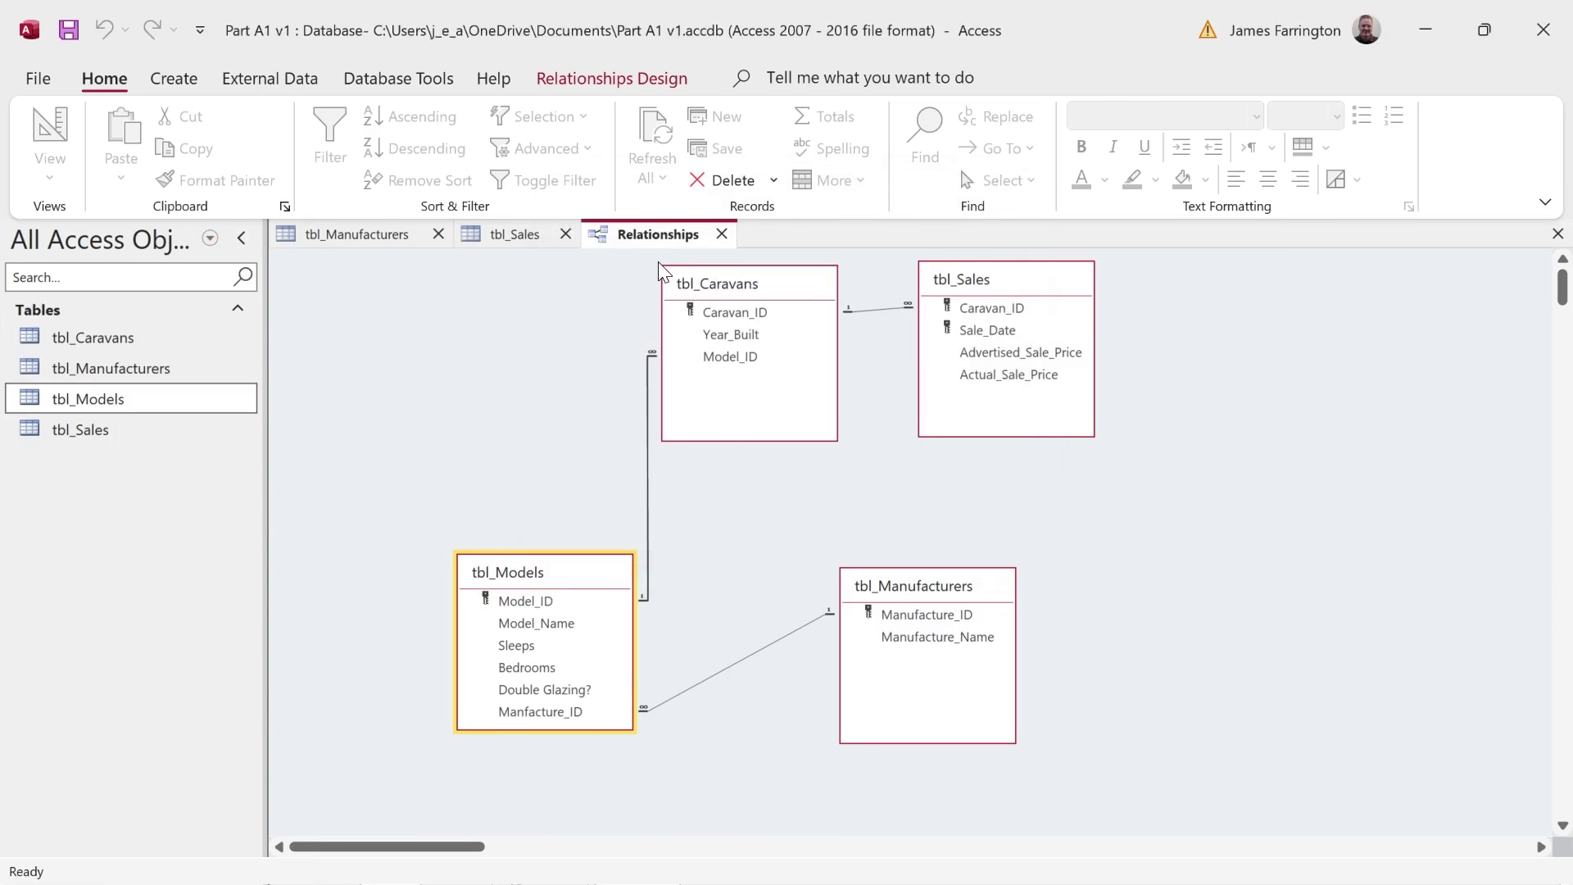
- Open tbl_Models and complete its first record: Luxury Lodge, sleeps 8, 3 bedrooms, double glazing ticked, manufacturer Swallow
{"action": "double_click", "coordinate": [62, 398]}
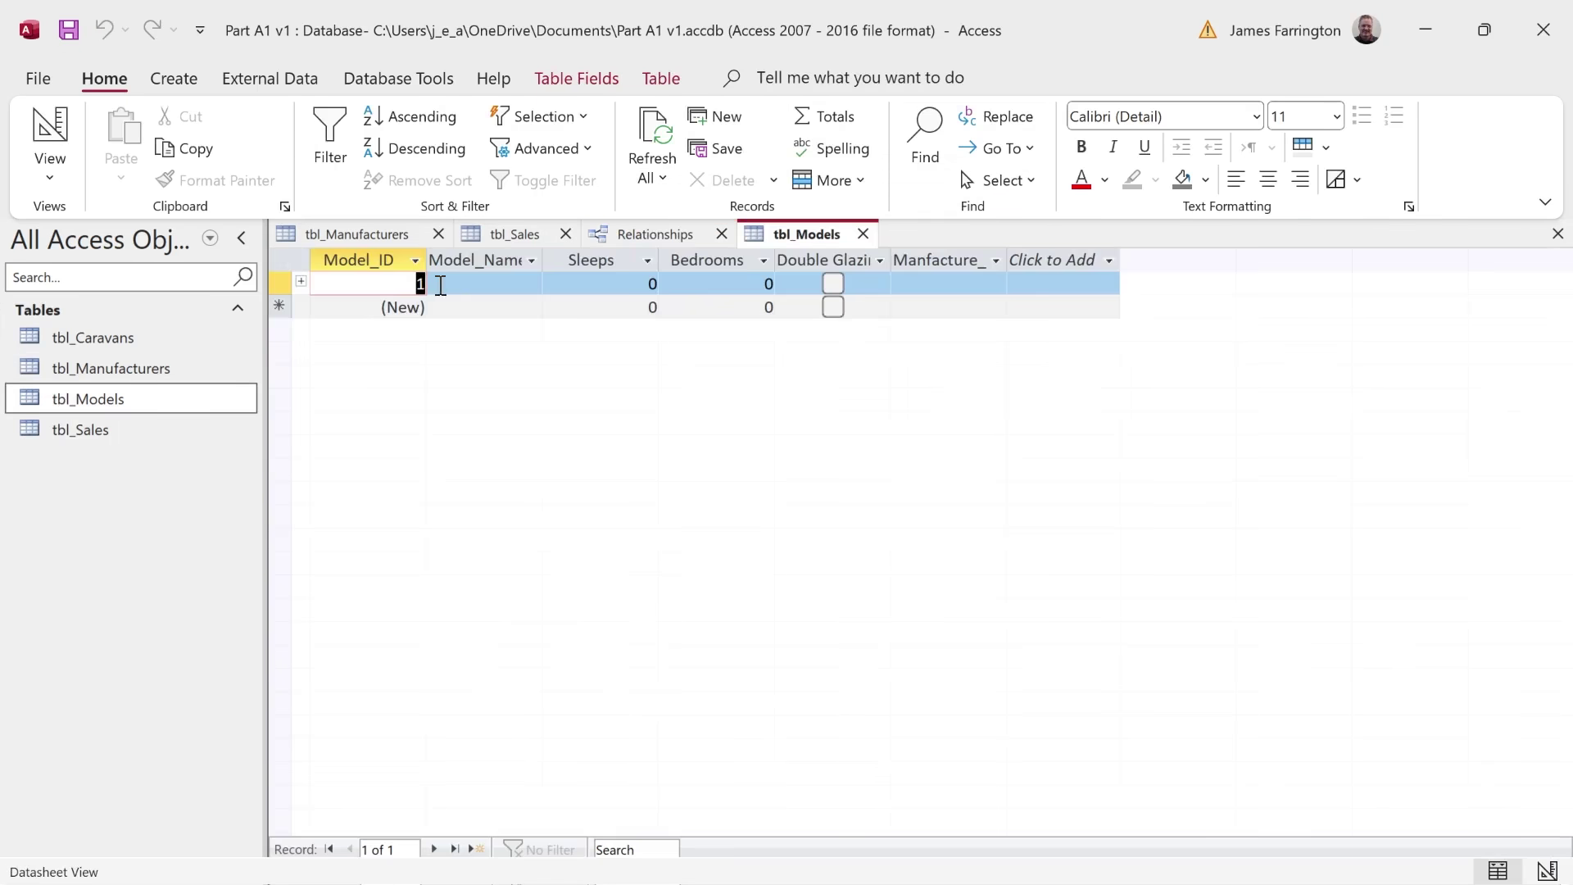
{"action": "left_click", "coordinate": [512, 284]}
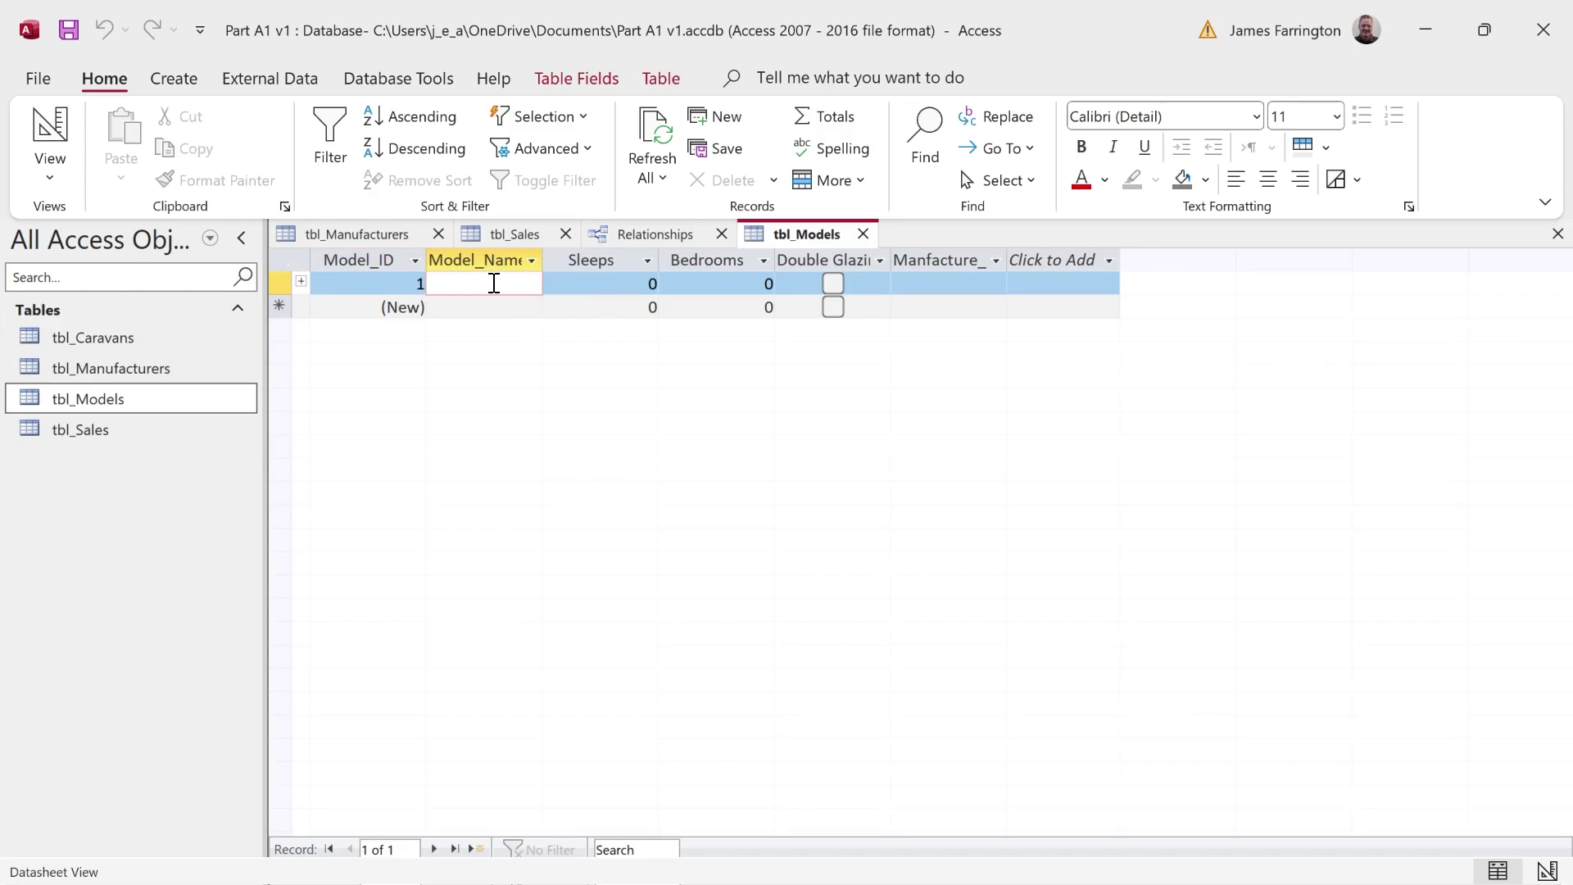
{"action": "type", "text": "Luxury Lodge"}
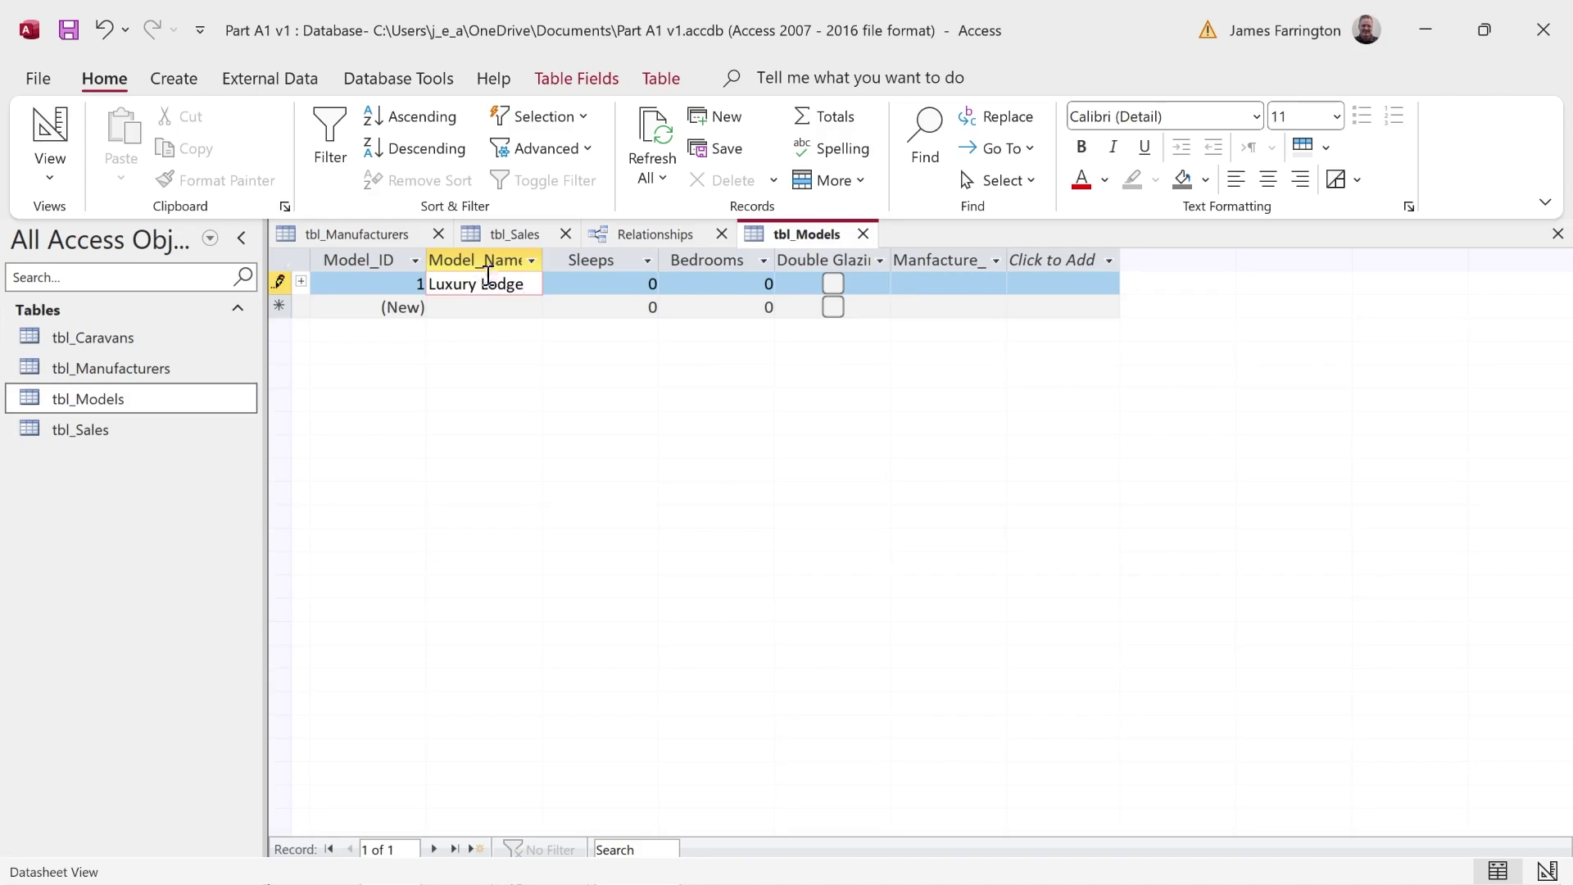
{"action": "left_click", "coordinate": [610, 284]}
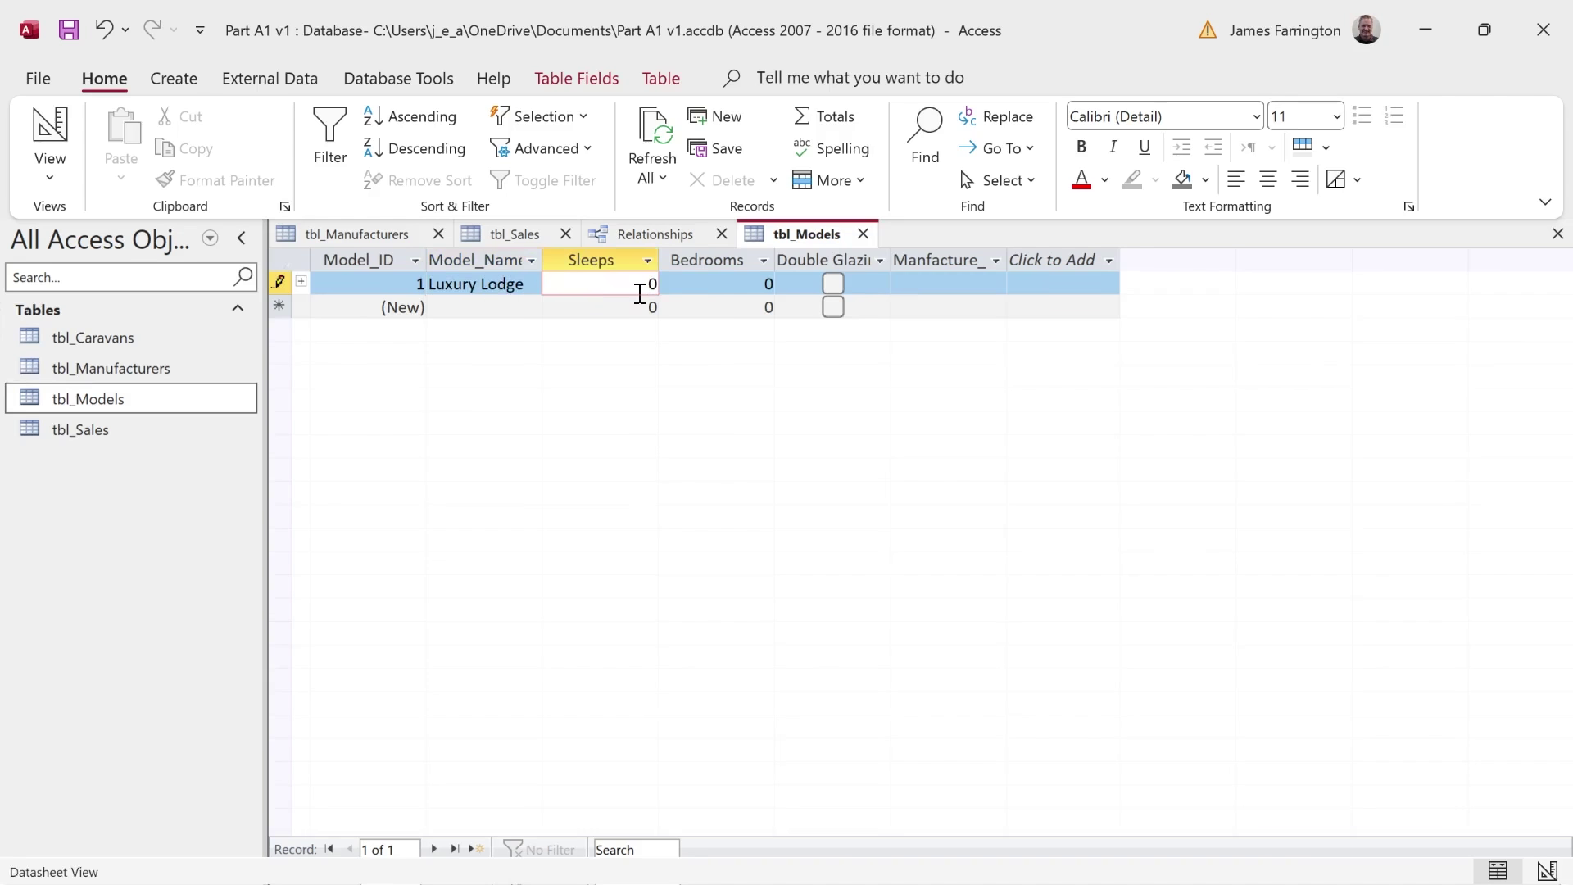
{"action": "type", "text": "8"}
{"action": "key", "text": "Tab"}
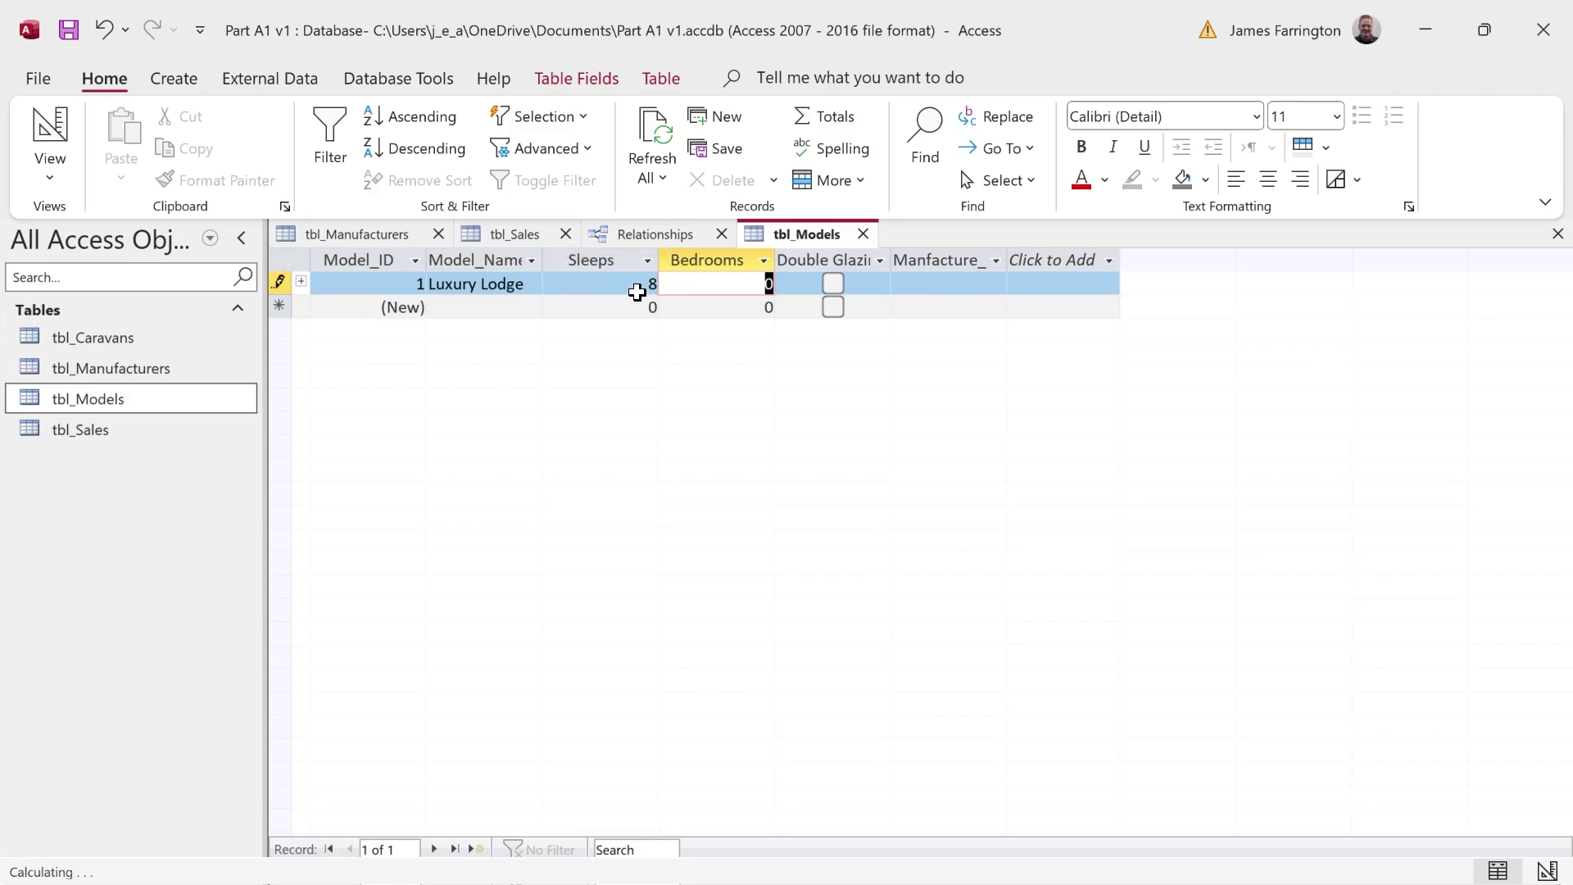
{"action": "type", "text": "3"}
{"action": "key", "text": "Tab"}
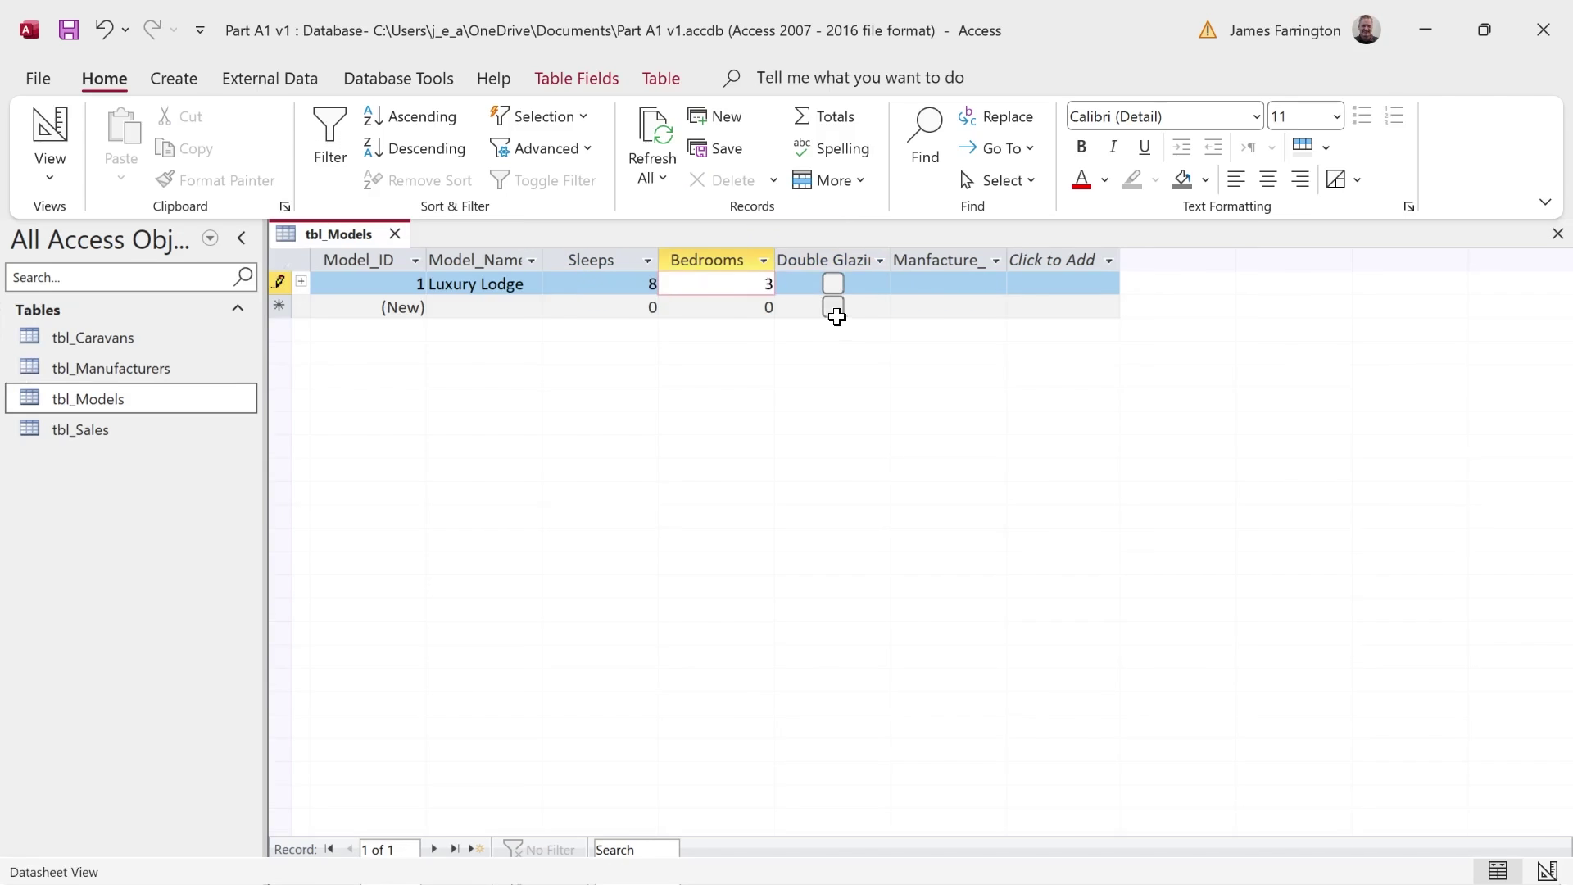
{"action": "left_click", "coordinate": [832, 284]}
{"action": "left_click", "coordinate": [994, 282]}
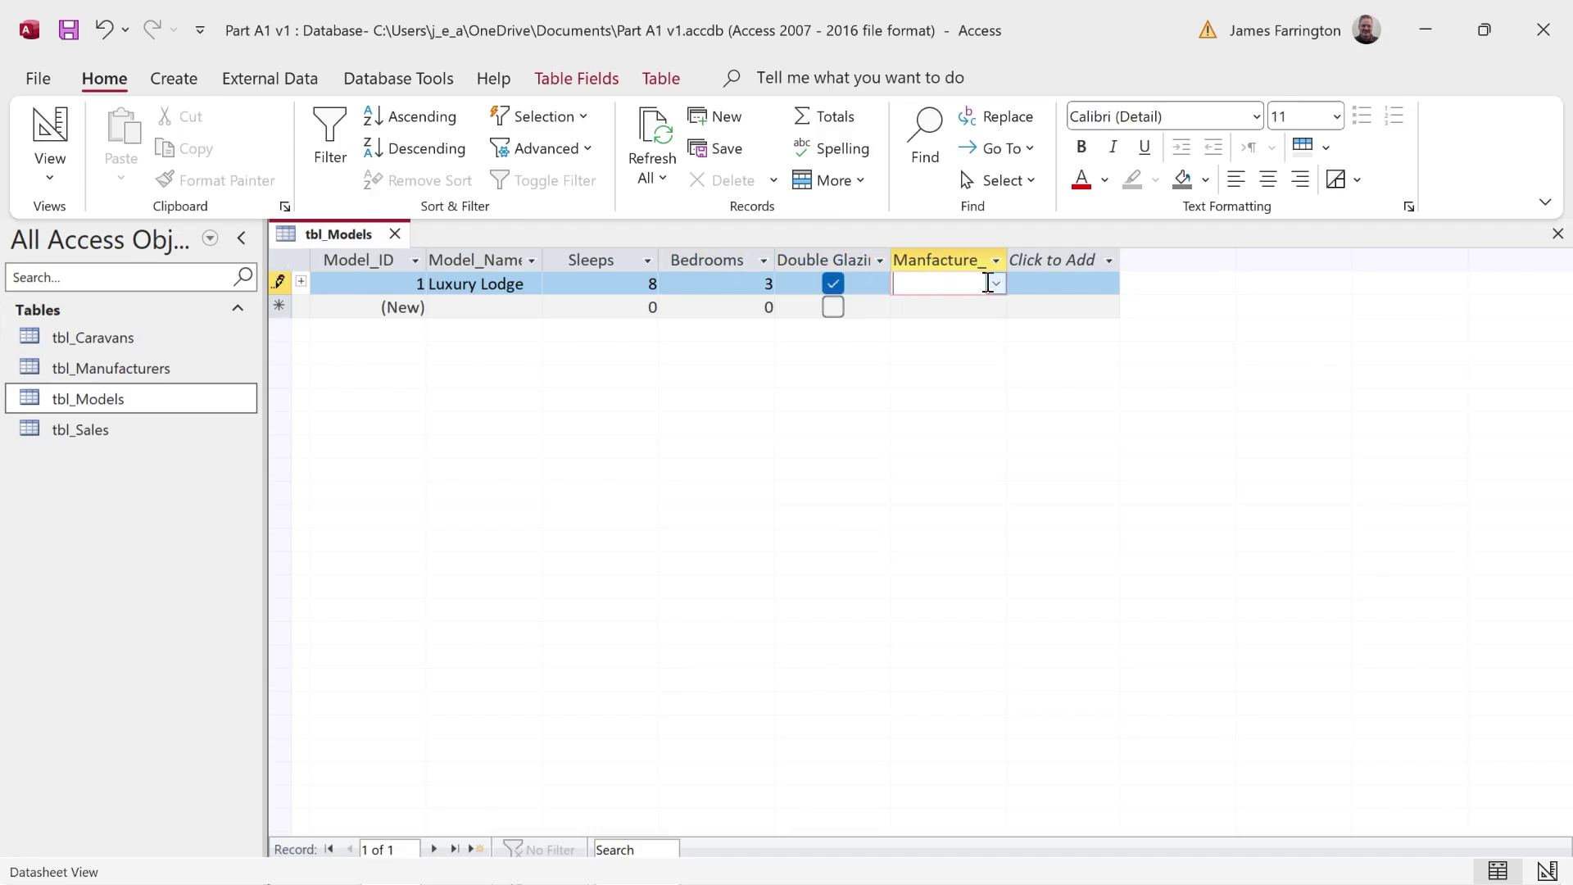
{"action": "left_click", "coordinate": [997, 282]}
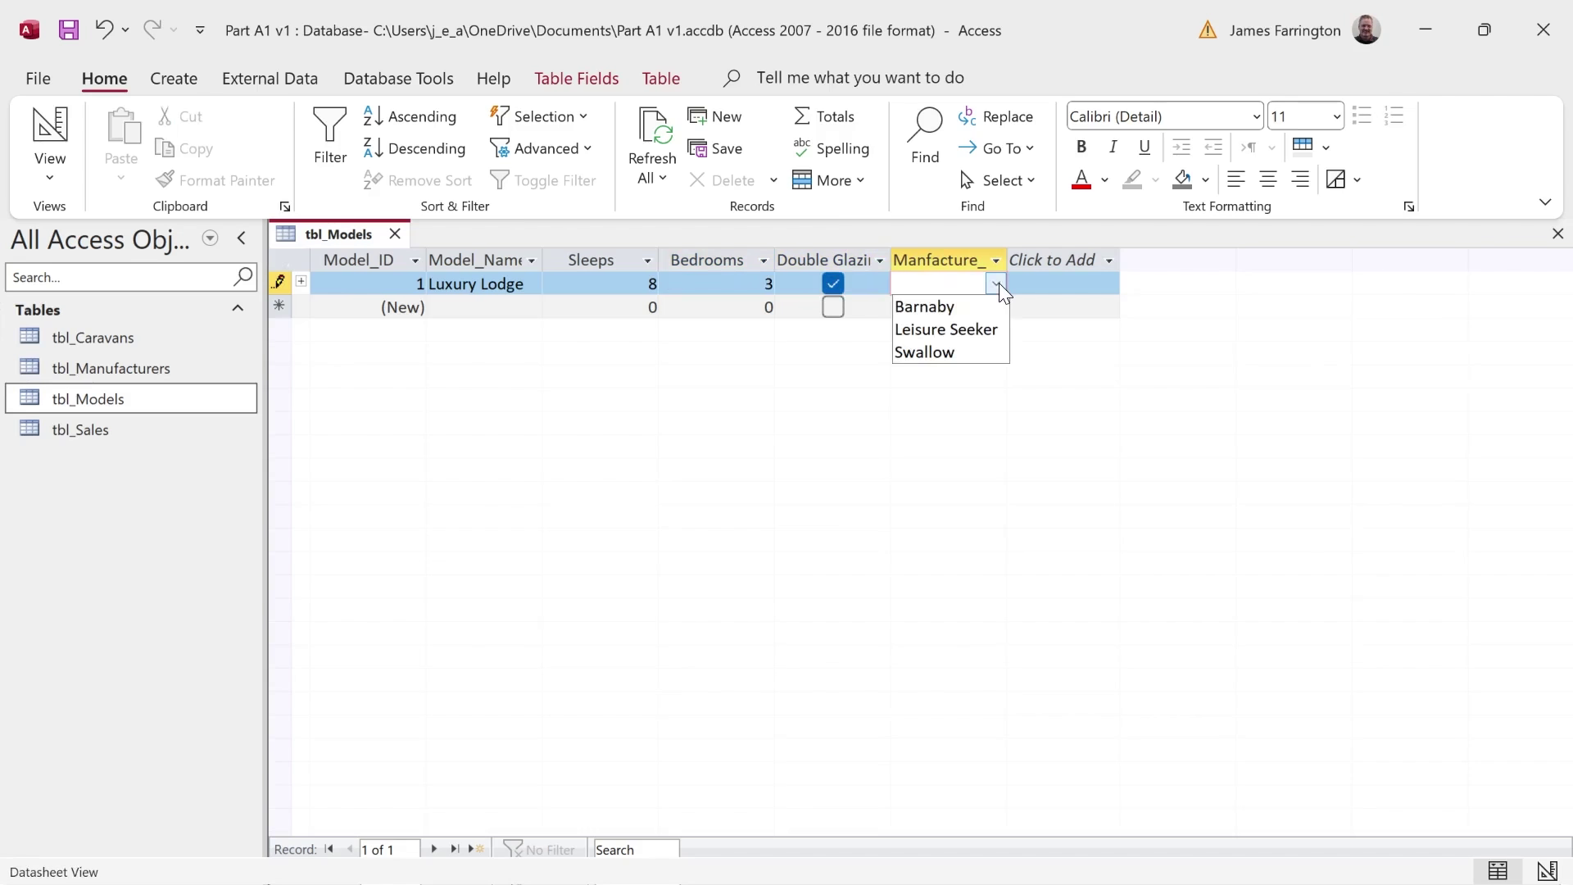
{"action": "left_click", "coordinate": [949, 352]}
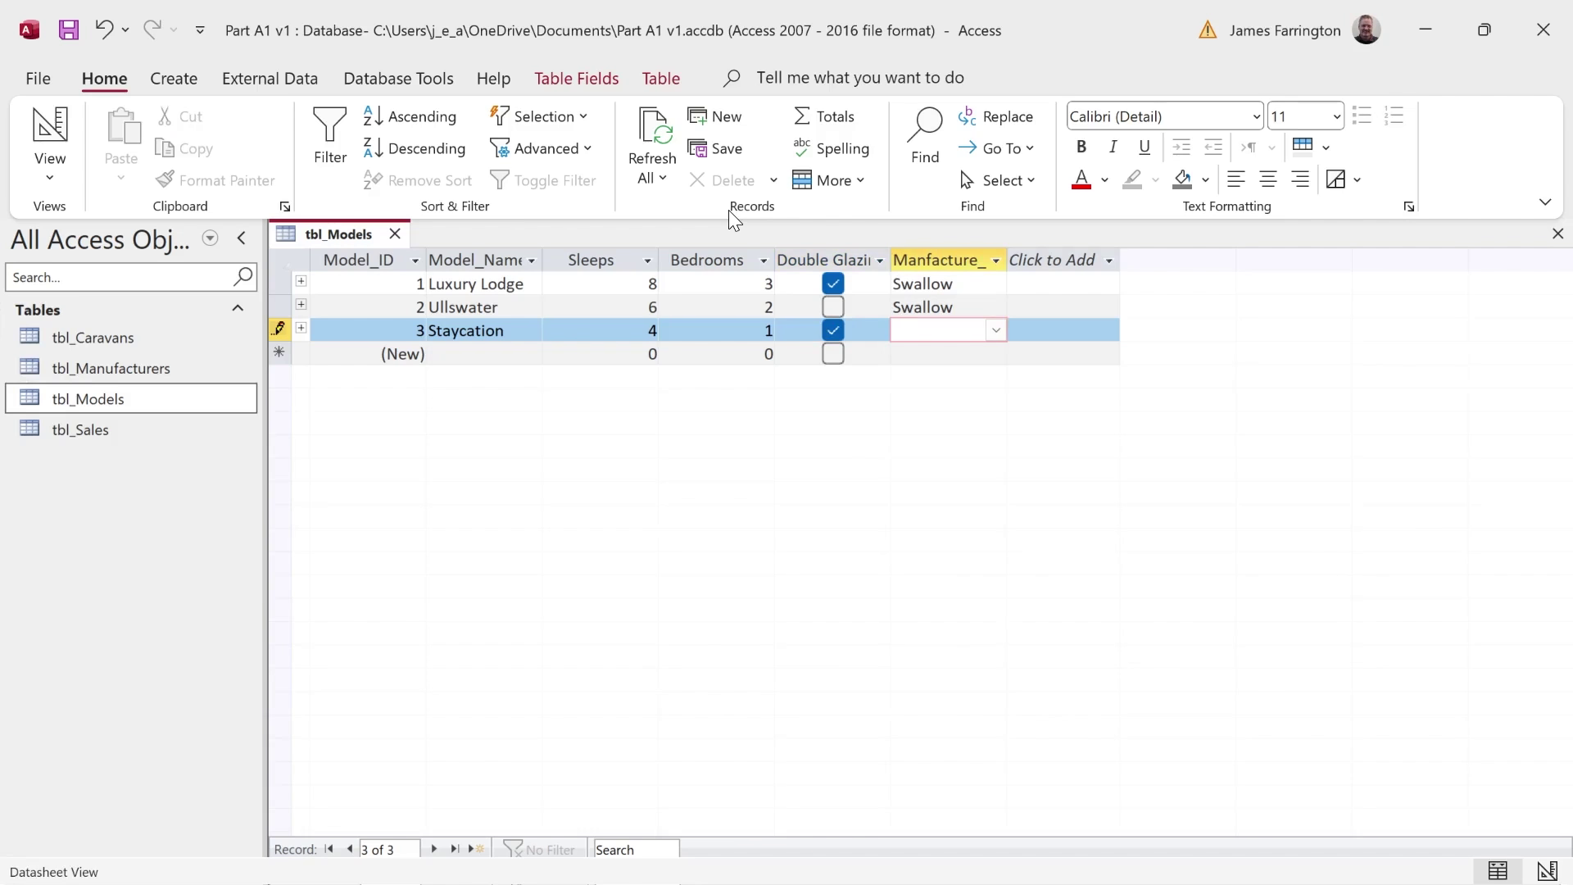
- Set the Staycation model's manufacturer to Barnaby and add the model Top of the Hill with sleeps 6 and 2 bedrooms
{"action": "type", "text": "barnaby"}
{"action": "left_click", "coordinate": [476, 352]}
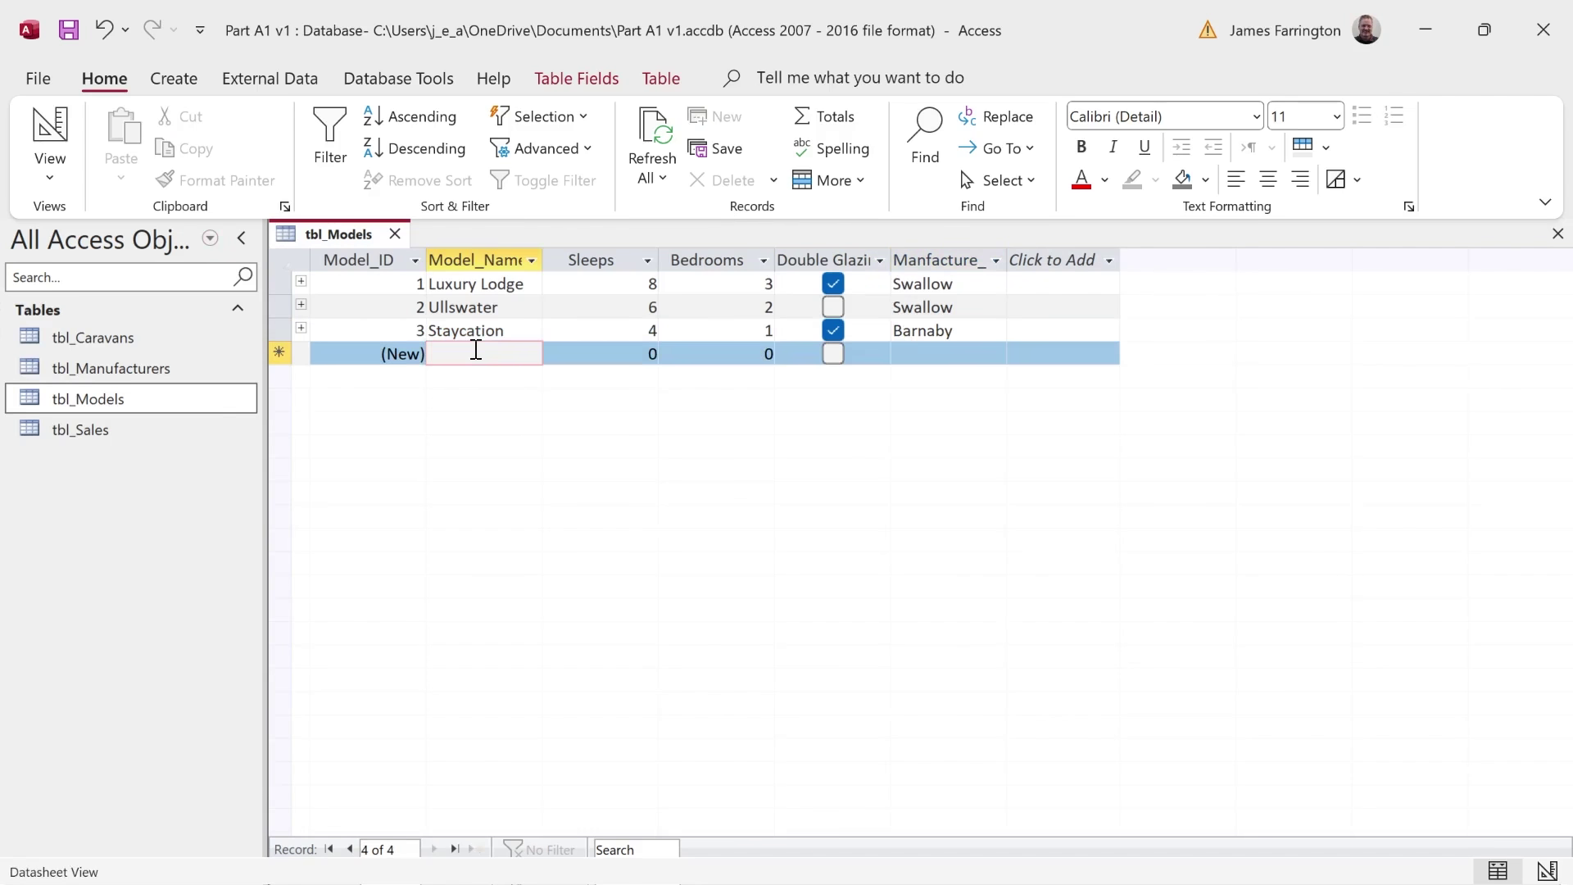
{"action": "type", "text": "Top of"}
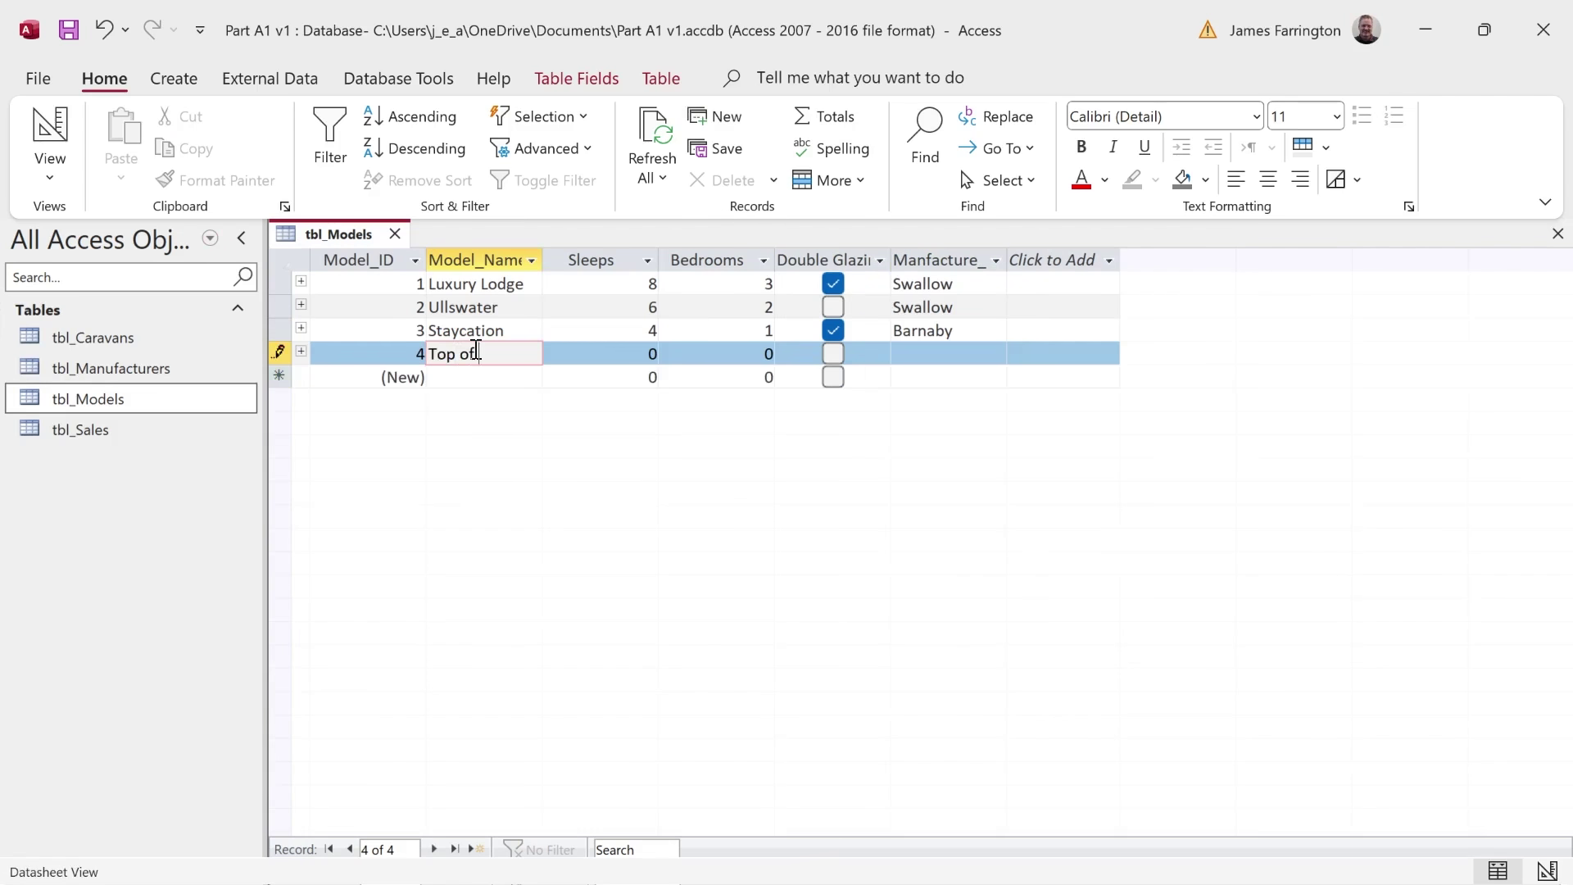
{"action": "type", "text": " the Hill"}
{"action": "key", "text": "Tab"}
{"action": "type", "text": "6"}
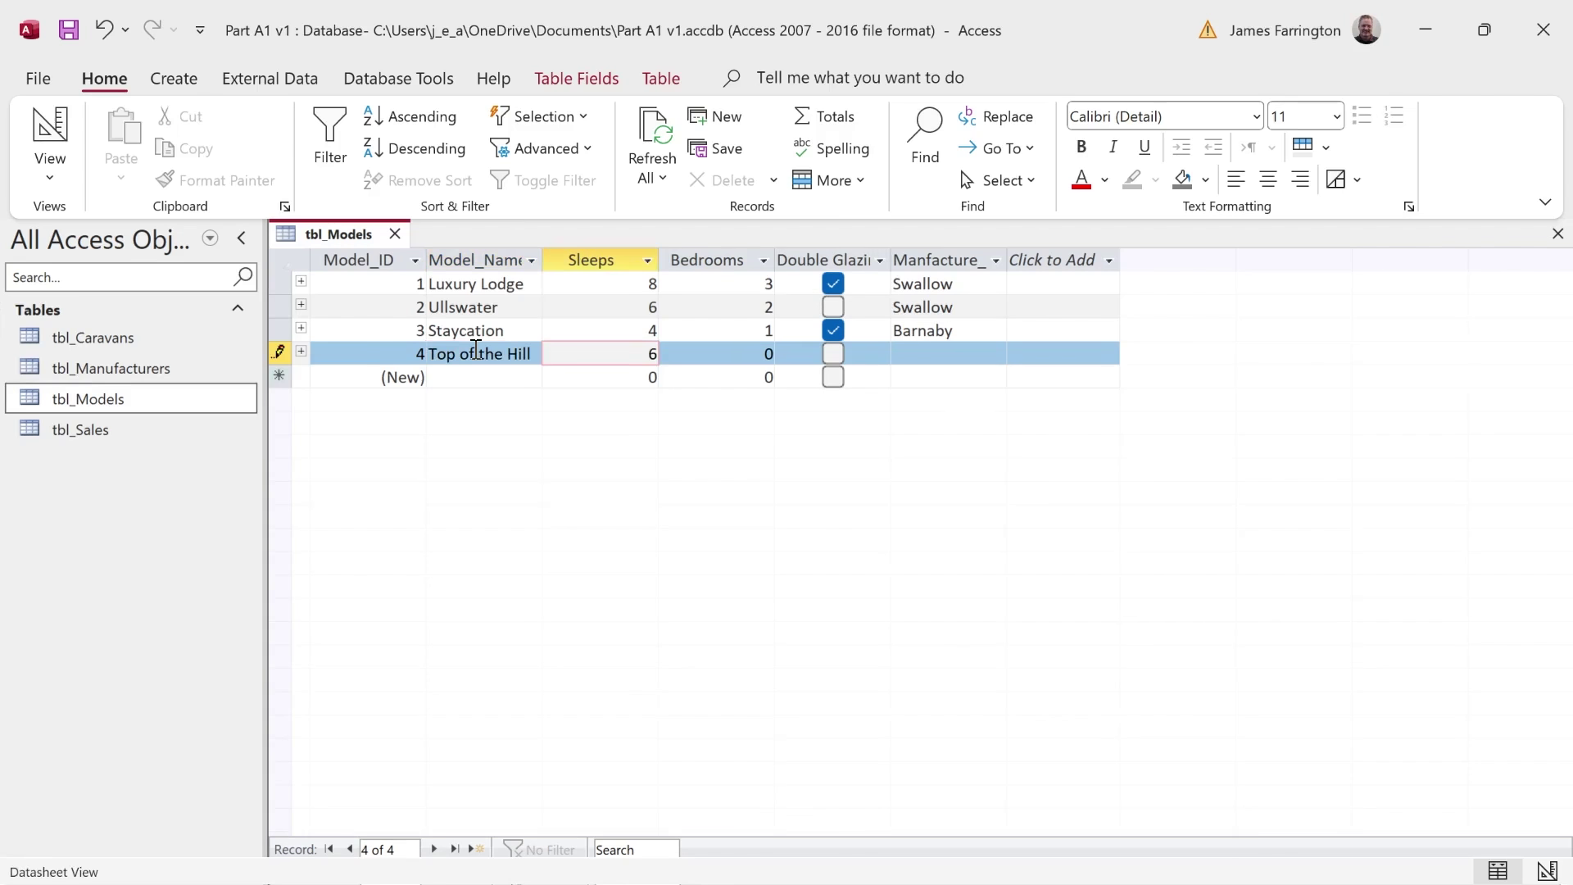
{"action": "key", "text": "Tab"}
{"action": "type", "text": "2"}
{"action": "key", "text": "Tab"}
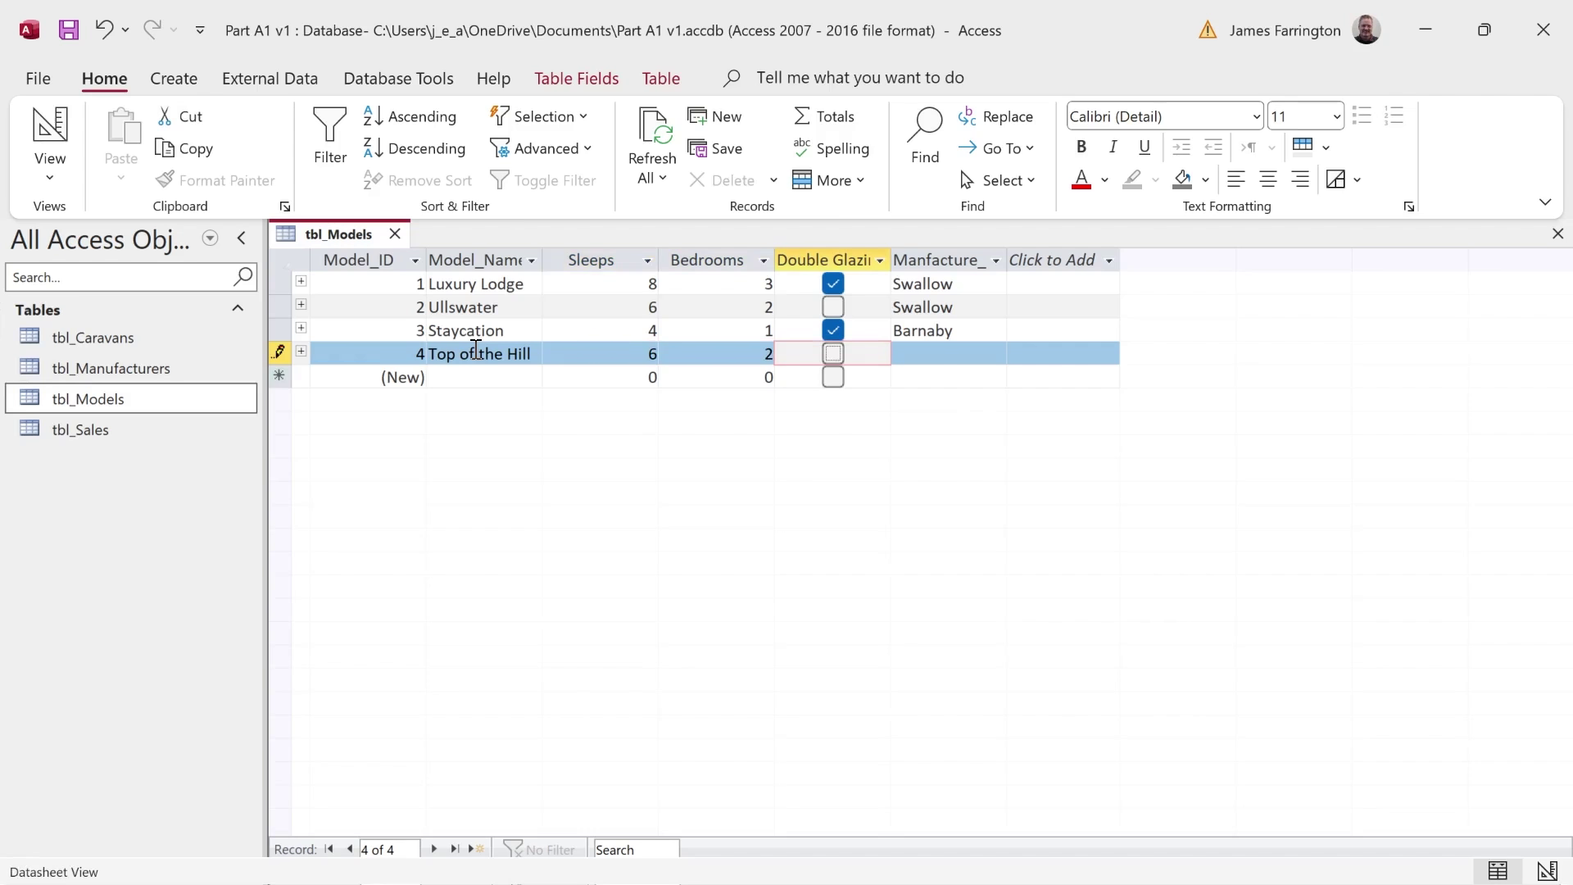
- Tick double glazing for Top of the Hill, set its manufacturer to Leisure Seeker and close tbl_Models
{"action": "key", "text": "Tab"}
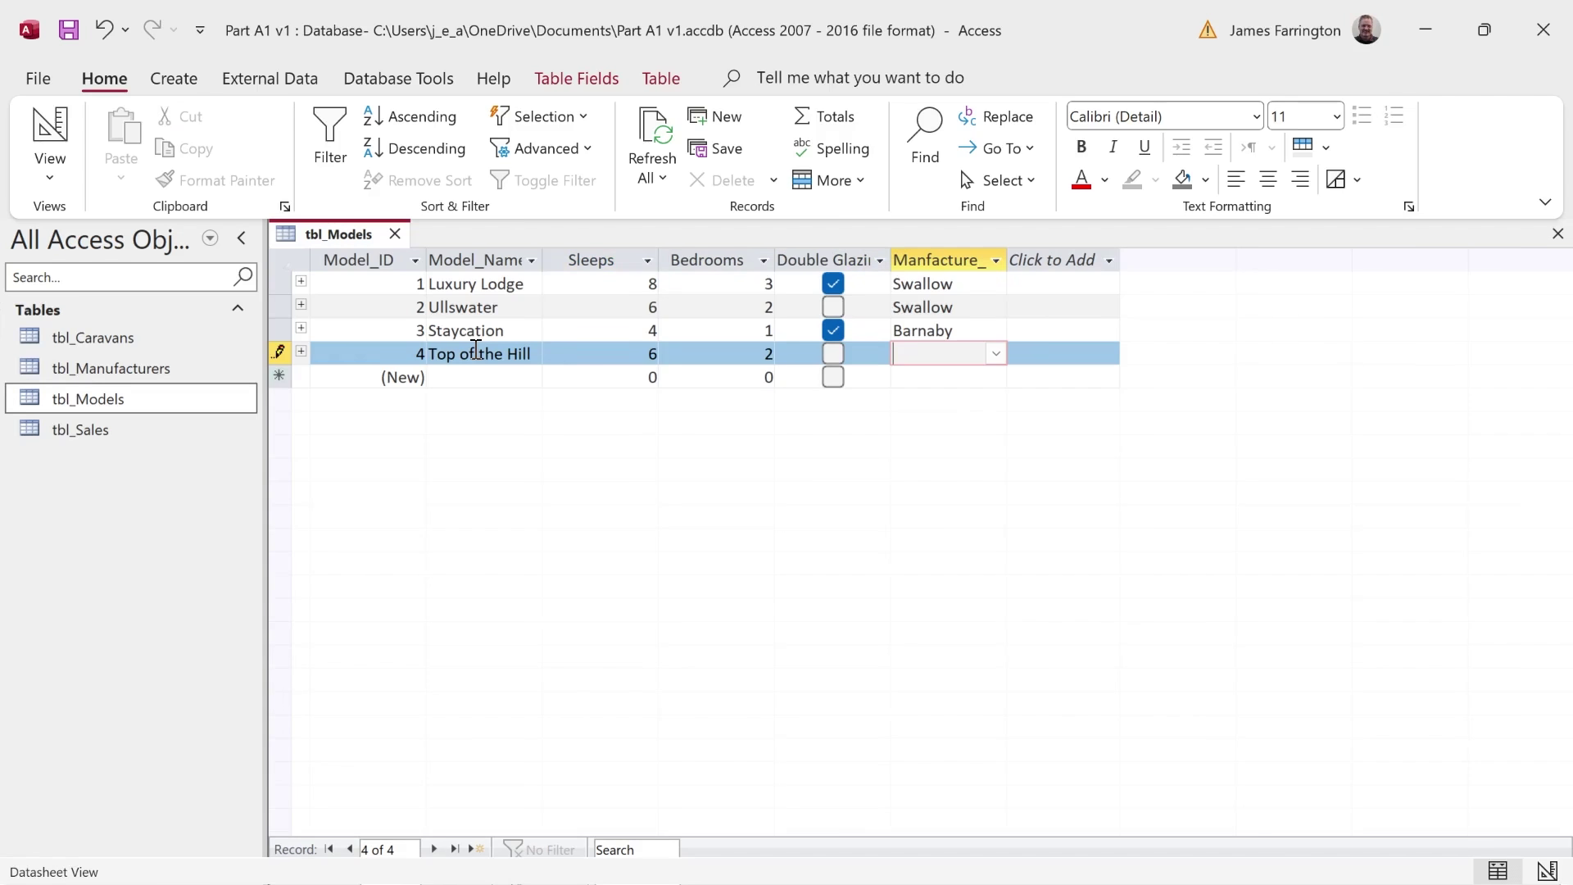
{"action": "key", "text": "shift+Tab"}
{"action": "key", "text": "space"}
{"action": "key", "text": "Tab"}
{"action": "type", "text": "L"}
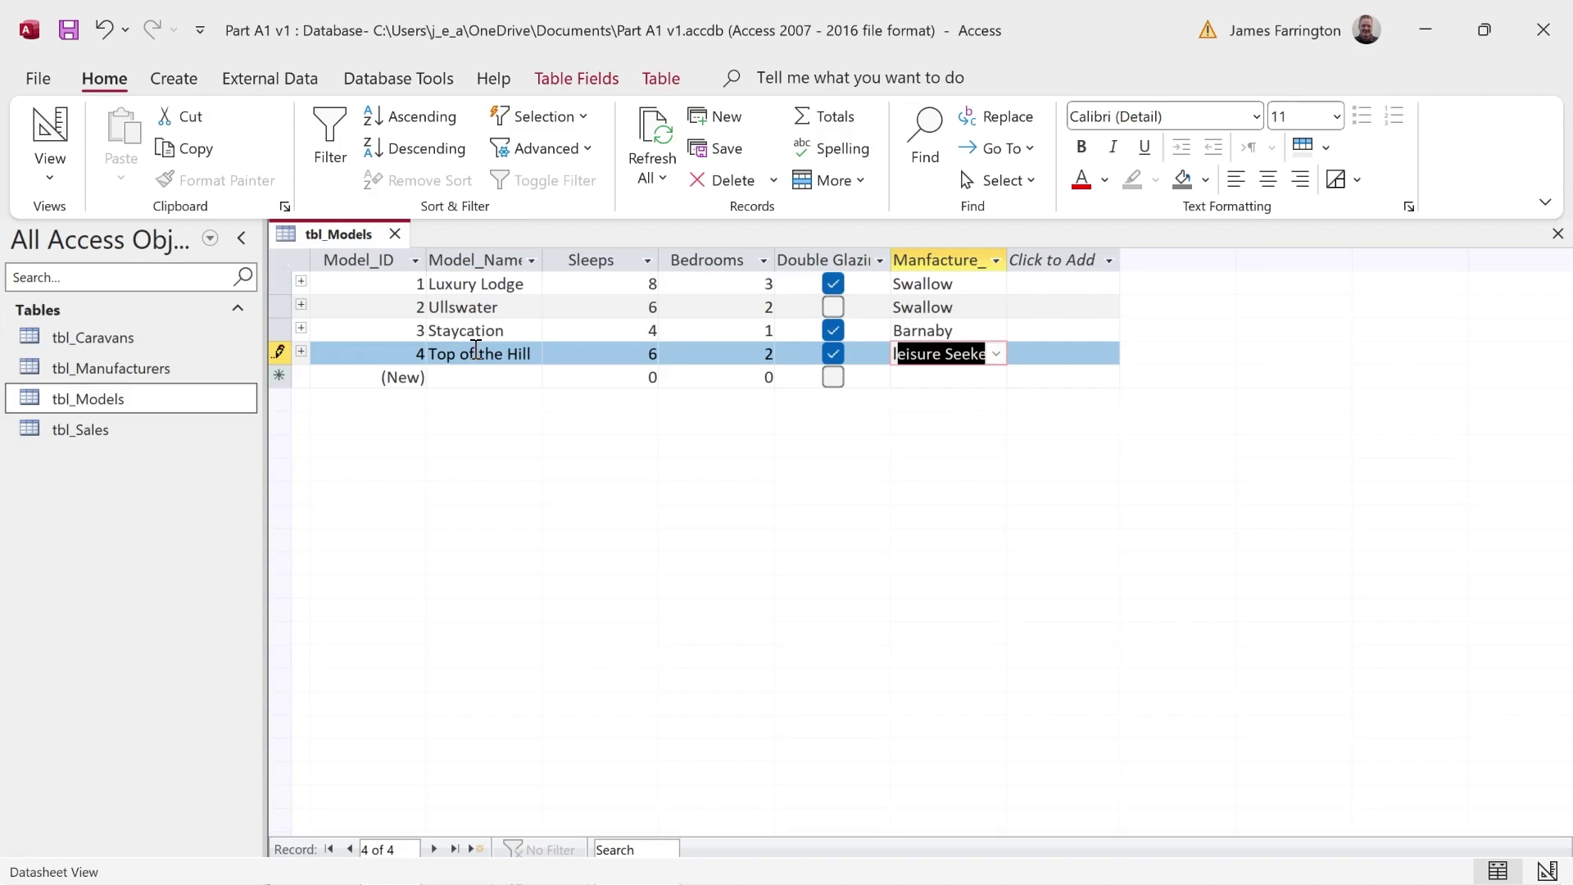
{"action": "key", "text": "Down"}
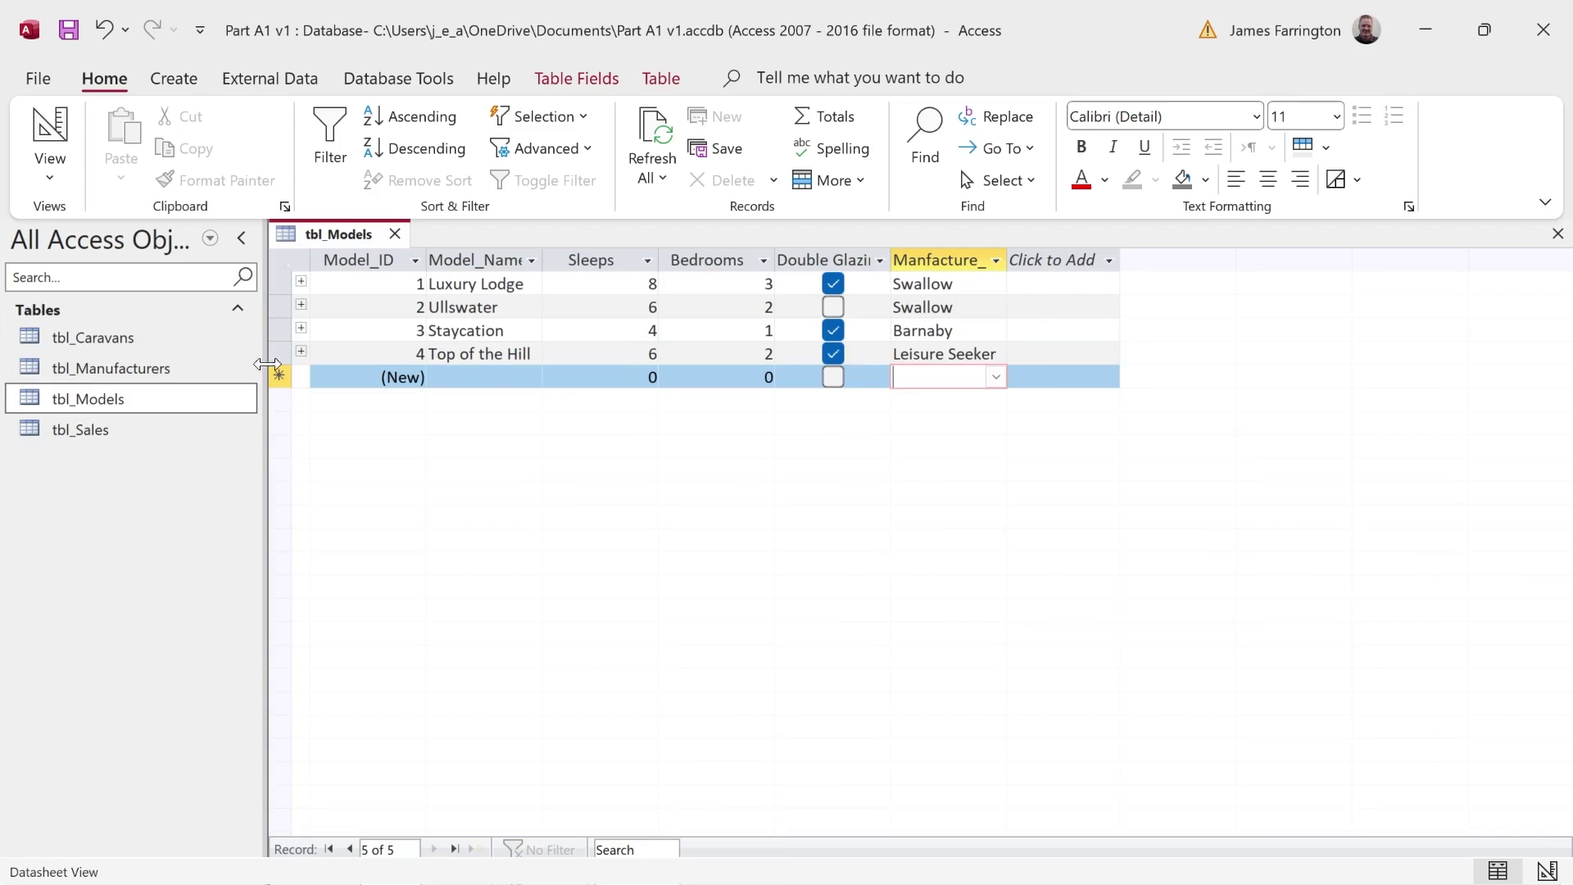
{"action": "left_click", "coordinate": [400, 235]}
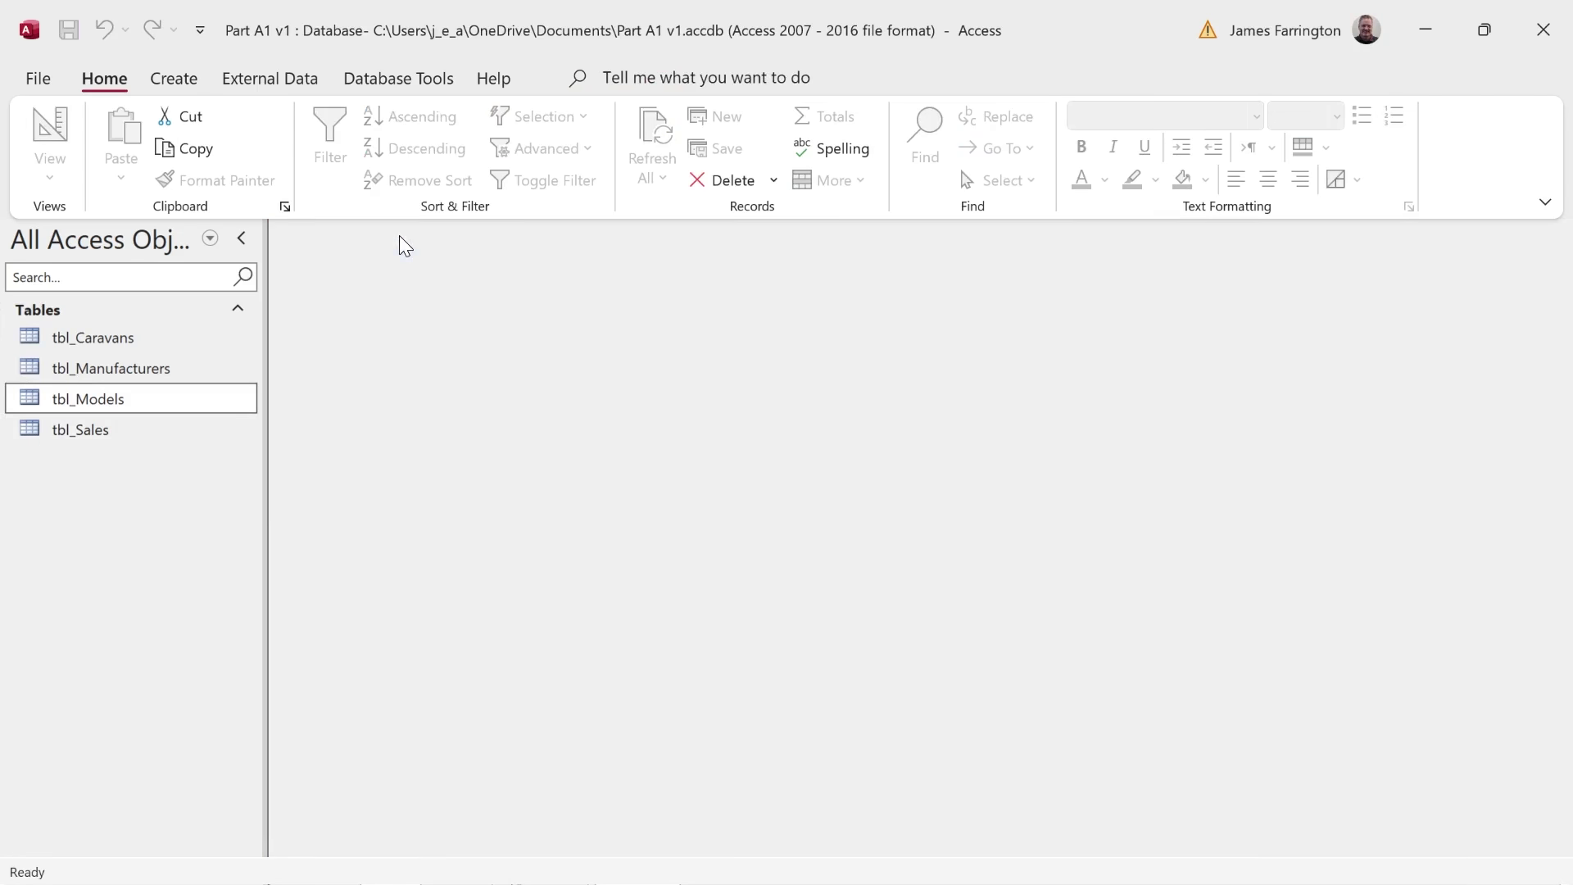
- Open tbl_Caravans and enter the first caravan record with year built 2017 and Model_ID 2
{"action": "double_click", "coordinate": [109, 333]}
{"action": "left_click", "coordinate": [443, 289]}
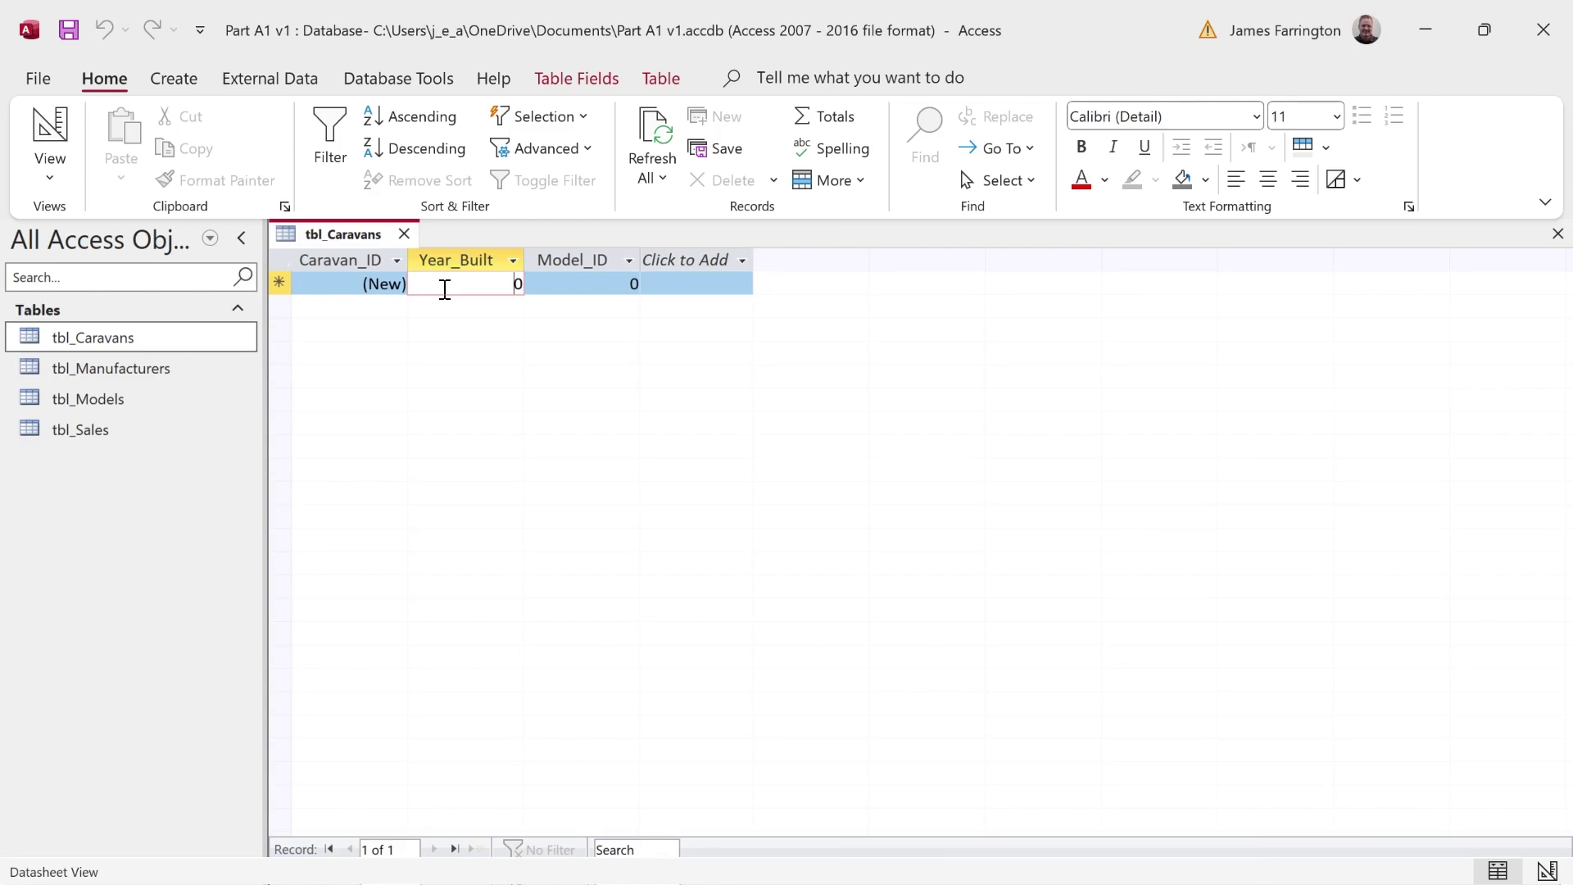
{"action": "type", "text": "2017"}
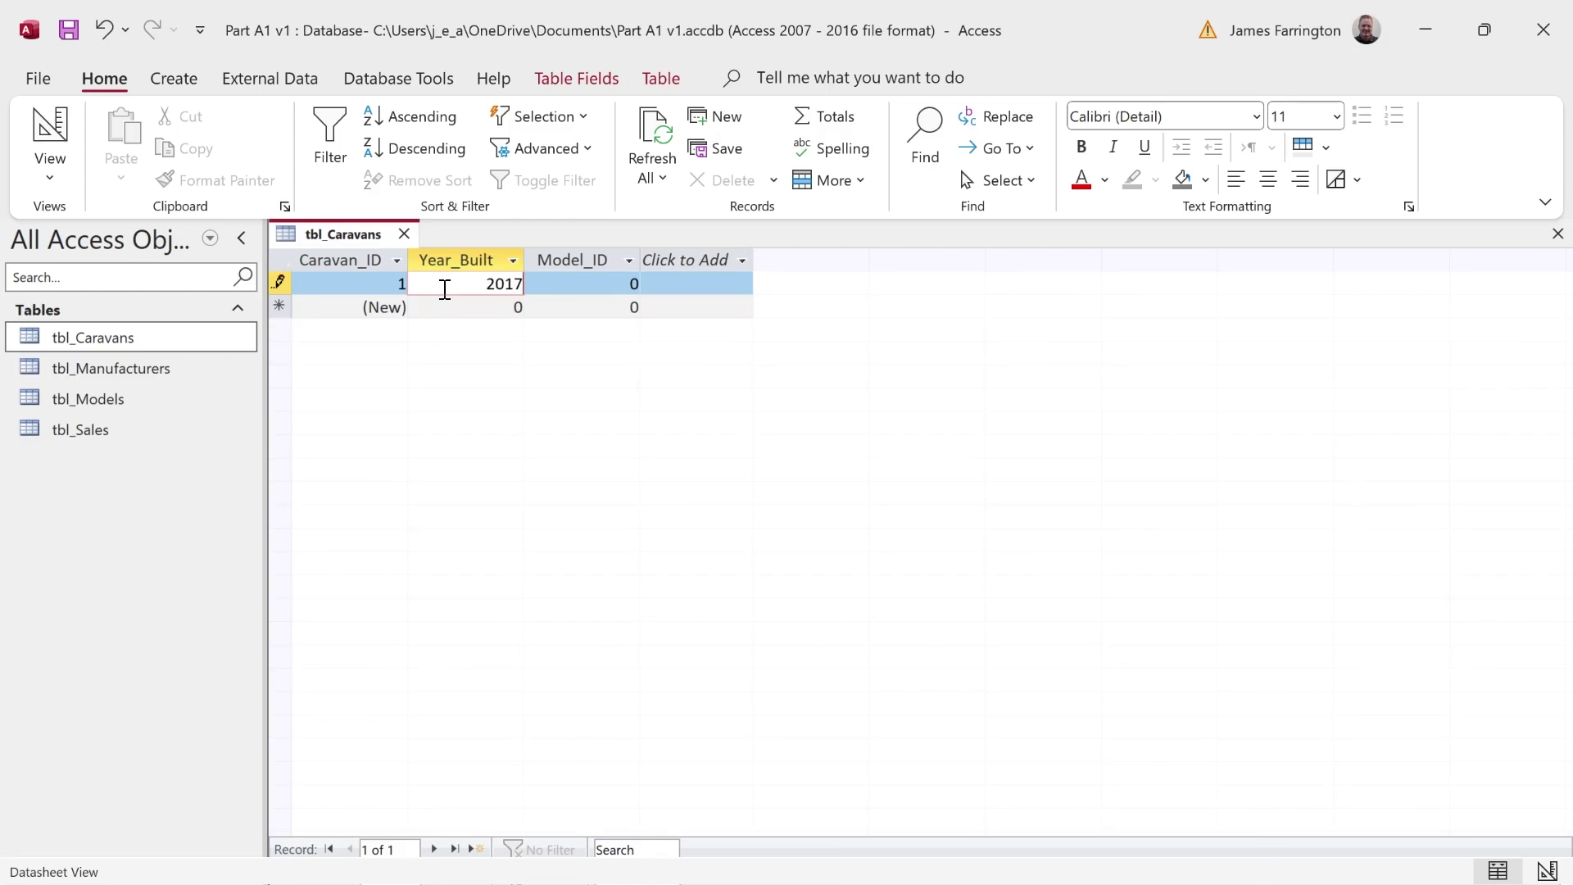
{"action": "key", "text": "Tab"}
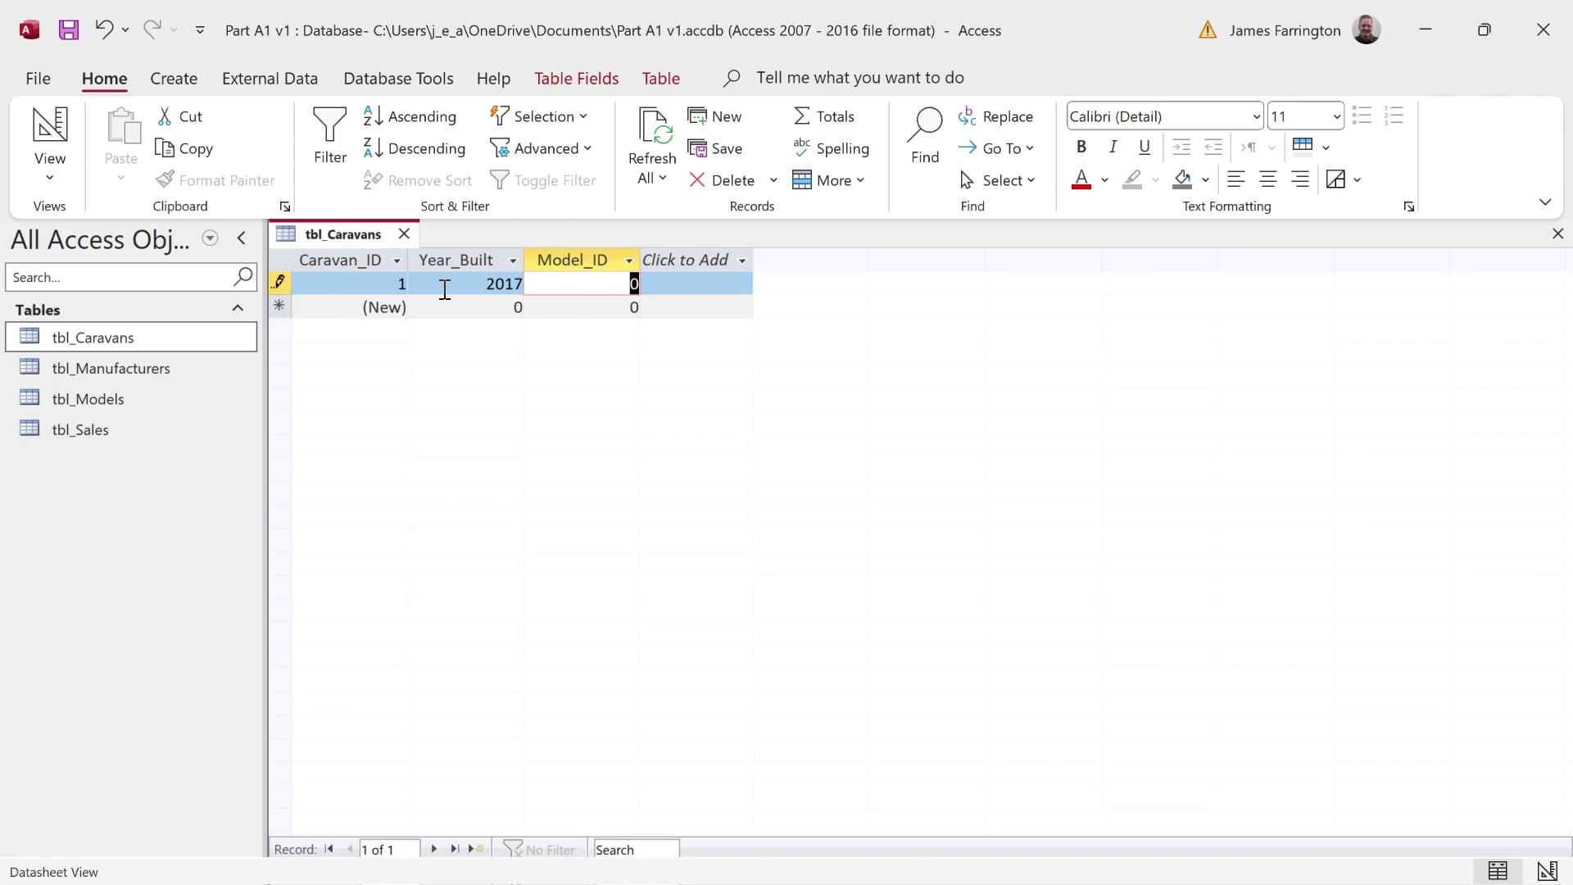
{"action": "type", "text": "2"}
{"action": "key", "text": "Tab"}
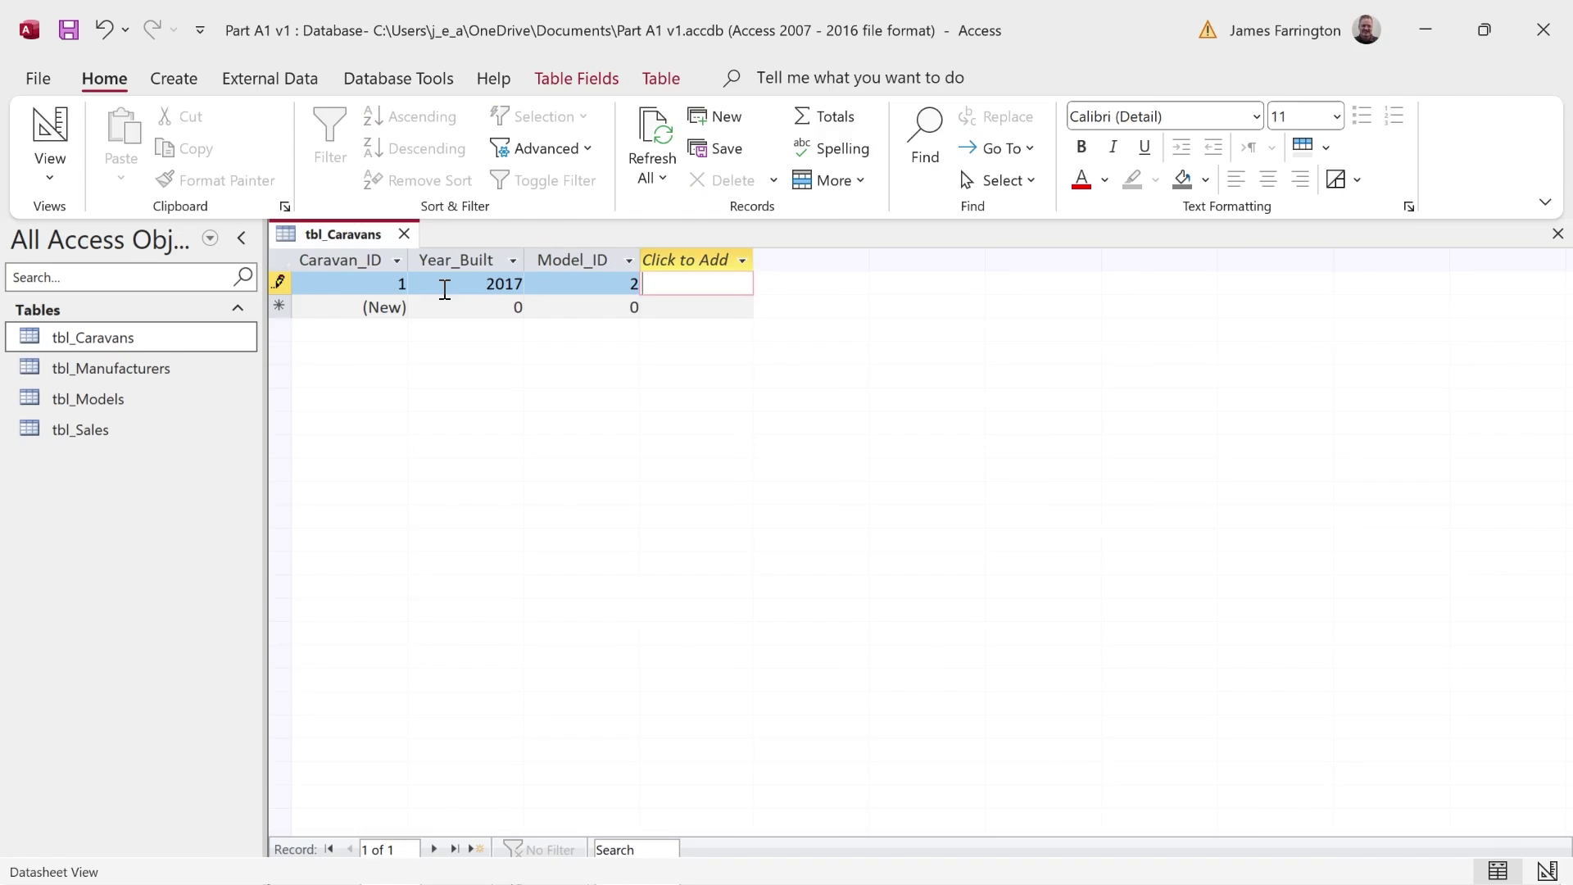
{"action": "key", "text": "Tab"}
{"action": "key", "text": "Tab"}
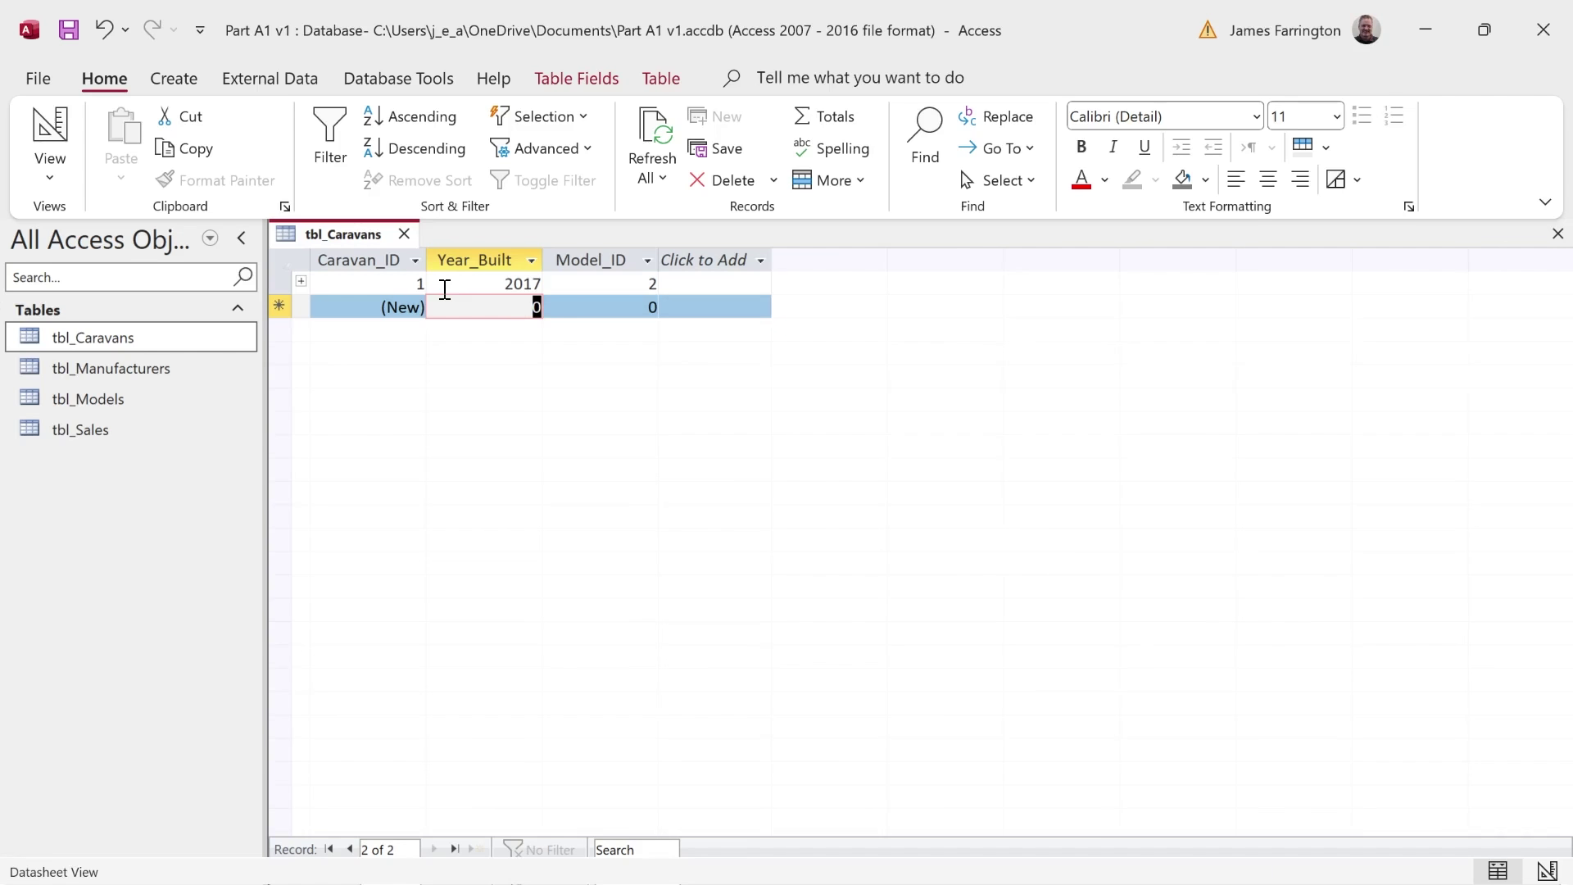
- Enter the second caravan record with year built 2017 and Model_ID 4
{"action": "type", "text": "2016"}
{"action": "key", "text": "BackSpace"}
{"action": "type", "text": "7"}
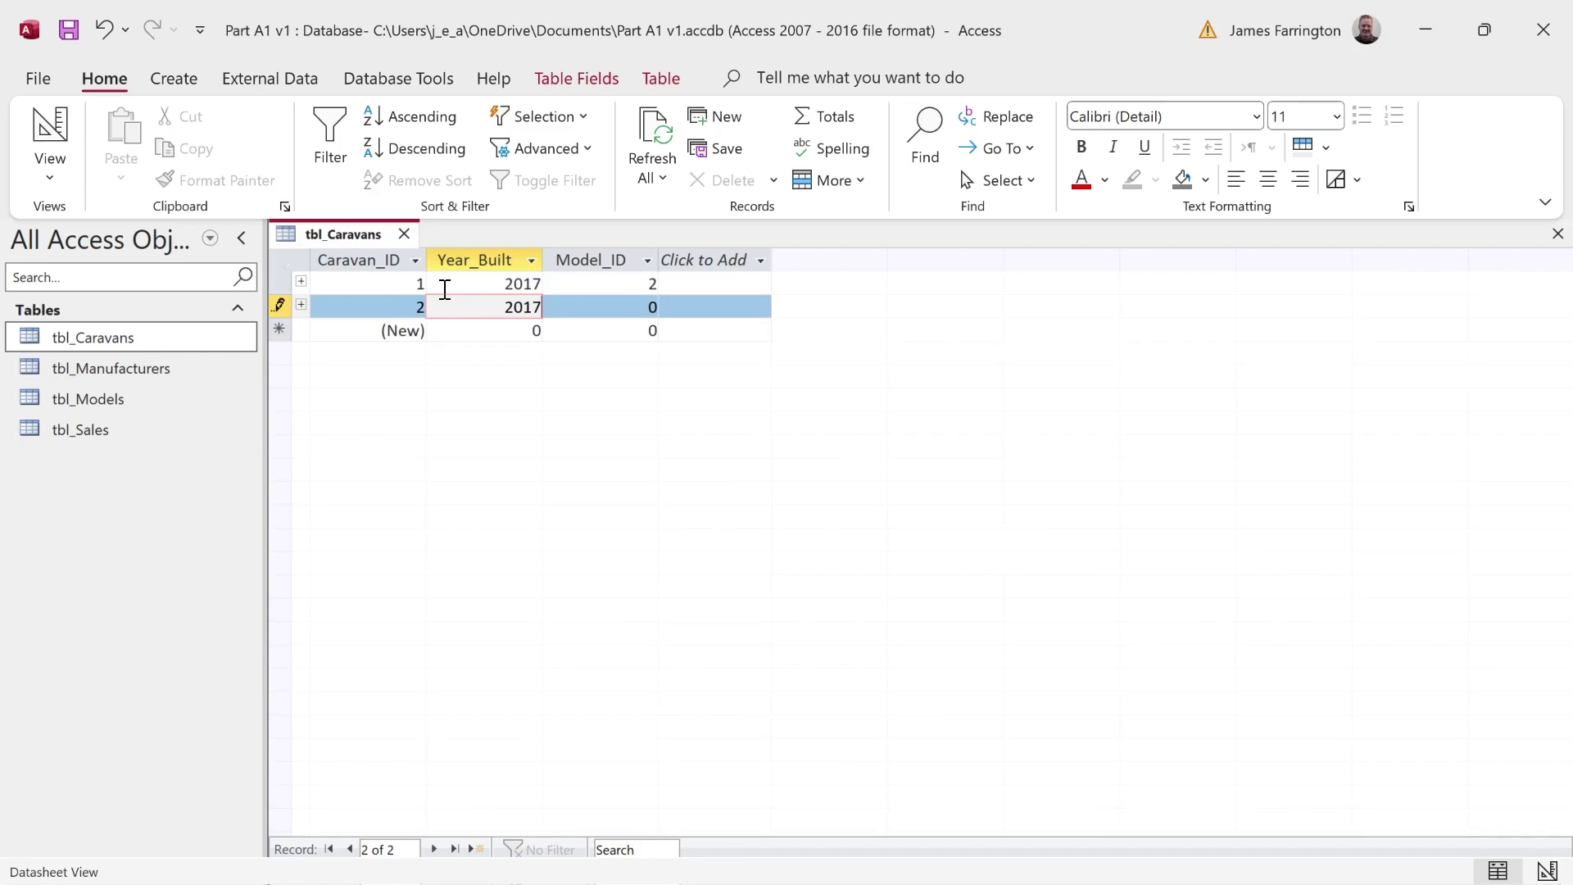
{"action": "key", "text": "Tab"}
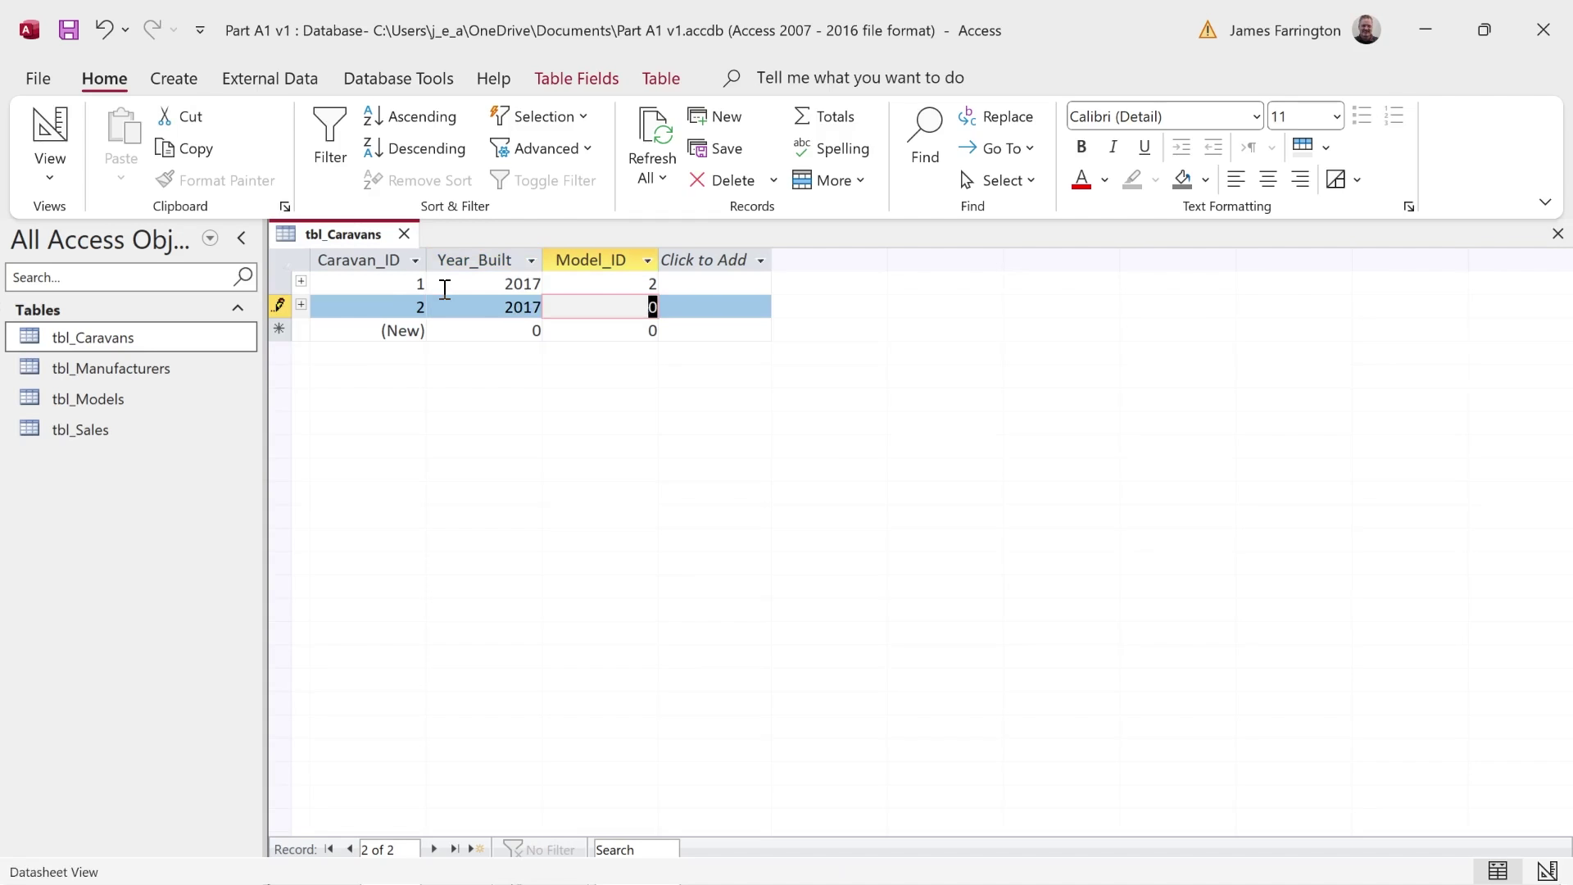
{"action": "type", "text": "4"}
{"action": "key", "text": "Tab"}
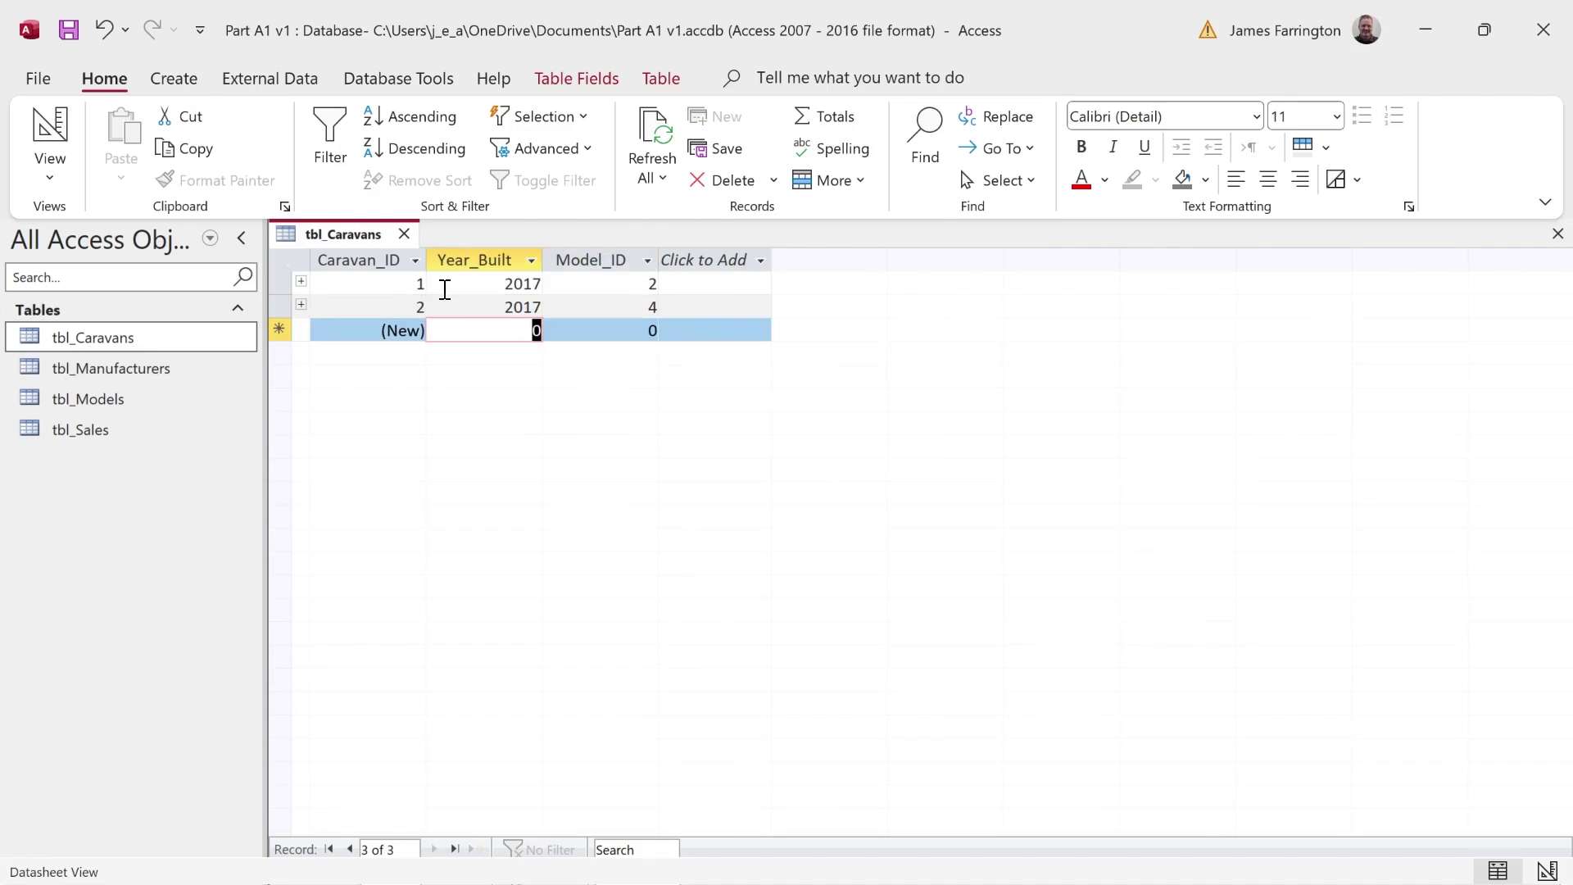
- Enter the third caravan record with year built 2018 and Model_ID 1
{"action": "type", "text": "2018"}
{"action": "key", "text": "Tab"}
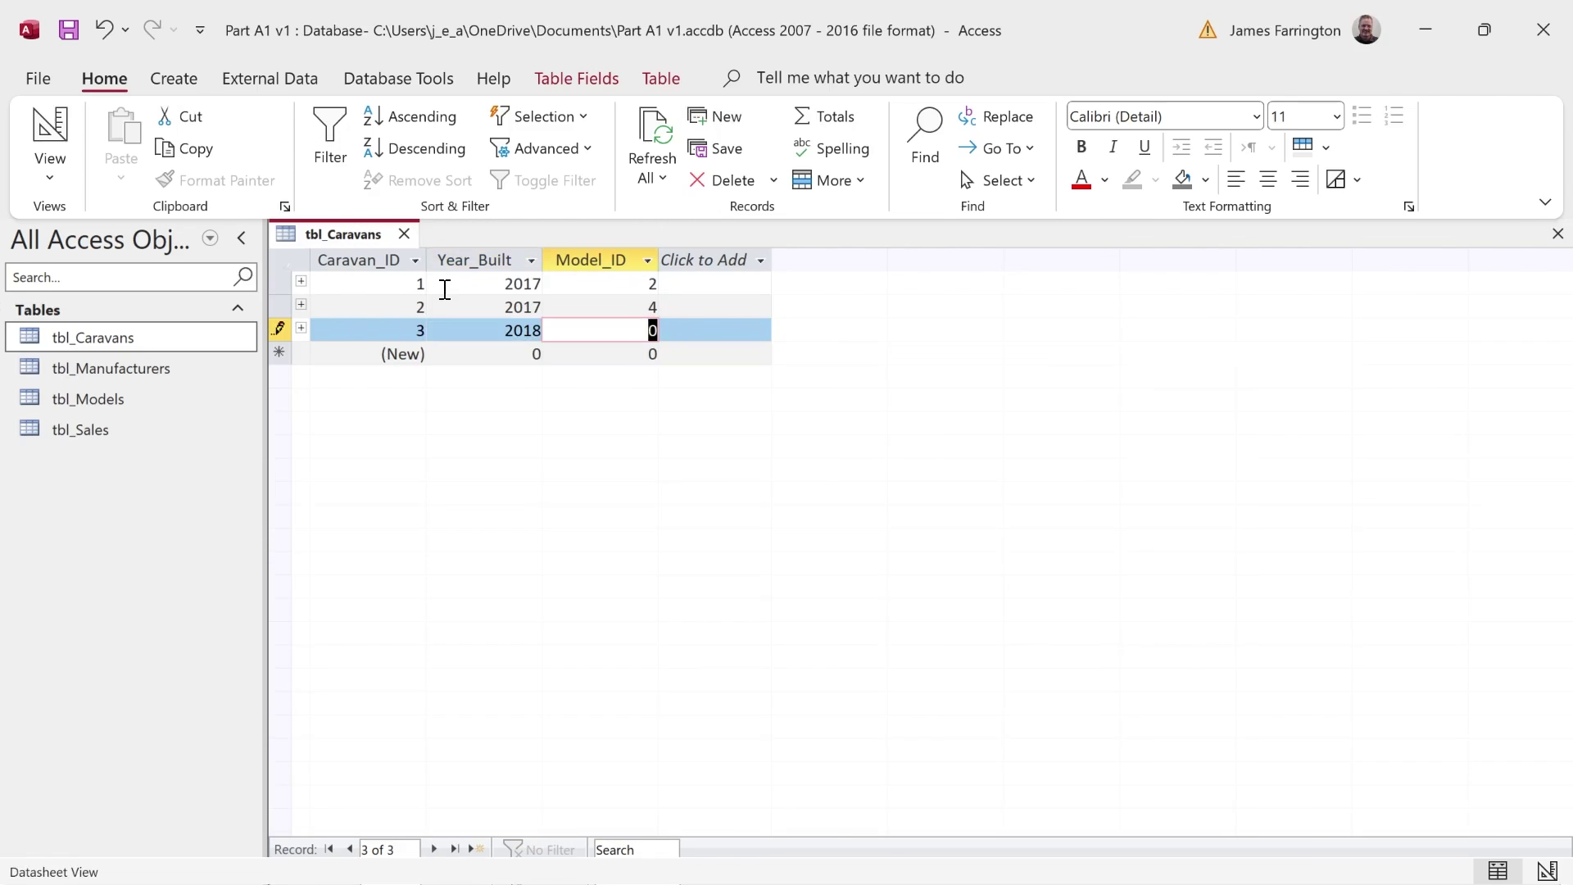
{"action": "type", "text": "1"}
{"action": "key", "text": "Tab"}
{"action": "key", "text": "Down"}
- Enter the fourth caravan record with year built 2020 and Model_ID 2
{"action": "key", "text": "shift+Tab"}
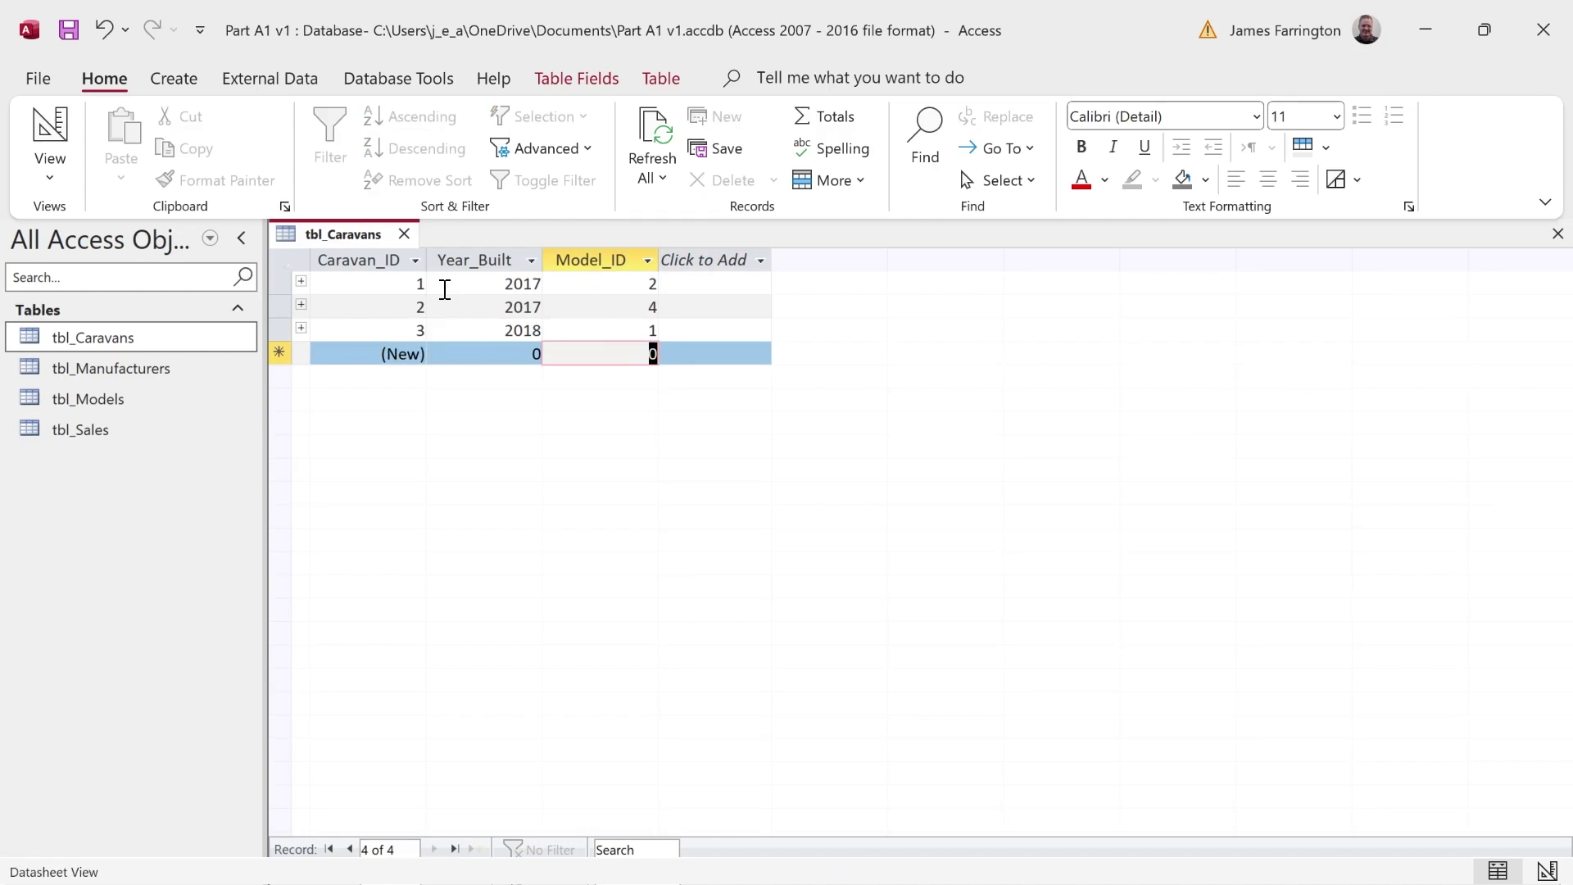
{"action": "key", "text": "shift+Tab"}
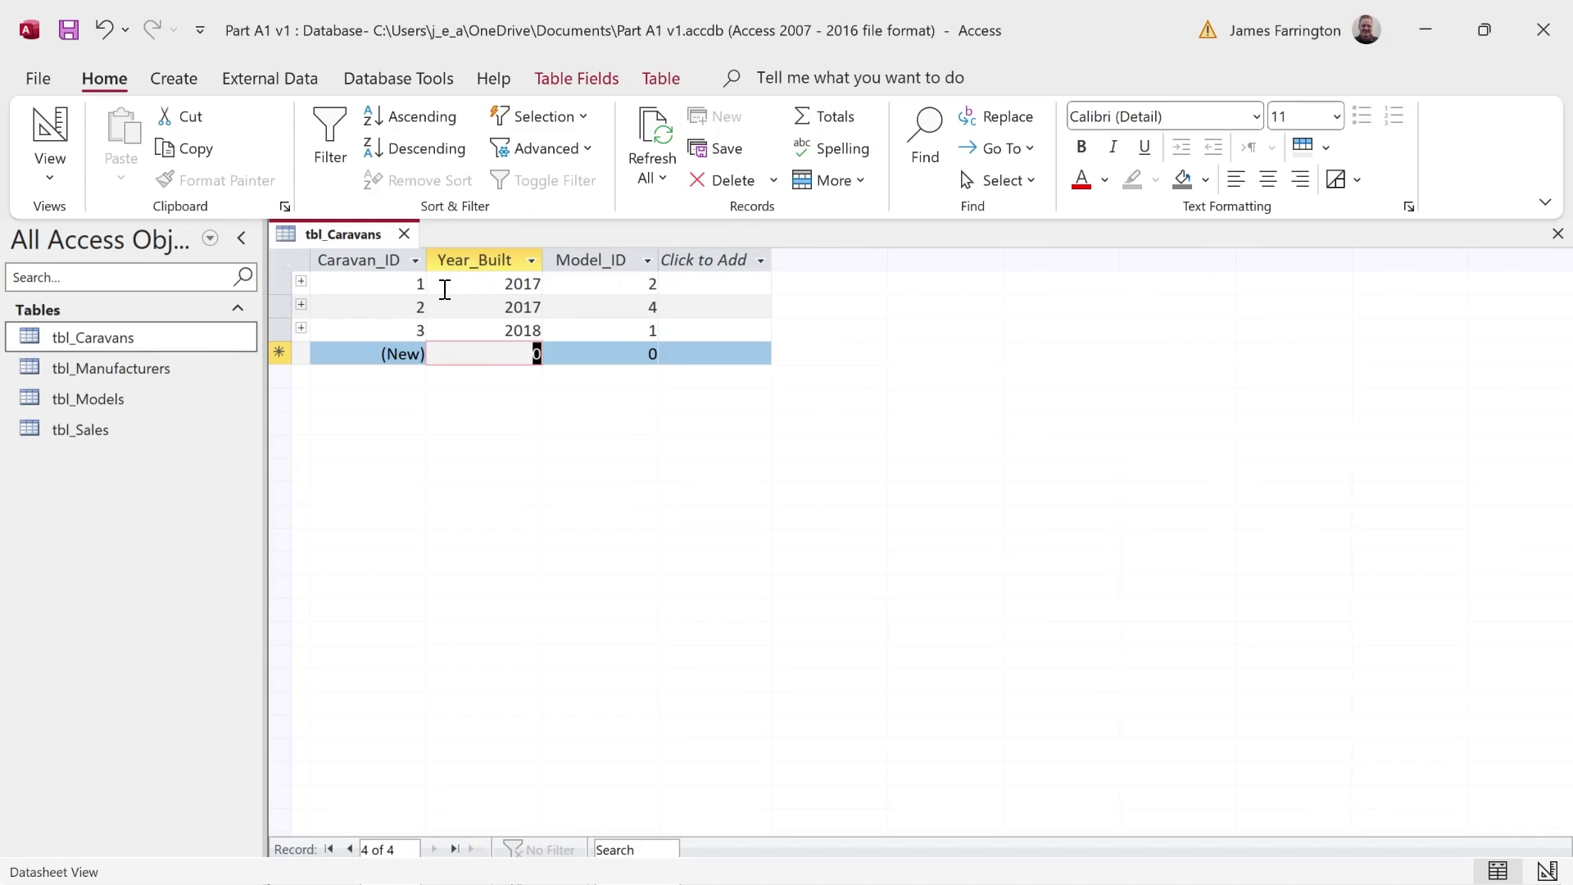
{"action": "type", "text": "2020"}
{"action": "key", "text": "Tab"}
{"action": "type", "text": "2"}
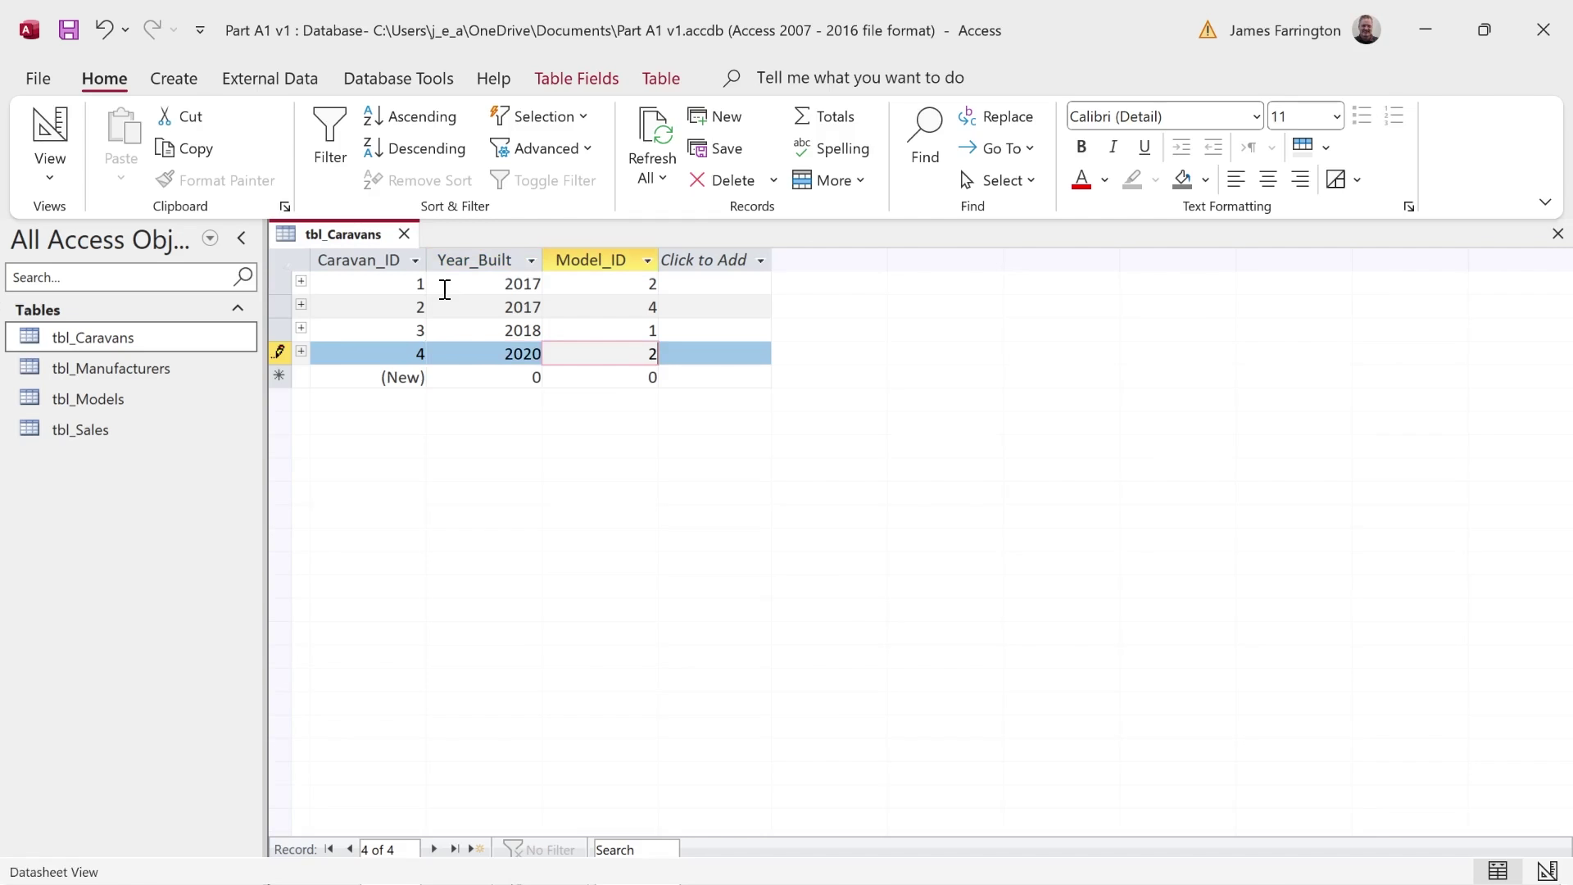
{"action": "key", "text": "Tab"}
{"action": "key", "text": "Tab"}
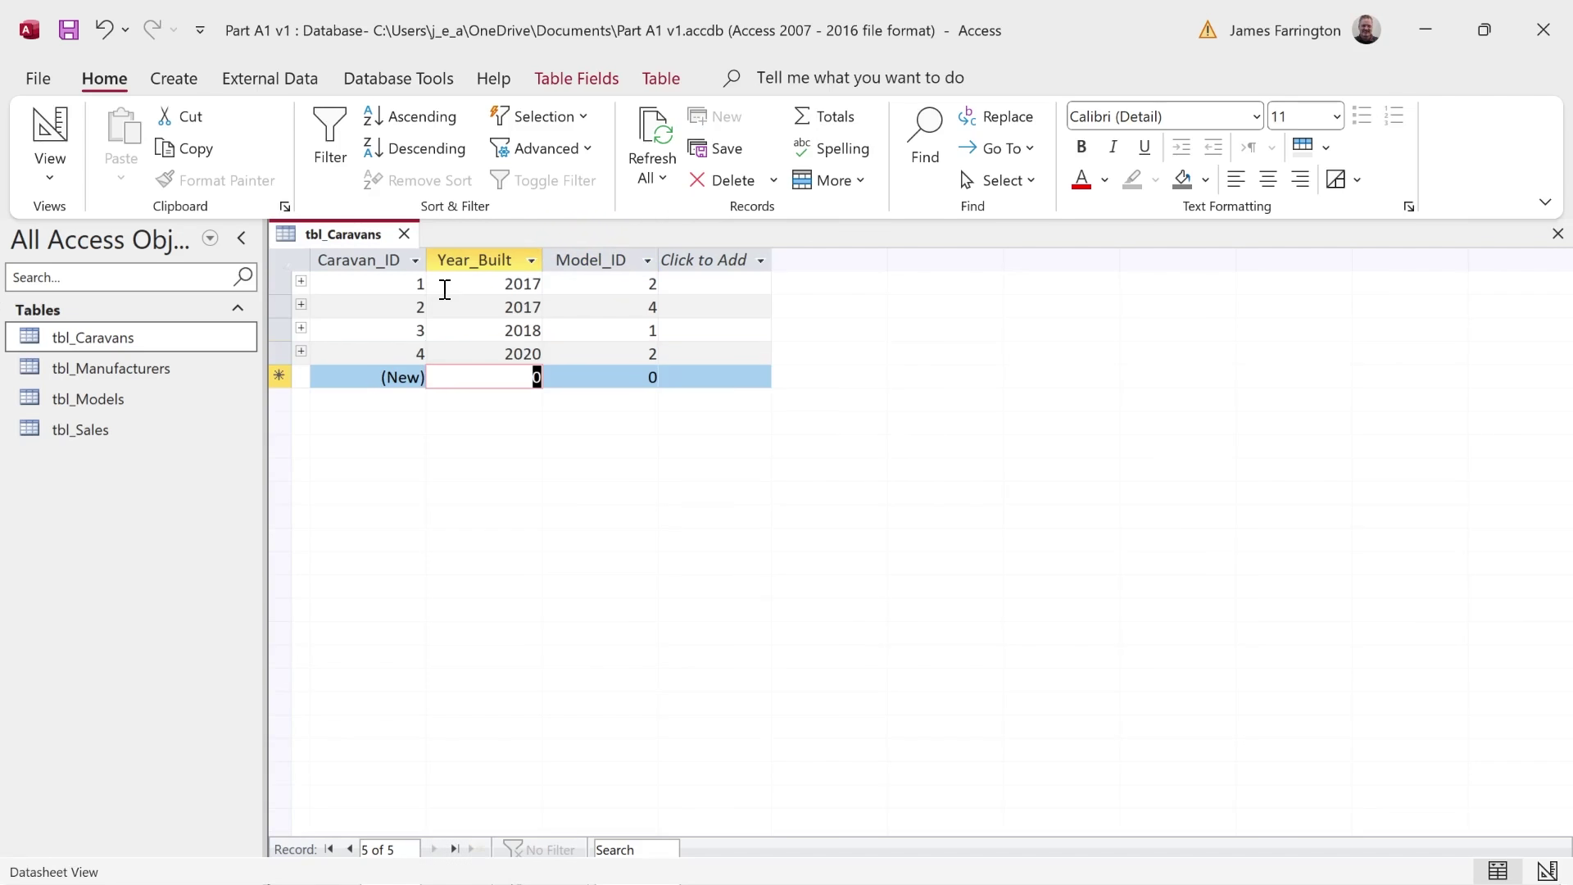
- Enter the fifth caravan record with year built 2020 and Model_ID 3, and close tbl_Caravans
{"action": "type", "text": "2020"}
{"action": "key", "text": "Tab"}
{"action": "type", "text": "3"}
{"action": "key", "text": "Tab"}
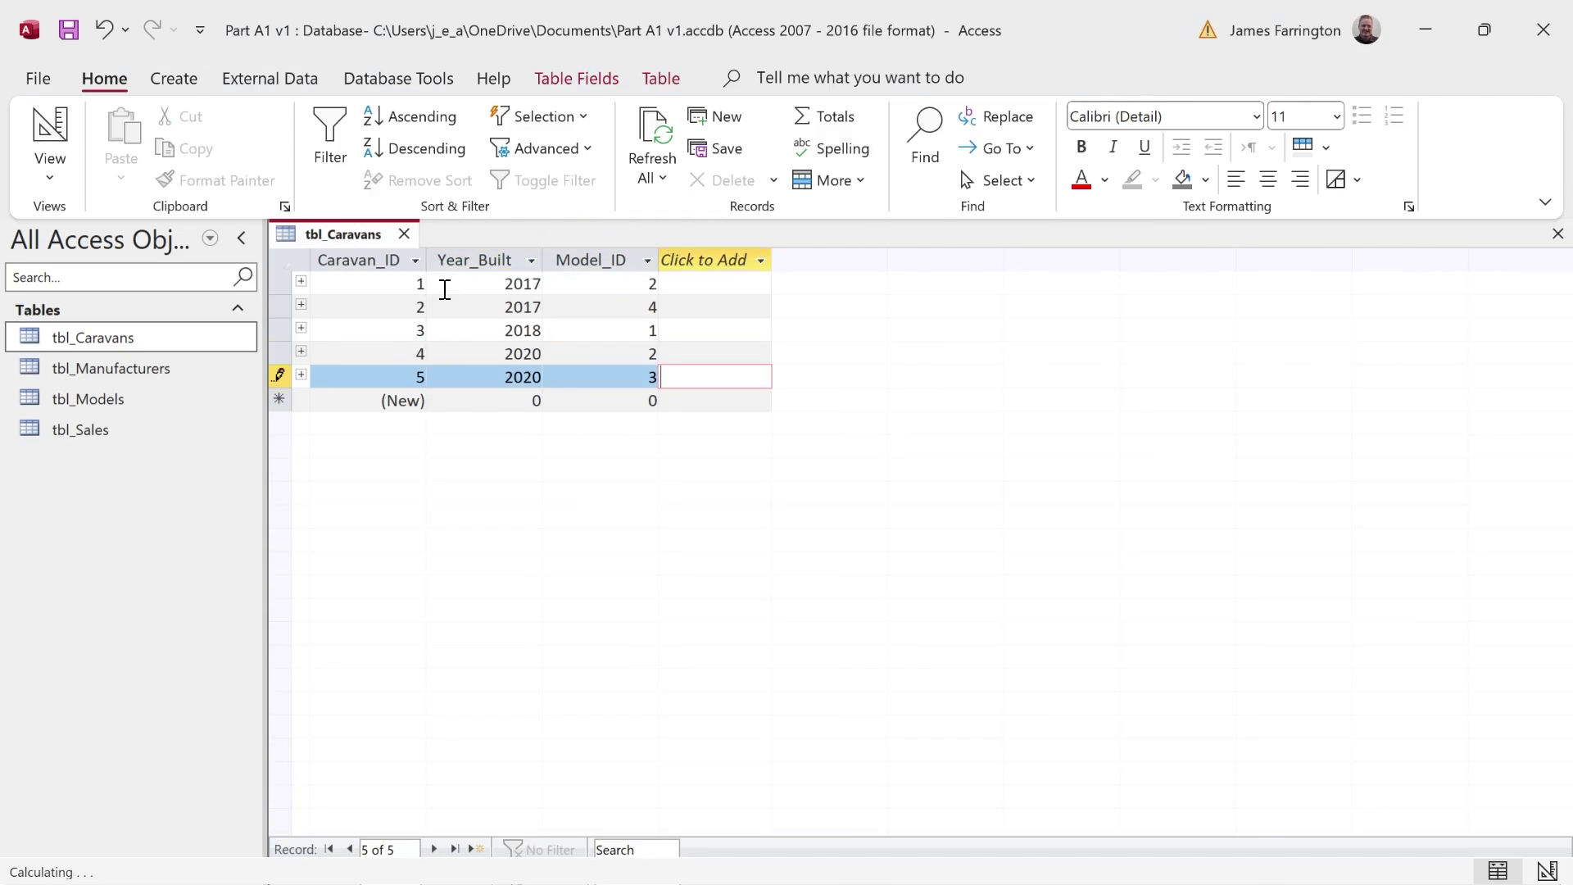
{"action": "left_click", "coordinate": [406, 237]}
- Open tbl_Sales and enter a sale for Caravan_ID 1 dated 03/06/2017, advertised at £28,000 and actually sold for £26,500
{"action": "double_click", "coordinate": [128, 429]}
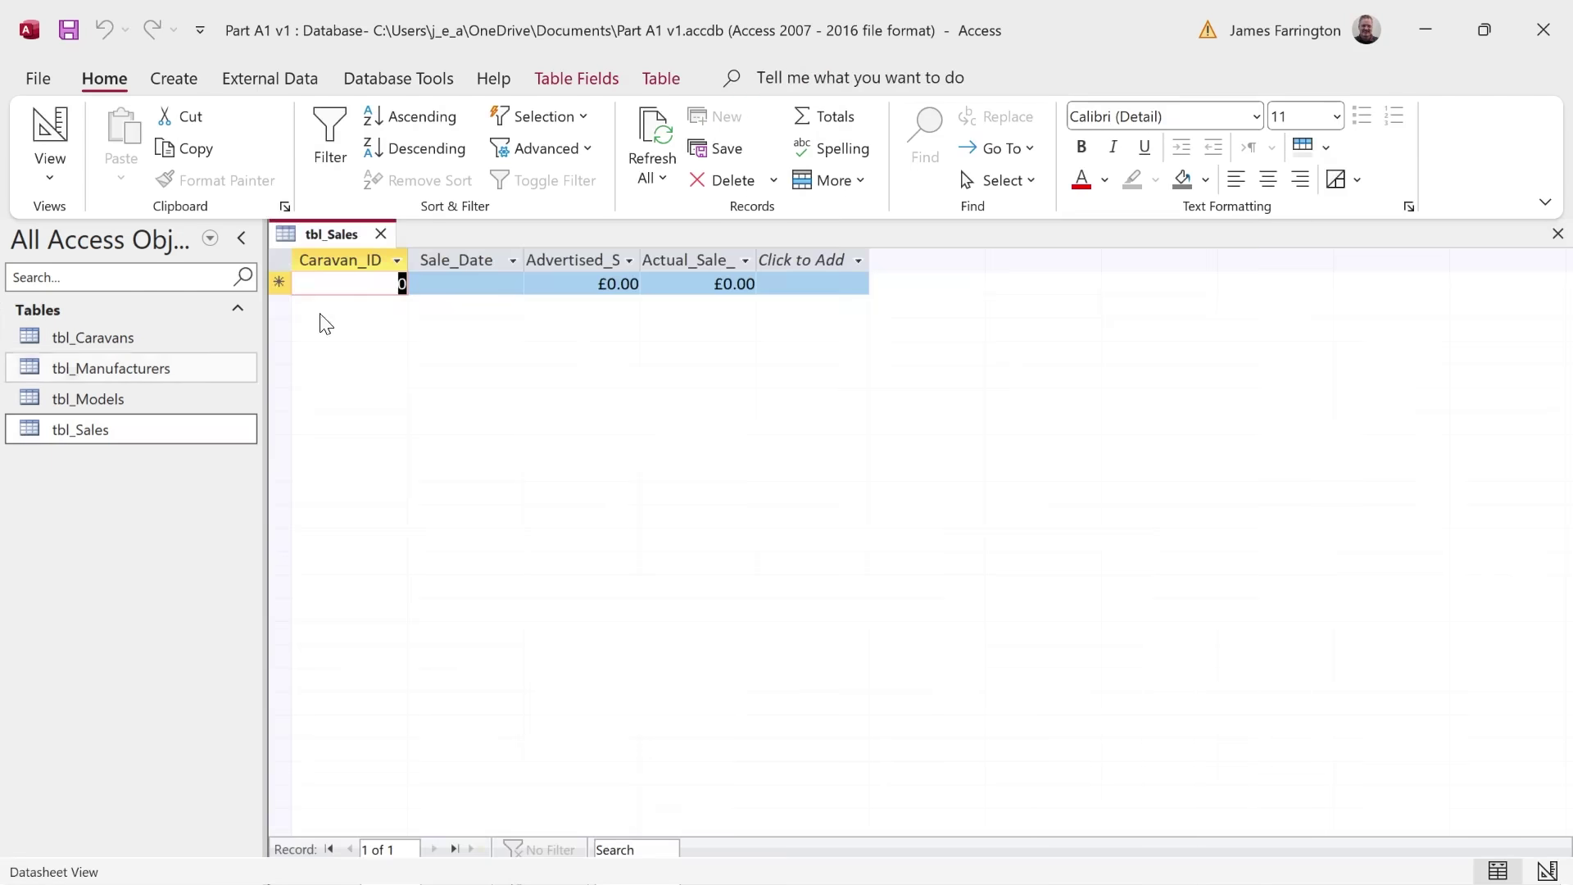
{"action": "left_click", "coordinate": [406, 284]}
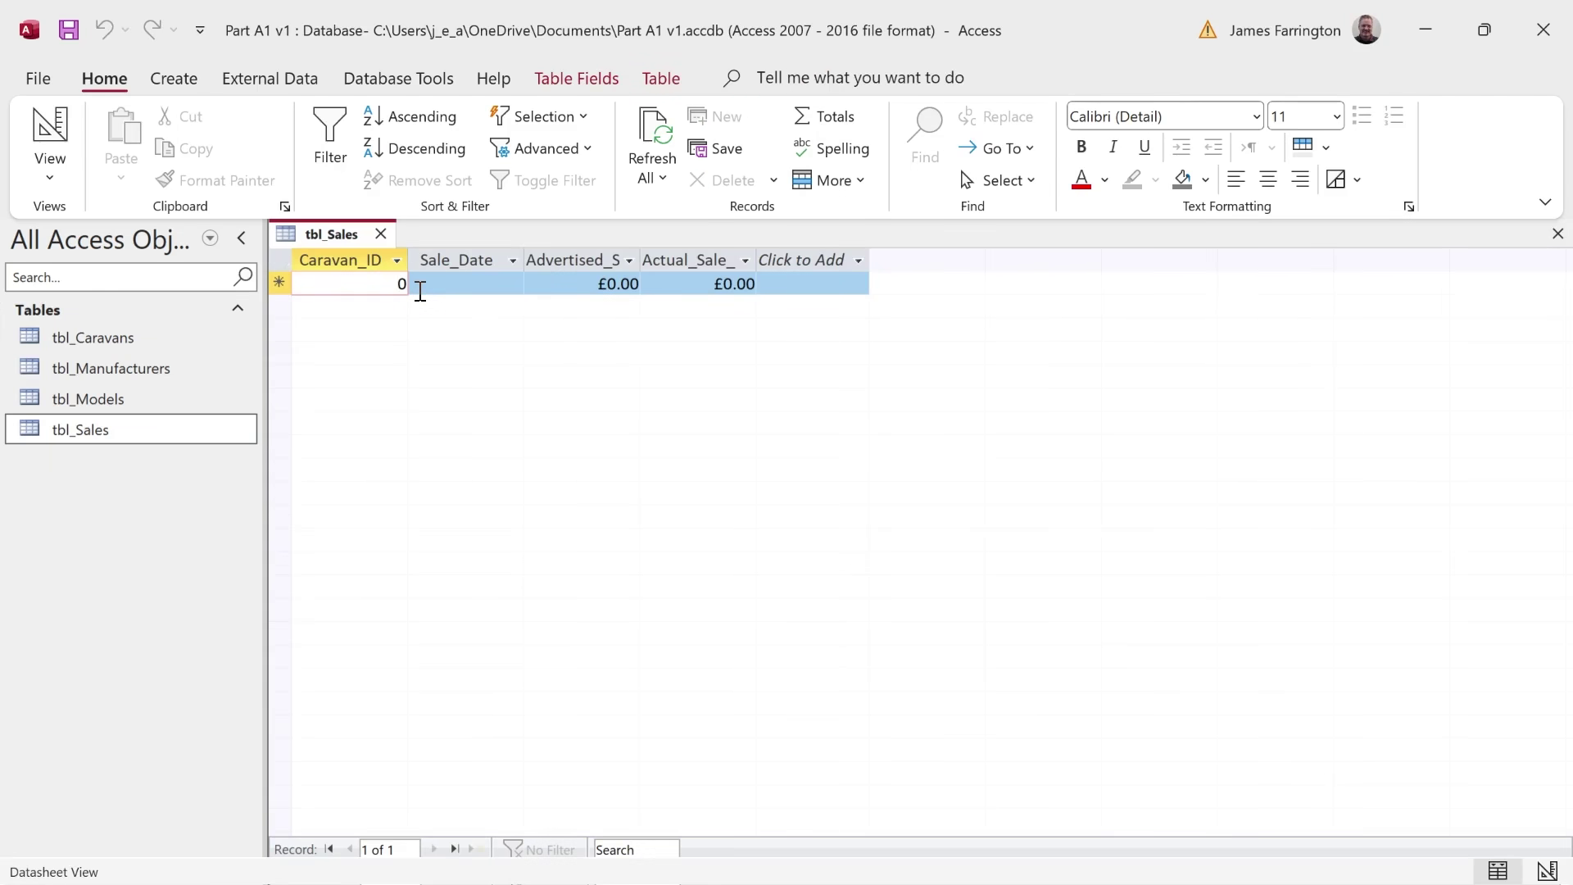
{"action": "type", "text": "1"}
{"action": "key", "text": "Tab"}
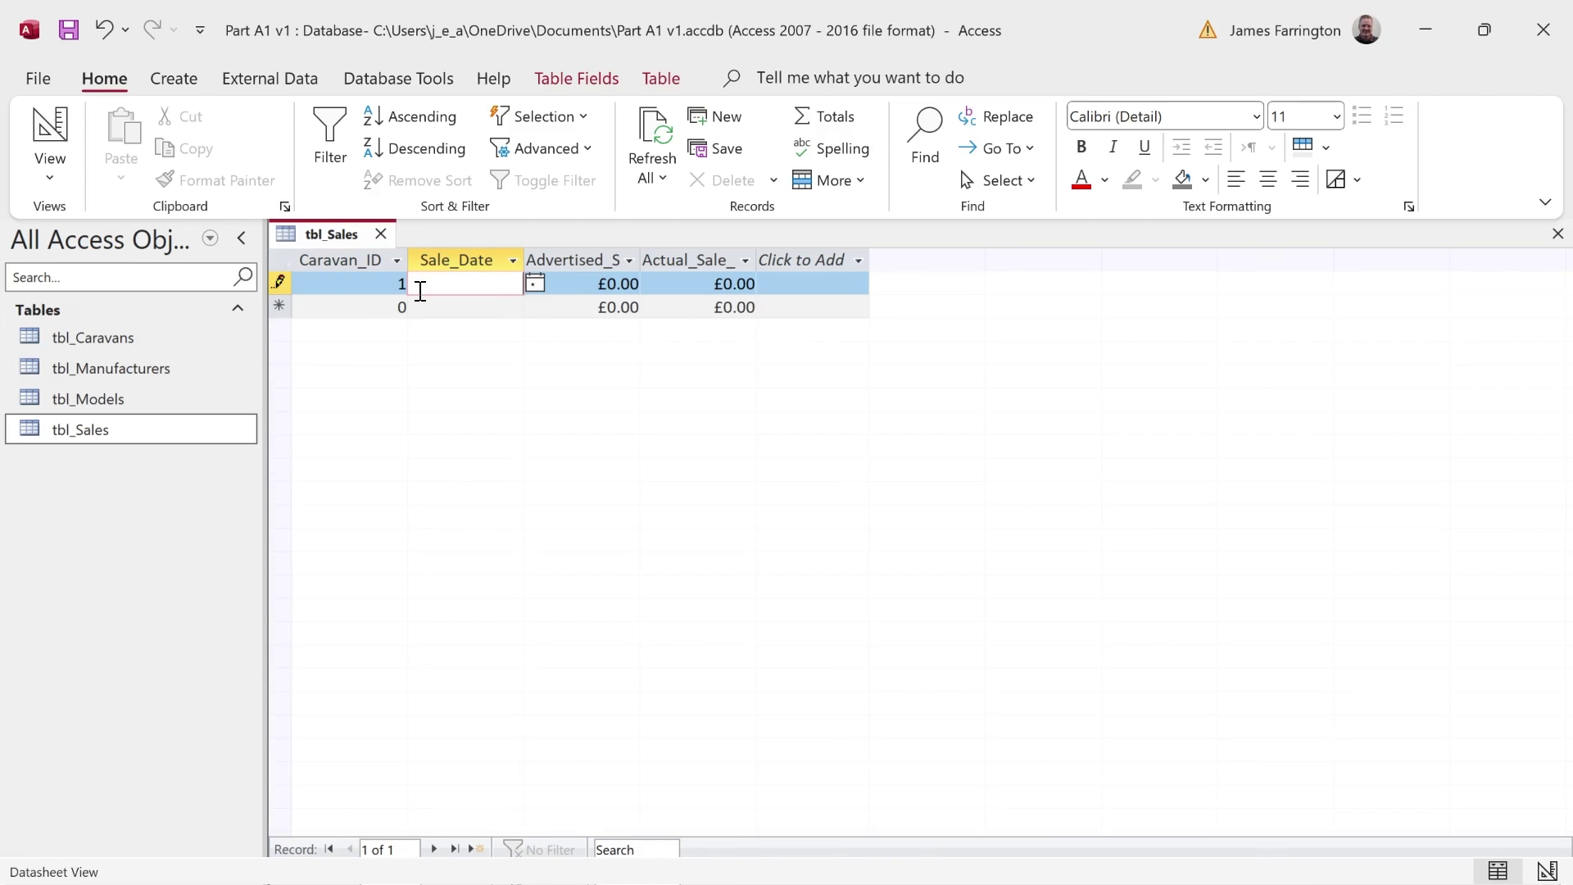
{"action": "type", "text": "03/06/2017"}
{"action": "key", "text": "Tab"}
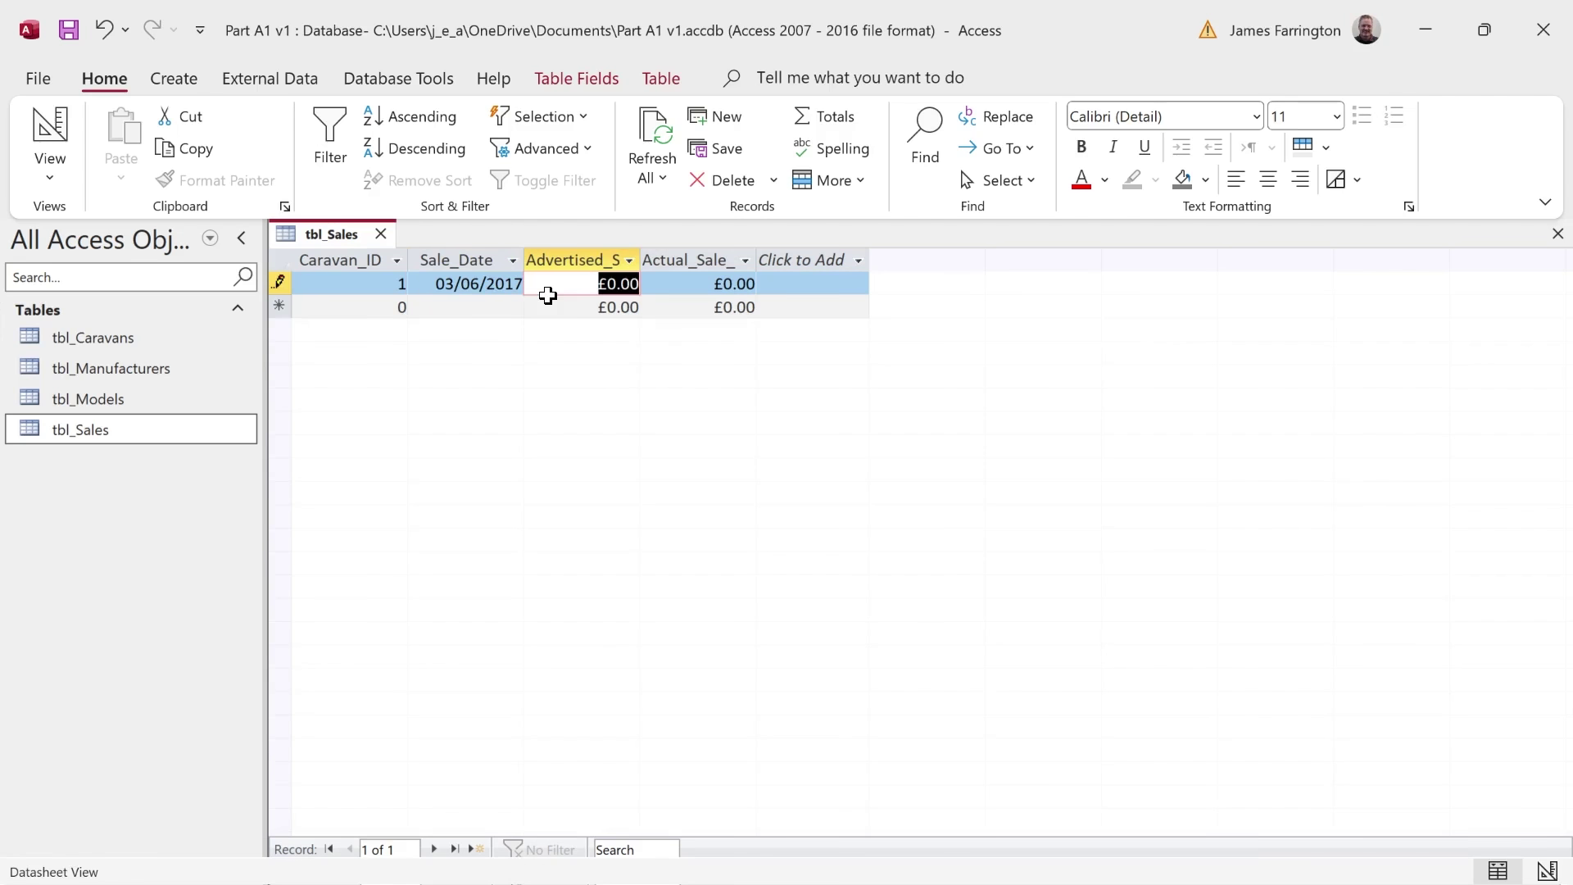
{"action": "type", "text": "28000"}
{"action": "key", "text": "Tab"}
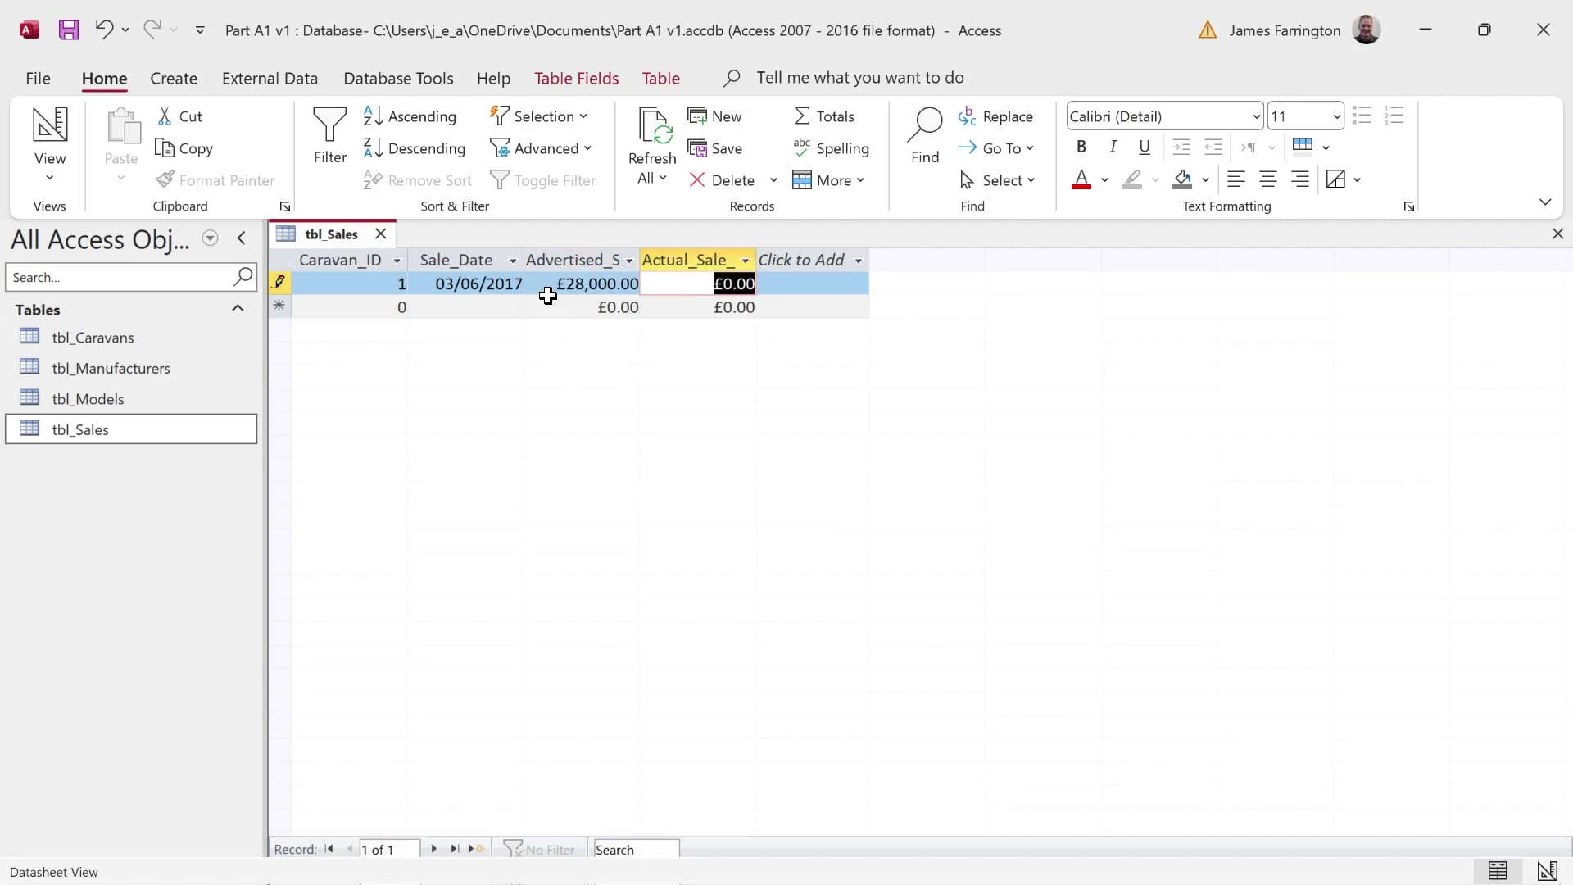
{"action": "type", "text": "26500"}
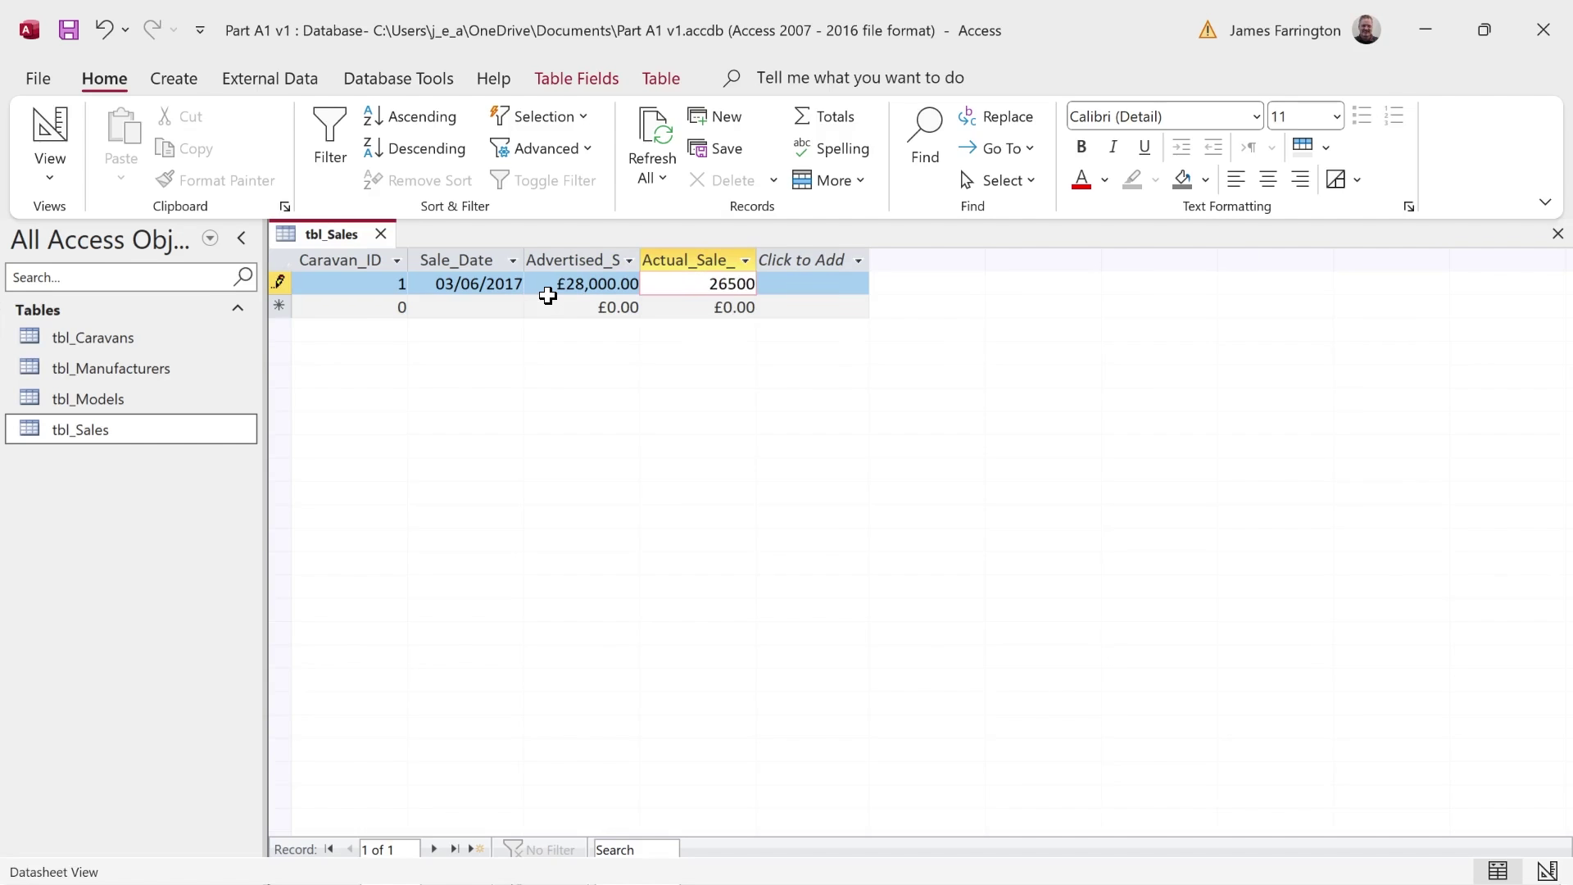
{"action": "key", "text": "Tab"}
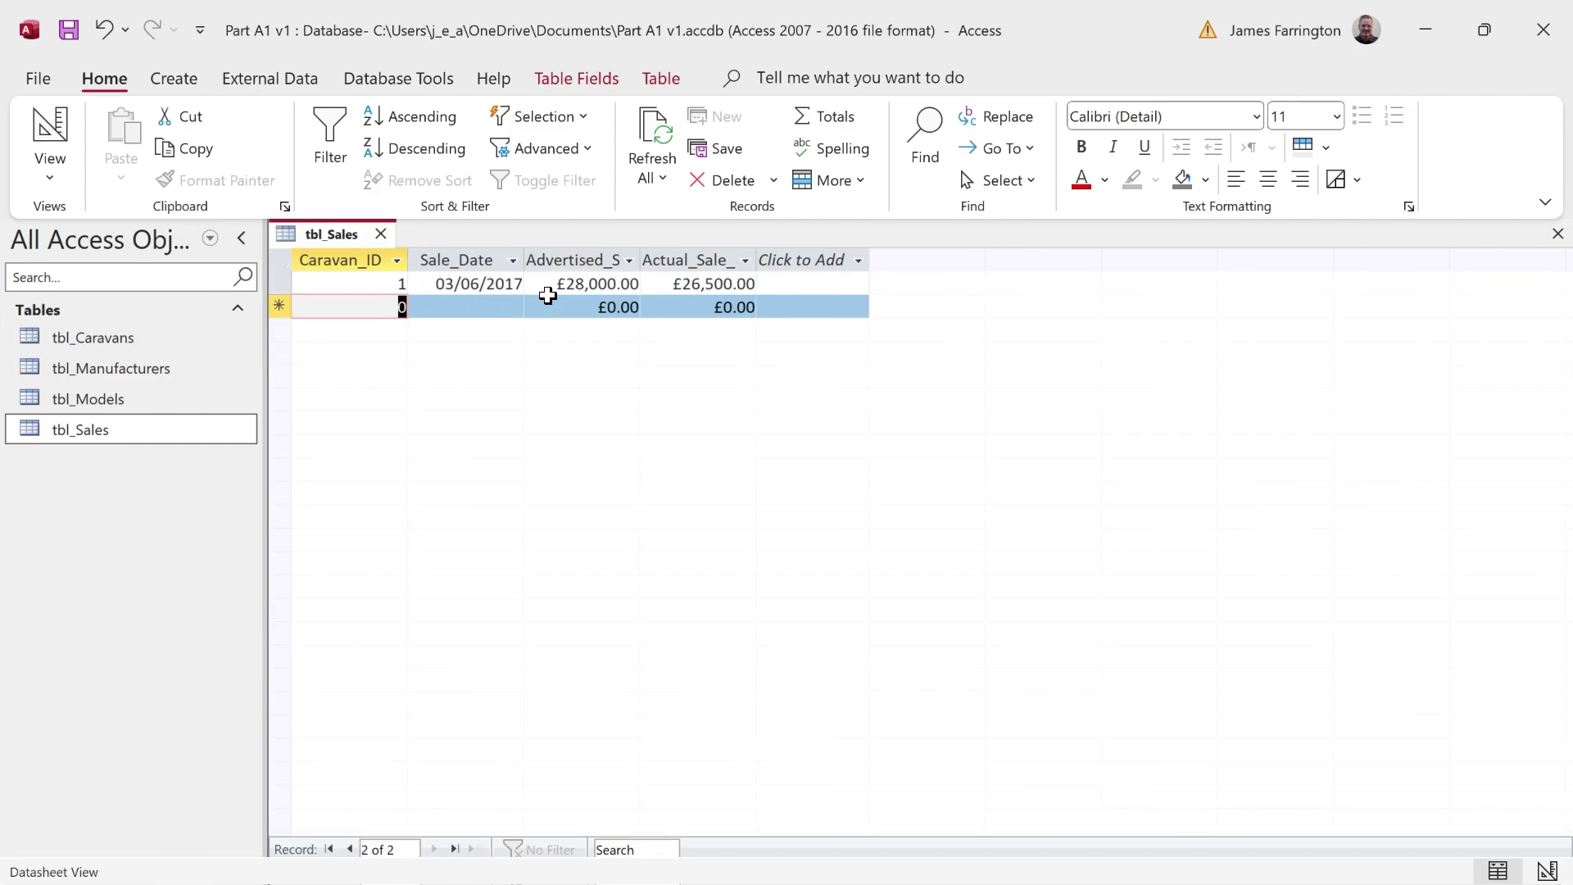
- Enter a second sale for Caravan_ID 1 dated 23/03/2021, with advertised and actual sale prices of £25,000
{"action": "type", "text": "1"}
{"action": "key", "text": "Tab"}
{"action": "type", "text": "23/0"}
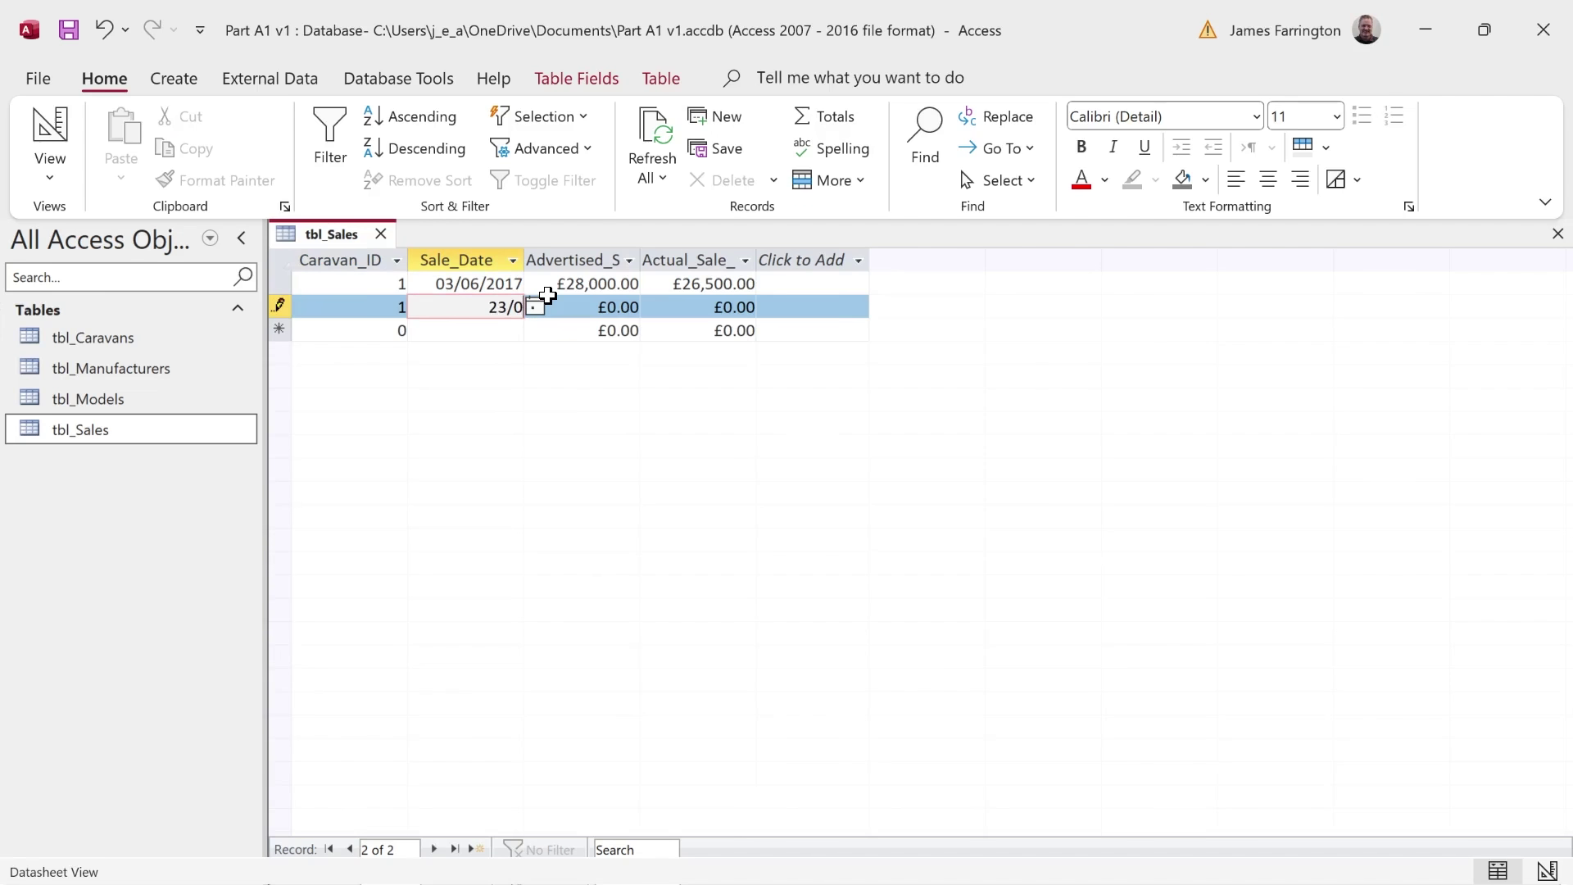
{"action": "type", "text": "3/2021"}
{"action": "key", "text": "Tab"}
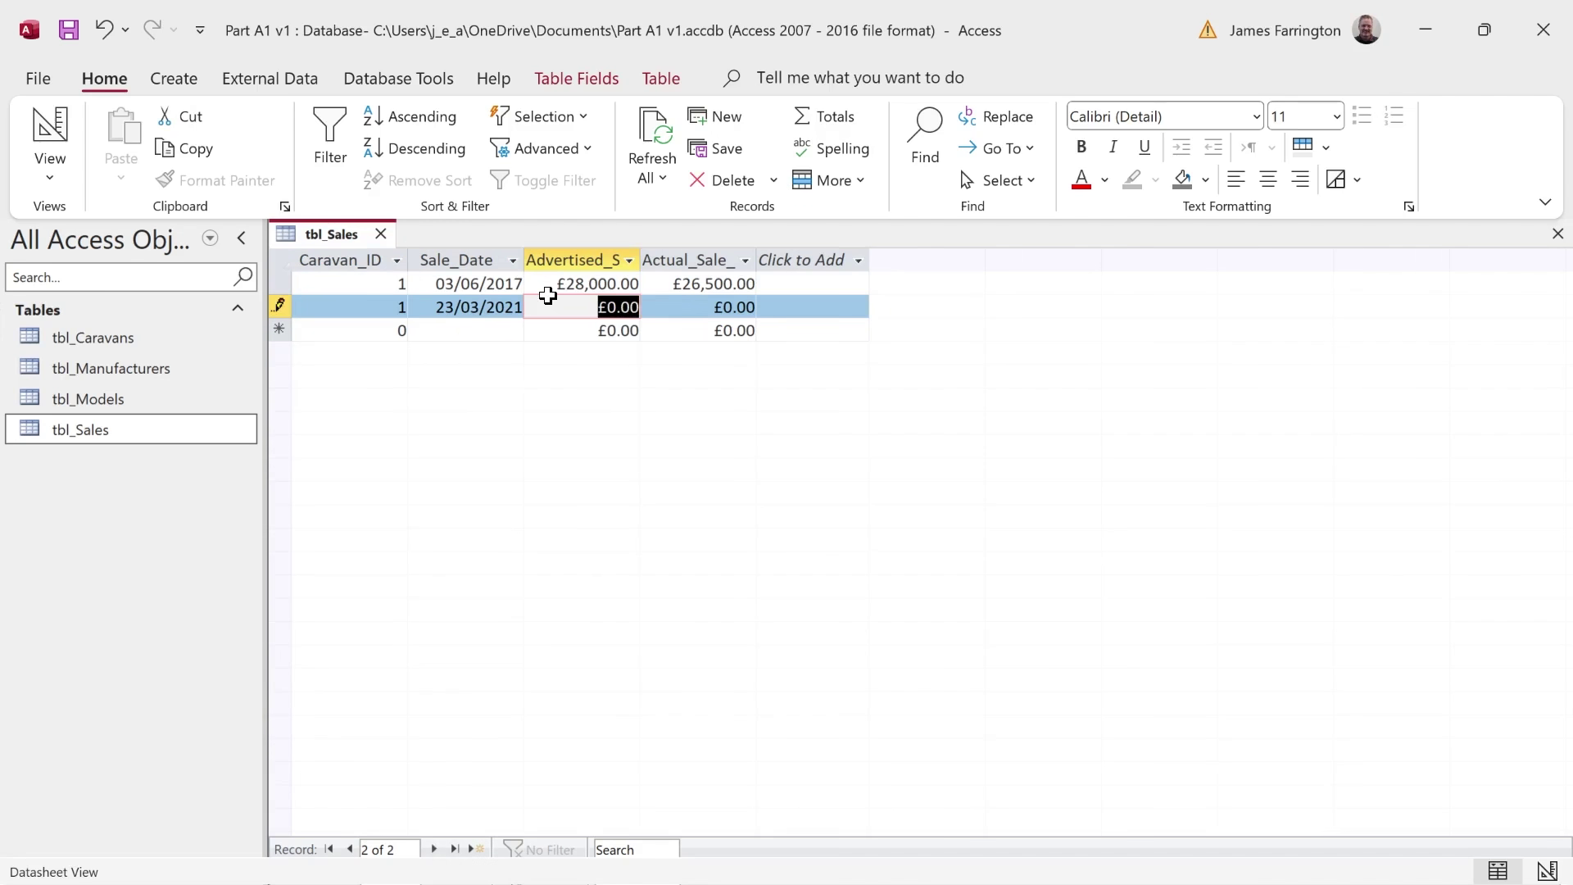
{"action": "type", "text": "25,000"}
{"action": "key", "text": "Tab"}
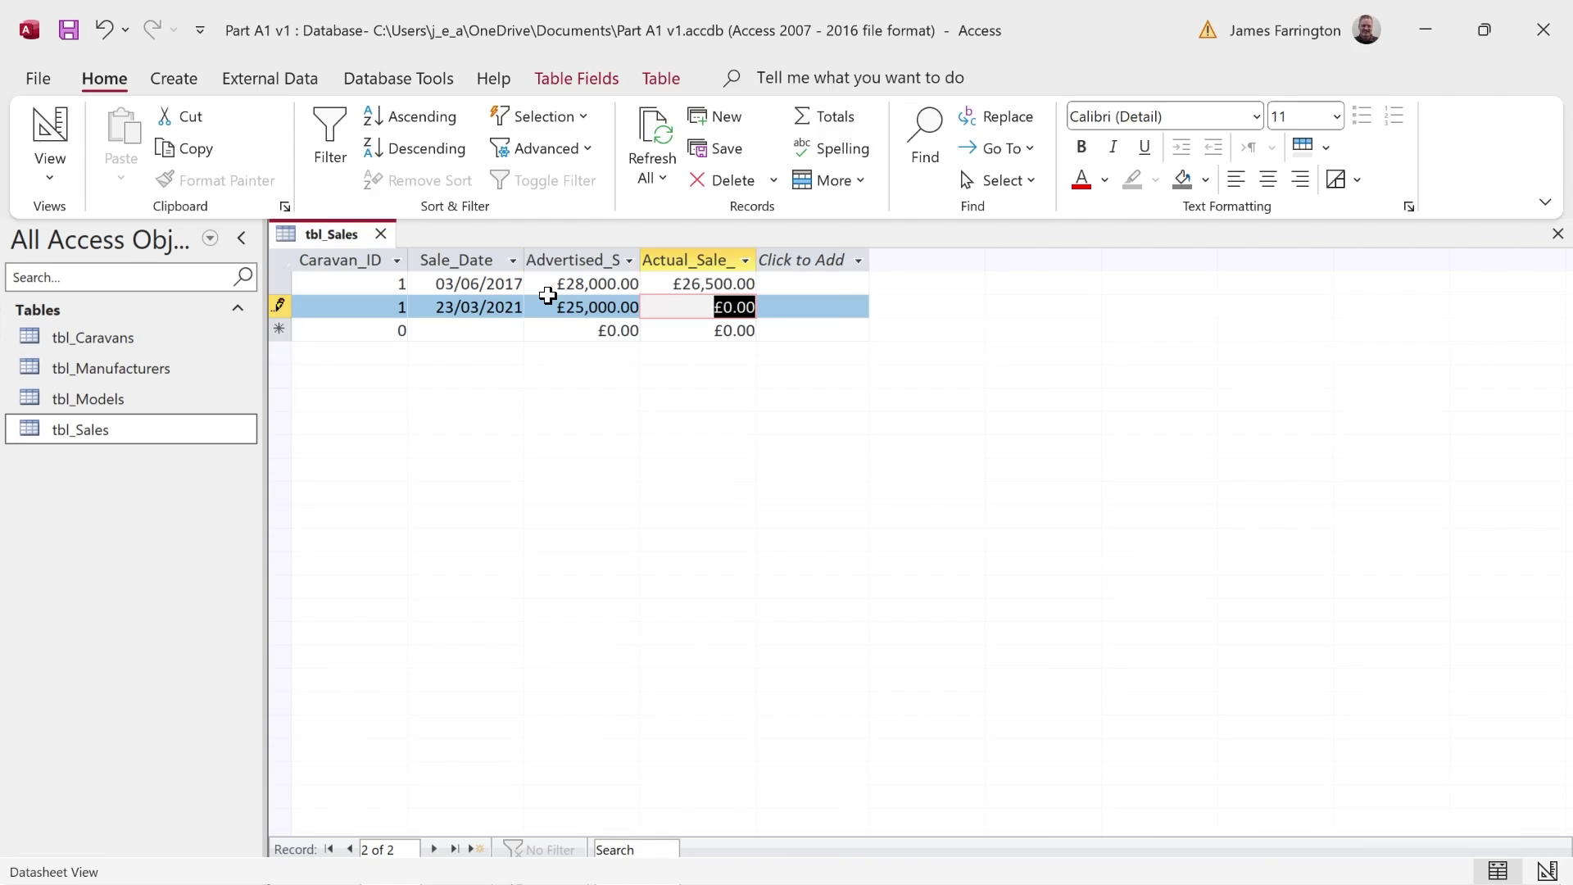
{"action": "type", "text": "250,000"}
{"action": "key", "text": "Down"}
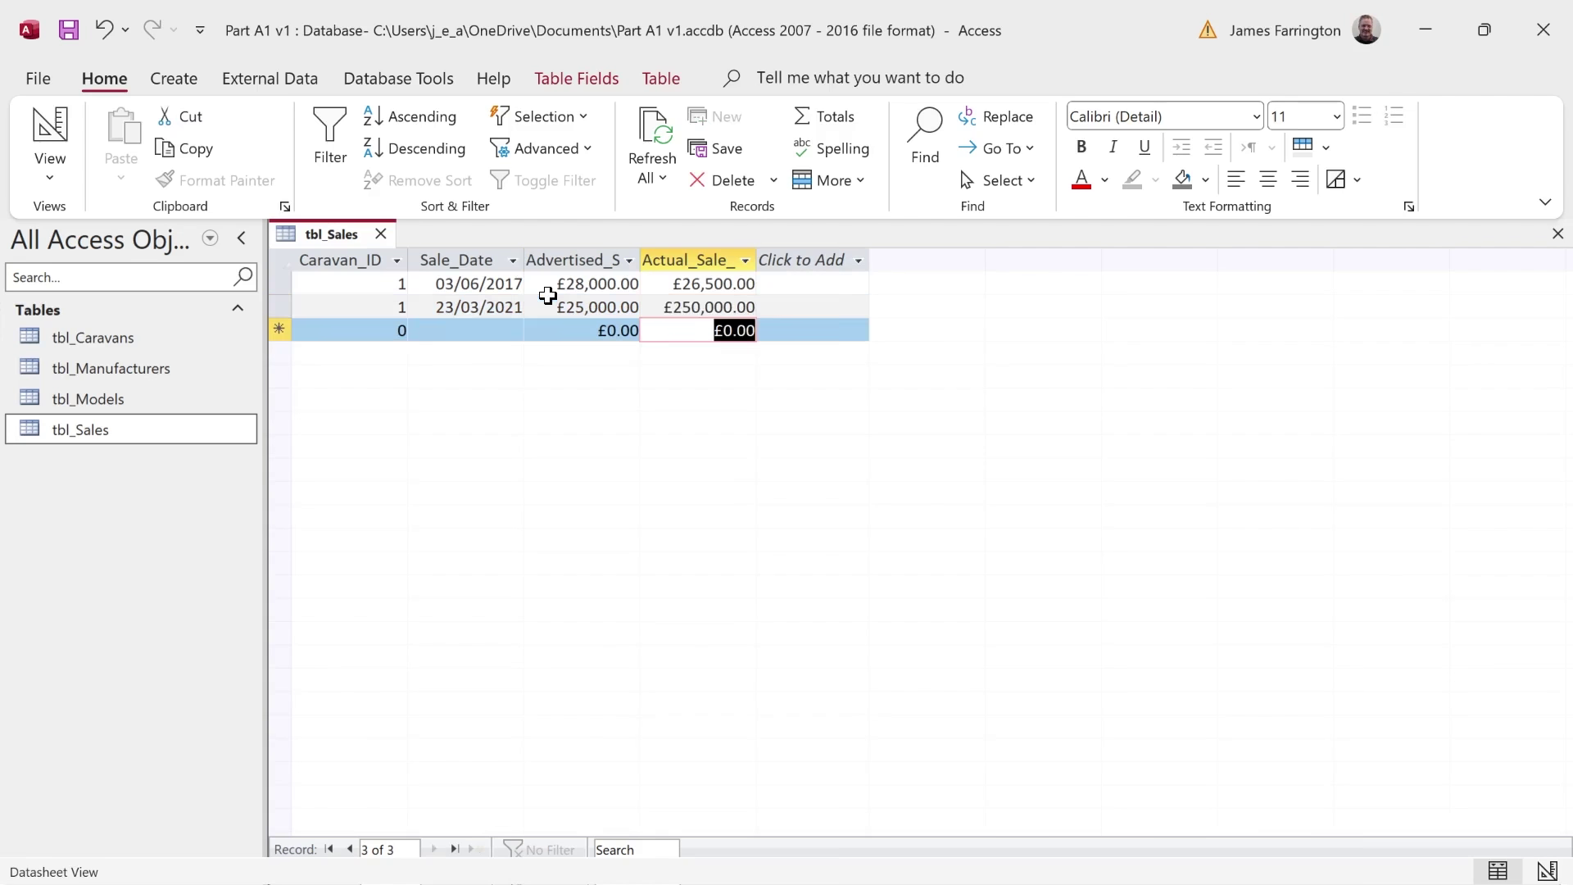
{"action": "key", "text": "Up"}
{"action": "type", "text": "25000"}
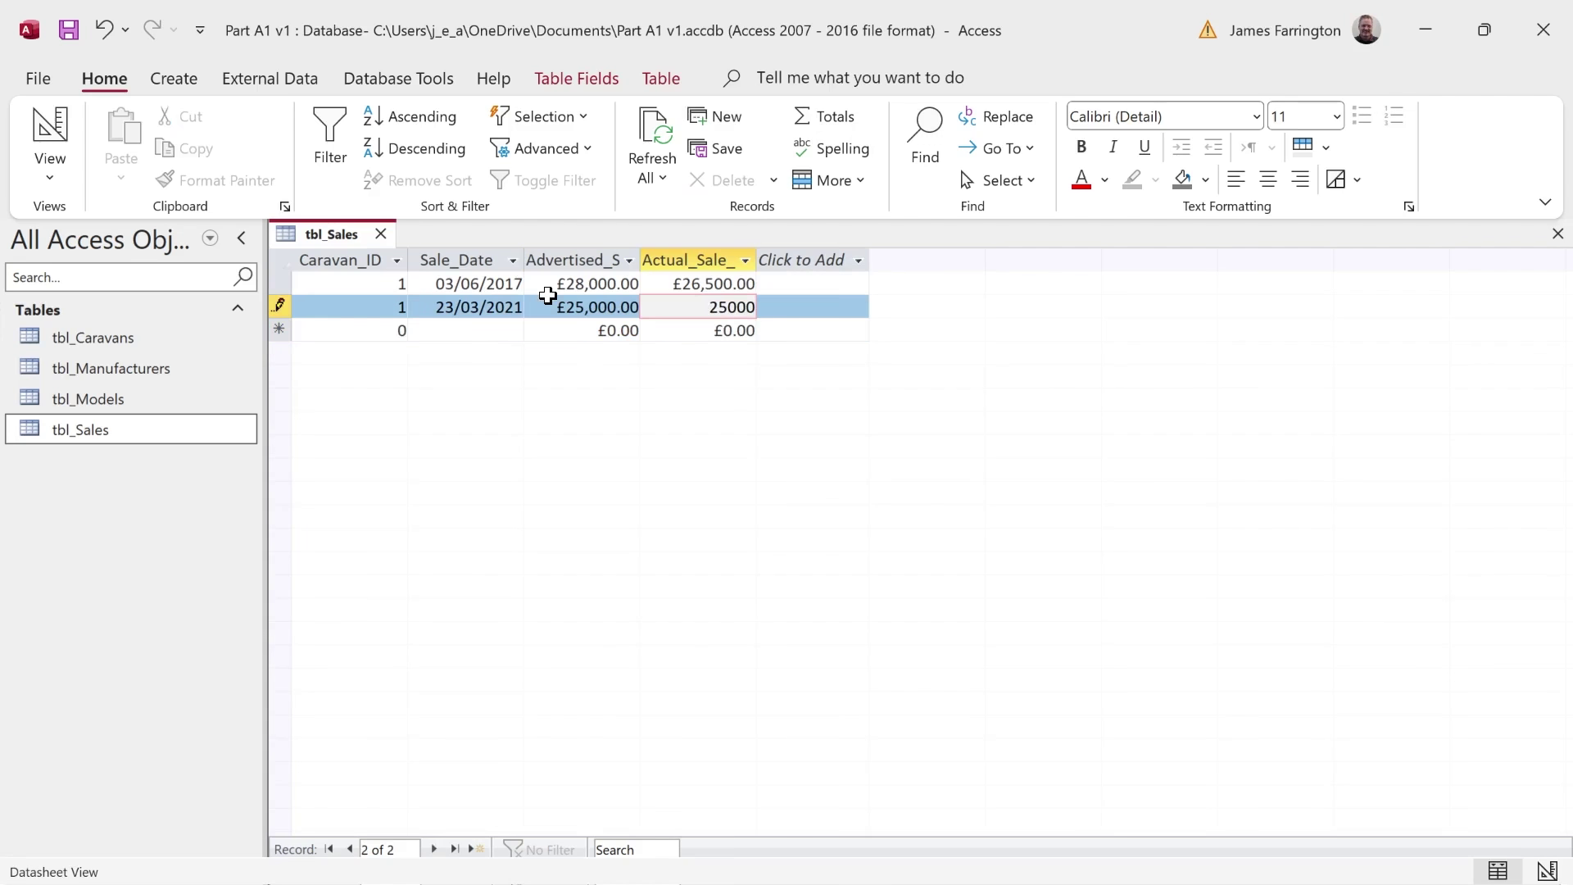
{"action": "key", "text": "Down"}
- Start the third sale record with Caravan_ID 2
{"action": "key", "text": "Home"}
{"action": "type", "text": "2"}
{"action": "key", "text": "Tab"}
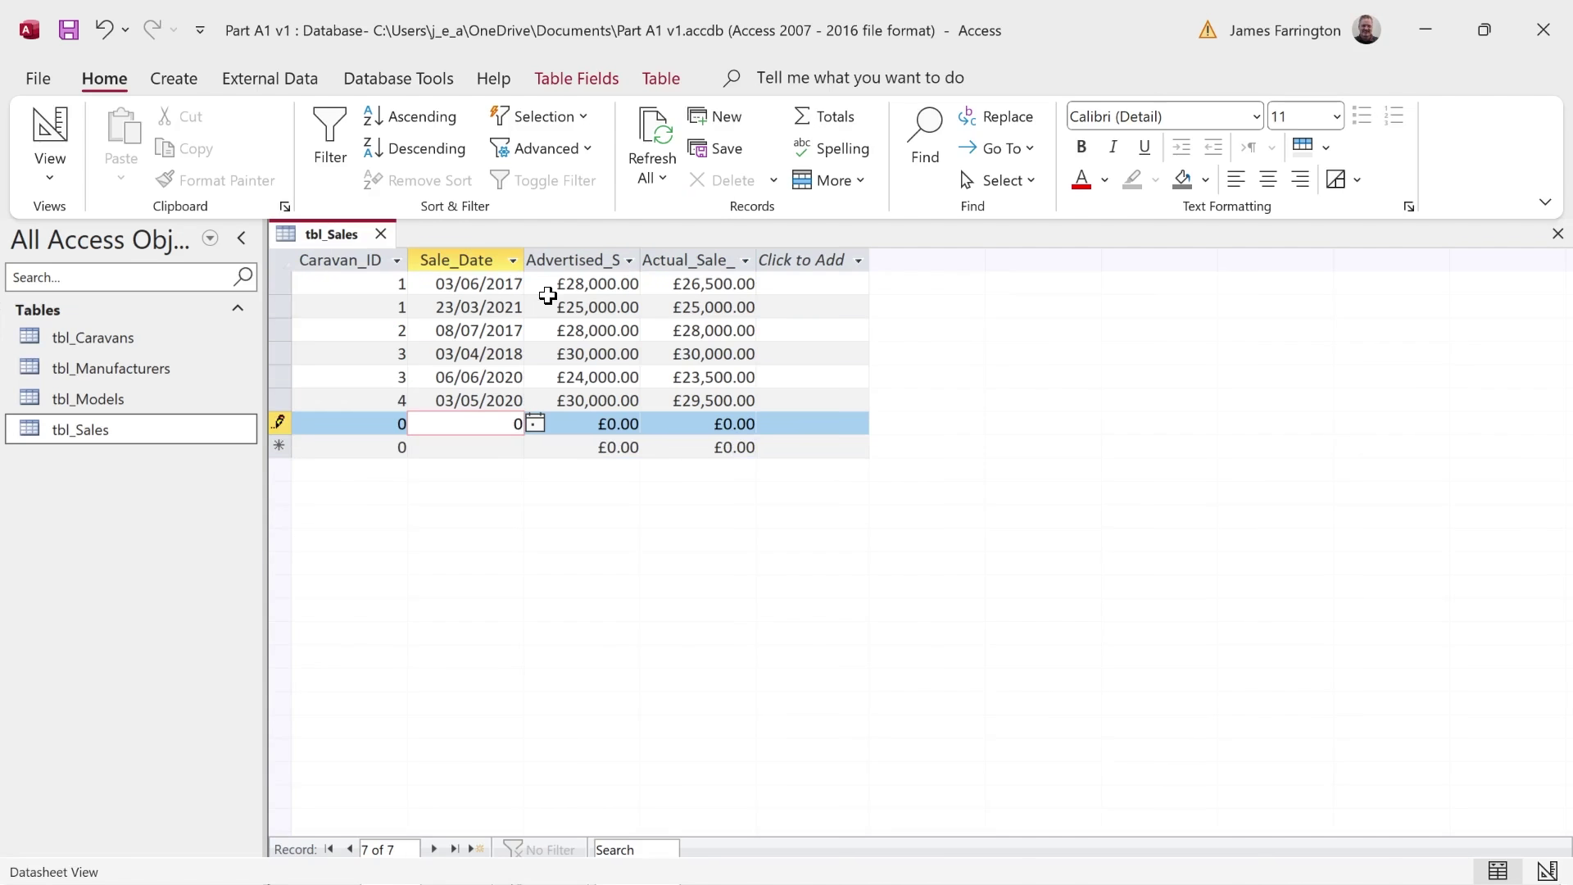
- Fill in the seventh sale record with sale date 07/06/2020 and advertised and actual sale prices of £35,000
{"action": "type", "text": "07/06/2020"}
{"action": "key", "text": "Tab"}
{"action": "type", "text": "35"}
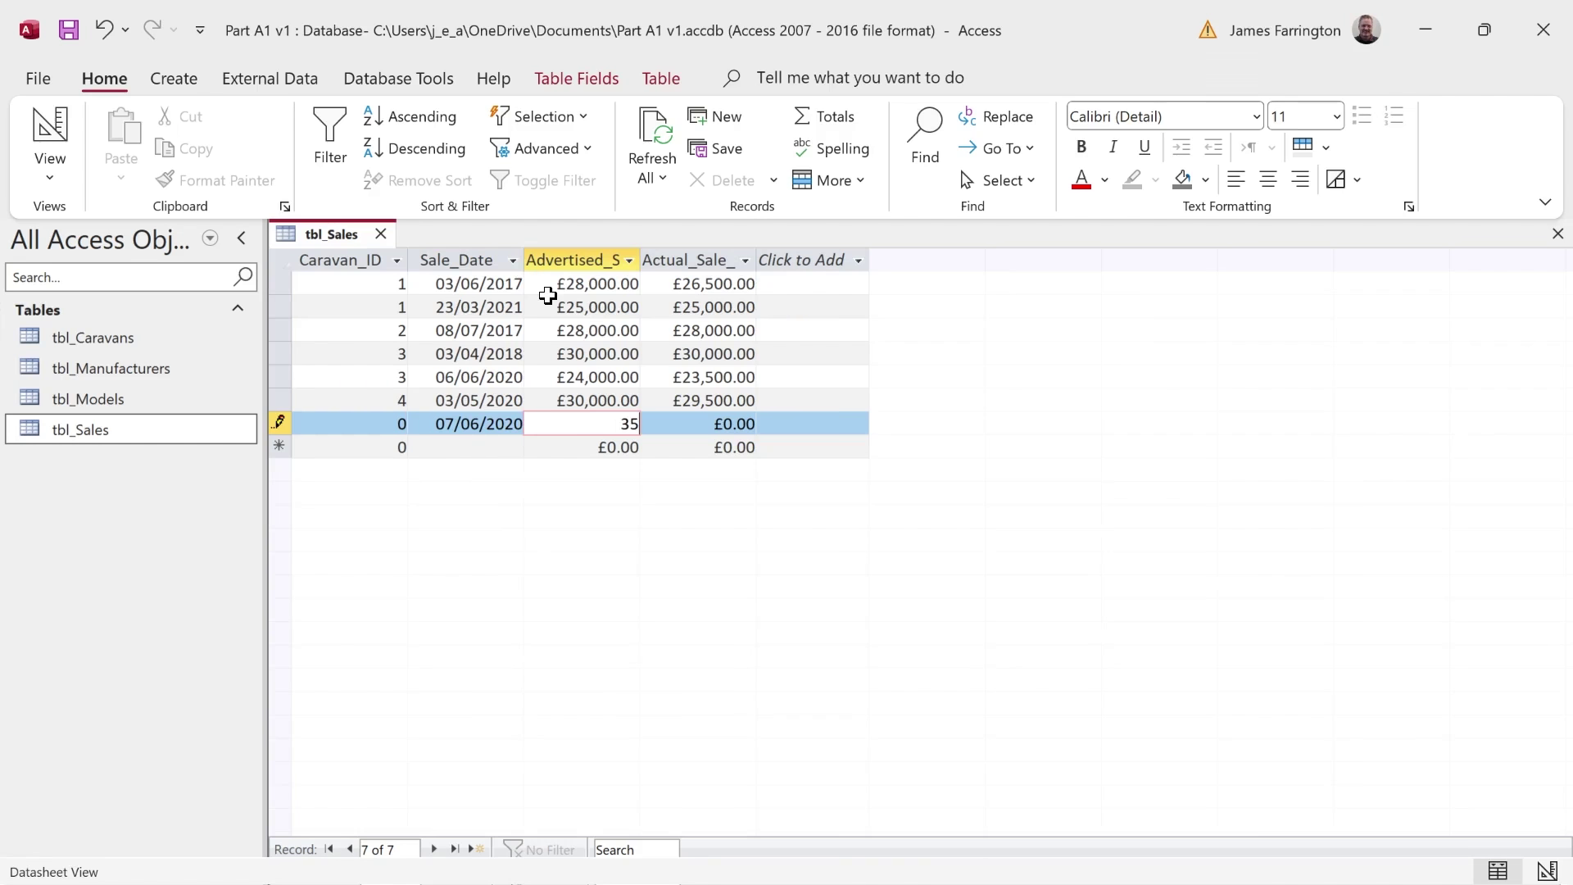
{"action": "type", "text": "000"}
{"action": "key", "text": "Tab"}
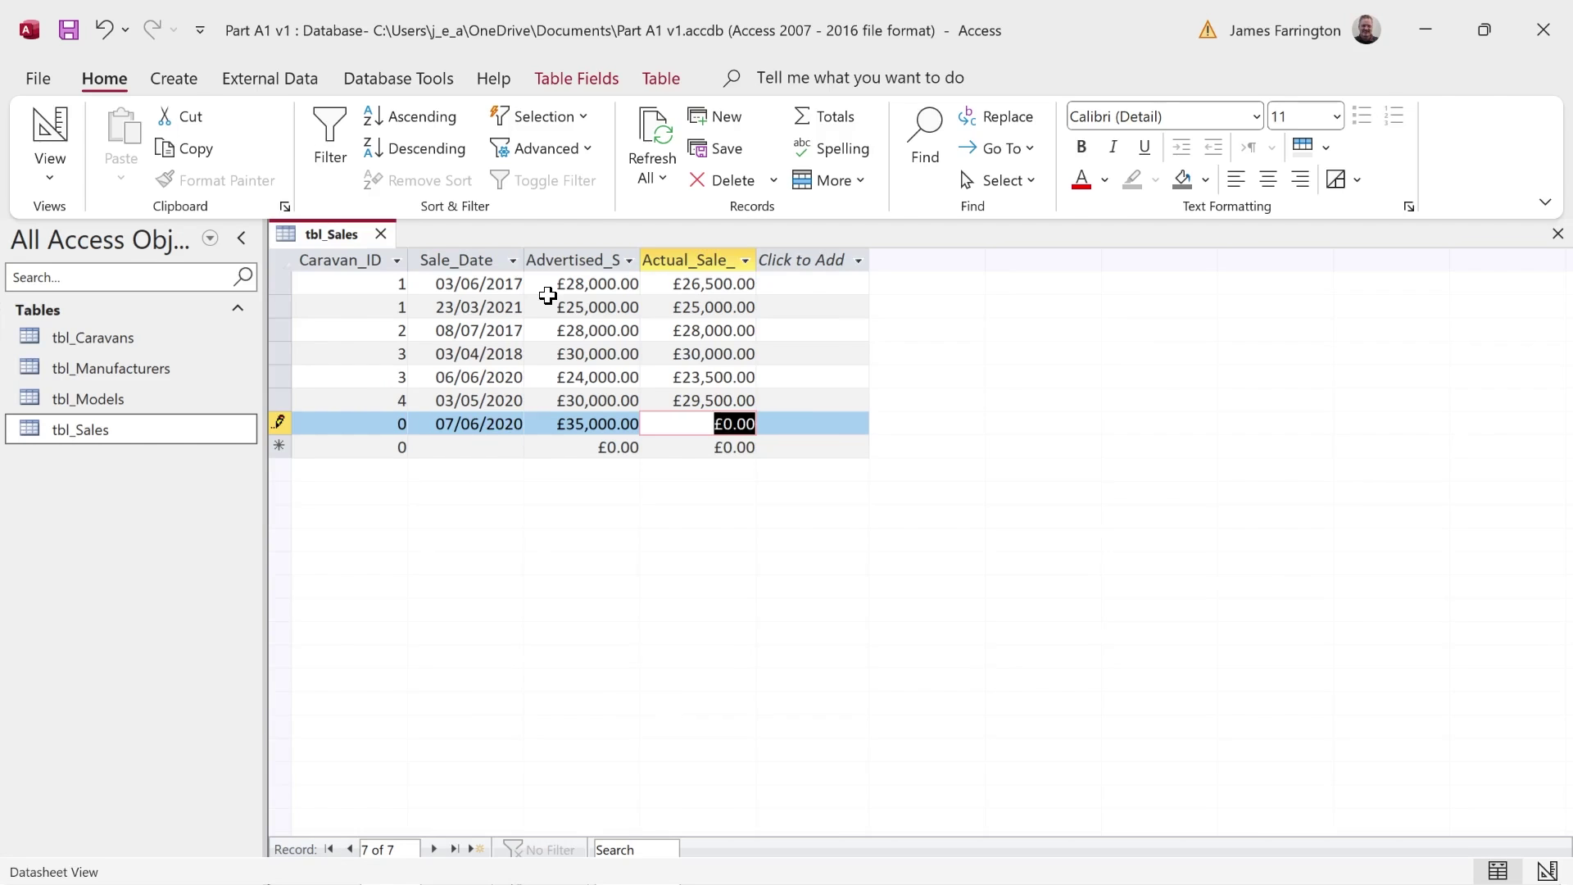
{"action": "type", "text": "350000"}
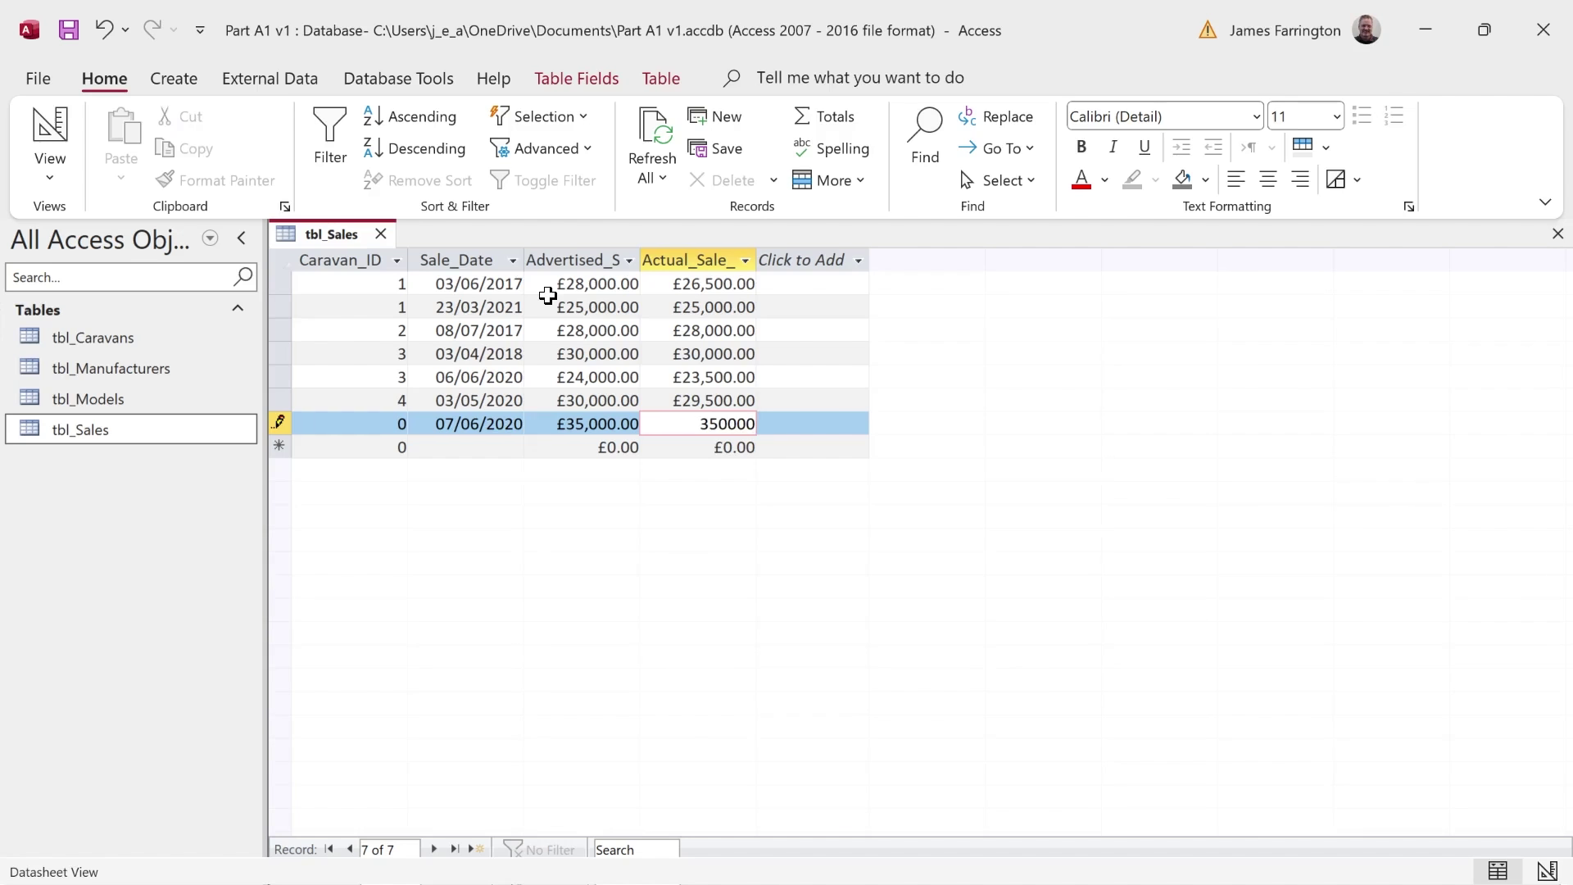
{"action": "key", "text": "Tab"}
{"action": "key", "text": "Return"}
- Set the Caravan_ID of the seventh sale record to 5 and save the record
{"action": "key", "text": "shift+Tab"}
{"action": "key", "text": "shift+Tab"}
{"action": "key", "text": "shift+Tab"}
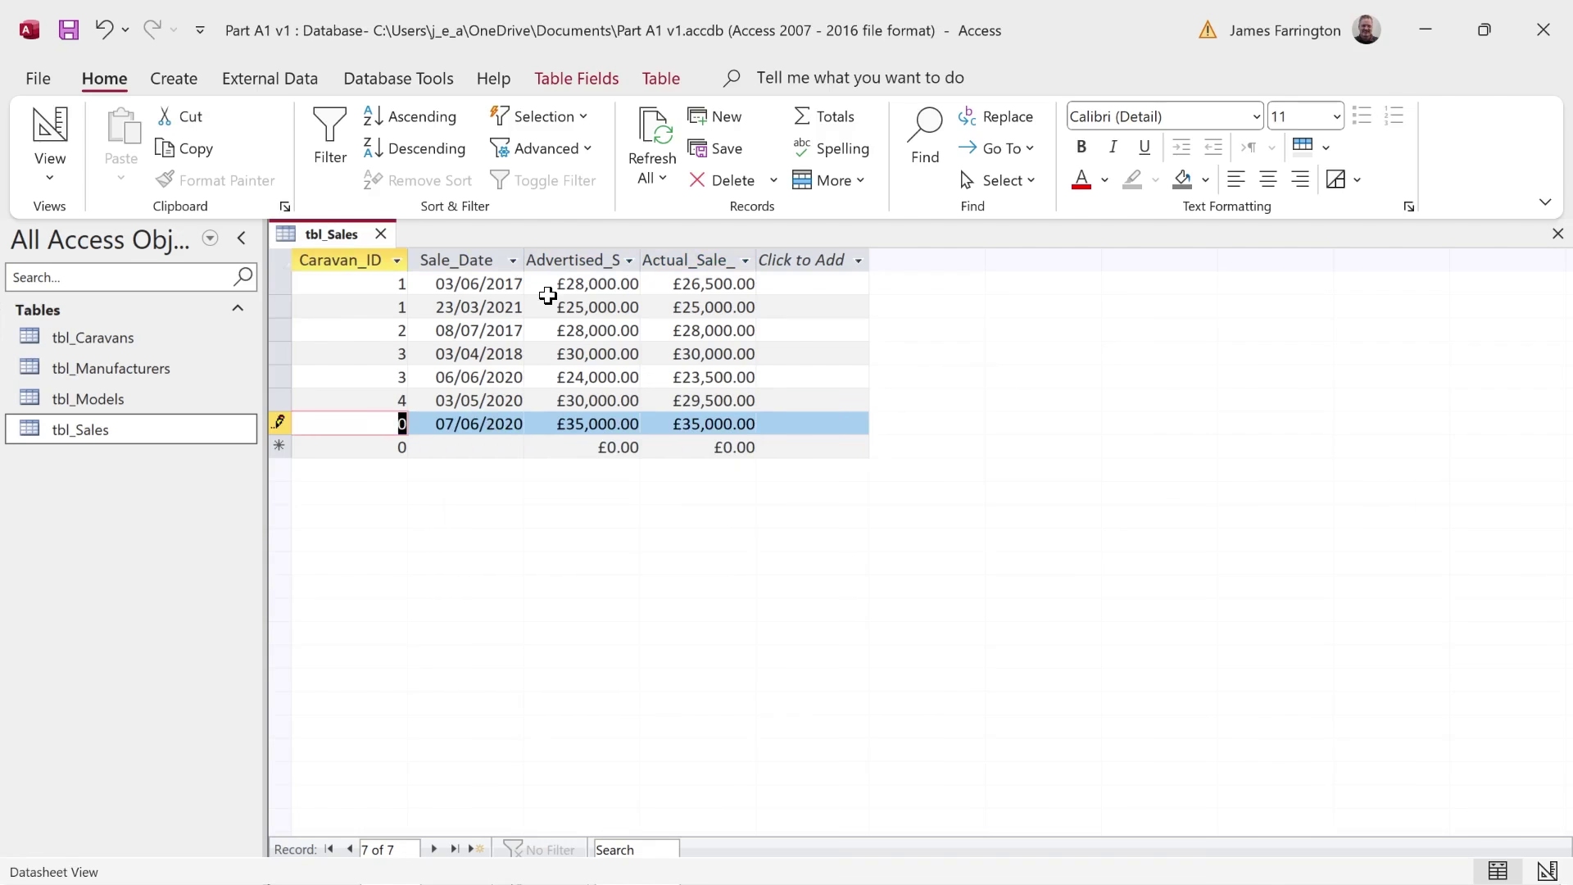
{"action": "type", "text": "5"}
{"action": "key", "text": "Tab"}
{"action": "key", "text": "Down"}
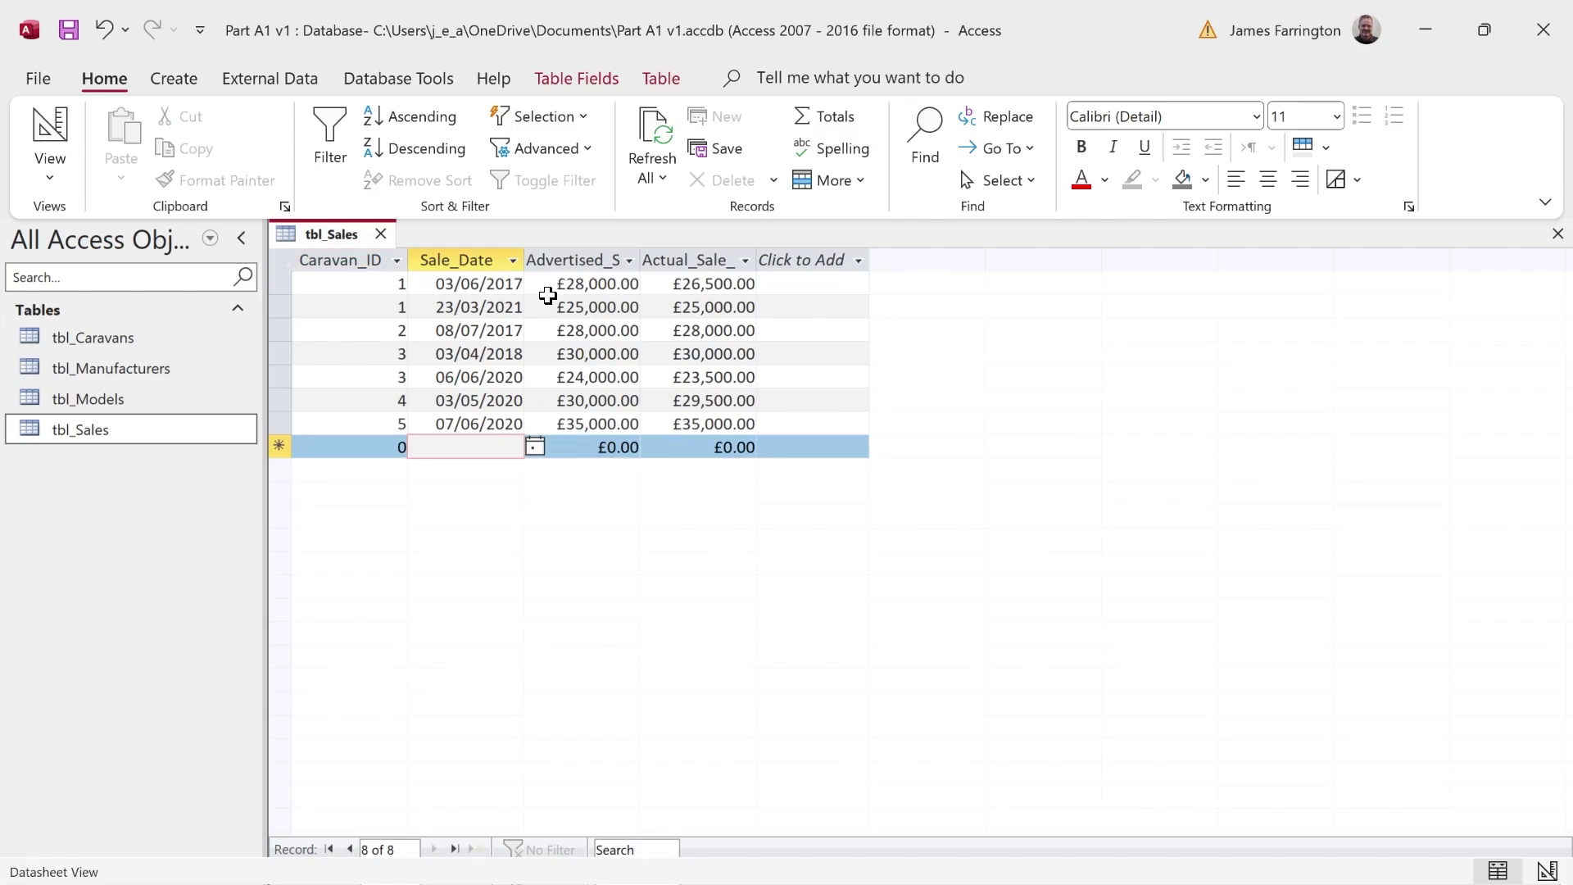
- Try to add another sale for Caravan_ID 5 dated 07/06/2020, with advertised price £35,000 and actual price £240,000
{"action": "key", "text": "shift+Tab"}
{"action": "type", "text": "5"}
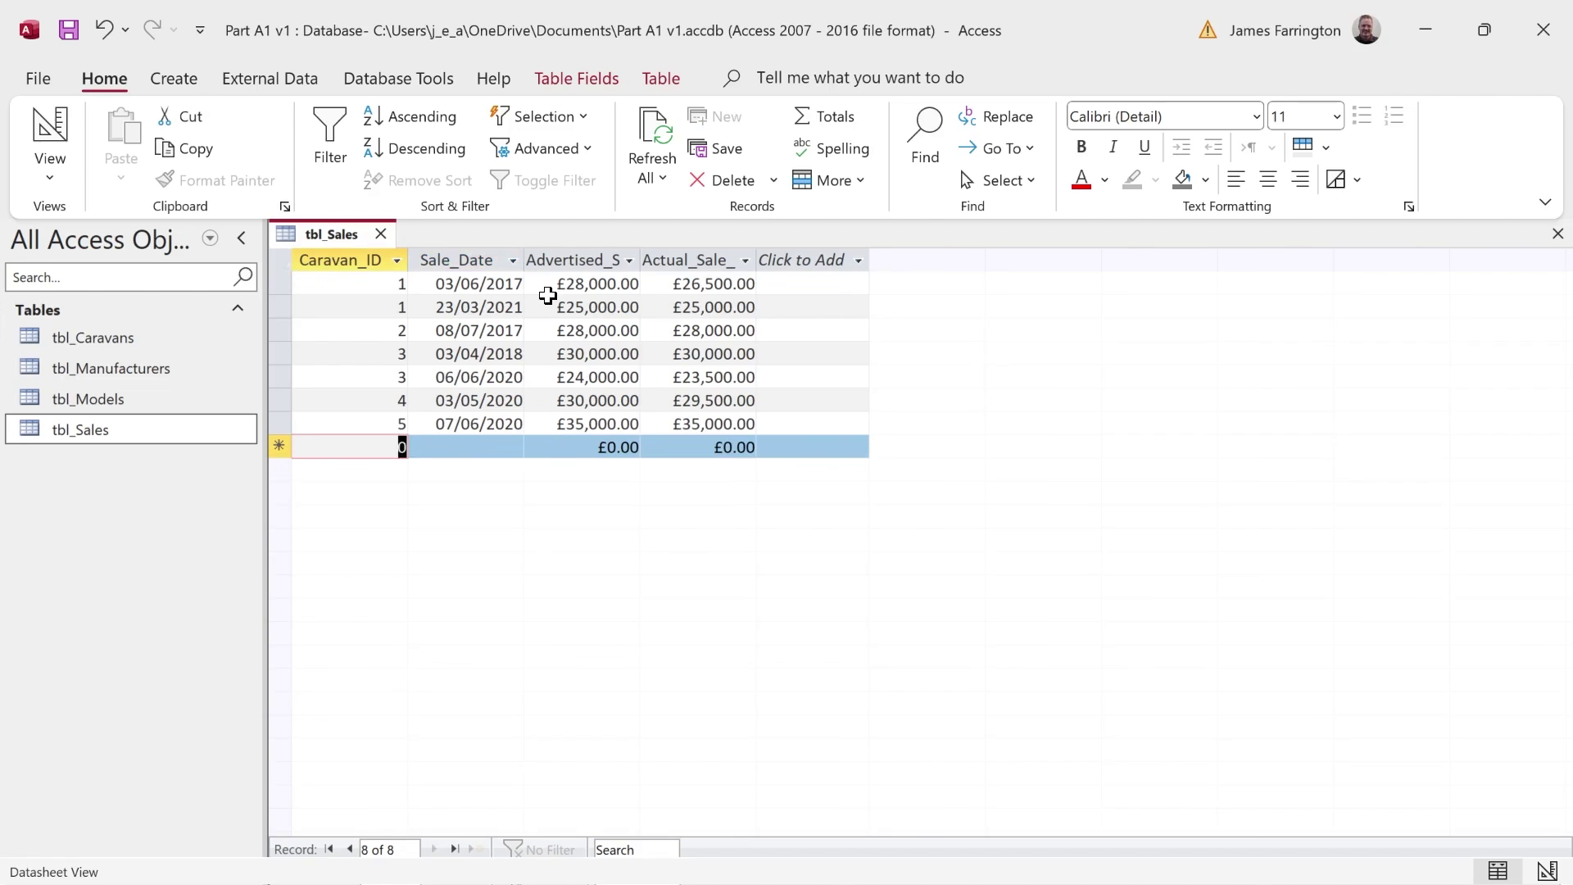
{"action": "key", "text": "Tab"}
{"action": "type", "text": "07/"}
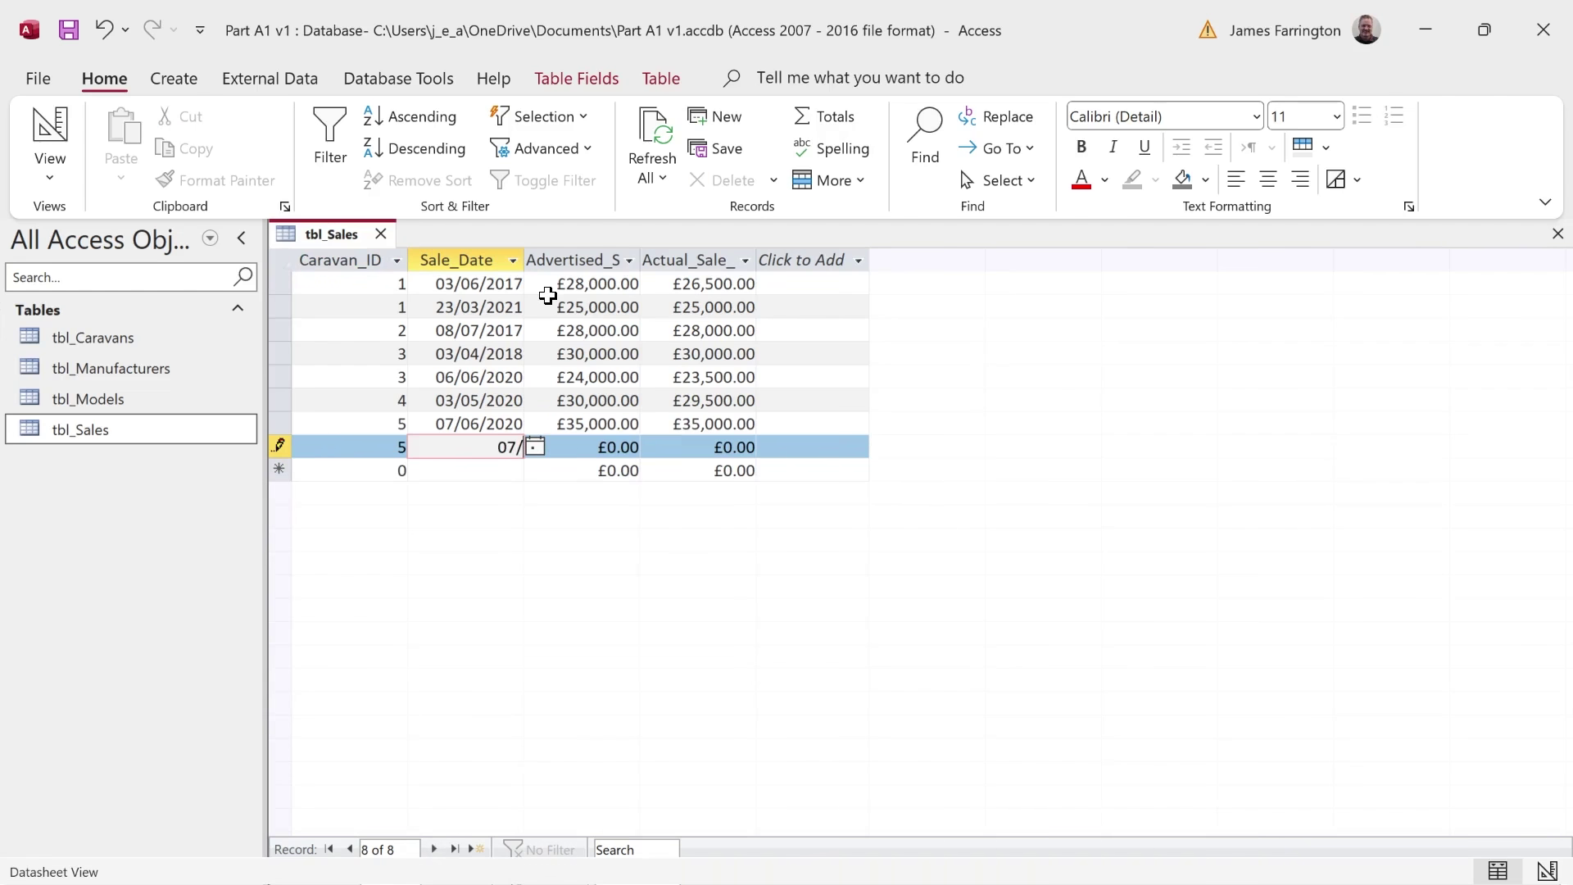
{"action": "type", "text": "06/2020"}
{"action": "key", "text": "Tab"}
{"action": "type", "text": "35"}
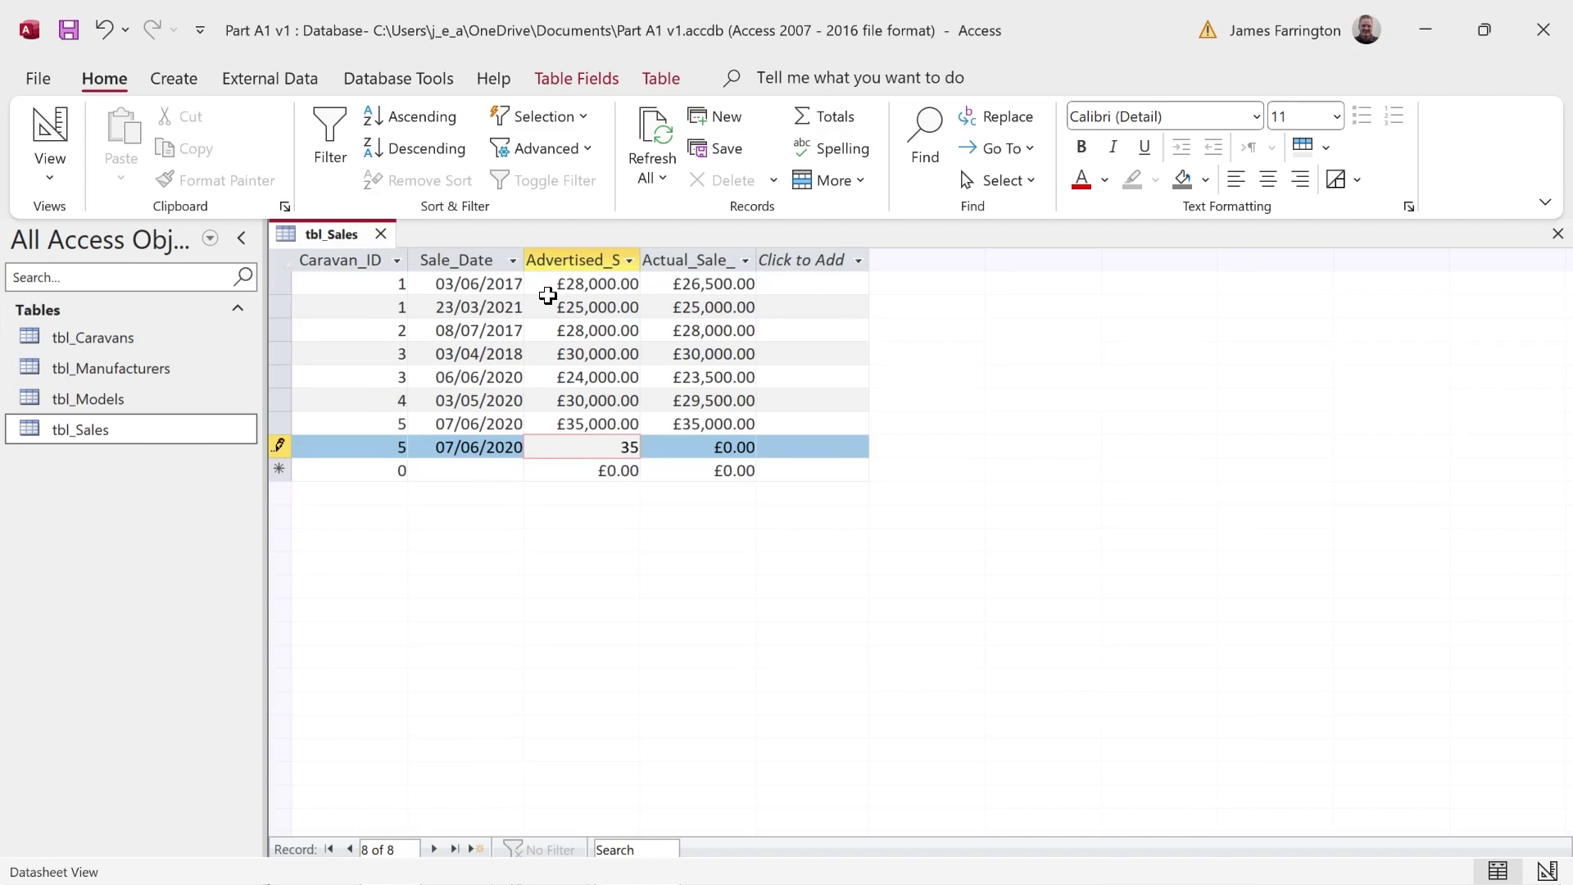
{"action": "type", "text": ",000"}
{"action": "key", "text": "Tab"}
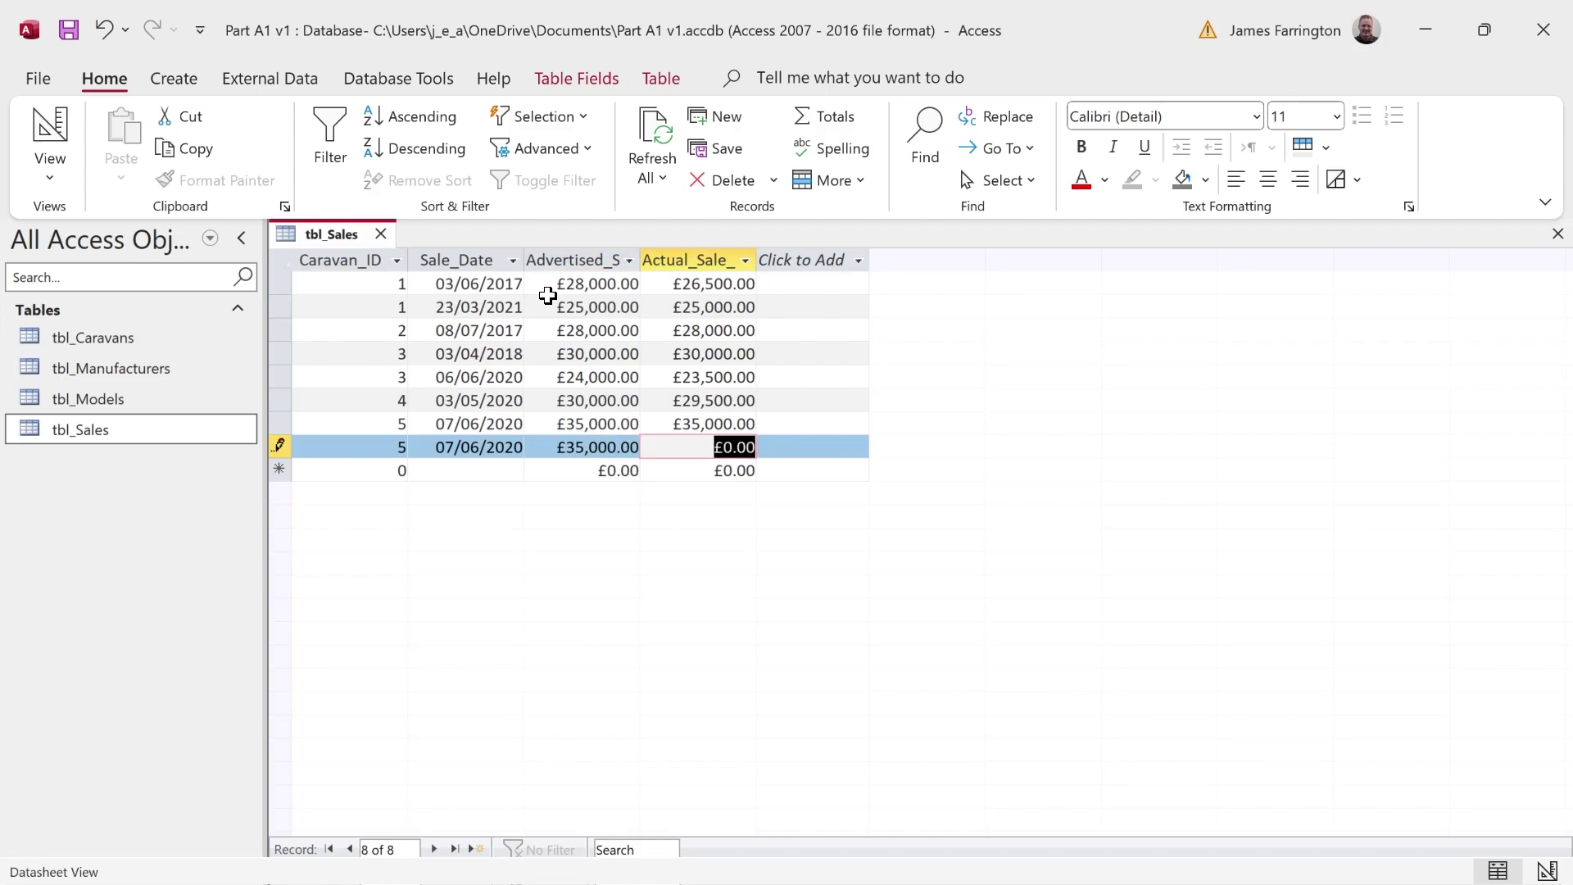
{"action": "type", "text": "240000"}
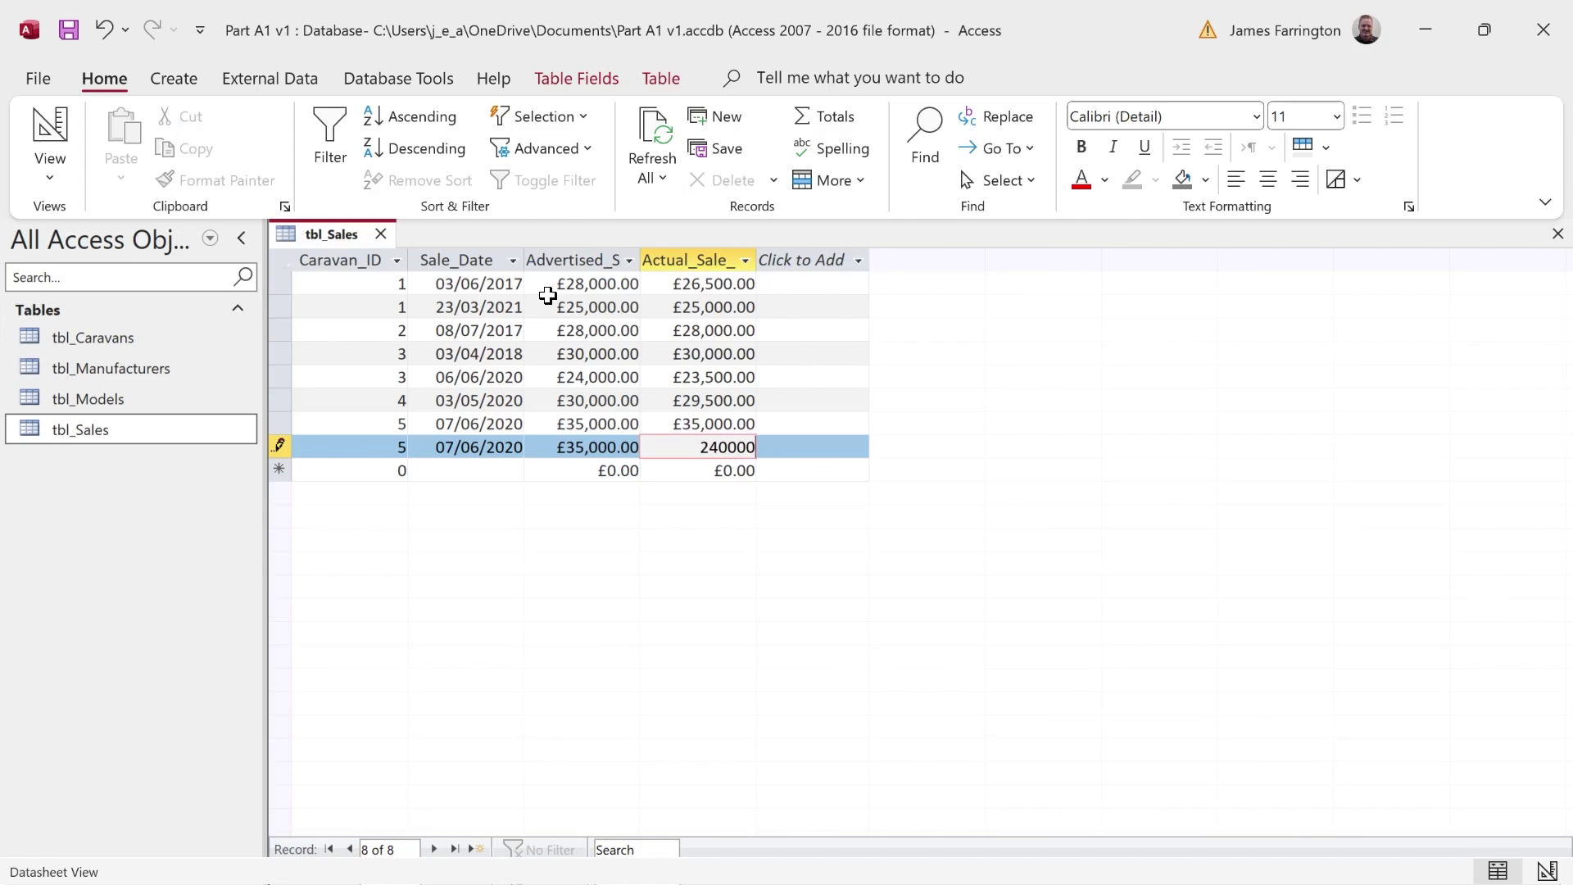
{"action": "key", "text": "Tab"}
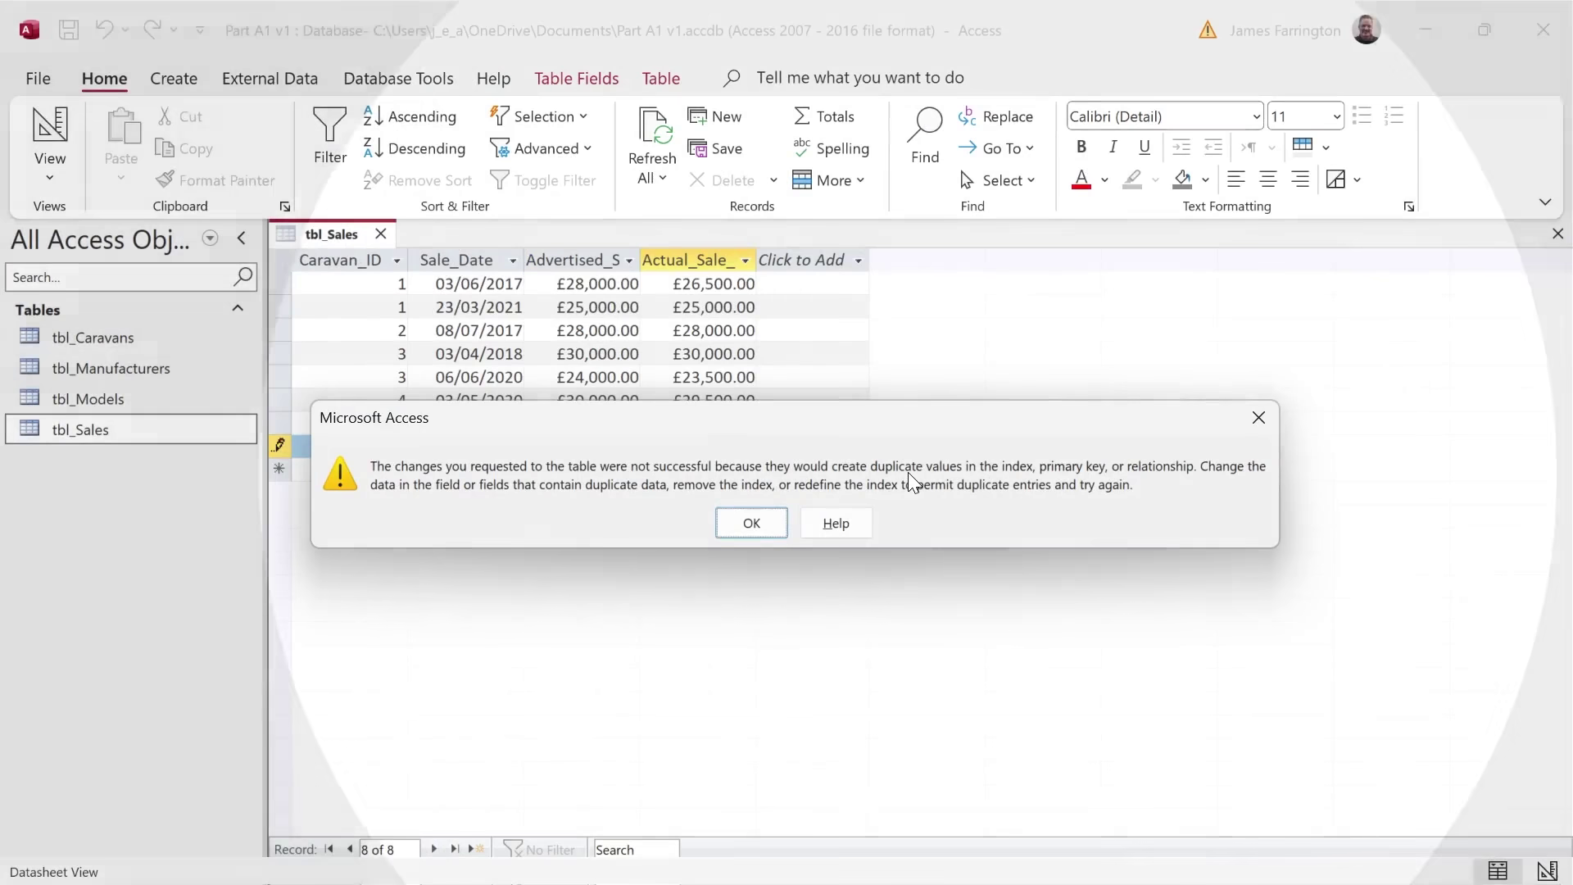
{"action": "left_click", "coordinate": [770, 518]}
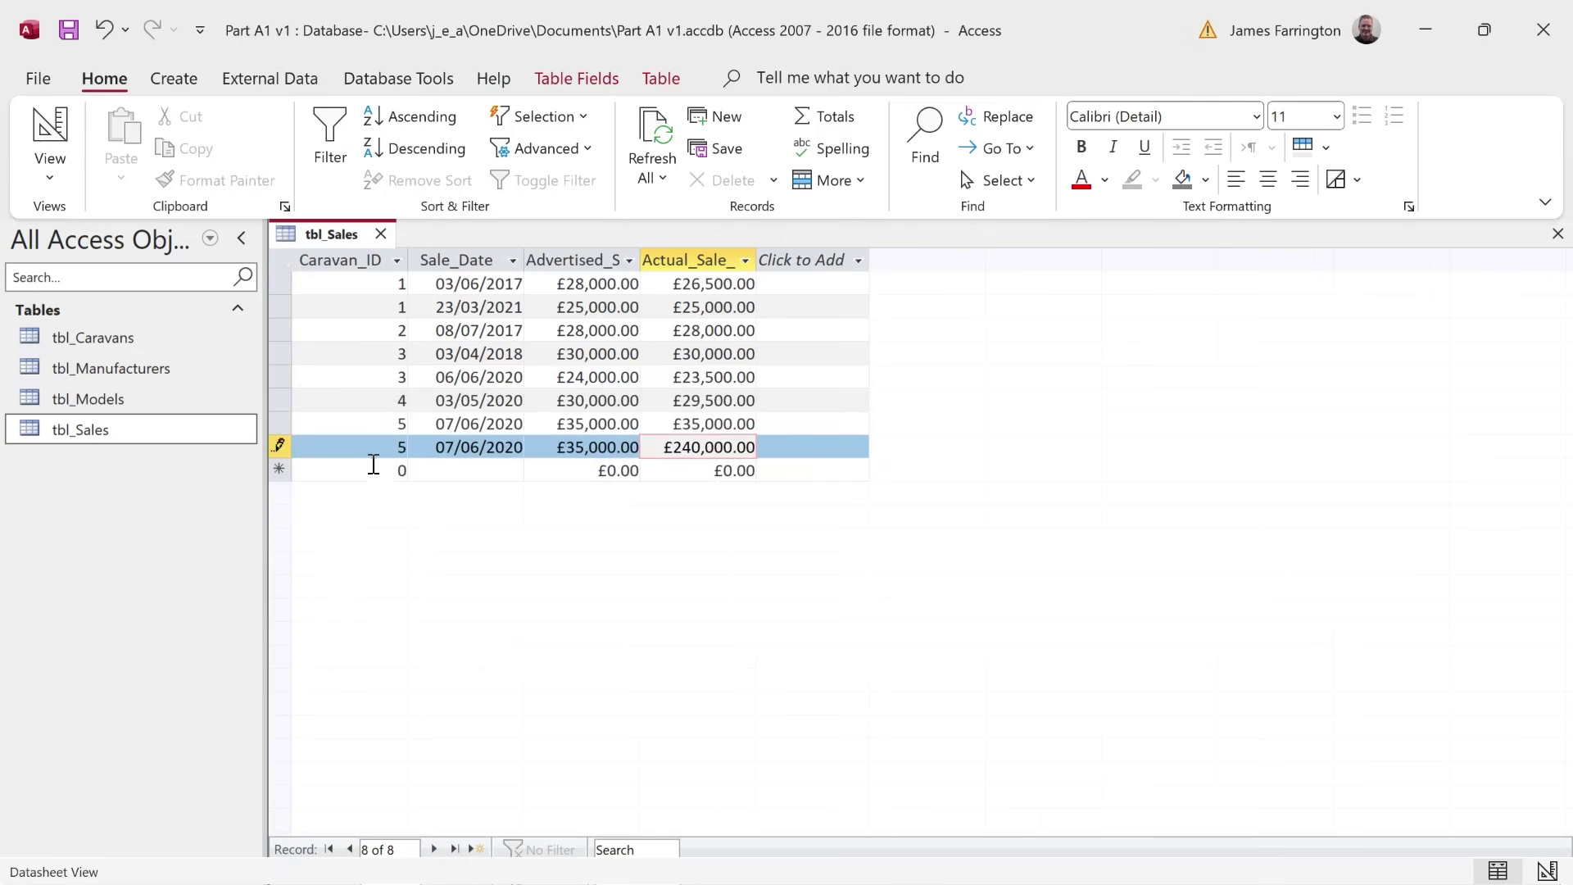
- Change the duplicate Caravan_ID 5 sale's date to 08/06/2020 and save the record
{"action": "left_click", "coordinate": [452, 450]}
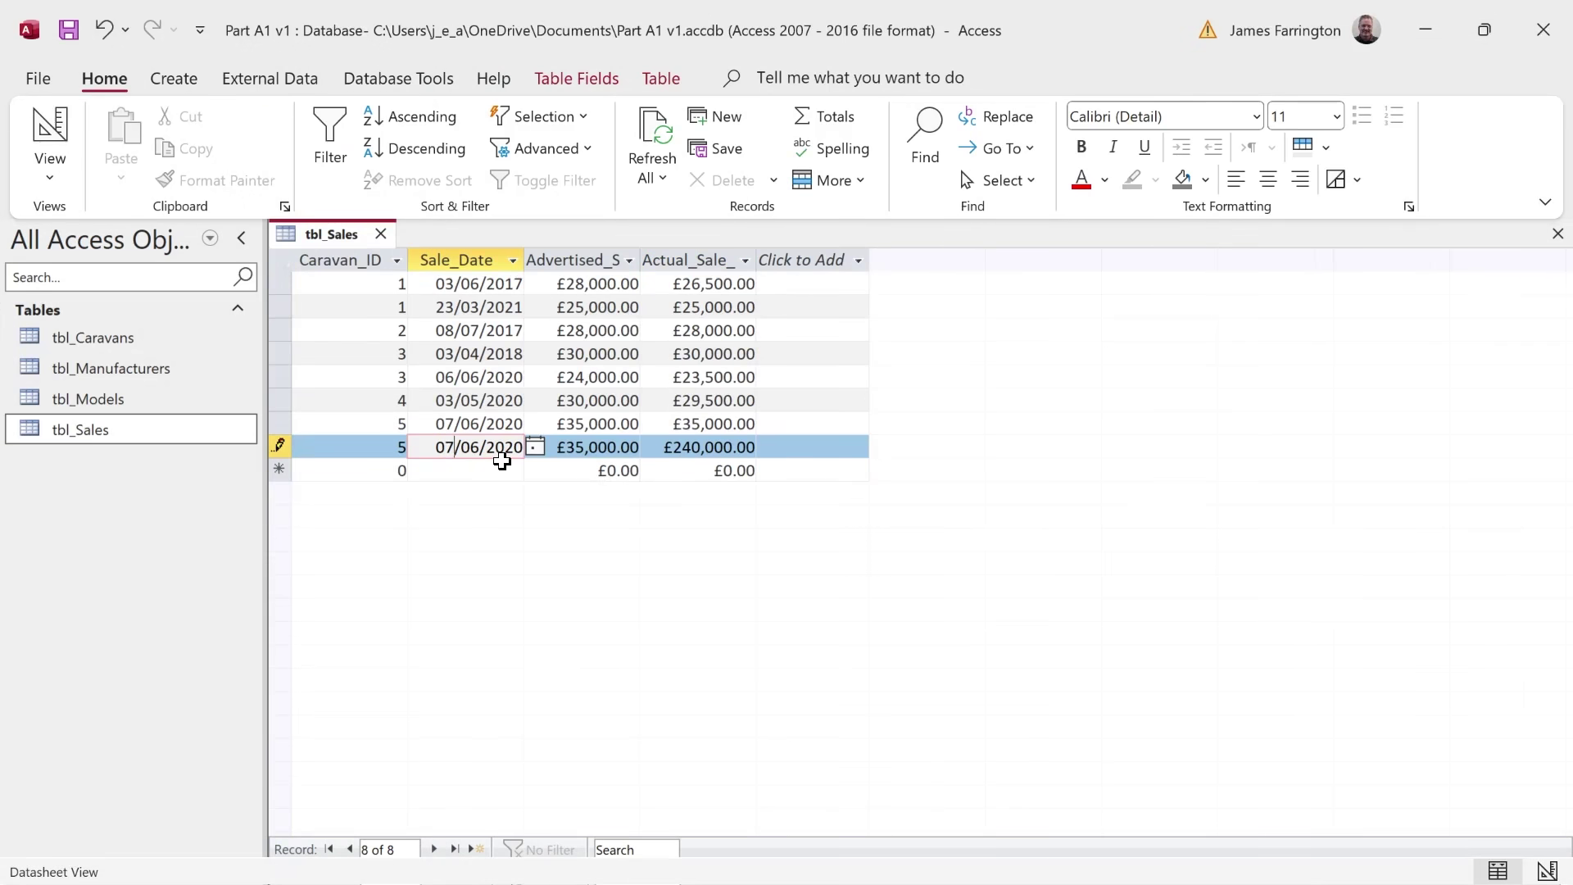
{"action": "key", "text": "BackSpace"}
{"action": "key", "text": "BackSpace"}
{"action": "type", "text": "08"}
{"action": "left_click", "coordinate": [576, 448]}
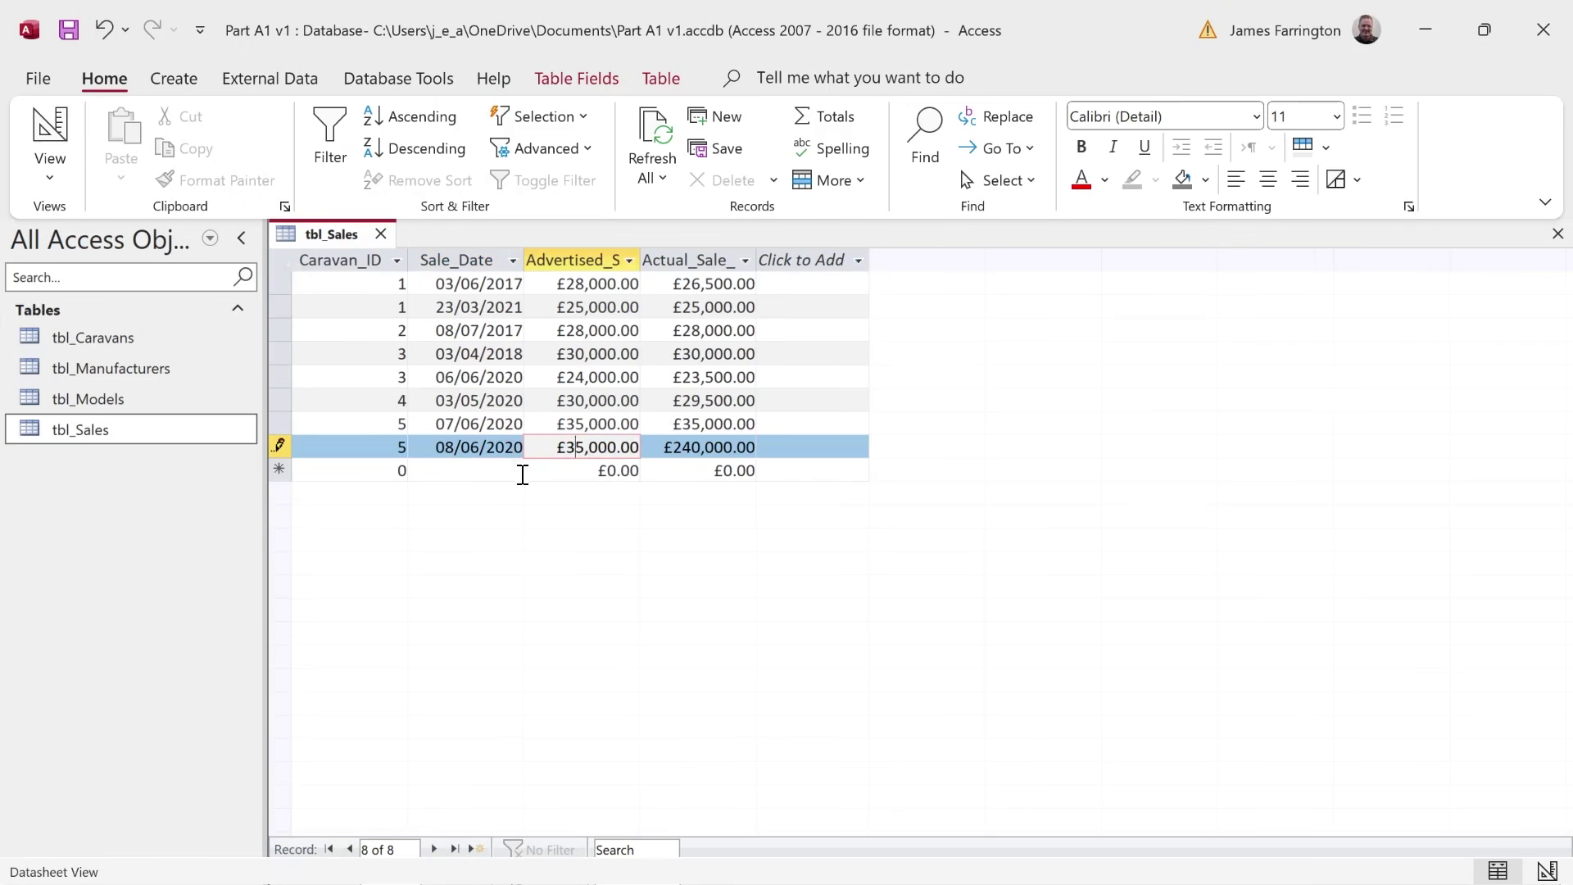
{"action": "left_click", "coordinate": [523, 474]}
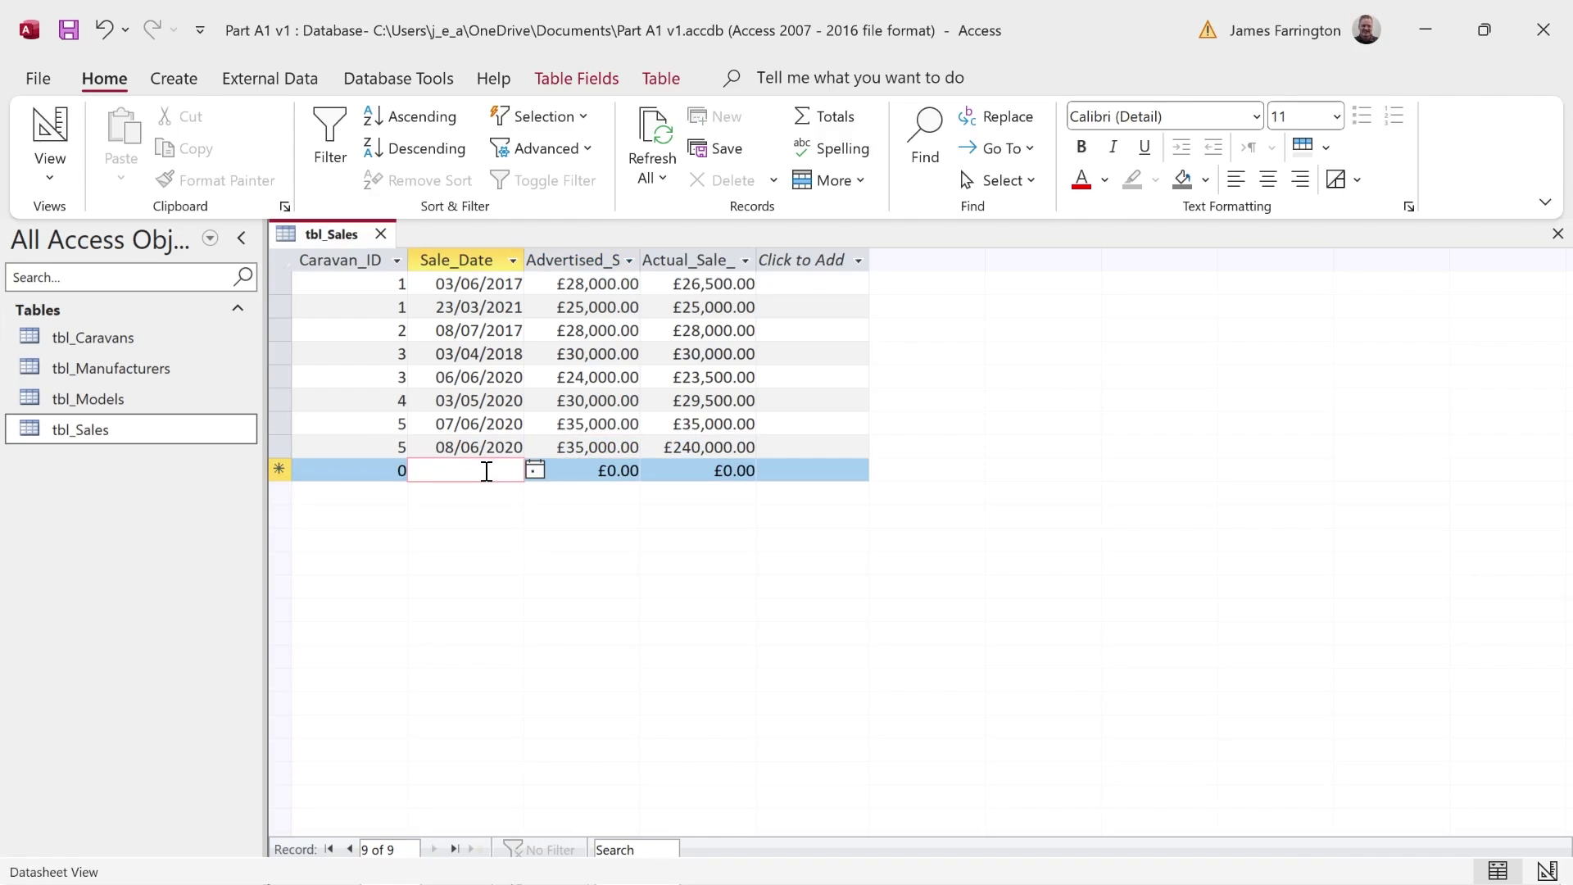
- Delete the test sale record for Caravan_ID 5 dated 08/06/2020
{"action": "right_click", "coordinate": [274, 450]}
{"action": "left_click", "coordinate": [367, 507]}
{"action": "left_click", "coordinate": [748, 541]}
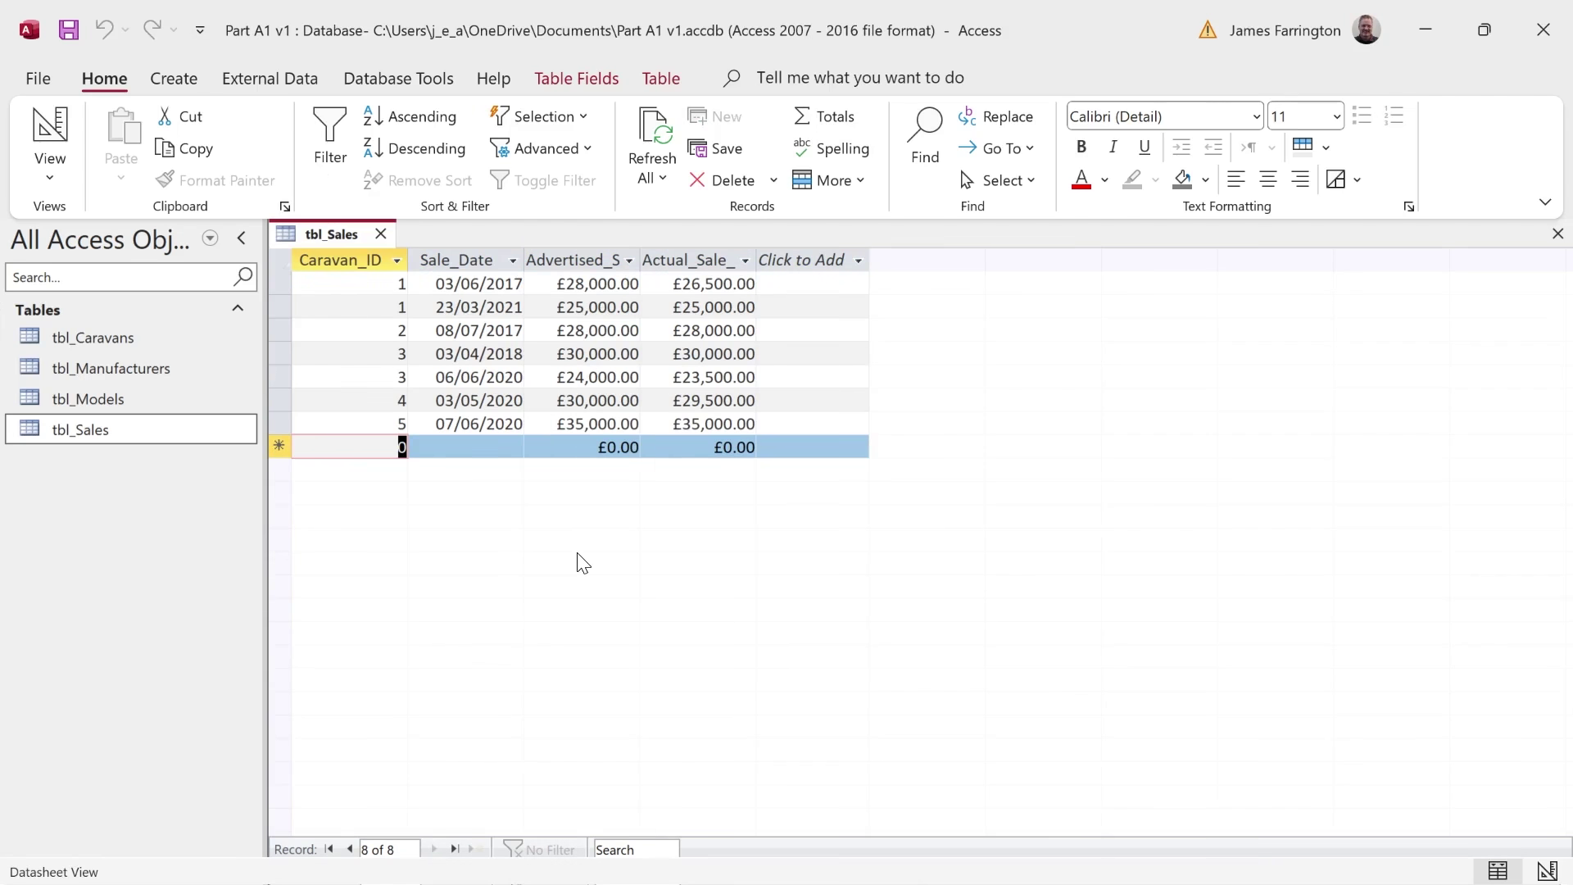
- Open tbl_Models, tbl_Manufacturers and tbl_Caravans alongside the sales table, and bring tbl_Manufacturers to the front
{"action": "double_click", "coordinate": [119, 397]}
{"action": "double_click", "coordinate": [111, 367]}
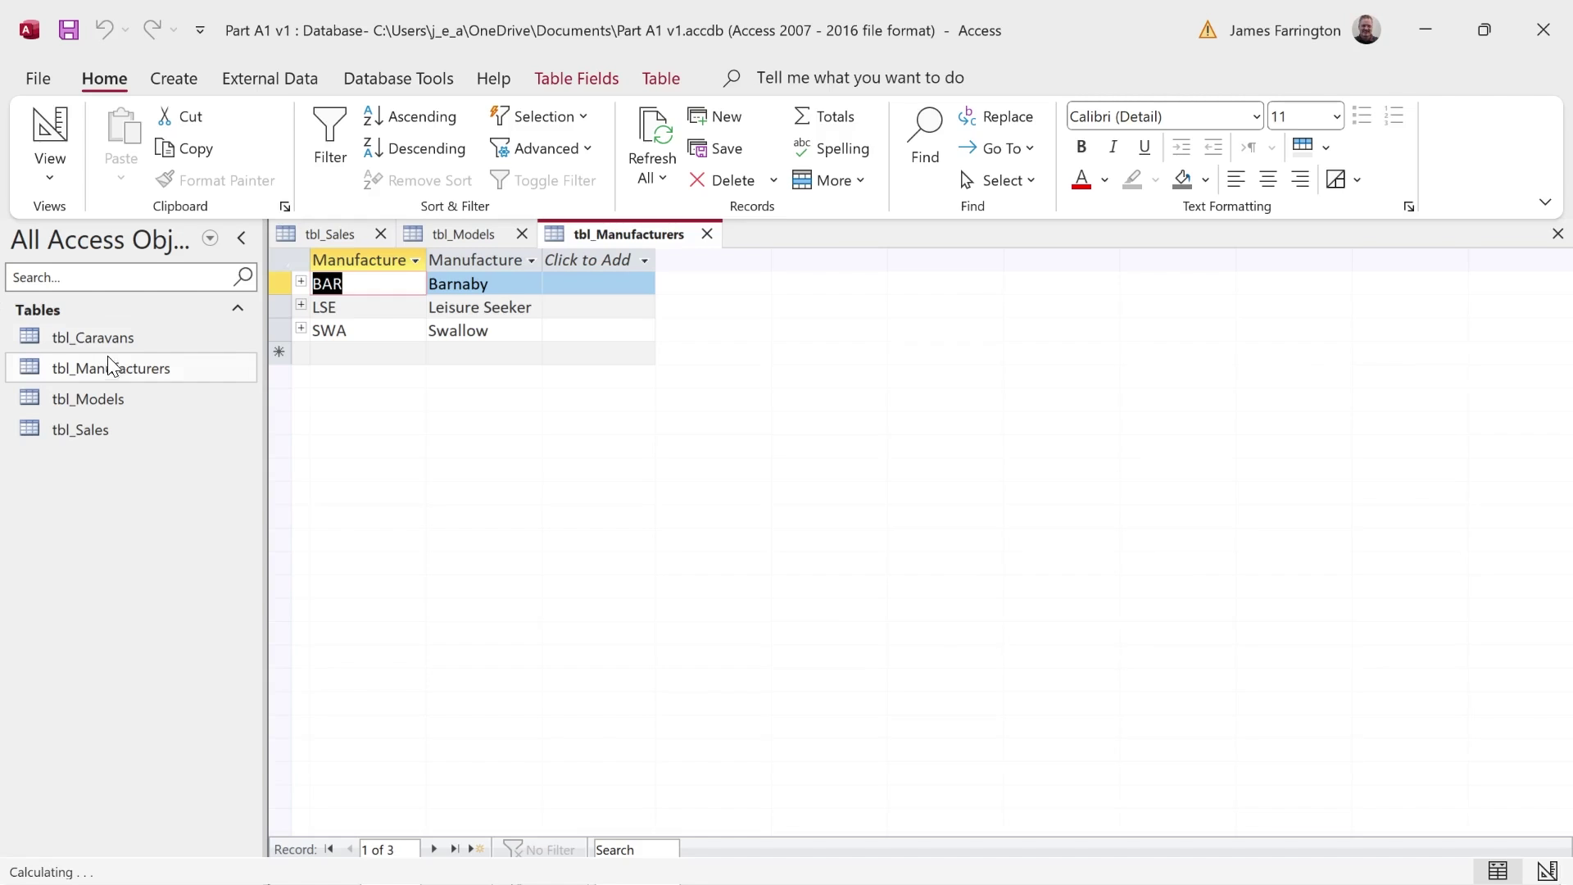
{"action": "double_click", "coordinate": [101, 337]}
{"action": "left_click", "coordinate": [586, 233]}
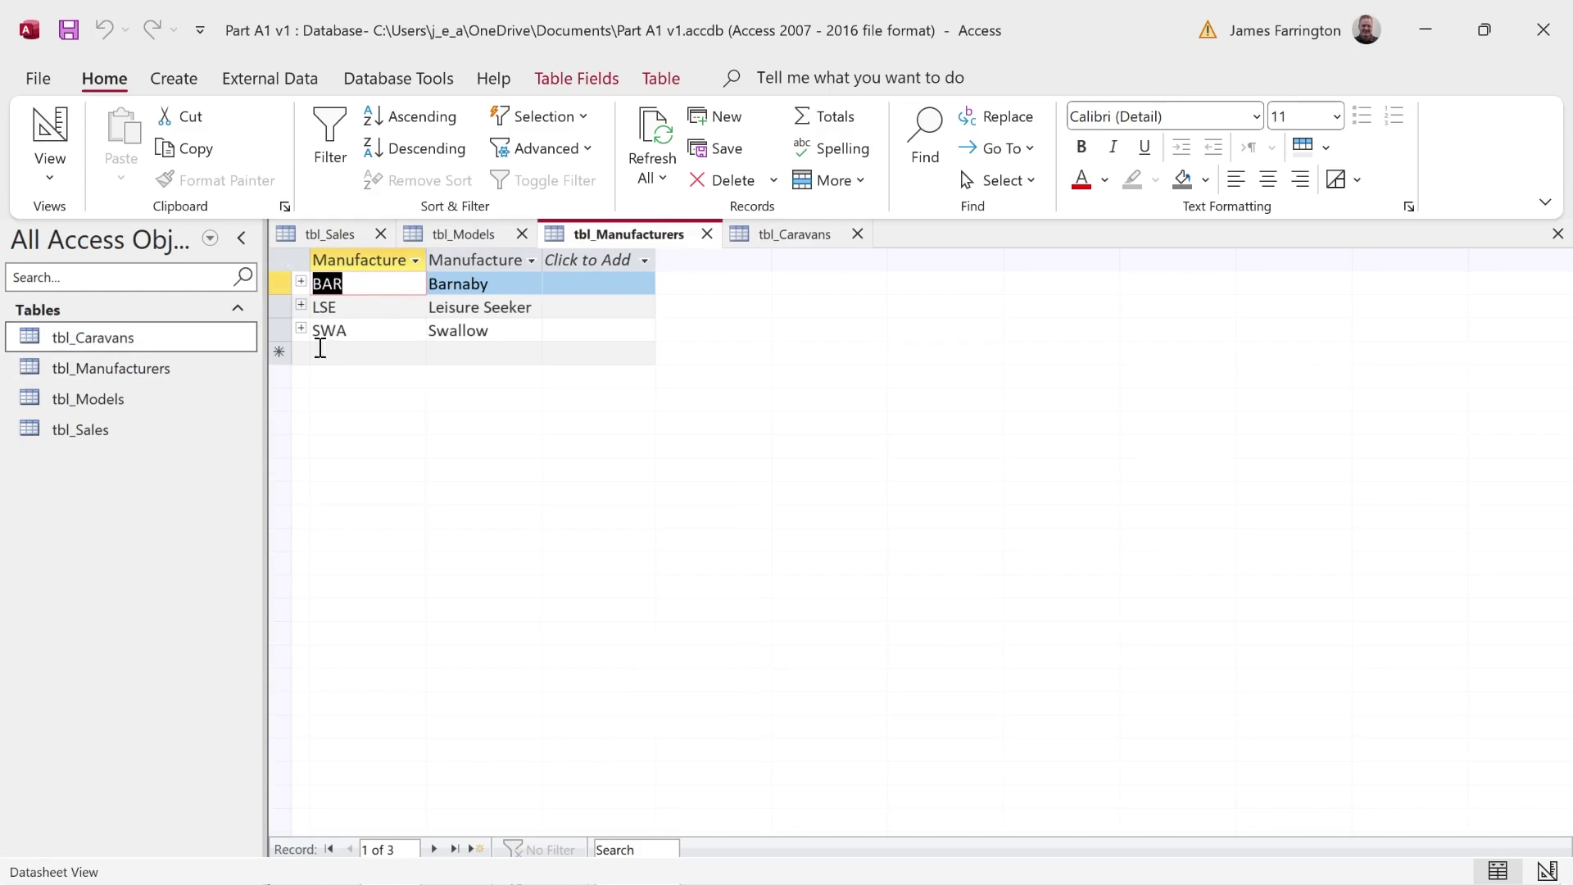
- Expand the related models of all three manufacturers and the caravans under Luxury Lodge, Top of the Hill and Staycation
{"action": "left_click", "coordinate": [301, 304]}
{"action": "left_click", "coordinate": [301, 400]}
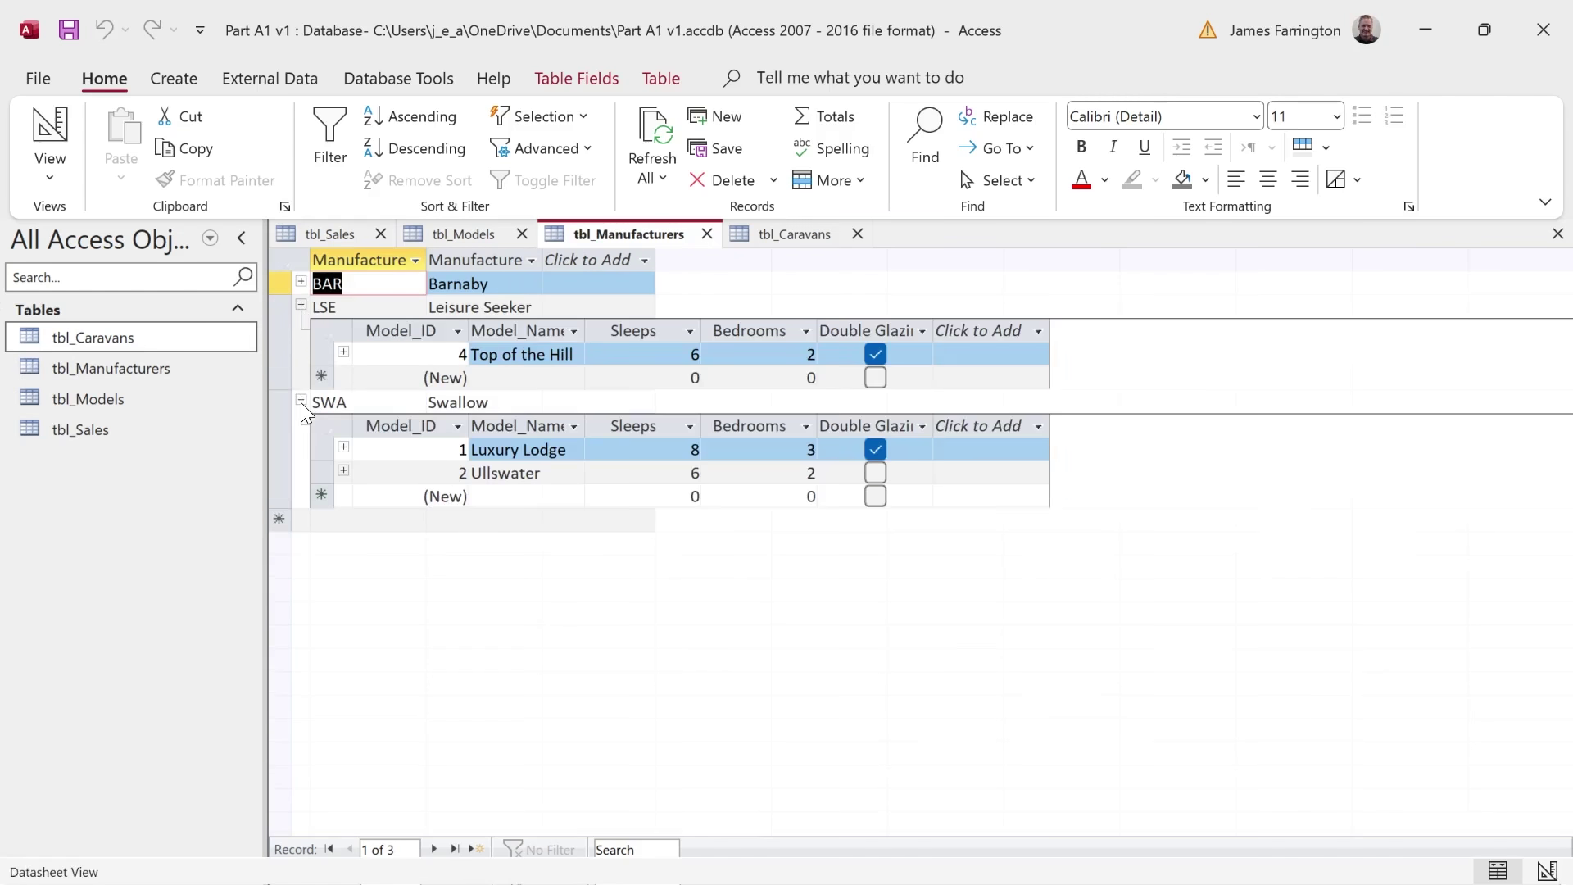
{"action": "left_click", "coordinate": [302, 283]}
{"action": "left_click", "coordinate": [344, 519]}
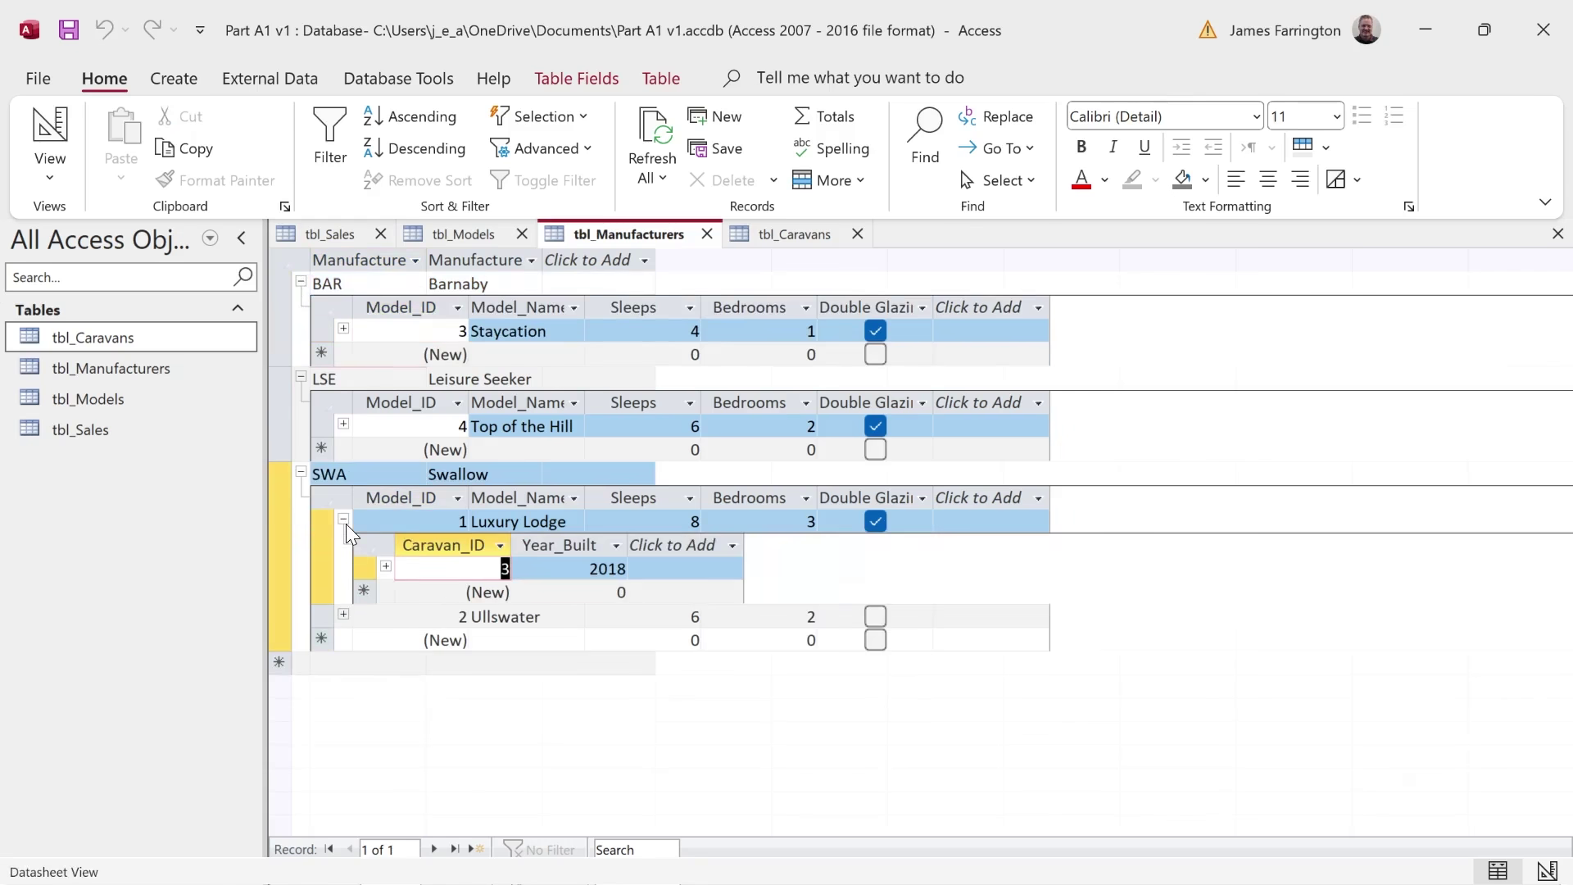
{"action": "left_click", "coordinate": [343, 423]}
{"action": "left_click", "coordinate": [343, 327]}
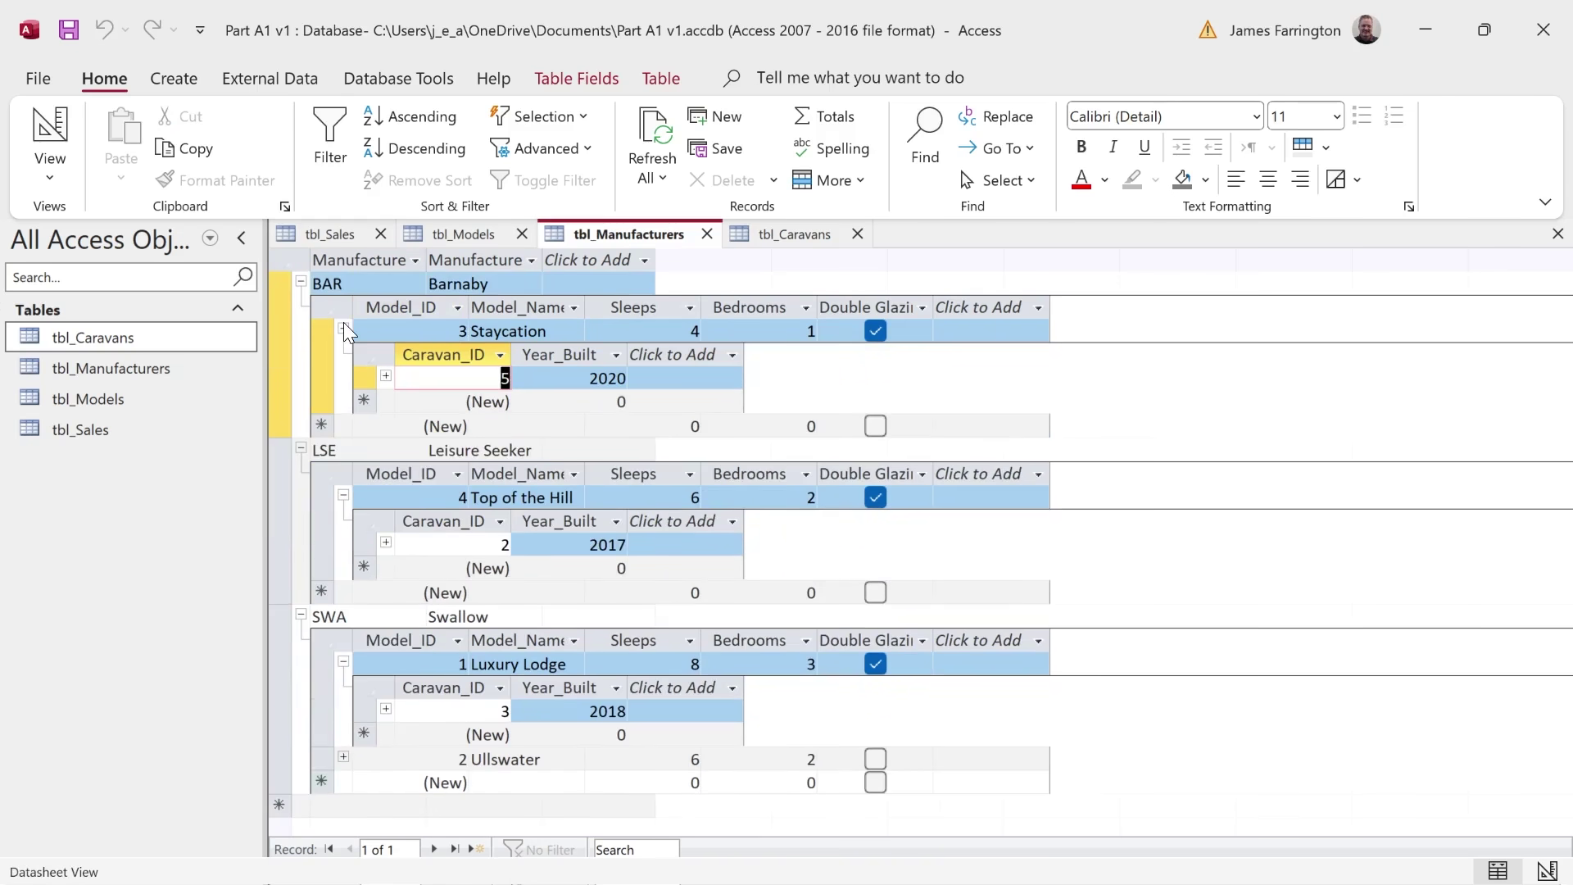
- Examine the related sales of the Staycation, Top of the Hill and Luxury Lodge caravans, and collapse all manufacturer subdatasheets
{"action": "left_click", "coordinate": [385, 376]}
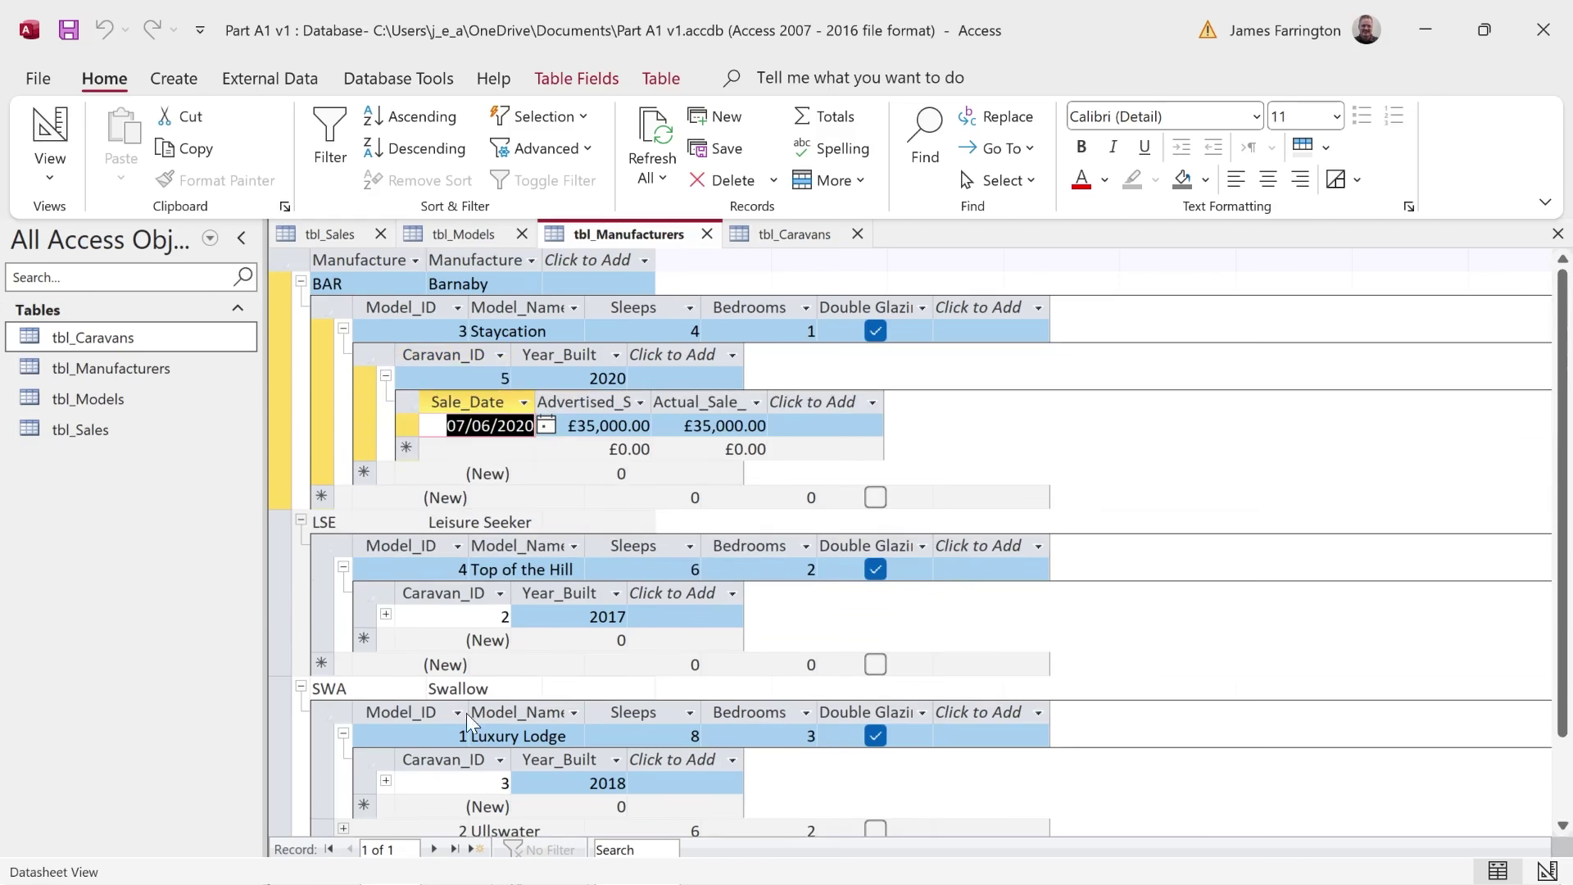
{"action": "left_click", "coordinate": [385, 614]}
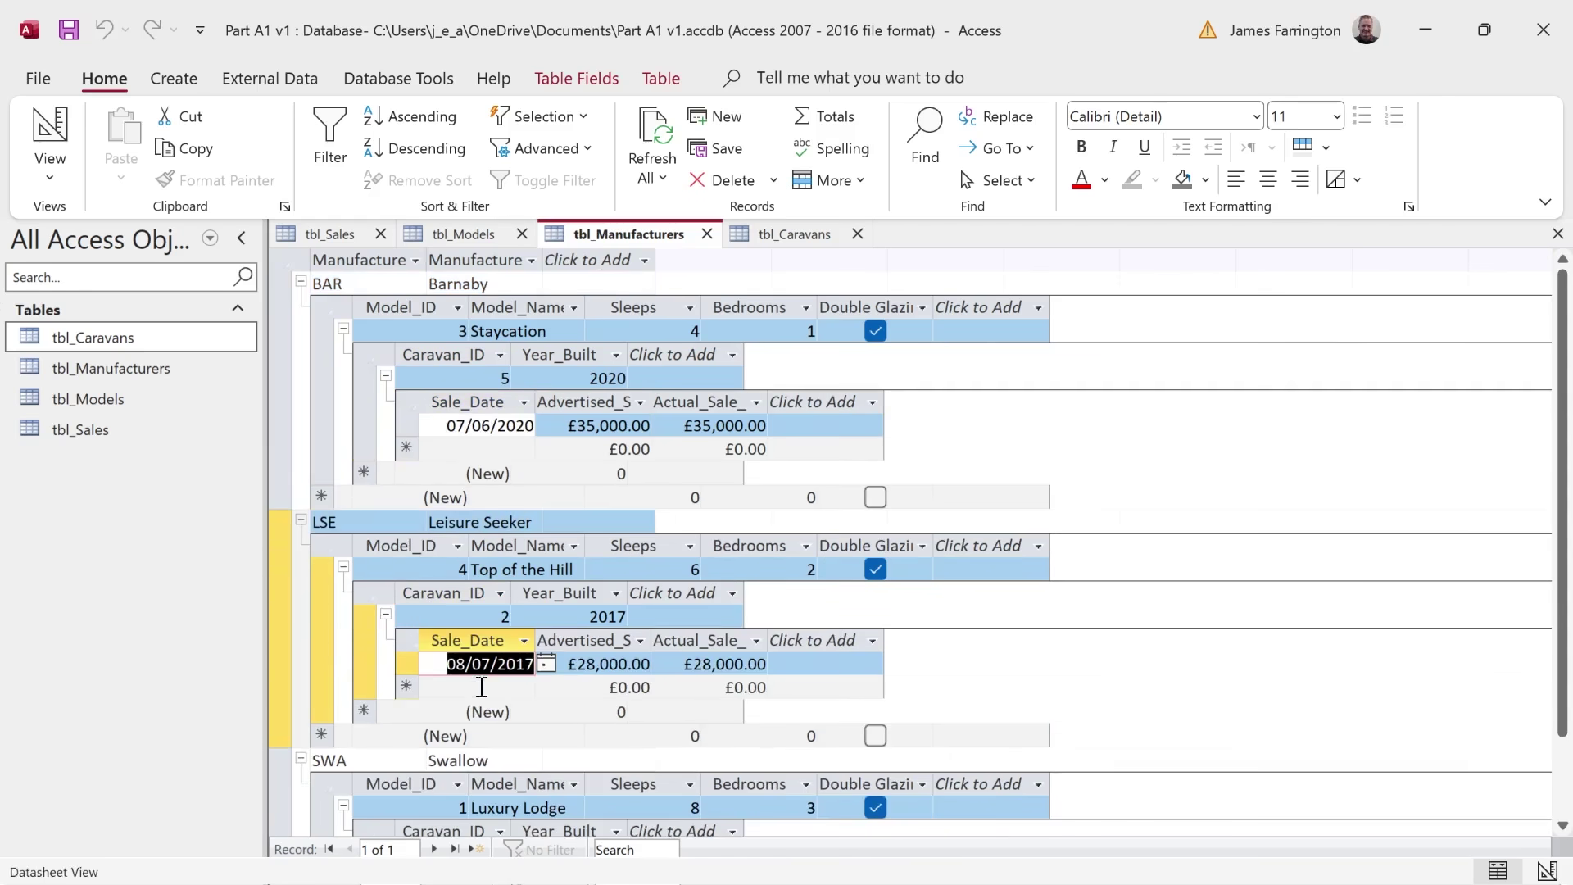
{"action": "left_click", "coordinate": [301, 281]}
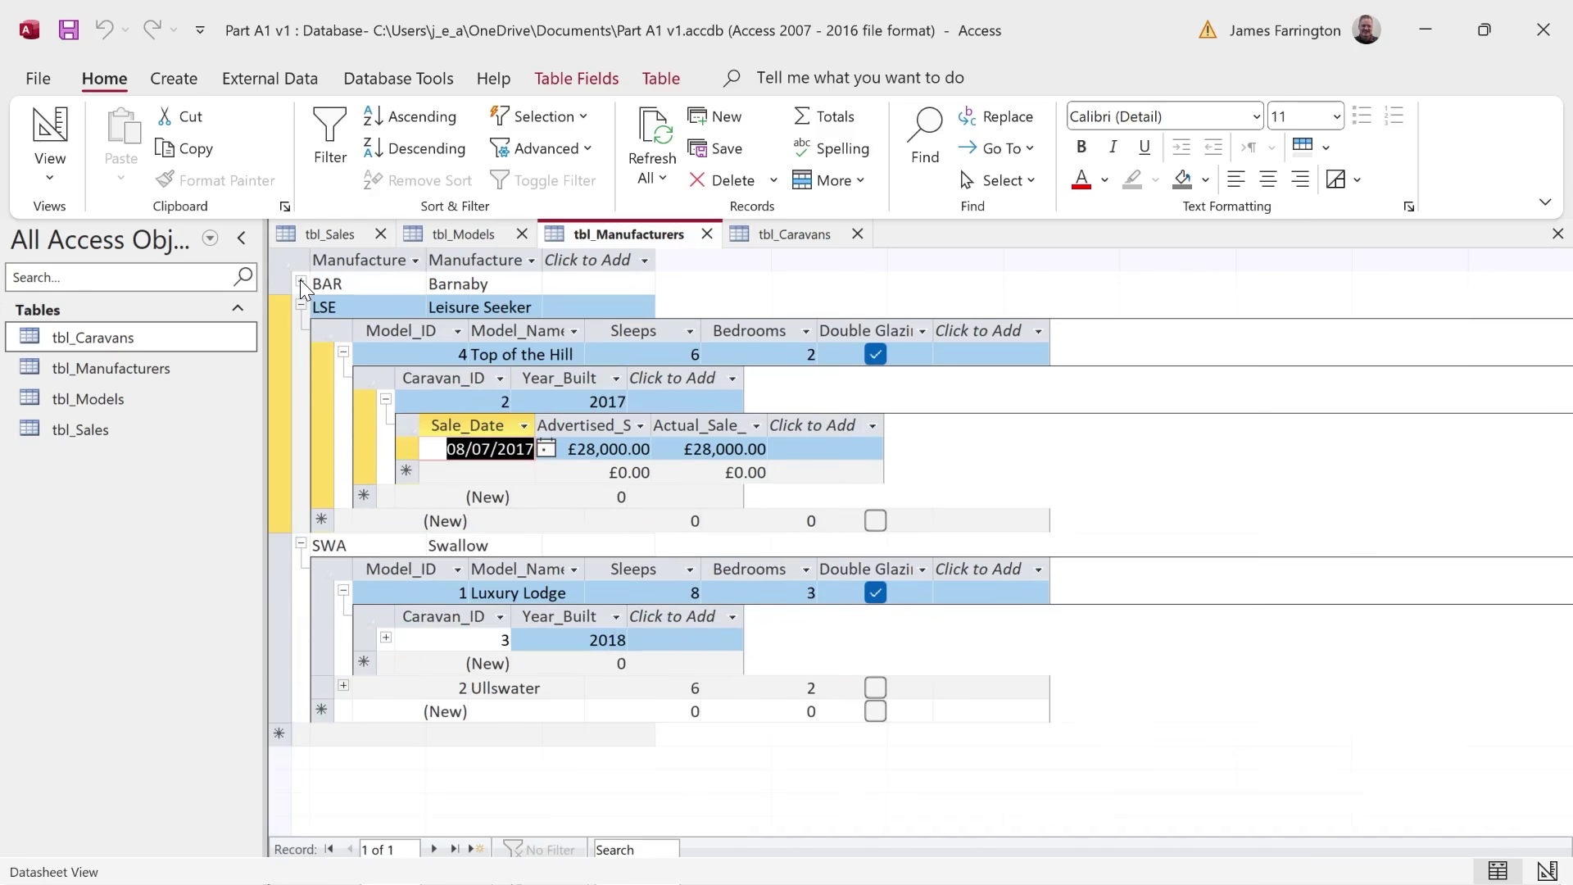
{"action": "left_click", "coordinate": [386, 636]}
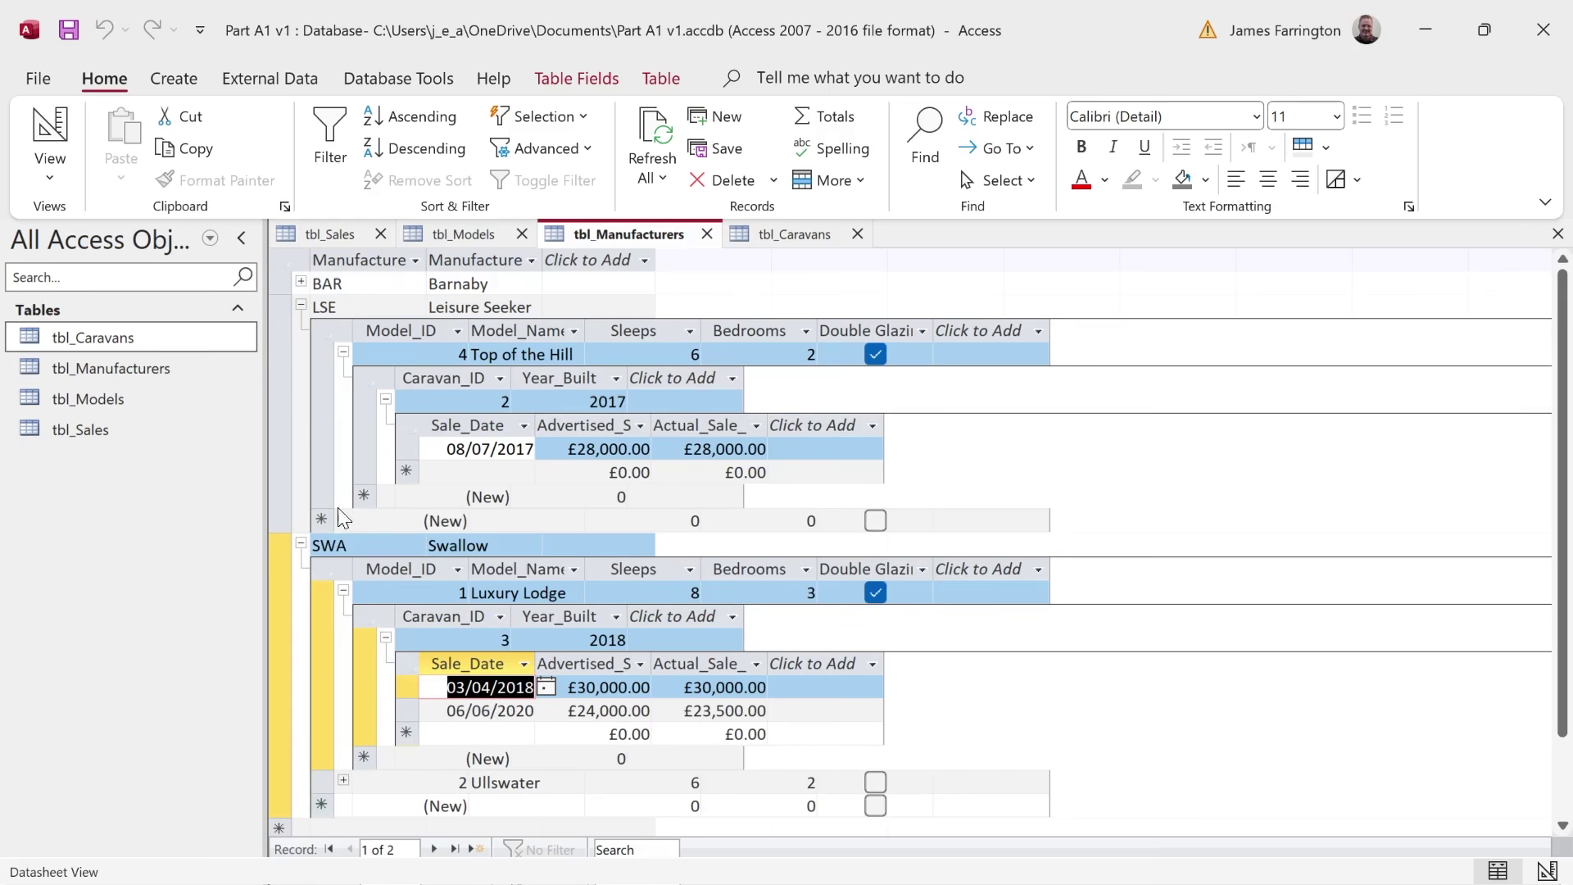
{"action": "left_click", "coordinate": [301, 308]}
{"action": "left_click", "coordinate": [301, 328]}
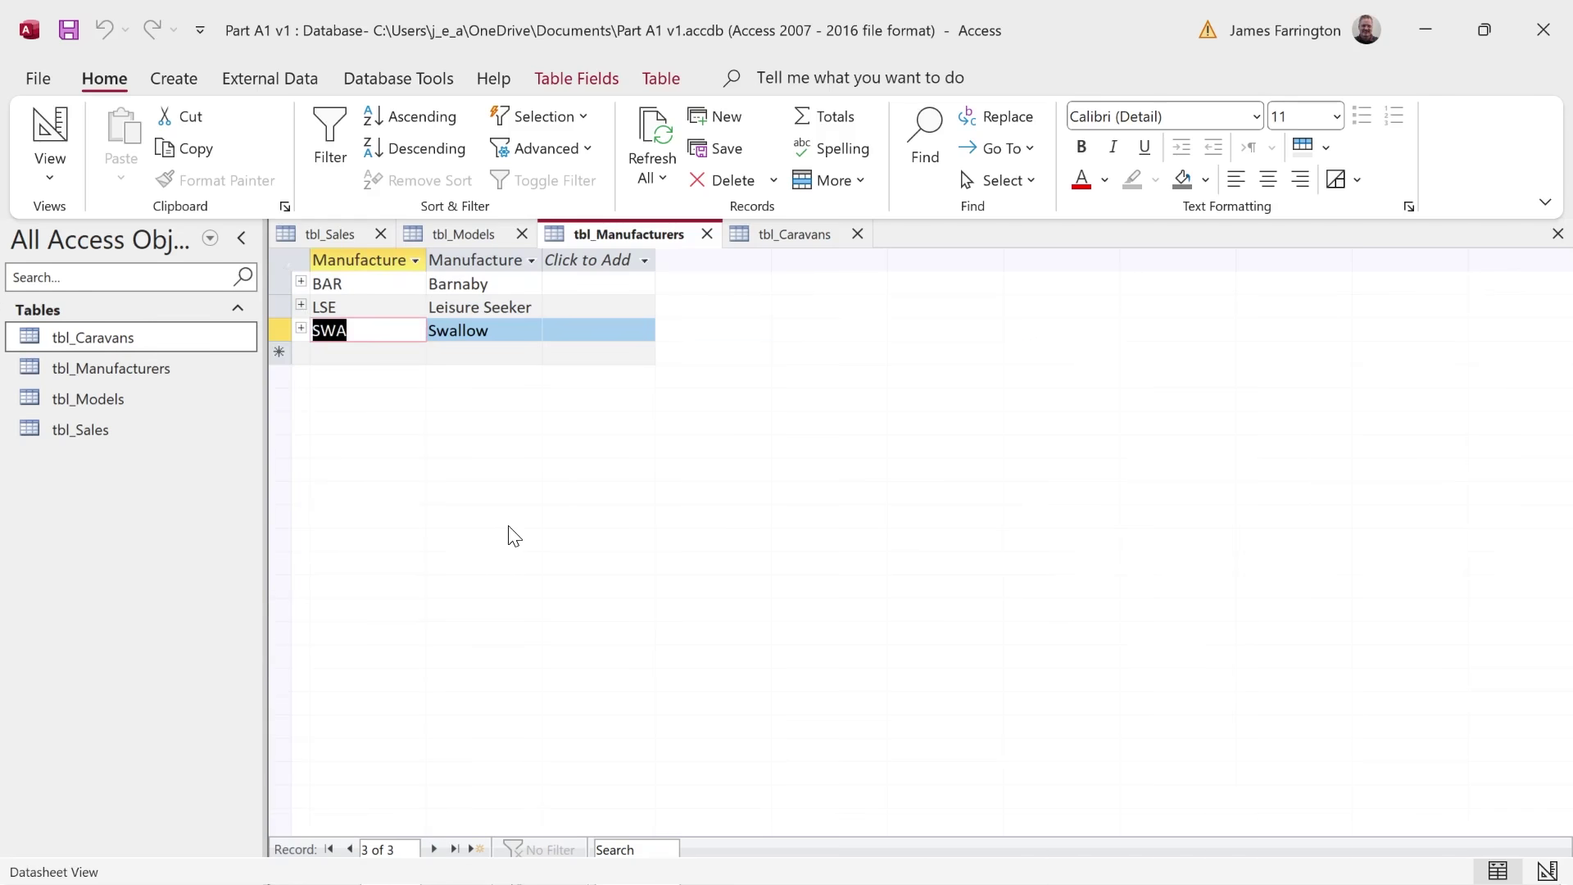